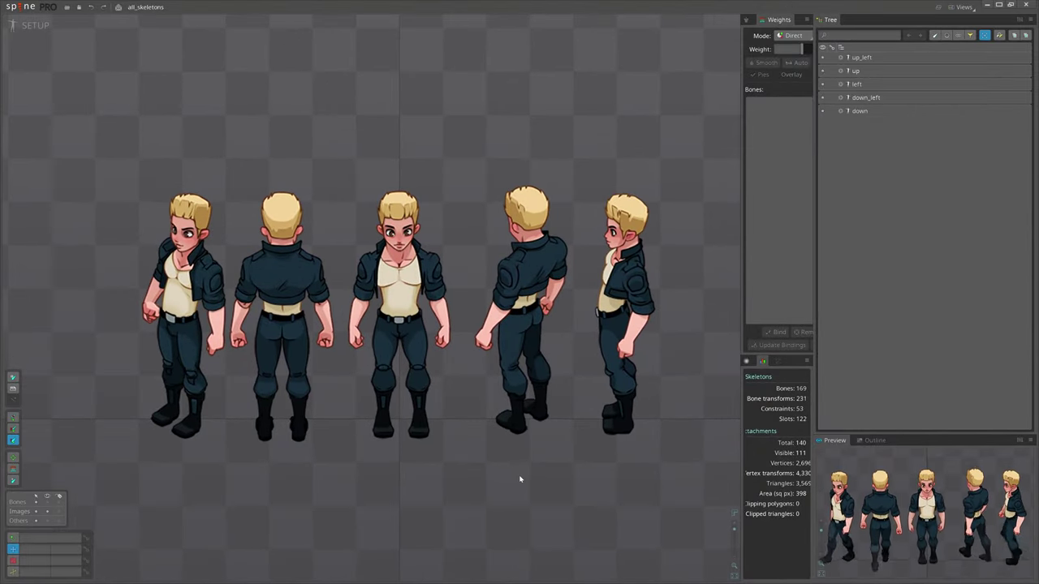
# - Select the bones of all five directional characters and undo the small test move made on them
pyautogui.click(391, 297)
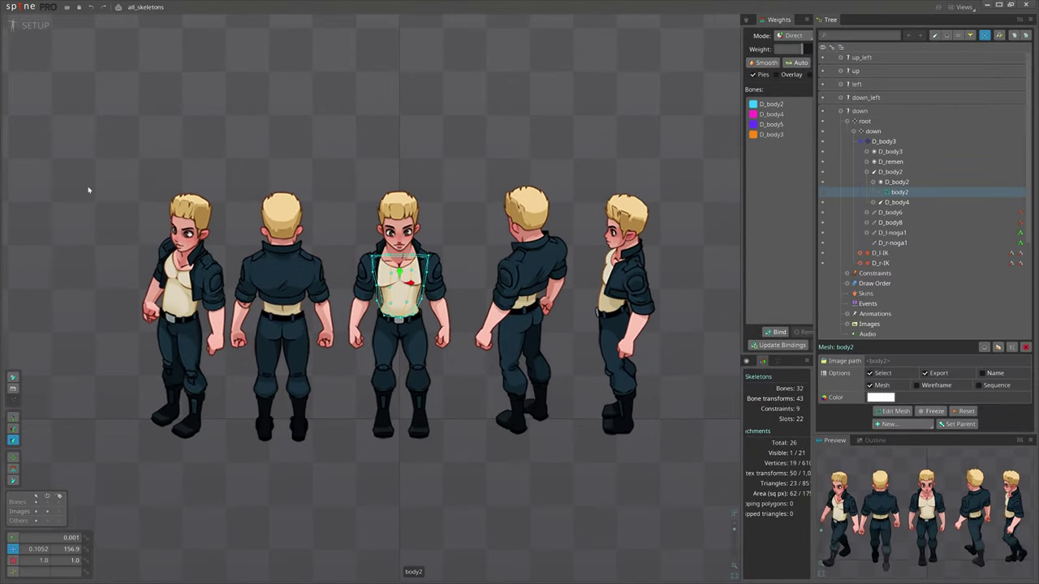
pyautogui.moveTo(103, 155); pyautogui.dragTo(631, 490)
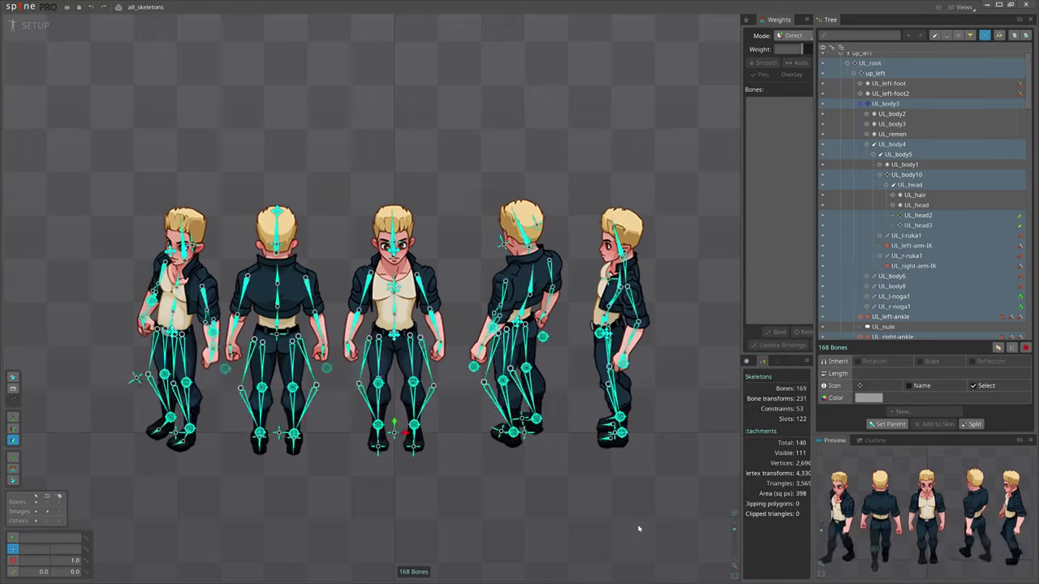
pyautogui.moveTo(662, 513)
pyautogui.mouseDown()
pyautogui.moveTo(665, 494)
pyautogui.moveTo(674, 529)
pyautogui.moveTo(661, 493)
pyautogui.mouseUp()
pyautogui.hotkey('ctrl', 'z')
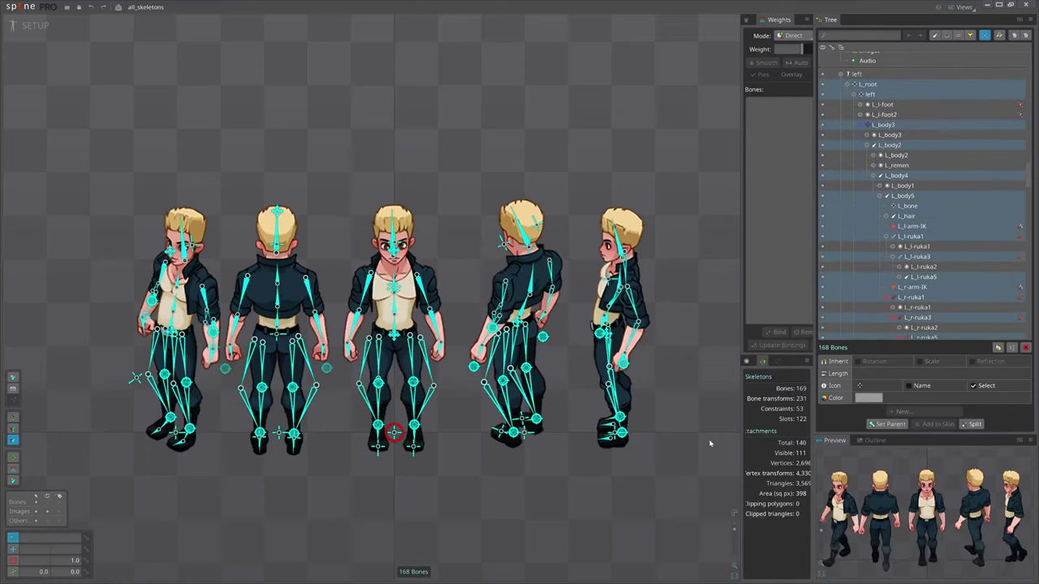
# - Collapse the up_left, up, left, down_left and down skeletons in the tree
pyautogui.scroll(-15, 966, 122)
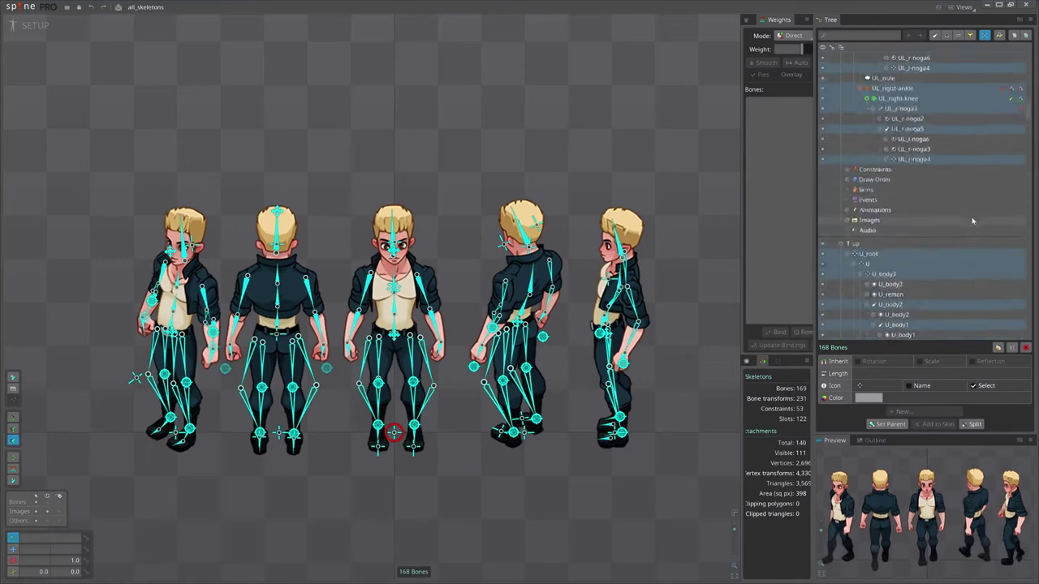
pyautogui.scroll(4, 970, 225)
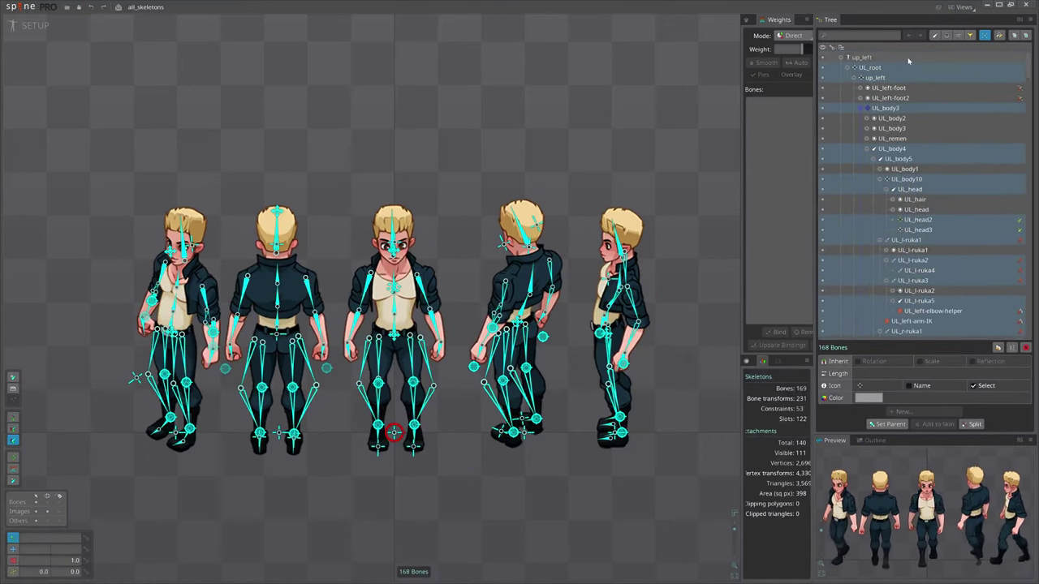
pyautogui.rightClick(907, 59)
pyautogui.rightClick(888, 72)
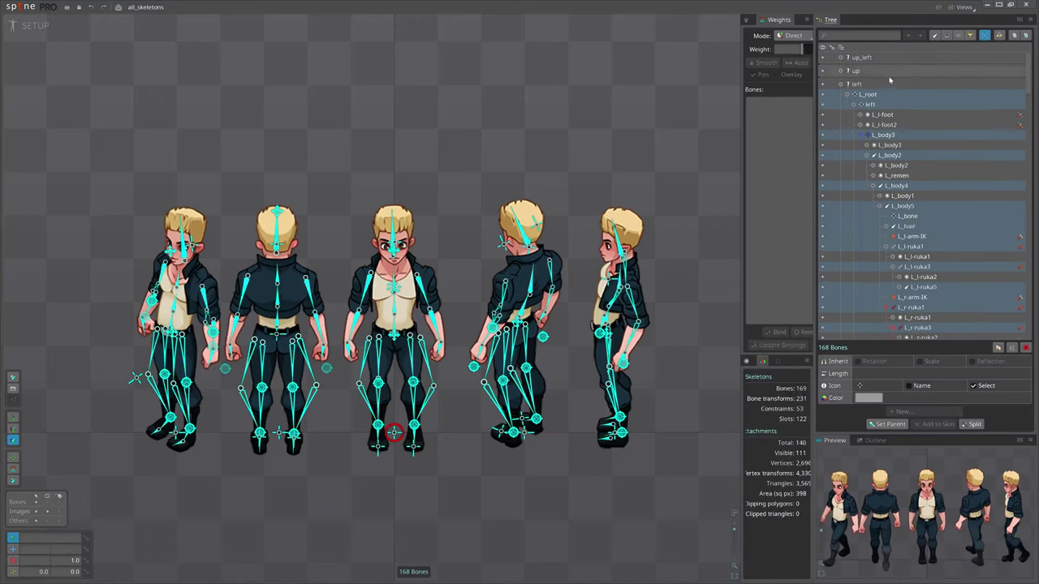
pyautogui.click(889, 84)
pyautogui.click(888, 98)
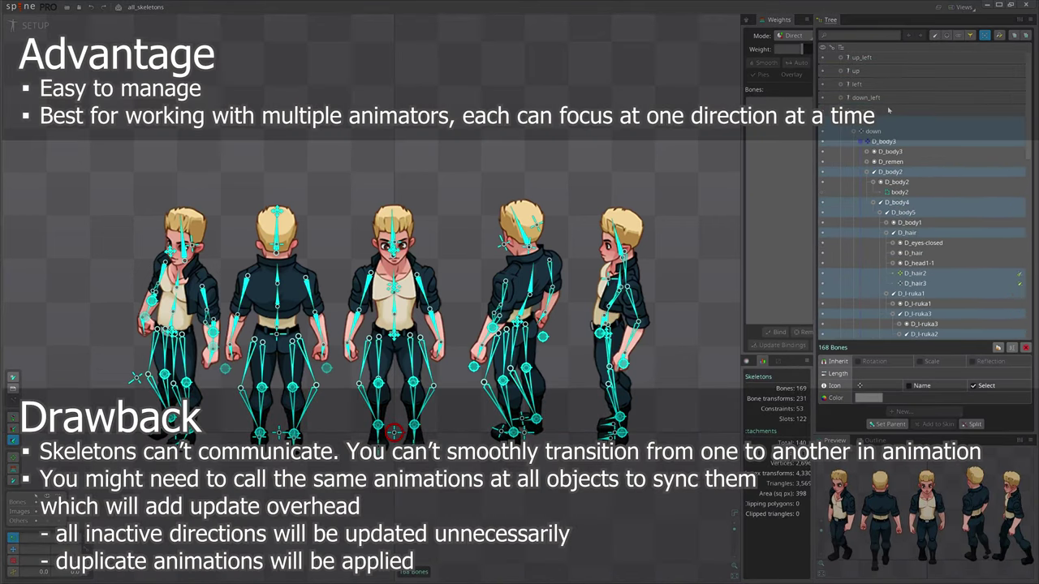
pyautogui.click(887, 116)
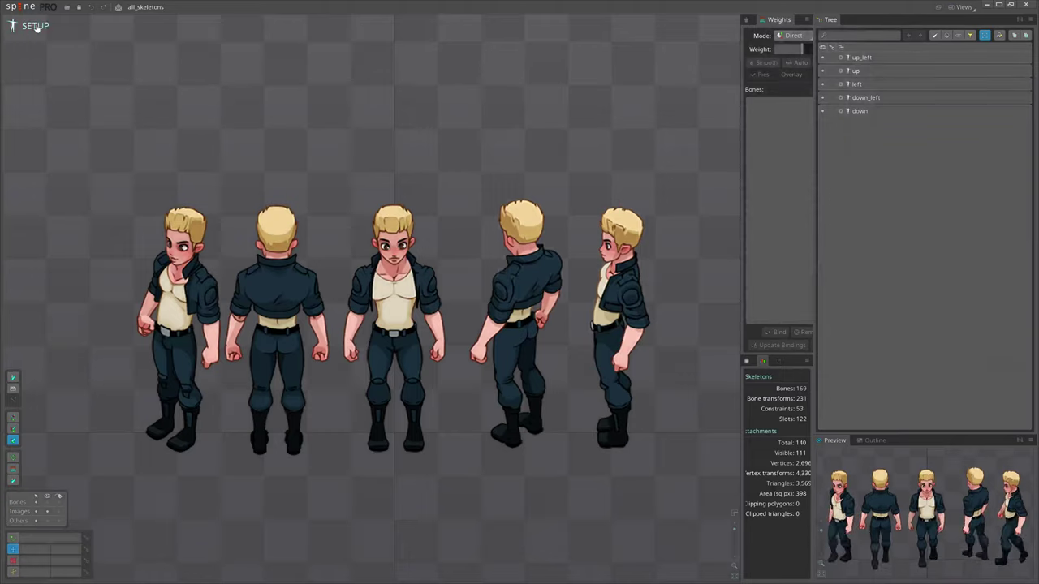
# - Switch to Animate mode and show the bones on the five running characters
pyautogui.click(36, 26)
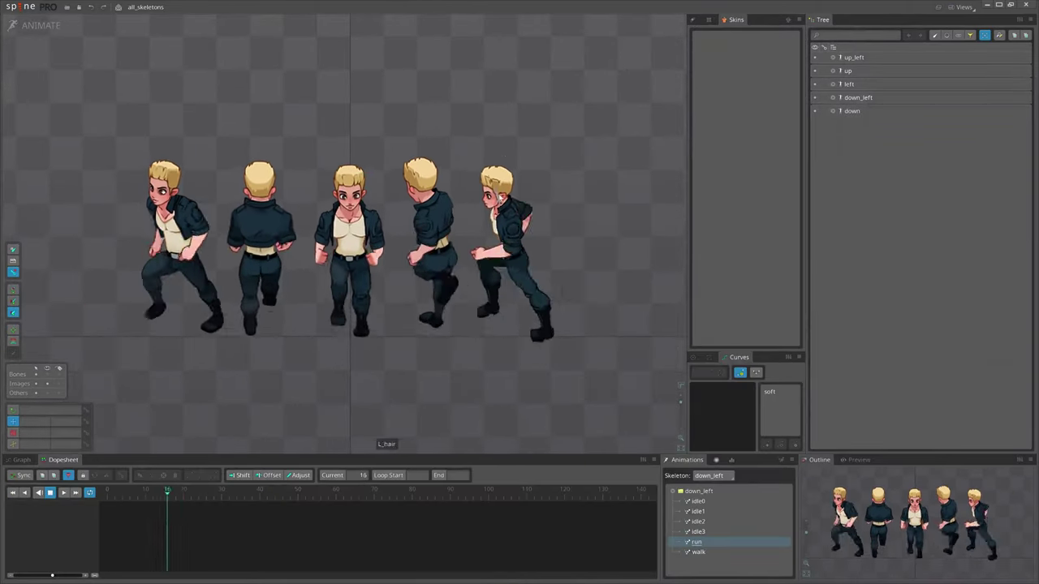
pyautogui.hotkey('ctrl', 'b')
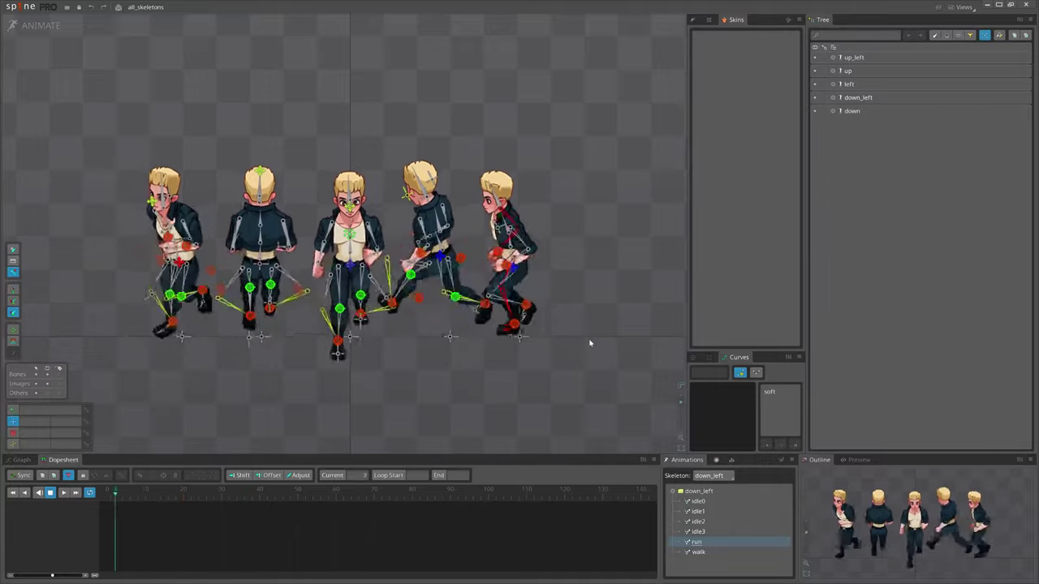
# - Export the skeletons as JSON with attachments packed to a single atlas, and open all_skeletons.png from the exp folder
pyautogui.hotkey('ctrl', 'e')
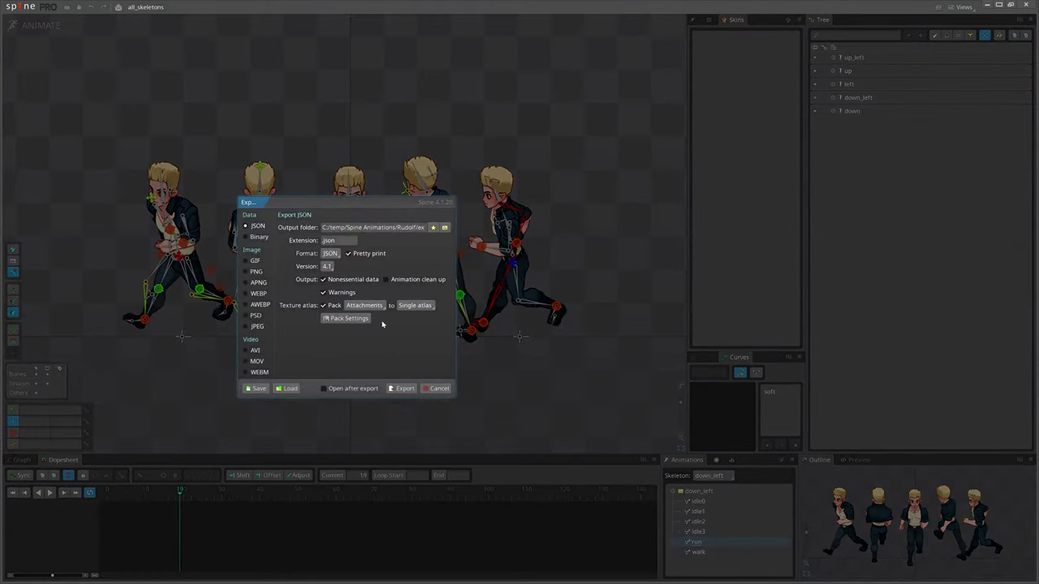
pyautogui.click(415, 305)
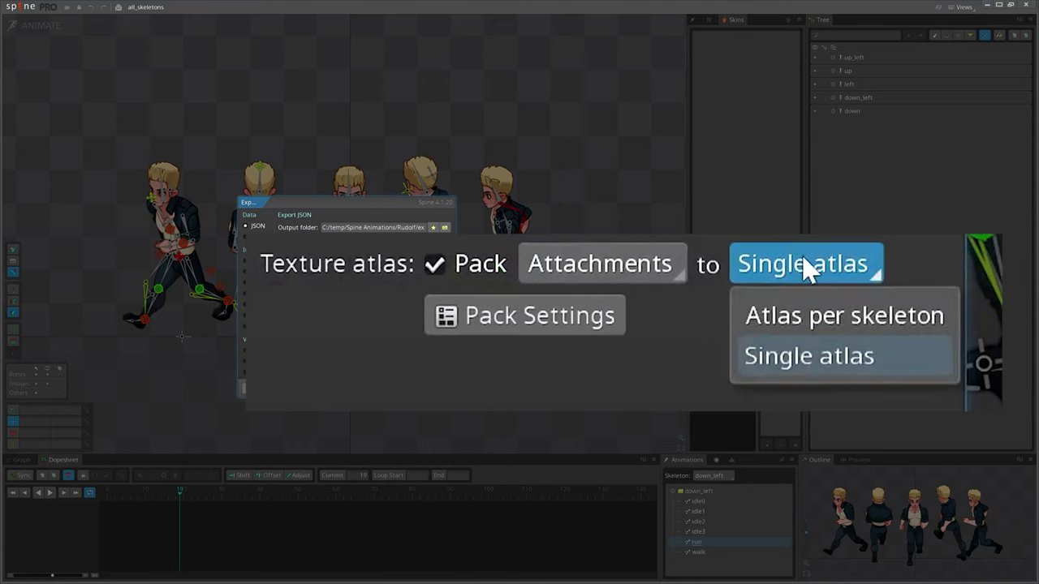
pyautogui.click(402, 388)
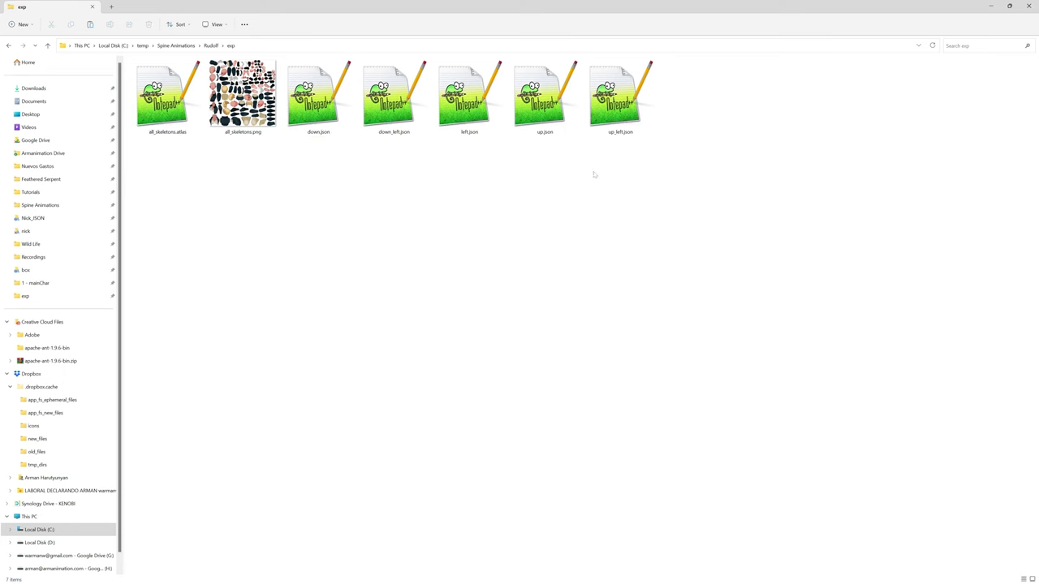
pyautogui.doubleClick(219, 109)
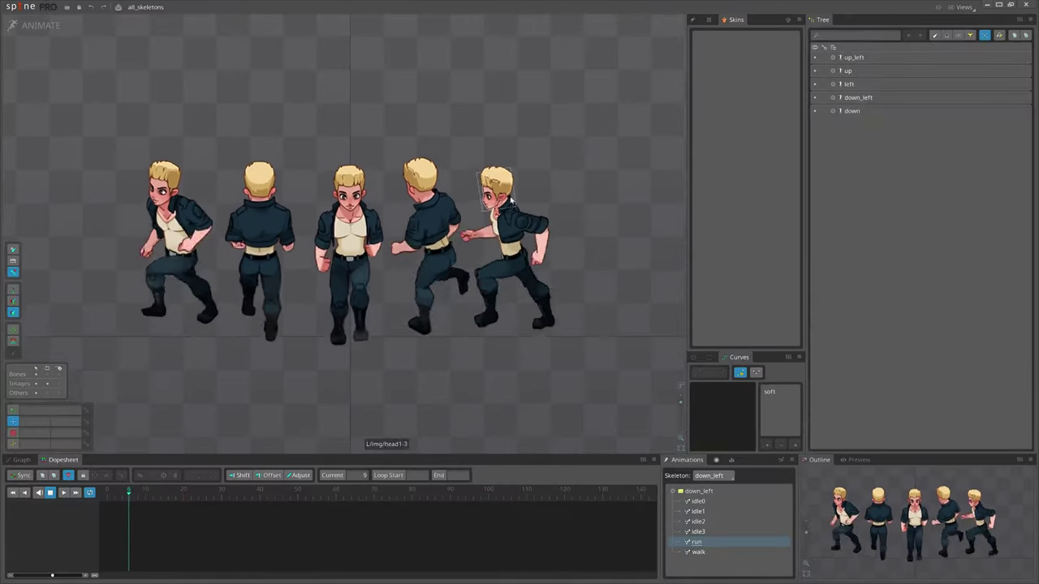
# - Return the combined skeleton's transition animation to frame 0 and view its down_left, left, up and up_left poses
pyautogui.hotkey('ctrl', 'h')
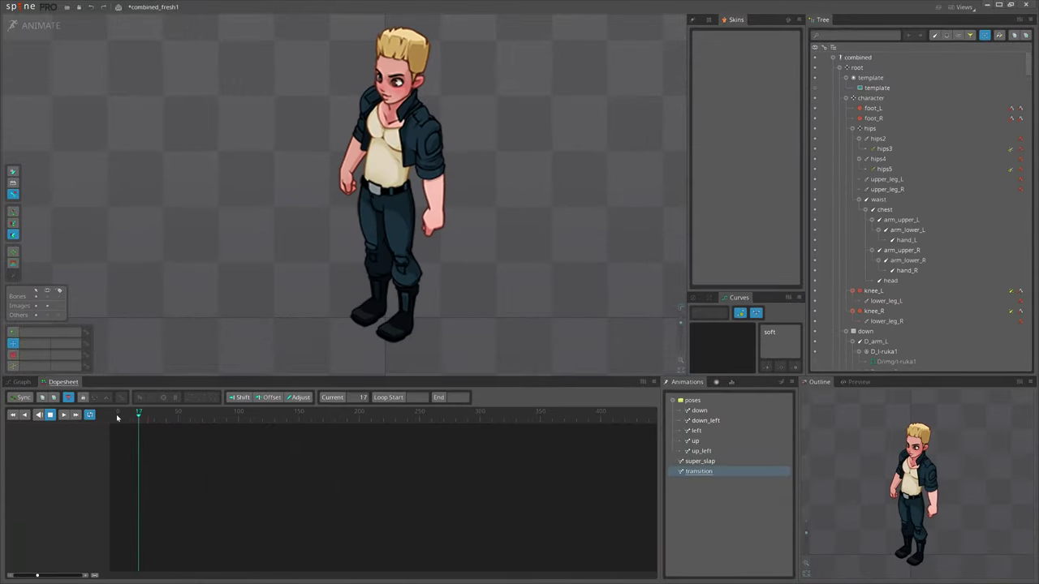
pyautogui.click(117, 417)
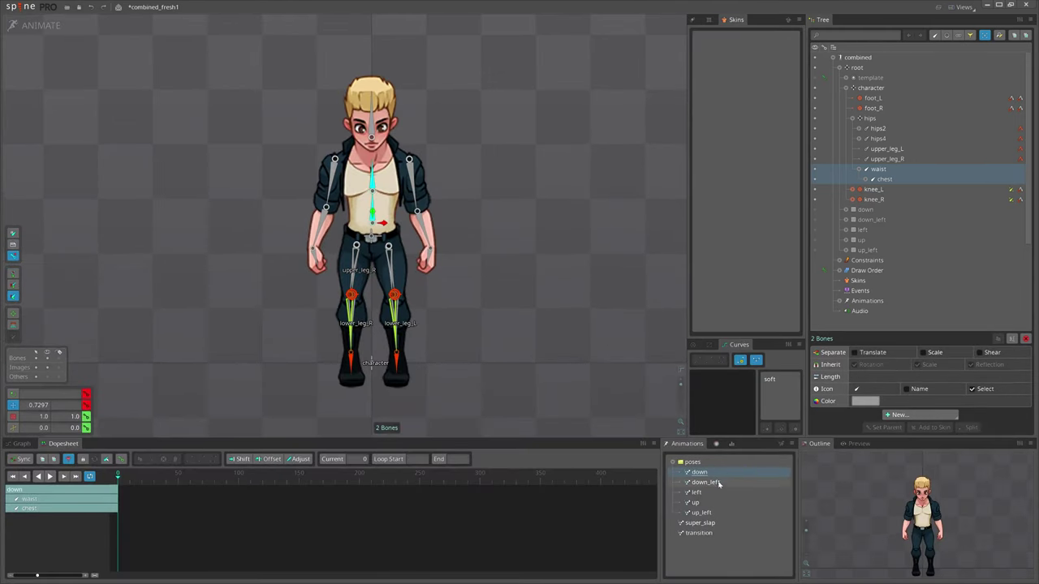
pyautogui.click(704, 482)
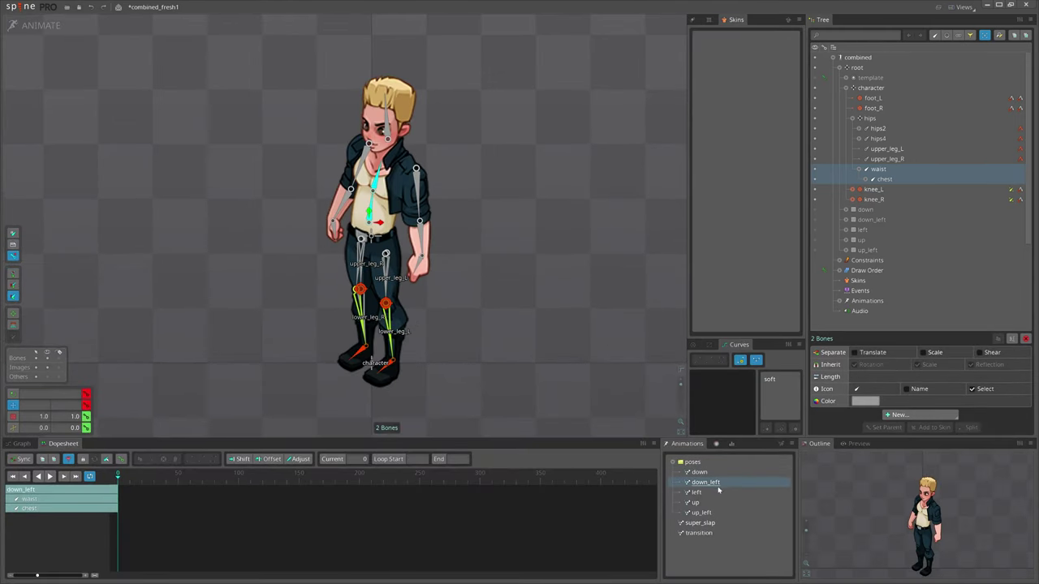
pyautogui.click(718, 493)
pyautogui.click(713, 502)
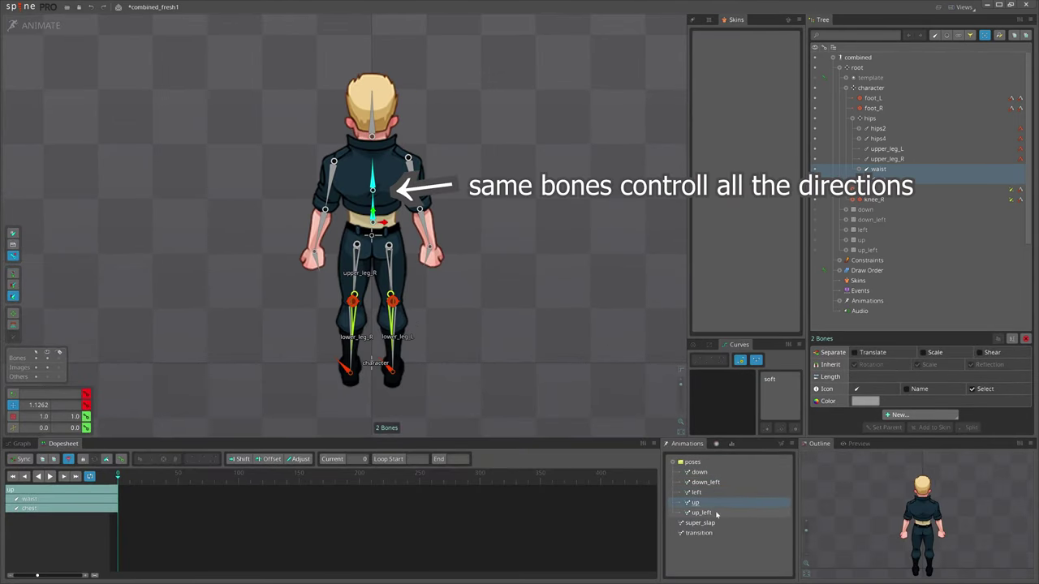
pyautogui.click(716, 513)
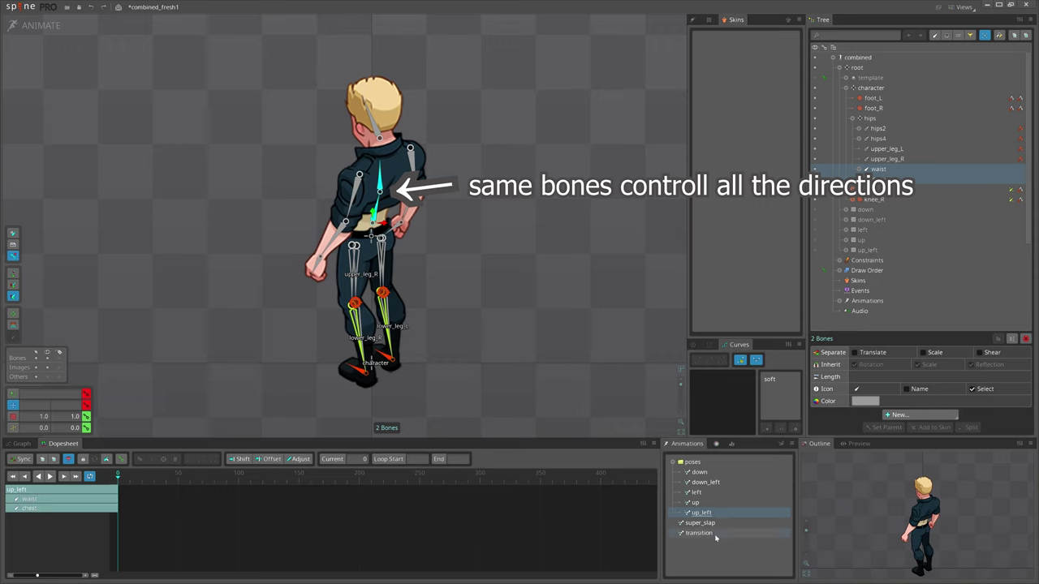
# - Scrub through the transition and super_slap animations and play super_slap
pyautogui.click(716, 535)
pyautogui.moveTo(119, 480)
pyautogui.mouseDown()
pyautogui.moveTo(135, 485)
pyautogui.moveTo(114, 489)
pyautogui.moveTo(131, 491)
pyautogui.mouseUp()
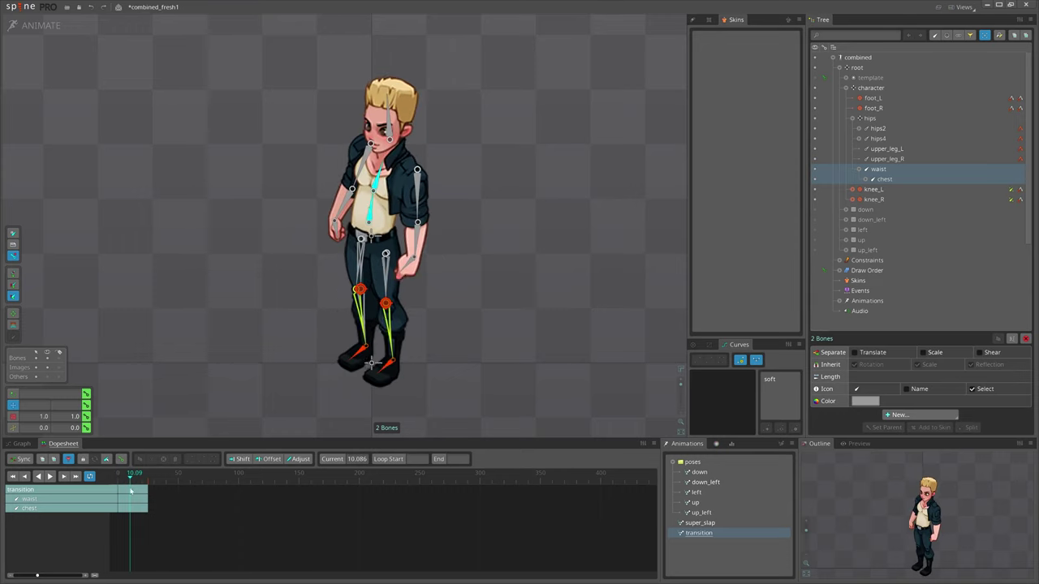
pyautogui.click(699, 524)
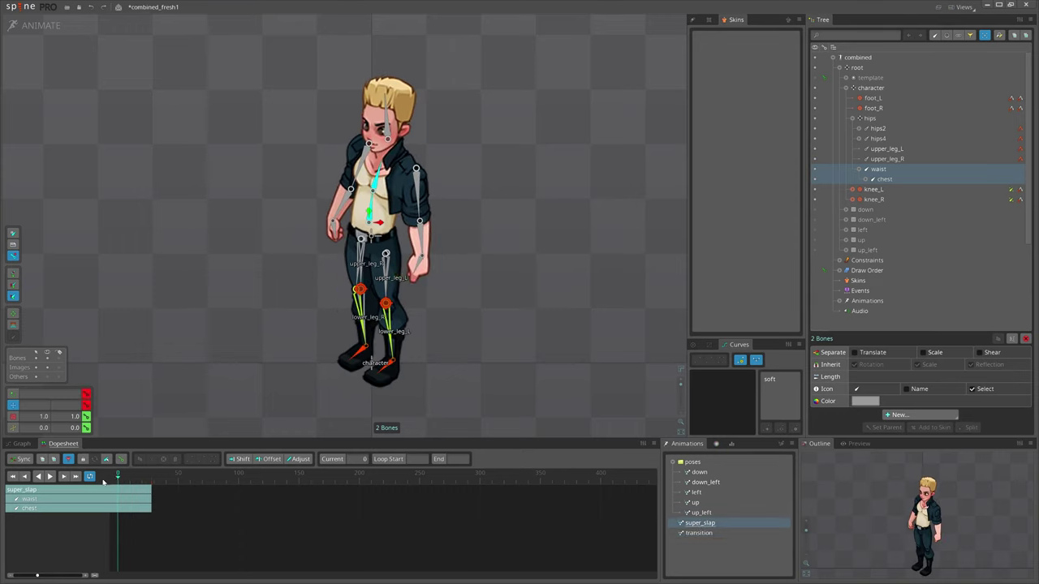
pyautogui.moveTo(118, 480); pyautogui.dragTo(141, 490)
pyautogui.press('space')
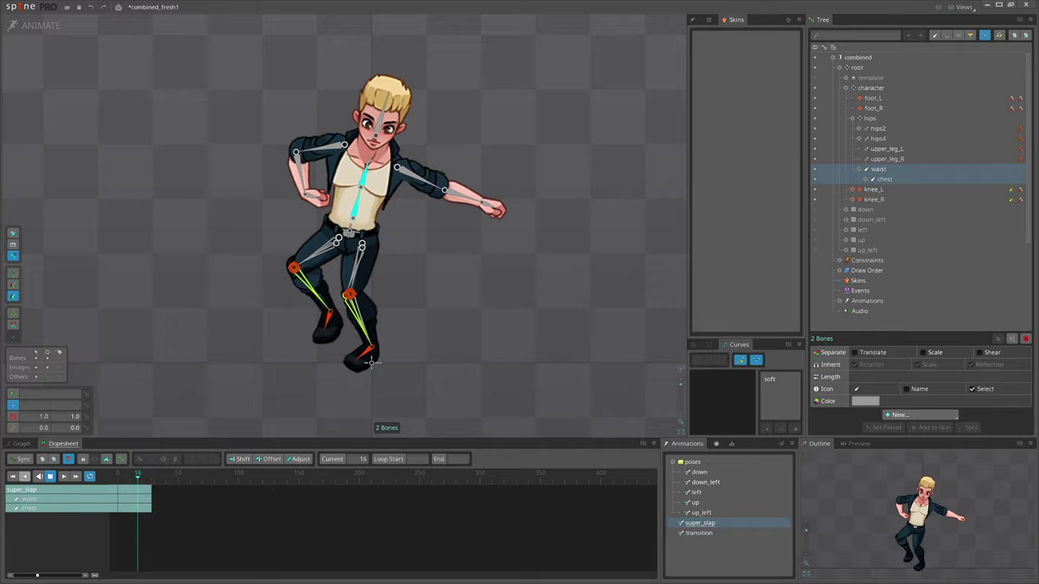
# - Cycle back and forth through the down, down_left, left, up and up_left poses to compare them, finishing on up_left
pyautogui.click(700, 472)
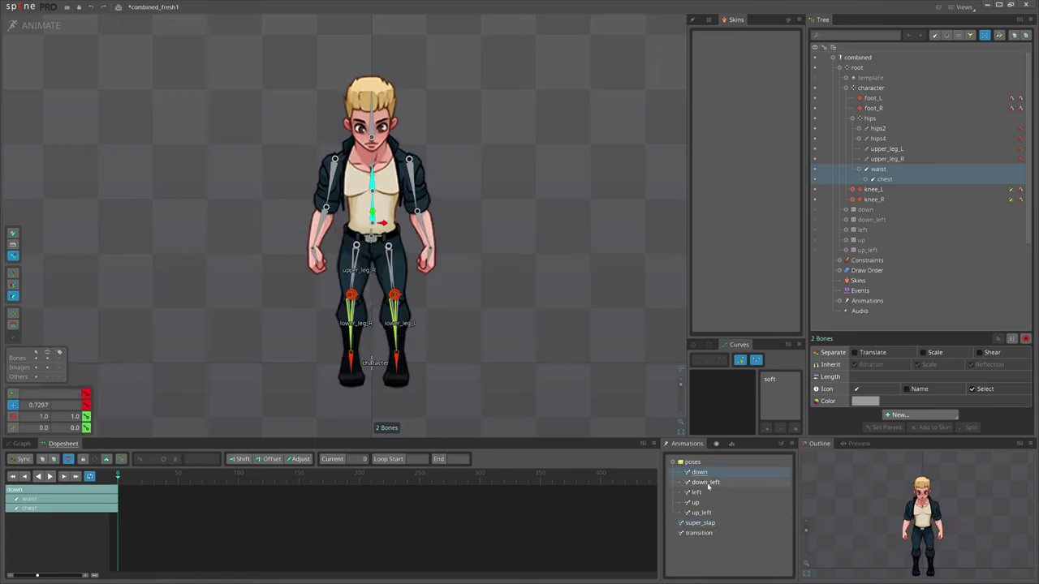
pyautogui.click(702, 483)
pyautogui.click(698, 493)
pyautogui.click(696, 502)
pyautogui.click(701, 512)
pyautogui.click(697, 503)
pyautogui.click(698, 493)
pyautogui.click(703, 482)
pyautogui.click(700, 472)
pyautogui.click(698, 492)
pyautogui.click(696, 503)
pyautogui.click(701, 512)
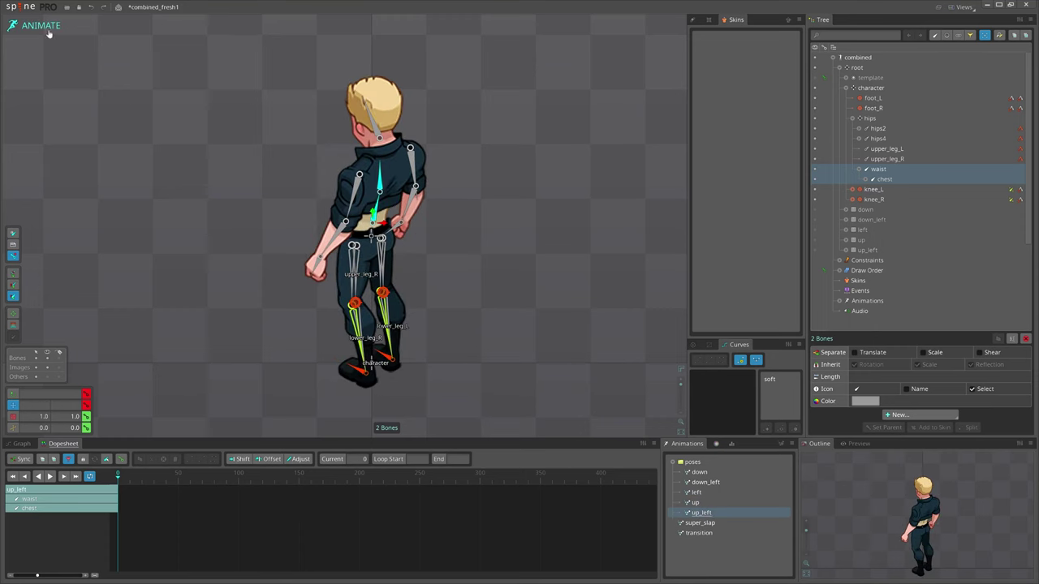
# - Switch to Setup mode and try transforming the waist, chest and left arm bones, undoing each change
pyautogui.click(43, 29)
pyautogui.moveTo(594, 315); pyautogui.dragTo(596, 273)
pyautogui.hotkey('ctrl', 'z')
pyautogui.keyDown('ctrl'); pyautogui.click(434, 229); pyautogui.keyUp('ctrl')
pyautogui.keyDown('ctrl'); pyautogui.click(443, 273); pyautogui.keyUp('ctrl')
pyautogui.moveTo(513, 262); pyautogui.dragTo(577, 255)
pyautogui.hotkey('ctrl', 'z')
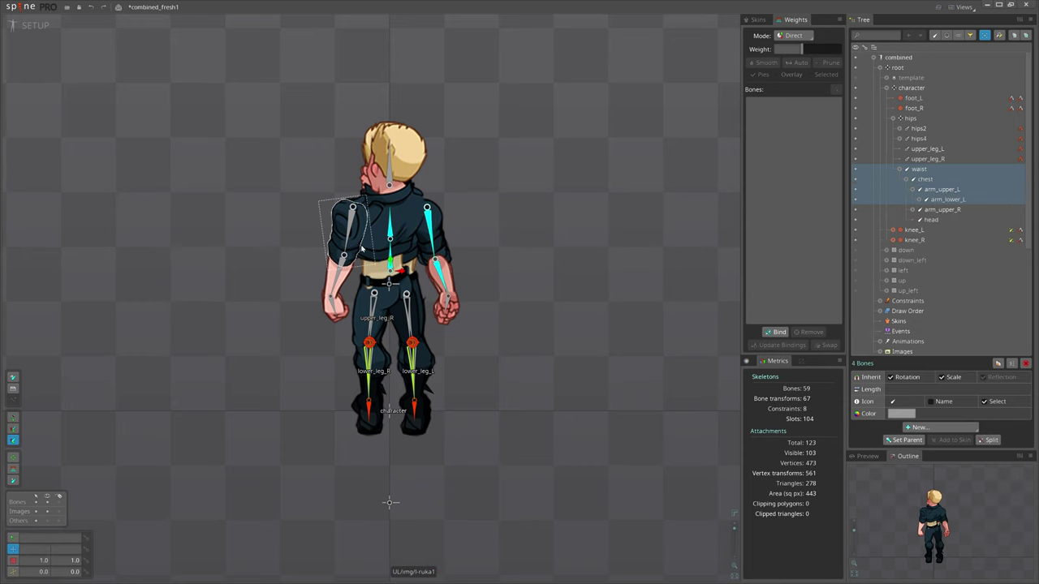
# - Pull the right arm, upper body and hair meshes away from the character to expose the images stacked beneath
pyautogui.click(341, 274)
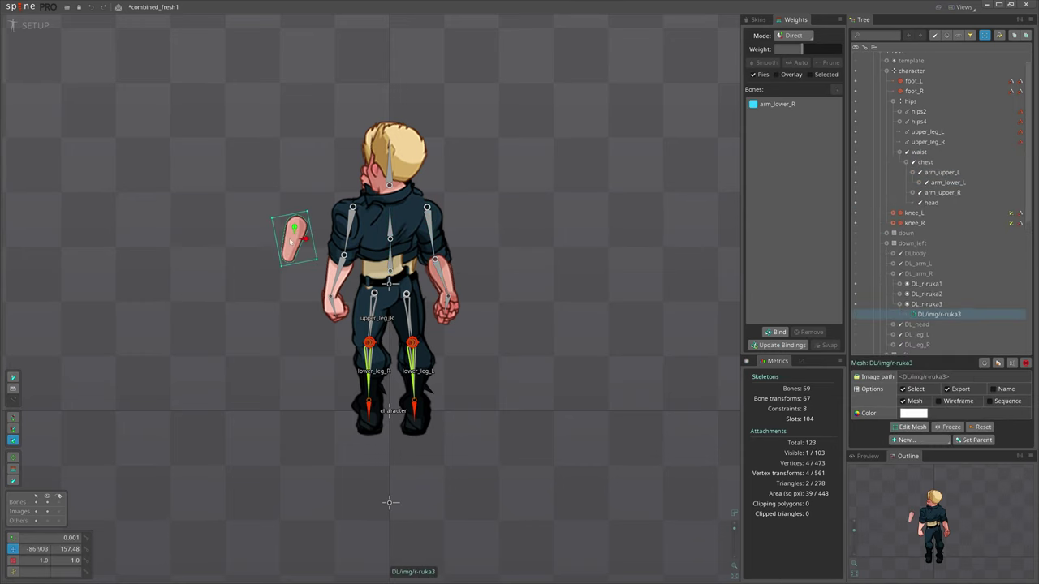
pyautogui.moveTo(343, 280); pyautogui.dragTo(258, 318)
pyautogui.moveTo(349, 231); pyautogui.dragTo(271, 183)
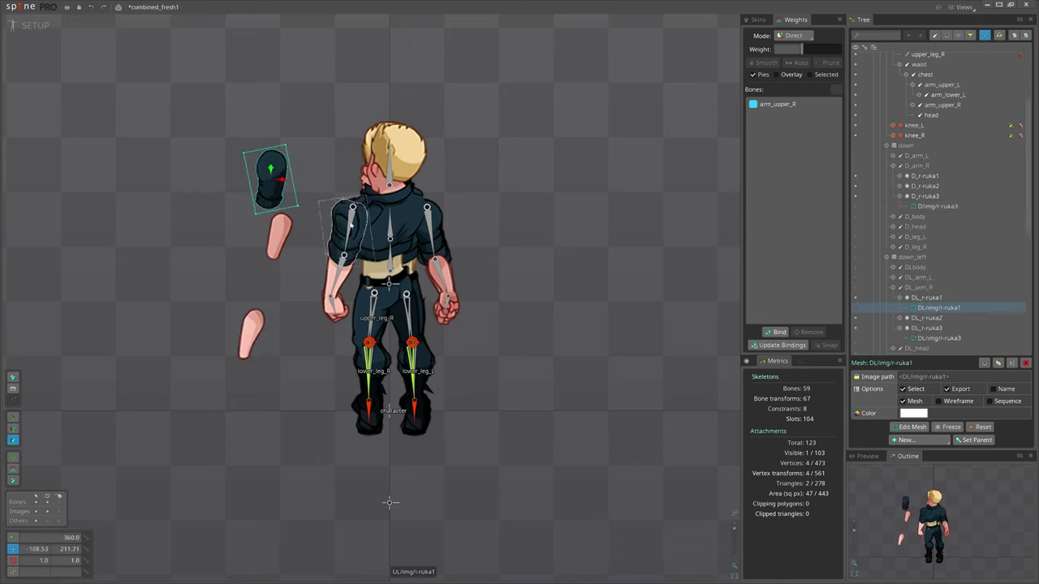
pyautogui.moveTo(389, 216); pyautogui.dragTo(561, 188)
pyautogui.moveTo(398, 156); pyautogui.dragTo(383, 88)
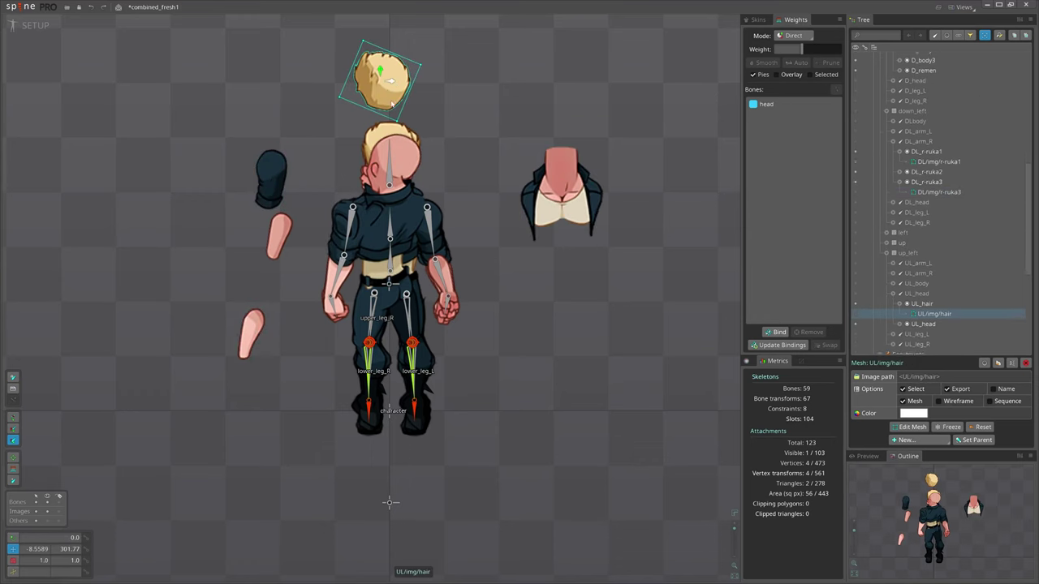
# - Undo the moves of the arm, body and hair meshes and return to Animate mode
pyautogui.hotkey('ctrl', 'z')
pyautogui.hotkey('ctrl', 'z')
pyautogui.hotkey('ctrl', 'z')
pyautogui.hotkey('ctrl', 'z')
pyautogui.hotkey('ctrl', 'z')
pyautogui.click(35, 25)
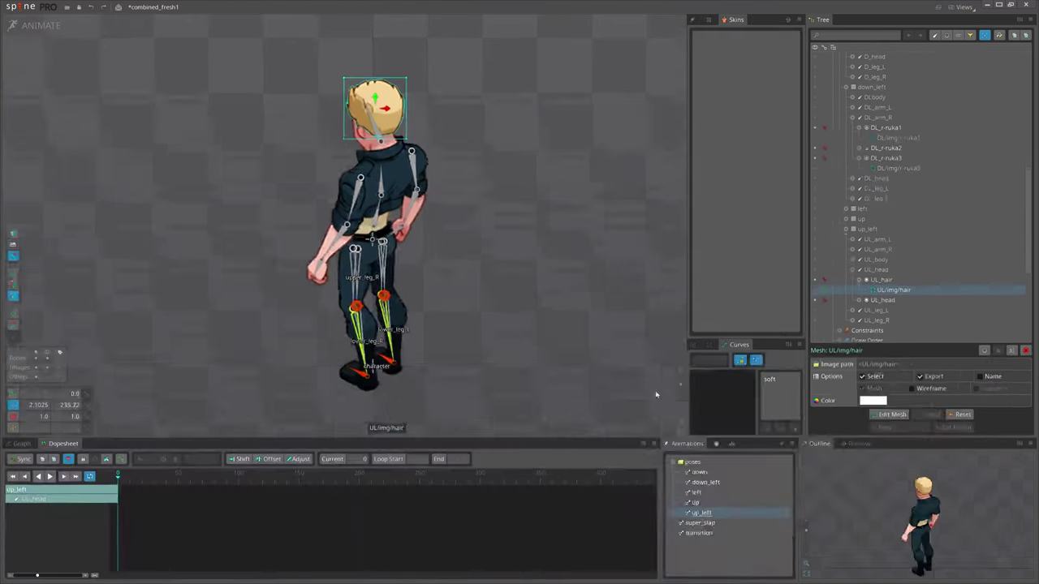
# - Open the down_left pose, examine its bone keys in the dopesheet, and switch to the left pose
pyautogui.click(791, 438)
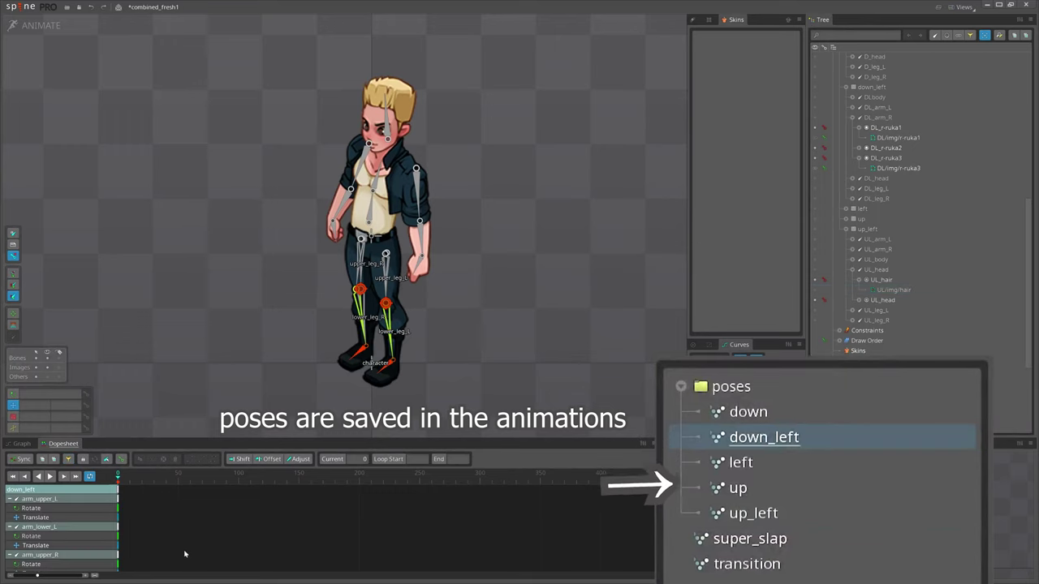
pyautogui.moveTo(110, 489); pyautogui.dragTo(119, 490)
pyautogui.scroll(-10, 436, 522)
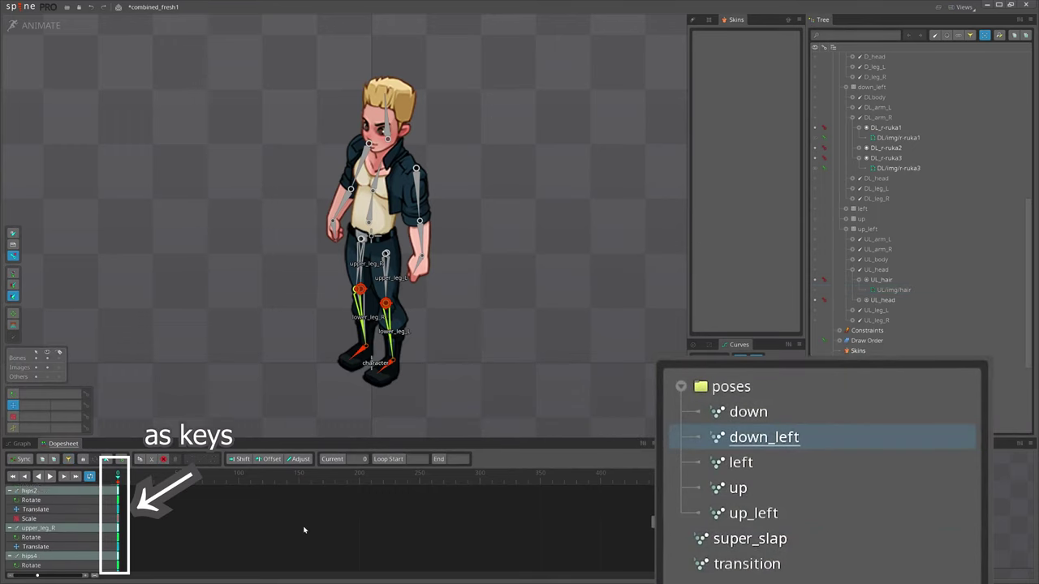
pyautogui.click(749, 465)
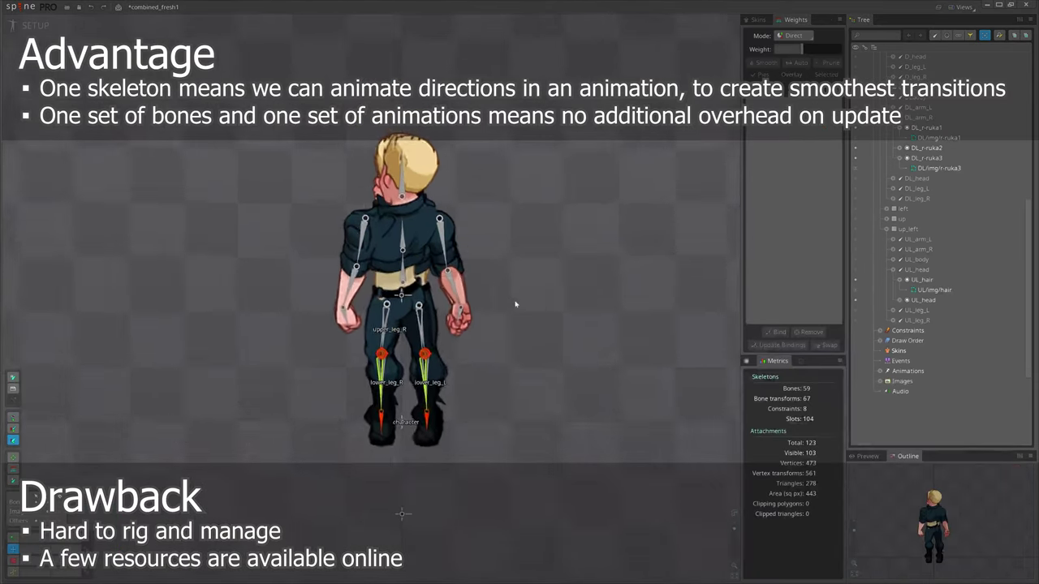
# - Select all bones of the five semi-transparent characters in the lower row in Setup mode
pyautogui.scroll(-2, 515, 303)
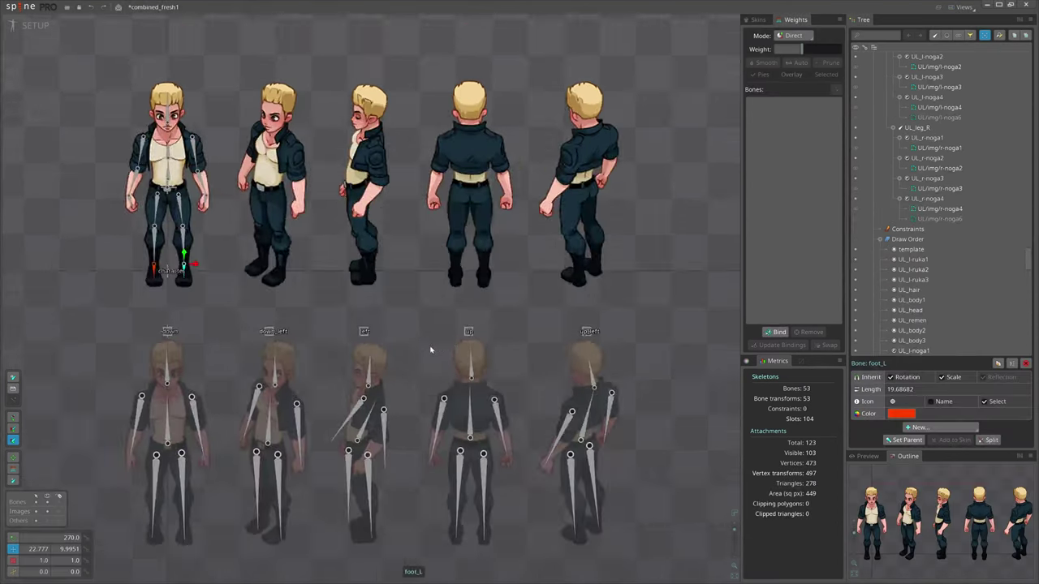
pyautogui.click(374, 418)
pyautogui.moveTo(120, 496); pyautogui.dragTo(642, 305)
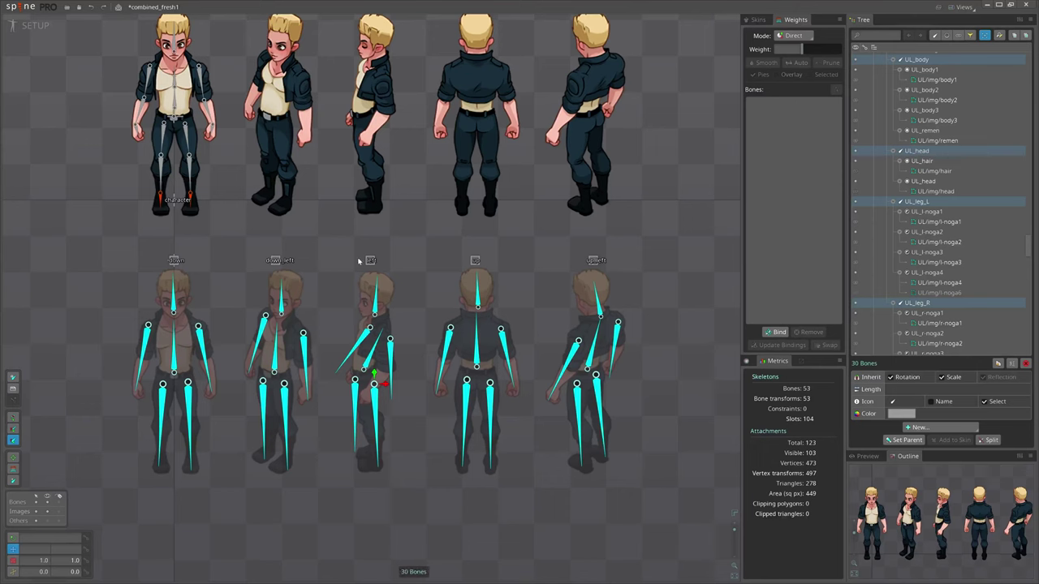
pyautogui.scroll(-2, 222, 343)
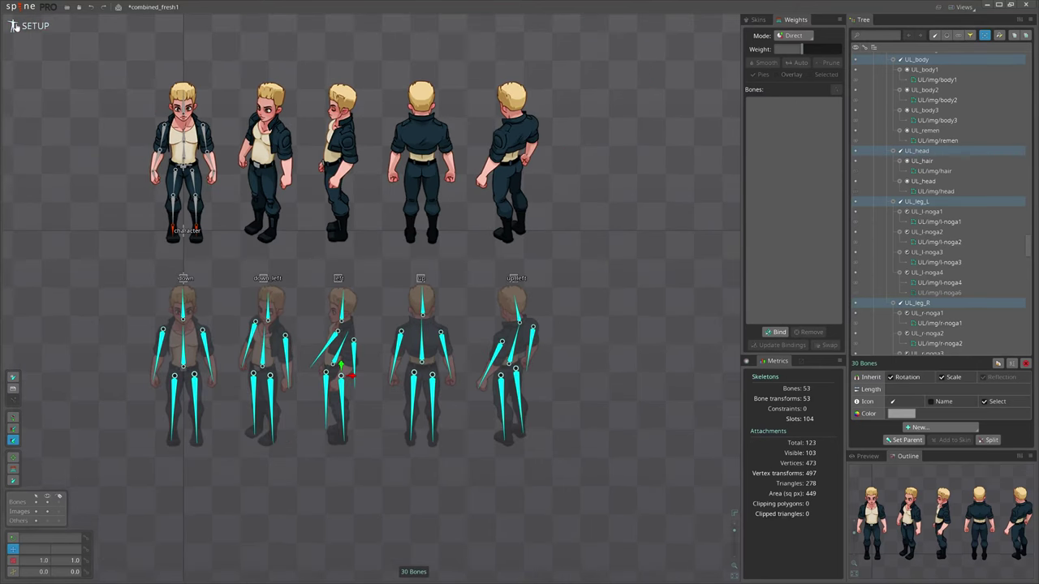
# - Examine the keys of the DL_leg_R bone in the dopesheet in Animate mode
pyautogui.click(14, 26)
pyautogui.scroll(-3, 143, 471)
pyautogui.click(91, 462)
pyautogui.moveTo(115, 526)
pyautogui.mouseDown()
pyautogui.moveTo(135, 442)
pyautogui.moveTo(111, 526)
pyautogui.mouseUp()
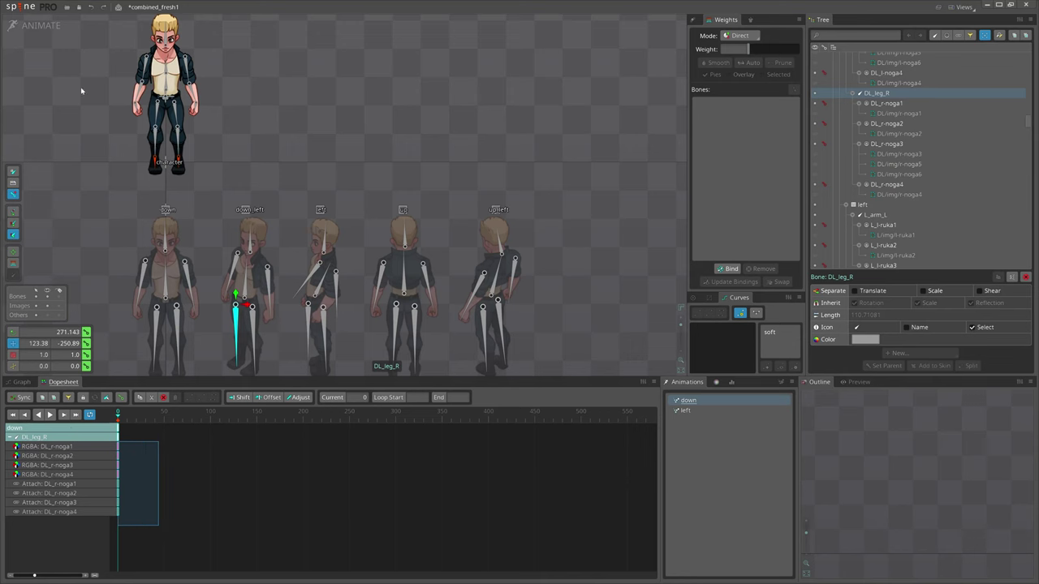
# - Return to Setup mode and toggle the DL_leg_R bone's visibility off and on again
pyautogui.click(32, 26)
pyautogui.scroll(2, 285, 381)
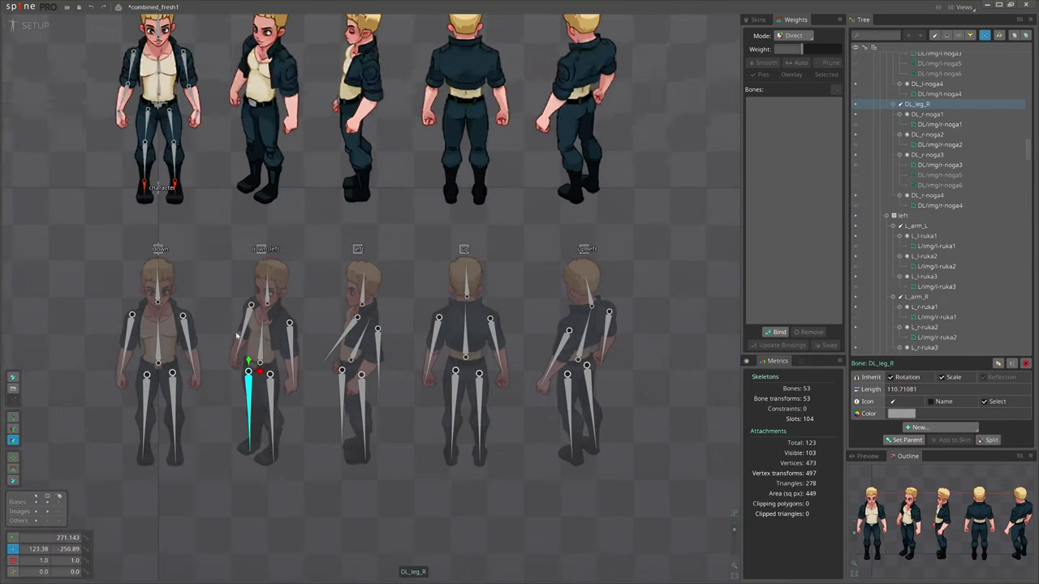
pyautogui.click(856, 104)
pyautogui.click(855, 104)
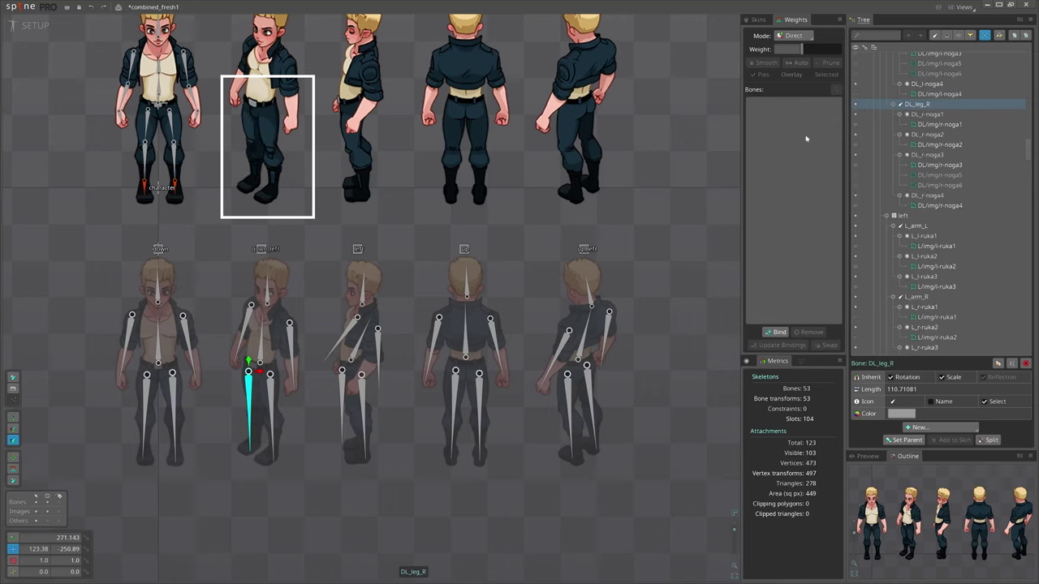
# - Select all bones of the five semi-transparent characters, including their direction bones, and examine the upper row of characters
pyautogui.moveTo(300, 346); pyautogui.dragTo(330, 357)
pyautogui.moveTo(121, 246); pyautogui.dragTo(705, 521)
pyautogui.moveTo(344, 338); pyautogui.dragTo(330, 409)
pyautogui.scroll(3, 107, 157)
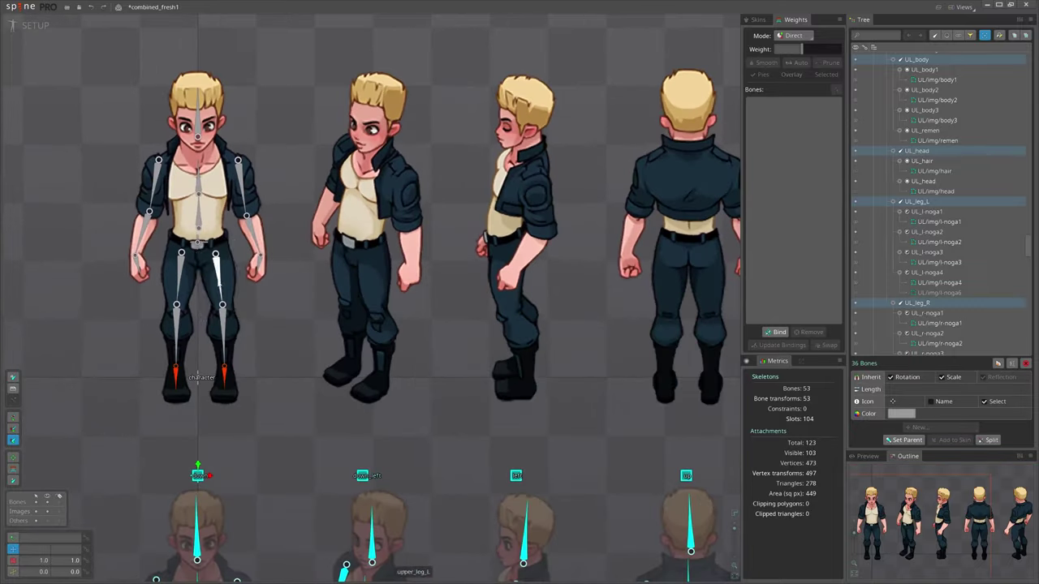
pyautogui.scroll(-4, 323, 296)
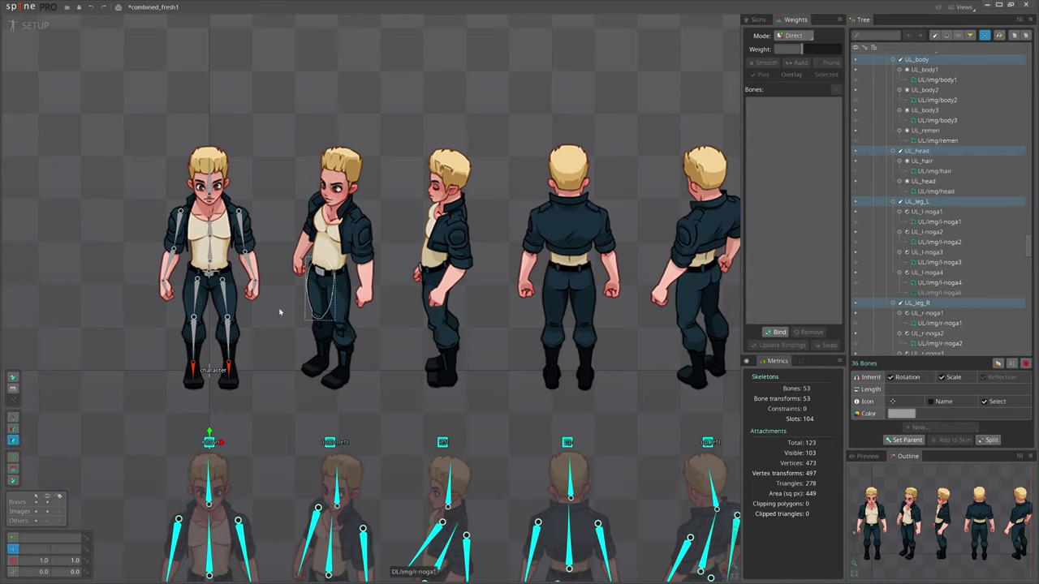
pyautogui.scroll(2, 341, 296)
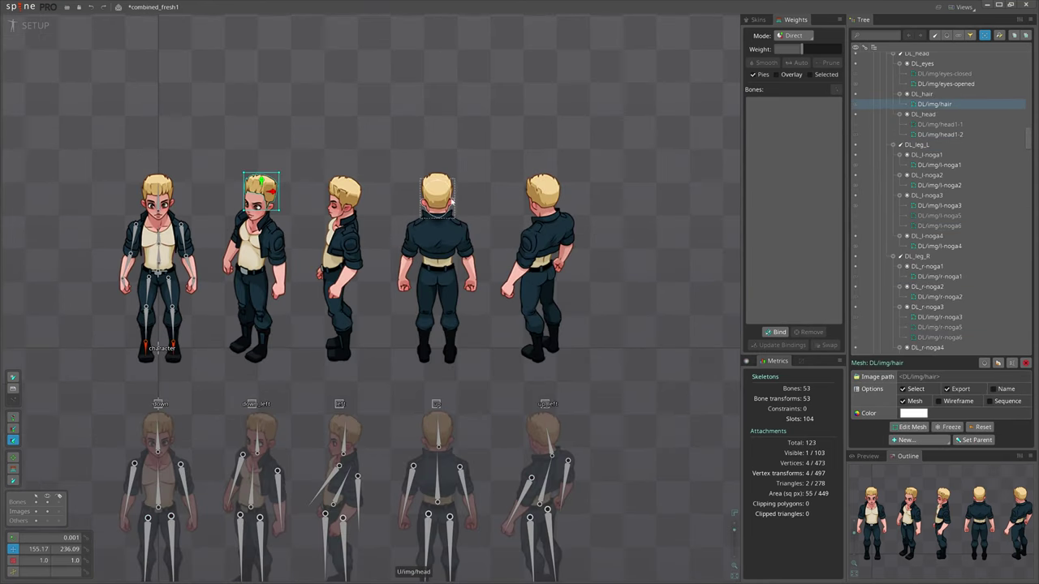
# - Try stacking the down_left and left characters onto the down character by moving their direction bones, and undo both moves
pyautogui.moveTo(299, 221); pyautogui.dragTo(339, 233)
pyautogui.scroll(1, 389, 240)
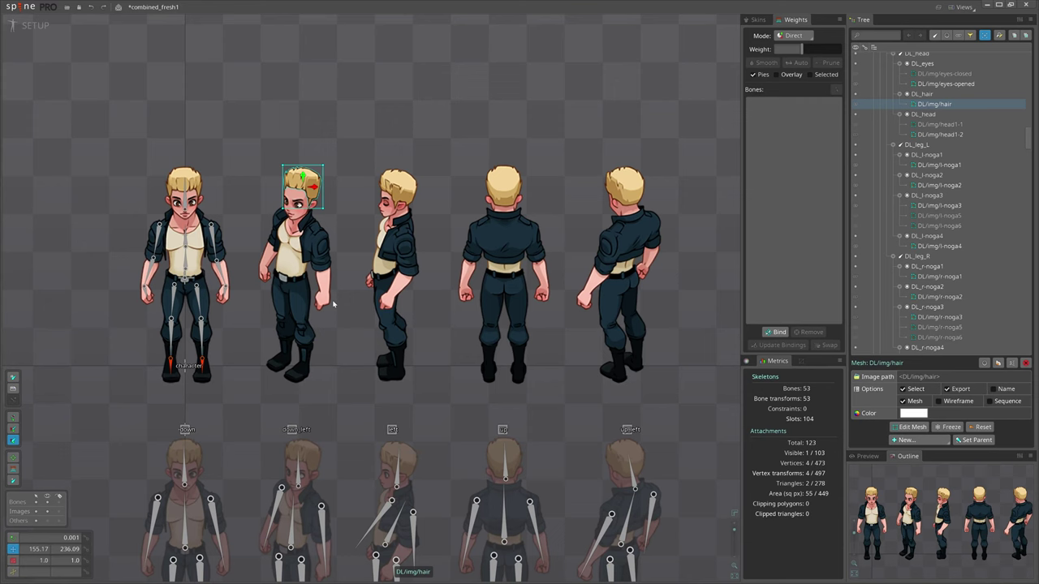
pyautogui.moveTo(331, 397); pyautogui.dragTo(378, 388)
pyautogui.scroll(-2, 347, 385)
pyautogui.scroll(1, 345, 389)
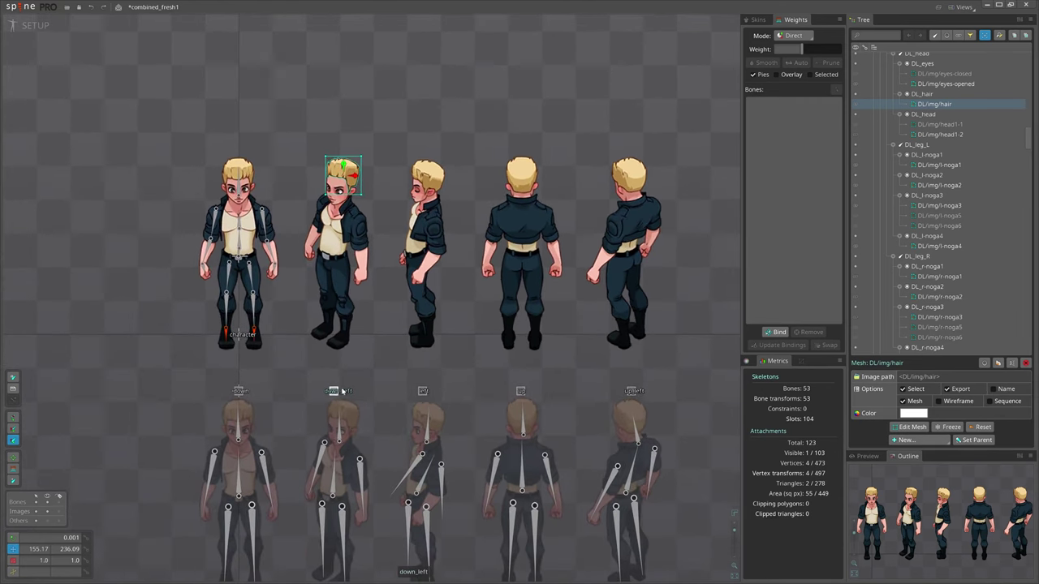
pyautogui.click(335, 392)
pyautogui.moveTo(402, 378); pyautogui.dragTo(295, 383)
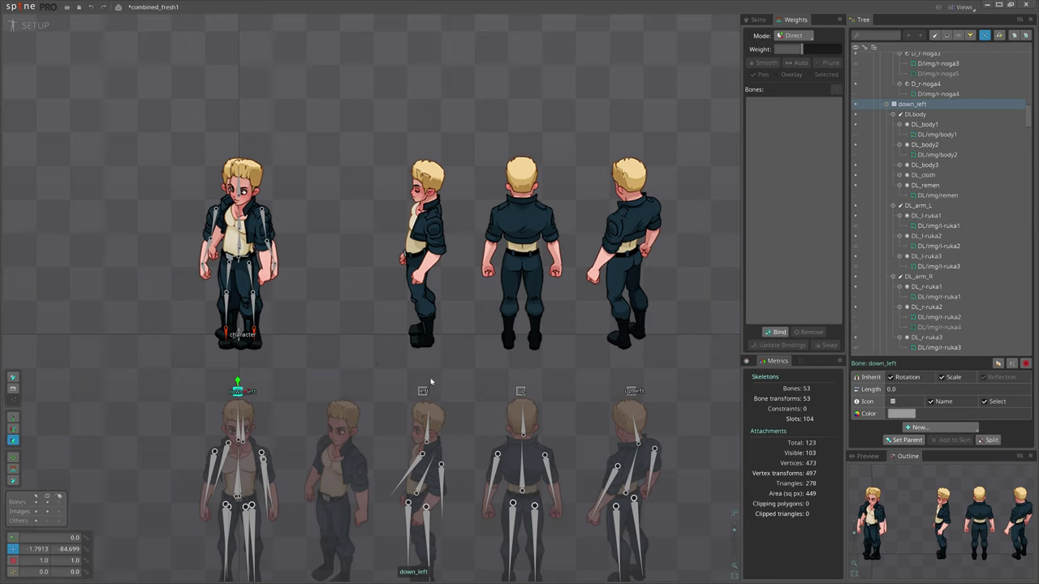
pyautogui.moveTo(422, 391); pyautogui.dragTo(241, 392)
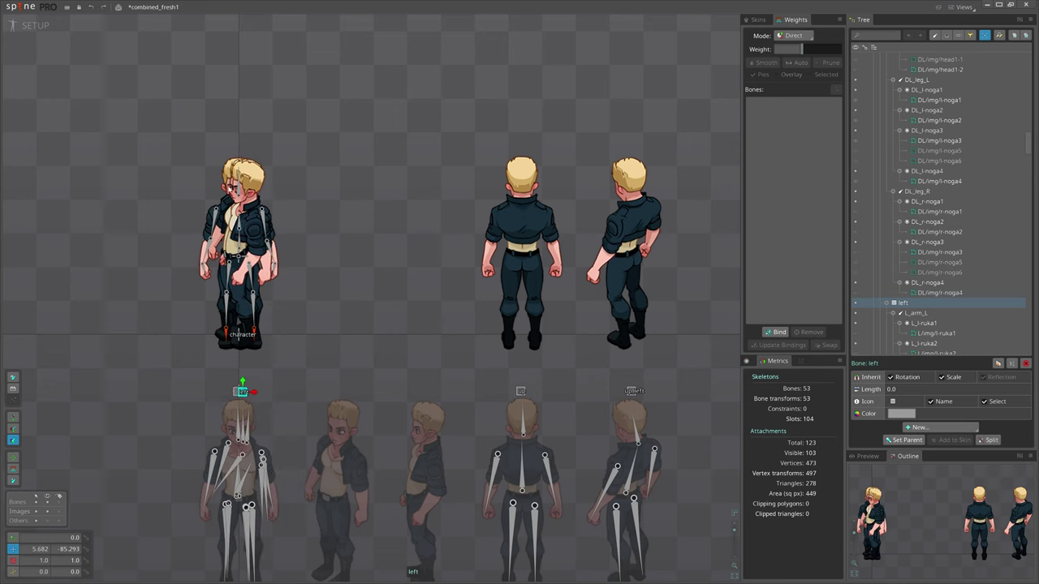
pyautogui.hotkey('ctrl', 'z')
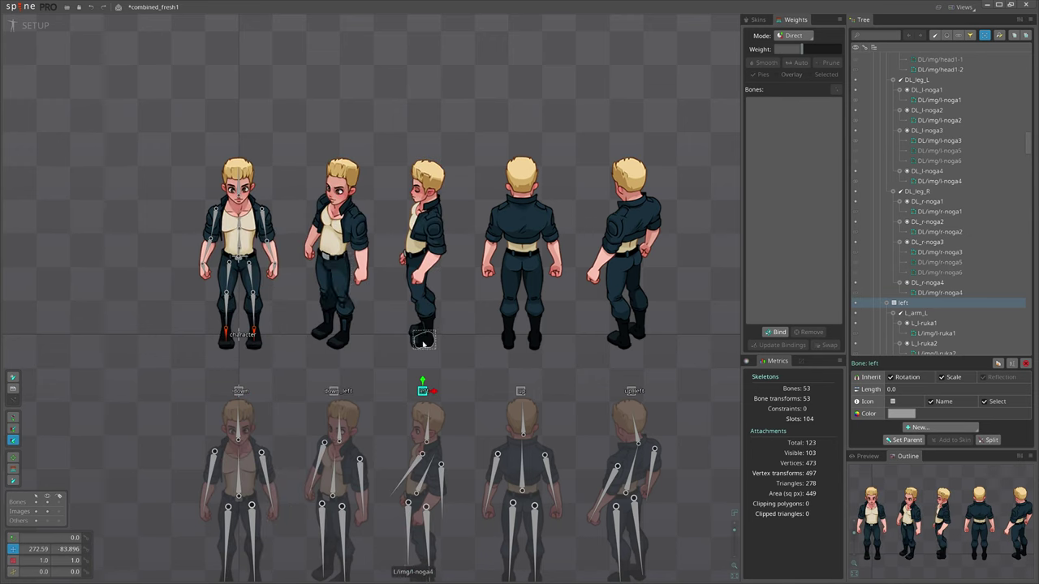
# - Create an IK constraint named knee_L on the upper_leg_L bone with a new target at the front-facing character's knee
pyautogui.moveTo(383, 364); pyautogui.dragTo(352, 359)
pyautogui.scroll(2, 353, 359)
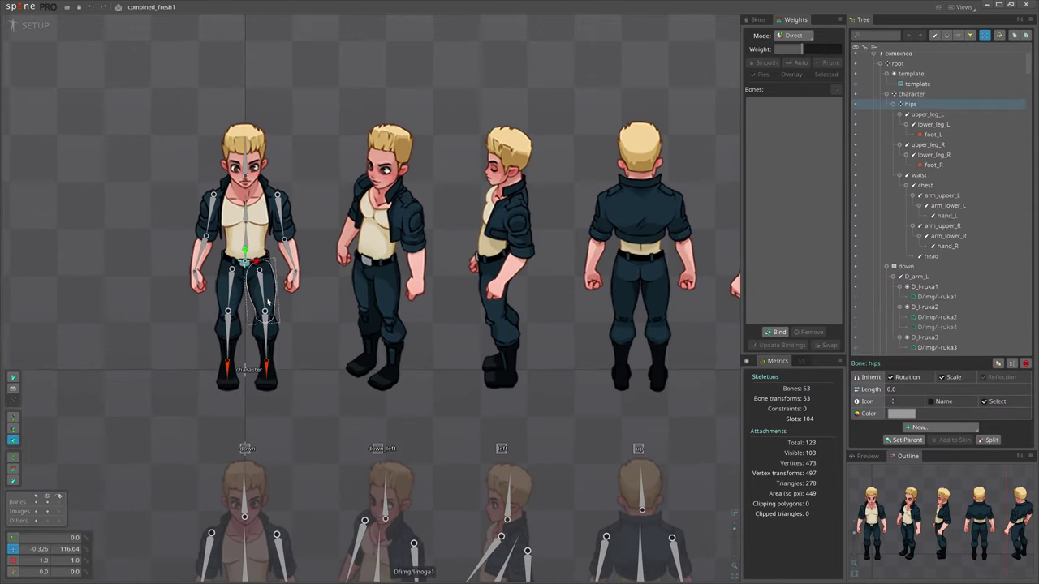
pyautogui.click(269, 302)
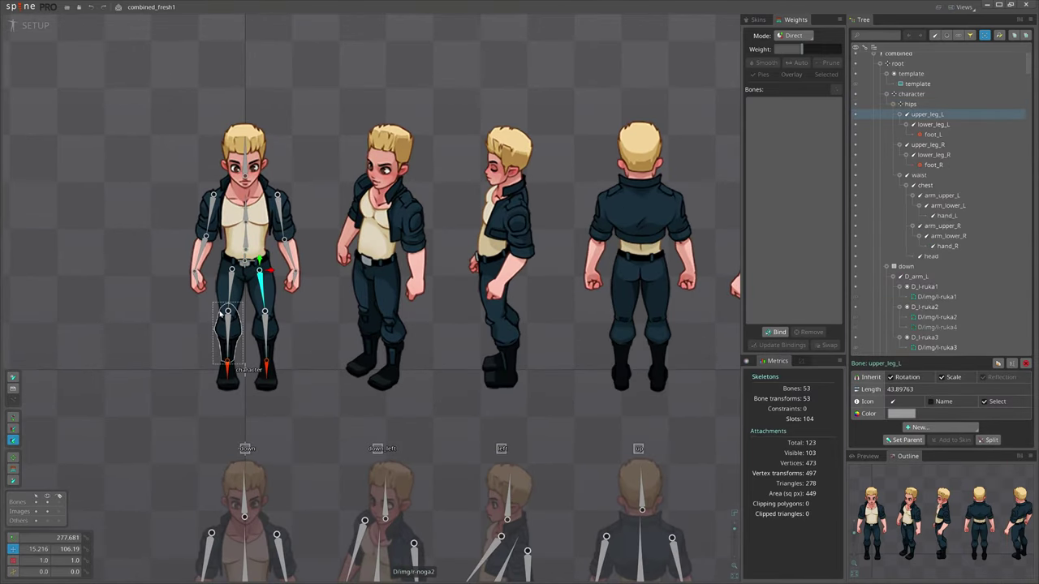
pyautogui.scroll(4, 484, 308)
pyautogui.press('space')
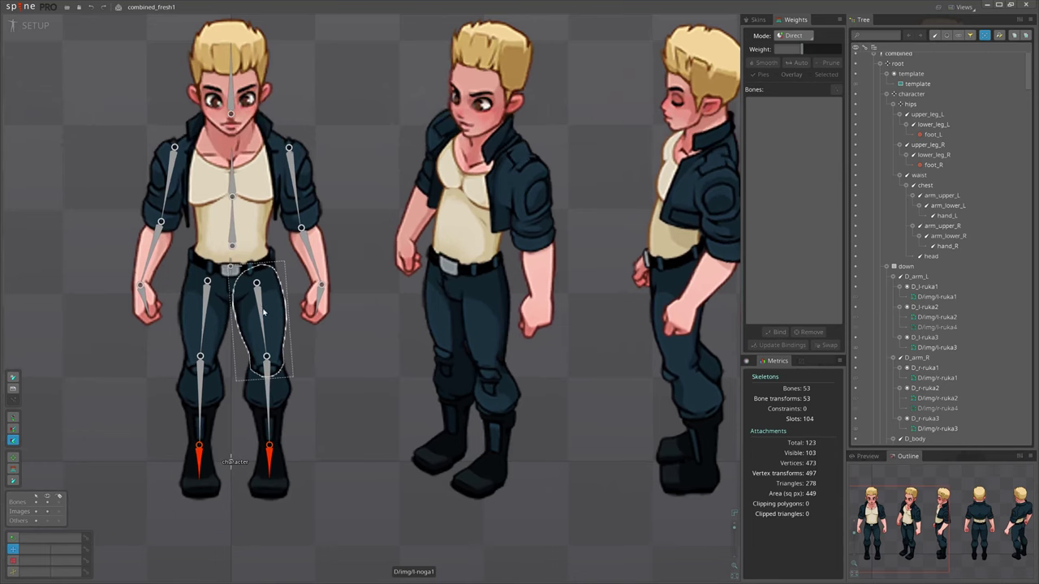
pyautogui.click(261, 319)
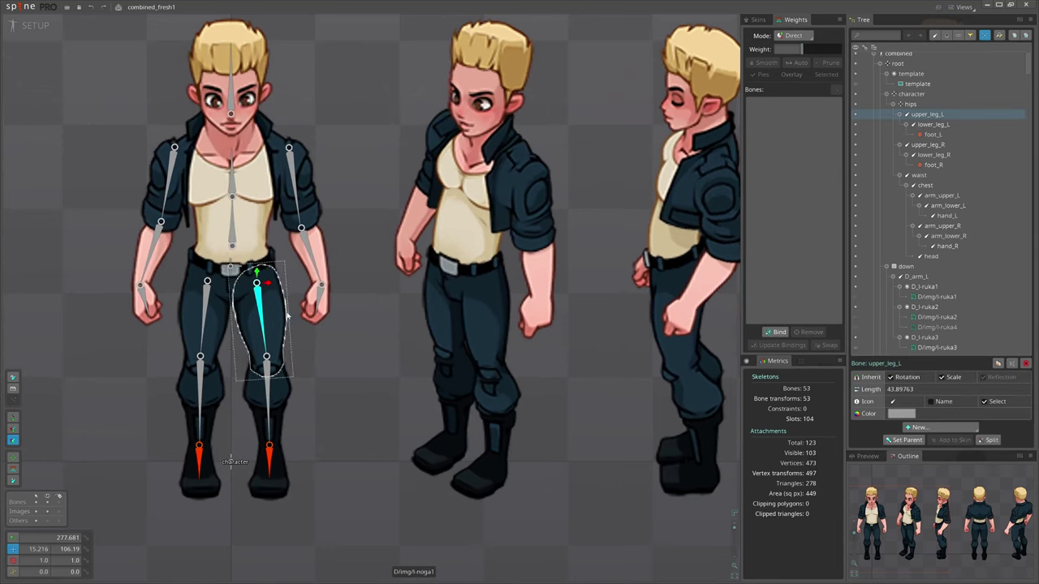
pyautogui.click(941, 427)
pyautogui.click(931, 517)
pyautogui.scroll(3, 260, 350)
pyautogui.click(266, 355)
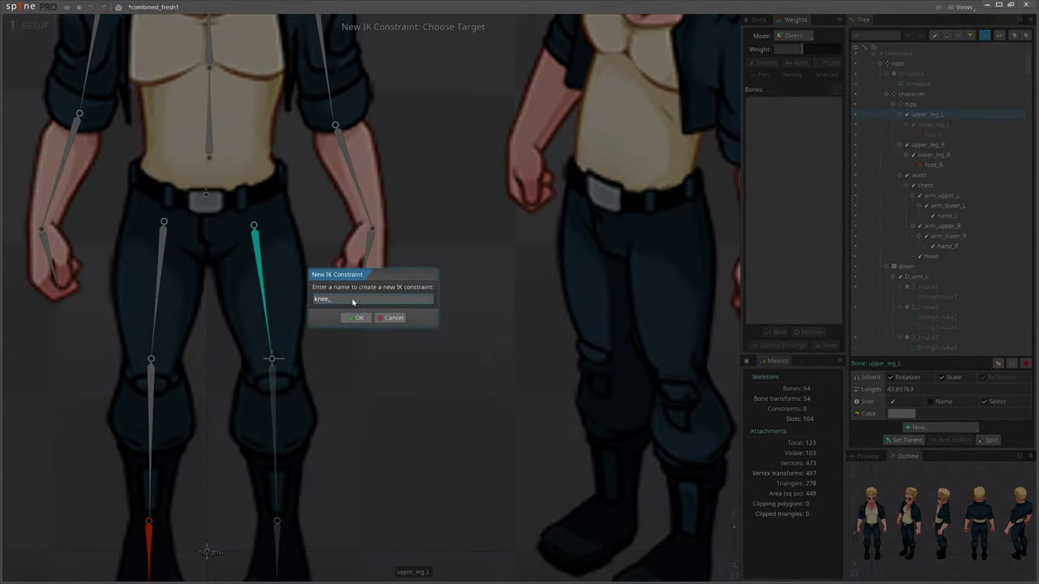
pyautogui.press('Return')
# - Make the knee_L target bone the parent of the lower_leg_L bone
pyautogui.click(271, 357)
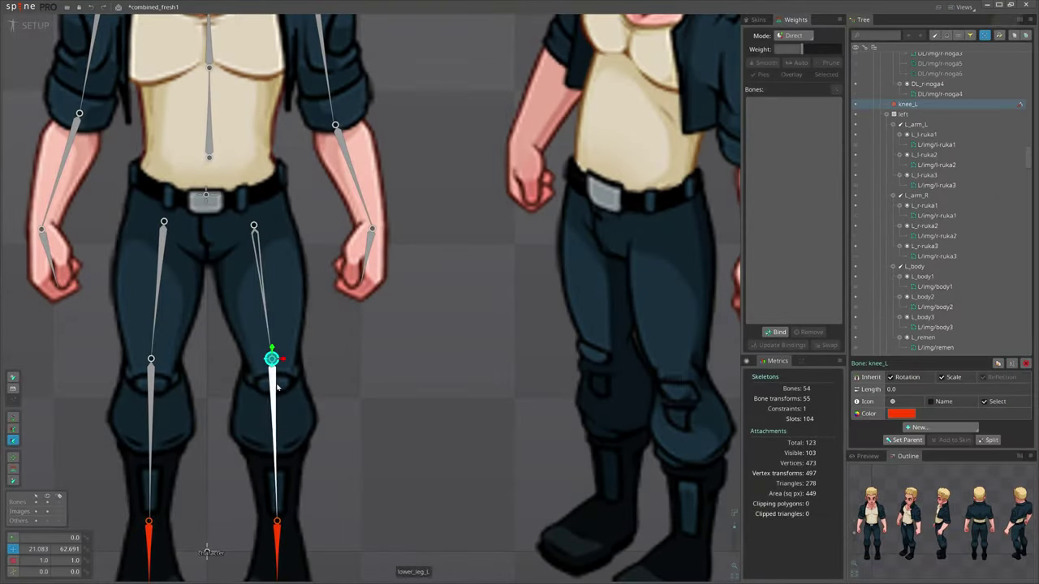
pyautogui.click(274, 382)
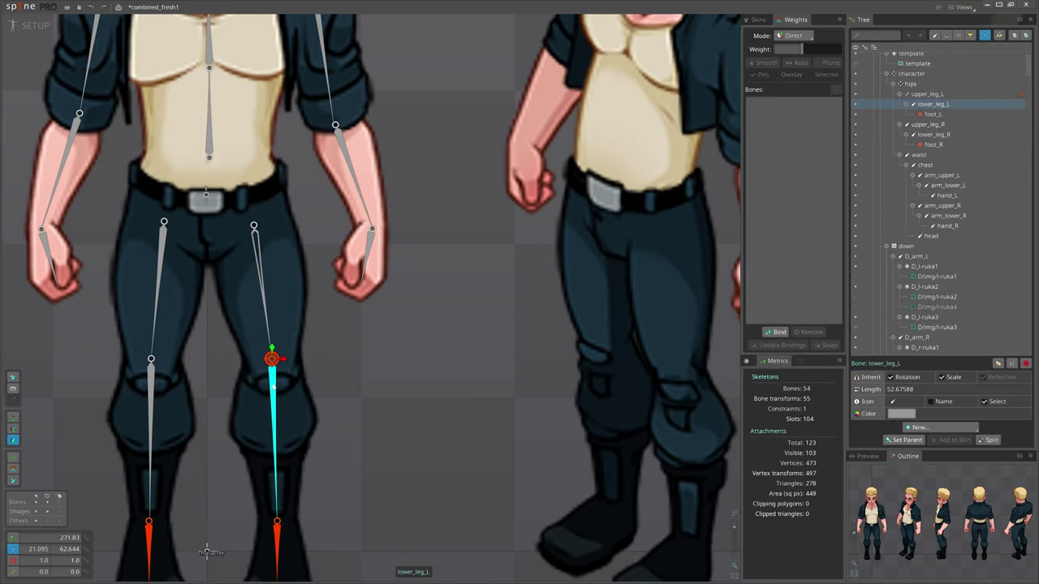
pyautogui.press('p')
pyautogui.click(271, 359)
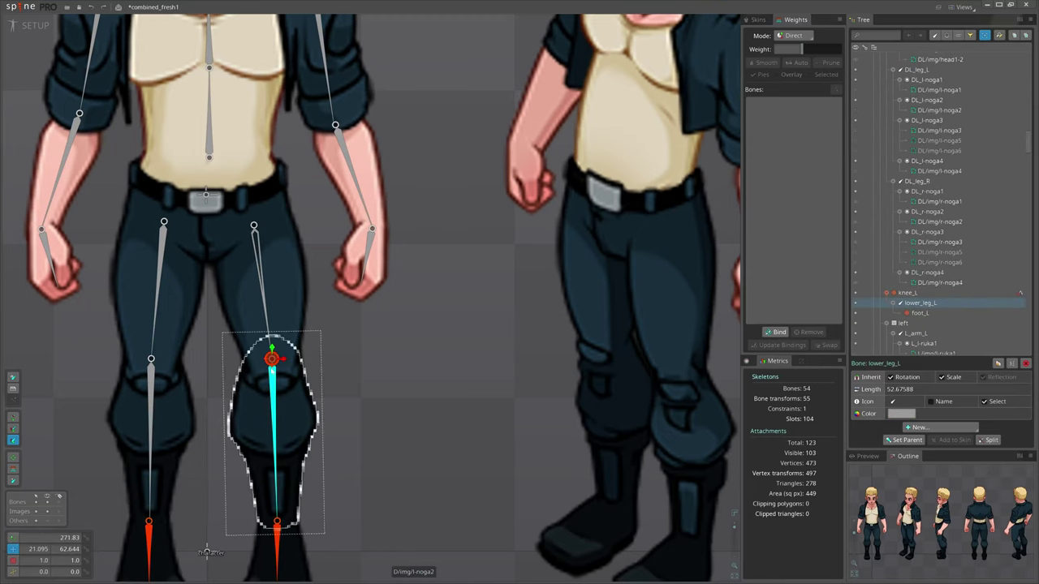
pyautogui.click(272, 358)
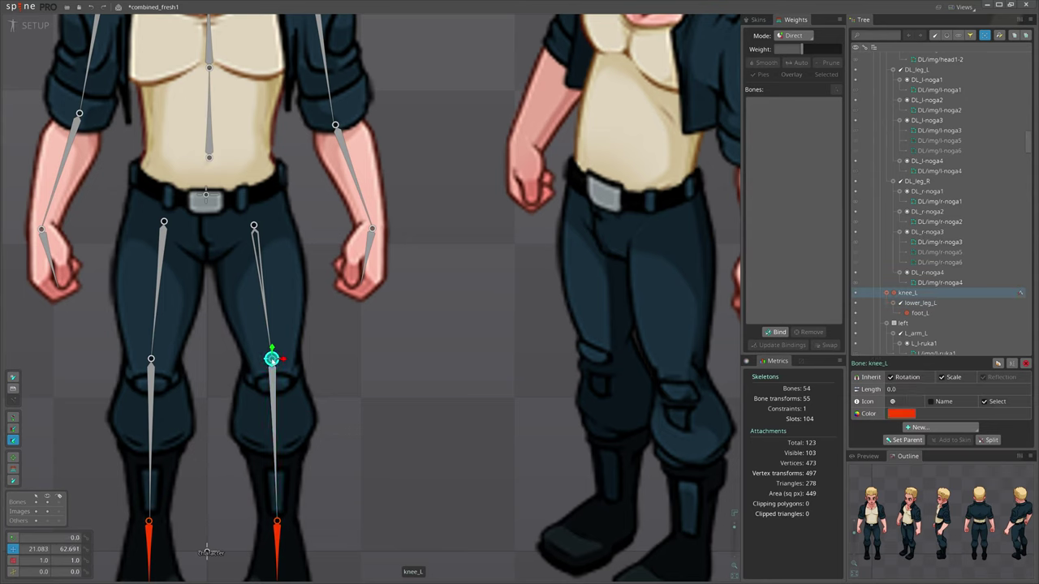
# - Try adding an IK constraint named target to lower_leg_L with a new target bone at the ankle, and delete that bone
pyautogui.click(274, 395)
pyautogui.moveTo(416, 396); pyautogui.dragTo(471, 291)
pyautogui.click(941, 427)
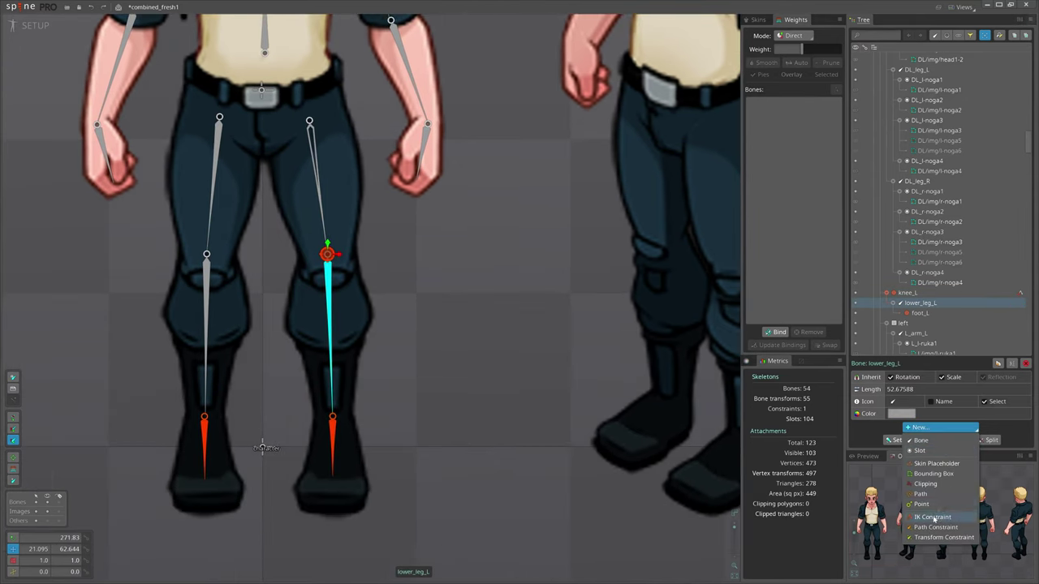
pyautogui.click(942, 517)
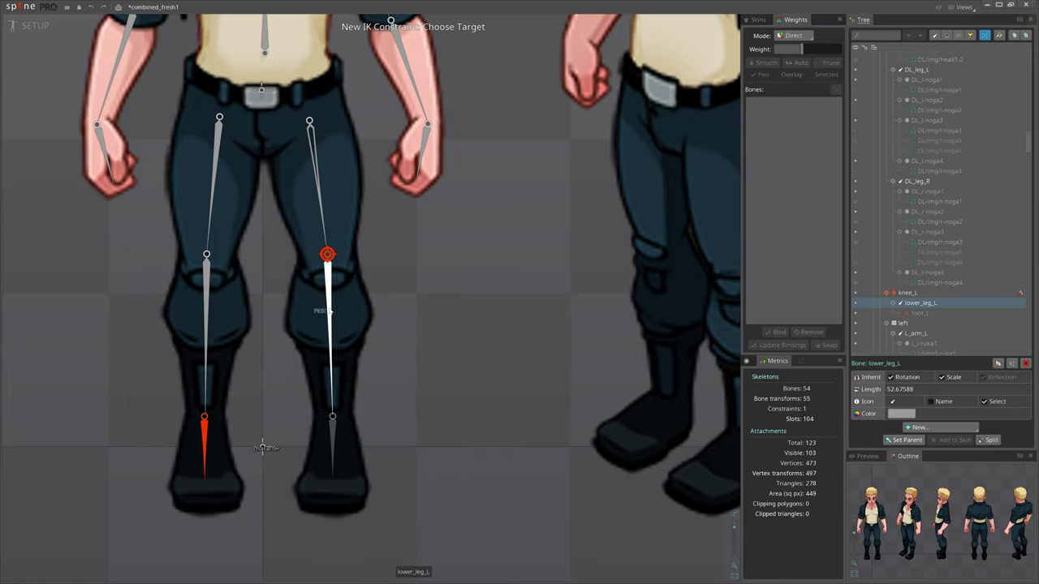
pyautogui.click(349, 406)
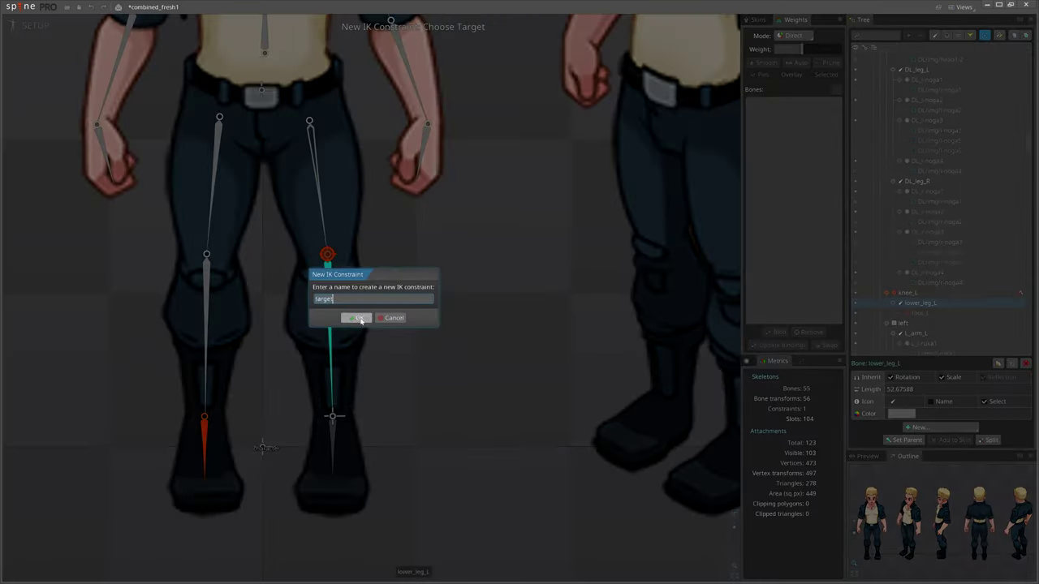
pyautogui.click(359, 319)
pyautogui.moveTo(333, 416); pyautogui.dragTo(332, 417)
pyautogui.press('Delete')
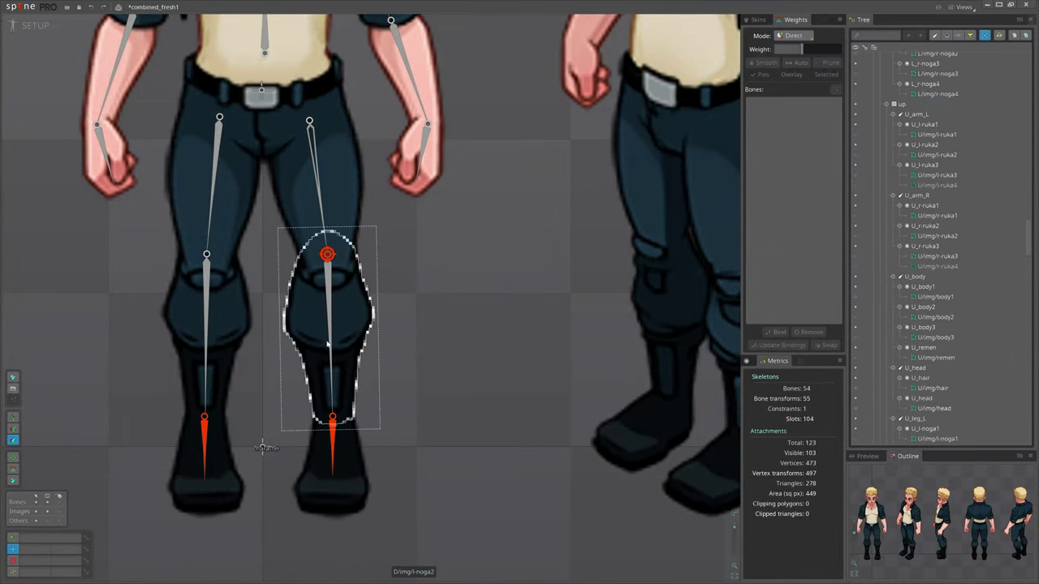
pyautogui.click(332, 442)
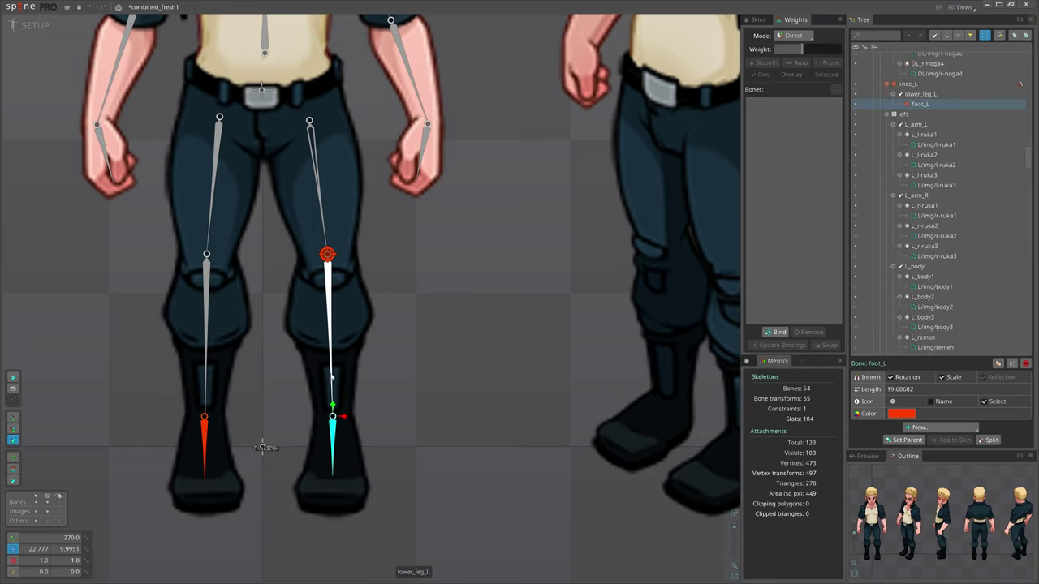
pyautogui.click(331, 375)
pyautogui.click(942, 426)
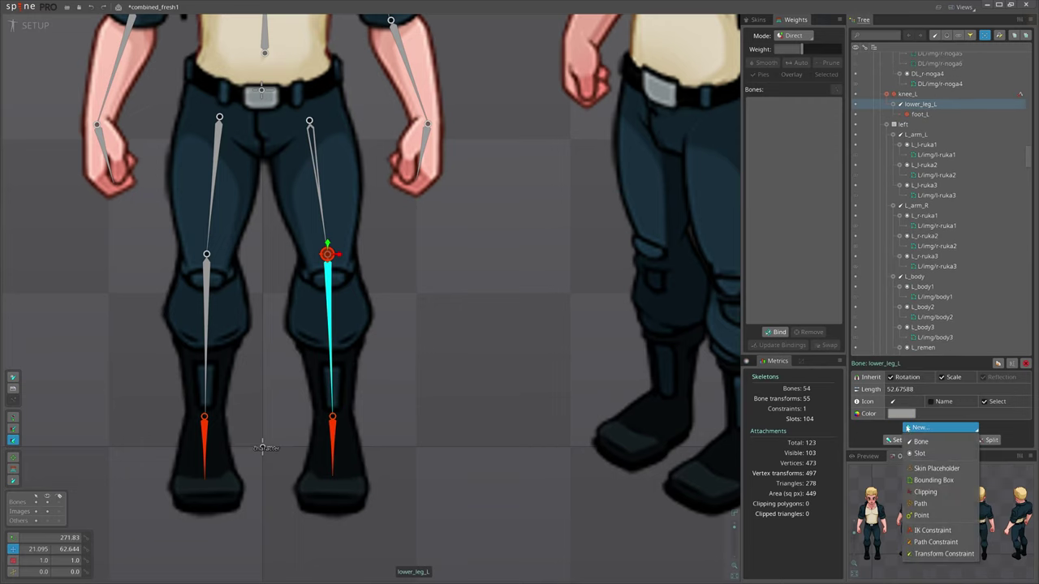
pyautogui.click(932, 517)
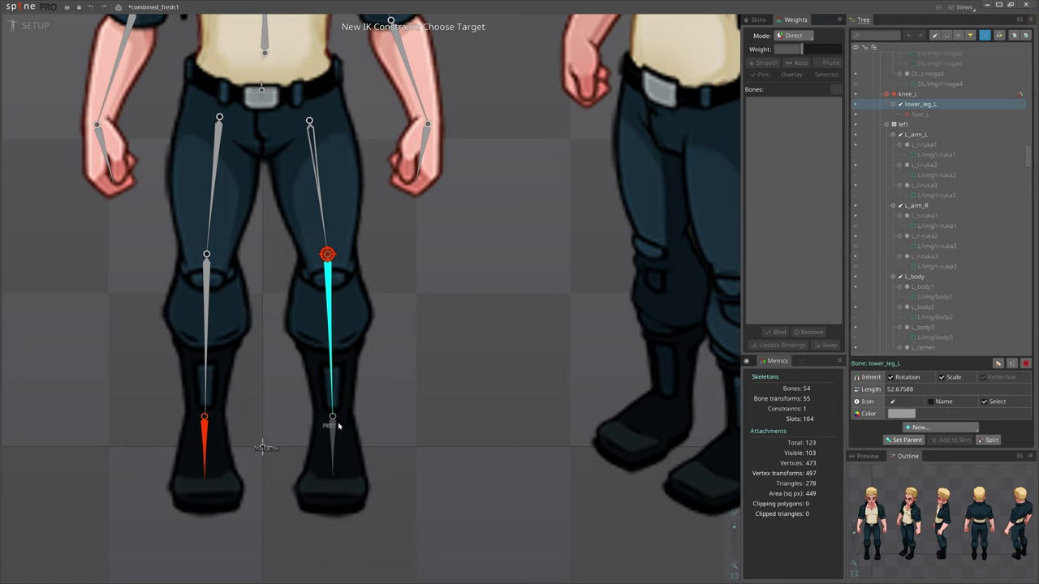
# - Move the foot_L bone out of lower_leg_L by setting the character bone as its parent
pyautogui.click(333, 423)
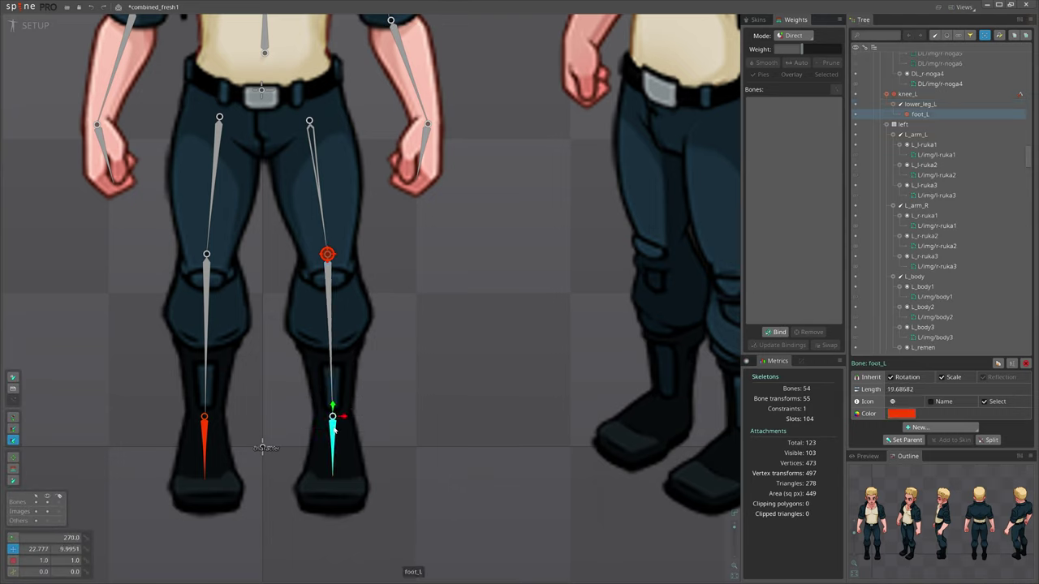
pyautogui.press('p')
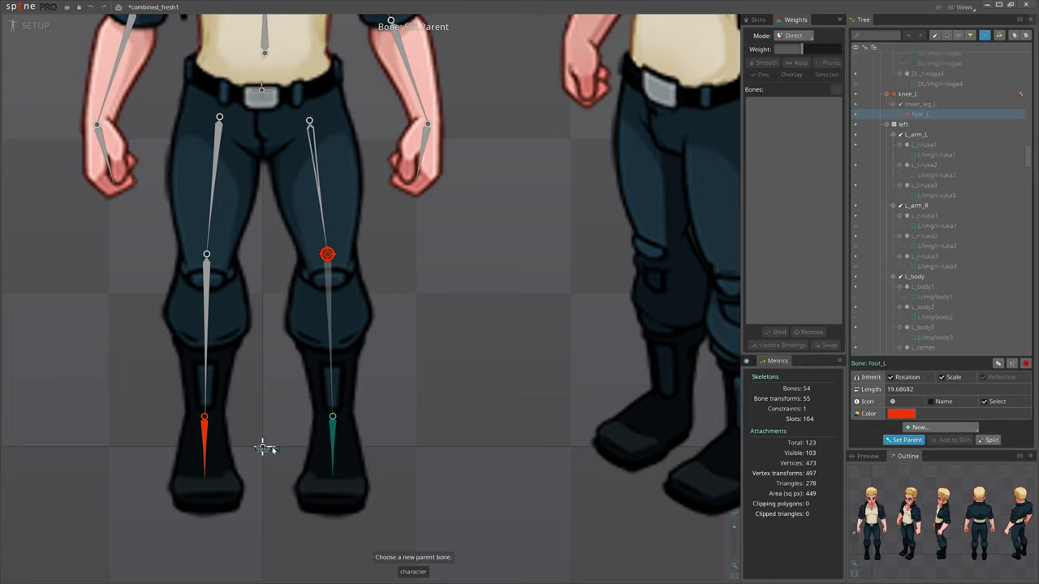
pyautogui.moveTo(273, 450); pyautogui.dragTo(307, 452)
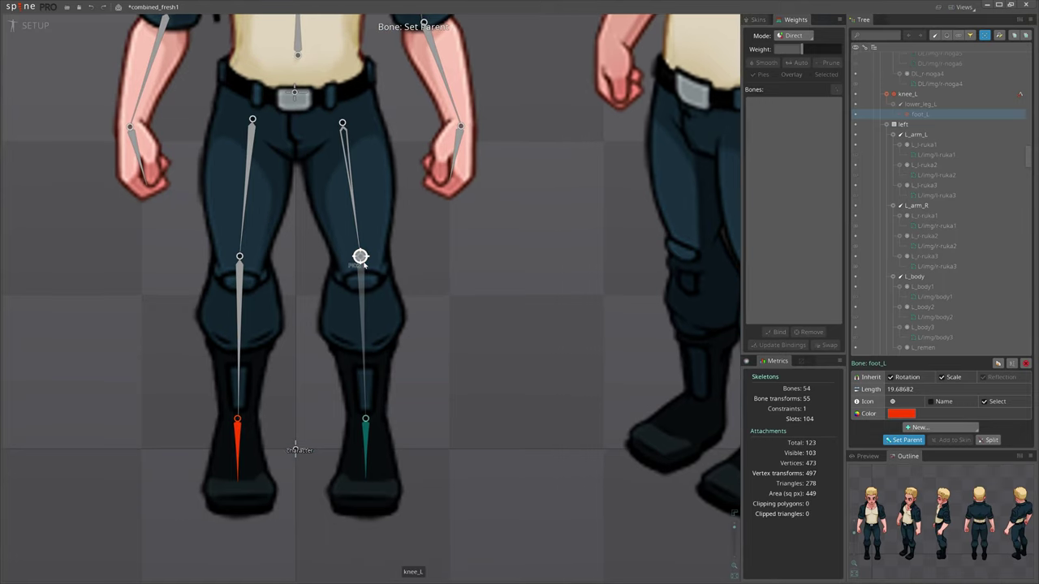
pyautogui.click(297, 451)
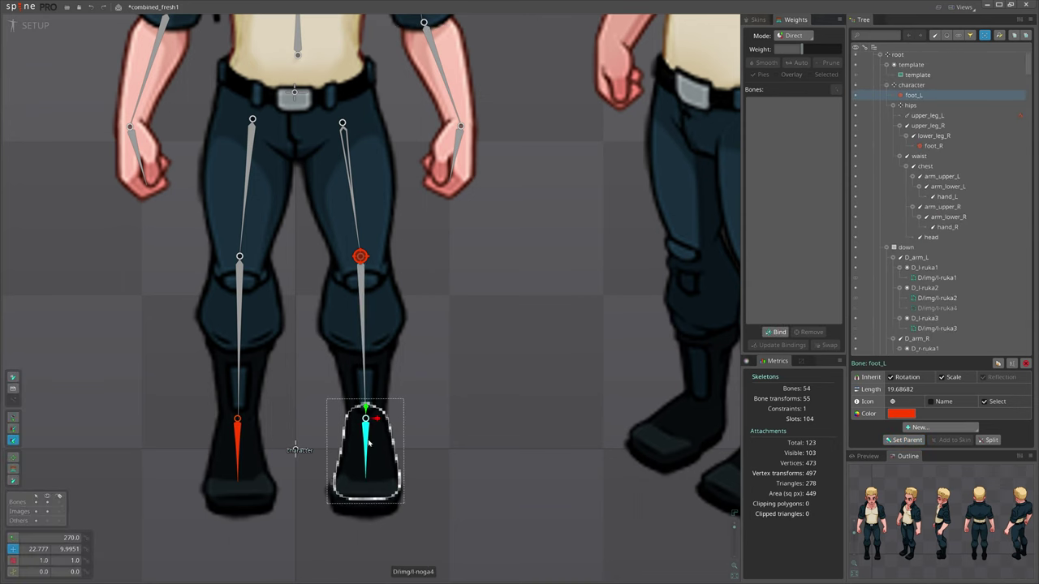
# - Create an IK constraint named foot_L on the lower_leg_L bone with the existing foot_L bone as its target
pyautogui.click(365, 305)
pyautogui.click(364, 304)
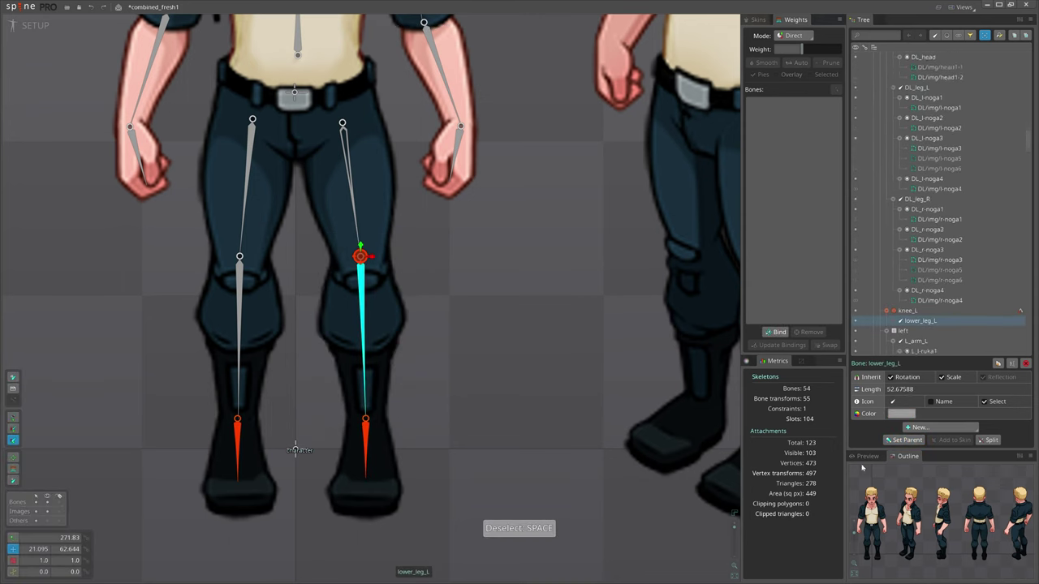
pyautogui.click(917, 428)
pyautogui.click(931, 517)
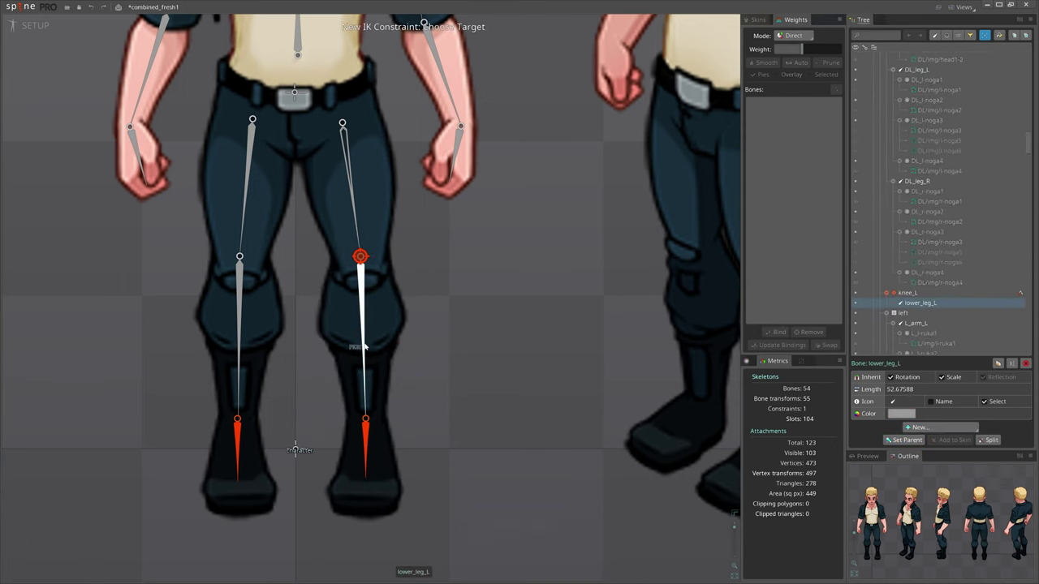
pyautogui.click(365, 436)
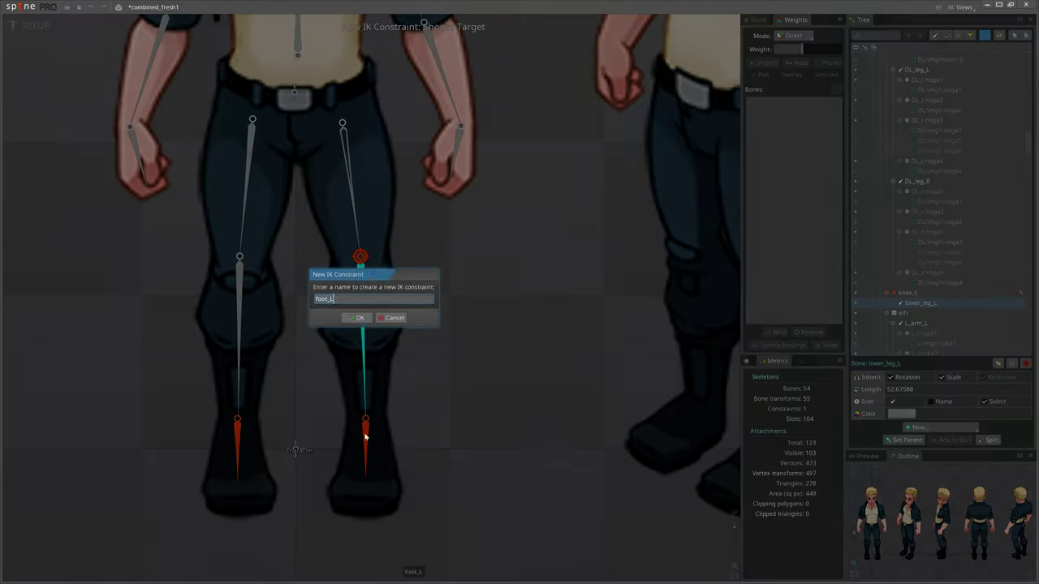
pyautogui.click(360, 317)
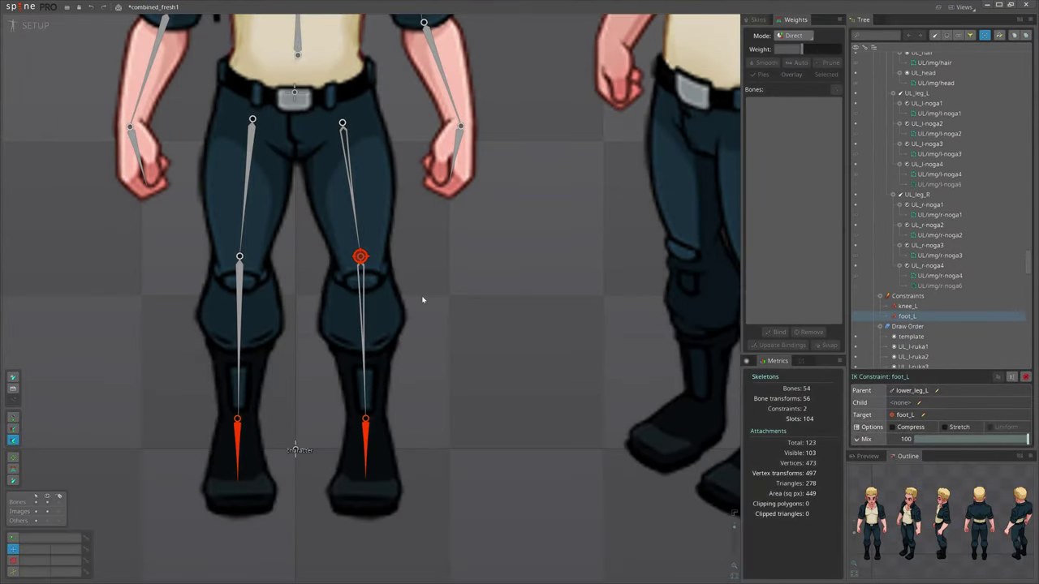
# - Select the knee_L constraint of the upper_leg_L bone together with the foot_L constraint to examine their IK options
pyautogui.moveTo(472, 284); pyautogui.dragTo(435, 308)
pyautogui.click(320, 246)
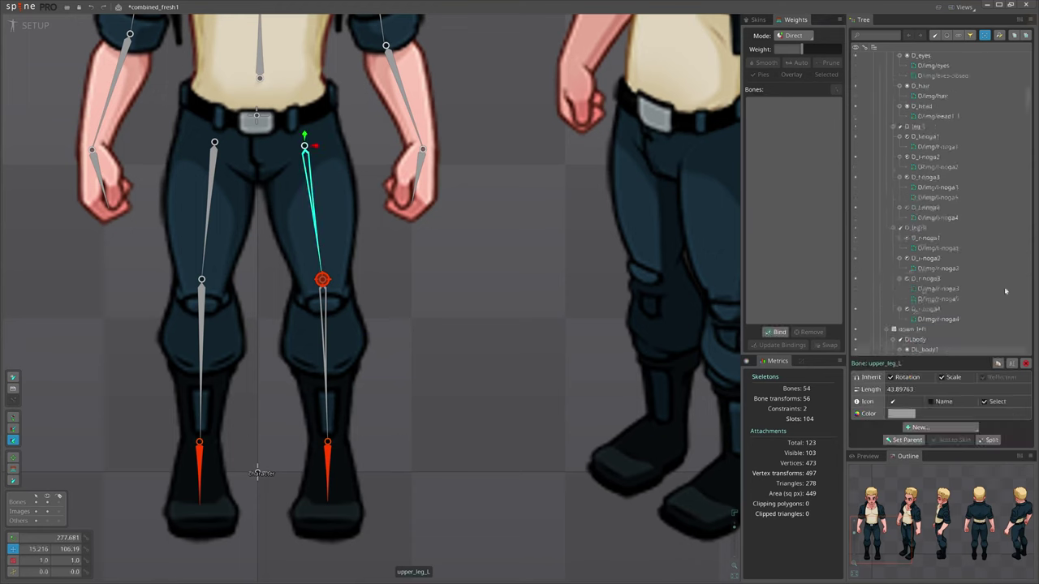
pyautogui.click(1021, 90)
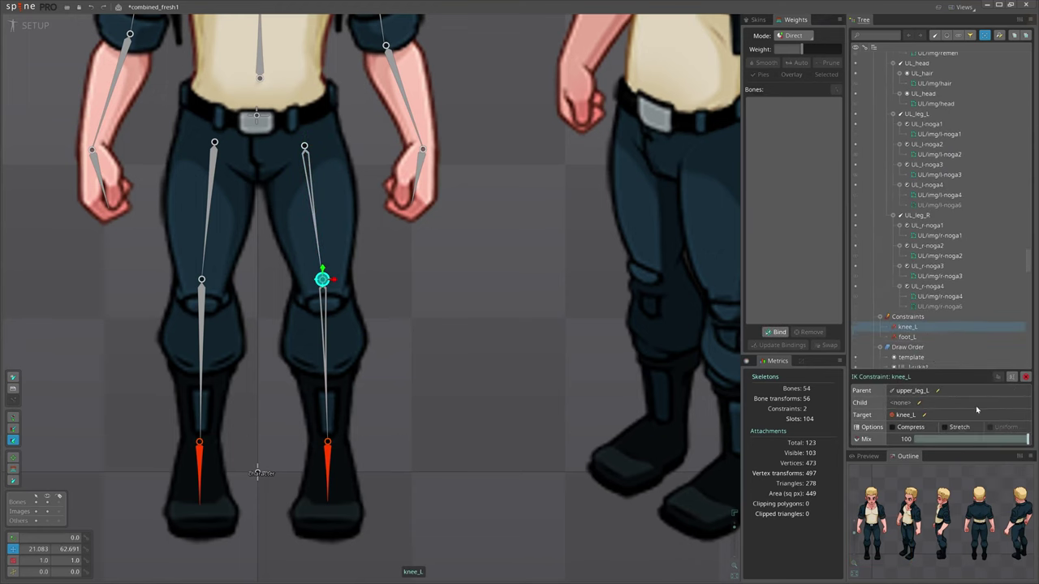
pyautogui.keyDown('ctrl'); pyautogui.click(907, 326); pyautogui.keyUp('ctrl')
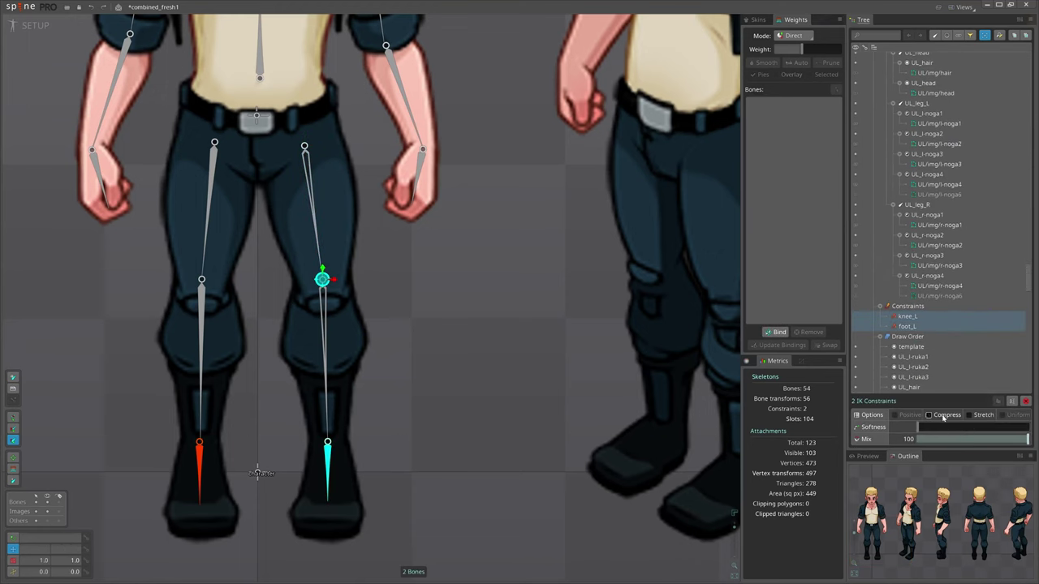
# - Try moving the knee_L target bone to test the leg, and undo the move
pyautogui.click(323, 280)
pyautogui.press('v')
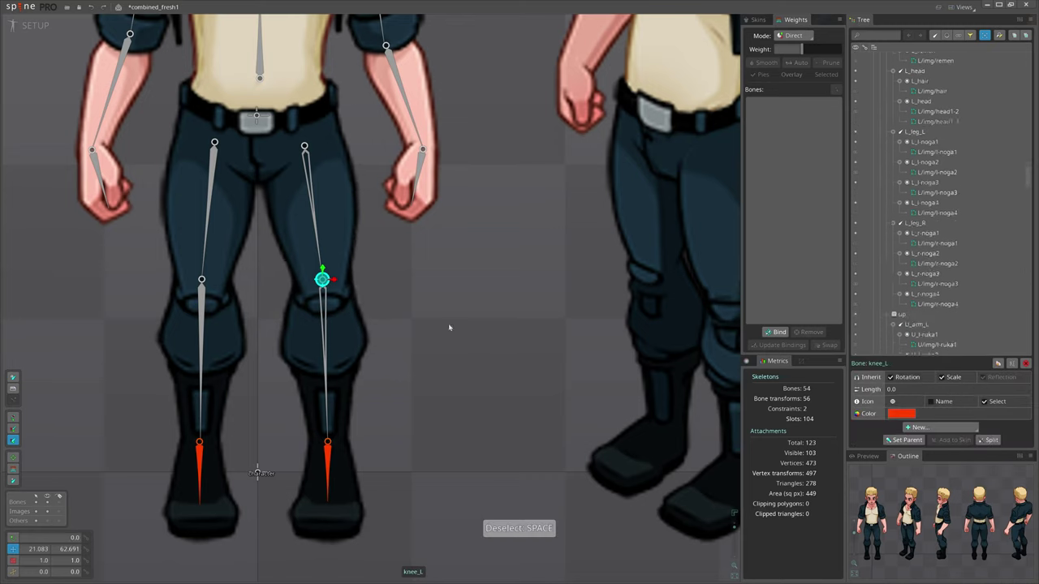
pyautogui.hotkey('ctrl', 'z')
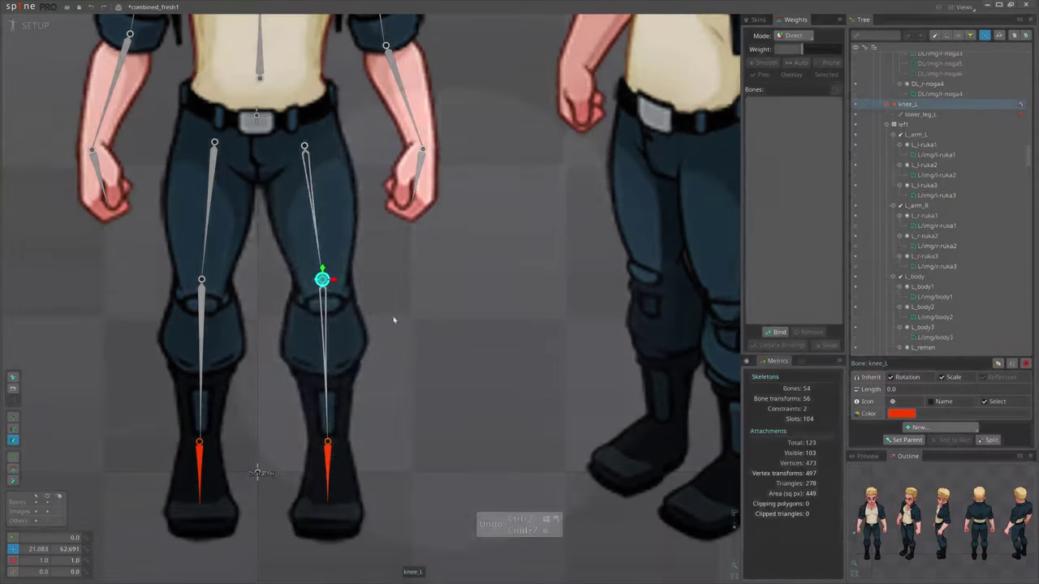
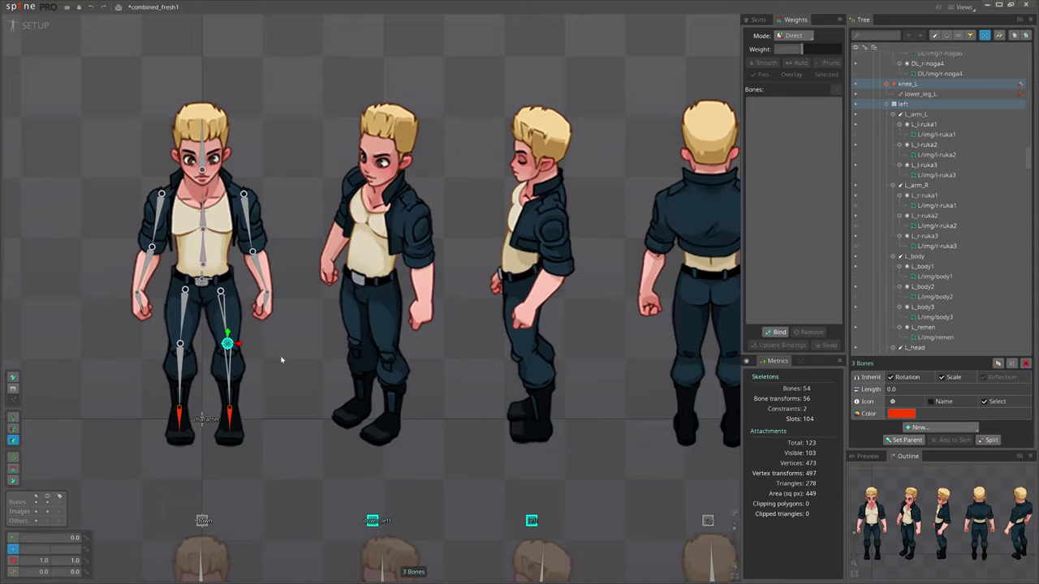
# - Select the upper and lower leg bones of both legs on the front-facing character to examine them
pyautogui.scroll(-3, 282, 360)
pyautogui.click(408, 307)
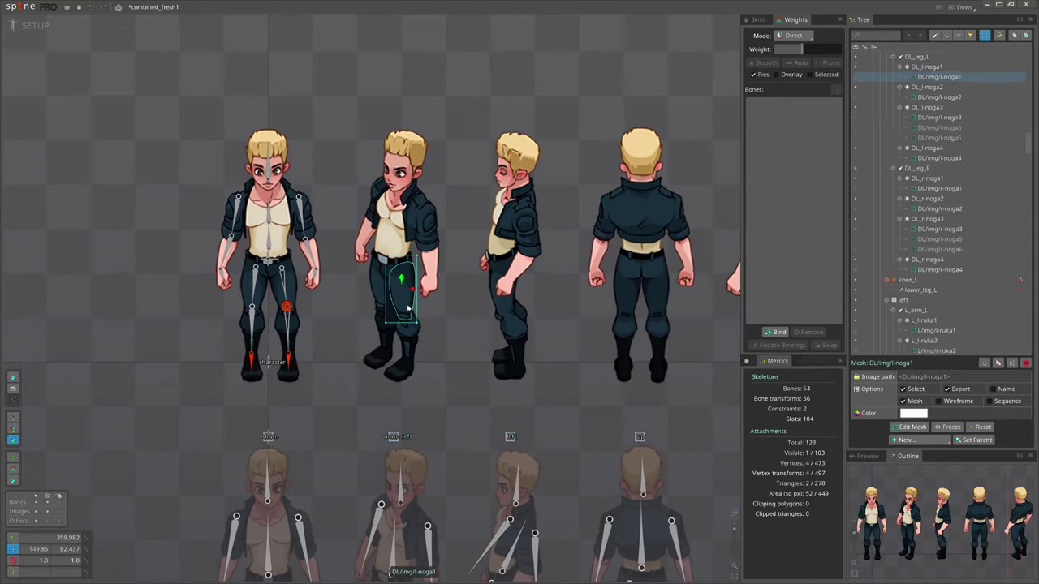
pyautogui.scroll(2, 409, 307)
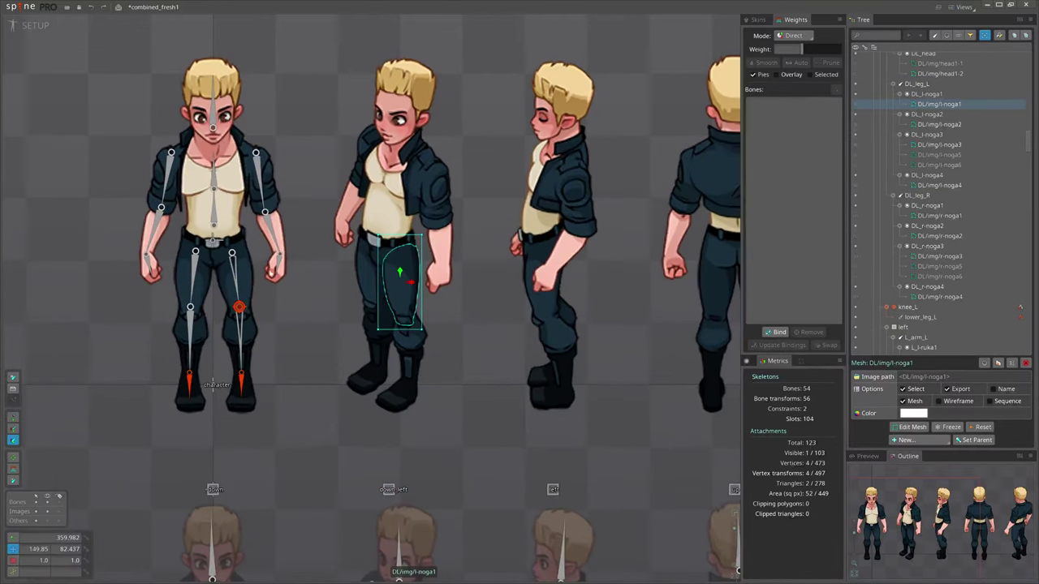
pyautogui.click(236, 284)
pyautogui.keyDown('ctrl'); pyautogui.click(241, 339); pyautogui.keyUp('ctrl')
pyautogui.keyDown('ctrl'); pyautogui.click(194, 281); pyautogui.keyUp('ctrl')
pyautogui.keyDown('ctrl'); pyautogui.click(190, 338); pyautogui.keyUp('ctrl')
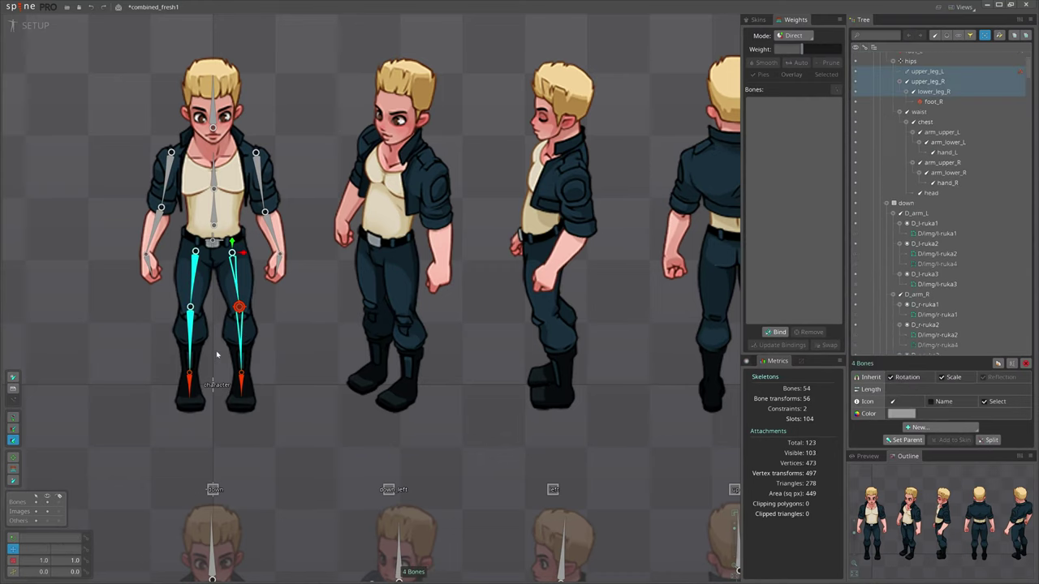
pyautogui.scroll(2, 366, 364)
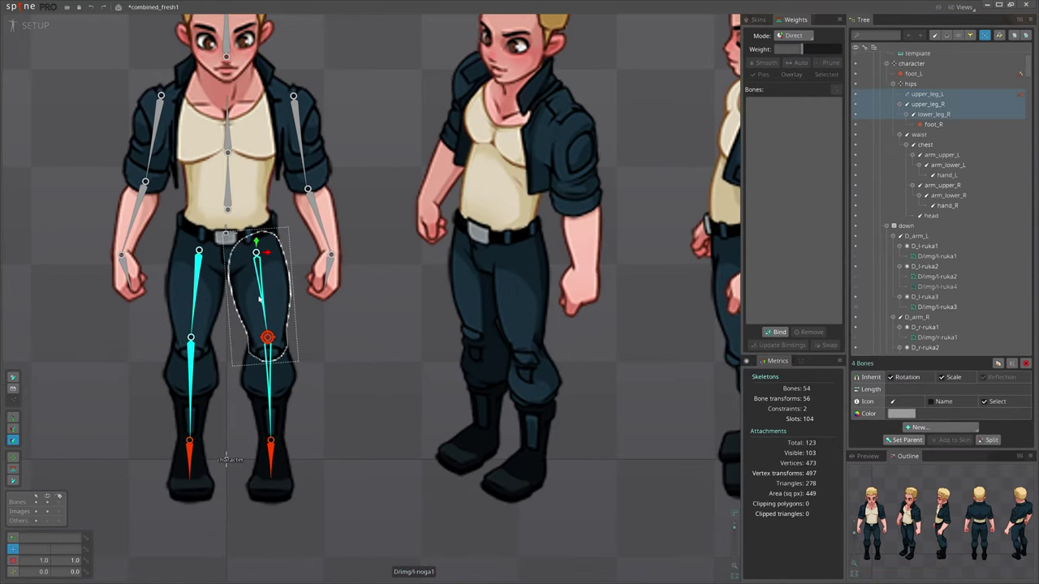
# - Create two chained bones under hips over the character's left leg, about 45 units from hip to knee and about 53 from knee to ankle
pyautogui.moveTo(257, 297); pyautogui.dragTo(290, 289)
pyautogui.click(301, 328)
pyautogui.click(258, 227)
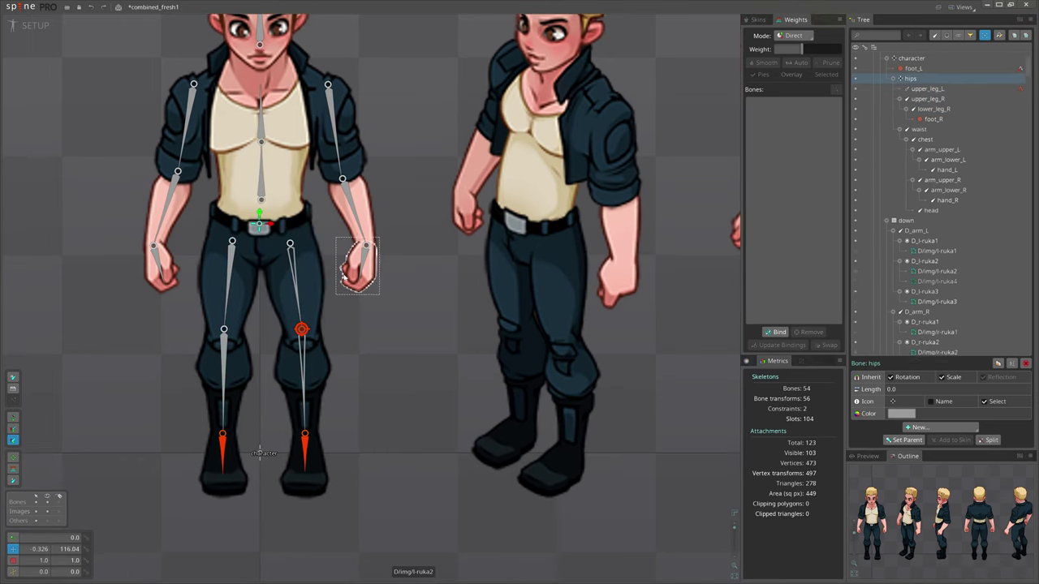
pyautogui.press('n')
pyautogui.scroll(4, 334, 258)
pyautogui.scroll(-3, 334, 258)
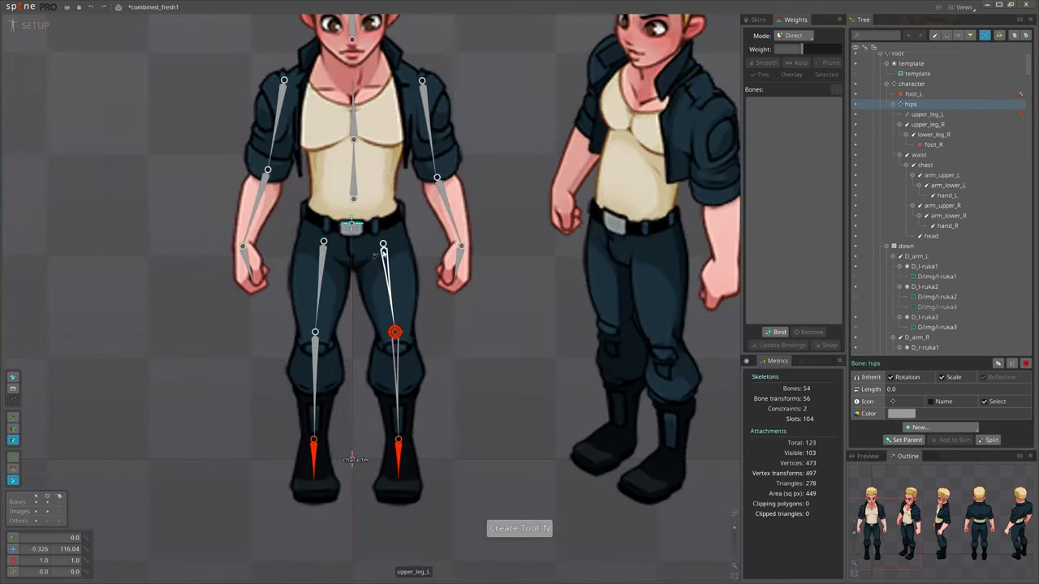
pyautogui.scroll(2, 379, 242)
pyautogui.moveTo(382, 241); pyautogui.dragTo(403, 515)
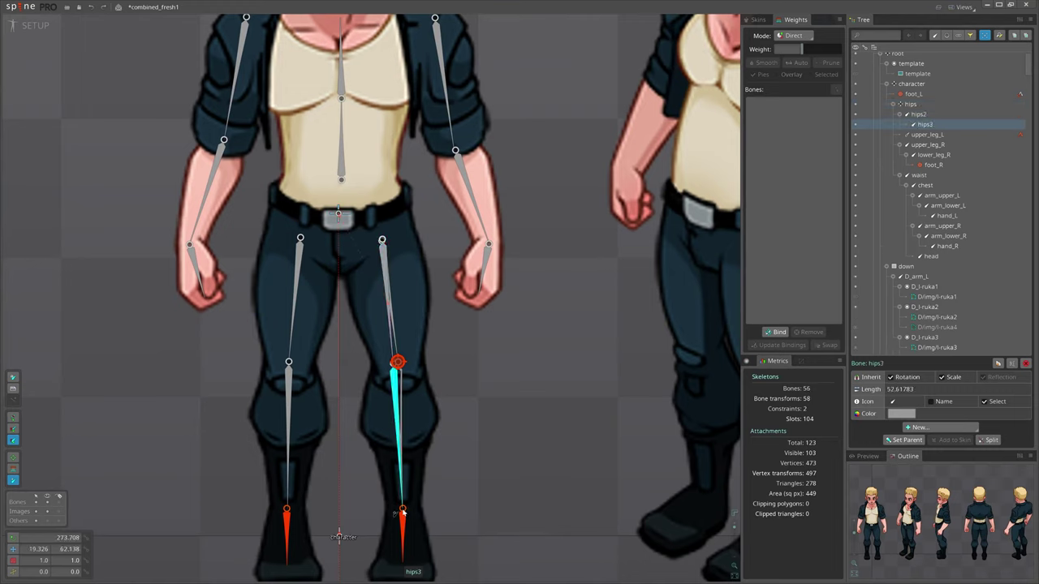
# - Create an IK constraint named foot_L_IK on the two new leg bones with the foot_L bone as its target
pyautogui.keyDown('ctrl'); pyautogui.click(388, 308); pyautogui.keyUp('ctrl')
pyautogui.click(919, 427)
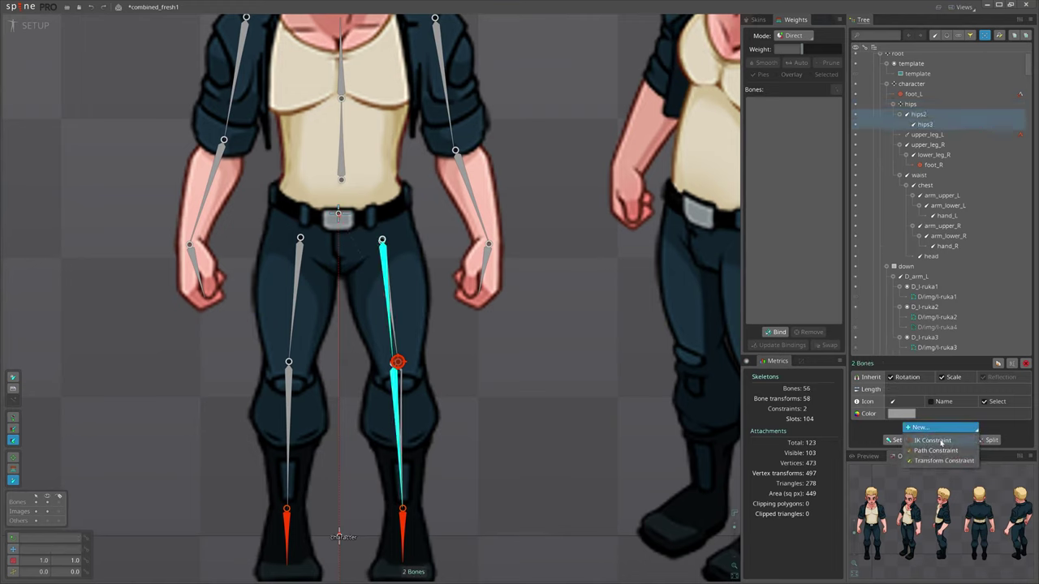
pyautogui.click(932, 440)
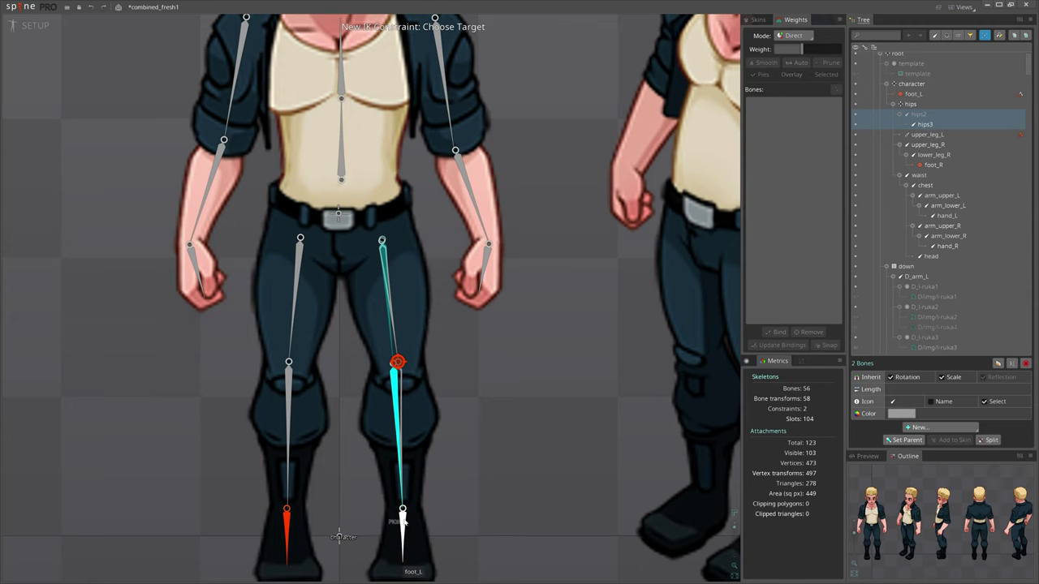
pyautogui.click(401, 527)
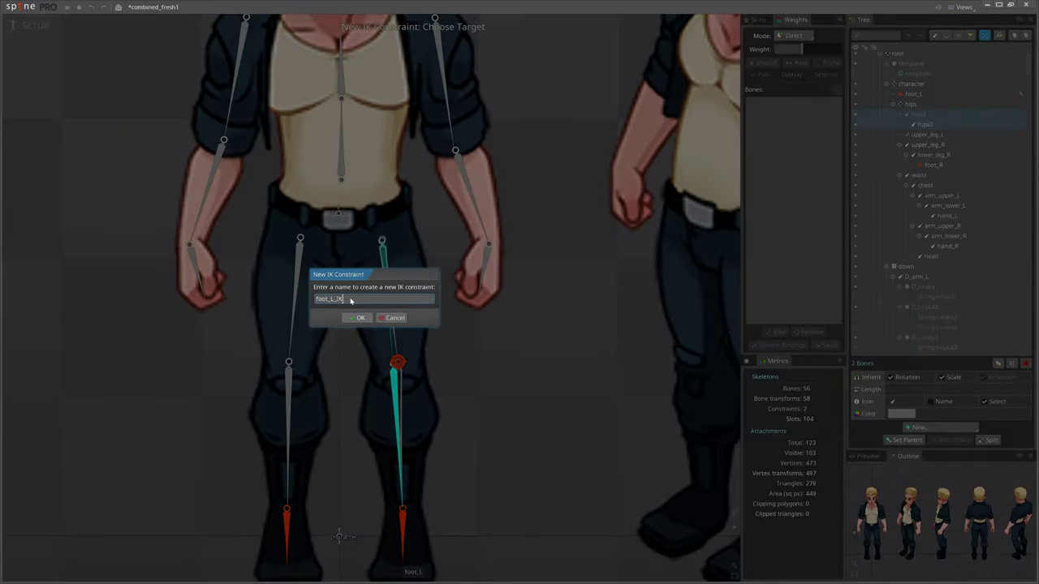
pyautogui.press('Return')
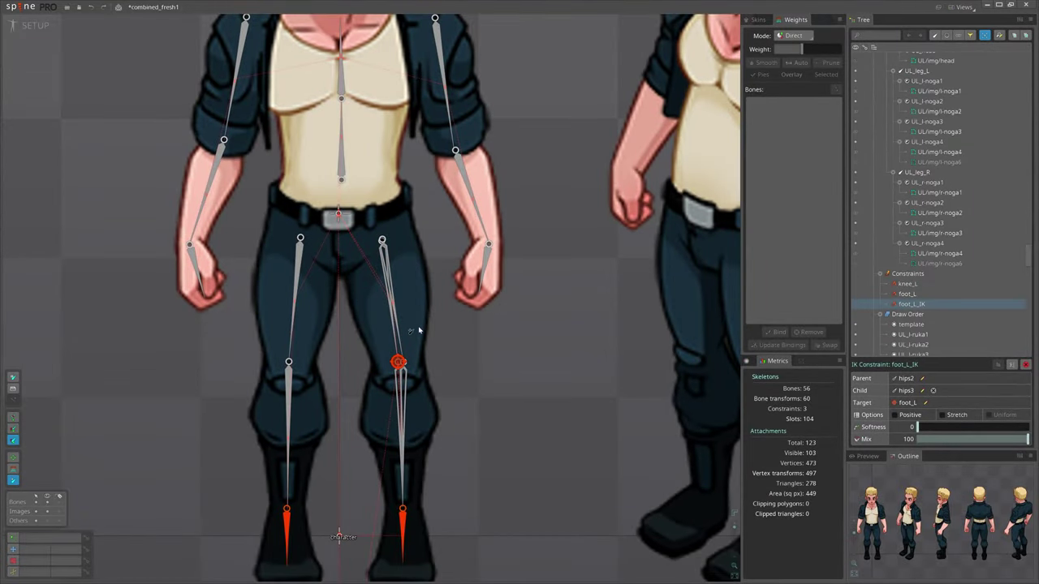
# - Enable the Positive bend direction on the foot_L_IK constraint of the two new leg bones
pyautogui.scroll(2, 396, 329)
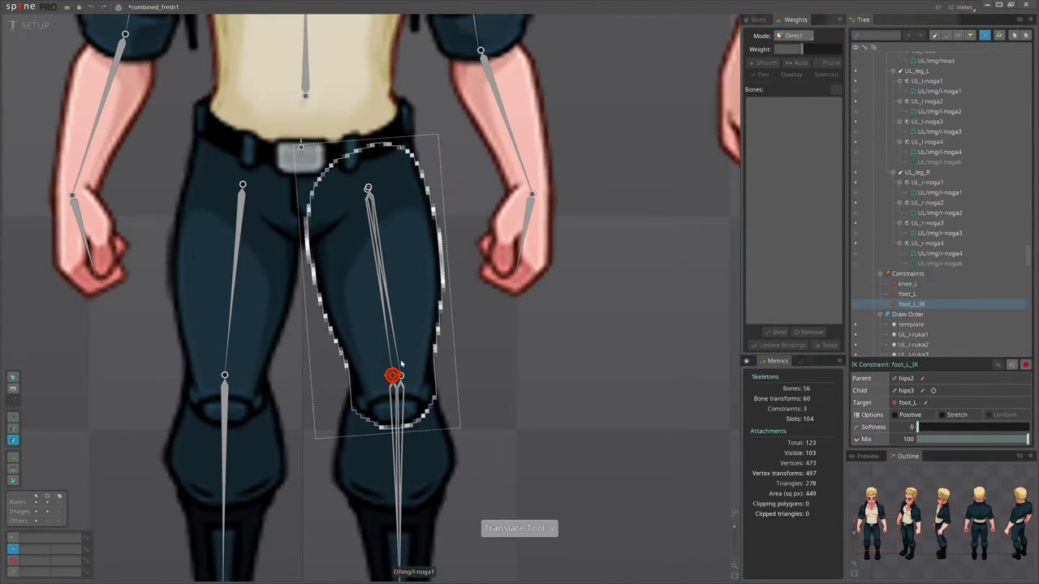
pyautogui.click(393, 339)
pyautogui.keyDown('ctrl'); pyautogui.click(399, 417); pyautogui.keyUp('ctrl')
pyautogui.scroll(-3, 546, 402)
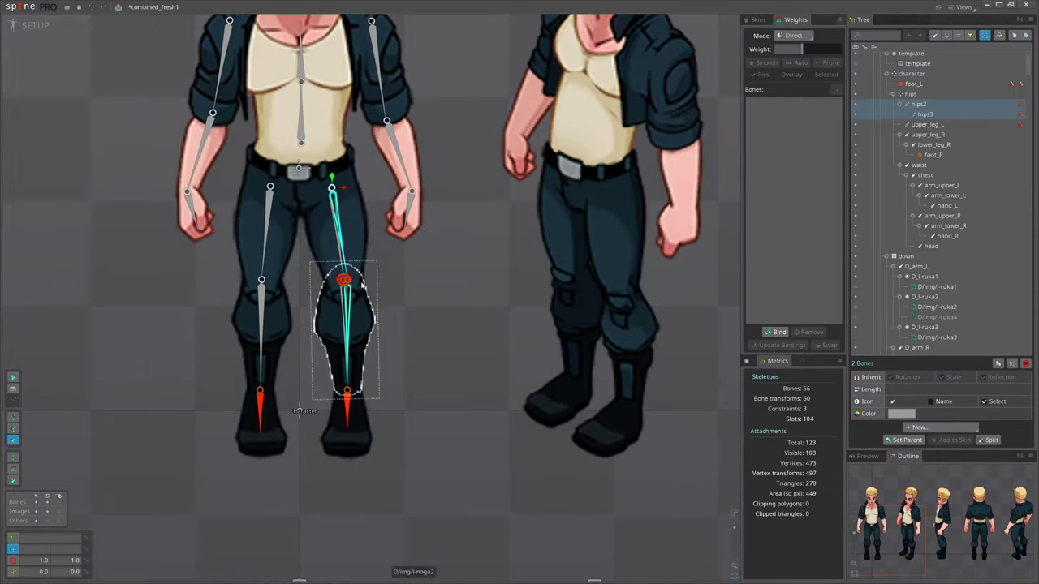
pyautogui.click(1022, 106)
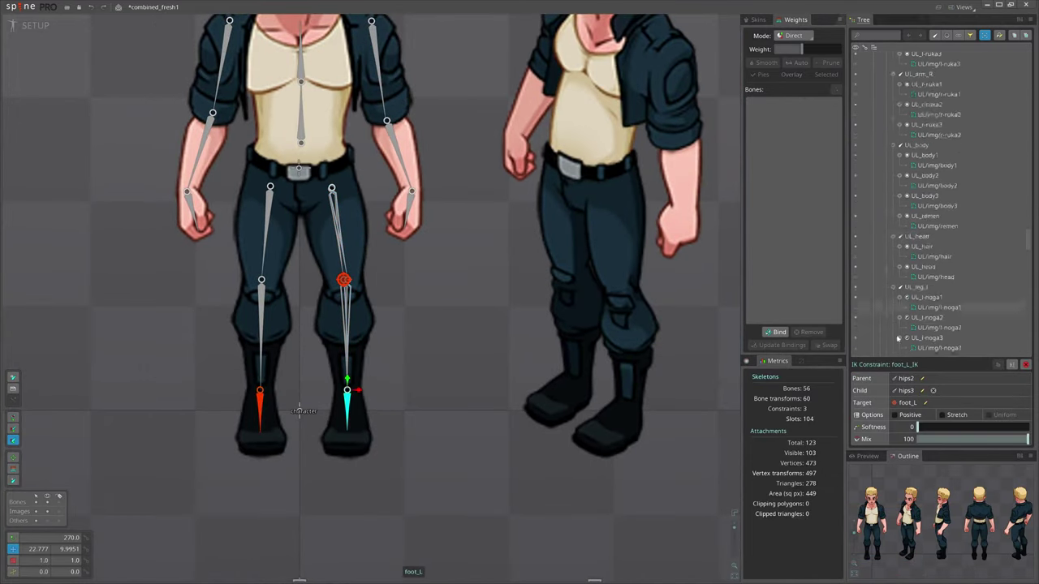
pyautogui.moveTo(498, 336); pyautogui.dragTo(156, 389)
pyautogui.scroll(-3, 280, 268)
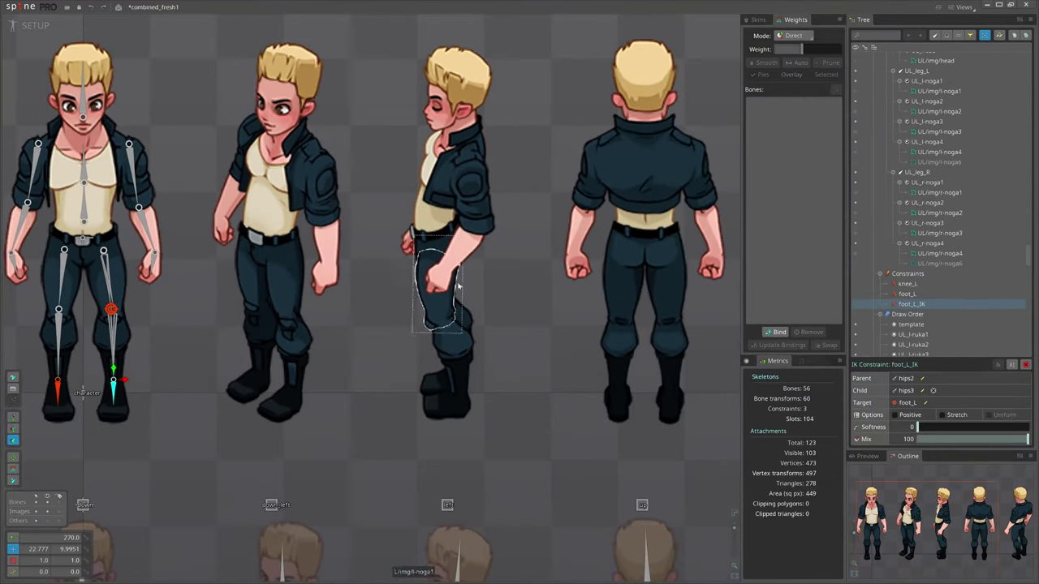
pyautogui.moveTo(295, 341); pyautogui.dragTo(606, 354)
pyautogui.scroll(2, 606, 354)
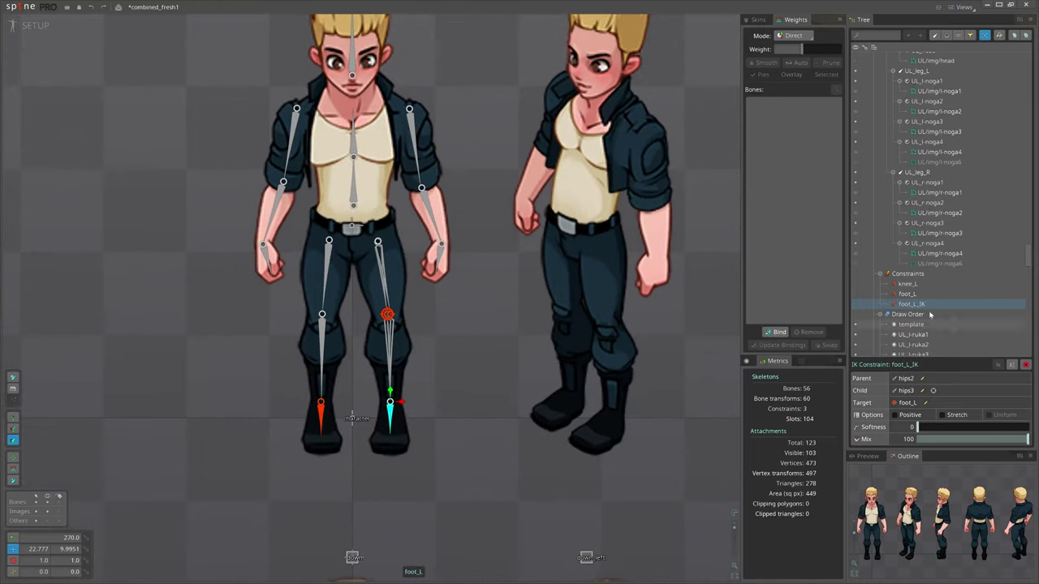
pyautogui.click(901, 417)
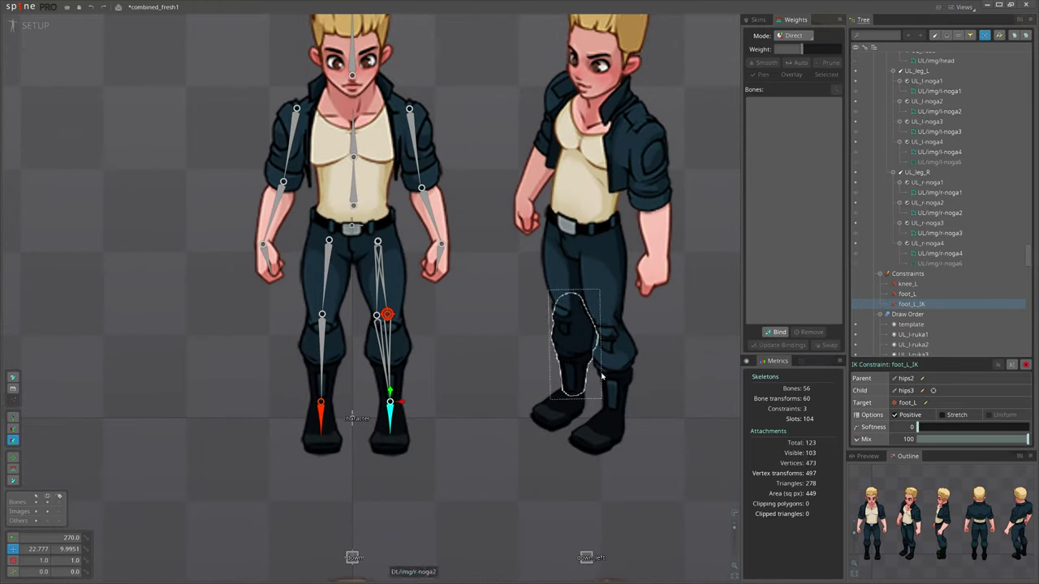
# - Move the hips2 bone slightly, to about 15.61, 107.21, so that its end sits closer to the knee_L target
pyautogui.scroll(1, 396, 321)
pyautogui.scroll(1, 396, 319)
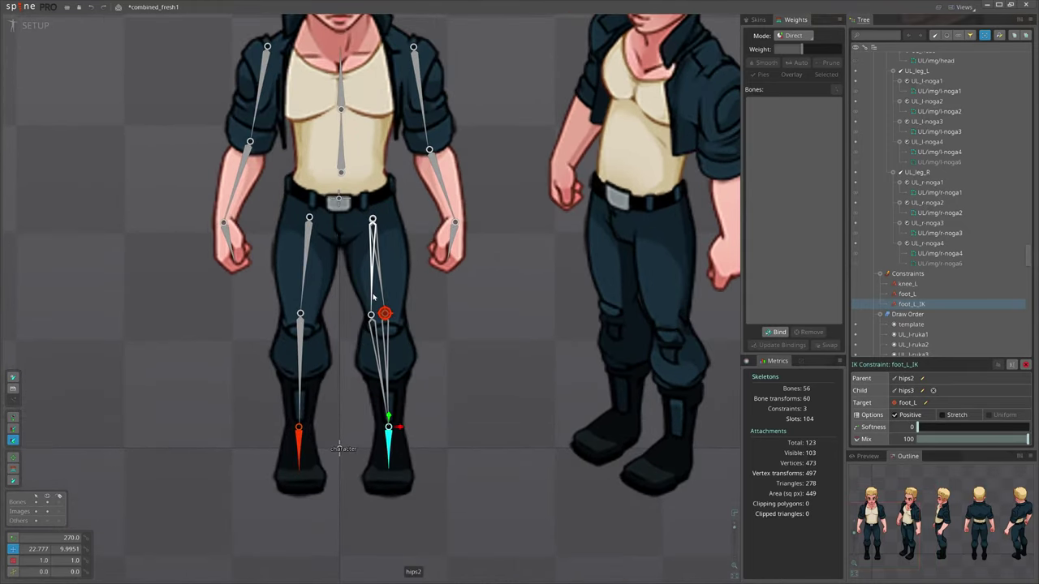
pyautogui.click(375, 297)
pyautogui.scroll(5, 417, 299)
pyautogui.press('v')
pyautogui.scroll(-2, 487, 316)
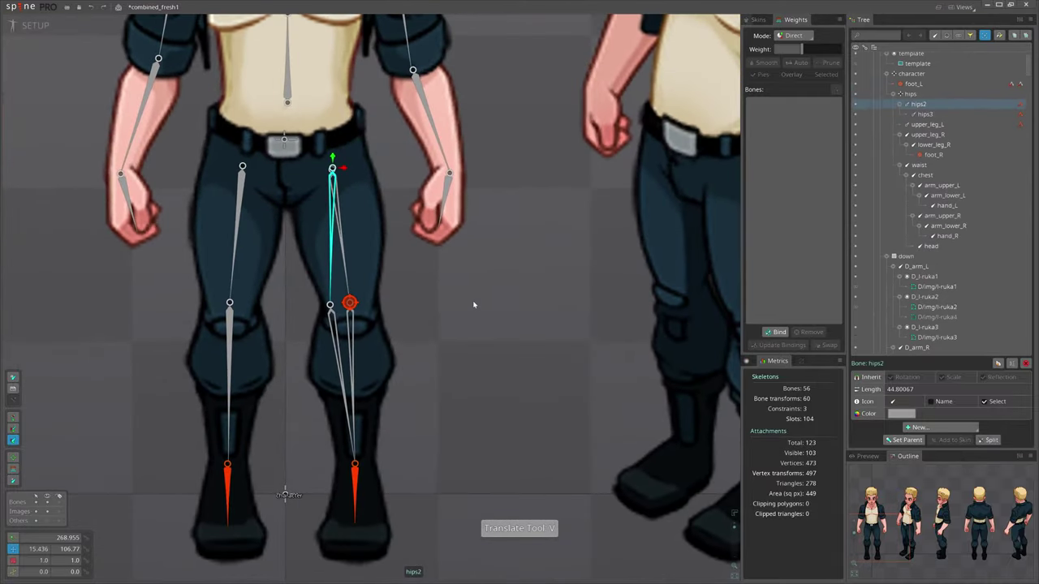
pyautogui.click(345, 305)
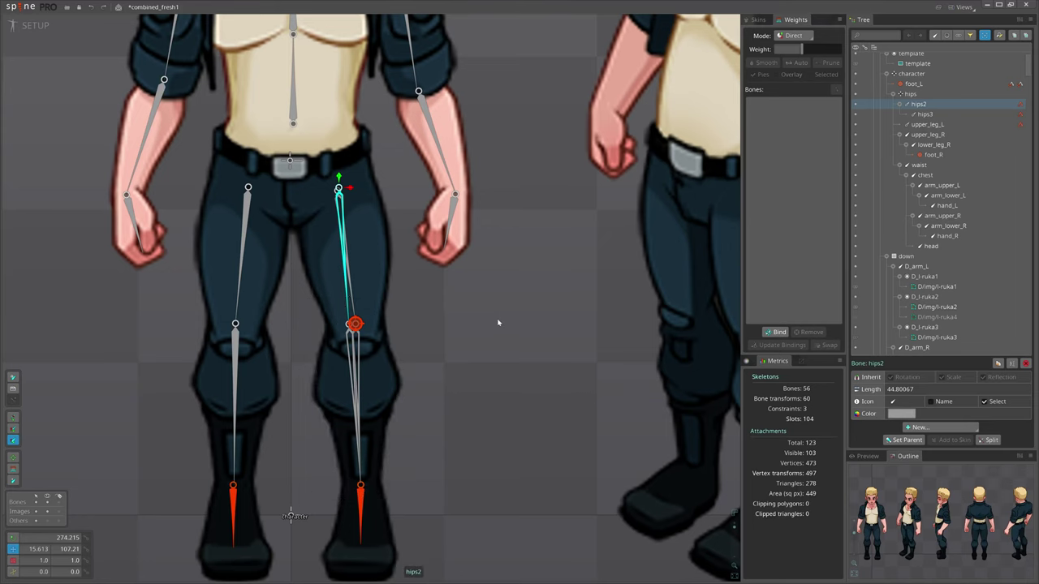
# - Try moving the hips2 bone to test how the helper knee bends, and undo the moves
pyautogui.hotkey('ctrl', 'z')
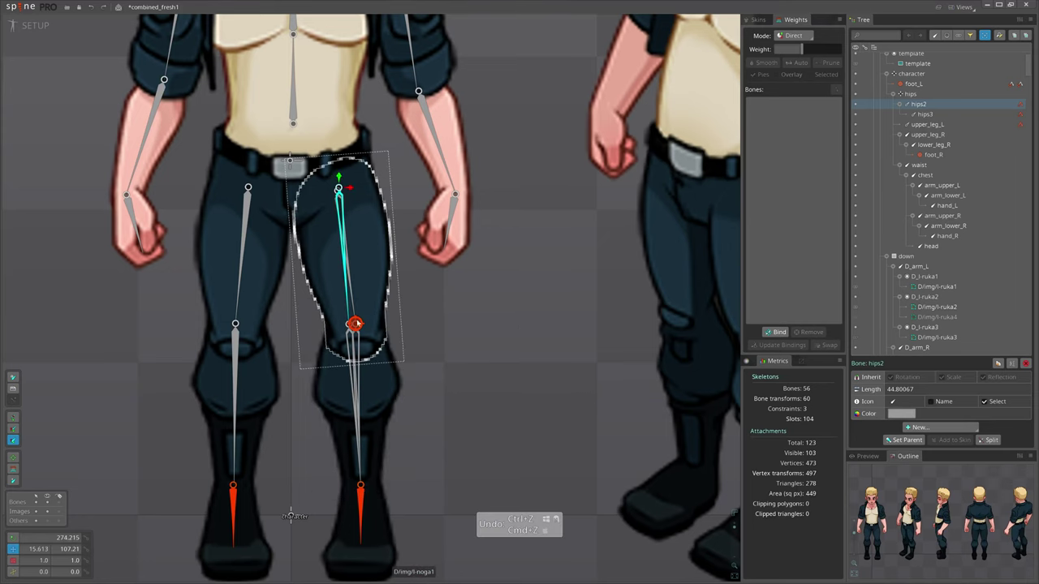
pyautogui.scroll(-3, 504, 332)
pyautogui.moveTo(574, 342); pyautogui.dragTo(467, 320)
pyautogui.moveTo(649, 318); pyautogui.dragTo(336, 380)
pyautogui.moveTo(286, 325); pyautogui.dragTo(661, 313)
pyautogui.moveTo(609, 233); pyautogui.dragTo(413, 298)
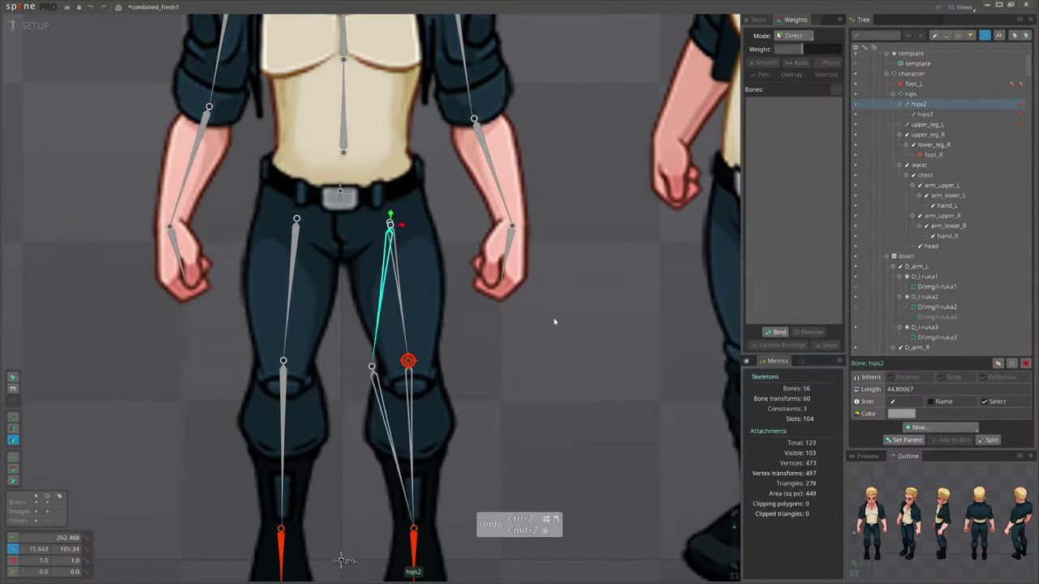
pyautogui.moveTo(555, 319); pyautogui.dragTo(645, 354)
pyautogui.hotkey('ctrl', 'z')
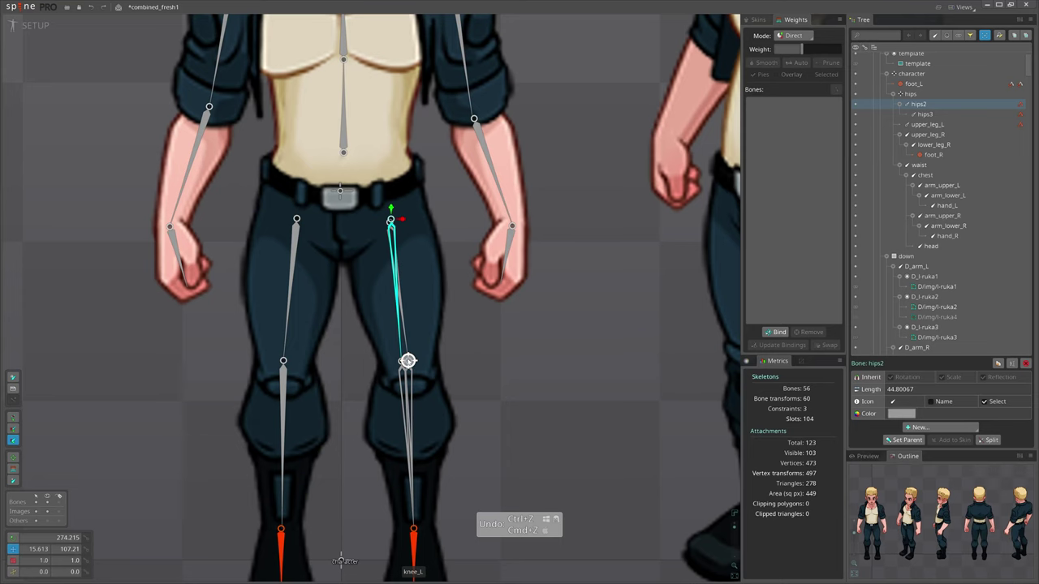
# - Create a transform constraint named knee_helper_L on the knee_L bone with hips3 as its target, and set both Translate mix values to 100
pyautogui.click(408, 361)
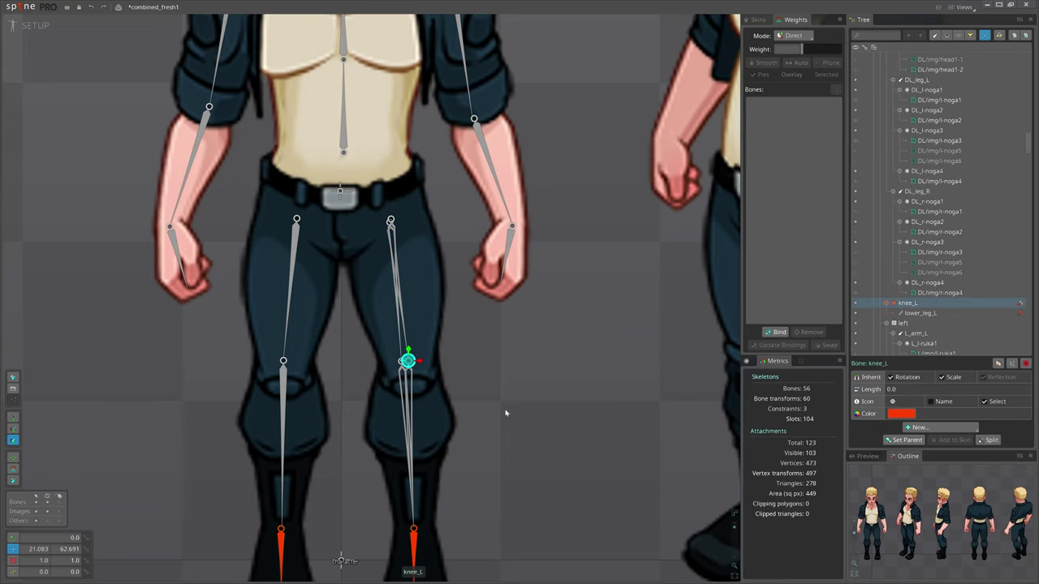
pyautogui.moveTo(506, 413); pyautogui.dragTo(521, 378)
pyautogui.click(944, 429)
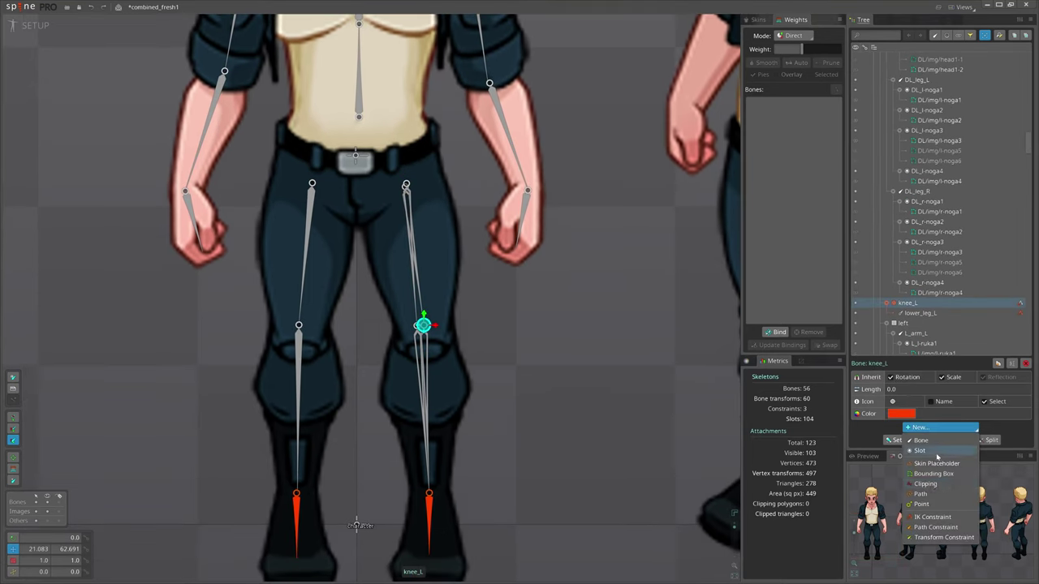
pyautogui.click(942, 538)
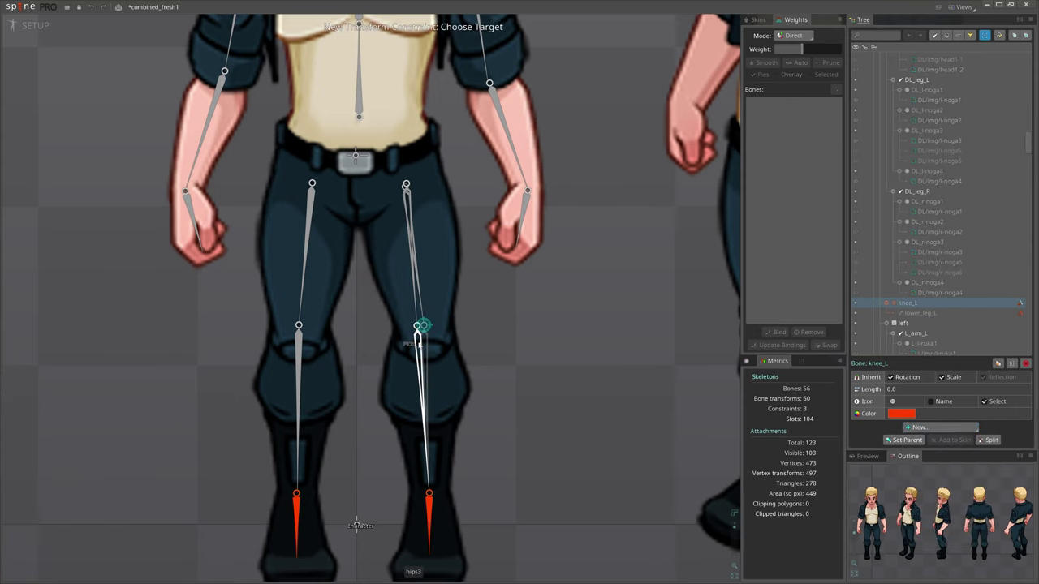
pyautogui.click(419, 328)
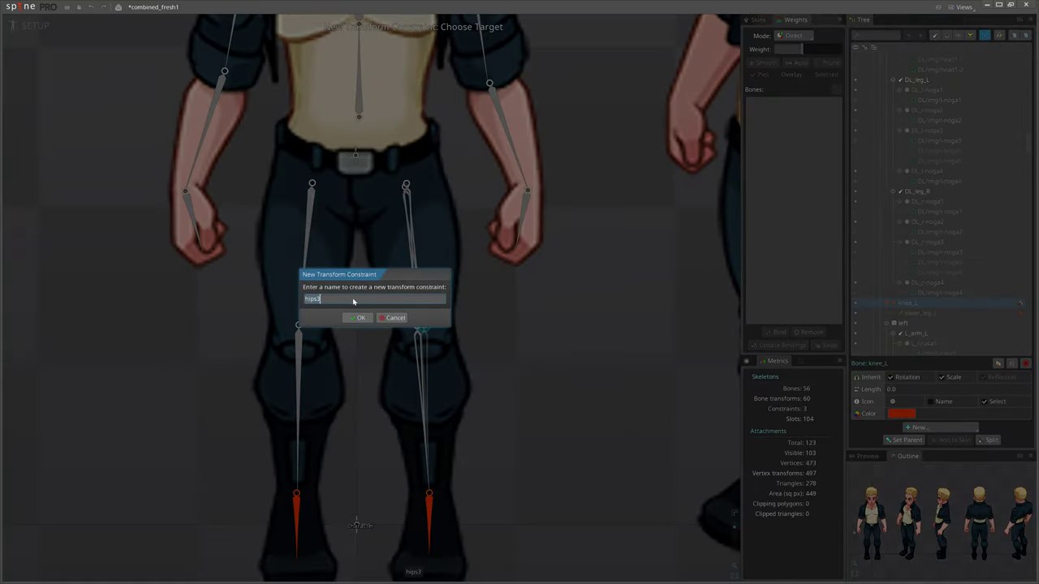
pyautogui.press('Return')
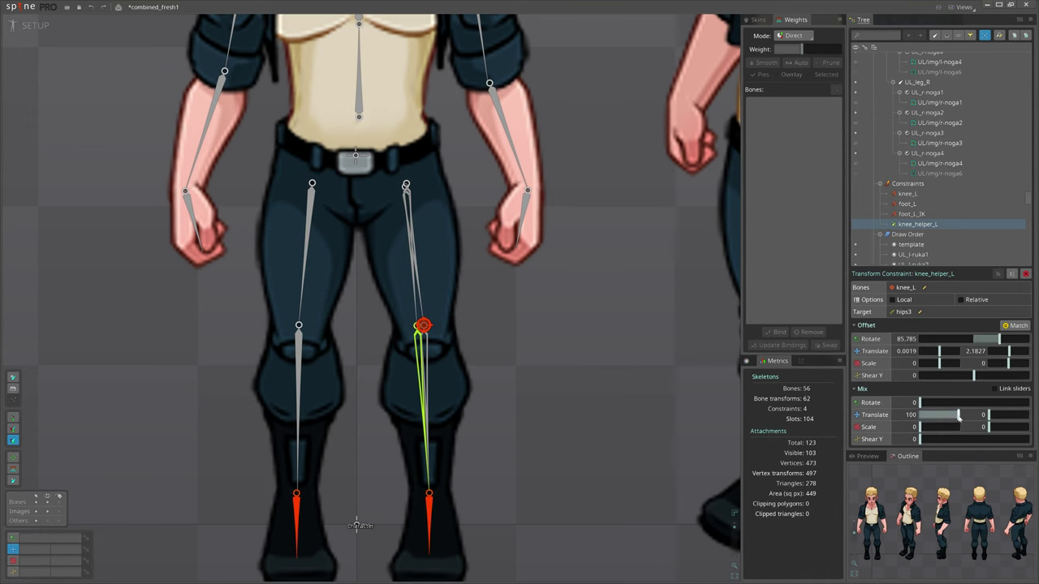
pyautogui.scroll(-4, 522, 362)
pyautogui.press('v')
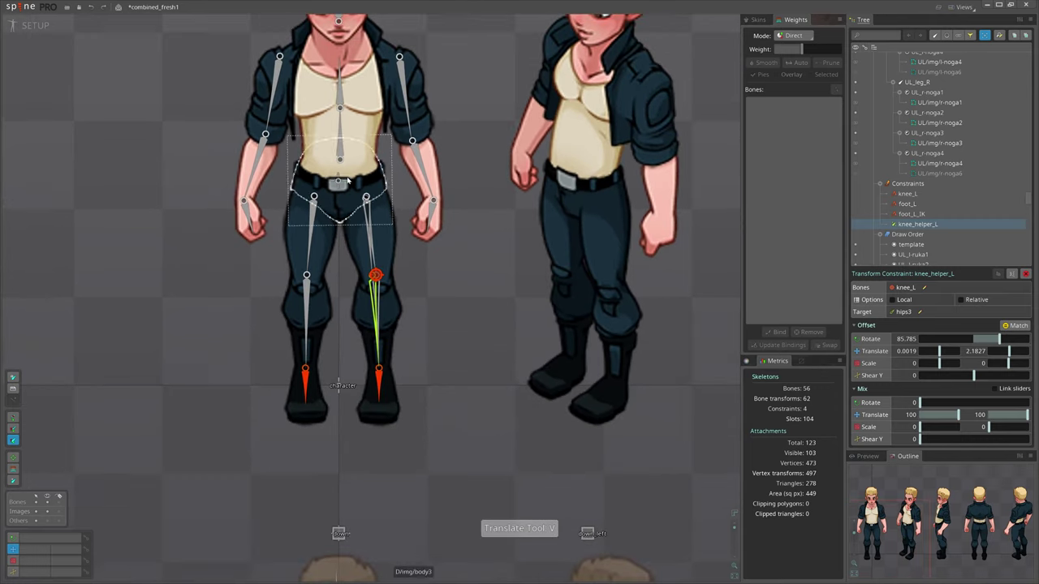
# - Try moving the hips bone to test the helper rig, undo the move, and save the project
pyautogui.moveTo(339, 189); pyautogui.dragTo(330, 253)
pyautogui.hotkey('ctrl', 'z')
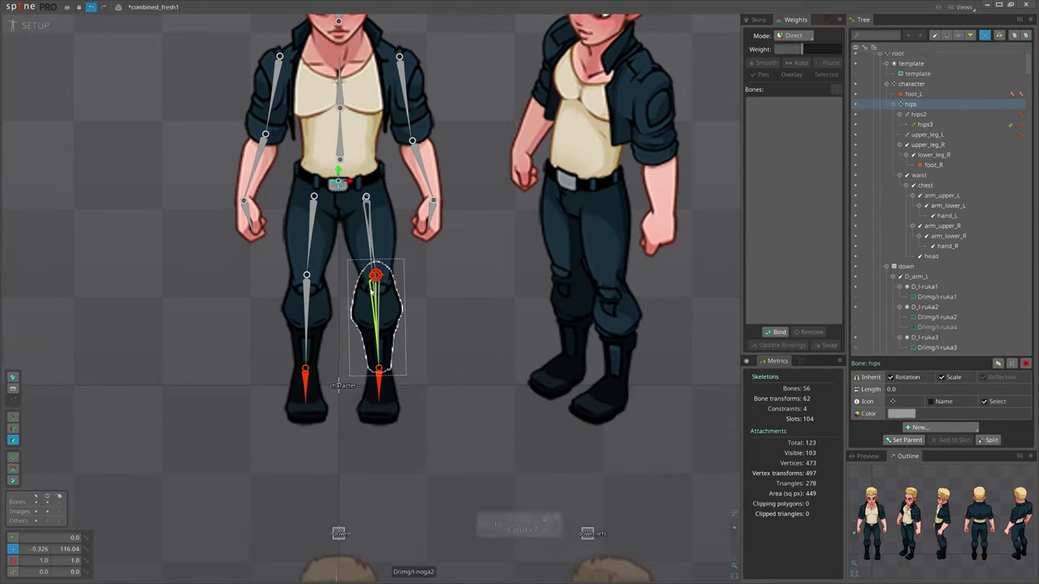
pyautogui.hotkey('ctrl', 's')
pyautogui.scroll(3, 426, 243)
pyautogui.moveTo(441, 307); pyautogui.dragTo(437, 311)
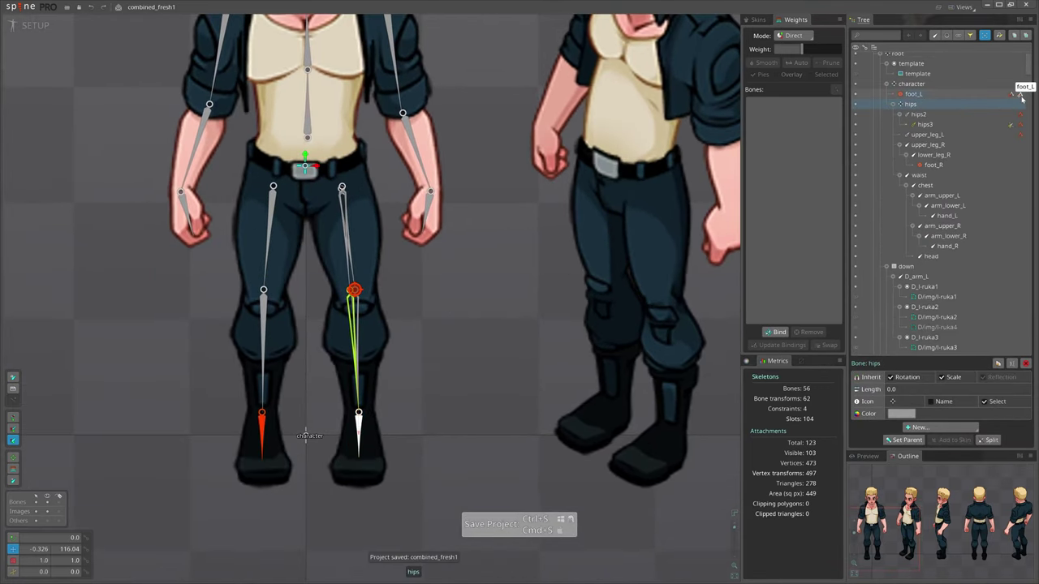
# - Reset the order of the skeleton's constraints after checking the foot_L and foot_L_IK entries
pyautogui.click(1021, 94)
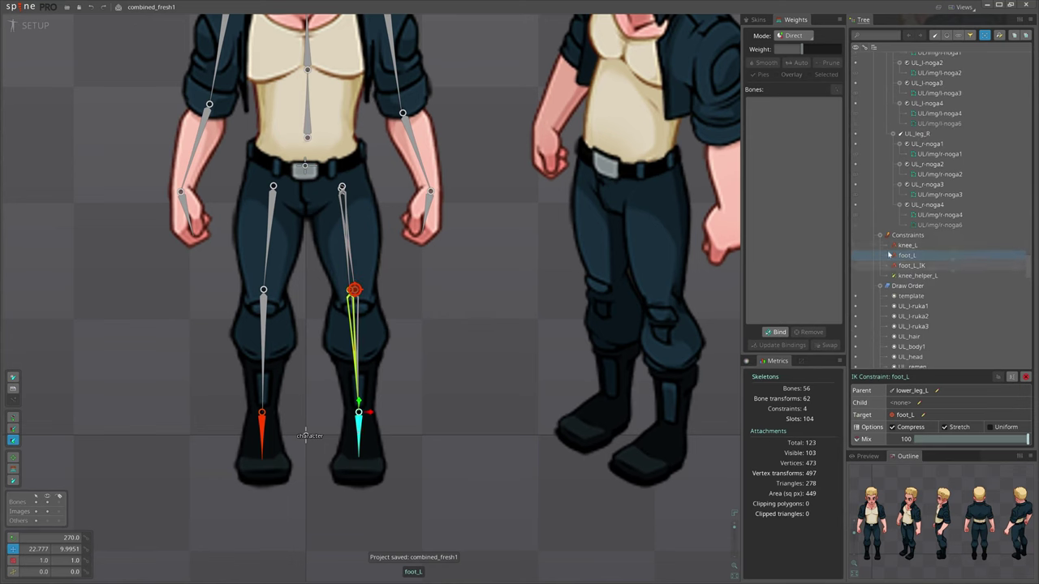
pyautogui.click(923, 267)
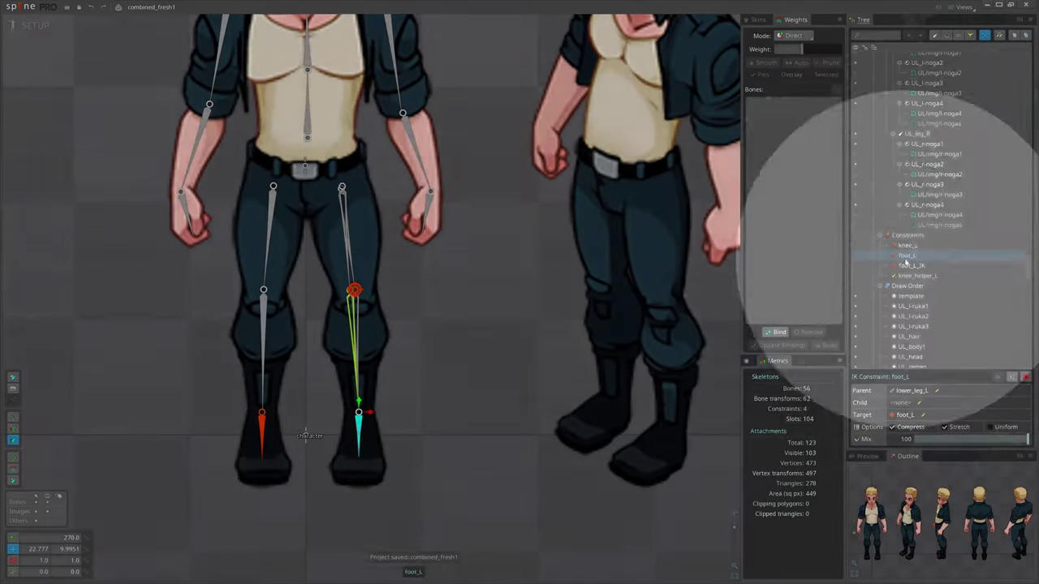
pyautogui.click(909, 234)
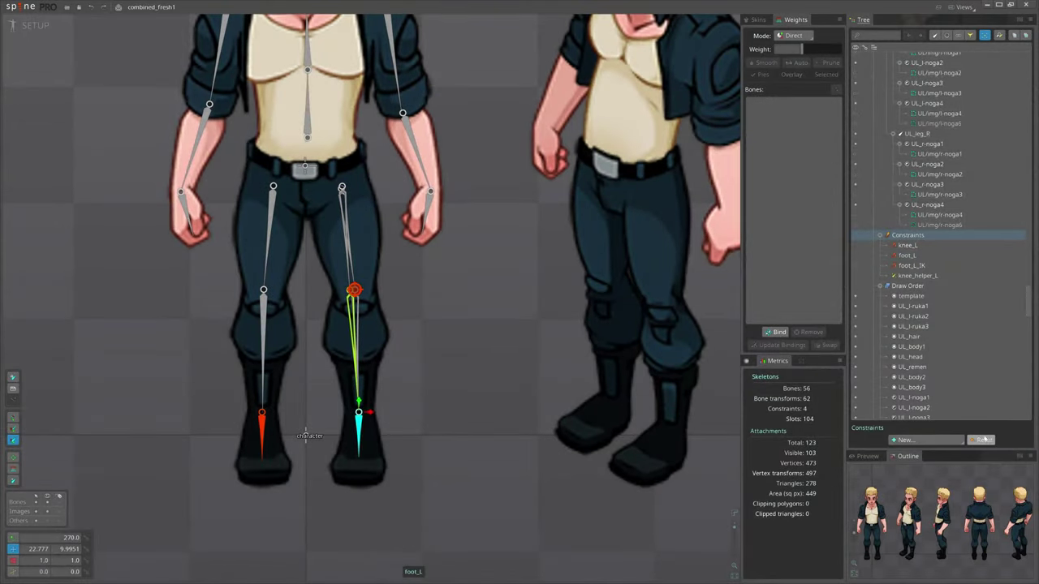
pyautogui.click(983, 439)
# - Try moving the hips bone repeatedly with the reset constraint order, and undo the moves
pyautogui.hotkey('ctrl', 'z')
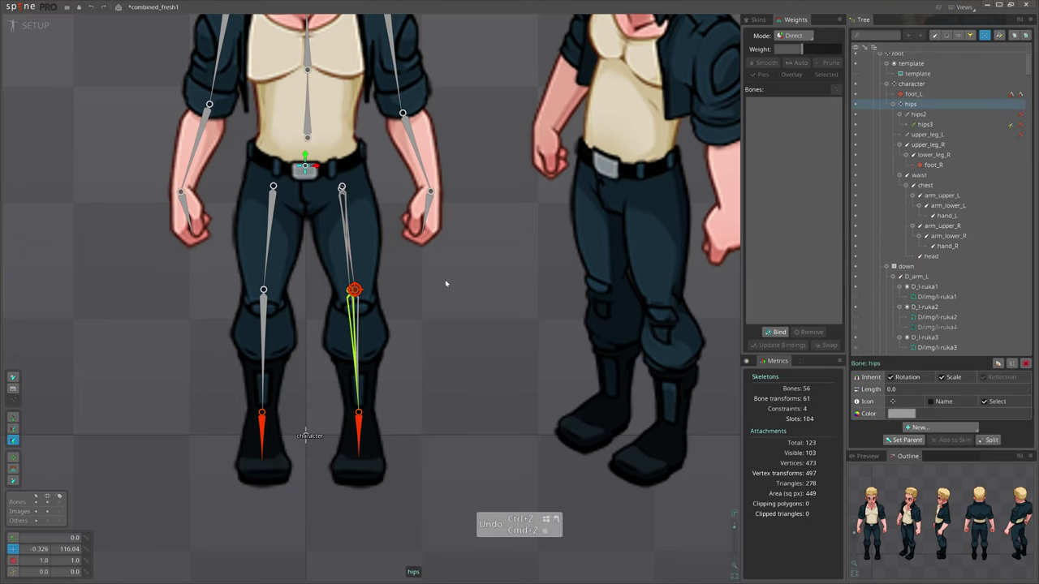
pyautogui.moveTo(437, 274); pyautogui.dragTo(431, 409)
pyautogui.hotkey('ctrl', 'z')
pyautogui.hotkey('ctrl', 'z')
pyautogui.hotkey('ctrl', 'z')
pyautogui.hotkey('ctrl', 'z')
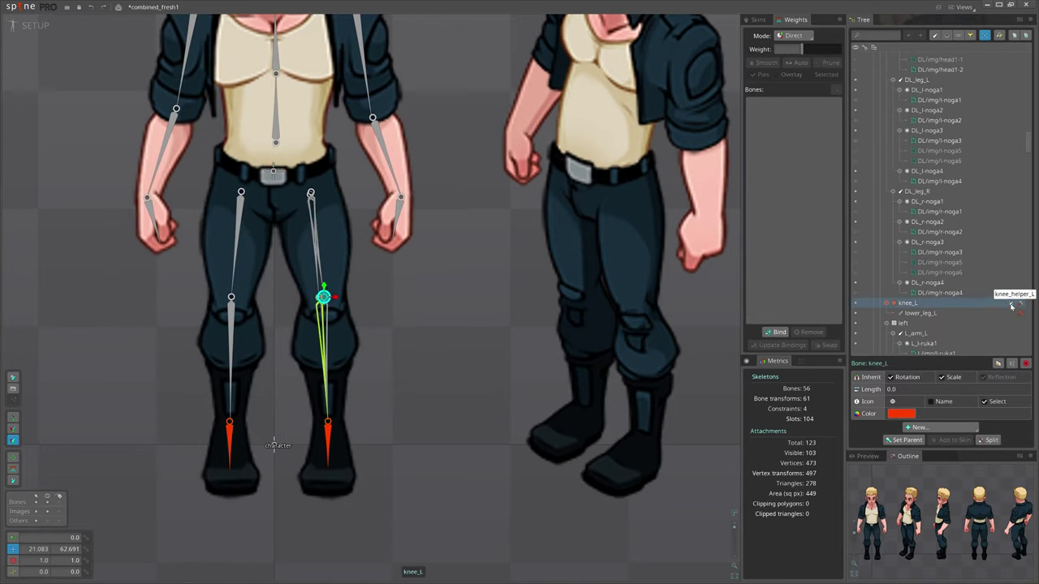
# - Set both Translate mix values of the knee_helper_L transform constraint to 0
pyautogui.click(1011, 305)
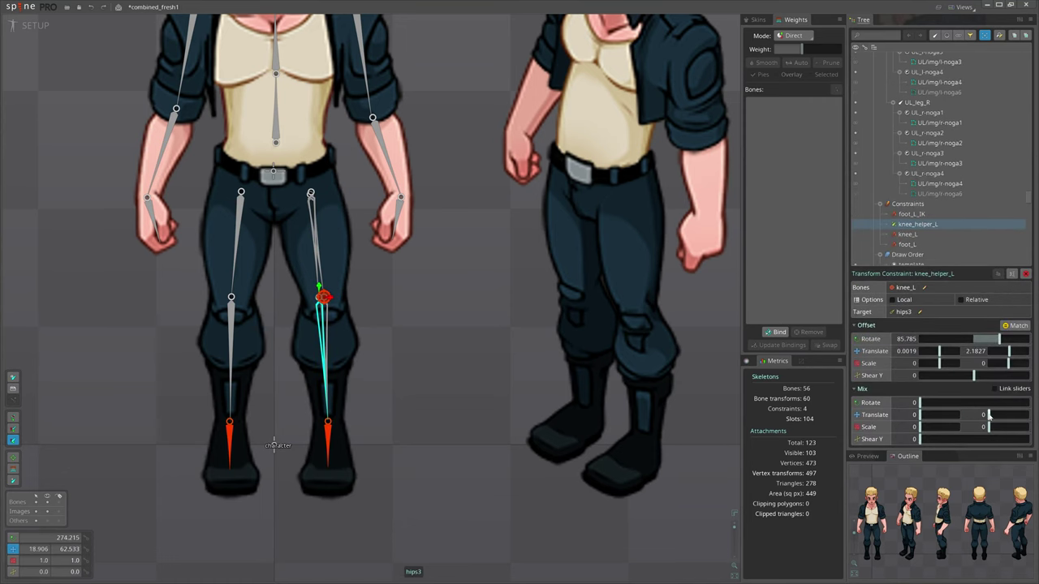
pyautogui.scroll(-3, 471, 260)
# - Try moving the hips bone with the knee helper constraint switched off, undo the move, and save the project
pyautogui.click(353, 205)
pyautogui.press('v')
pyautogui.moveTo(453, 284); pyautogui.dragTo(409, 324)
pyautogui.hotkey('ctrl', 'z')
pyautogui.hotkey('ctrl', 's')
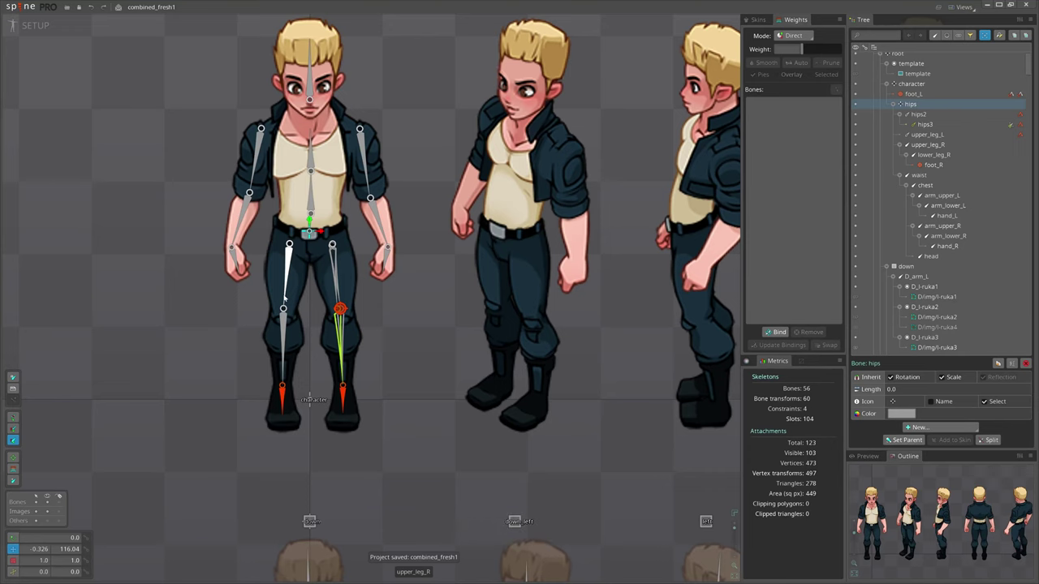
# - Display the names of the upper and lower leg bones of both legs in the viewport
pyautogui.moveTo(442, 307); pyautogui.dragTo(379, 331)
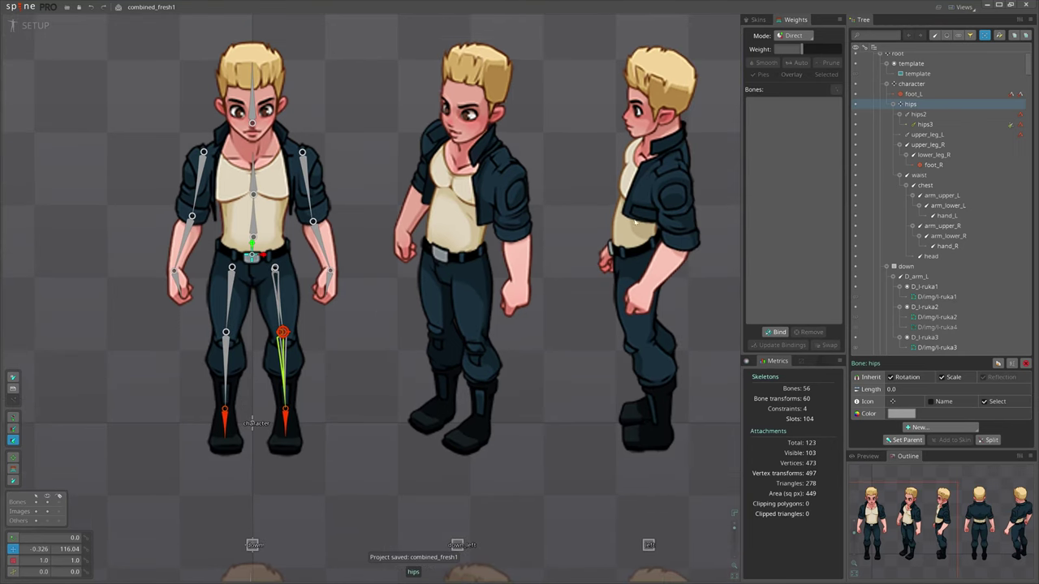
pyautogui.moveTo(559, 243); pyautogui.dragTo(438, 276)
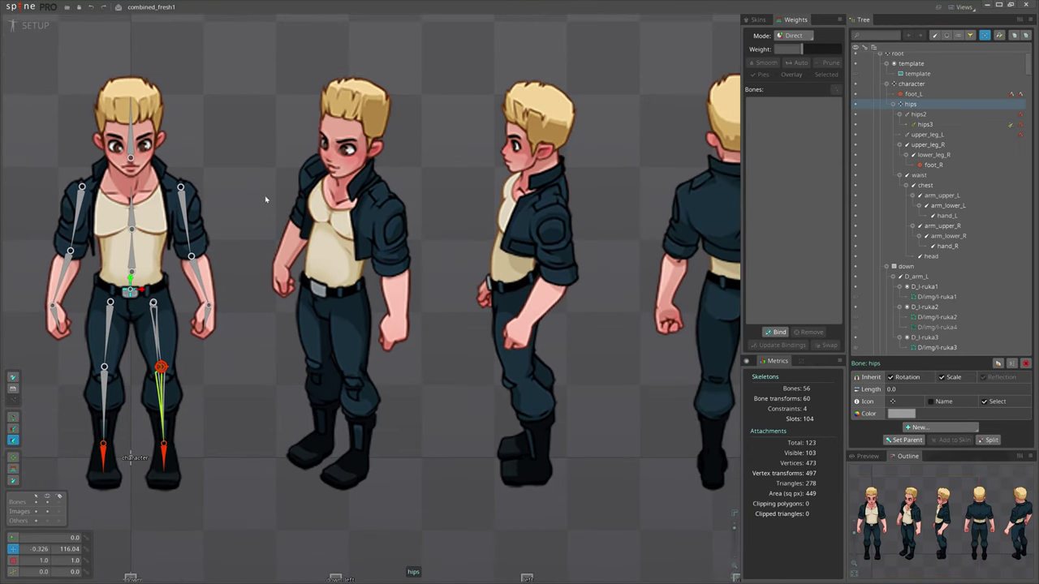
pyautogui.moveTo(169, 350); pyautogui.dragTo(390, 349)
pyautogui.scroll(2, 334, 370)
pyautogui.click(334, 332)
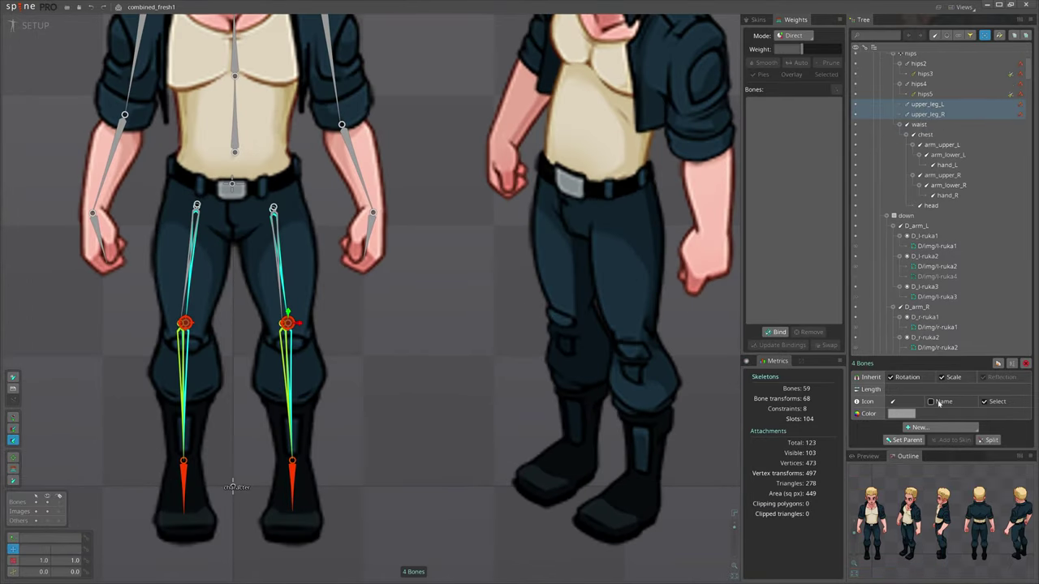
pyautogui.click(931, 402)
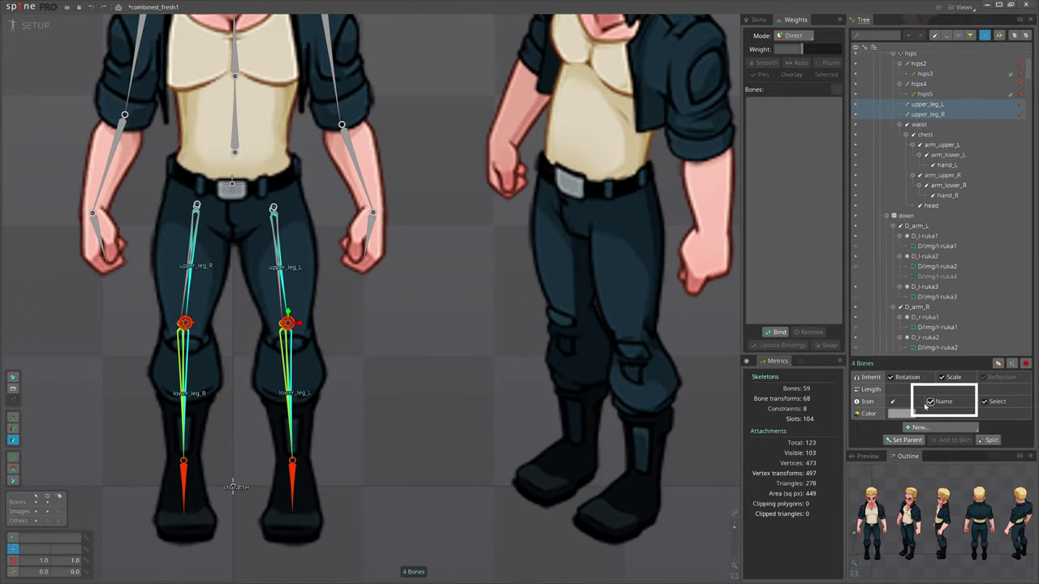
# - Select leg bones by their name labels, then try moving both knee controls together and the left foot control
pyautogui.moveTo(315, 380); pyautogui.dragTo(331, 389)
pyautogui.press('space')
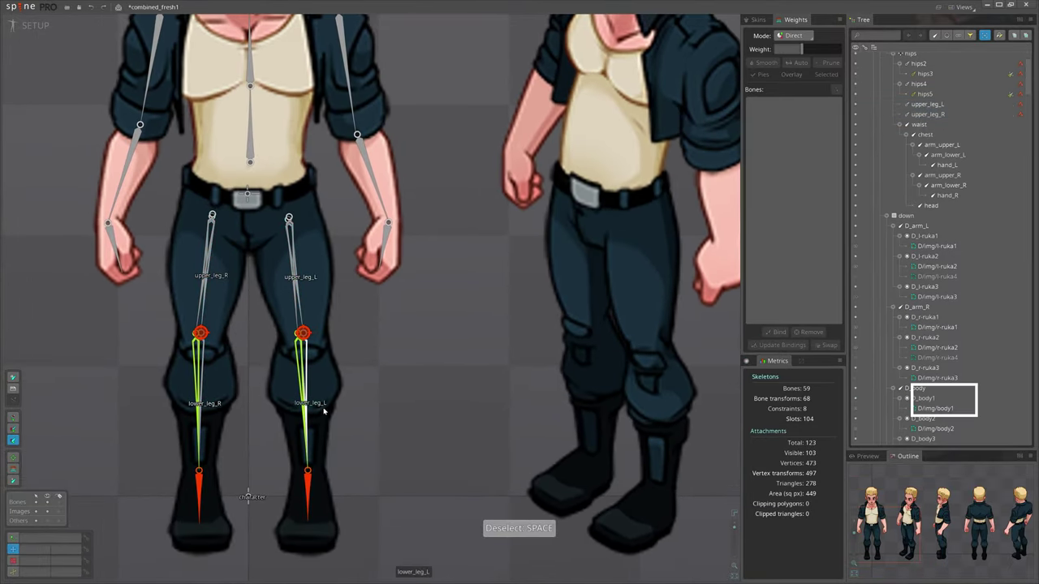
pyautogui.click(320, 405)
pyautogui.click(307, 280)
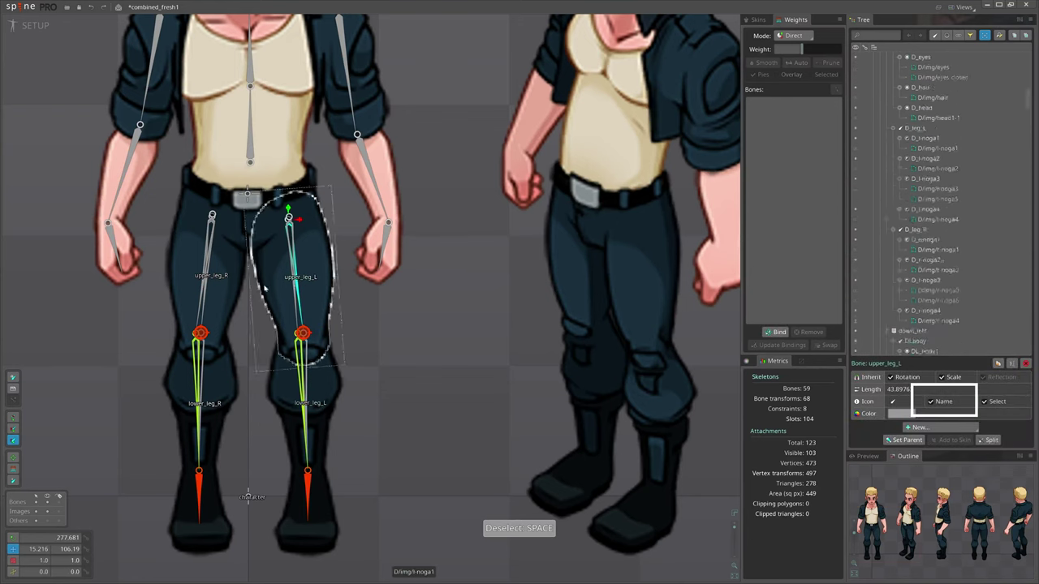
pyautogui.click(209, 280)
pyautogui.moveTo(409, 363); pyautogui.dragTo(378, 378)
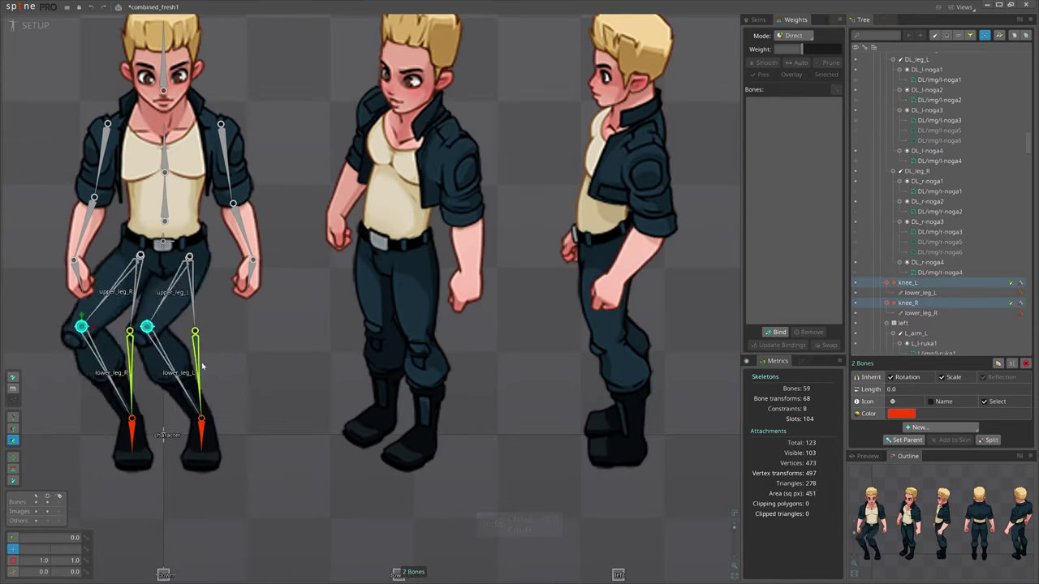
pyautogui.moveTo(203, 367); pyautogui.dragTo(233, 395)
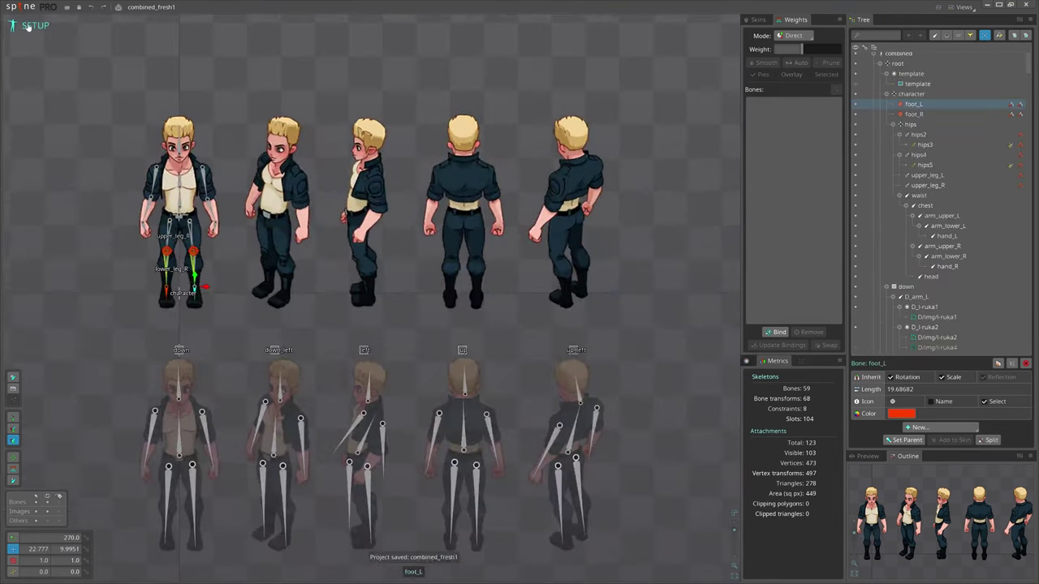
# - Delete the existing left animation in Animate mode and save the project
pyautogui.click(27, 27)
pyautogui.click(713, 400)
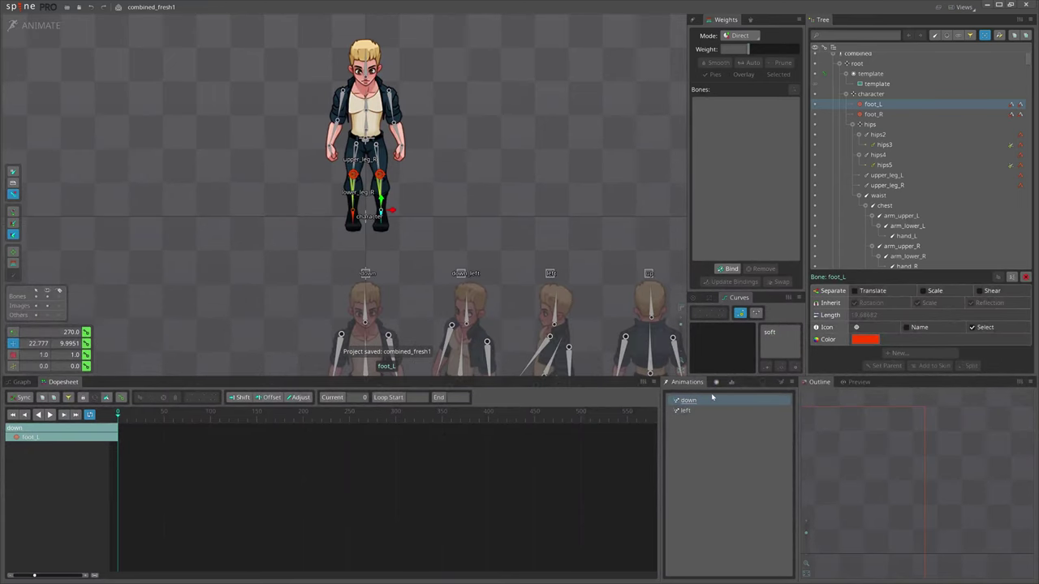
pyautogui.click(686, 411)
pyautogui.press('Delete')
pyautogui.press('Return')
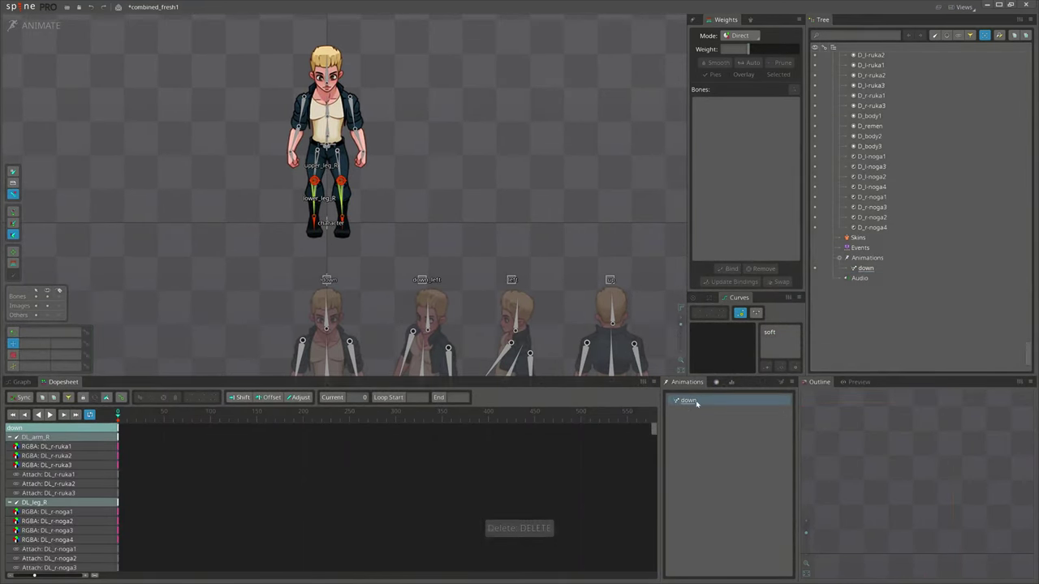
pyautogui.scroll(-2, 325, 203)
pyautogui.press('space')
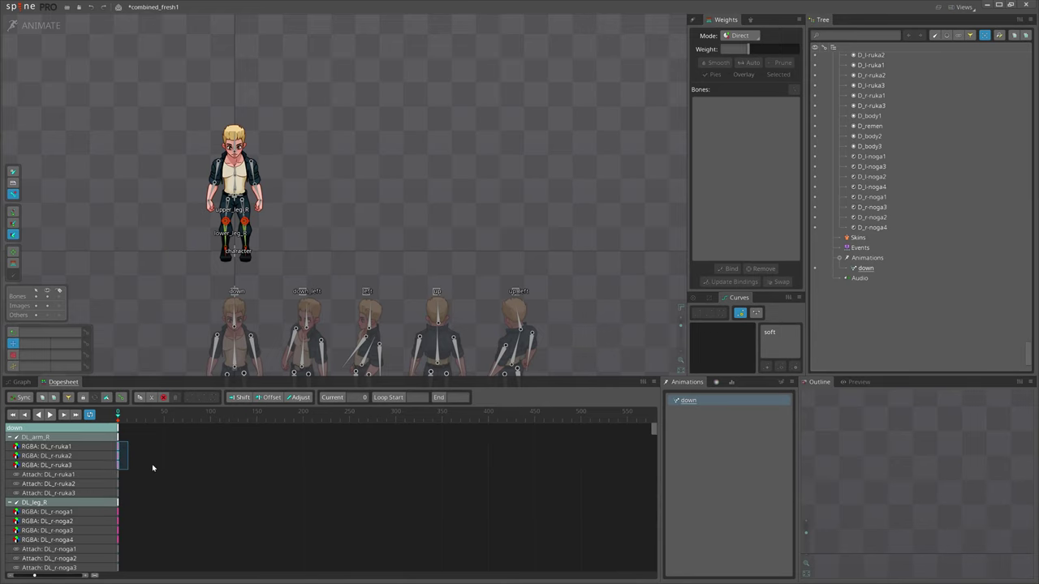
pyautogui.hotkey('ctrl', 's')
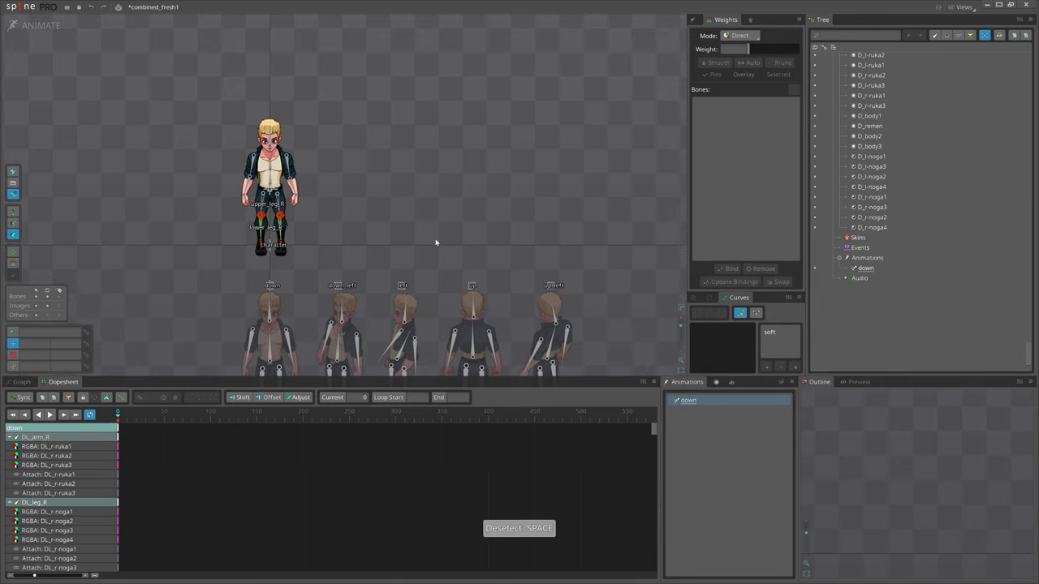
# - Try moving the knee_L control in the down animation, undo the move, and save the project
pyautogui.click(699, 403)
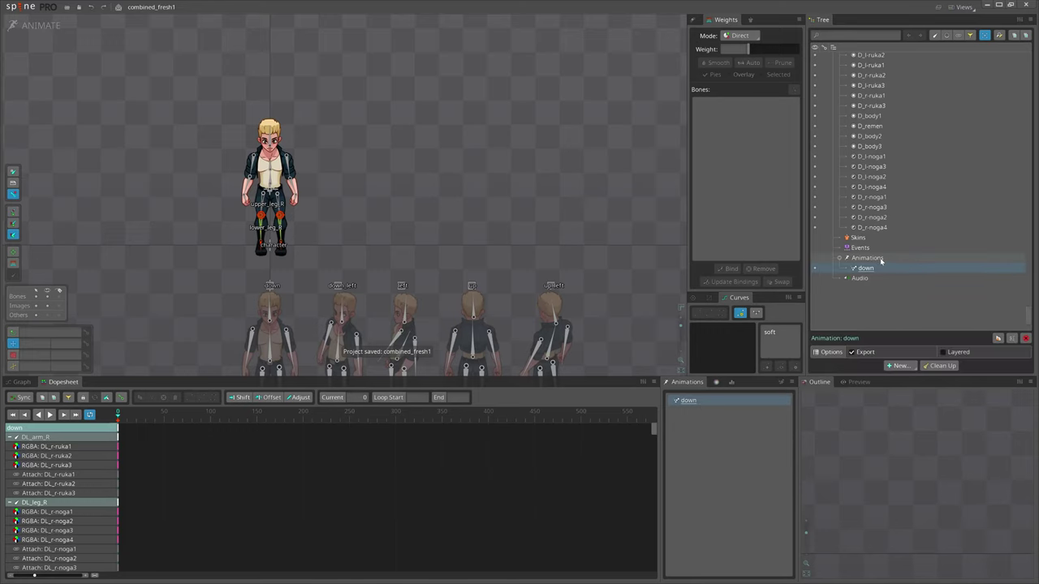
pyautogui.scroll(1, 325, 219)
pyautogui.scroll(4, 260, 211)
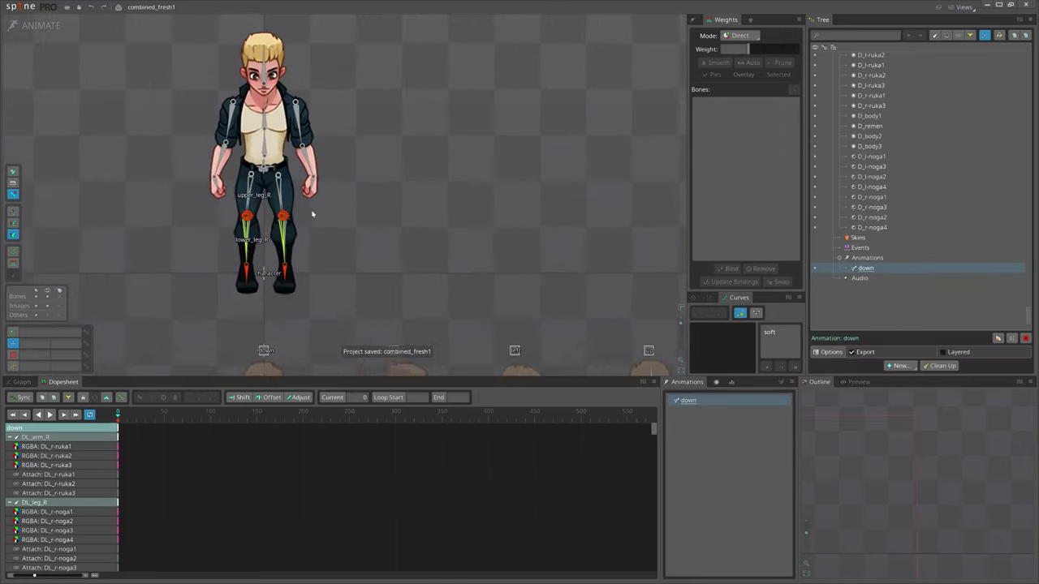
pyautogui.click(281, 215)
pyautogui.press('v')
pyautogui.moveTo(364, 235); pyautogui.dragTo(408, 240)
pyautogui.hotkey('ctrl', 'z')
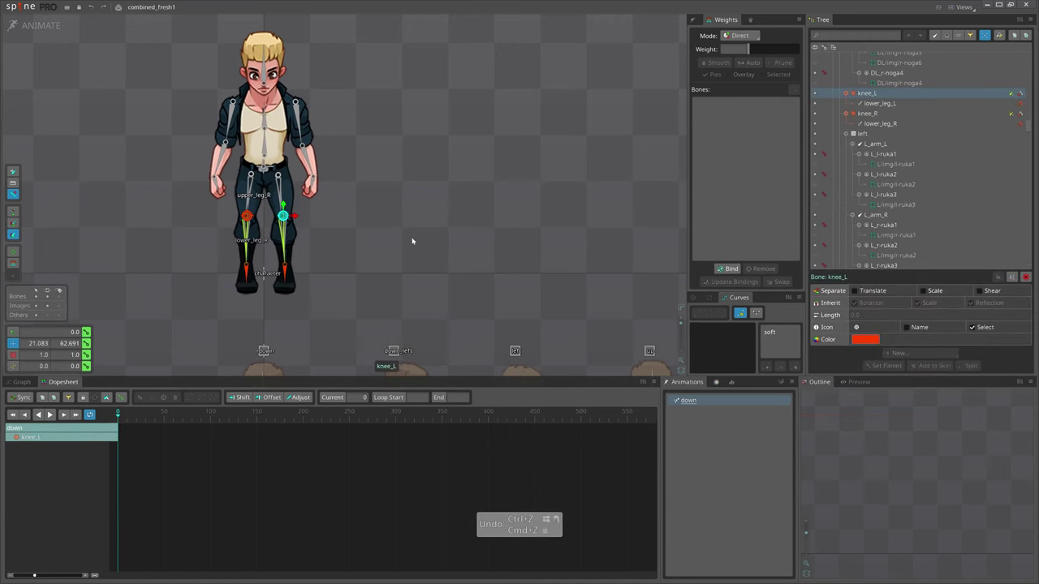
pyautogui.hotkey('ctrl', 's')
pyautogui.scroll(-2, 413, 239)
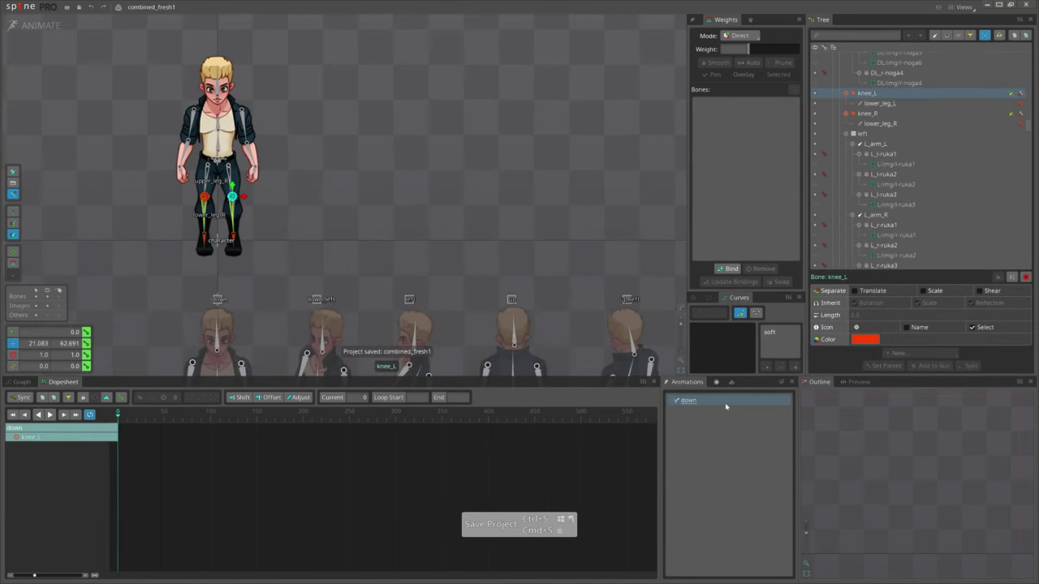
# - Create a new animation named left
pyautogui.click(725, 402)
pyautogui.doubleClick(908, 269)
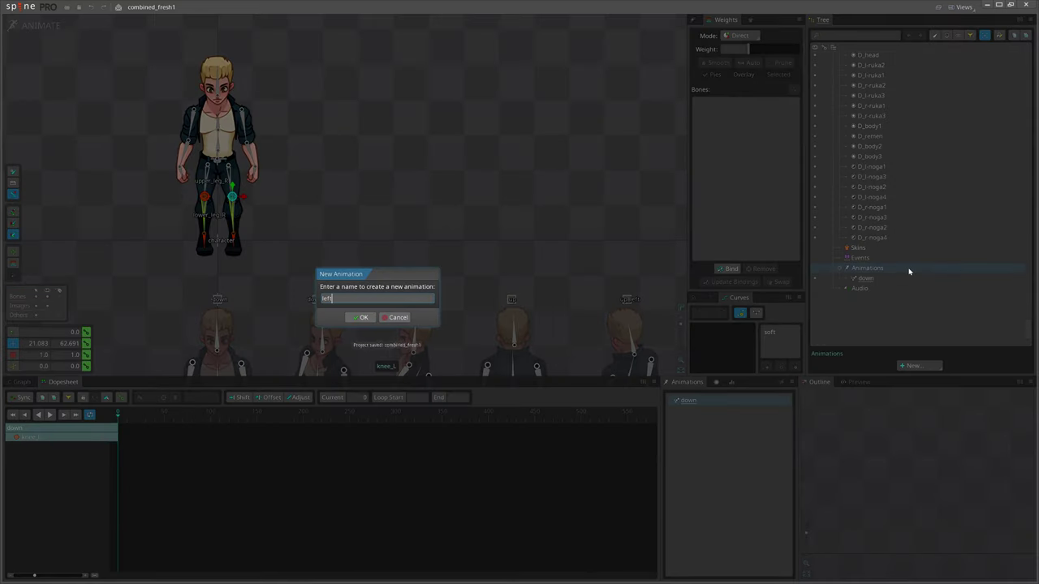
pyautogui.press('Return')
pyautogui.scroll(-3, 526, 273)
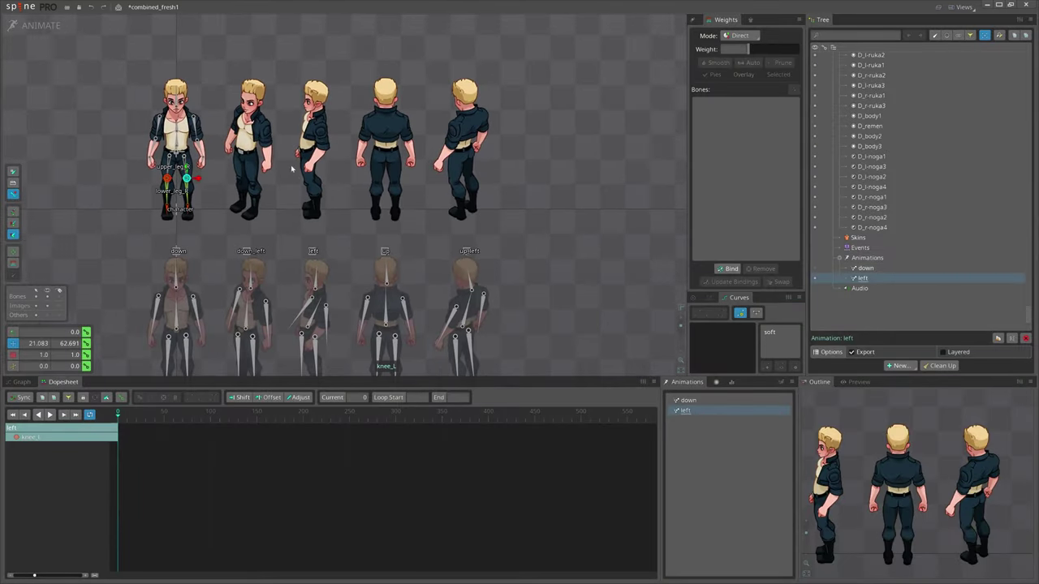
# - Hide the down_left bone with its images in the left animation and collapse its branch in the tree
pyautogui.click(323, 126)
pyautogui.moveTo(291, 46); pyautogui.dragTo(495, 173)
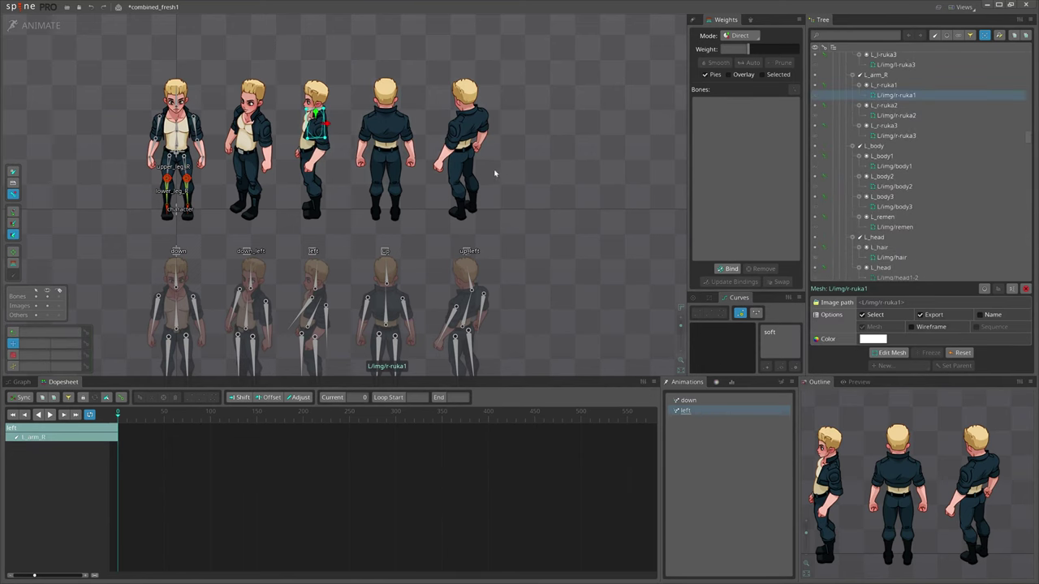
pyautogui.click(249, 253)
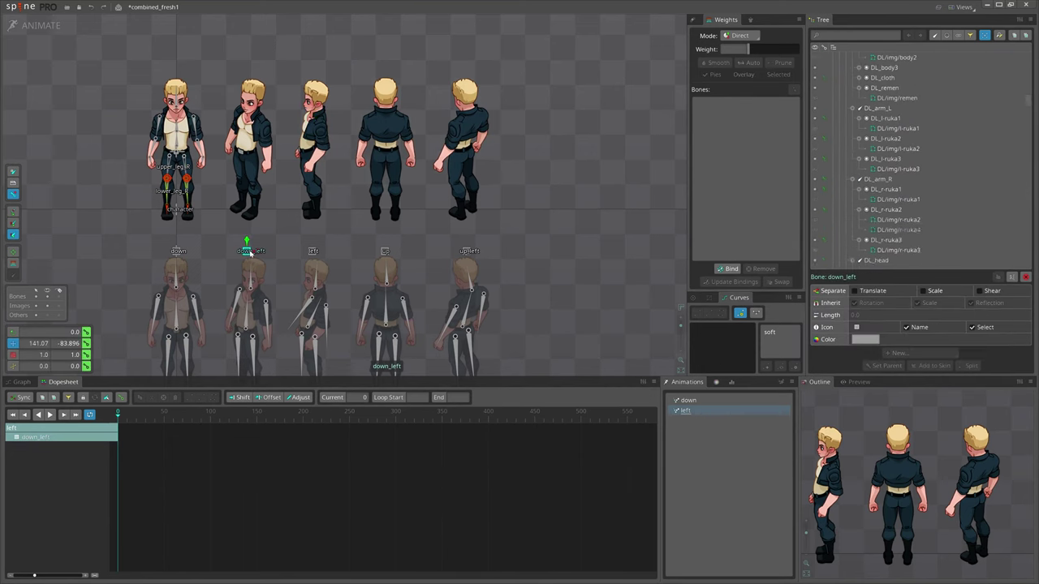
pyautogui.click(815, 94)
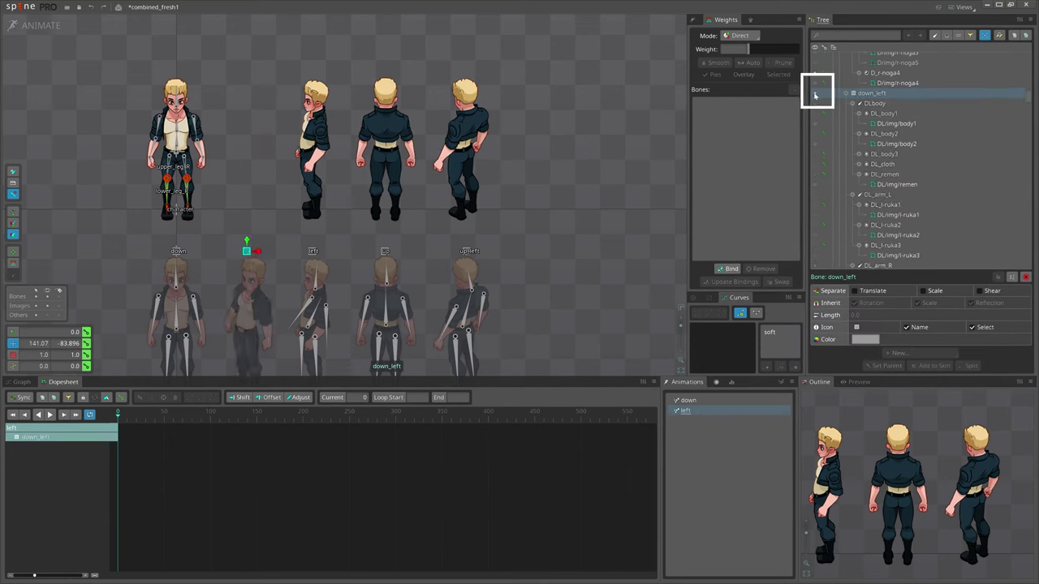
pyautogui.scroll(-1, 907, 112)
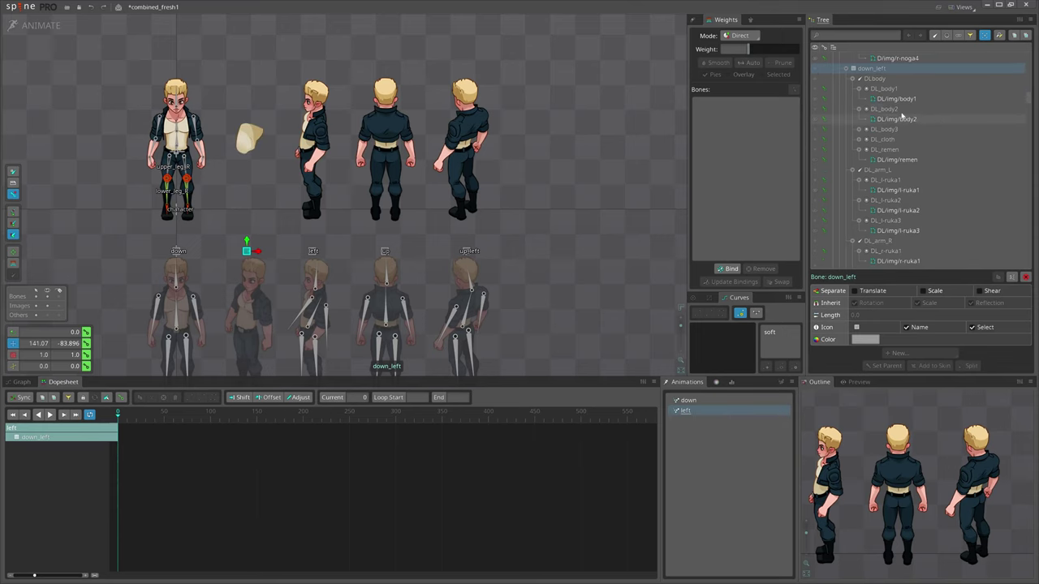
pyautogui.rightClick(879, 65)
pyautogui.moveTo(261, 95); pyautogui.dragTo(299, 134)
pyautogui.moveTo(344, 283); pyautogui.dragTo(323, 257)
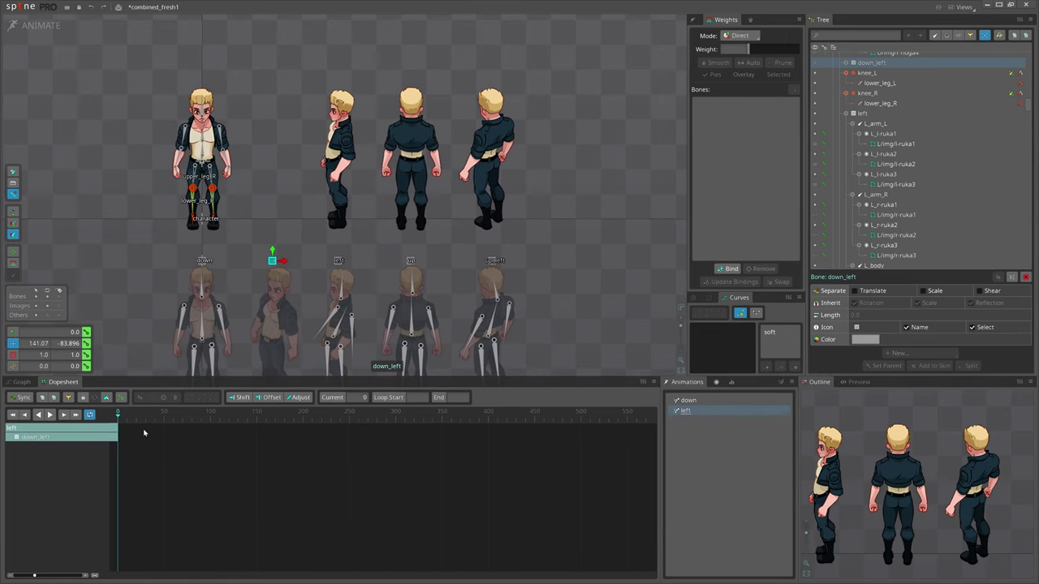
pyautogui.press('space')
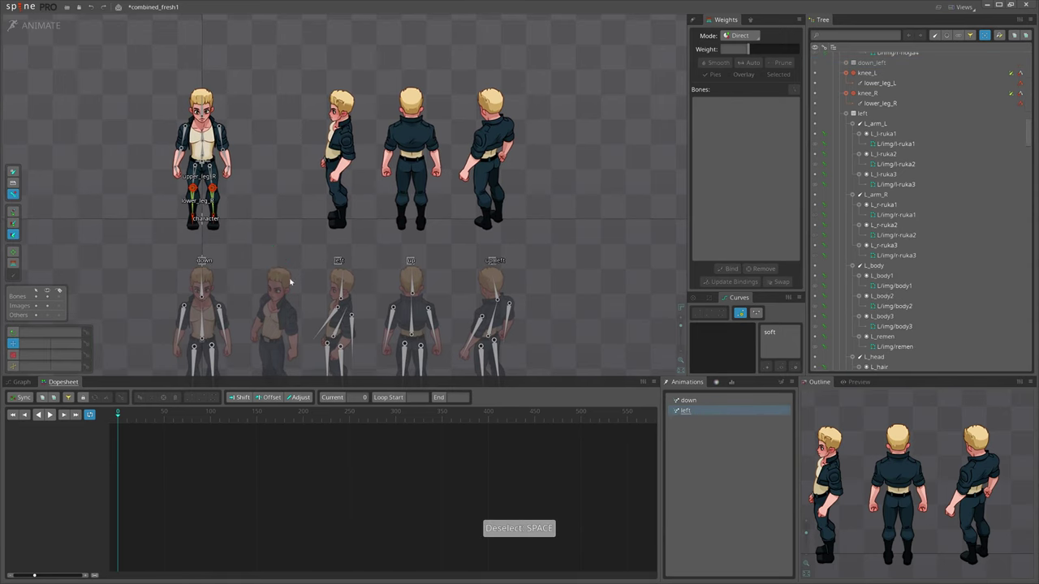
# - Try hiding the L/img/r-noga2 attachment in the left animation, undo it, and clear the selection
pyautogui.moveTo(246, 106); pyautogui.dragTo(236, 123)
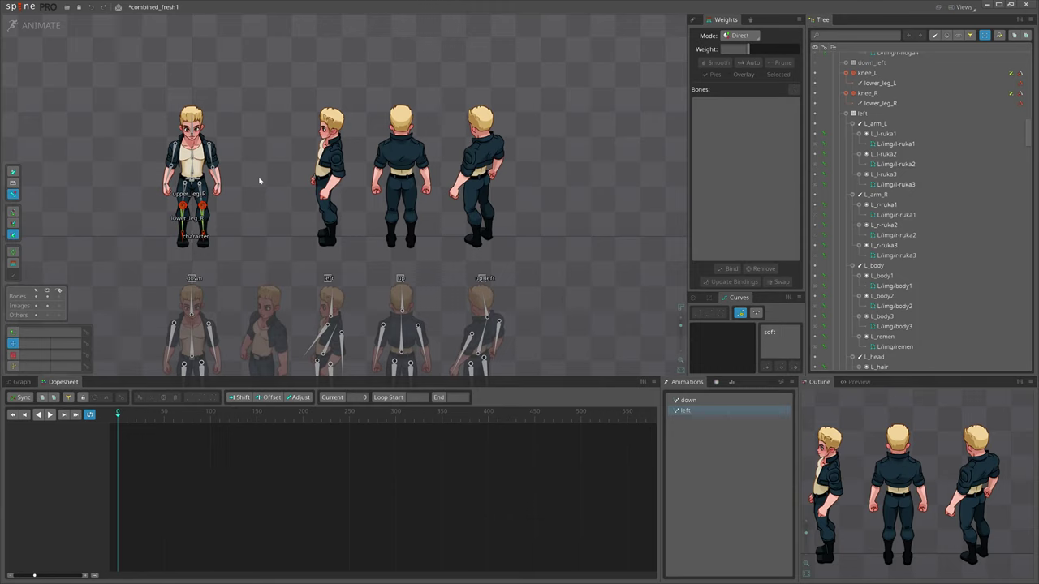
pyautogui.click(332, 217)
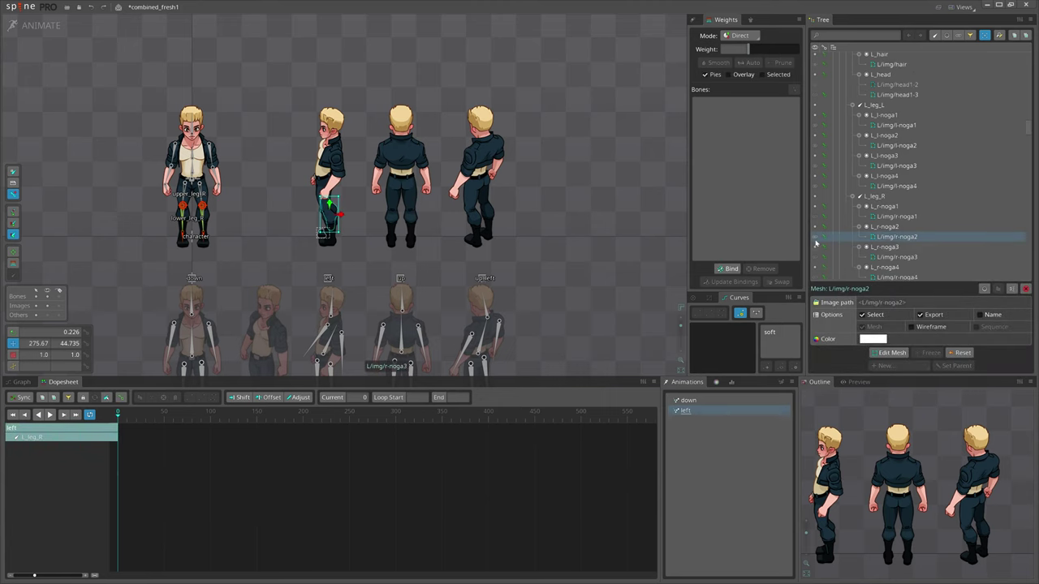
pyautogui.click(818, 240)
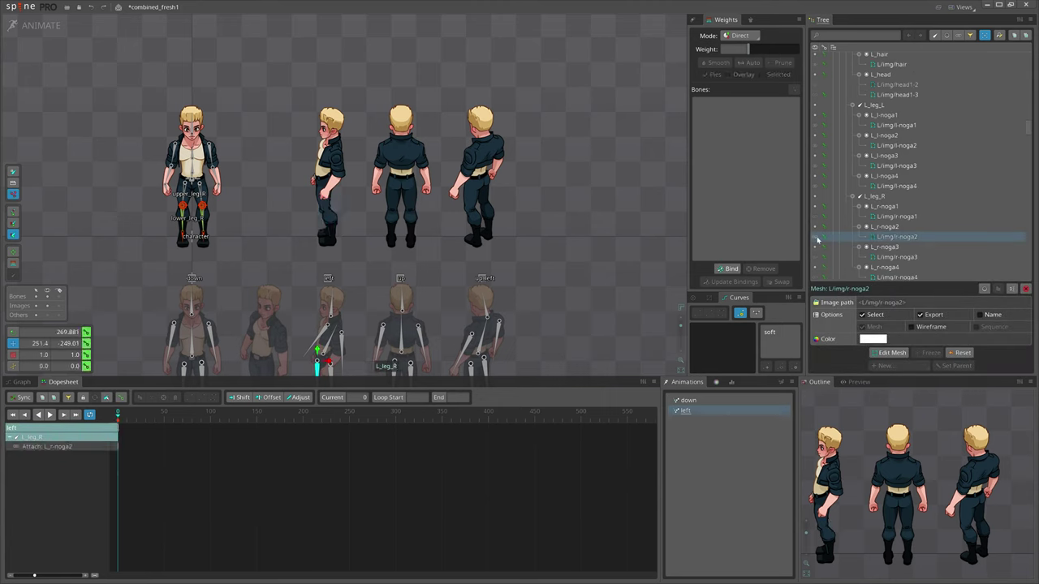
pyautogui.moveTo(152, 479); pyautogui.dragTo(124, 399)
pyautogui.press('Delete')
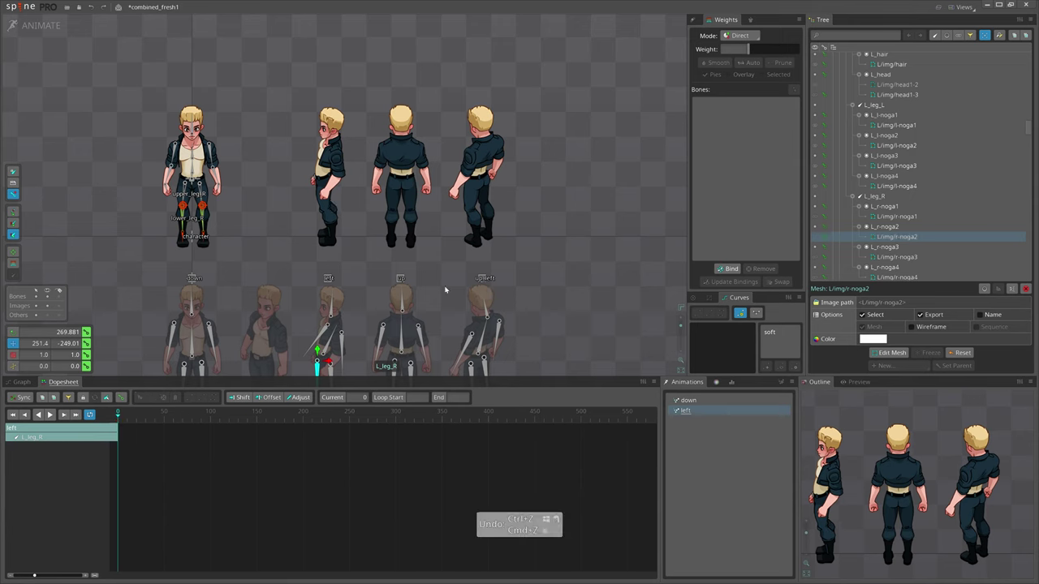
pyautogui.press('space')
pyautogui.scroll(1, 251, 102)
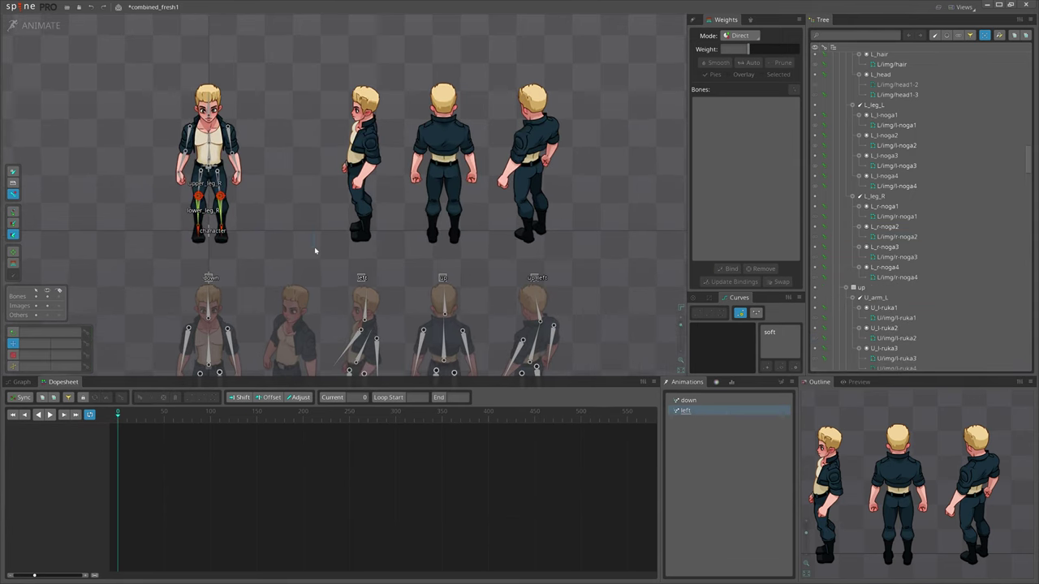
# - Select all visible meshes of the down, left, up and up_left characters
pyautogui.click(363, 213)
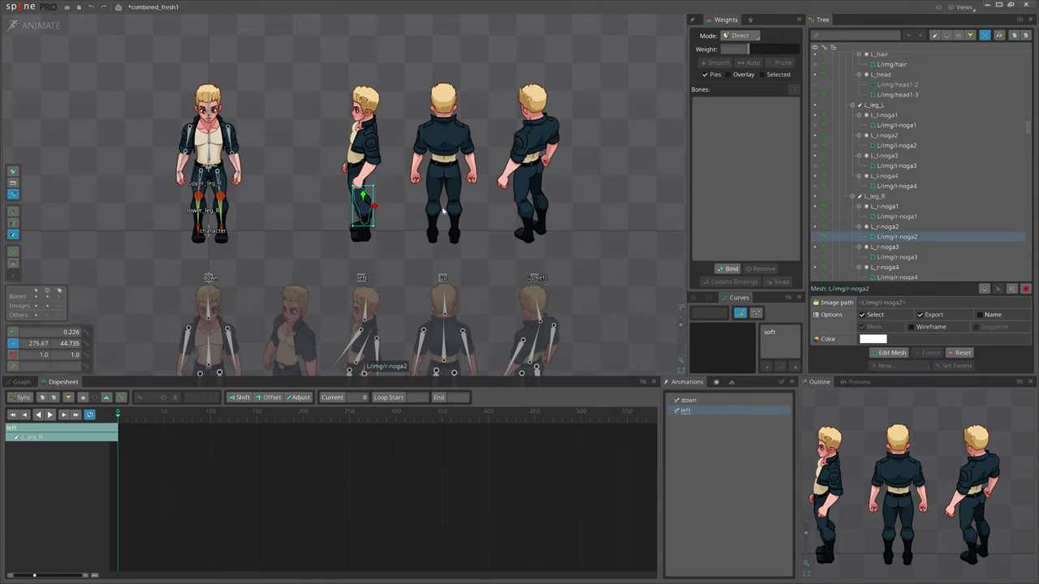
pyautogui.hotkey('ctrl', 'a')
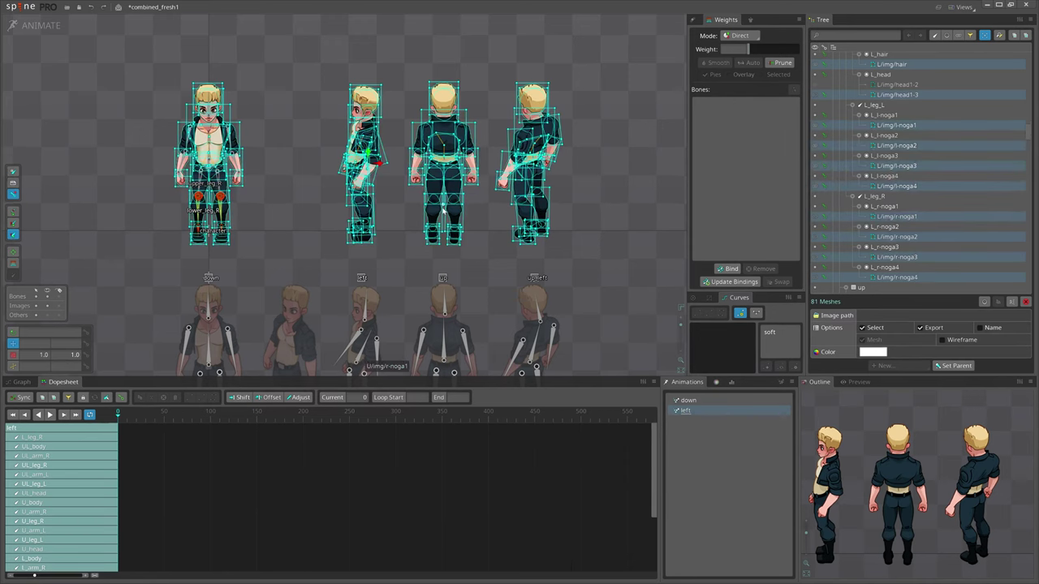
pyautogui.moveTo(535, 175); pyautogui.dragTo(506, 203)
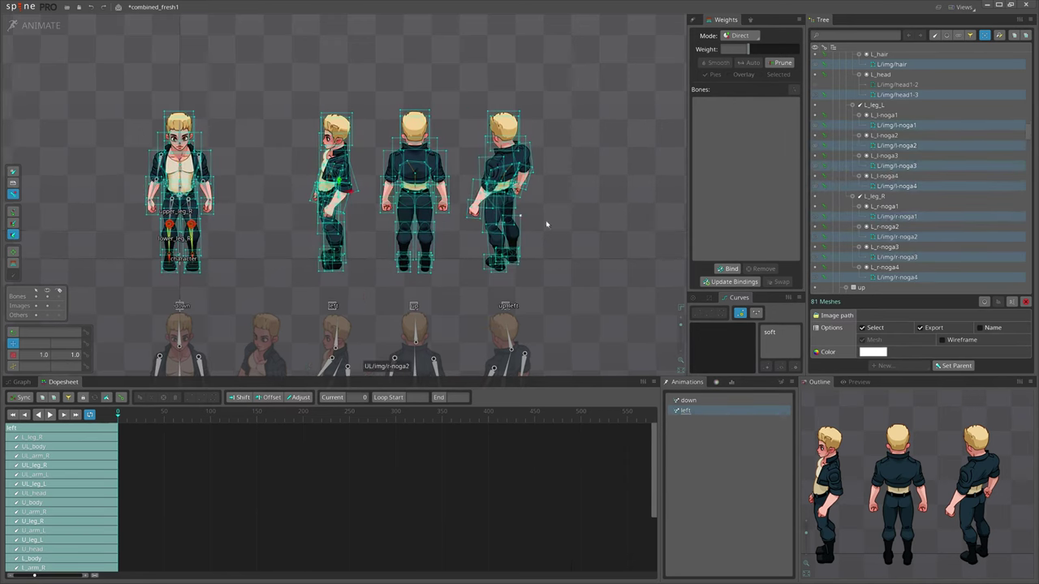
pyautogui.moveTo(290, 300); pyautogui.dragTo(295, 234)
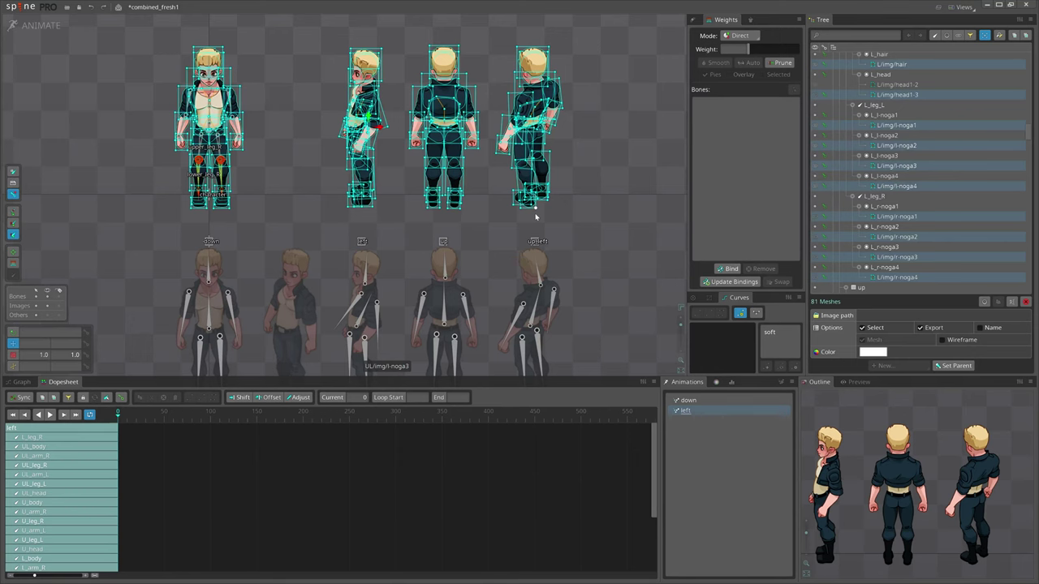
pyautogui.moveTo(589, 217); pyautogui.dragTo(593, 294)
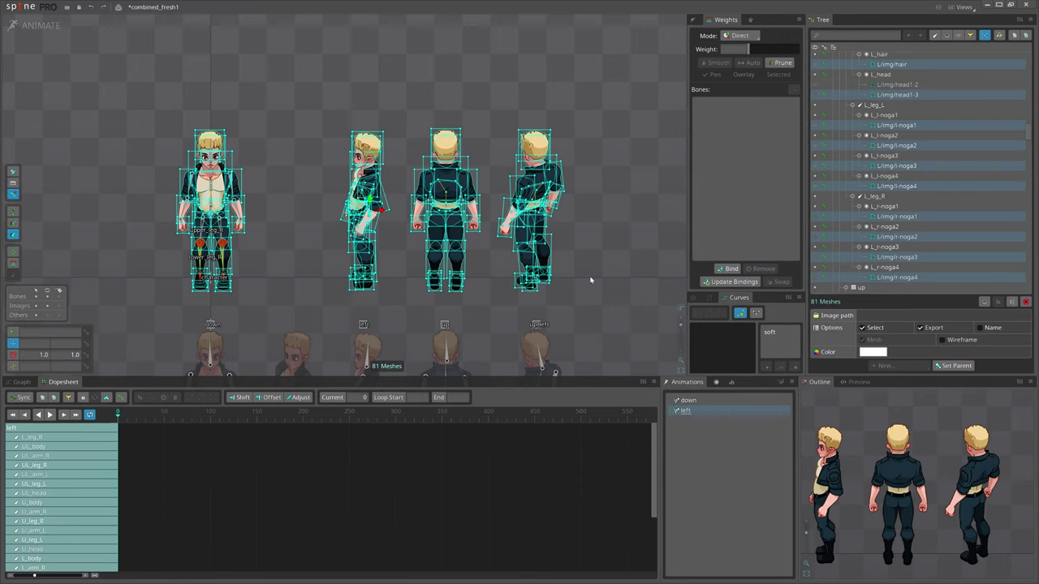
pyautogui.scroll(3, 418, 309)
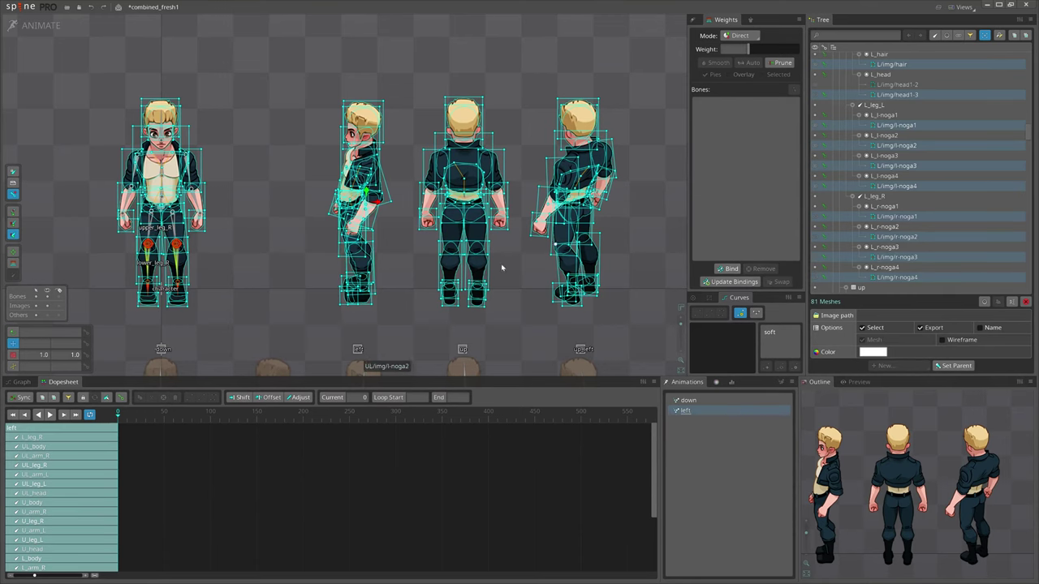
pyautogui.scroll(-2, 429, 302)
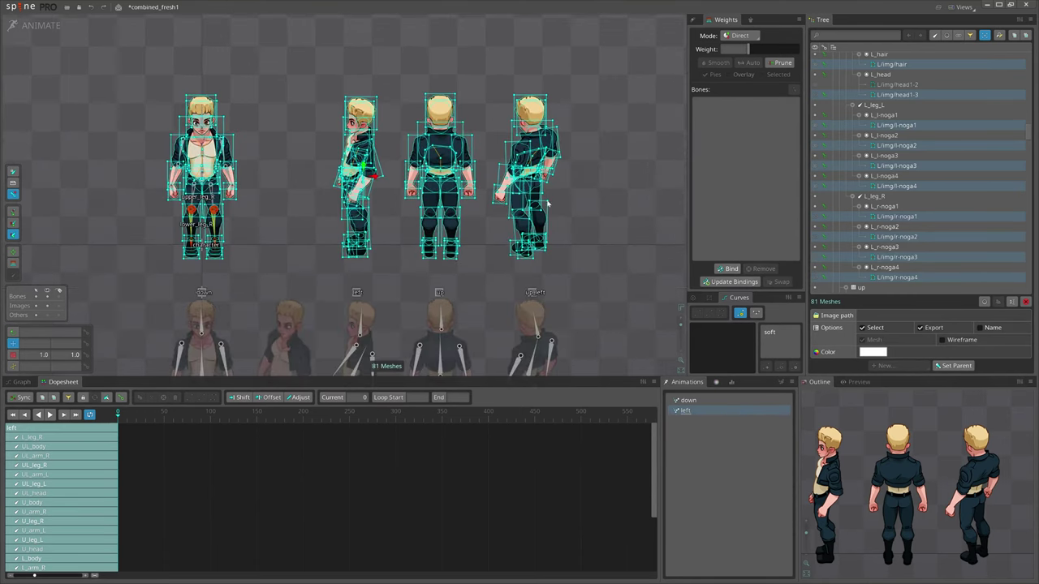
pyautogui.moveTo(271, 284); pyautogui.dragTo(257, 306)
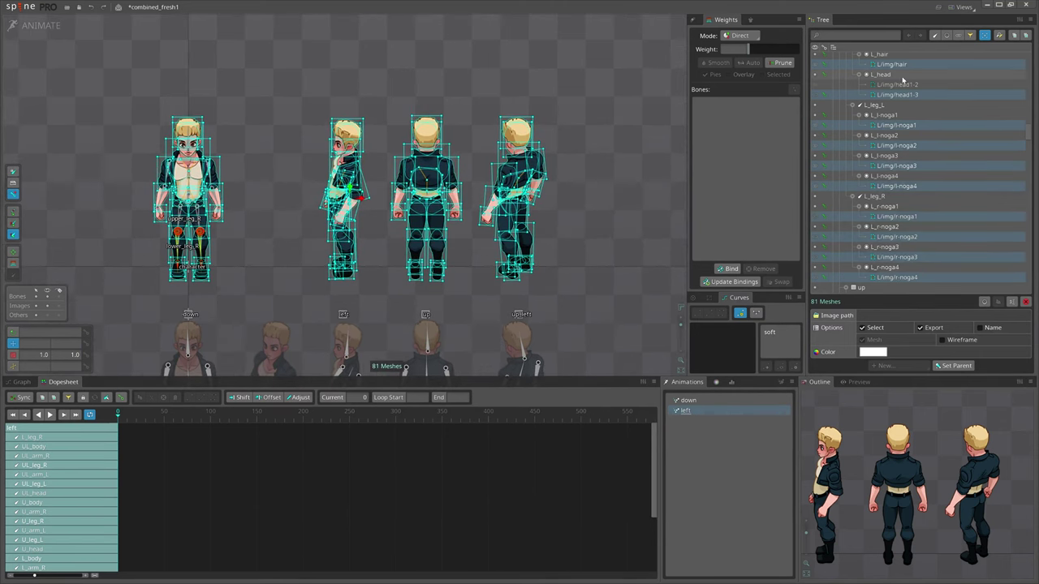
pyautogui.scroll(2, 920, 151)
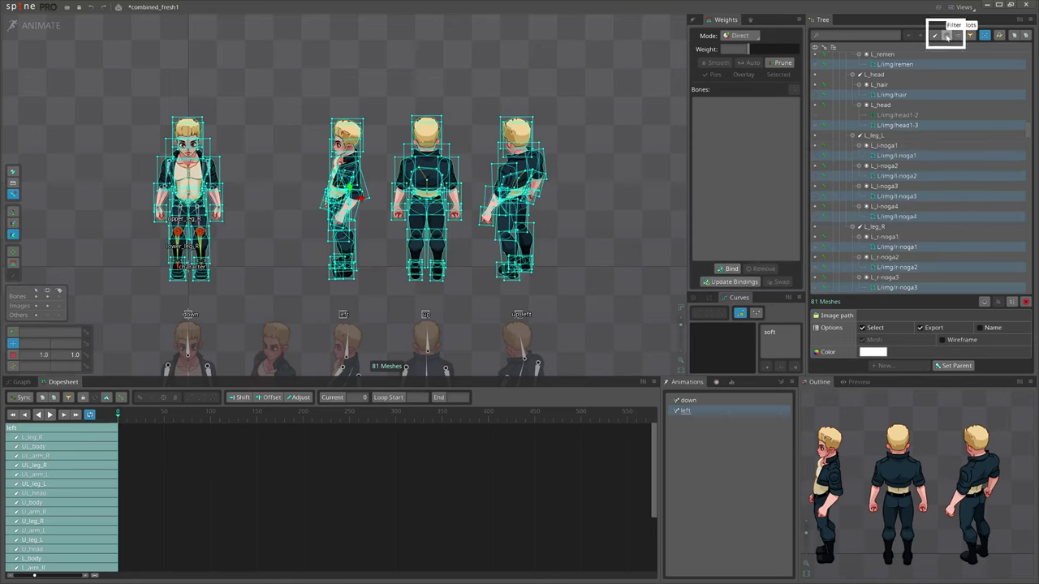
# - Filter the tree to slots with all the characters' slots selected, and set their color alpha to 0 at frame 0
pyautogui.click(946, 36)
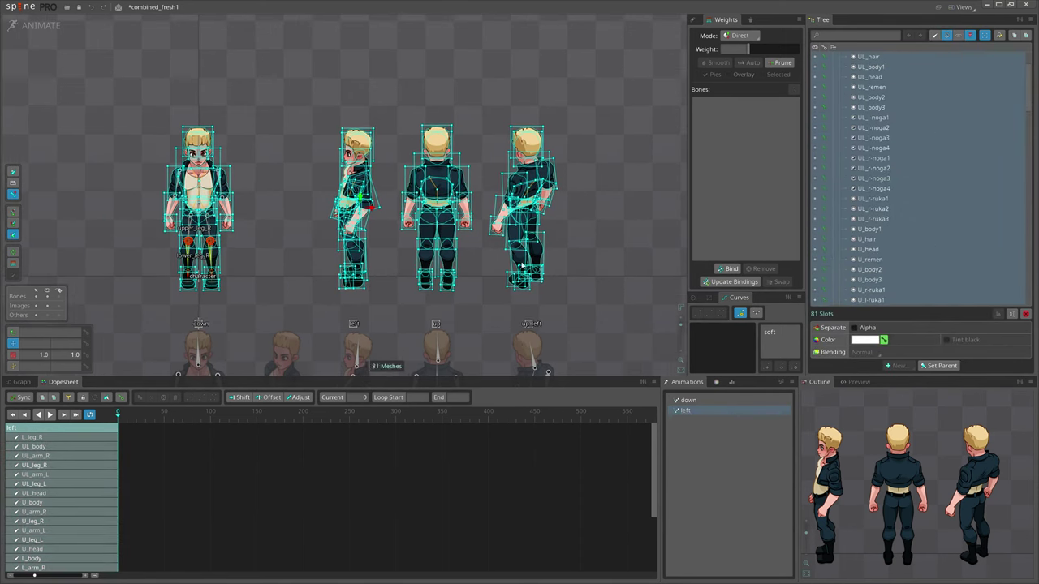
pyautogui.moveTo(603, 280); pyautogui.dragTo(619, 274)
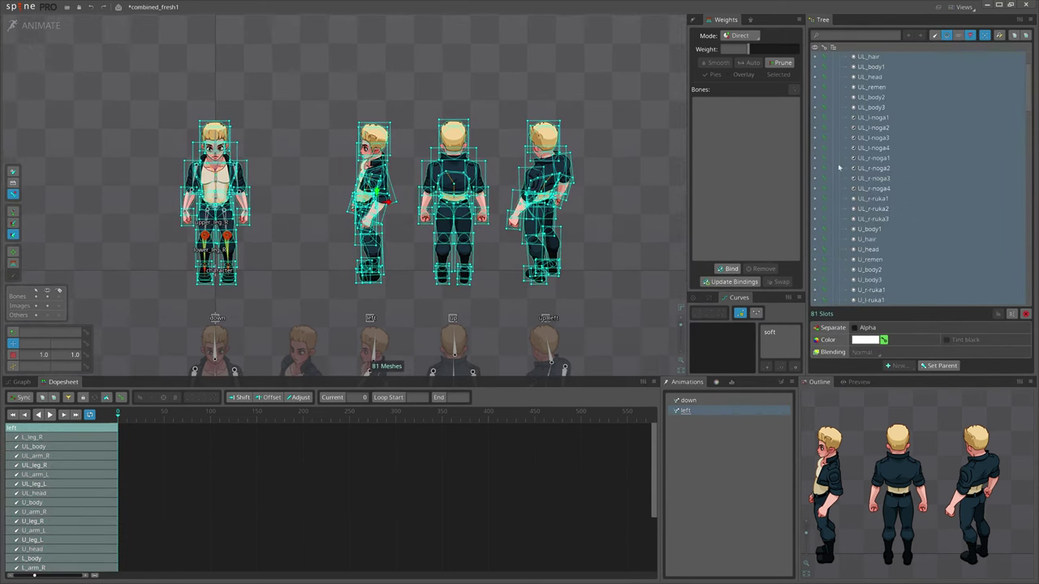
pyautogui.scroll(-10, 911, 107)
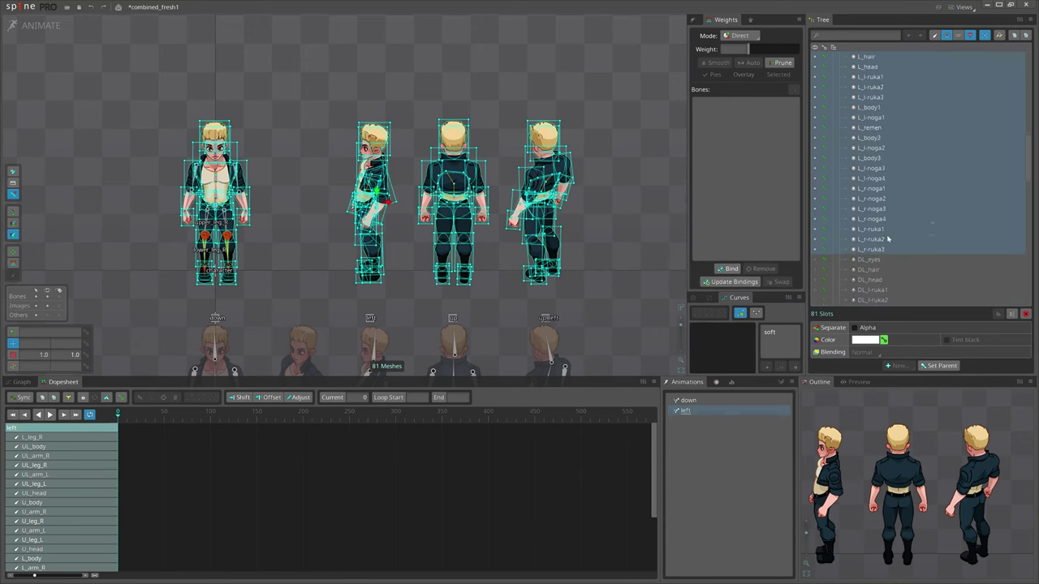
pyautogui.moveTo(621, 227); pyautogui.dragTo(570, 248)
pyautogui.click(731, 382)
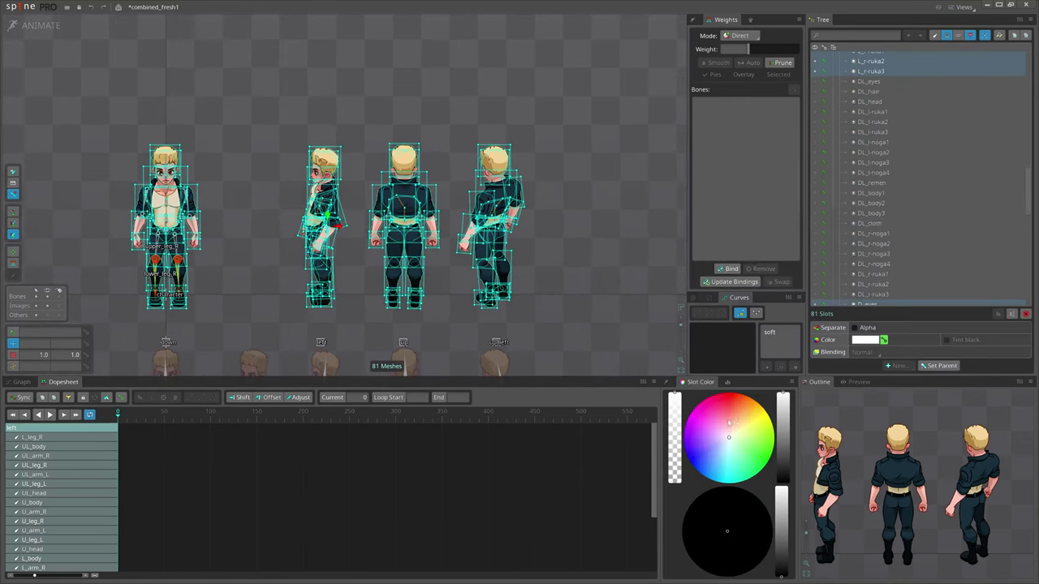
pyautogui.moveTo(675, 403); pyautogui.dragTo(689, 513)
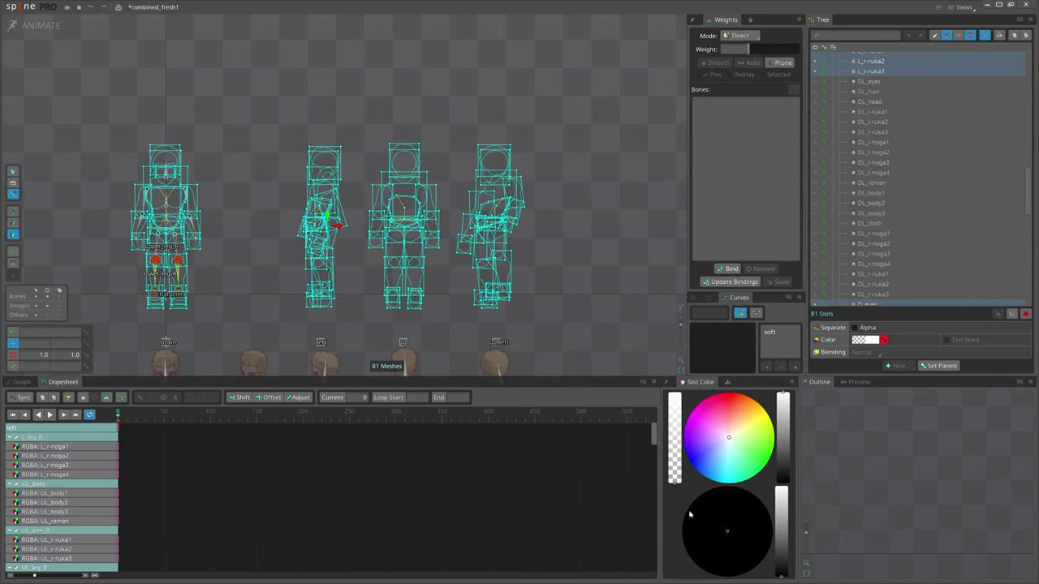
pyautogui.moveTo(551, 303); pyautogui.dragTo(589, 300)
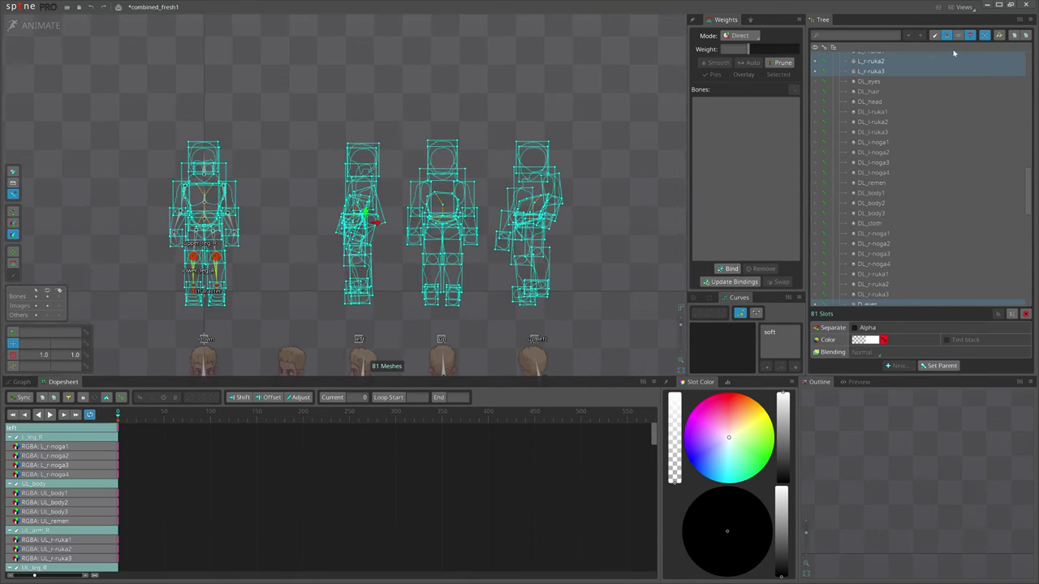
# - Turn off the slot filter so the tree lists the full skeleton hierarchy again
pyautogui.click(947, 38)
pyautogui.scroll(-5, 934, 141)
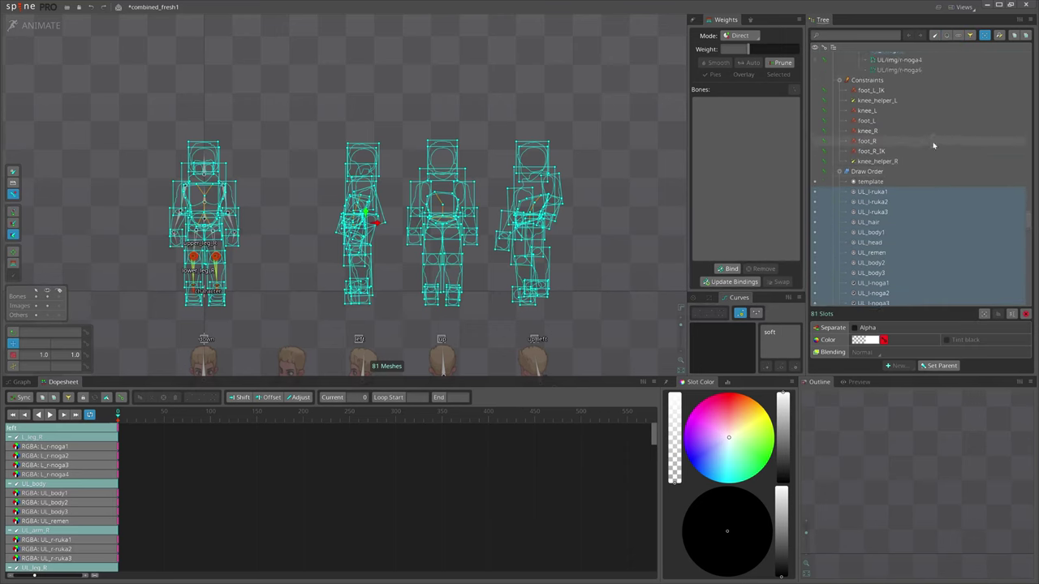
pyautogui.scroll(10, 920, 216)
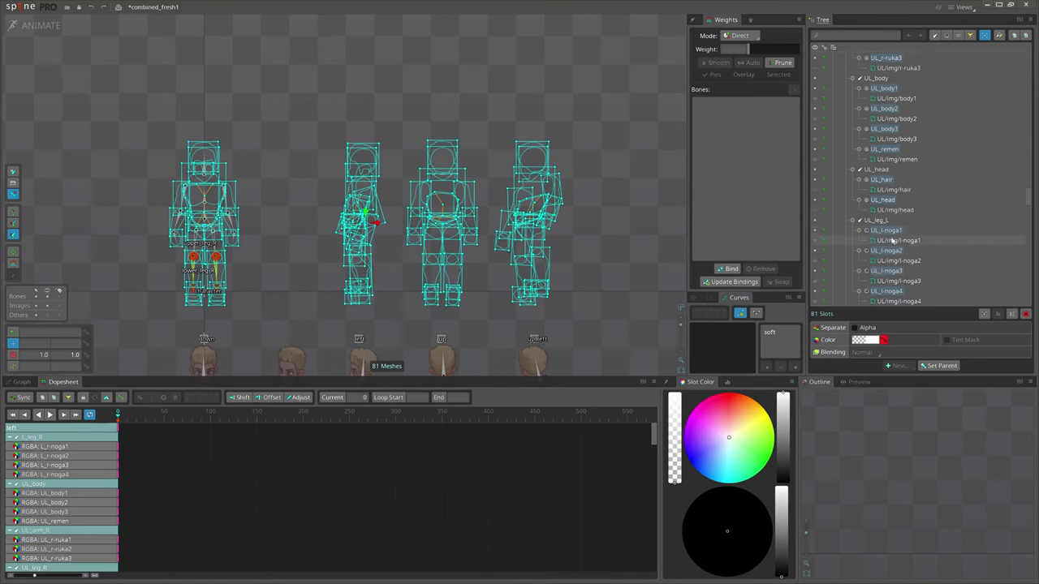
pyautogui.scroll(2, 482, 244)
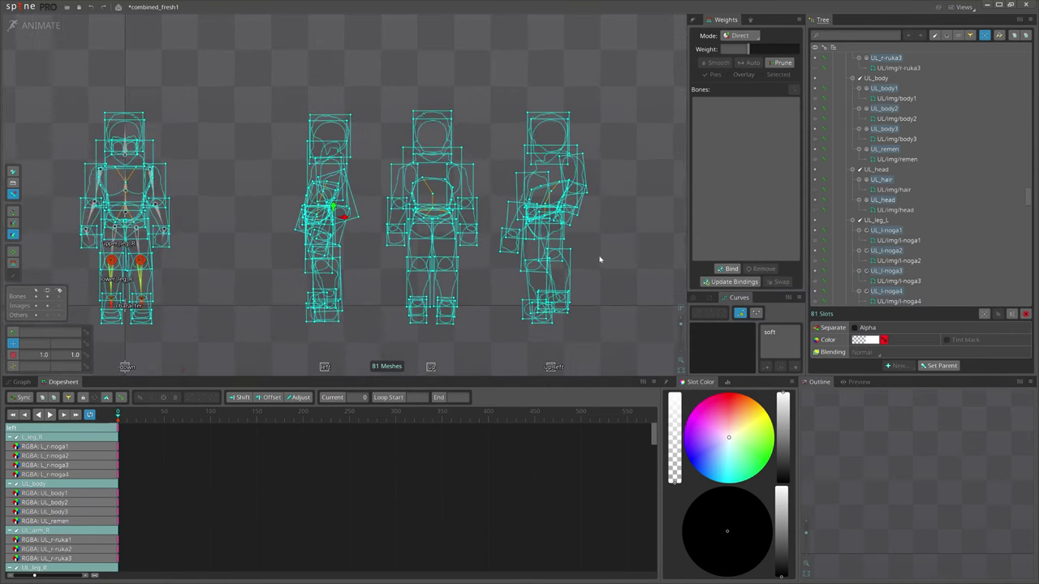
pyautogui.moveTo(616, 272); pyautogui.dragTo(612, 242)
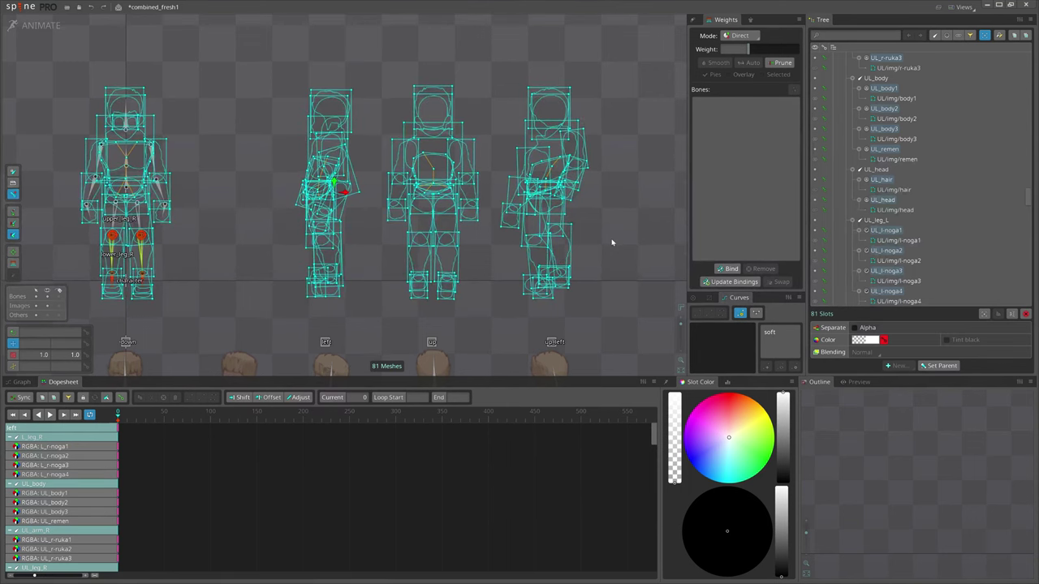
# - Restore the selection of all the characters' meshes, hide their attachments at frame 0, and clear the selection
pyautogui.hotkey('ctrl', 'shift', 'z')
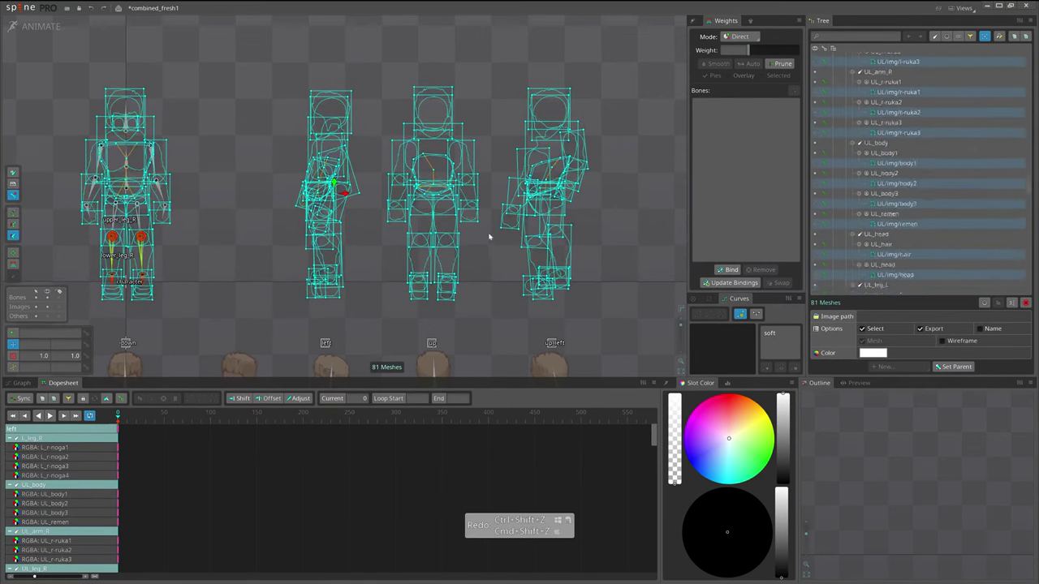
pyautogui.scroll(1, 449, 225)
pyautogui.scroll(1, 451, 226)
pyautogui.hotkey('ctrl', 'shift', 'z')
pyautogui.hotkey('ctrl', 'shift', 'z')
pyautogui.hotkey('ctrl', 'shift', 'z')
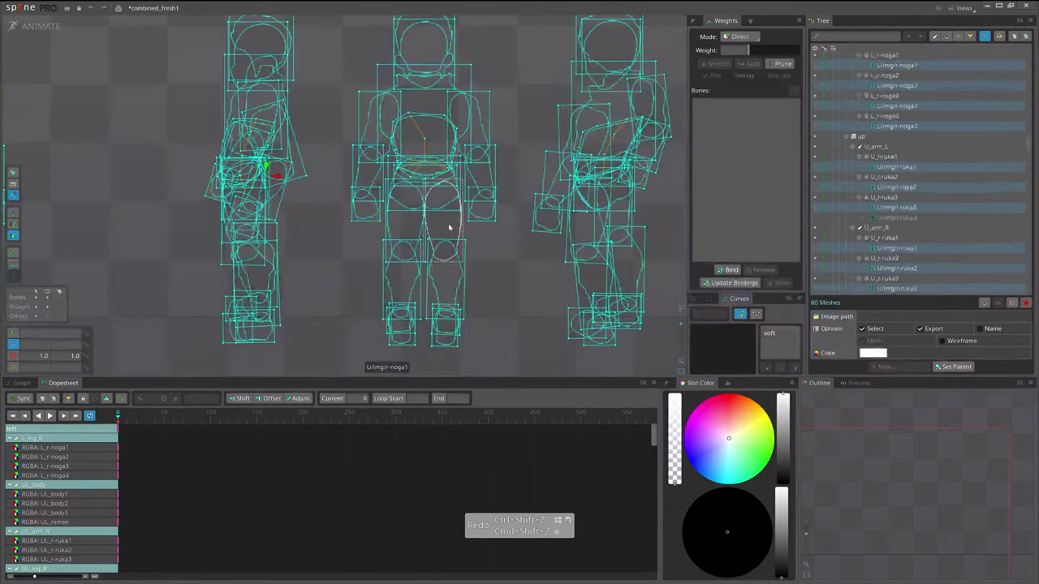
pyautogui.scroll(-2, 460, 239)
pyautogui.moveTo(460, 239); pyautogui.dragTo(475, 285)
pyautogui.scroll(-2, 476, 285)
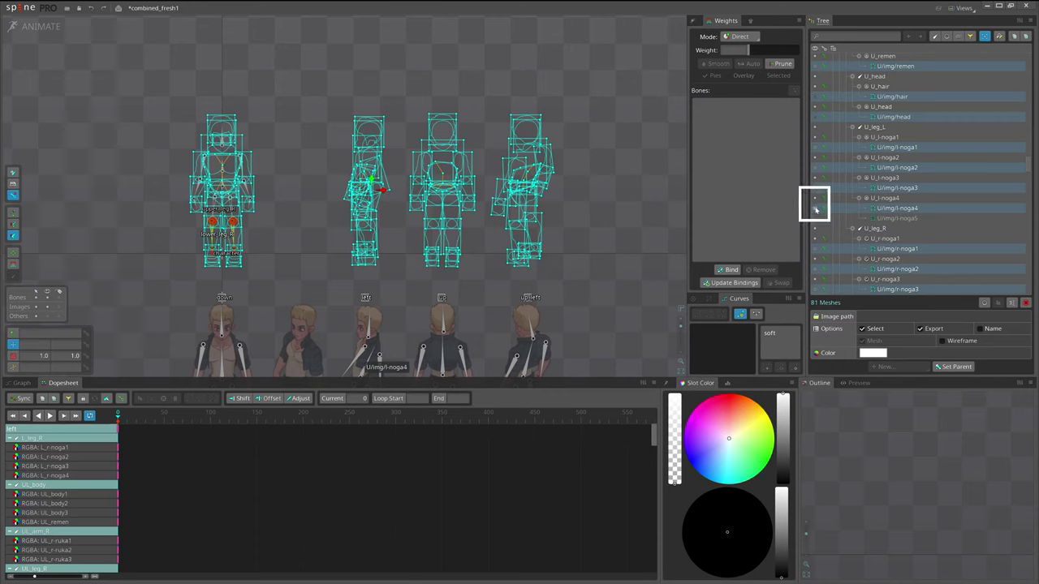
pyautogui.click(816, 210)
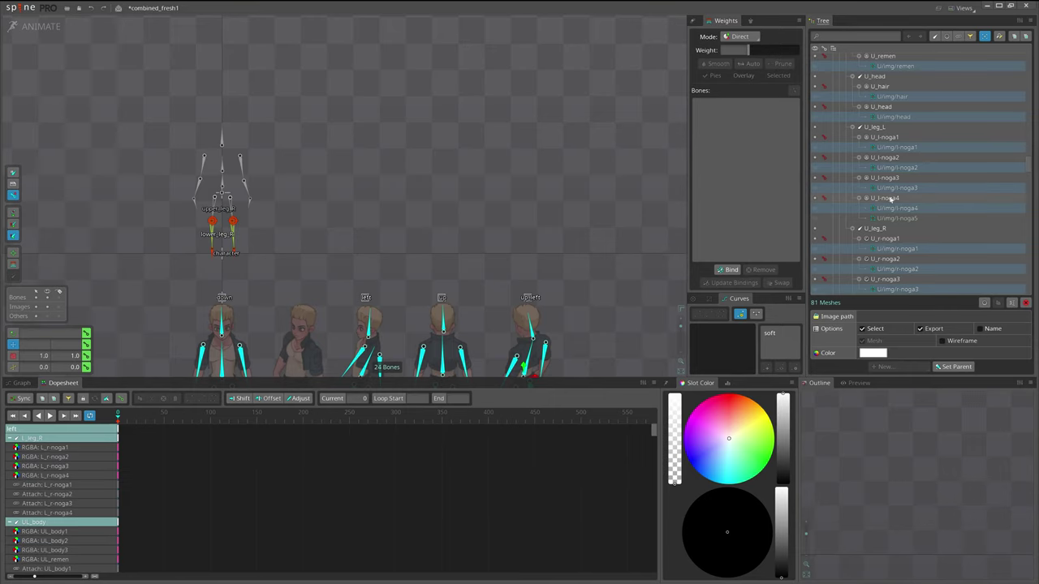
pyautogui.scroll(3, 898, 171)
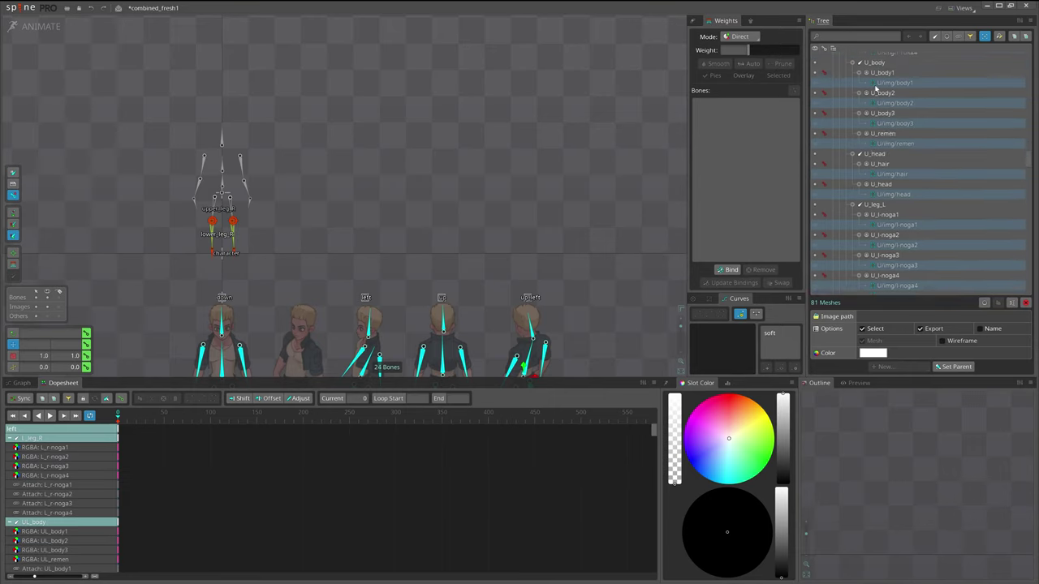
pyautogui.press('space')
pyautogui.moveTo(348, 231); pyautogui.dragTo(332, 188)
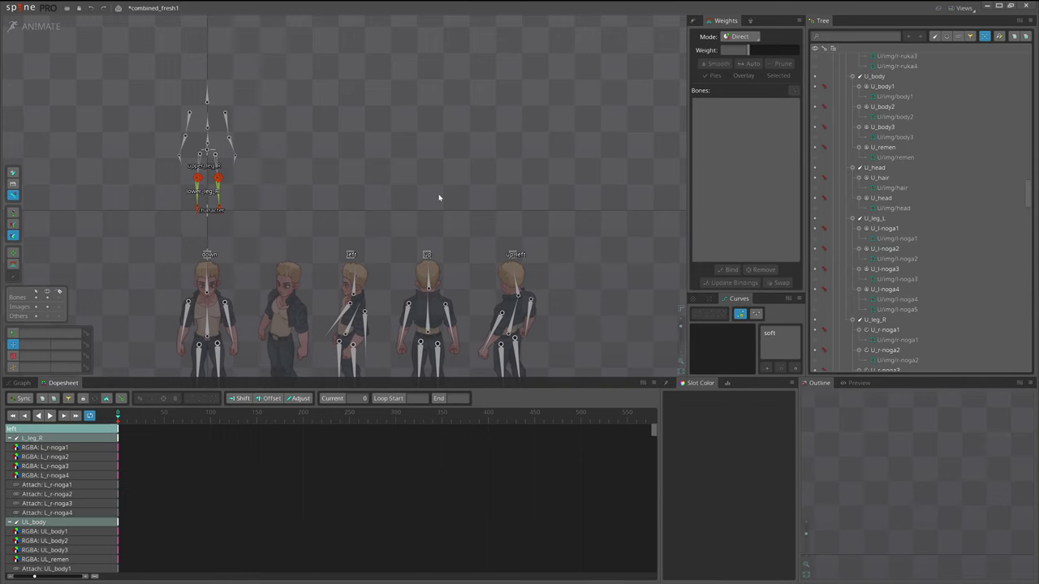
# - Collapse the down branch in the tree and show all hidden bones and slots, including down_left
pyautogui.scroll(-2, 336, 262)
pyautogui.moveTo(310, 273); pyautogui.dragTo(326, 250)
pyautogui.scroll(1, 330, 206)
pyautogui.scroll(15, 901, 136)
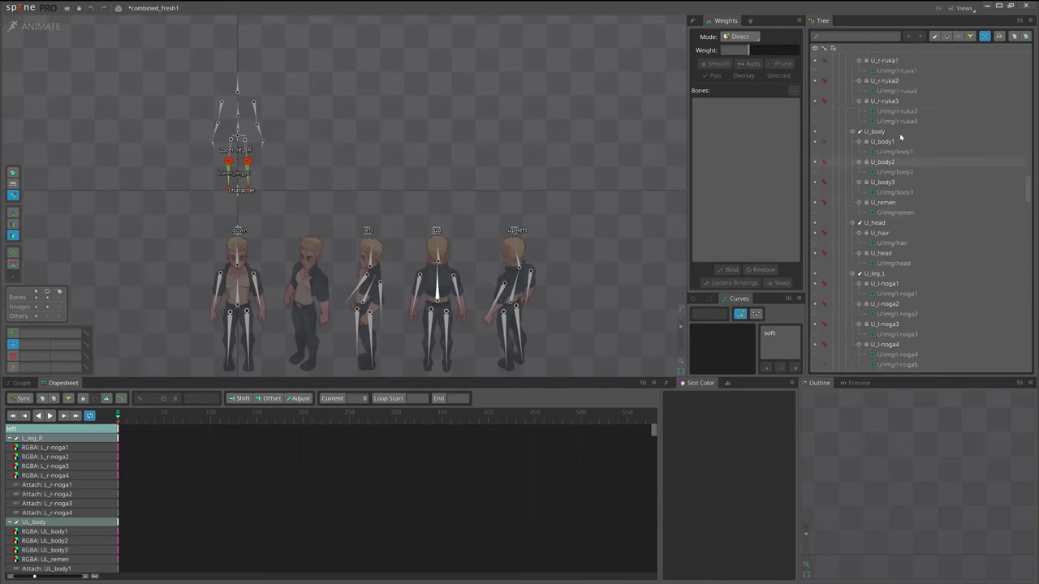
pyautogui.rightClick(858, 140)
pyautogui.rightClick(869, 151)
pyautogui.rightClick(867, 152)
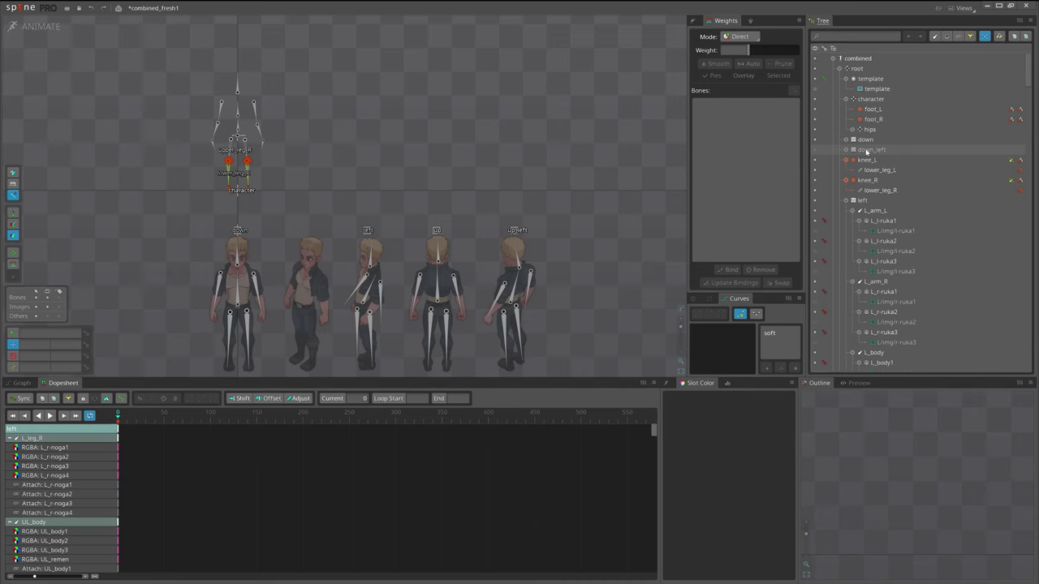
pyautogui.click(815, 150)
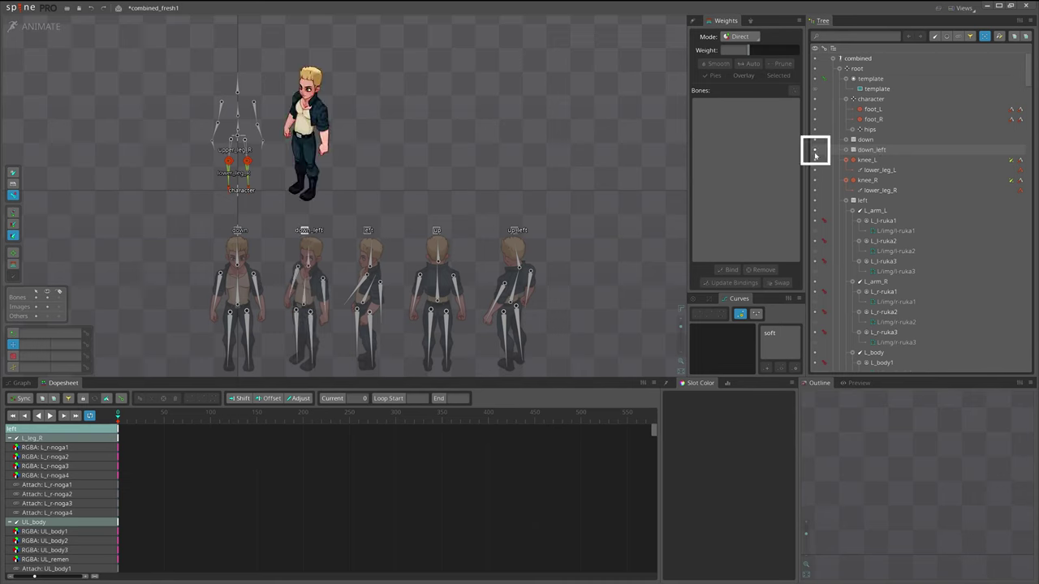
pyautogui.click(815, 150)
pyautogui.hotkey('ctrl', 'h')
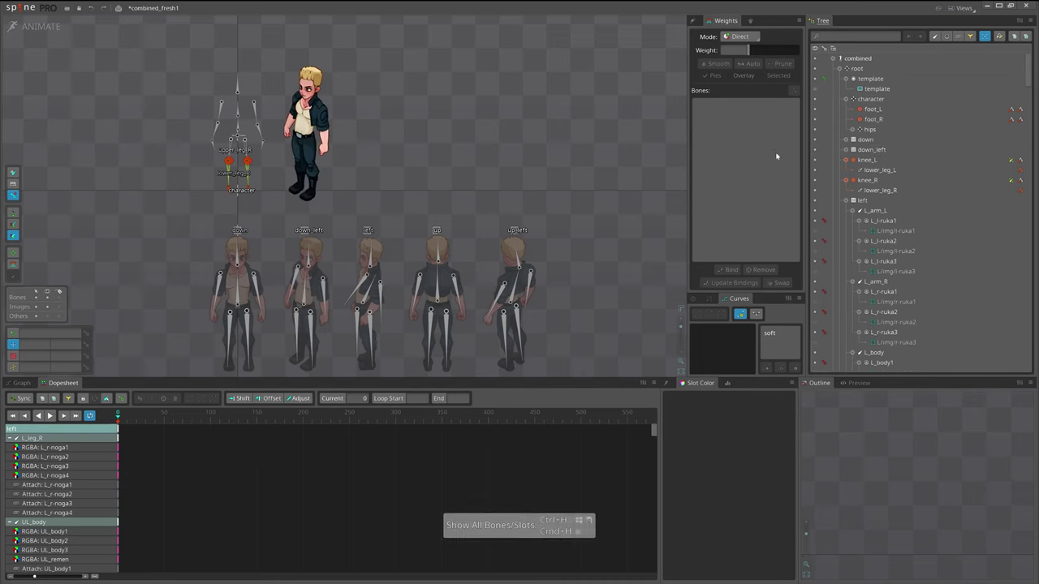
# - Select all of the down_left character's meshes and try moving them onto the character skeleton
pyautogui.moveTo(411, 190)
pyautogui.mouseDown()
pyautogui.moveTo(445, 194)
pyautogui.moveTo(471, 213)
pyautogui.moveTo(396, 186)
pyautogui.mouseUp()
pyautogui.scroll(3, 378, 199)
pyautogui.moveTo(325, 142); pyautogui.dragTo(416, 186)
pyautogui.click(416, 186)
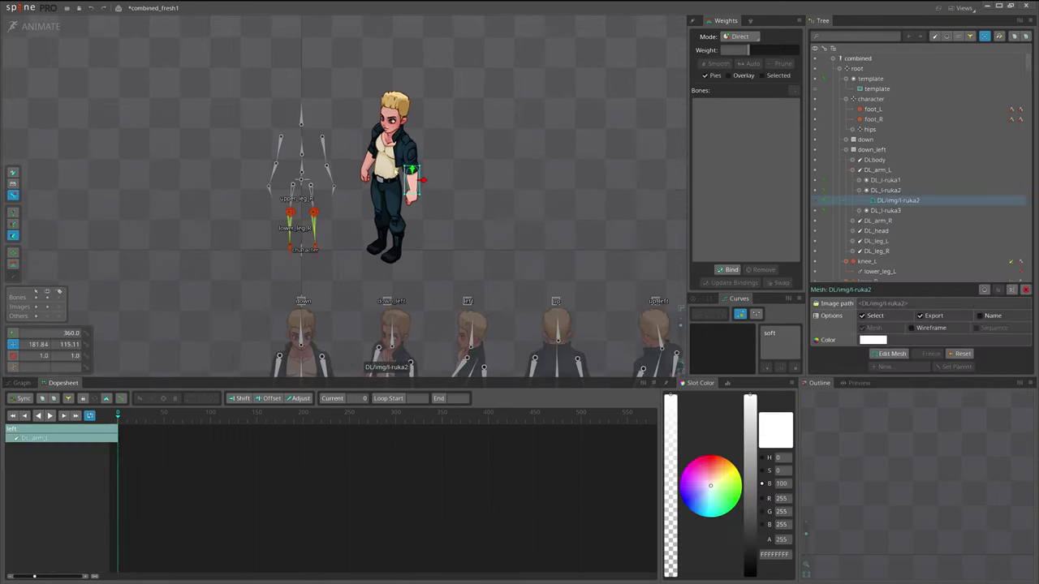
pyautogui.scroll(1, 376, 130)
pyautogui.moveTo(342, 68); pyautogui.dragTo(449, 251)
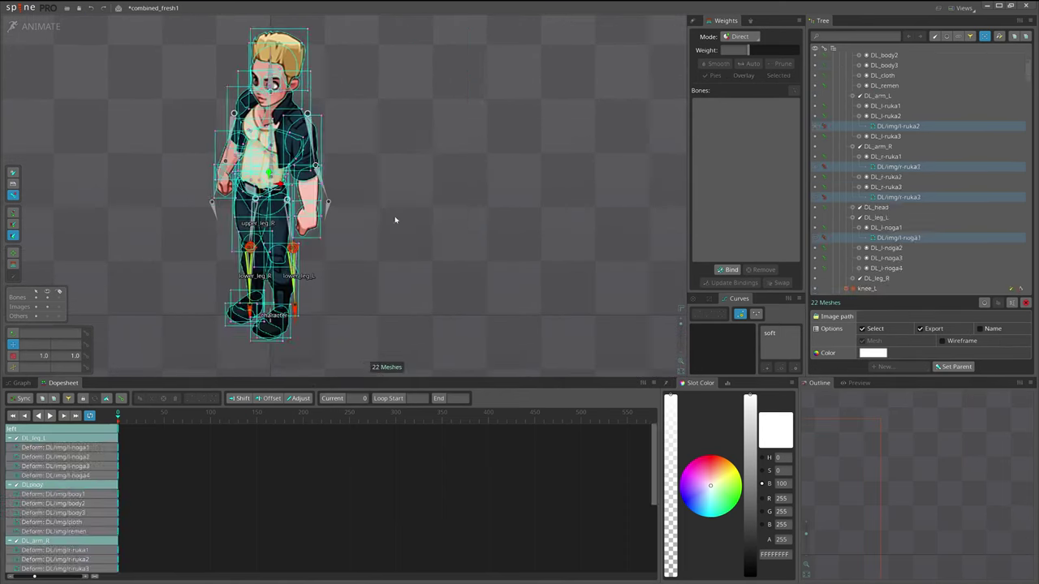
pyautogui.hotkey('ctrl', 'z')
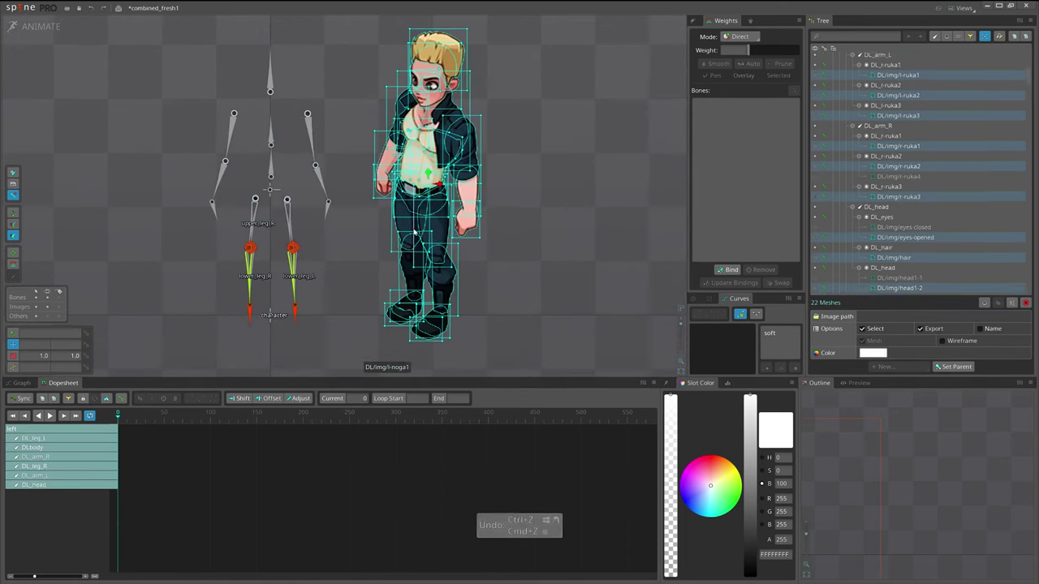
pyautogui.moveTo(438, 187); pyautogui.dragTo(285, 188)
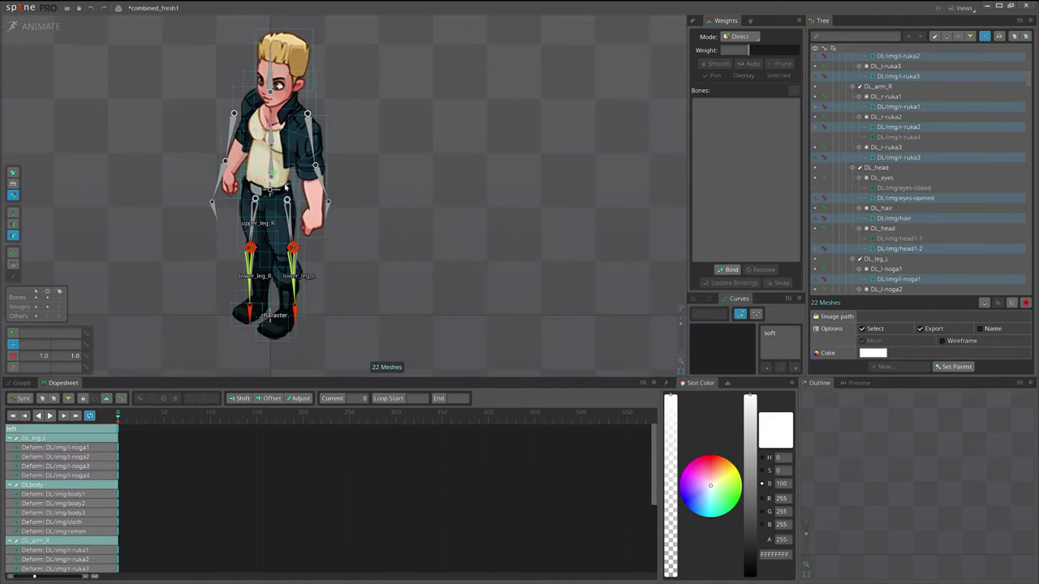
pyautogui.moveTo(411, 193); pyautogui.dragTo(418, 215)
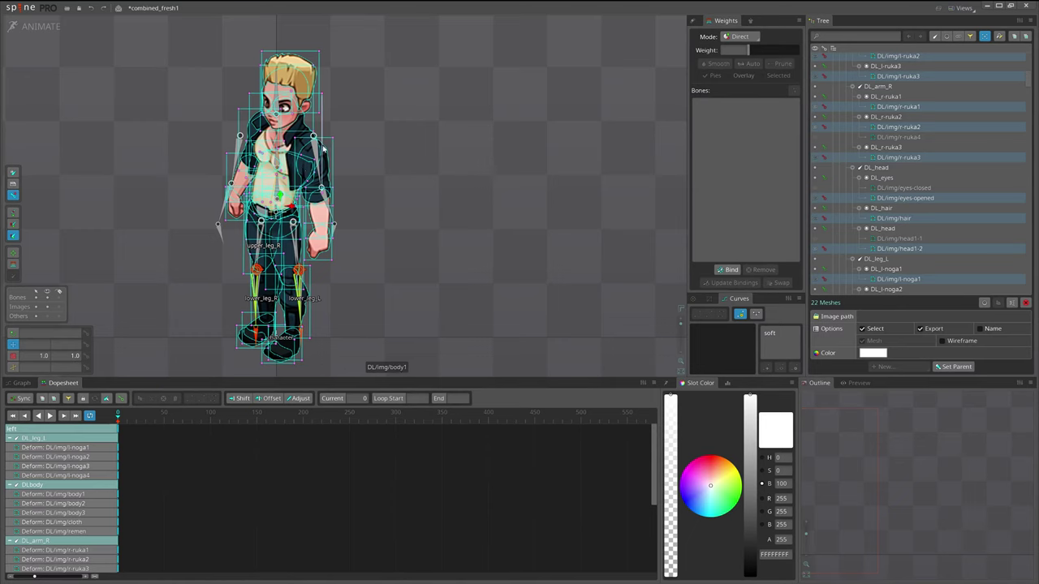
pyautogui.scroll(4, 302, 169)
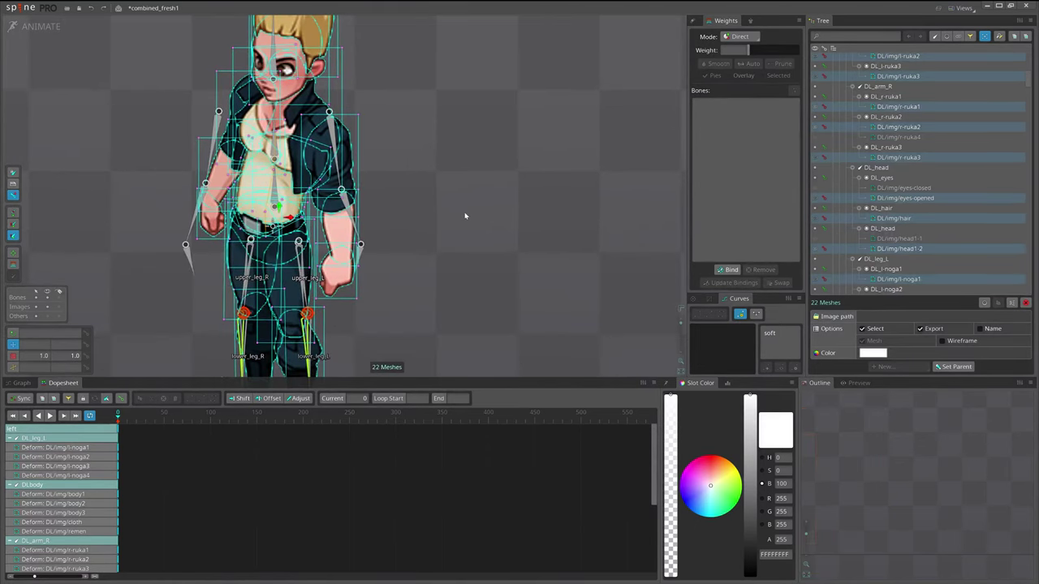
# - Switch the DL_eyes slot to the eyes-closed attachment and undo the switch
pyautogui.scroll(-3, 460, 215)
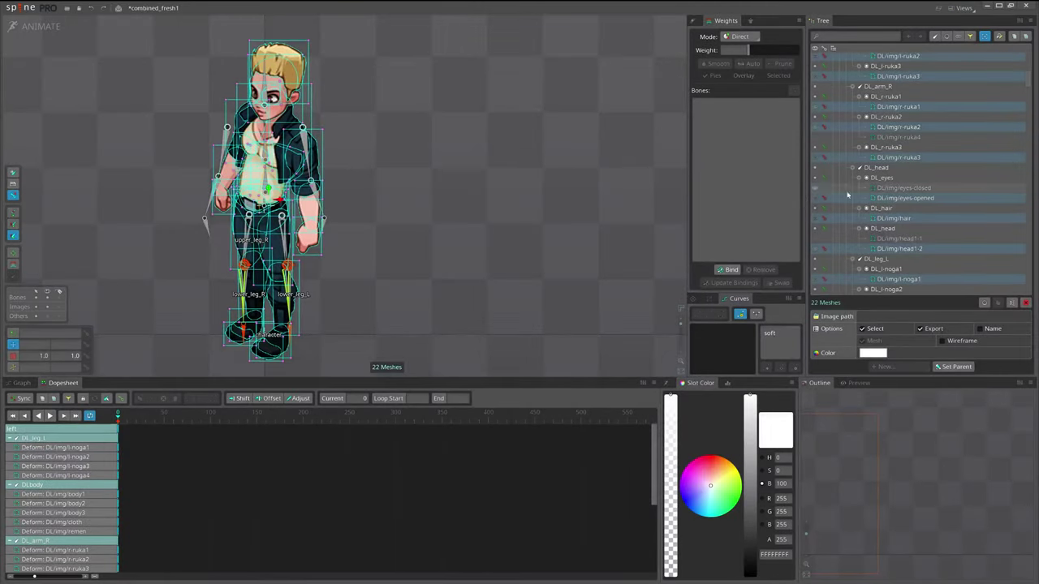
pyautogui.click(847, 192)
pyautogui.click(815, 189)
pyautogui.scroll(-2, 473, 211)
pyautogui.moveTo(473, 211); pyautogui.dragTo(528, 221)
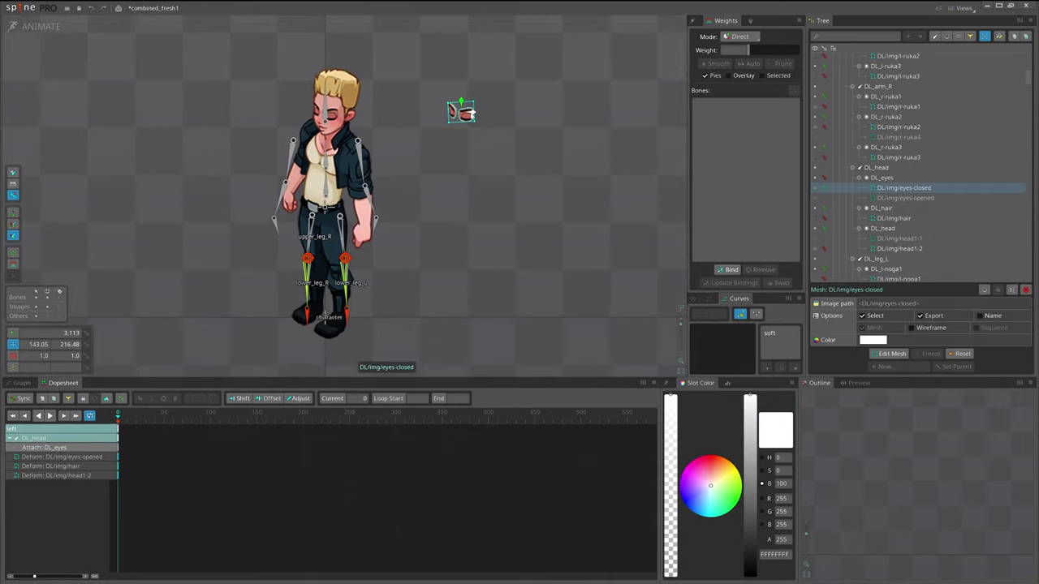
pyautogui.hotkey('ctrl', 'z')
pyautogui.hotkey('ctrl', 'z')
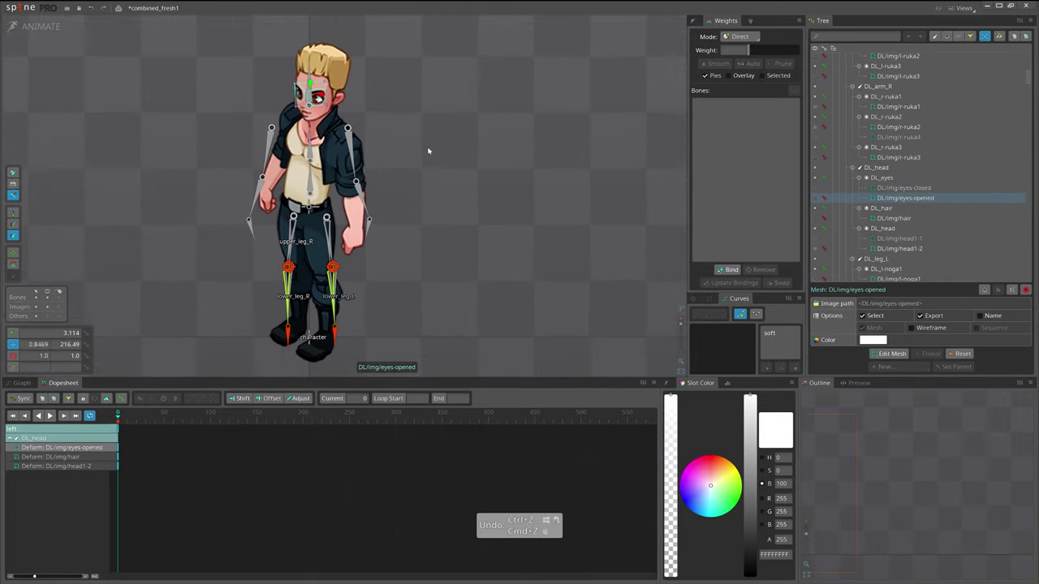
# - Undo the move of the down_left meshes onto the character skeleton
pyautogui.moveTo(540, 215); pyautogui.dragTo(492, 225)
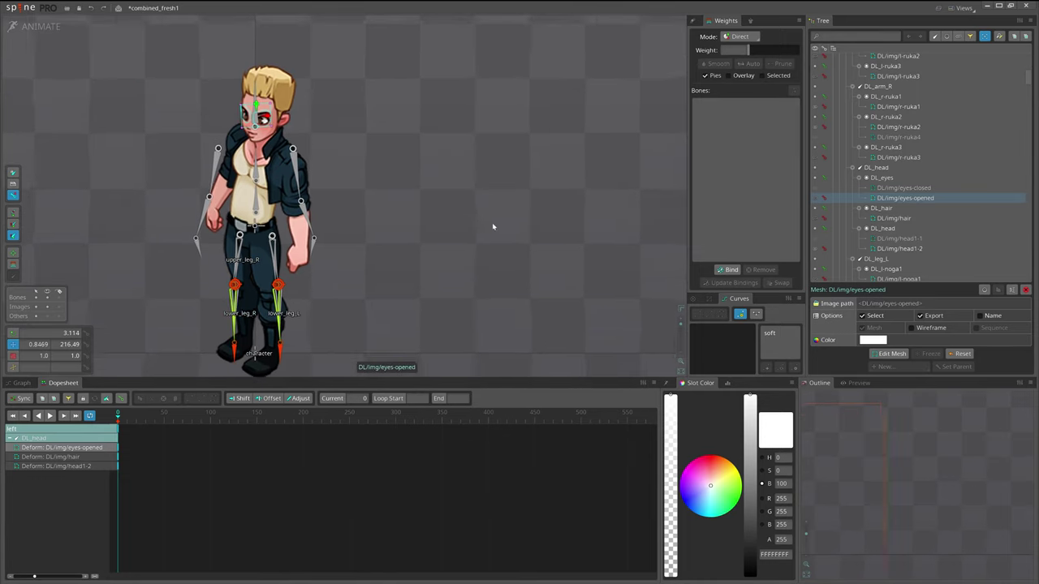
pyautogui.scroll(-2, 492, 223)
pyautogui.moveTo(546, 197); pyautogui.dragTo(478, 218)
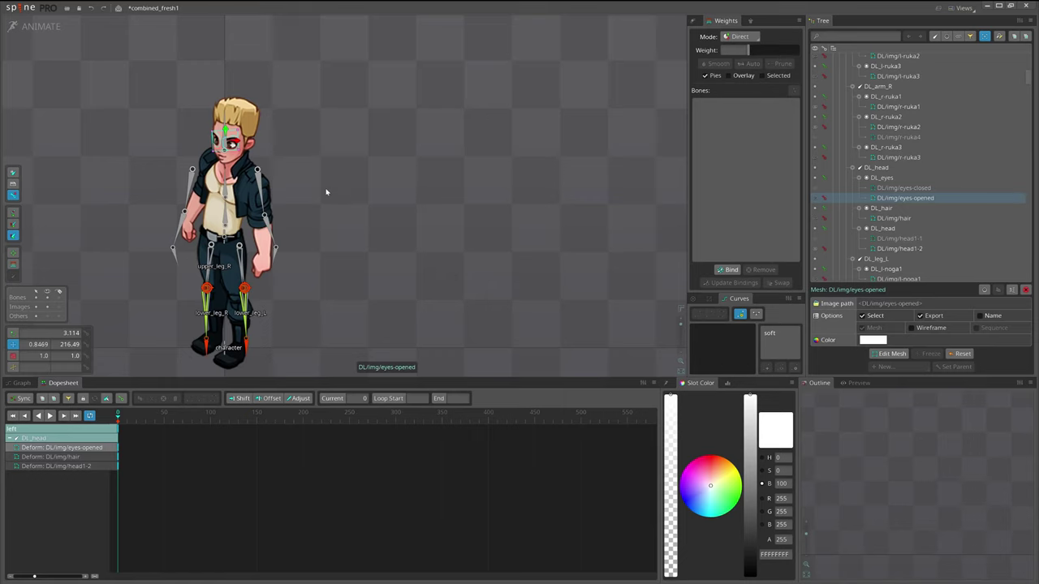
pyautogui.hotkey('ctrl', 'z')
pyautogui.hotkey('ctrl', 'z')
pyautogui.hotkey('ctrl', 'z')
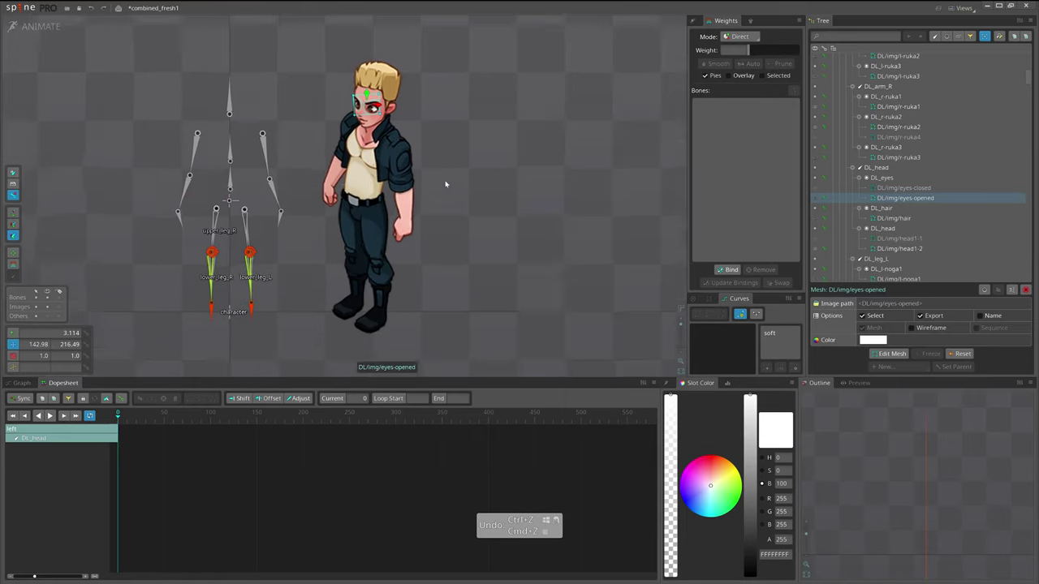
# - Try to translate the character bone towards the down_left images, and undo the move
pyautogui.click(231, 296)
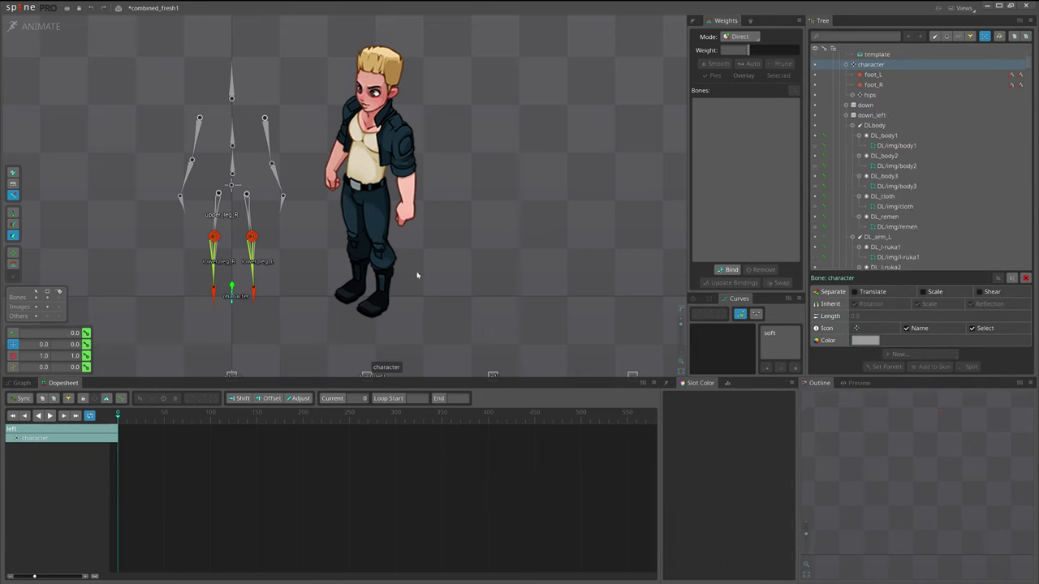
pyautogui.press('v')
pyautogui.moveTo(210, 299); pyautogui.dragTo(328, 300)
pyautogui.hotkey('ctrl', 'z')
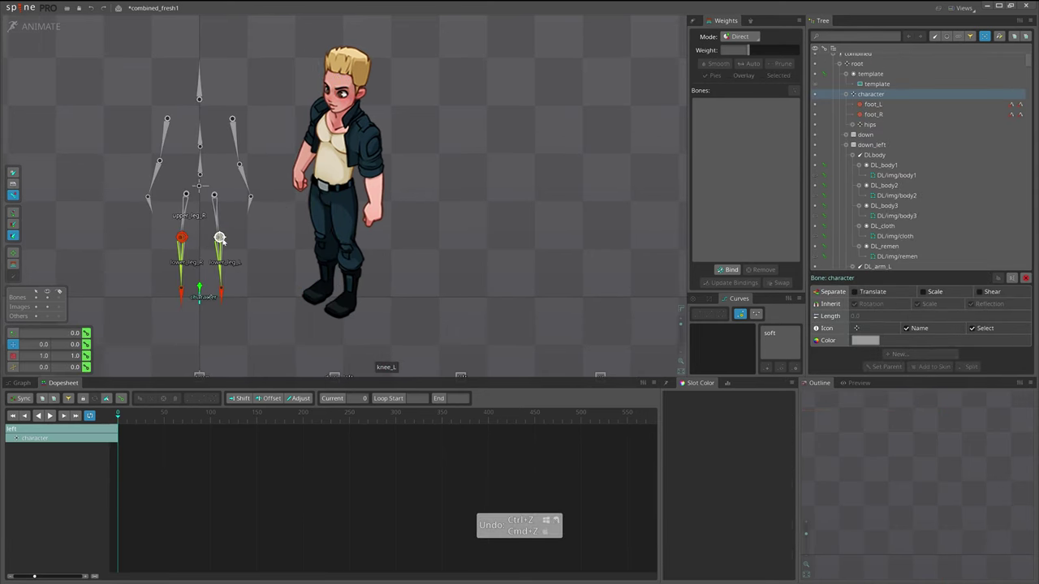
# - In Setup mode, parent the knee_L and knee_R bones to the character bone
pyautogui.click(220, 239)
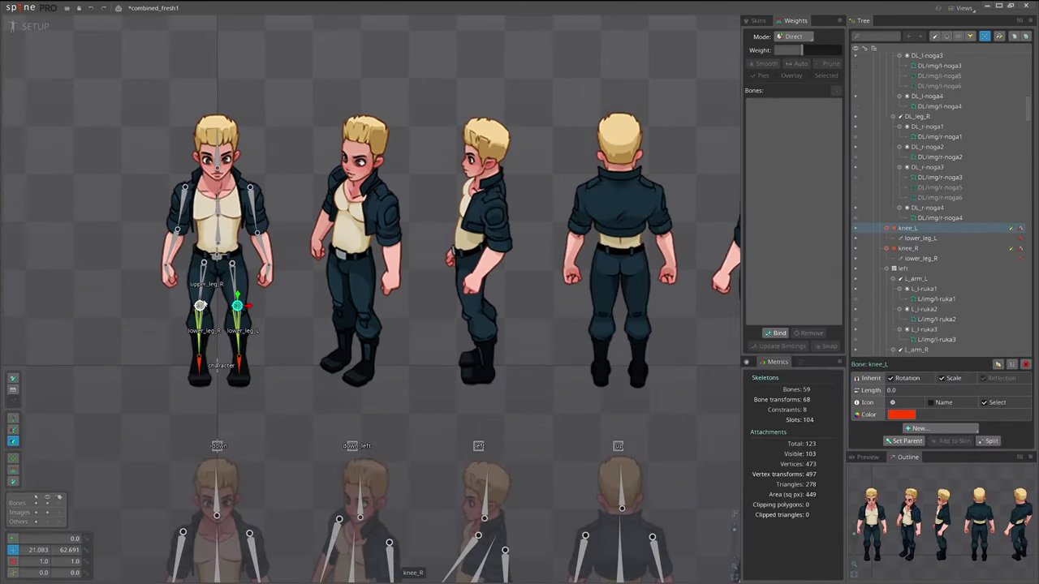
pyautogui.keyDown('ctrl'); pyautogui.click(200, 305); pyautogui.keyUp('ctrl')
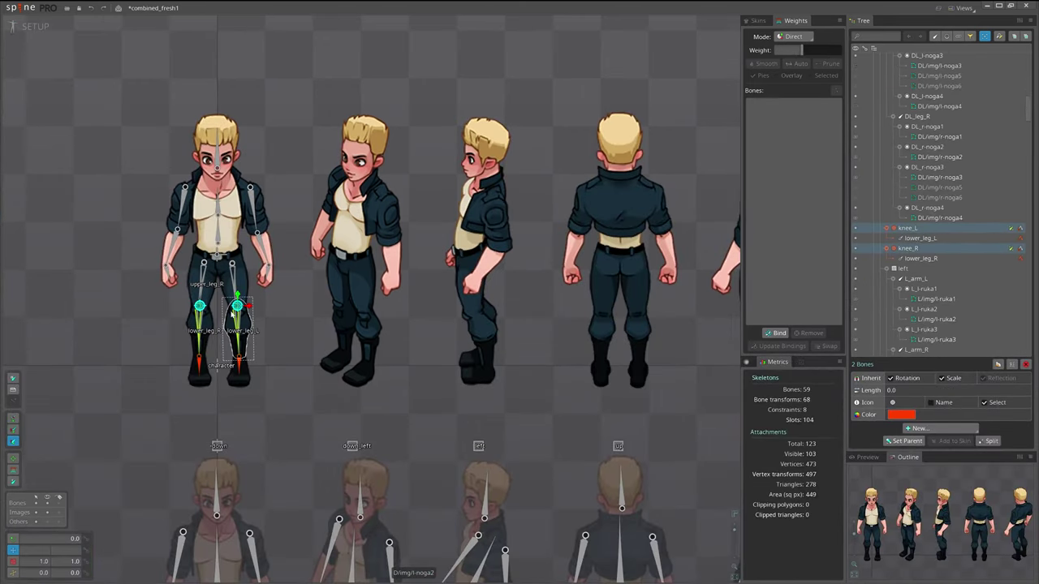
pyautogui.press('p')
pyautogui.scroll(4, 226, 365)
pyautogui.click(226, 365)
pyautogui.scroll(-4, 226, 365)
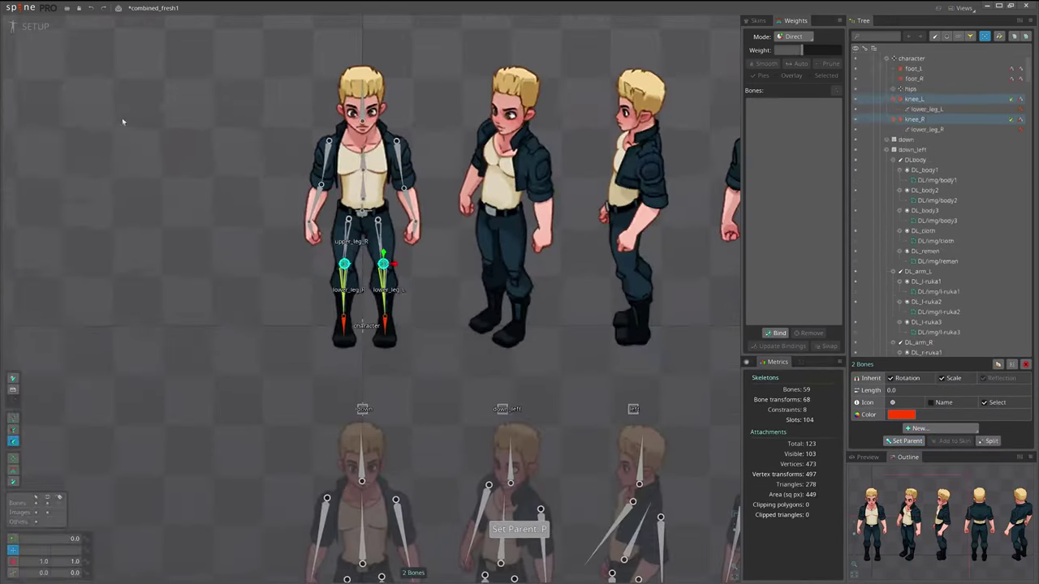
# - Return to Animate mode and translate the character bone horizontally to about X 138, over the down_left character
pyautogui.click(34, 29)
pyautogui.moveTo(369, 276); pyautogui.dragTo(301, 339)
pyautogui.click(284, 264)
pyautogui.moveTo(218, 330); pyautogui.dragTo(351, 342)
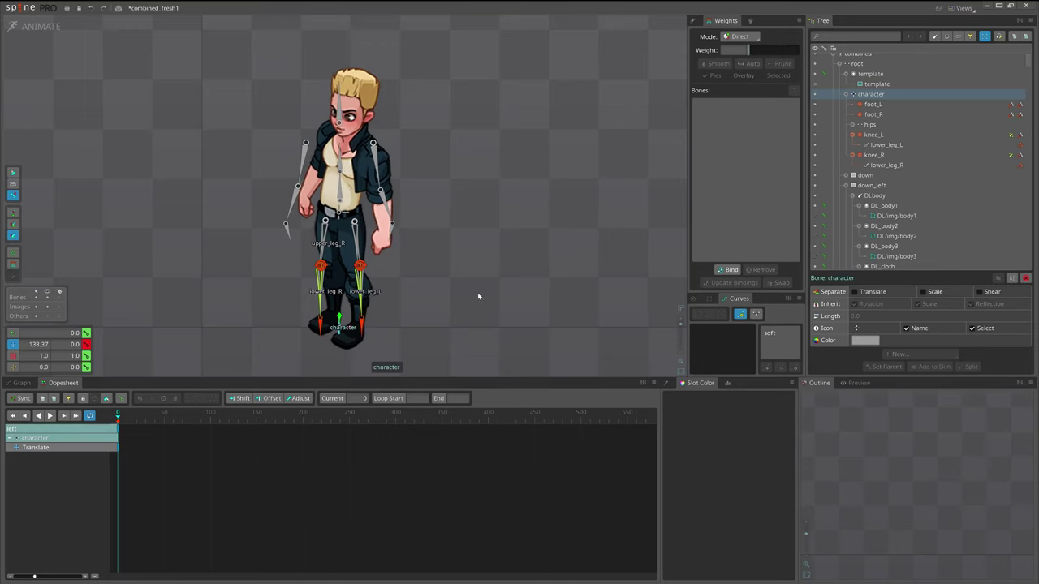
pyautogui.moveTo(454, 274); pyautogui.dragTo(443, 291)
# - Translate arm_upper_L to about X 181, Y 168 at the shoulder, and rotate the chest bone to about 74°
pyautogui.scroll(4, 390, 284)
pyautogui.moveTo(427, 156); pyautogui.dragTo(410, 267)
pyautogui.scroll(3, 372, 203)
pyautogui.click(369, 187)
pyautogui.press('c')
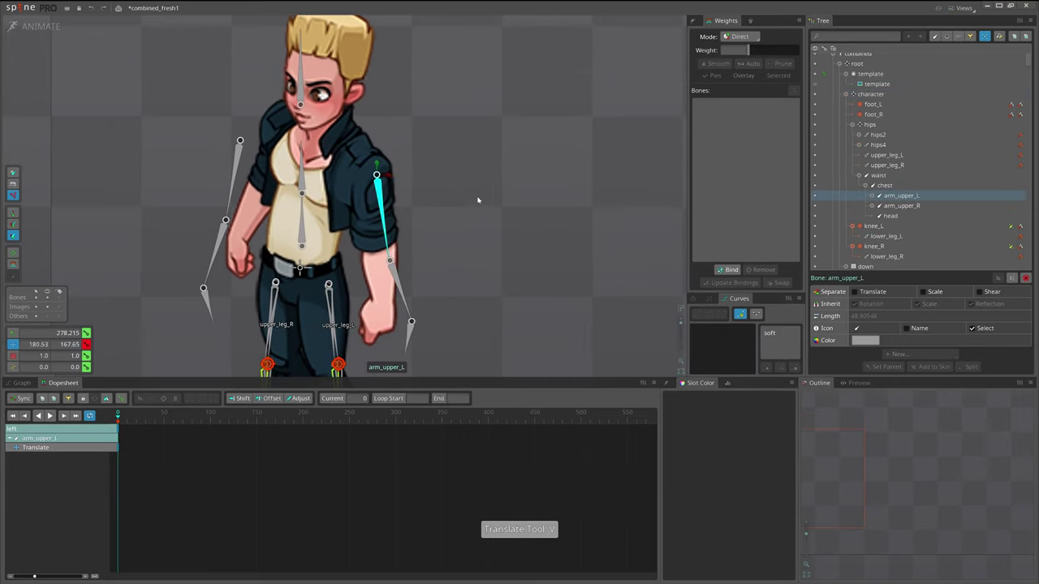
pyautogui.moveTo(511, 229); pyautogui.dragTo(510, 237)
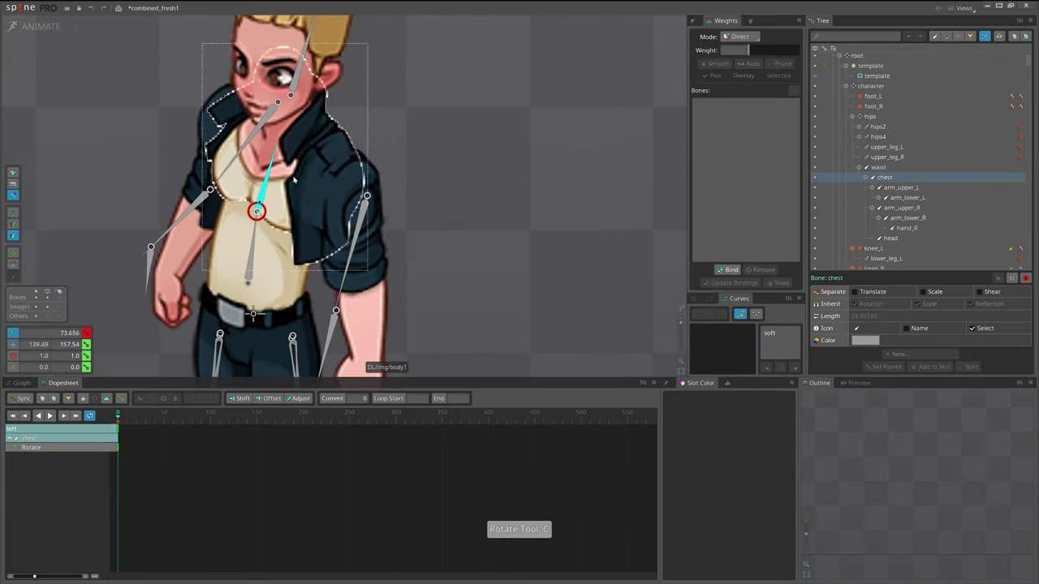
# - Pose the left arm bones along the arm image, placing hand_L at about X 184, Y 98 with about 245° rotation
pyautogui.click(358, 213)
pyautogui.moveTo(481, 195); pyautogui.dragTo(495, 97)
pyautogui.press('v')
pyautogui.press('c')
pyautogui.press('v')
pyautogui.click(402, 294)
pyautogui.moveTo(442, 284); pyautogui.dragTo(445, 280)
pyautogui.press('c')
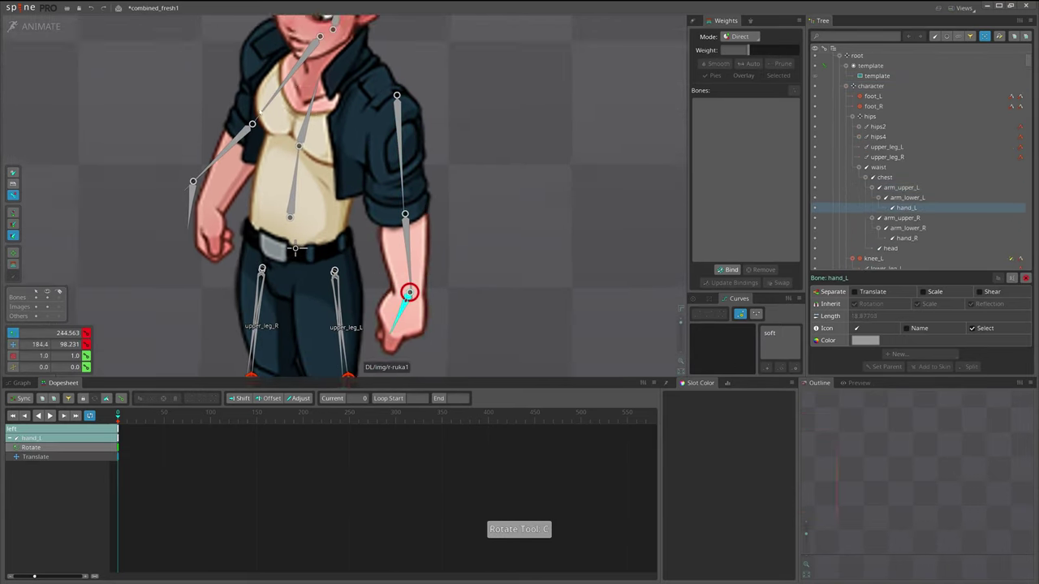
# - Align arm_upper_R with the right shoulder and rotate the head bone to about 94°
pyautogui.moveTo(487, 194); pyautogui.dragTo(488, 233)
pyautogui.click(287, 120)
pyautogui.press('v')
pyautogui.moveTo(524, 115); pyautogui.dragTo(495, 74)
pyautogui.press('c')
pyautogui.click(341, 44)
pyautogui.moveTo(451, 106); pyautogui.dragTo(471, 232)
pyautogui.moveTo(470, 231); pyautogui.dragTo(474, 186)
pyautogui.press('v')
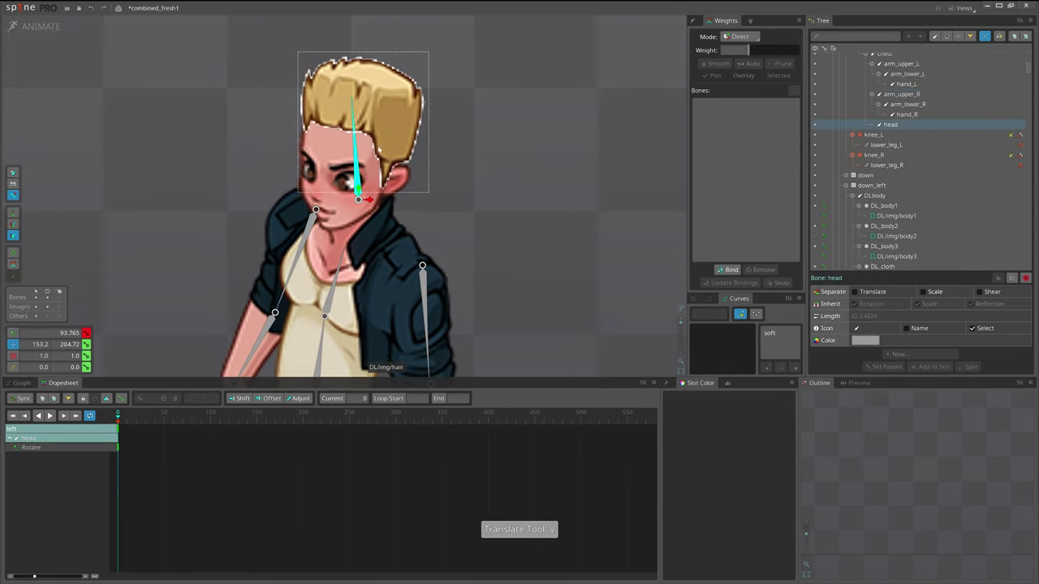
# - Select hips2 and upper_leg_L together and translate them onto the left thigh
pyautogui.moveTo(441, 357); pyautogui.dragTo(444, 158)
pyautogui.scroll(3, 444, 158)
pyautogui.click(364, 122)
pyautogui.keyDown('ctrl'); pyautogui.click(369, 154); pyautogui.keyUp('ctrl')
pyautogui.press('v')
pyautogui.moveTo(533, 162); pyautogui.dragTo(526, 164)
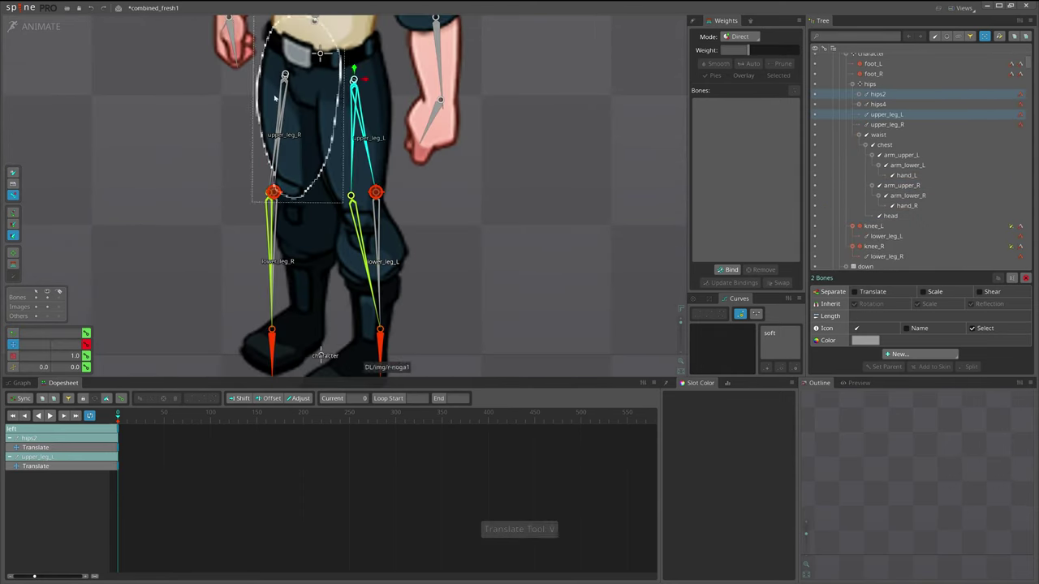
# - Select hips4 and upper_leg_R together and translate them towards the belt above the right thigh
pyautogui.click(281, 122)
pyautogui.keyDown('ctrl'); pyautogui.click(278, 154); pyautogui.keyUp('ctrl')
pyautogui.press('v')
pyautogui.moveTo(305, 151); pyautogui.dragTo(319, 124)
pyautogui.moveTo(319, 125); pyautogui.dragTo(321, 192)
pyautogui.moveTo(508, 204); pyautogui.dragTo(510, 115)
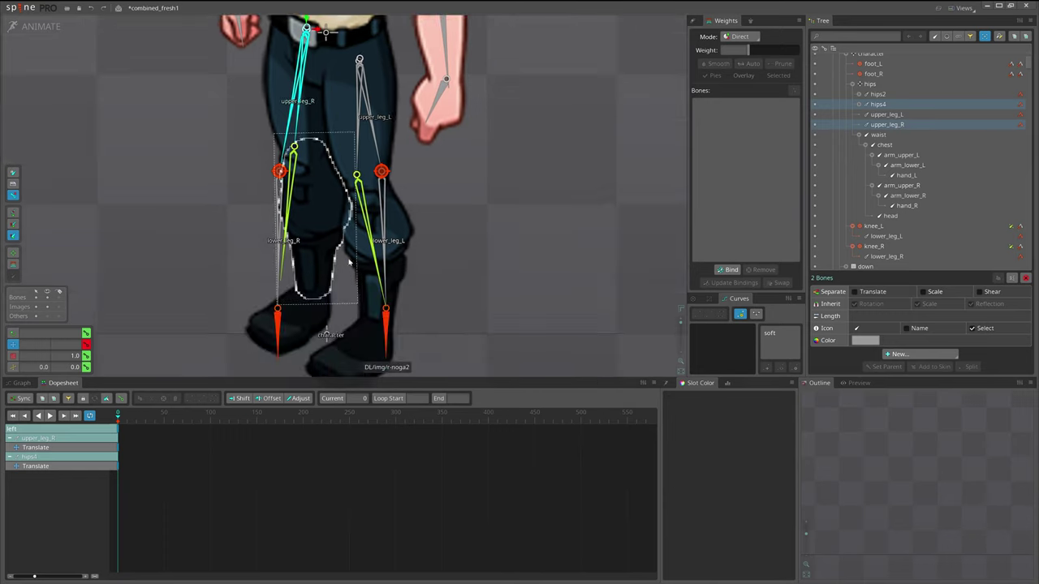
# - Translate the hips4 bone on its own to about X 126, Y 108
pyautogui.moveTo(349, 262); pyautogui.dragTo(336, 287)
pyautogui.press('space')
pyautogui.click(291, 110)
pyautogui.moveTo(490, 182); pyautogui.dragTo(478, 209)
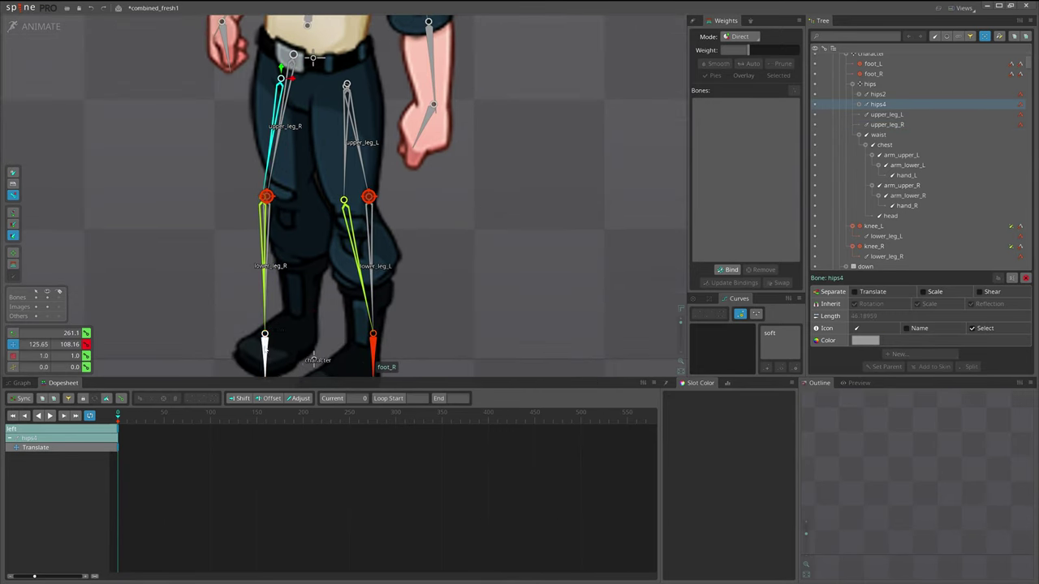
# - Rotate and translate the foot_R bone to line up with the right boot
pyautogui.click(265, 353)
pyautogui.moveTo(356, 330); pyautogui.dragTo(393, 309)
pyautogui.press('c')
pyautogui.moveTo(394, 308); pyautogui.dragTo(374, 401)
pyautogui.press('v')
pyautogui.moveTo(375, 354); pyautogui.dragTo(374, 361)
# - Translate hips4 to about X 128, Y 114, and move knee_R onto the right knee
pyautogui.click(266, 122)
pyautogui.moveTo(501, 197)
pyautogui.mouseDown()
pyautogui.moveTo(509, 183)
pyautogui.moveTo(485, 207)
pyautogui.mouseUp()
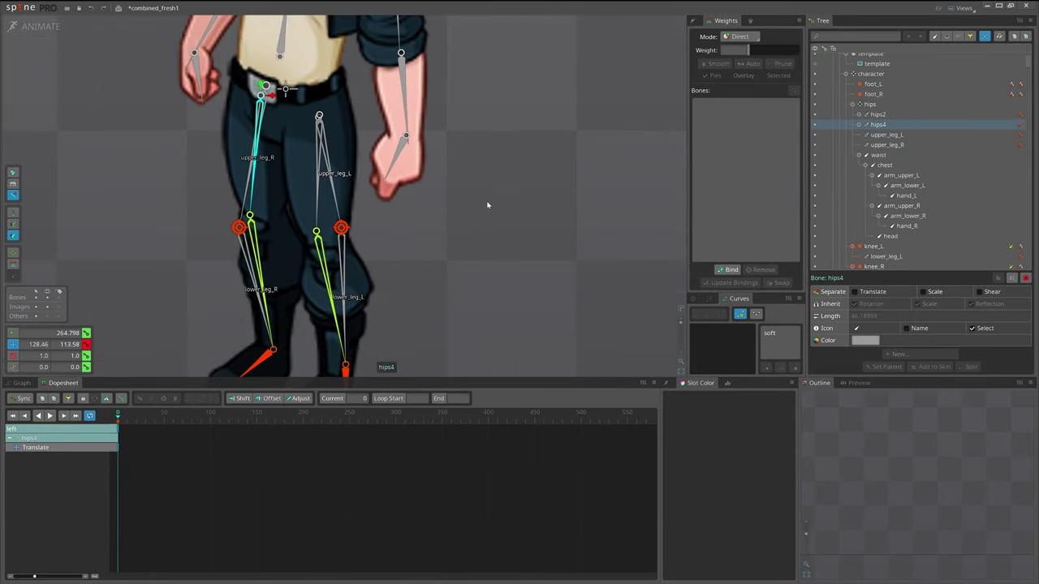
pyautogui.moveTo(255, 228); pyautogui.dragTo(252, 230)
pyautogui.press('space')
pyautogui.click(239, 228)
pyautogui.moveTo(492, 245)
pyautogui.mouseDown()
pyautogui.moveTo(520, 232)
pyautogui.moveTo(505, 233)
pyautogui.mouseUp()
# - Translate upper_leg_R to about X 130, Y 117 and fine-tune the position of knee_R
pyautogui.click(256, 155)
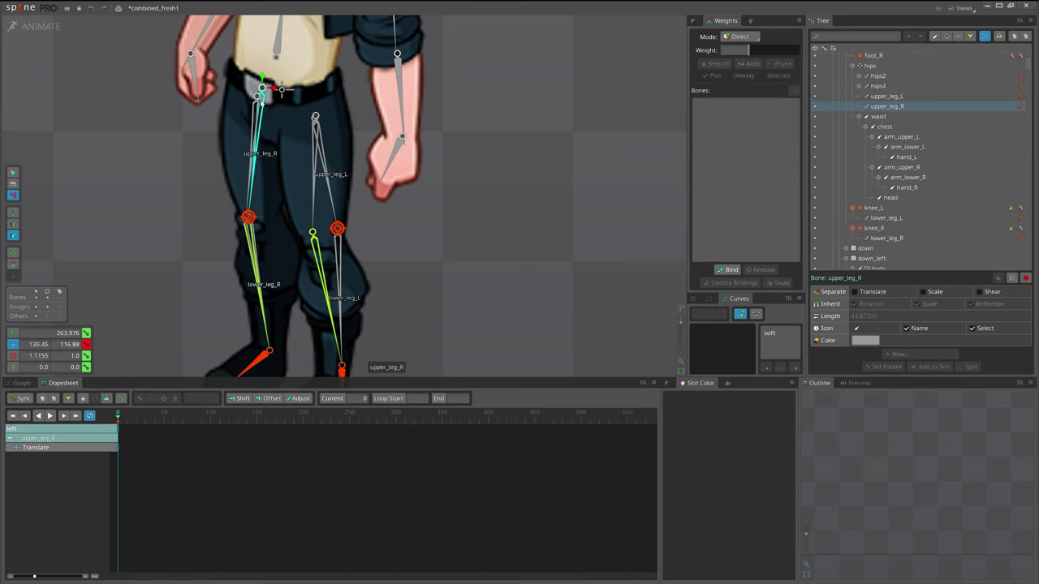
pyautogui.moveTo(254, 208); pyautogui.dragTo(252, 217)
pyautogui.click(250, 217)
# - Translate hips2 to about X 151, Y 106, and rotate and place foot_L along the left boot
pyautogui.moveTo(341, 213); pyautogui.dragTo(293, 195)
pyautogui.click(265, 154)
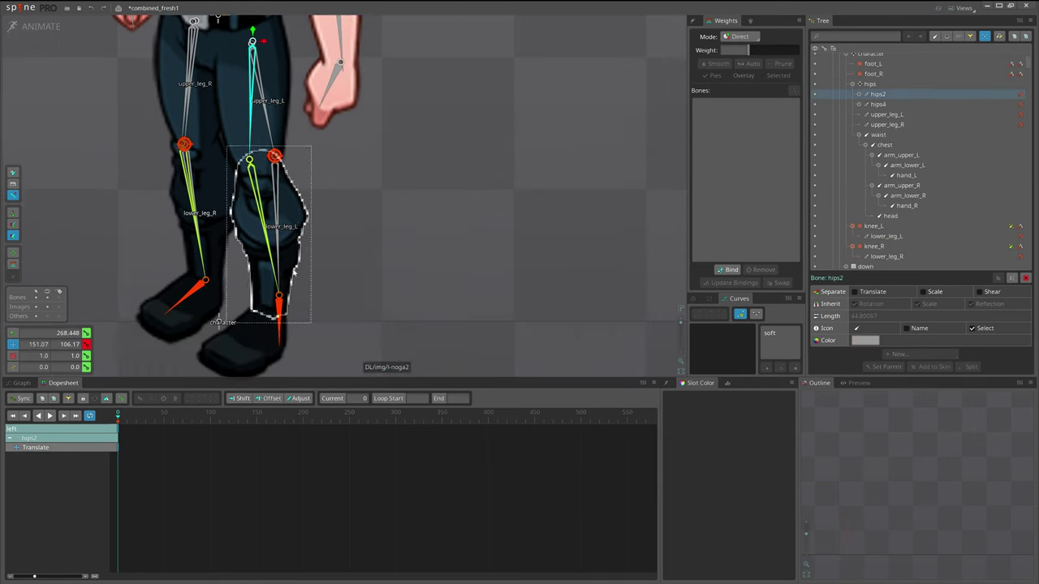
pyautogui.press('space')
pyautogui.click(279, 317)
pyautogui.moveTo(389, 276); pyautogui.dragTo(382, 301)
pyautogui.press('c')
pyautogui.moveTo(381, 301); pyautogui.dragTo(377, 349)
pyautogui.press('v')
pyautogui.moveTo(403, 293); pyautogui.dragTo(410, 331)
# - Translate hips2 to about X 151, Y 100, and align upper_leg_L and knee_L with the left leg
pyautogui.click(258, 83)
pyautogui.moveTo(399, 164); pyautogui.dragTo(399, 181)
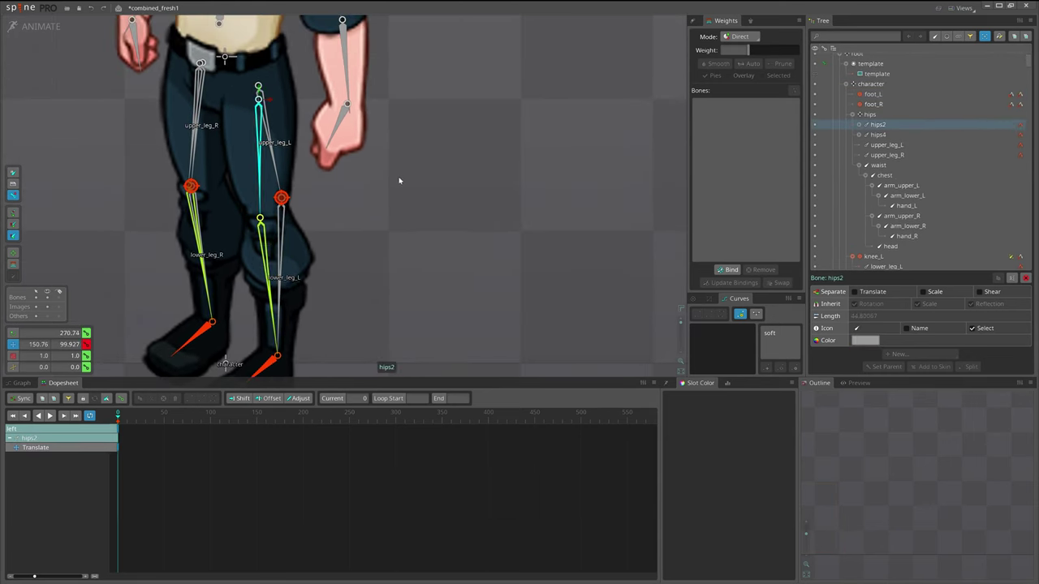
pyautogui.moveTo(281, 201); pyautogui.dragTo(266, 225)
pyautogui.click(259, 97)
pyautogui.scroll(-3, 341, 191)
pyautogui.moveTo(394, 212); pyautogui.dragTo(395, 220)
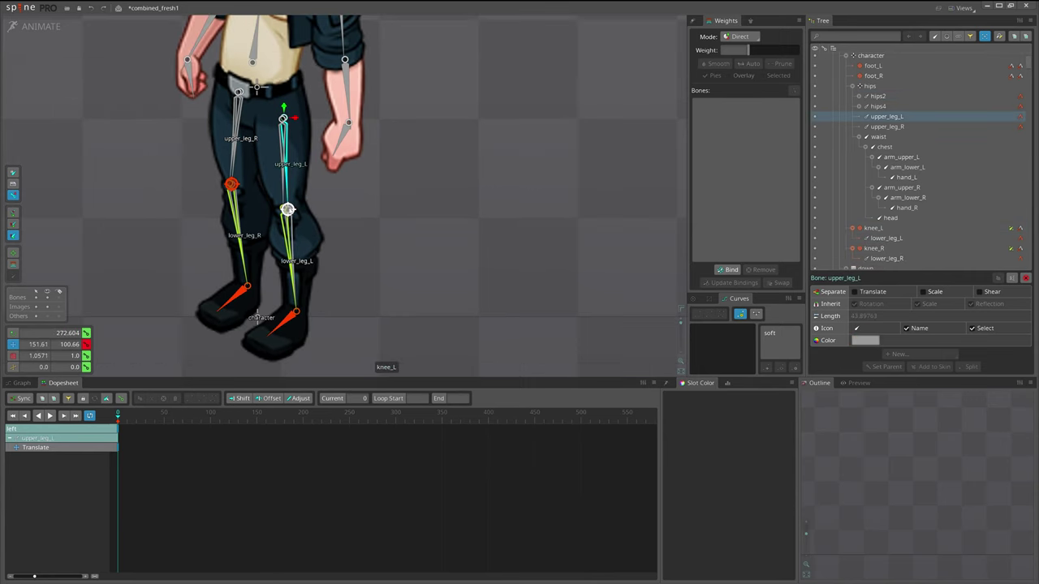
# - Fine-tune knee_L and place upper_leg_L at about X 152, Y 101, with the hips helper bones hidden
pyautogui.click(287, 211)
pyautogui.moveTo(437, 269); pyautogui.dragTo(434, 268)
pyautogui.scroll(3, 329, 203)
pyautogui.moveTo(392, 162); pyautogui.dragTo(390, 193)
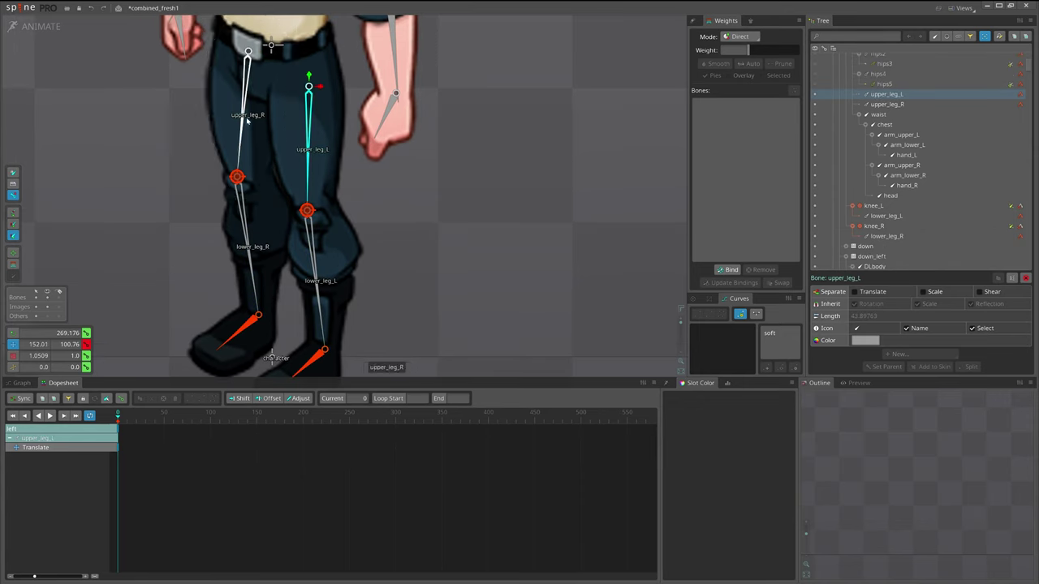
# - Bind the down_left l-noga1 mesh to upper_leg_L and the l-noga2 mesh to lower_leg_L
pyautogui.scroll(-3, 397, 183)
pyautogui.moveTo(399, 183); pyautogui.dragTo(382, 222)
pyautogui.press('space')
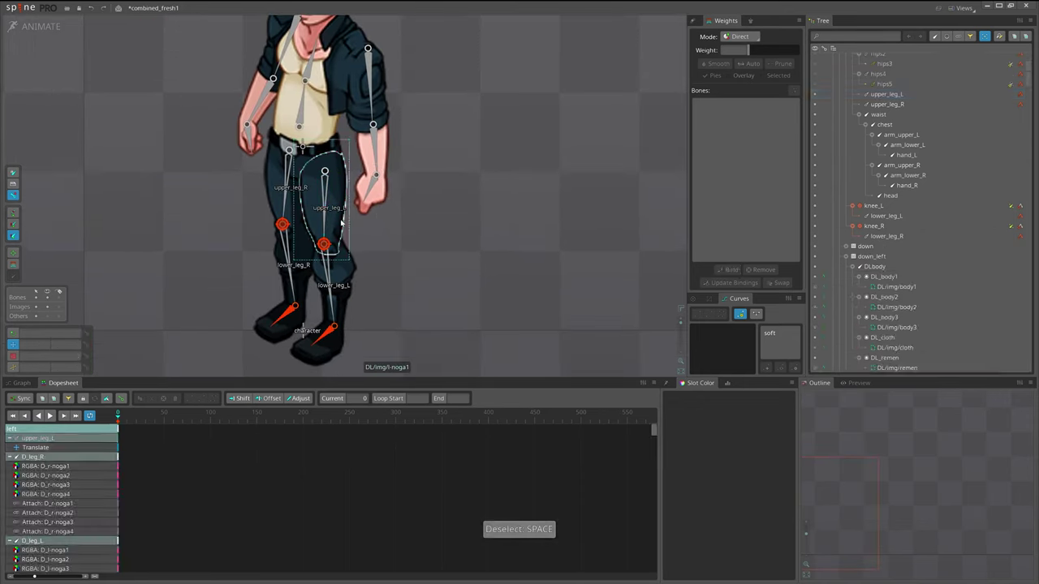
pyautogui.click(344, 213)
pyautogui.moveTo(454, 221); pyautogui.dragTo(472, 241)
pyautogui.scroll(2, 472, 241)
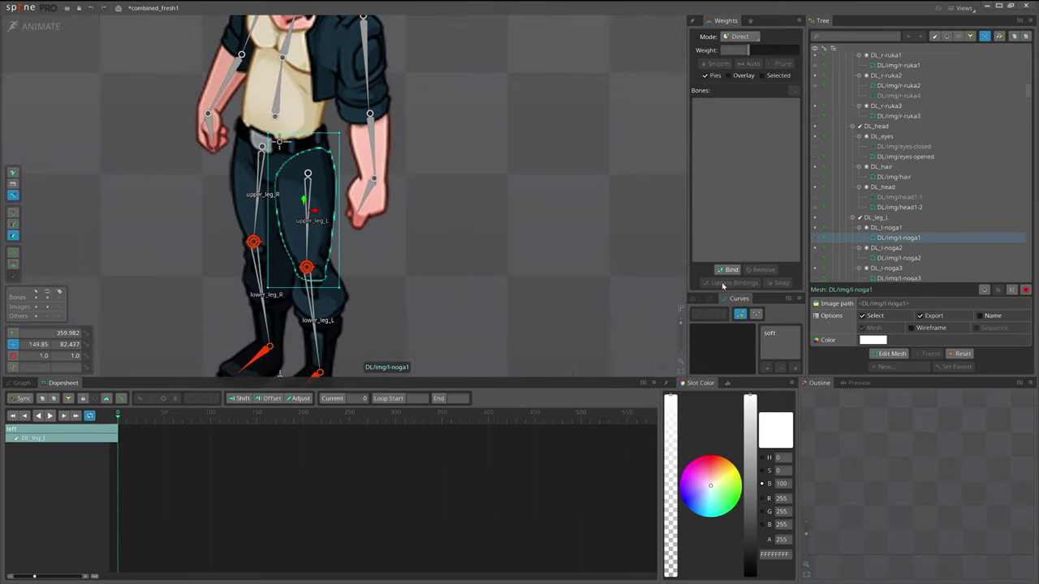
pyautogui.hotkey('shift', 'b')
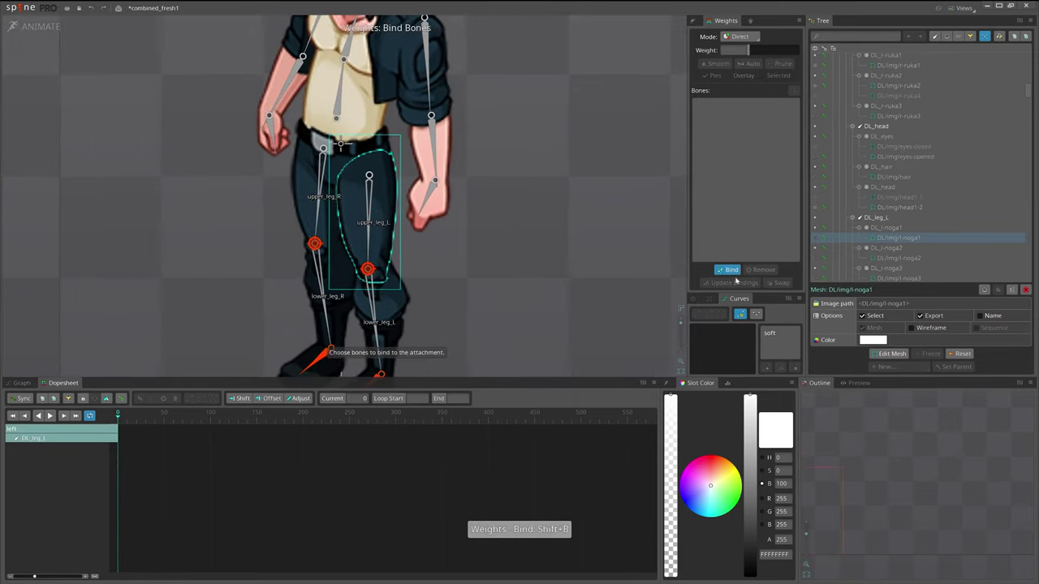
pyautogui.scroll(3, 334, 234)
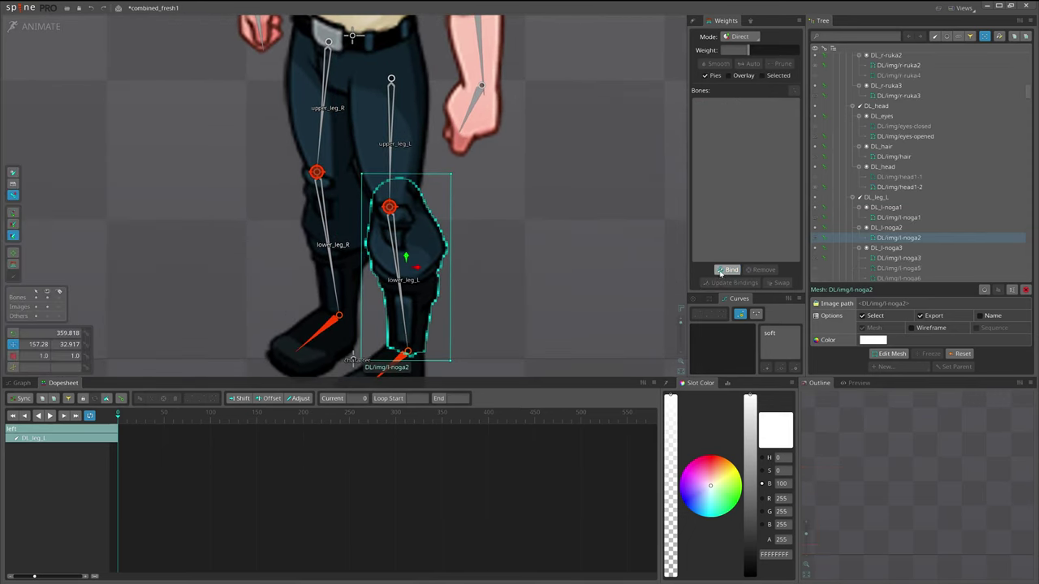
pyautogui.click(727, 269)
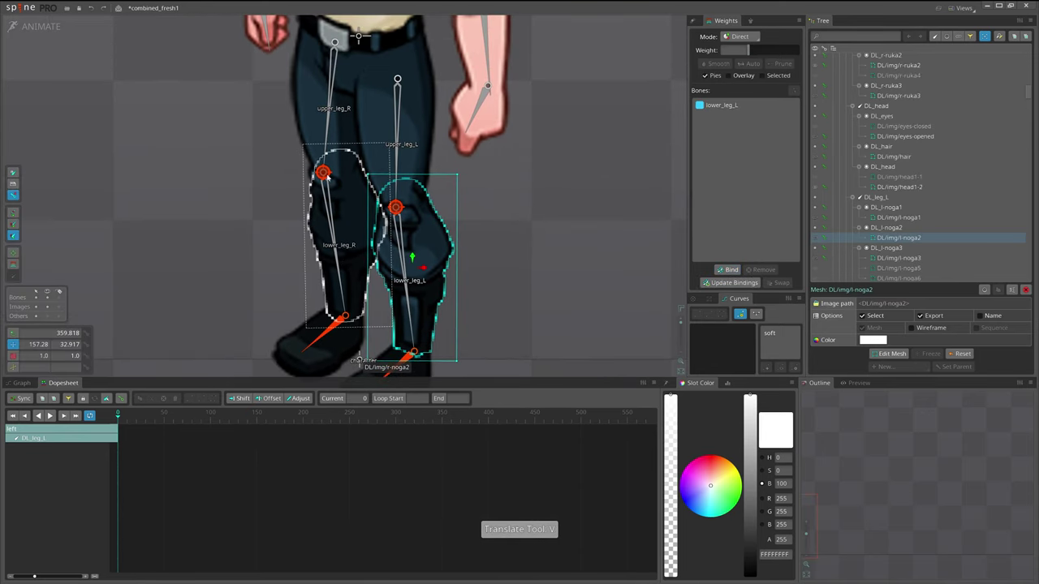
# - Translate knee_R to about X 128, Y 68, and bind r-noga2 to lower_leg_R and r-noga1 to upper_leg_R
pyautogui.press('v')
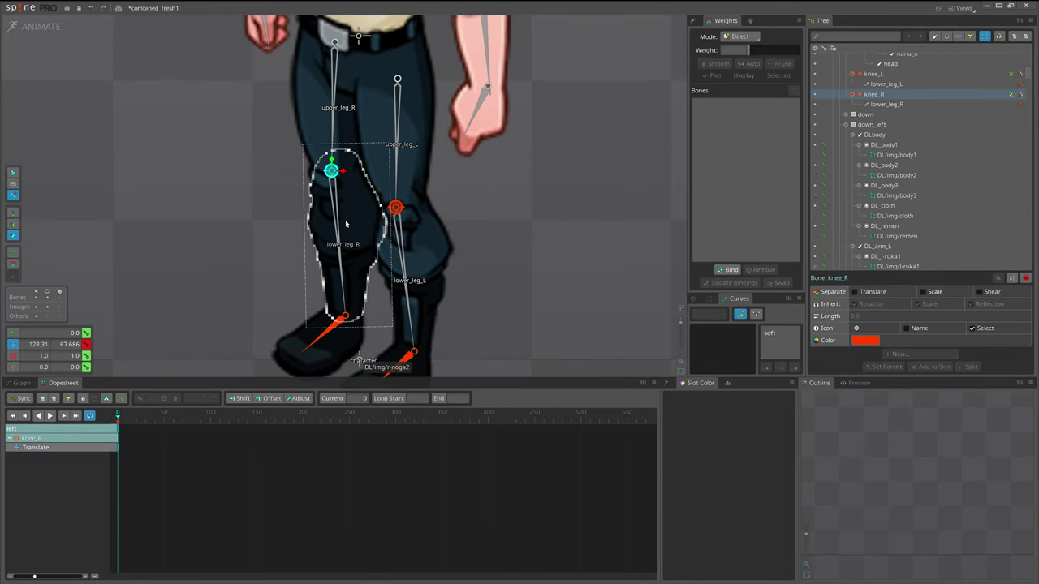
pyautogui.click(346, 224)
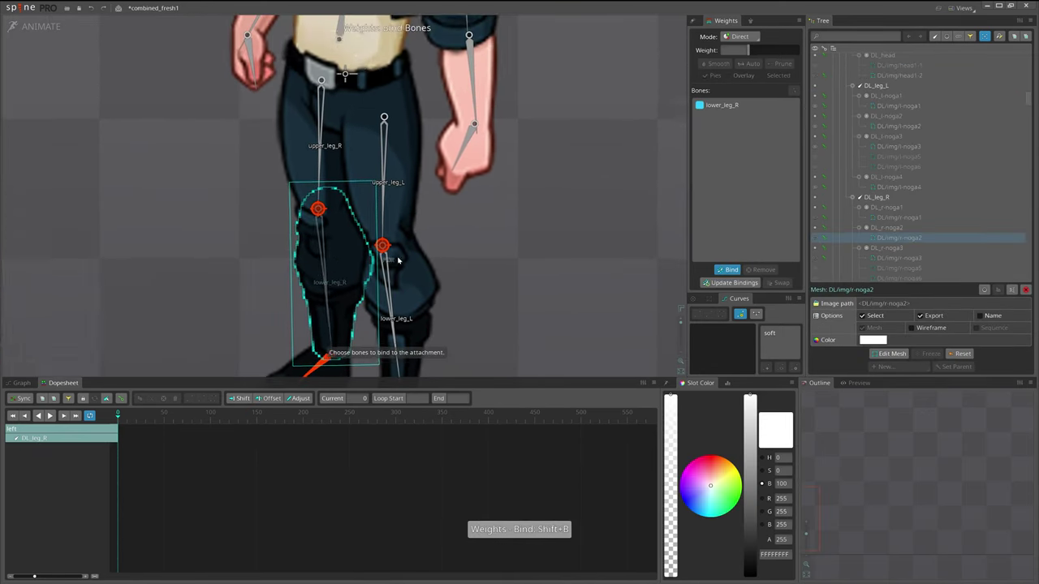
pyautogui.click(335, 165)
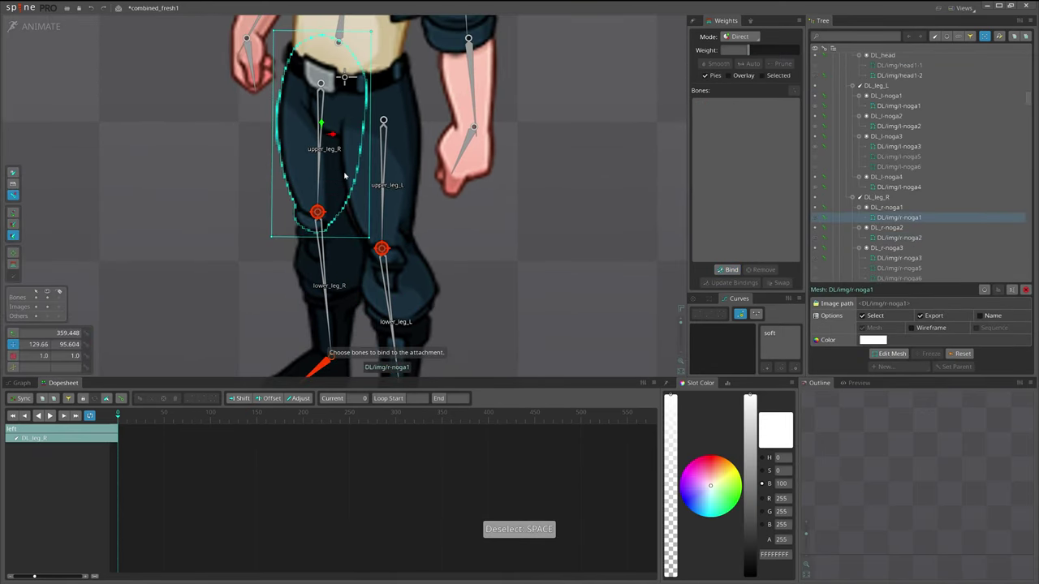
pyautogui.hotkey('shift', 'b')
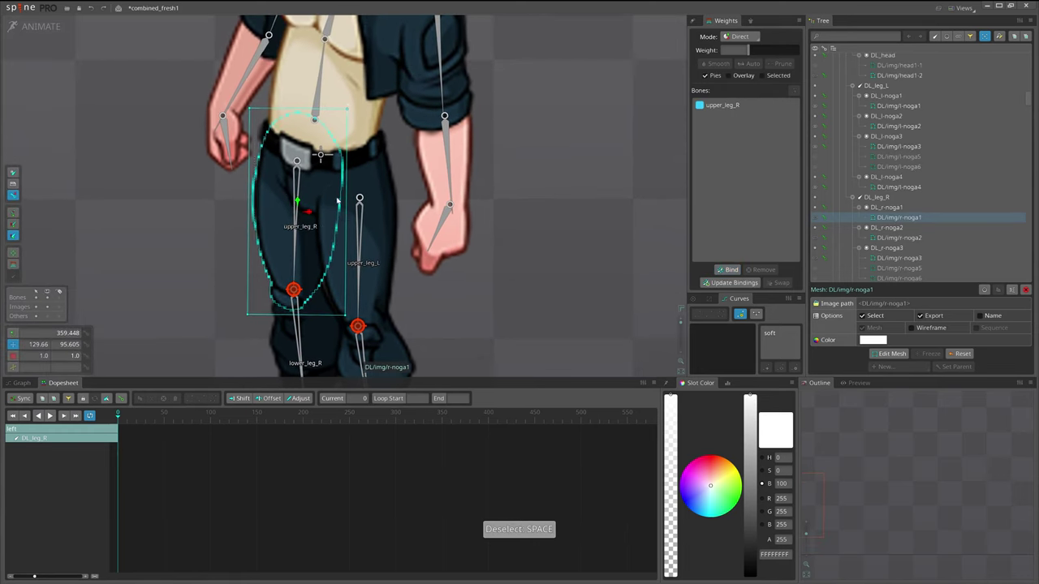
# - Bind the body2 mesh to chest, hips and waist, and adjust the hips weights around its lower vertices
pyautogui.click(323, 159)
pyautogui.hotkey('shift', 'b')
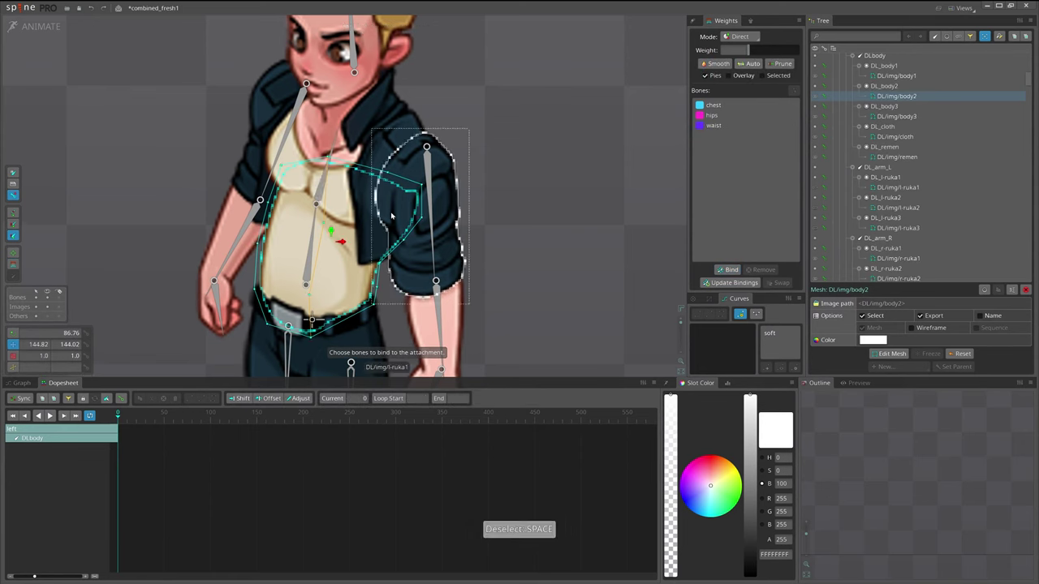
pyautogui.press('space')
pyautogui.moveTo(239, 278); pyautogui.dragTo(381, 349)
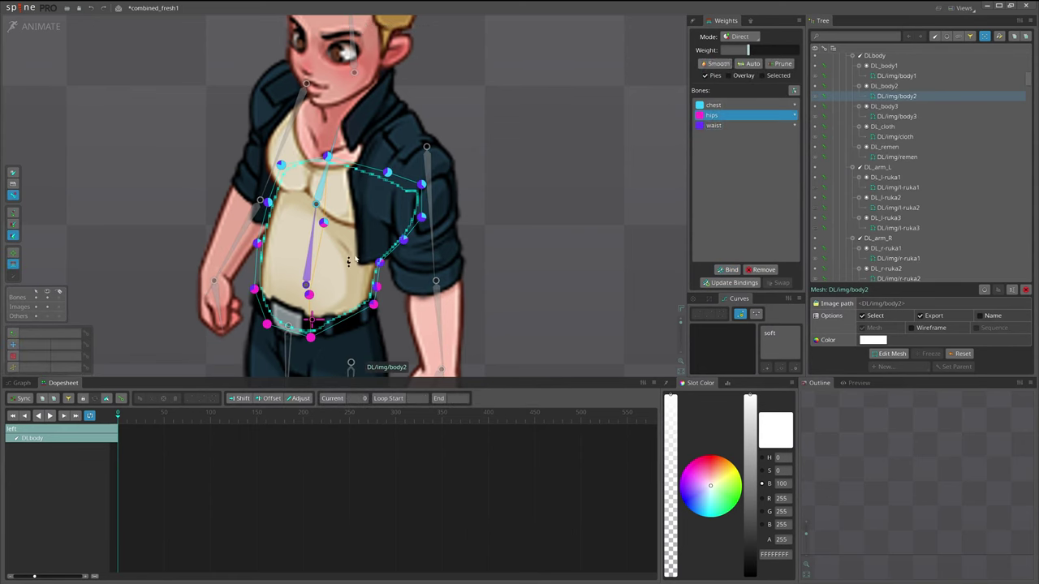
# - Bind the right arm meshes, including r-ruka1, to the right arm bones and undo the trial head rotation
pyautogui.hotkey('shift', 'b')
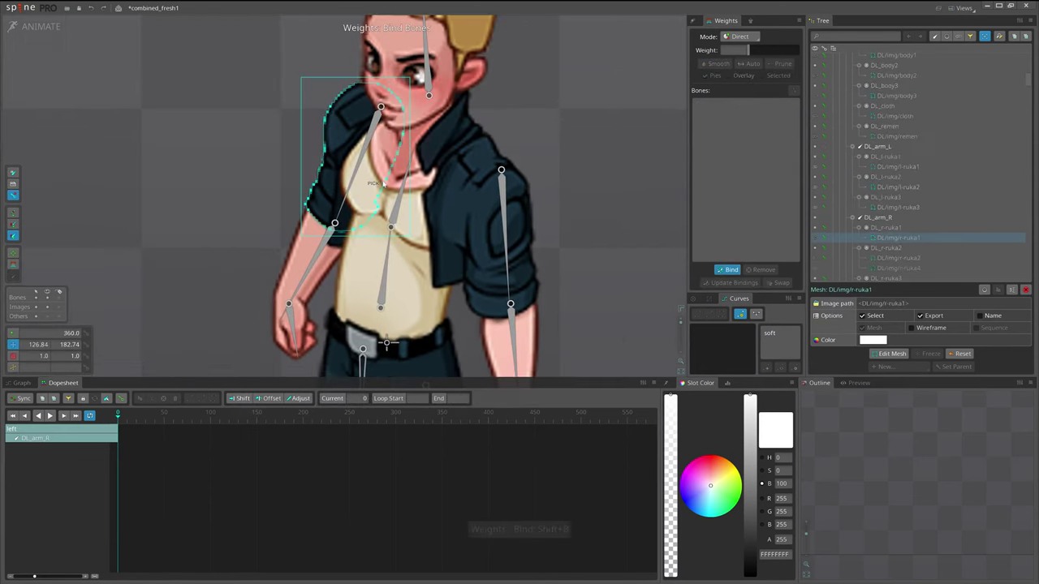
pyautogui.click(309, 259)
pyautogui.click(297, 331)
pyautogui.hotkey('ctrl', 'z')
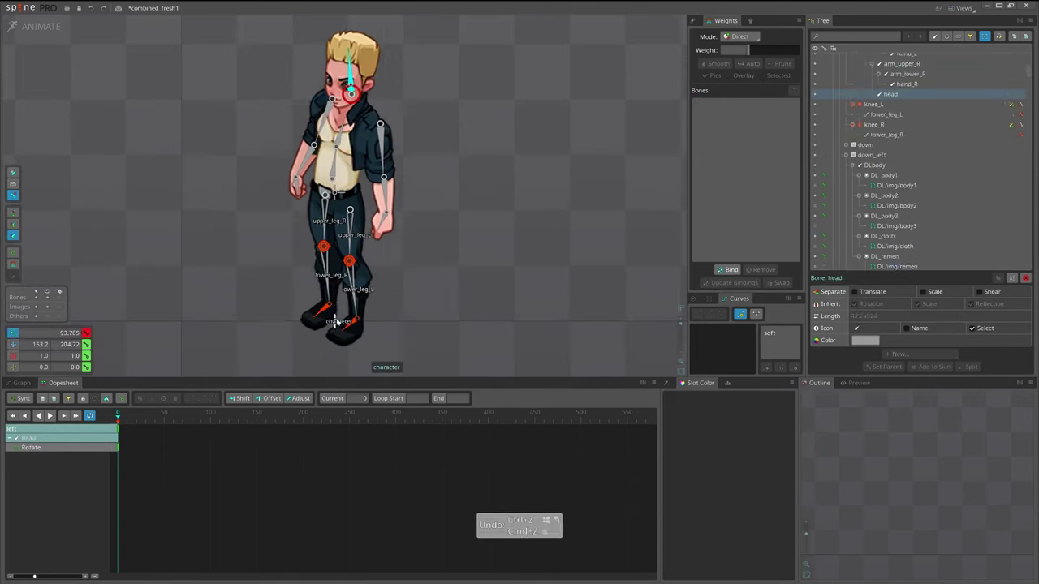
# - Bind the left heel mesh l-noga4 to foot_L
pyautogui.click(337, 322)
pyautogui.hotkey('shift', 'b')
pyautogui.scroll(5, 324, 317)
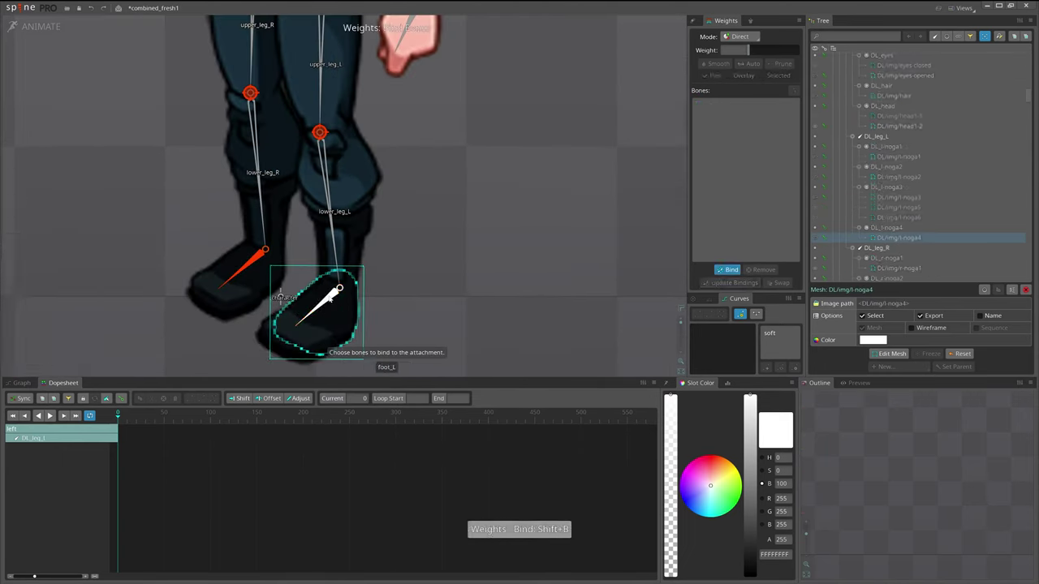
pyautogui.click(330, 301)
# - Bind the right foot meshes, the heel and the r-noga3 toe, to foot_R
pyautogui.press('Escape')
pyautogui.click(302, 258)
pyautogui.hotkey('shift', 'b')
pyautogui.click(304, 250)
pyautogui.click(278, 289)
pyautogui.hotkey('shift', 'b')
pyautogui.click(294, 263)
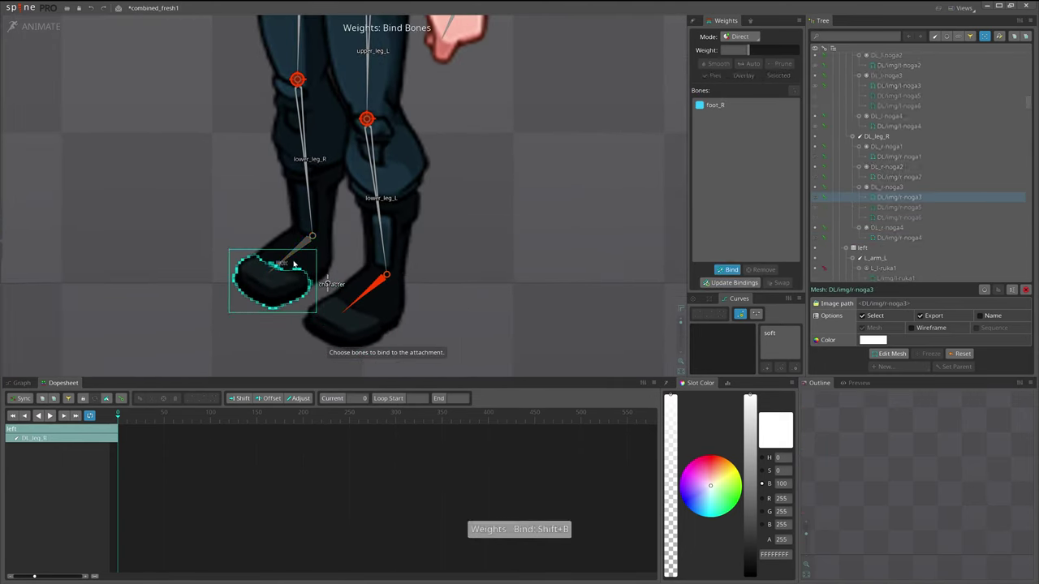
# - Undo the trial bone movements to restore the down_left pose and save the project
pyautogui.hotkey('ctrl', 'z')
pyautogui.hotkey('ctrl', 'z')
pyautogui.hotkey('ctrl', 'z')
pyautogui.hotkey('ctrl', 'z')
pyautogui.hotkey('ctrl', 'z')
pyautogui.hotkey('ctrl', 'z')
pyautogui.hotkey('ctrl', 'z')
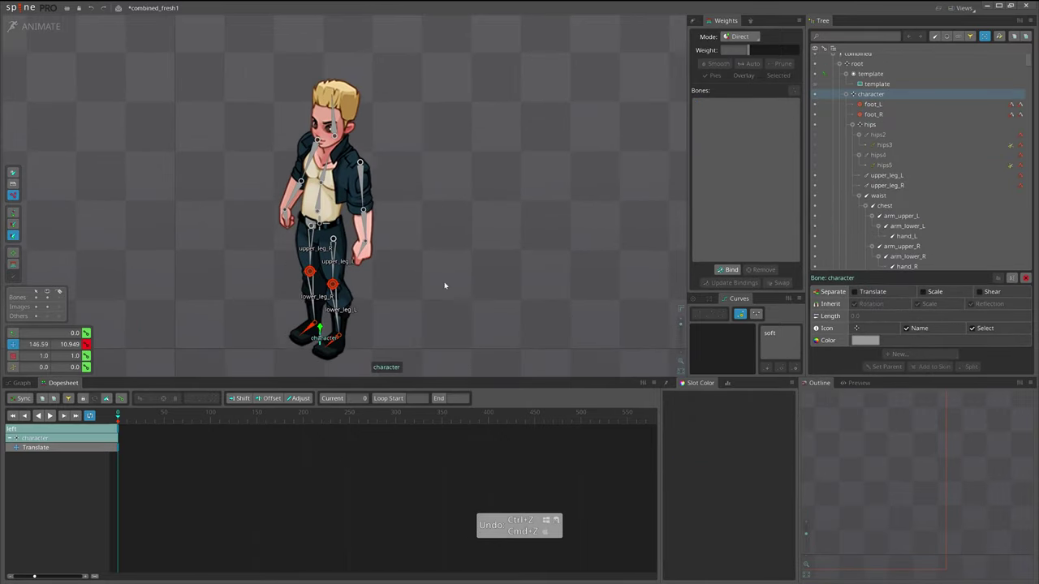
pyautogui.hotkey('ctrl', 's')
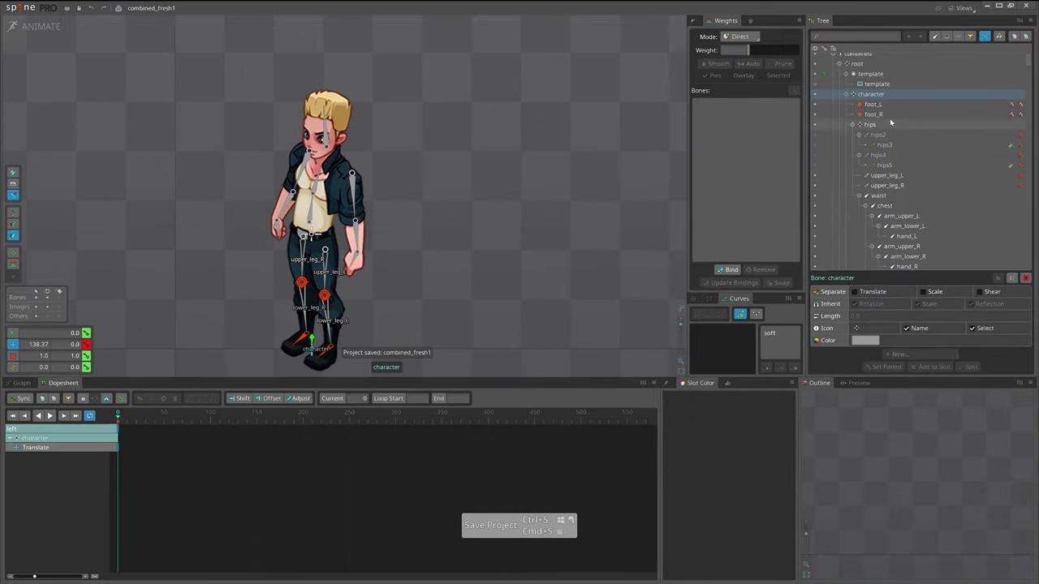
# - Switch the DL_eyes slot from the open eyes to the eyes-closed image
pyautogui.scroll(3, 325, 124)
pyautogui.click(313, 145)
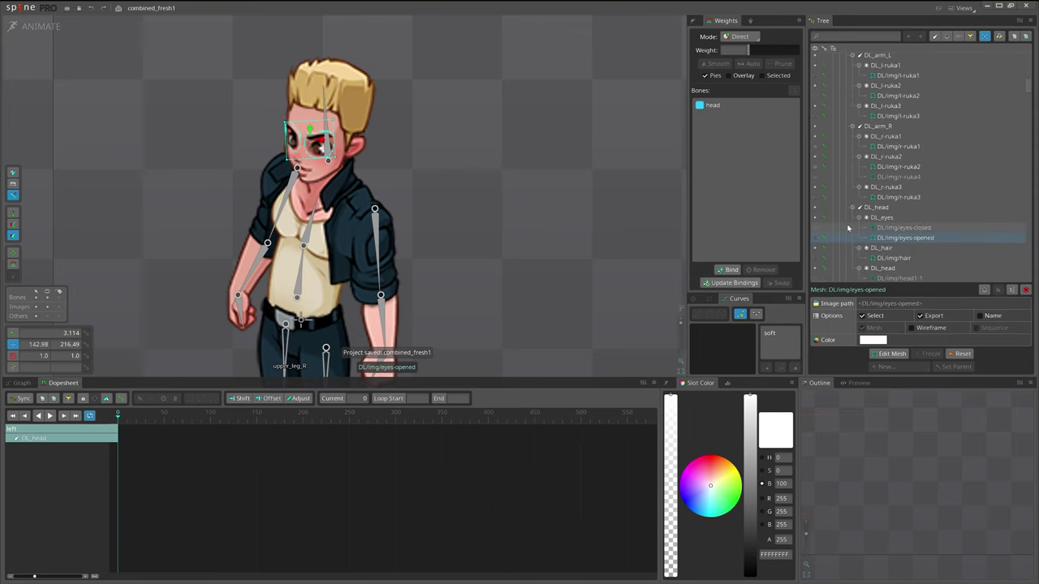
pyautogui.click(814, 229)
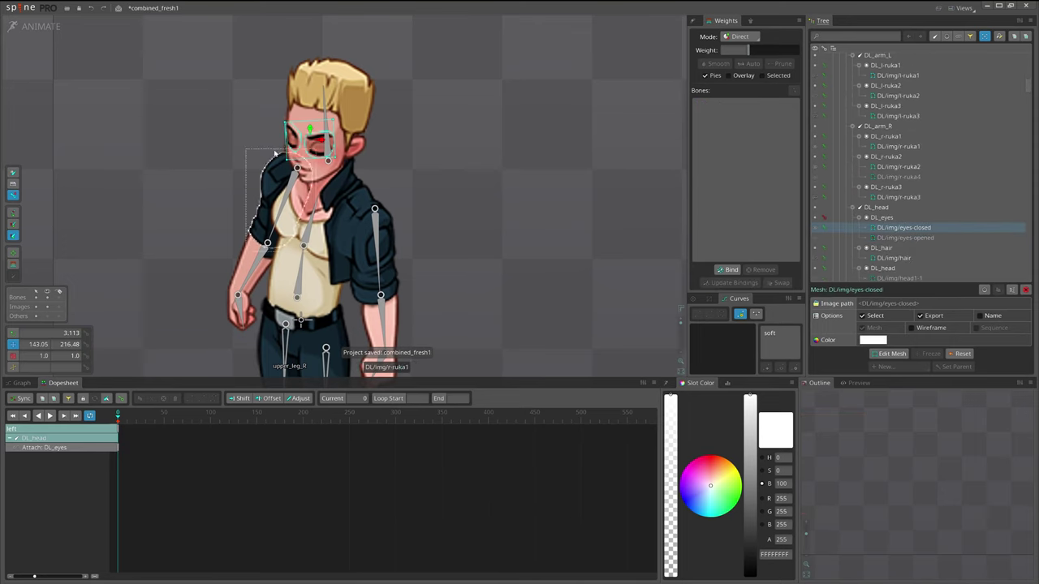
# - Switch the right hand slot DL_r-ruka2 to the r-ruka4 image and bind that mesh to hand_R
pyautogui.moveTo(529, 296); pyautogui.dragTo(527, 236)
pyautogui.moveTo(445, 305); pyautogui.dragTo(459, 252)
pyautogui.click(395, 260)
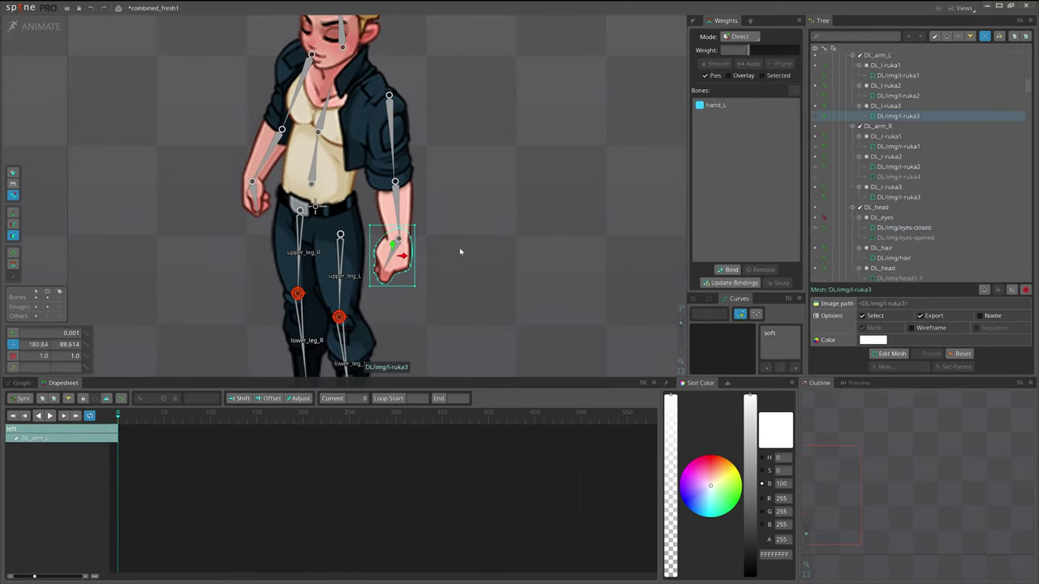
pyautogui.click(254, 193)
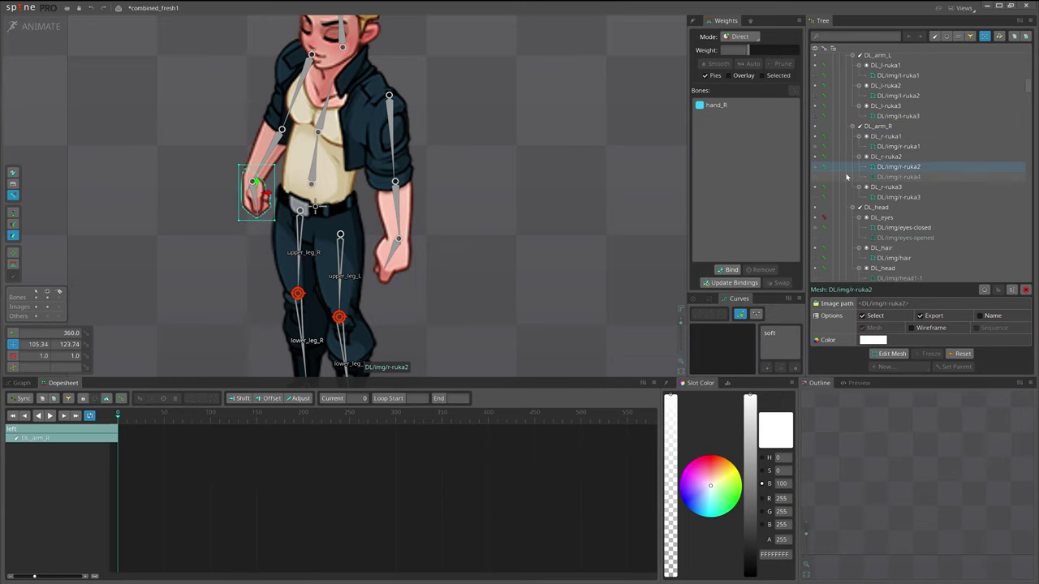
pyautogui.click(816, 177)
pyautogui.moveTo(429, 216); pyautogui.dragTo(441, 256)
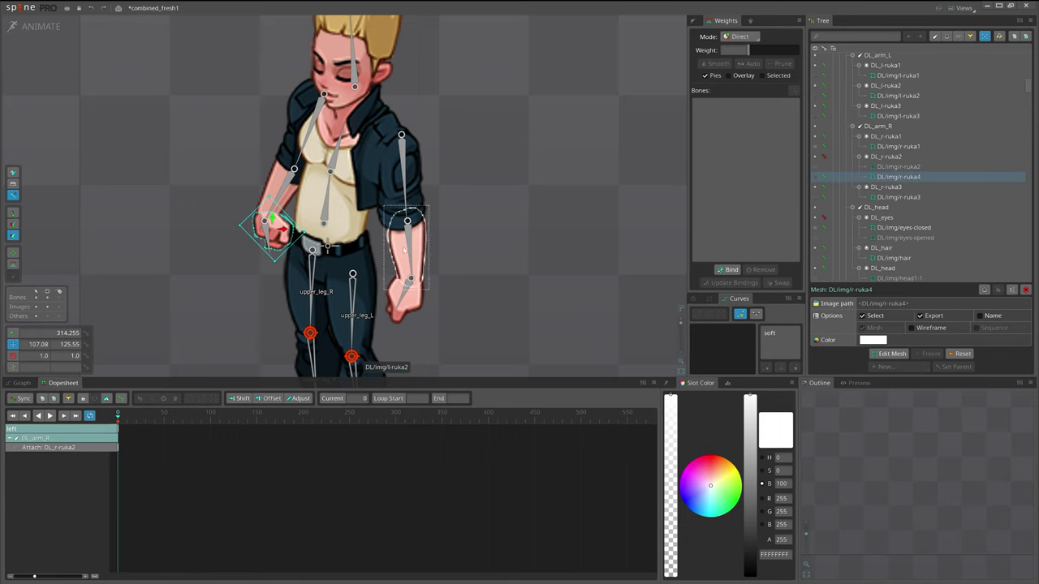
pyautogui.scroll(2, 404, 251)
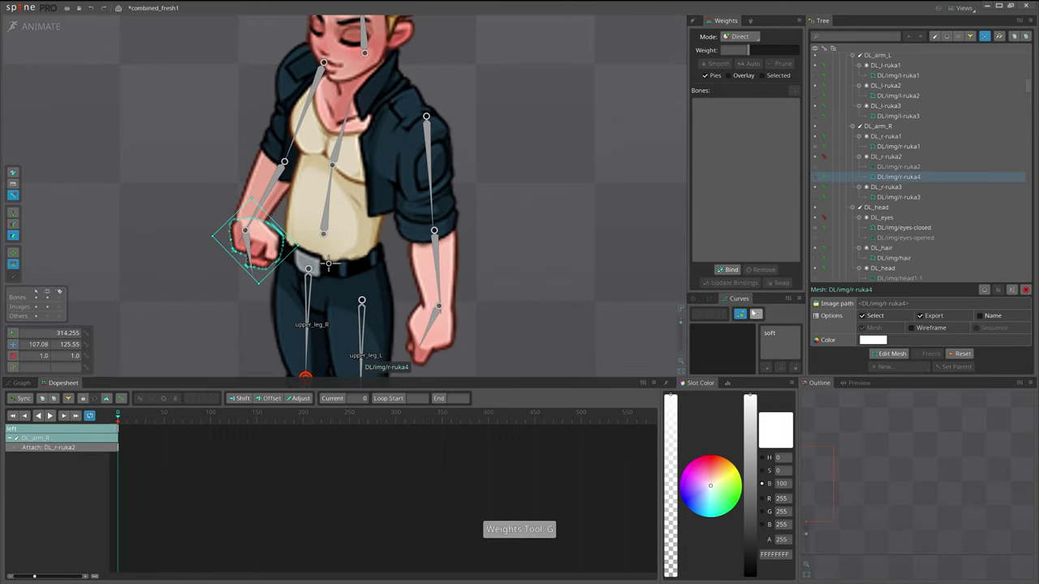
pyautogui.click(733, 271)
pyautogui.click(248, 250)
pyautogui.press('space')
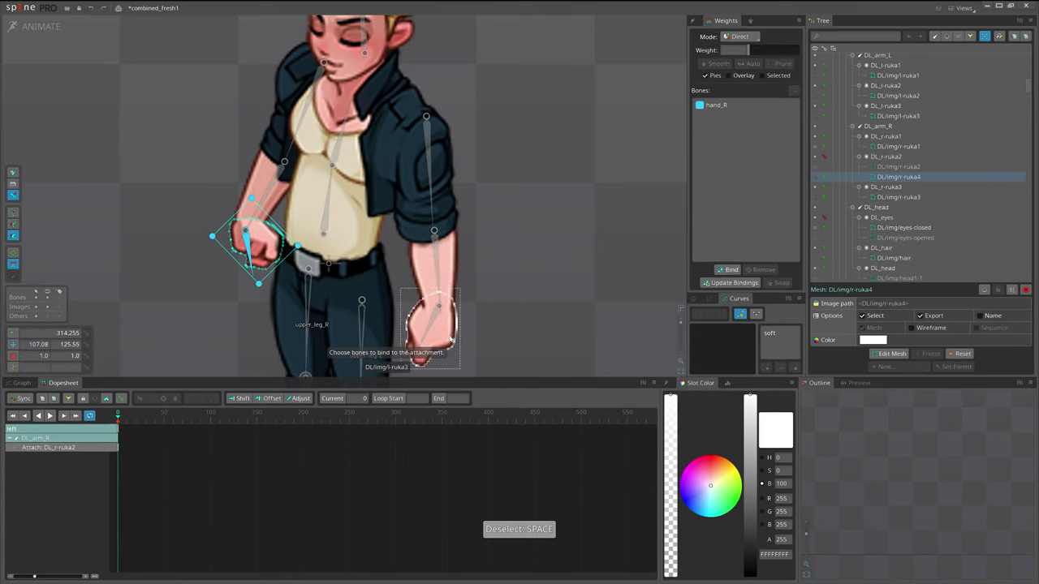
# - Bind the eyes-closed mesh to the head bone
pyautogui.moveTo(410, 138); pyautogui.dragTo(415, 230)
pyautogui.click(356, 122)
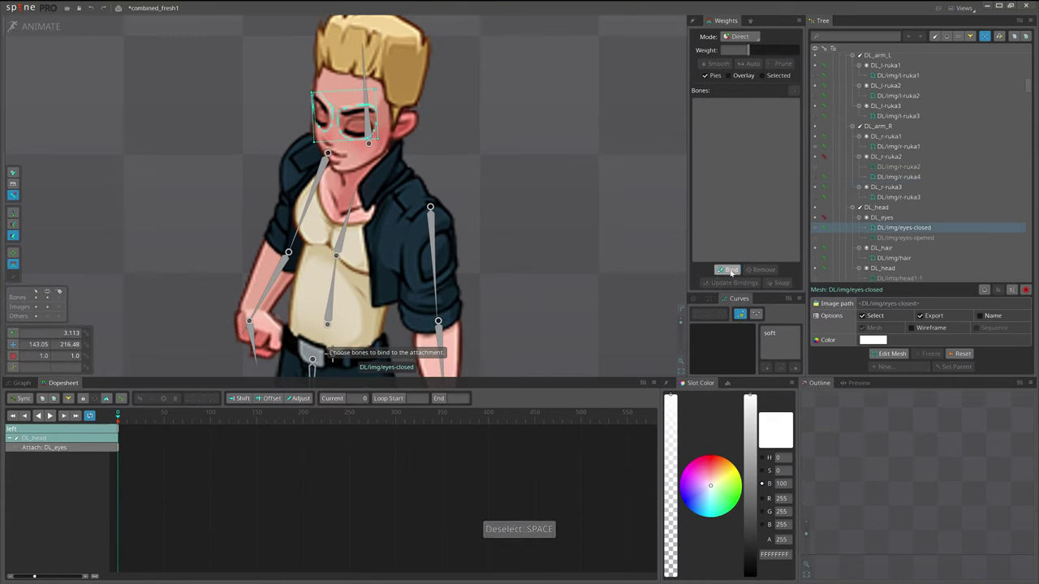
pyautogui.click(730, 270)
pyautogui.click(728, 269)
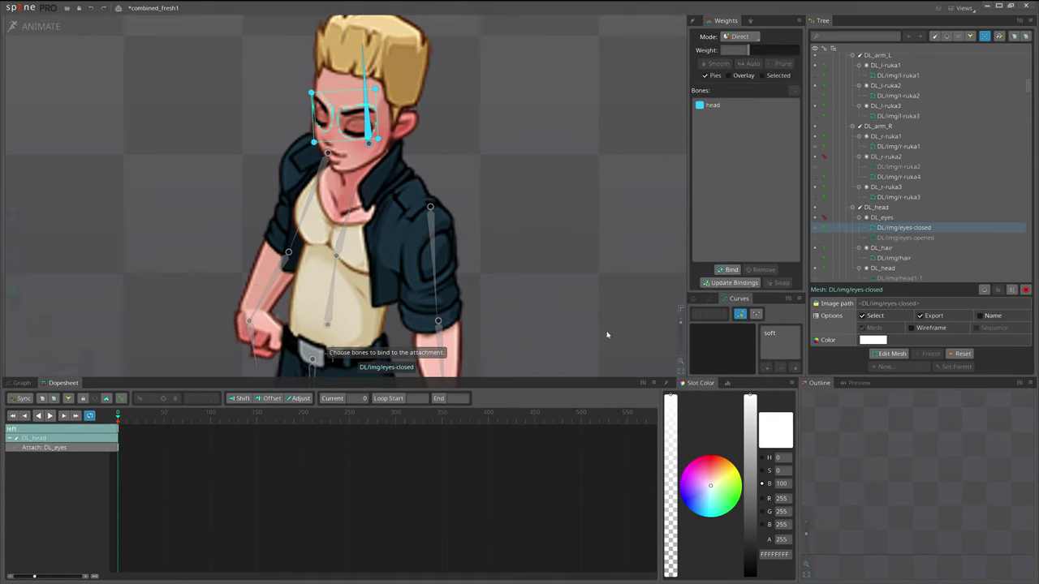
# - Show r-noga6 as the right foot image and select the left toe mesh l-noga3
pyautogui.moveTo(471, 355); pyautogui.dragTo(443, 137)
pyautogui.moveTo(393, 325); pyautogui.dragTo(478, 124)
pyautogui.scroll(5, 406, 236)
pyautogui.click(403, 235)
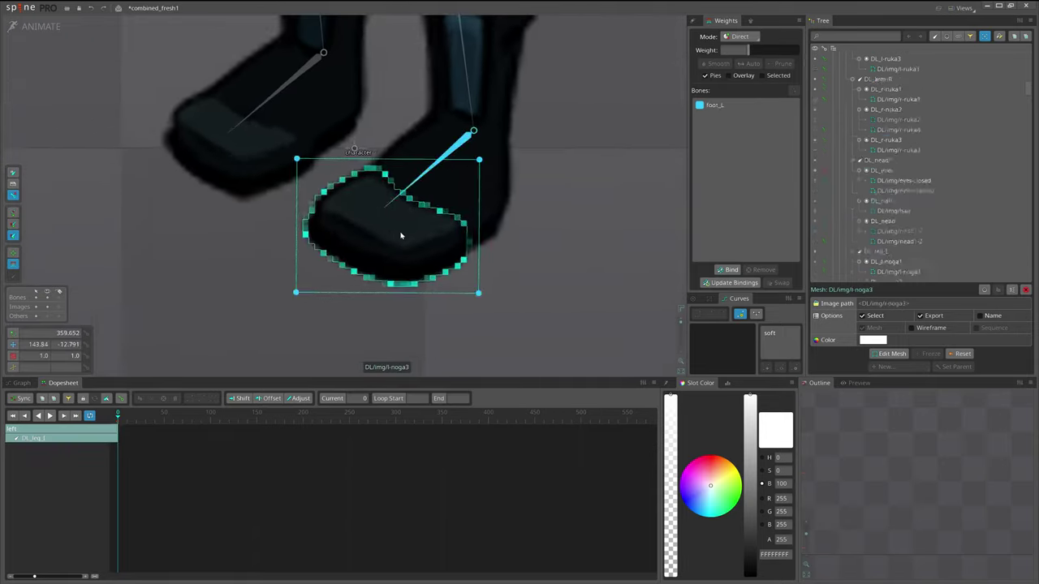
pyautogui.scroll(-5, 403, 234)
pyautogui.click(359, 210)
pyautogui.moveTo(503, 249); pyautogui.dragTo(433, 278)
pyautogui.click(333, 265)
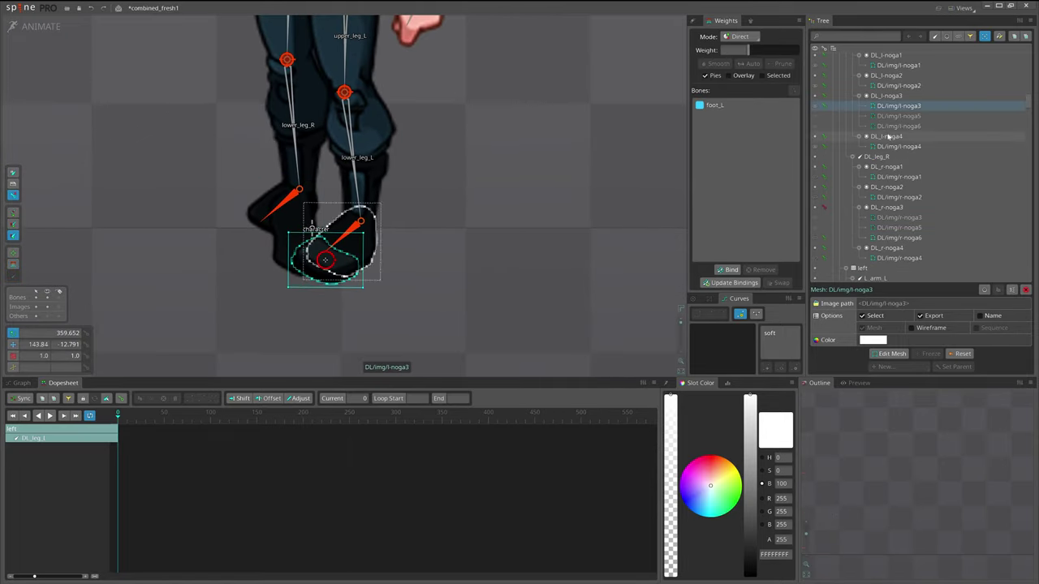
# - Switch the DL_l-noga3 slot to the l-noga5 image and bind that mesh to foot_L
pyautogui.click(824, 116)
pyautogui.click(735, 273)
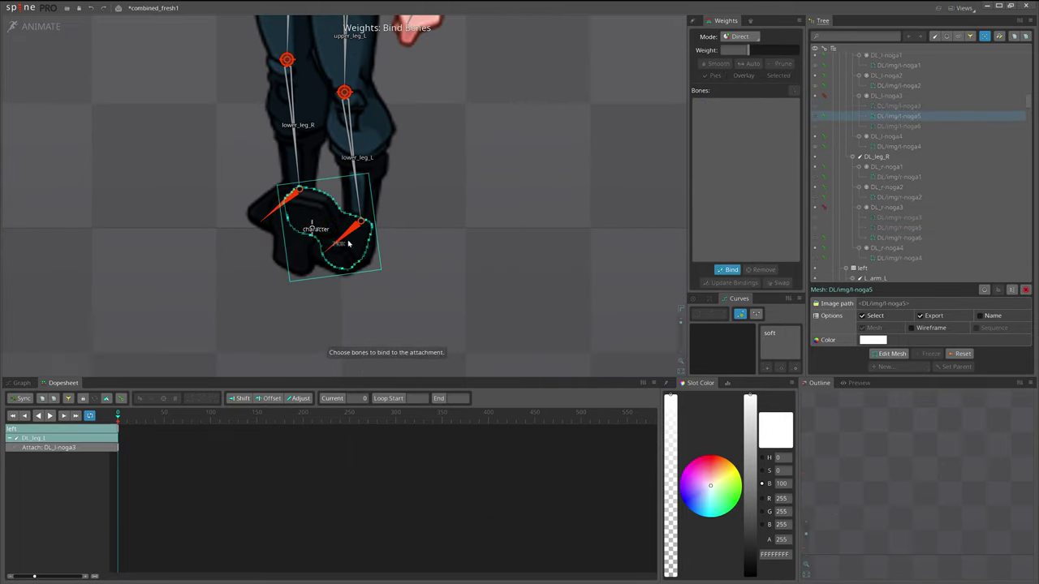
pyautogui.click(347, 237)
pyautogui.press('space')
# - Bind the r-noga6 mesh to foot_R and show r-noga5 as the right foot image
pyautogui.press('space')
pyautogui.click(298, 242)
pyautogui.click(731, 270)
pyautogui.click(285, 201)
pyautogui.press('space')
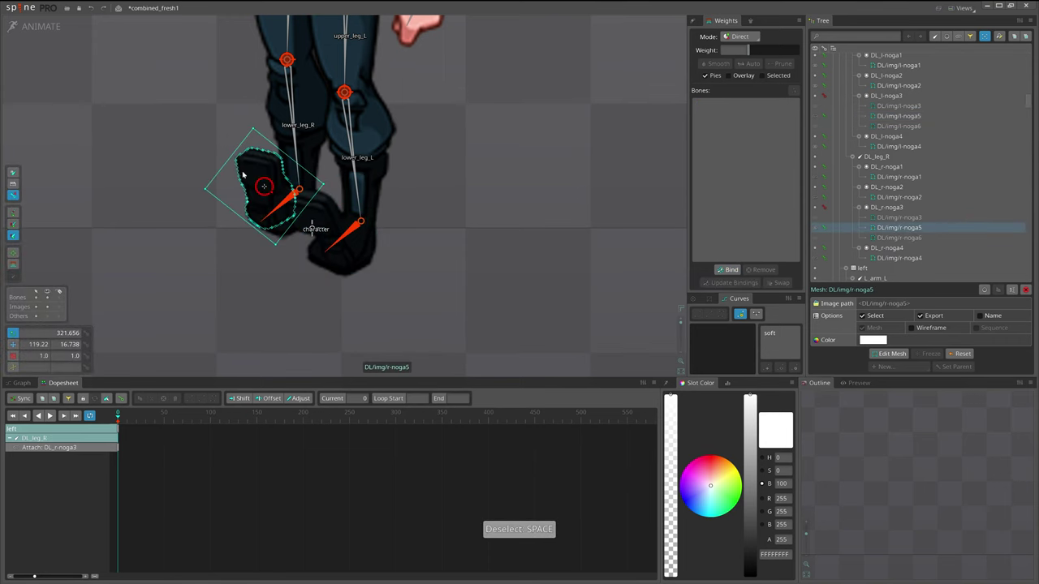
# - Switch the left foot to the l-noga6 image, bind that mesh to foot_L and save the project
pyautogui.click(815, 117)
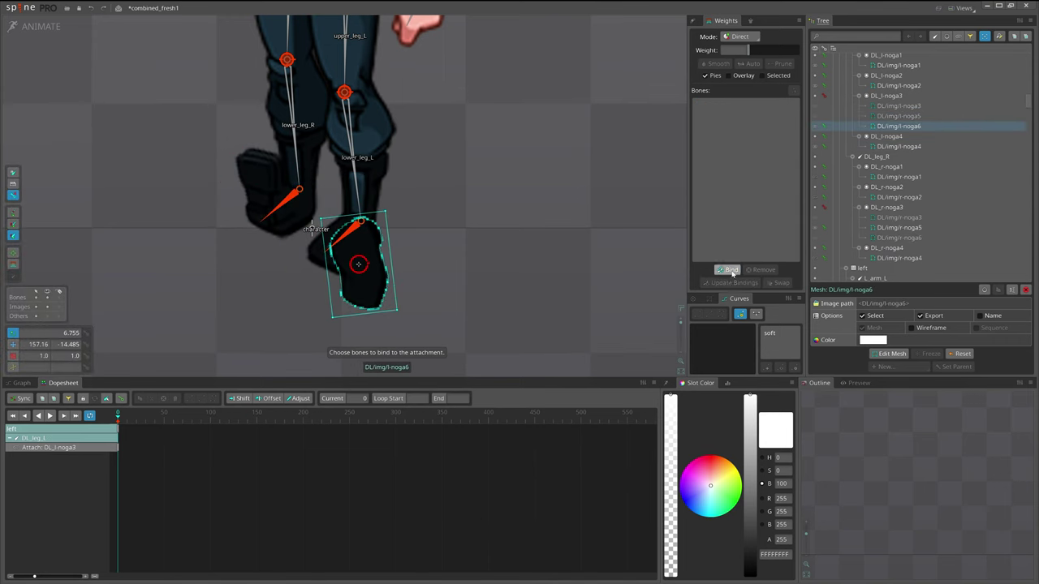
pyautogui.press('space')
pyautogui.click(361, 229)
pyautogui.moveTo(358, 228); pyautogui.dragTo(336, 300)
pyautogui.hotkey('ctrl', 's')
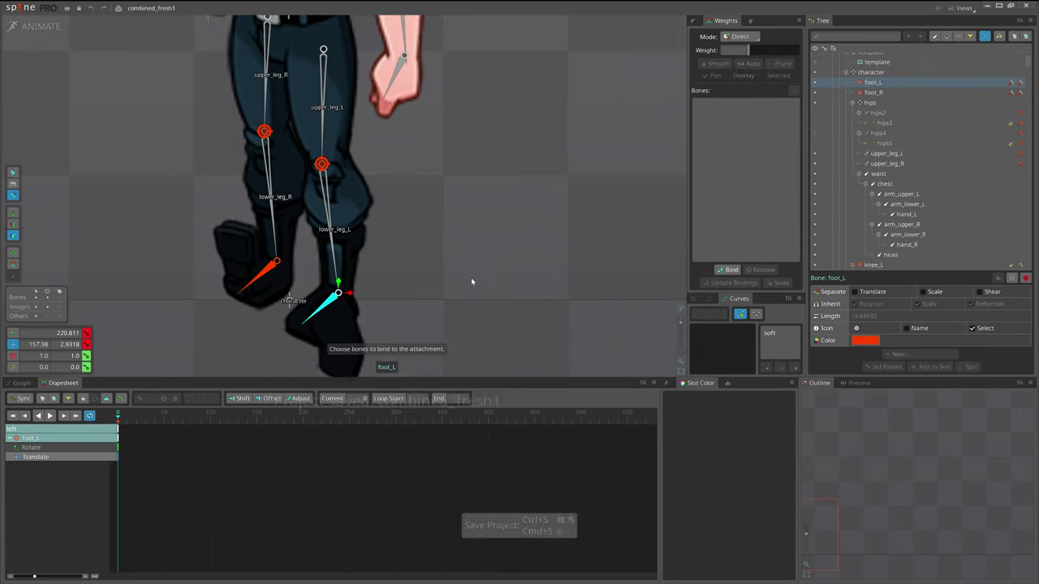
# - Try lifting foot_L with the alternate left foot images to test their bindings, and undo the test changes
pyautogui.hotkey('ctrl', 'c')
pyautogui.press('v')
pyautogui.moveTo(466, 305); pyautogui.dragTo(543, 198)
pyautogui.click(426, 233)
pyautogui.scroll(-5, 893, 163)
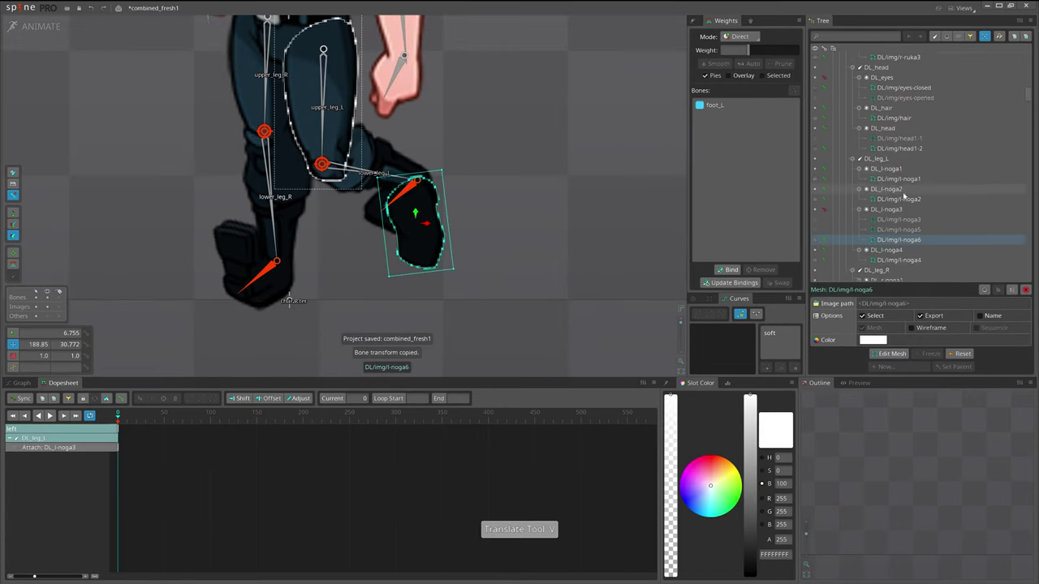
pyautogui.click(817, 228)
pyautogui.click(818, 218)
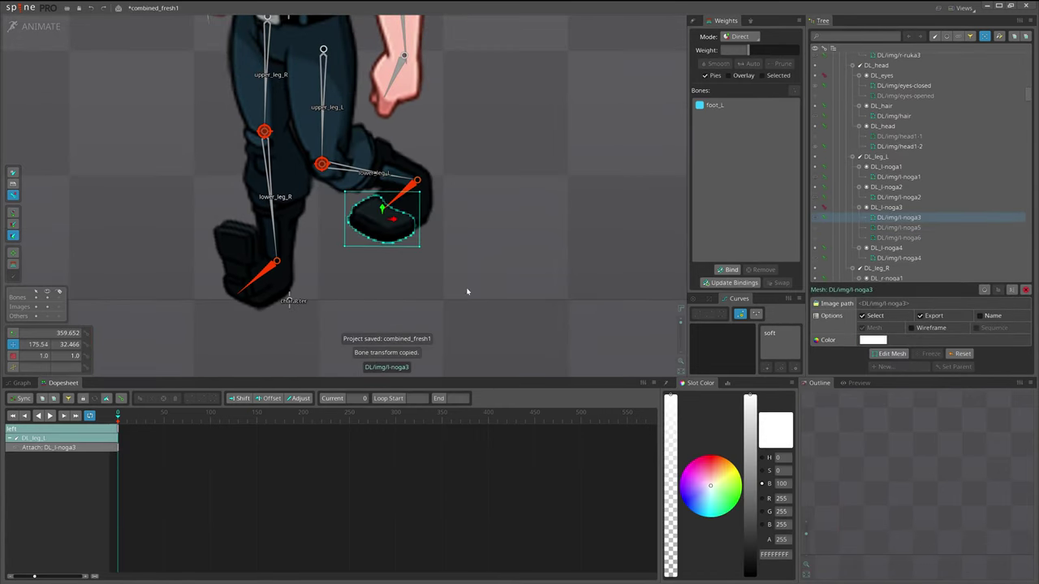
pyautogui.hotkey('ctrl', 'z')
pyautogui.hotkey('ctrl', 'z')
pyautogui.hotkey('ctrl', 'z')
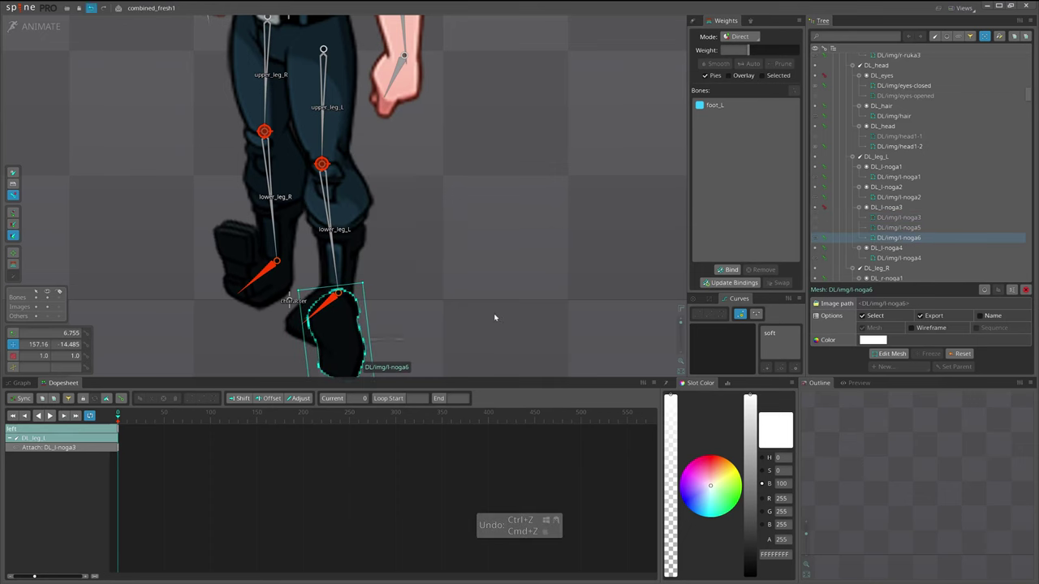
# - Try lifting foot_R and switching the DL_r-noga3 slot through the r-noga5 and r-noga6 images to test their bindings
pyautogui.click(260, 275)
pyautogui.moveTo(260, 276); pyautogui.dragTo(313, 274)
pyautogui.hotkey('ctrl', 's')
pyautogui.hotkey('ctrl', 'c')
pyautogui.moveTo(520, 292); pyautogui.dragTo(468, 232)
pyautogui.click(251, 180)
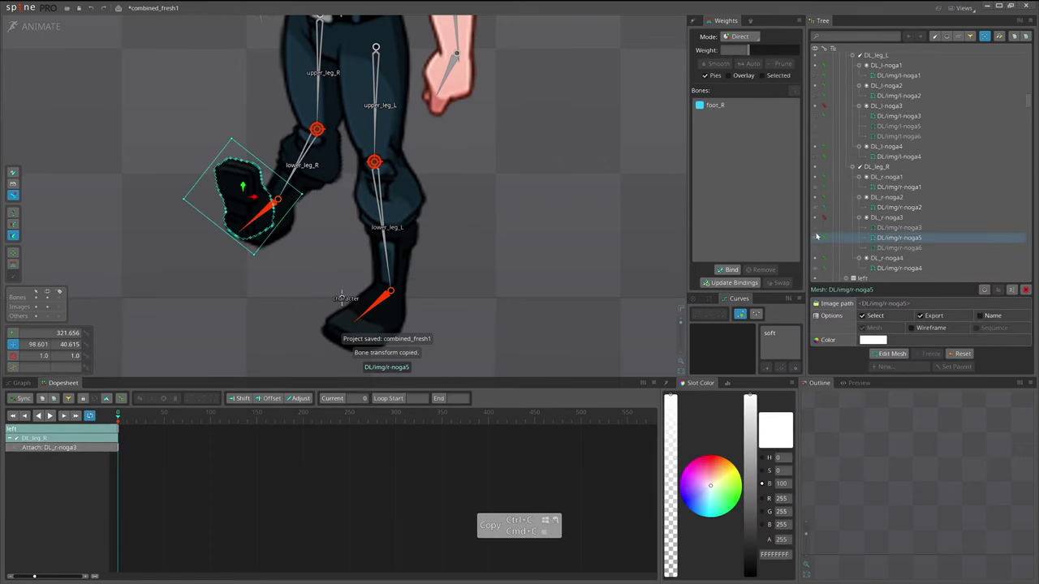
pyautogui.click(816, 228)
pyautogui.click(816, 239)
pyautogui.click(815, 248)
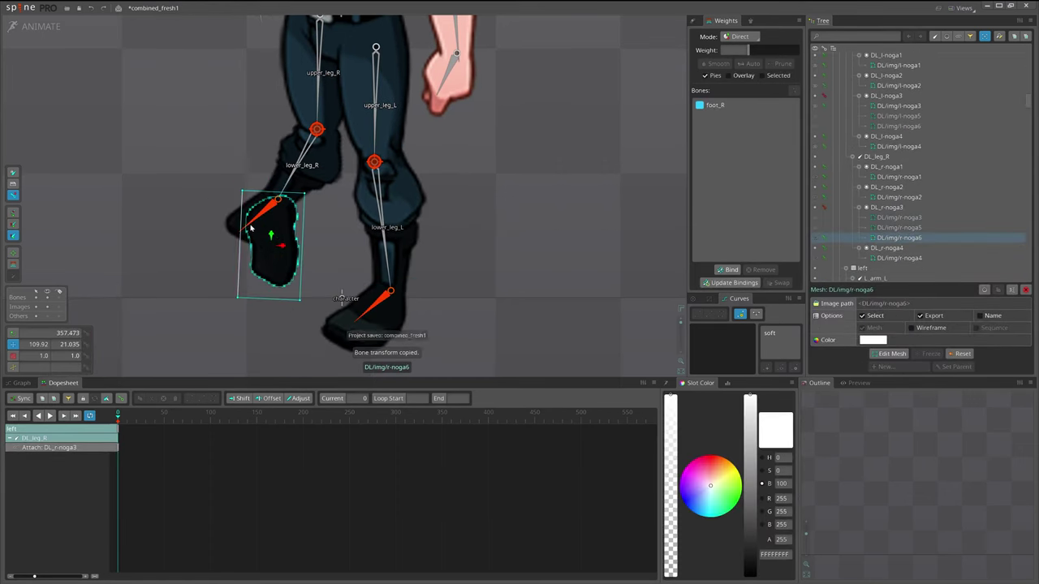
# - Undo the right foot test changes back to the original pose and the r-noga3 image
pyautogui.hotkey('ctrl', 'z')
pyautogui.hotkey('ctrl', 'z')
pyautogui.hotkey('ctrl', 'z')
pyautogui.hotkey('ctrl', 'z')
pyautogui.scroll(-5, 406, 213)
pyautogui.hotkey('ctrl', 'z')
pyautogui.press('v')
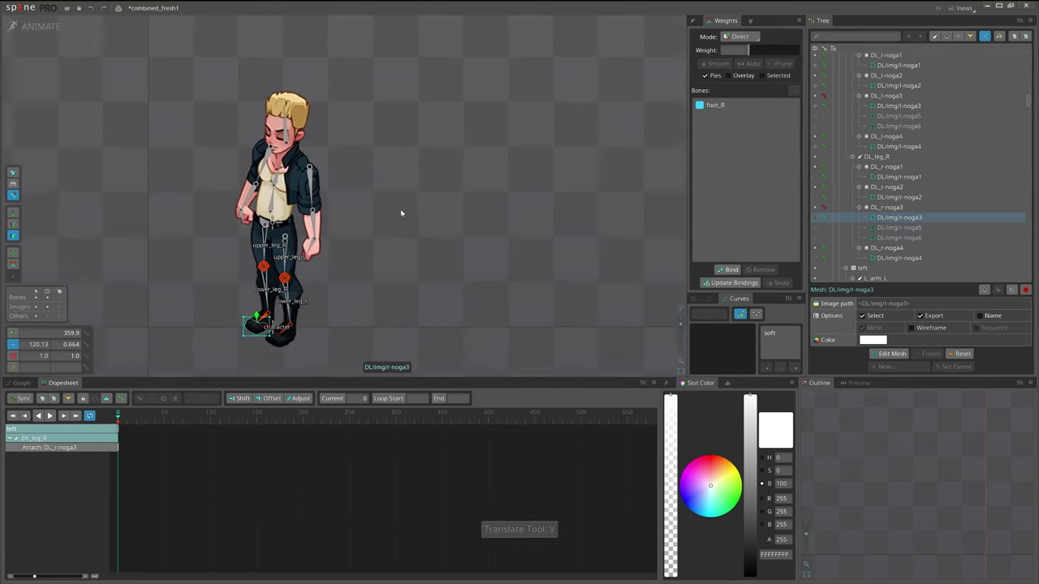
# - Switch the DL_eyes slot from closed eyes to the eyes-opened image and save the project
pyautogui.press('space')
pyautogui.click(275, 144)
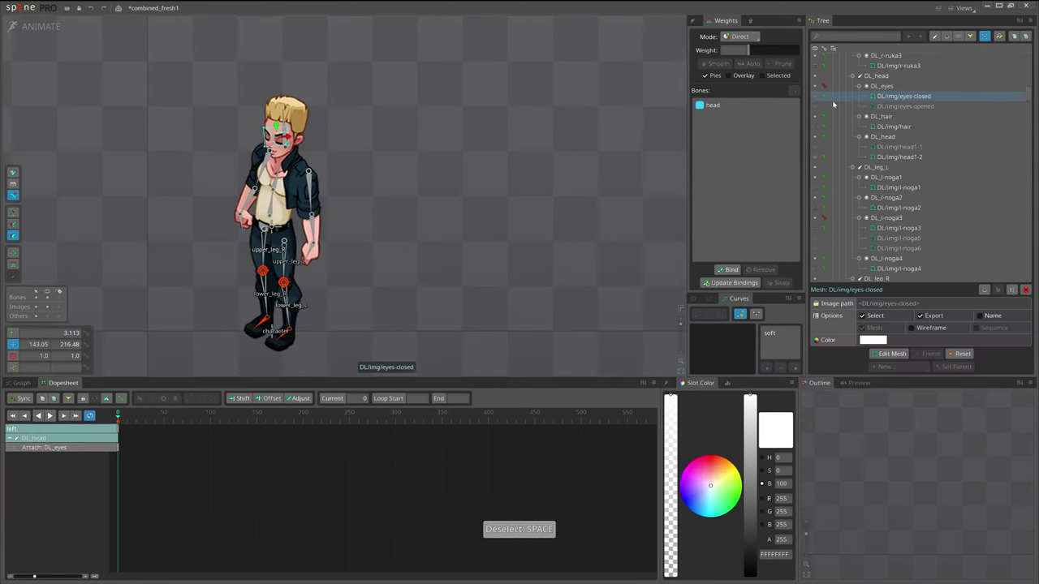
pyautogui.click(815, 107)
pyautogui.hotkey('ctrl', 's')
pyautogui.scroll(2, 372, 213)
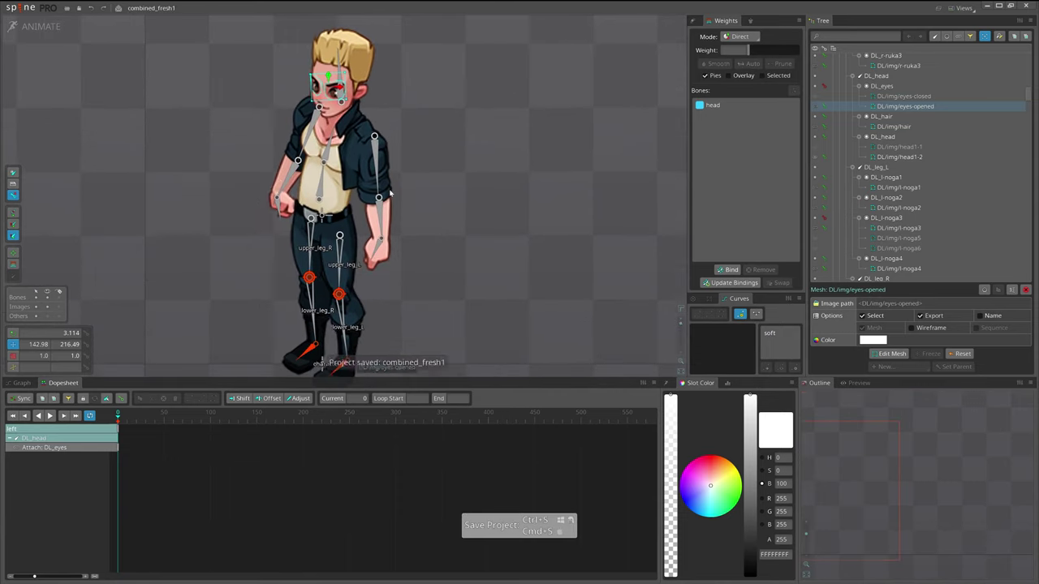
# - Show the r-ruka2 image for the right hand in the DL_r-ruka2 slot and save the project
pyautogui.click(282, 205)
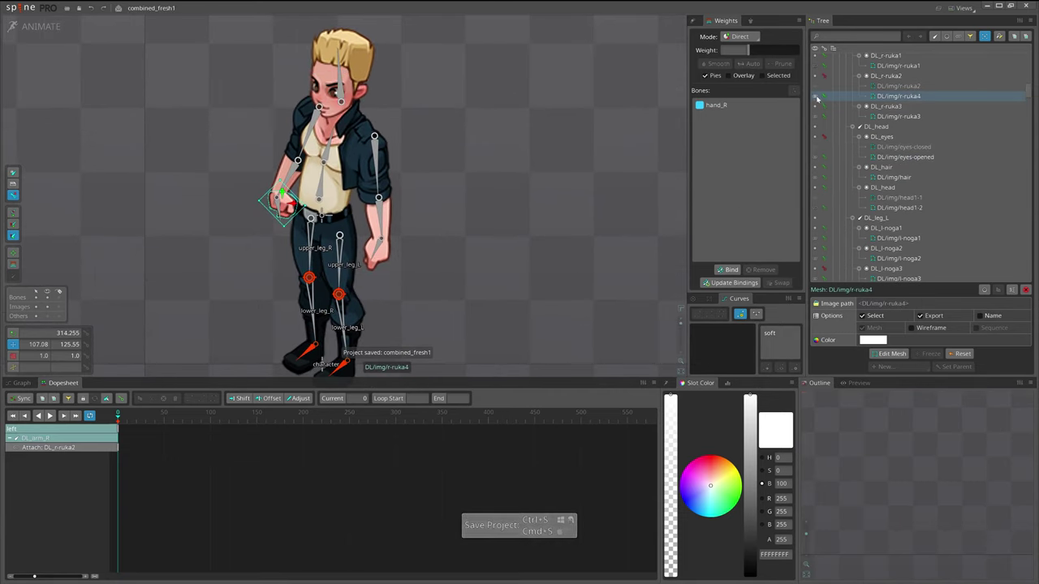
pyautogui.click(816, 86)
pyautogui.click(464, 238)
pyautogui.hotkey('ctrl', 's')
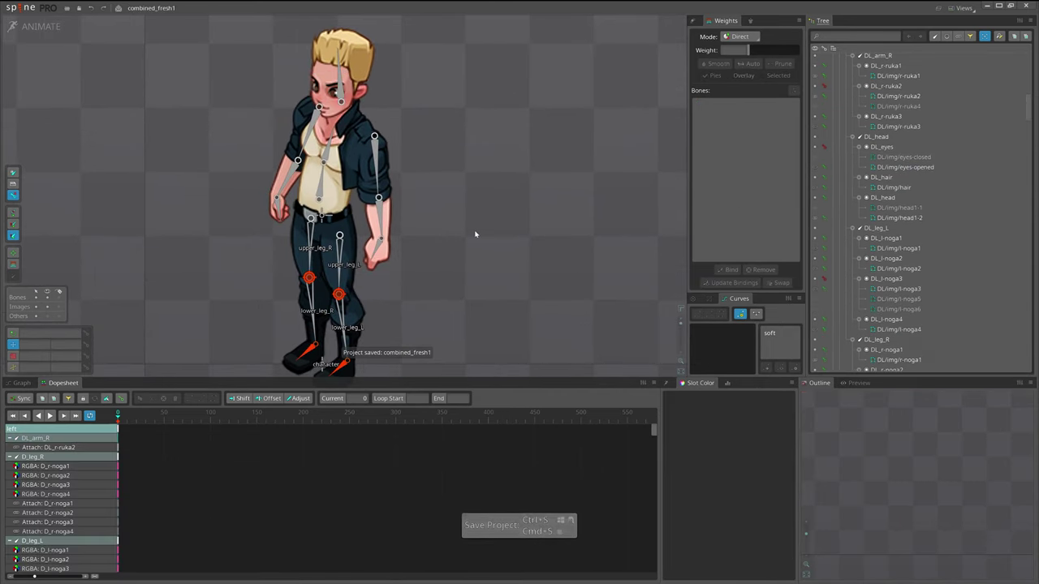
# - Delete the character bone's translate key at frame 0 of the left animation and save the project
pyautogui.hotkey('ctrl', 'b')
pyautogui.scroll(-4, 466, 231)
pyautogui.hotkey('ctrl', 'b')
pyautogui.scroll(2, 300, 252)
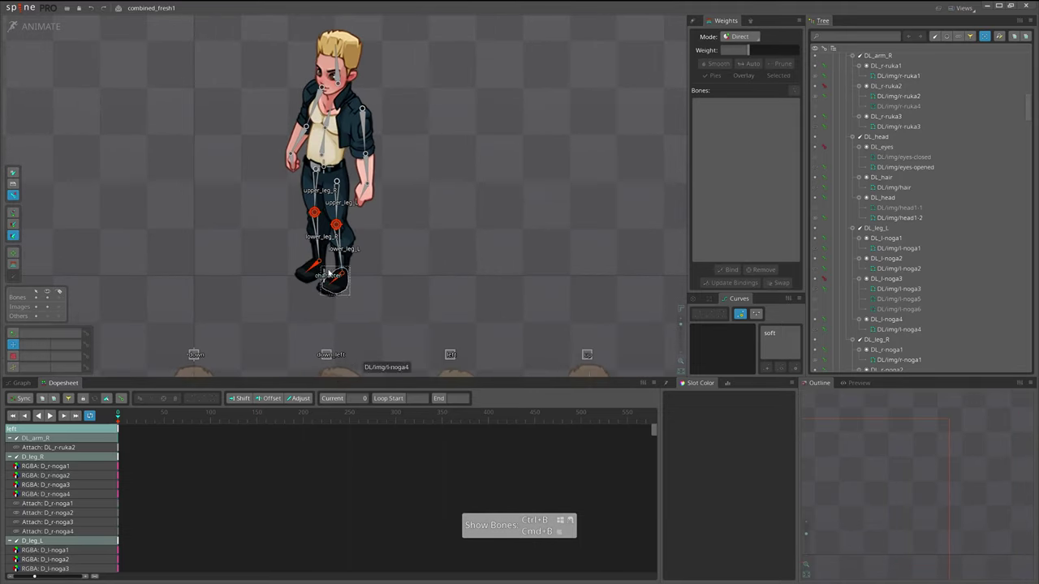
pyautogui.click(324, 279)
pyautogui.moveTo(299, 289); pyautogui.dragTo(371, 293)
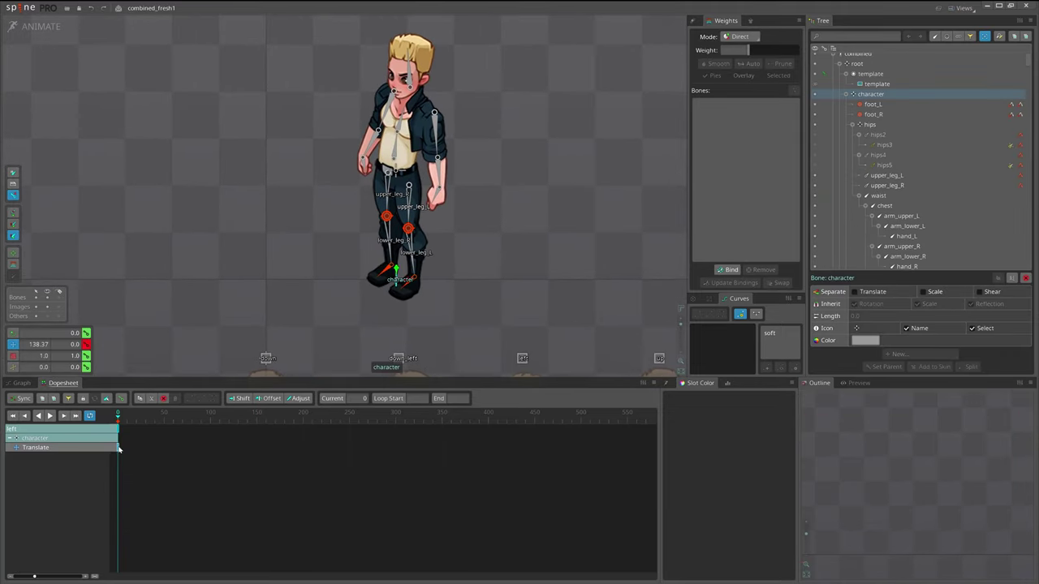
pyautogui.press('Delete')
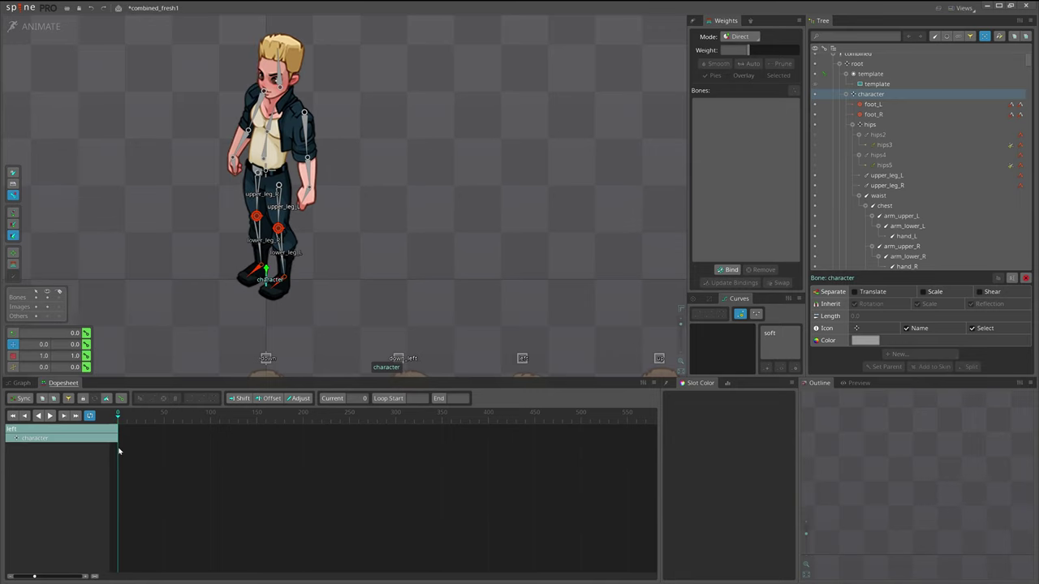
pyautogui.hotkey('ctrl', 's')
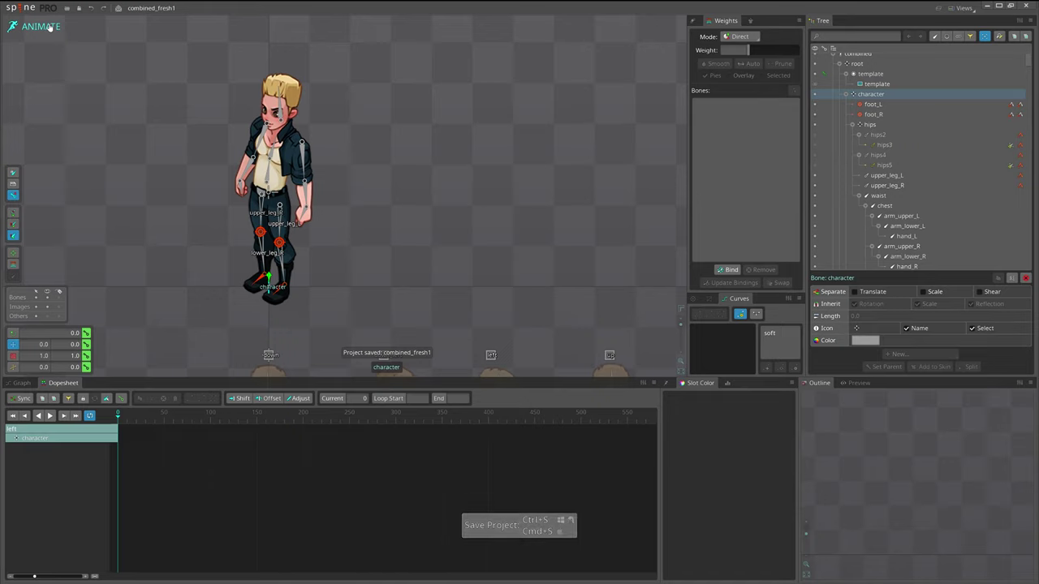
# - Examine the combined character in setup mode alongside the remaining left, up and up_left figures, and save the project
pyautogui.click(40, 27)
pyautogui.click(269, 134)
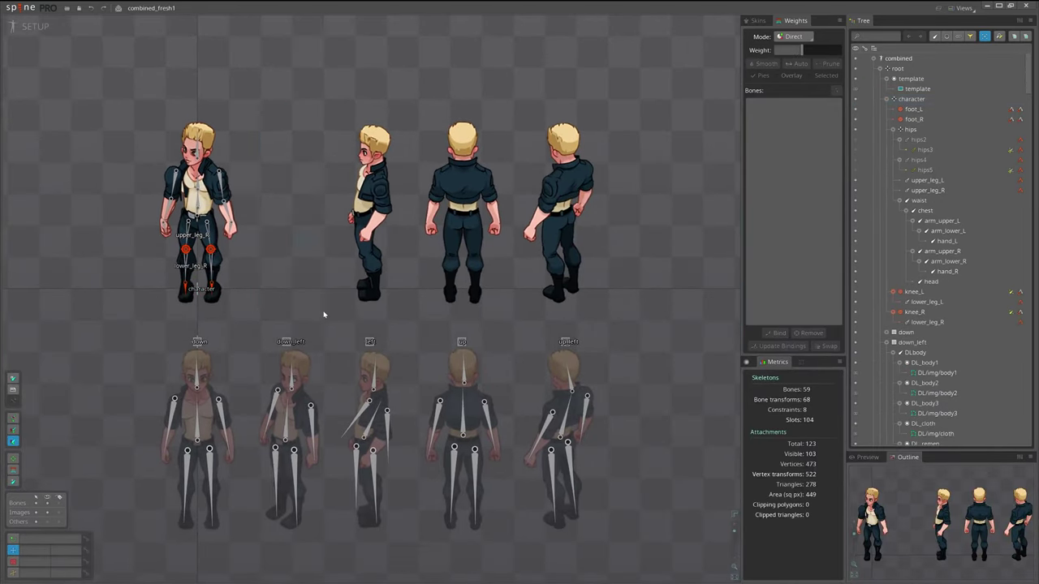
pyautogui.scroll(5, 124, 193)
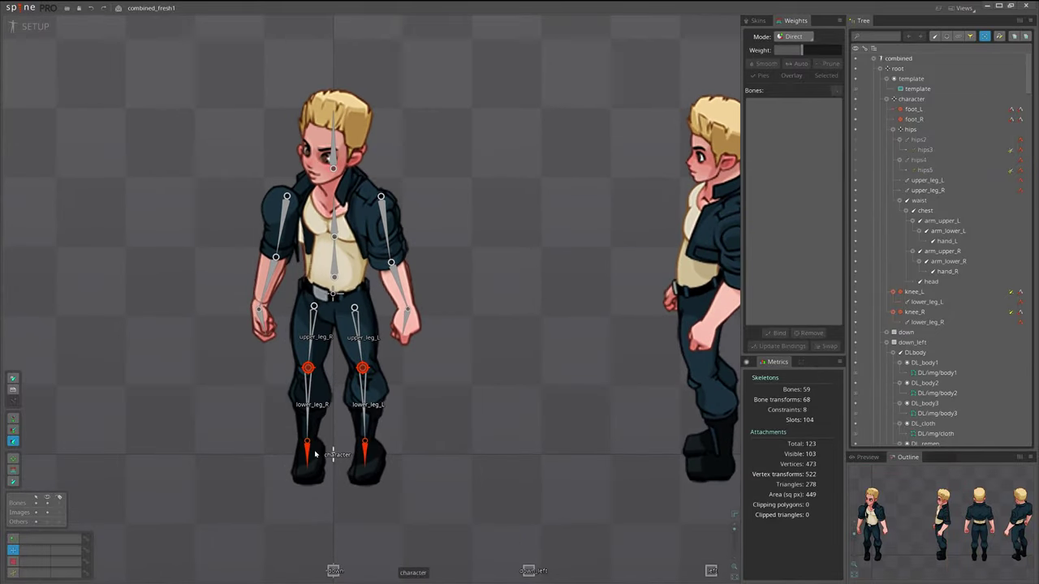
pyautogui.moveTo(530, 232); pyautogui.dragTo(476, 241)
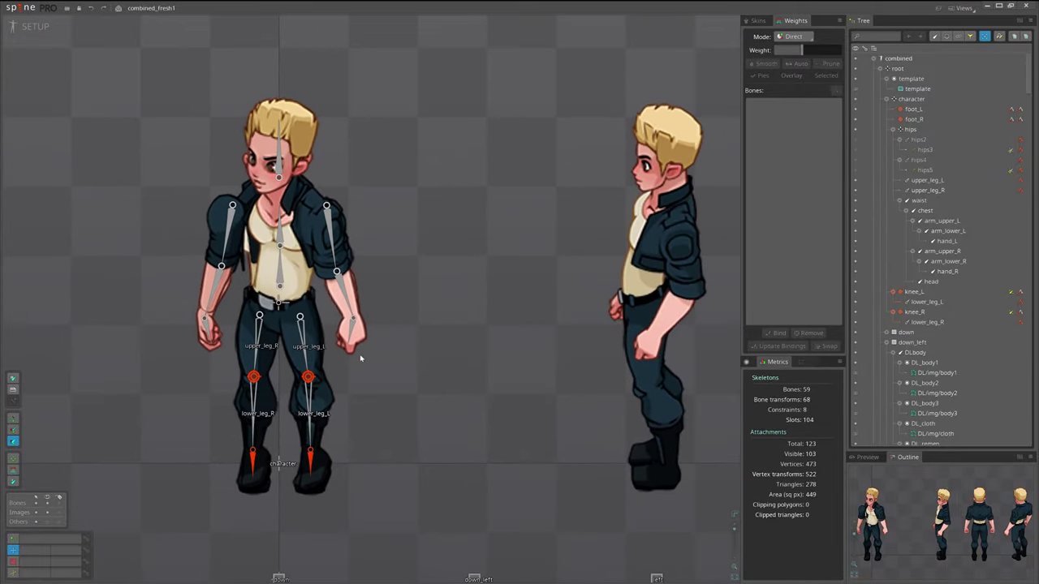
pyautogui.scroll(-5, 200, 246)
pyautogui.scroll(2, 200, 303)
pyautogui.moveTo(200, 303); pyautogui.dragTo(36, 326)
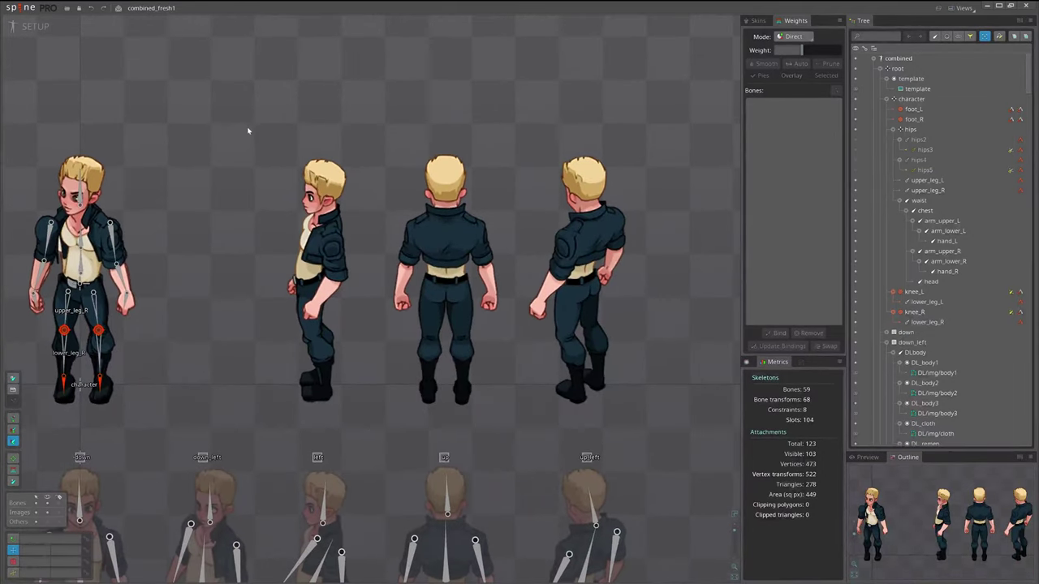
pyautogui.moveTo(247, 130); pyautogui.dragTo(630, 413)
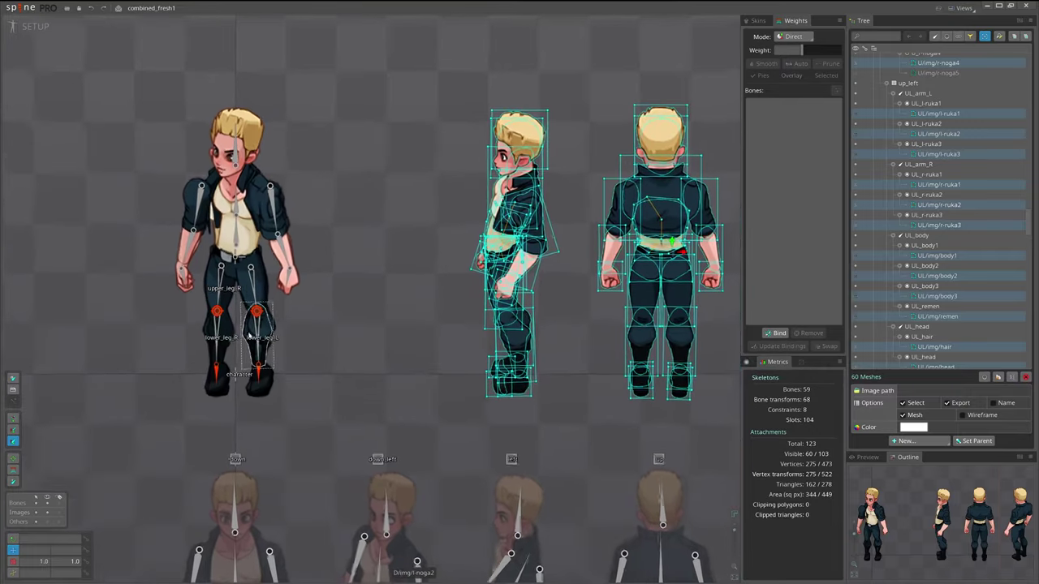
pyautogui.press('space')
pyautogui.scroll(2, 254, 276)
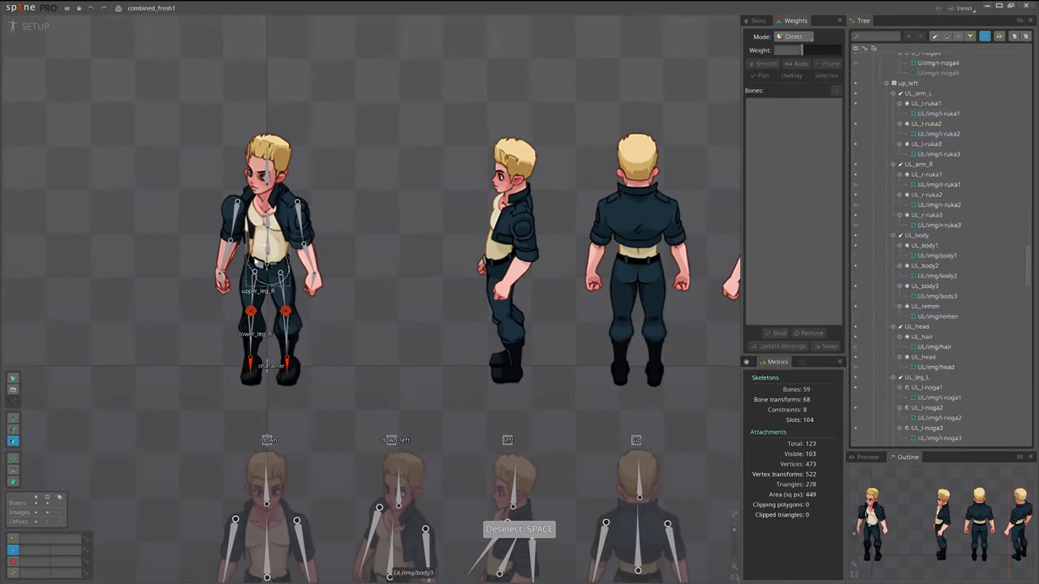
pyautogui.hotkey('ctrl', 's')
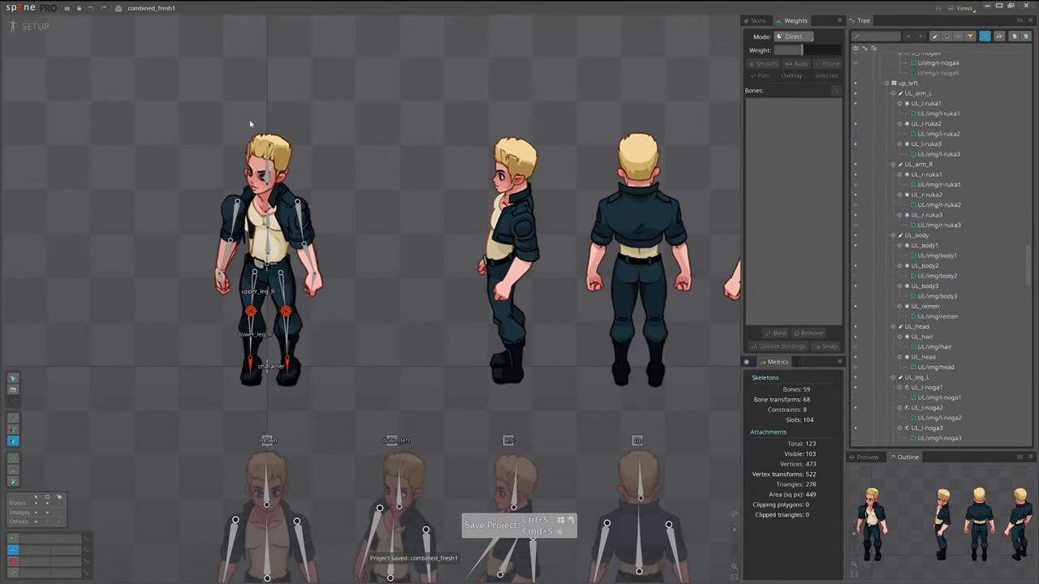
pyautogui.scroll(1, 280, 185)
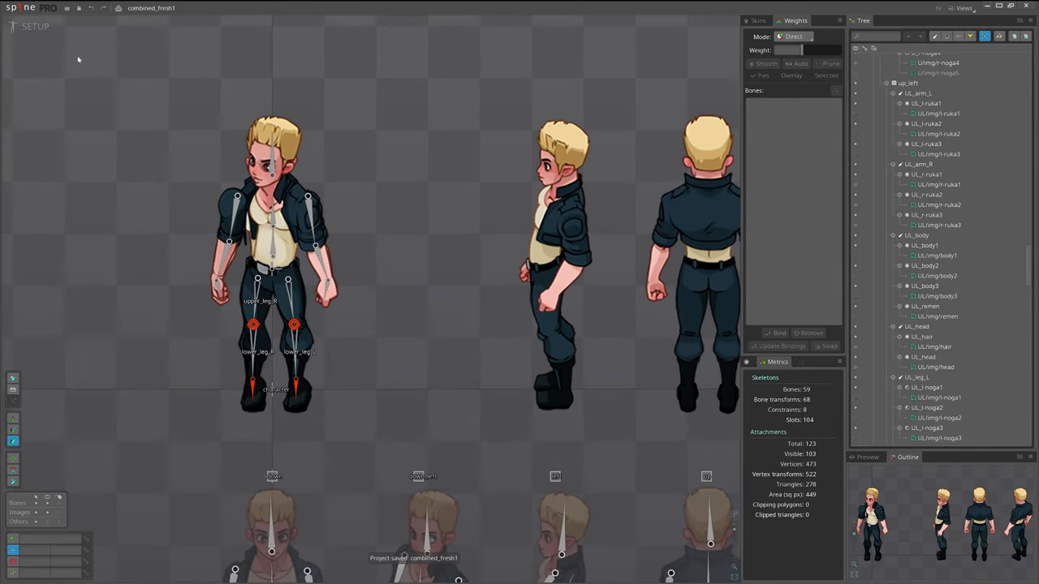
# - Return to animate mode and switch between the down and left animations to compare both directions
pyautogui.click(41, 29)
pyautogui.click(666, 383)
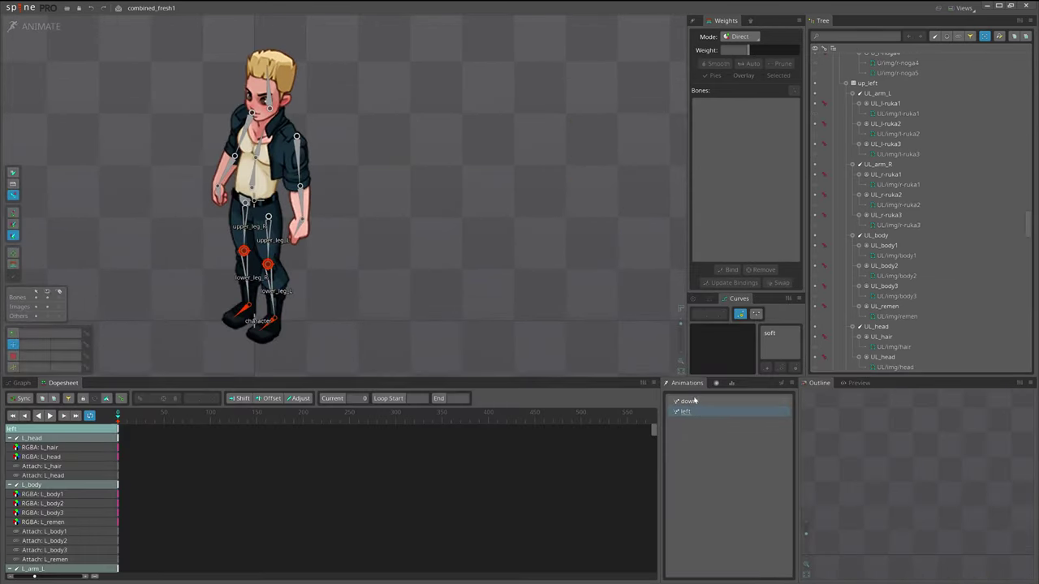
pyautogui.click(678, 412)
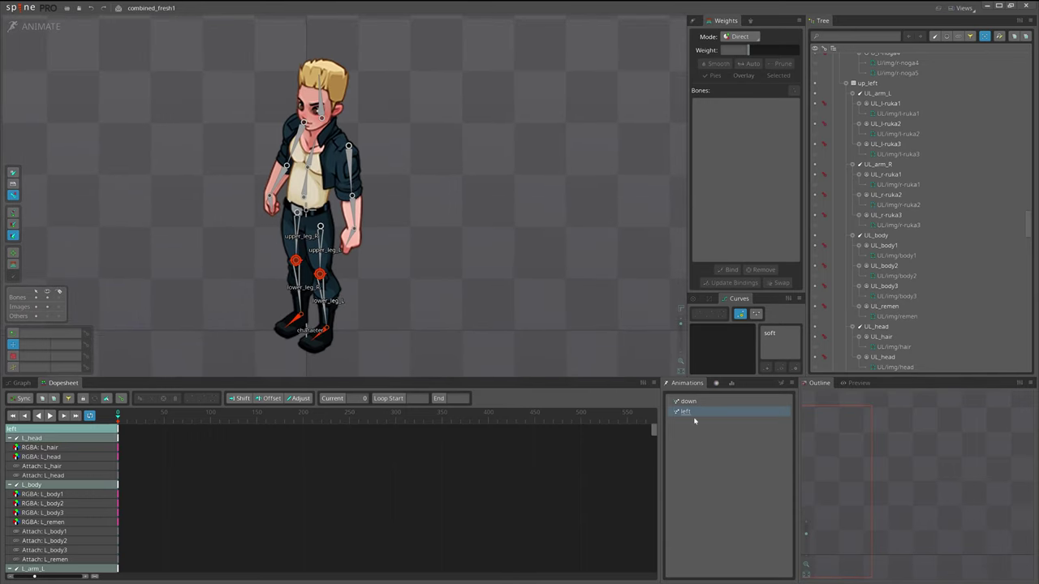
pyautogui.click(687, 403)
pyautogui.click(686, 412)
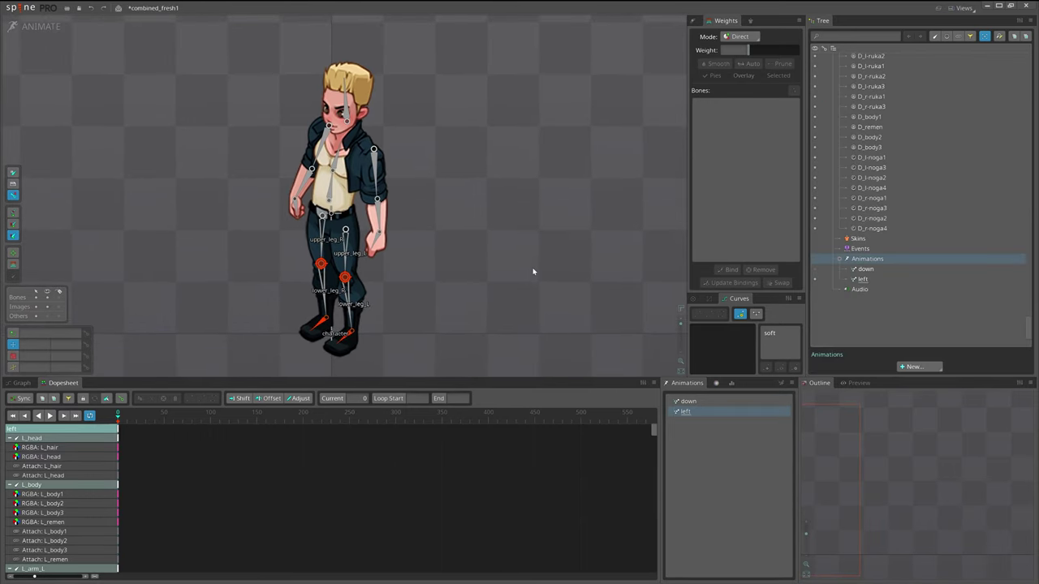
# - Show all hidden bones and slots, including the knee helper bones, and save the project
pyautogui.hotkey('ctrl', 'h')
pyautogui.scroll(5, 512, 266)
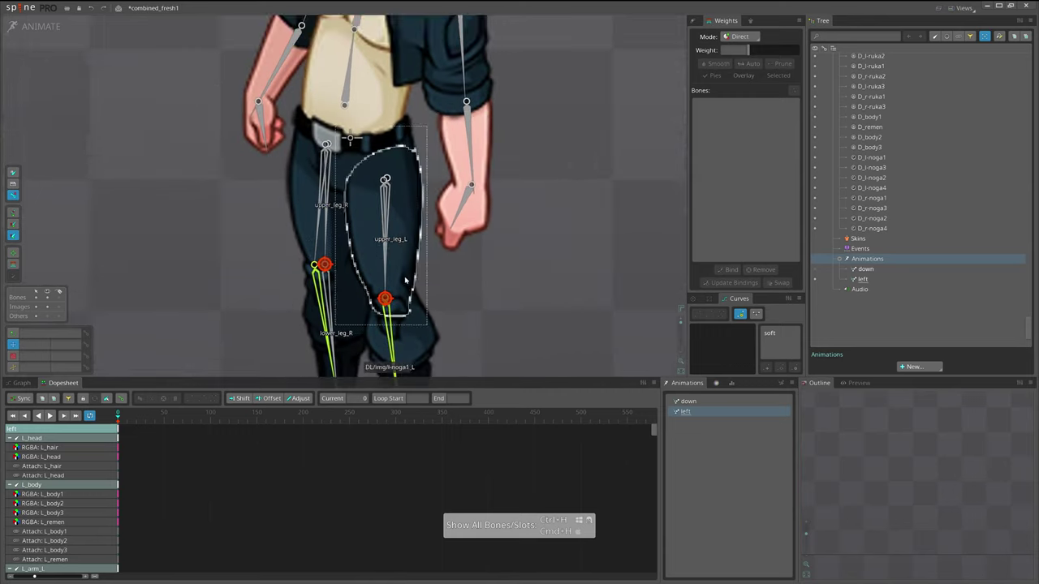
pyautogui.hotkey('ctrl', 's')
# - Lower the hips bone in the left animation to test how the knees bend, and deselect it
pyautogui.click(277, 111)
pyautogui.scroll(-5, 414, 255)
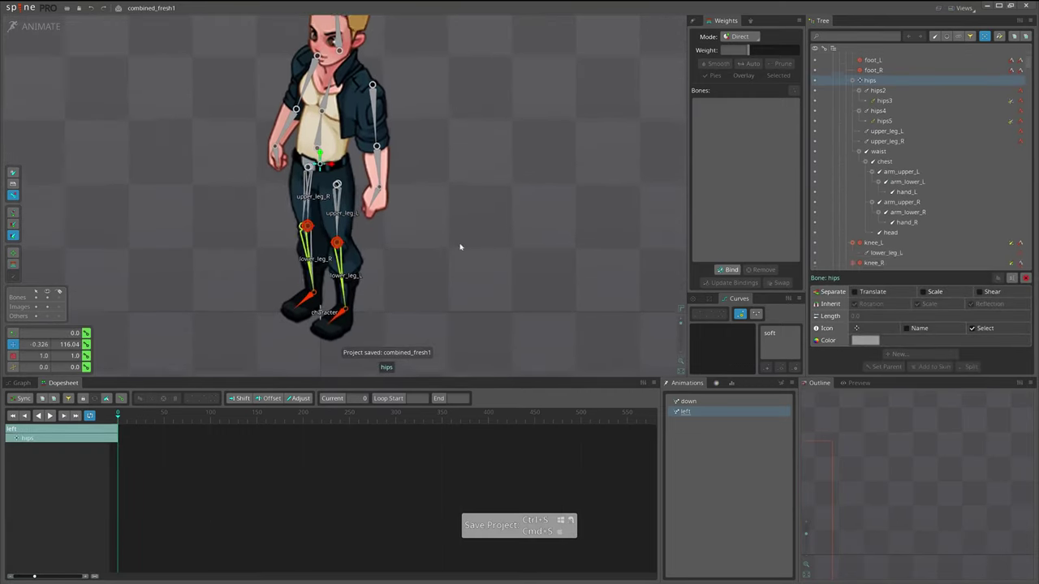
pyautogui.press('v')
pyautogui.moveTo(455, 210); pyautogui.dragTo(454, 254)
pyautogui.hotkey('ctrl', 'z')
pyautogui.hotkey('ctrl', 'c')
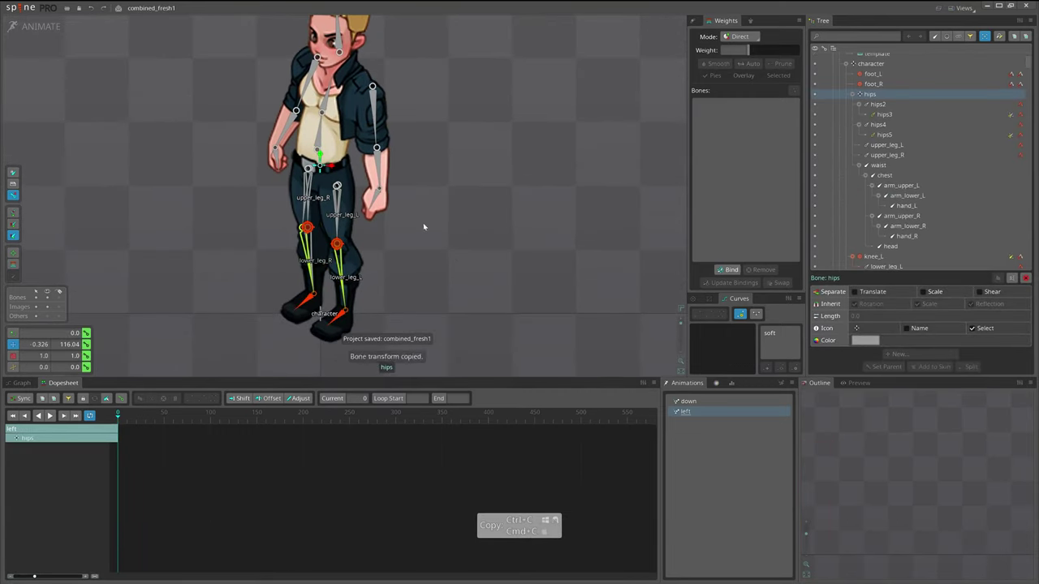
pyautogui.moveTo(446, 192); pyautogui.dragTo(449, 243)
pyautogui.click(306, 231)
pyautogui.press('space')
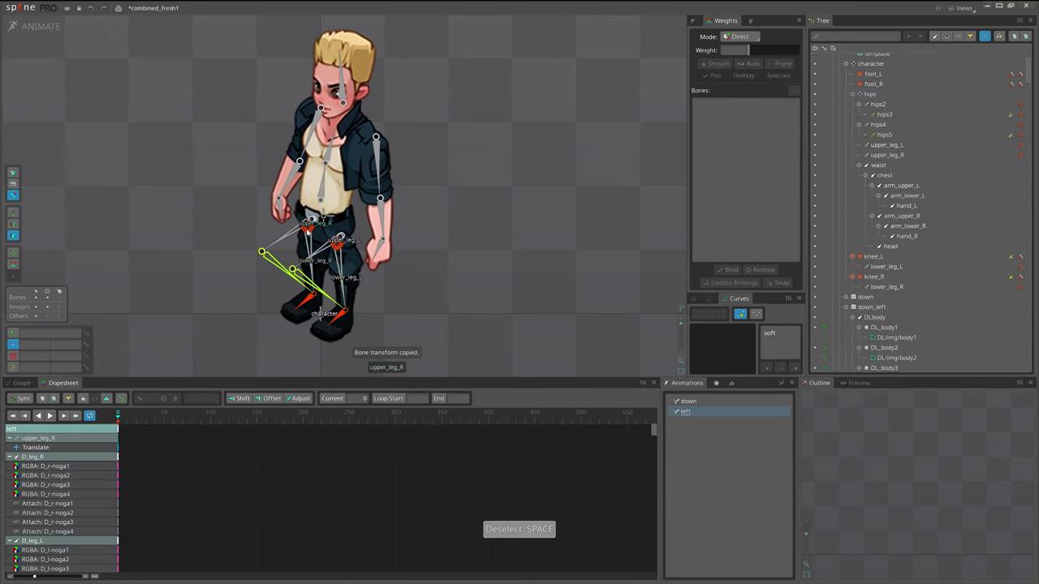
# - Set the translate mix of the knee_helper_R transform constraint to 70 for both X and Y
pyautogui.scroll(3, 309, 230)
pyautogui.press('v')
pyautogui.scroll(5, 306, 229)
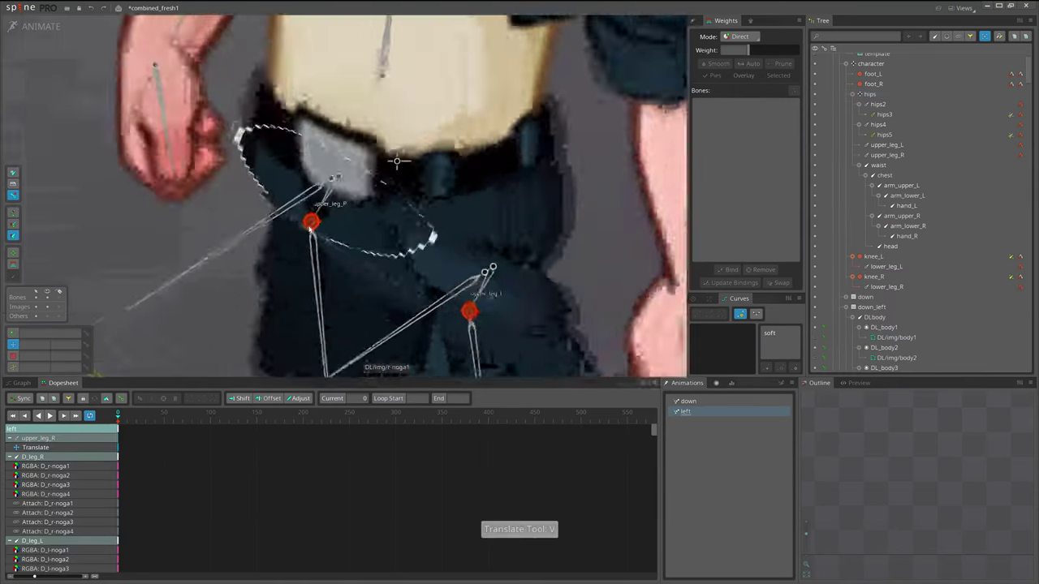
pyautogui.click(311, 222)
pyautogui.scroll(-4, 310, 221)
pyautogui.click(1020, 232)
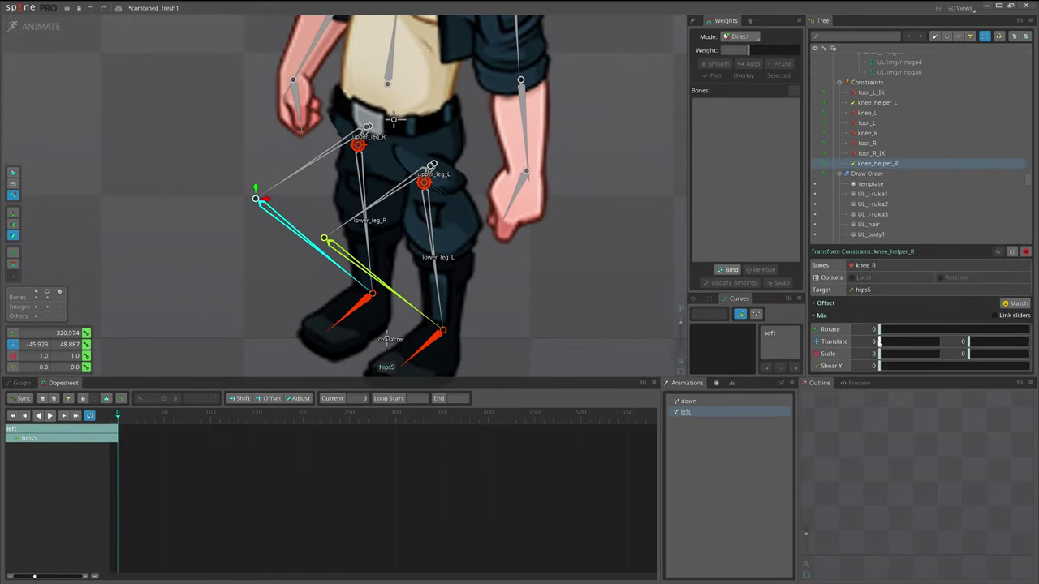
pyautogui.moveTo(879, 341); pyautogui.dragTo(904, 343)
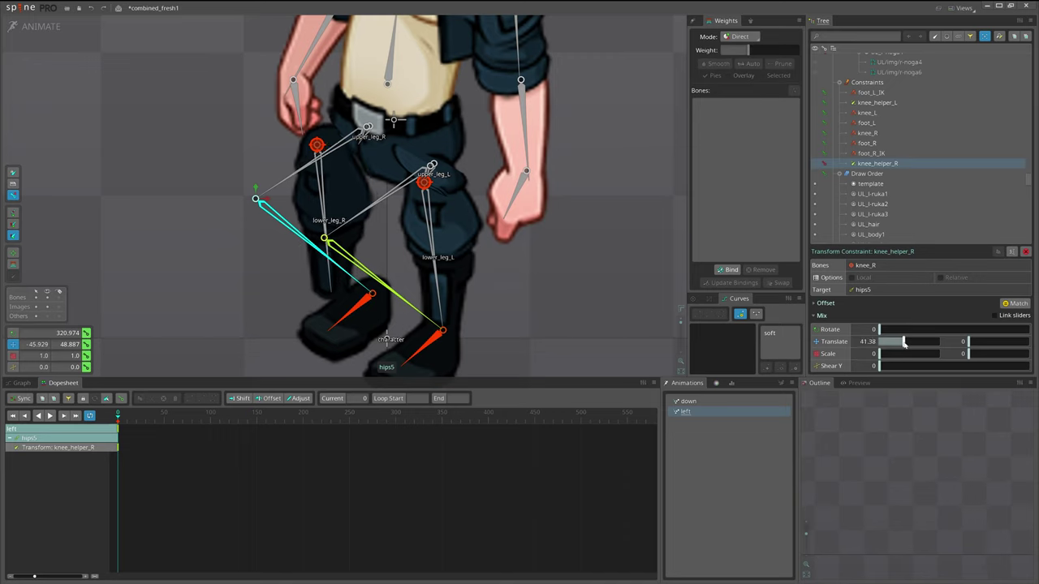
pyautogui.write('70')
pyautogui.press('Return')
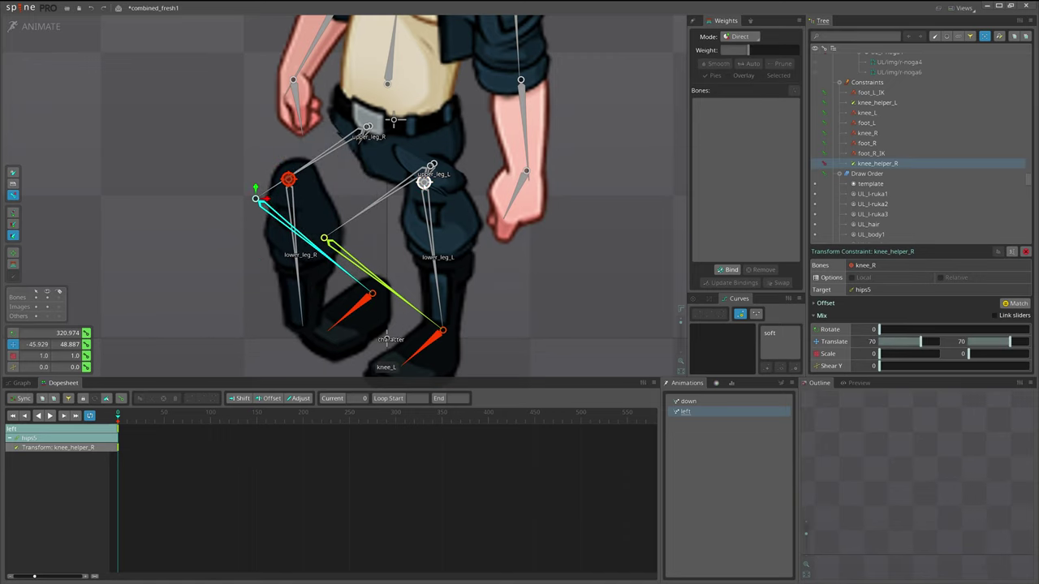
# - Set the translate mix of the knee_helper_L transform constraint to 70 for both X and Y
pyautogui.click(424, 183)
pyautogui.click(1014, 95)
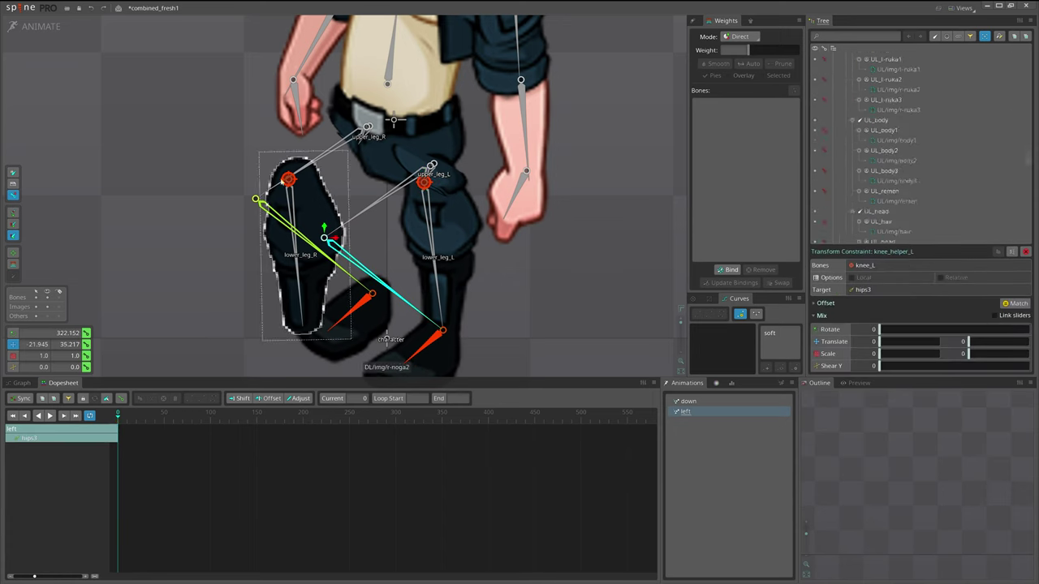
pyautogui.scroll(-5, 917, 162)
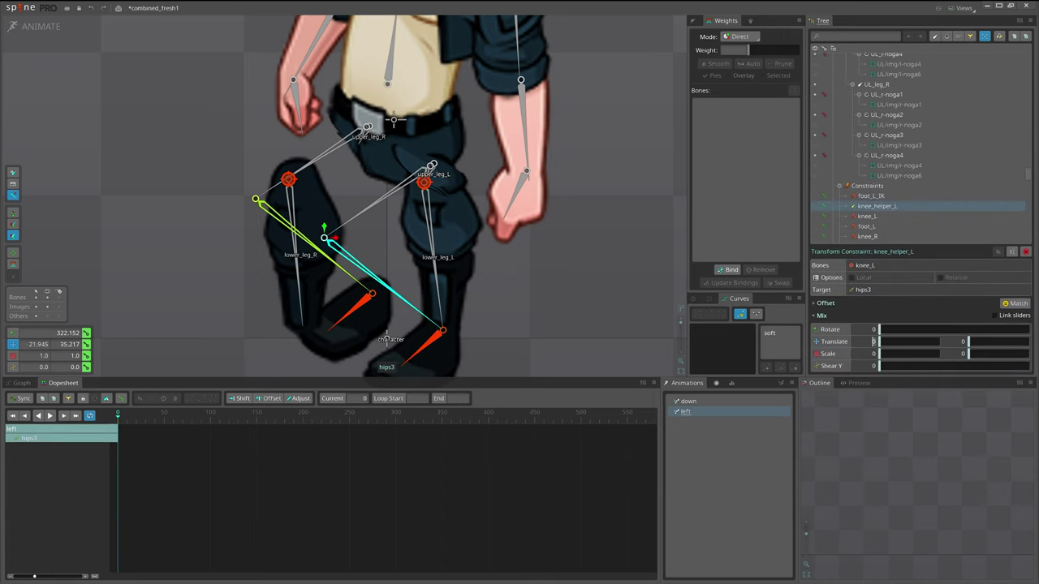
pyautogui.write('70')
pyautogui.press('Return')
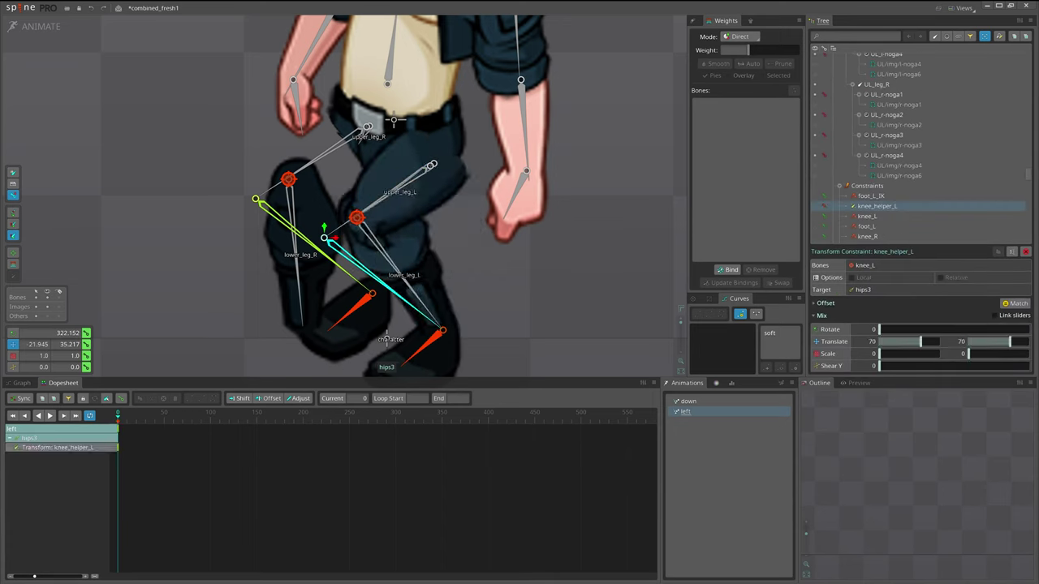
# - Reset the order of all constraints in the combined skeleton
pyautogui.click(849, 189)
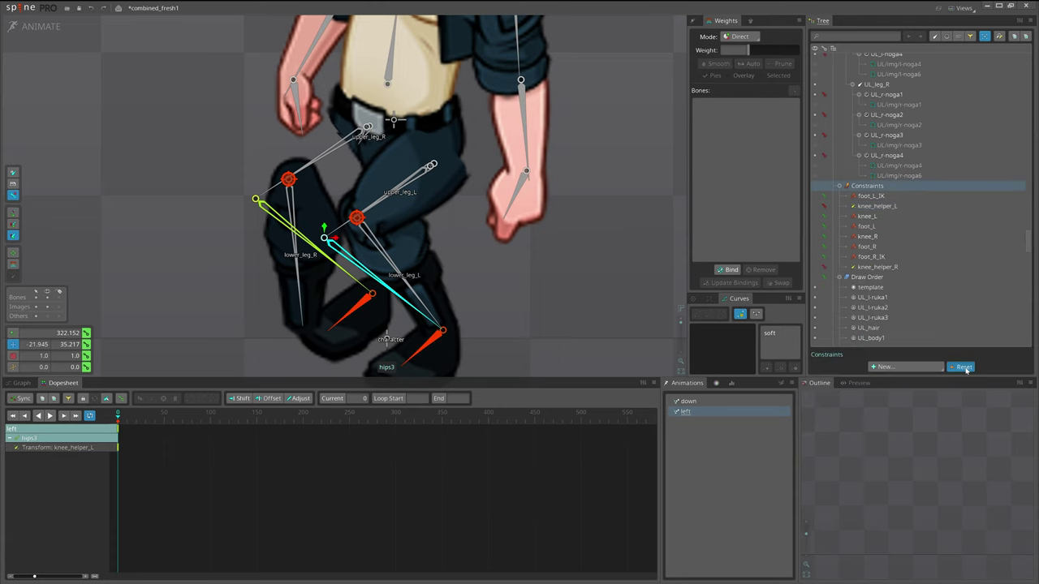
pyautogui.click(965, 367)
pyautogui.scroll(-2, 455, 264)
pyautogui.press('v')
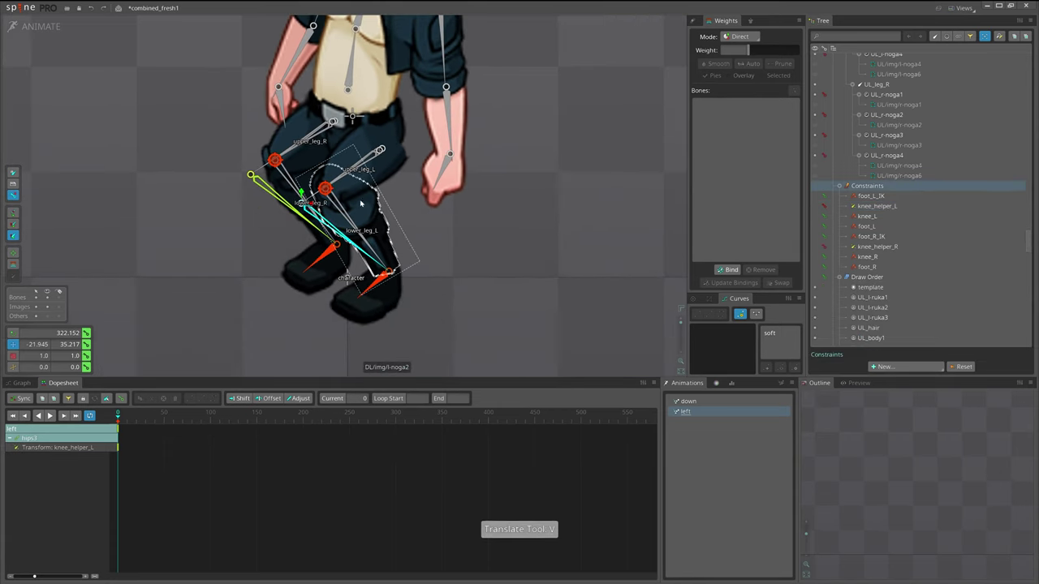
# - Lower the hips bone in the left animation to test the knee bend with the reordered constraints
pyautogui.press('space')
pyautogui.click(352, 116)
pyautogui.moveTo(531, 198); pyautogui.dragTo(517, 285)
pyautogui.moveTo(517, 284); pyautogui.dragTo(425, 288)
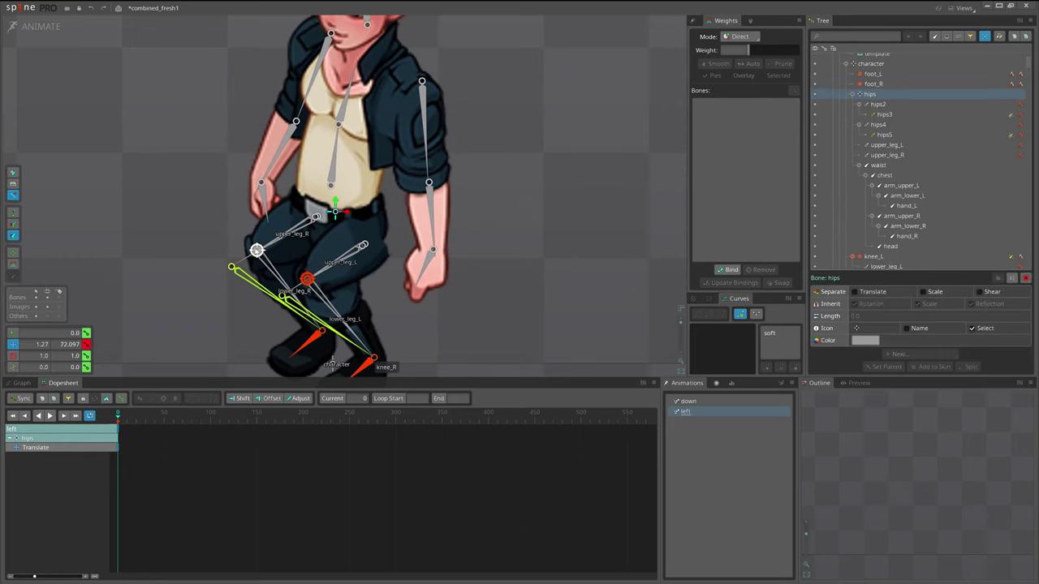
# - Examine the right lower leg bone and the knee_R bone in the crouched left pose
pyautogui.press('v')
pyautogui.moveTo(256, 250); pyautogui.dragTo(241, 200)
pyautogui.click(250, 257)
pyautogui.scroll(1, 249, 258)
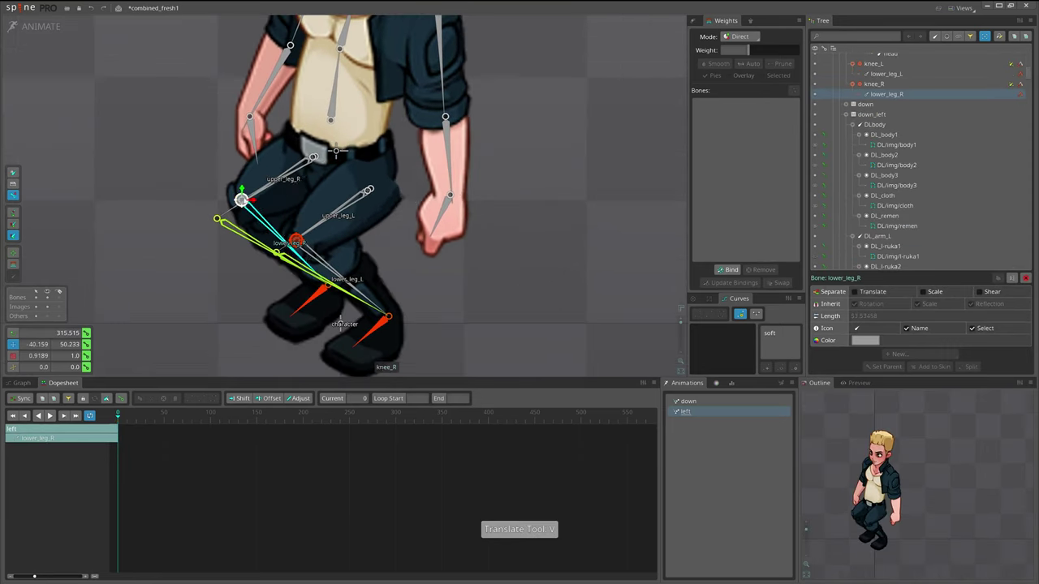
pyautogui.click(1011, 85)
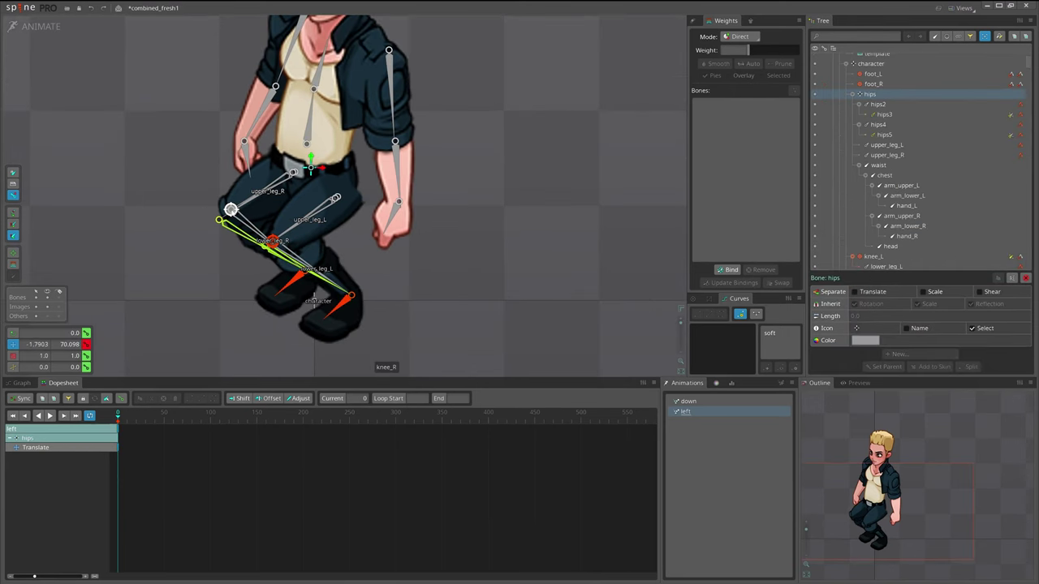
pyautogui.click(233, 211)
pyautogui.press('v')
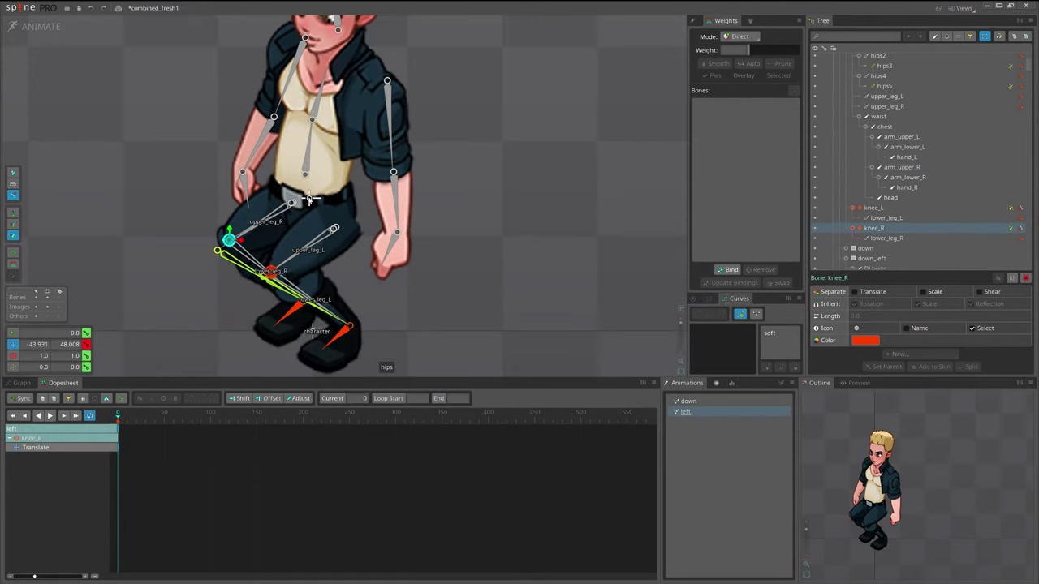
# - Delete the hips bone's translate key at frame 0 of the left animation and save the project
pyautogui.click(310, 199)
pyautogui.click(117, 448)
pyautogui.press('Delete')
pyautogui.scroll(-3, 444, 303)
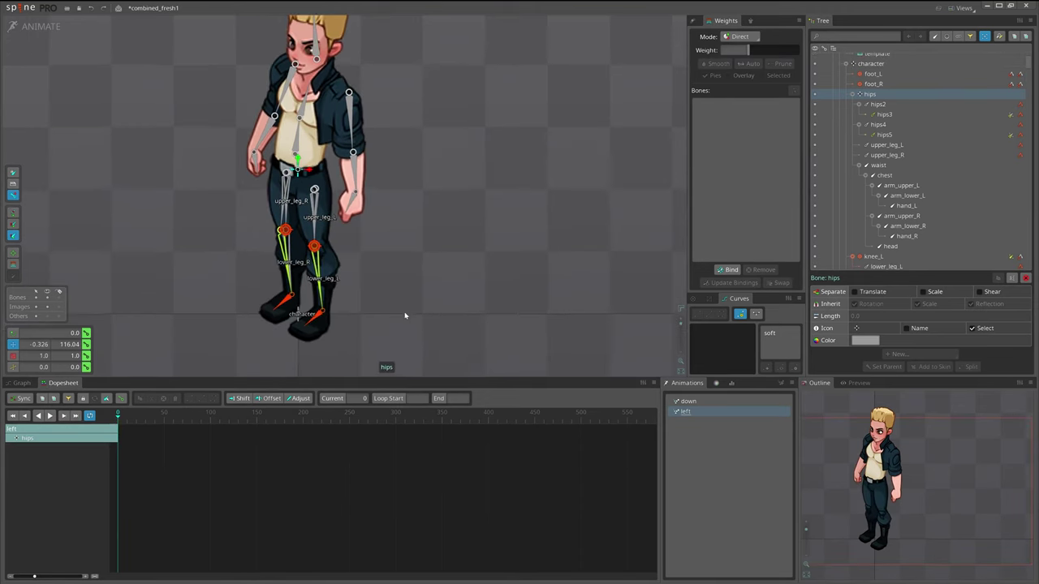
pyautogui.hotkey('ctrl', 's')
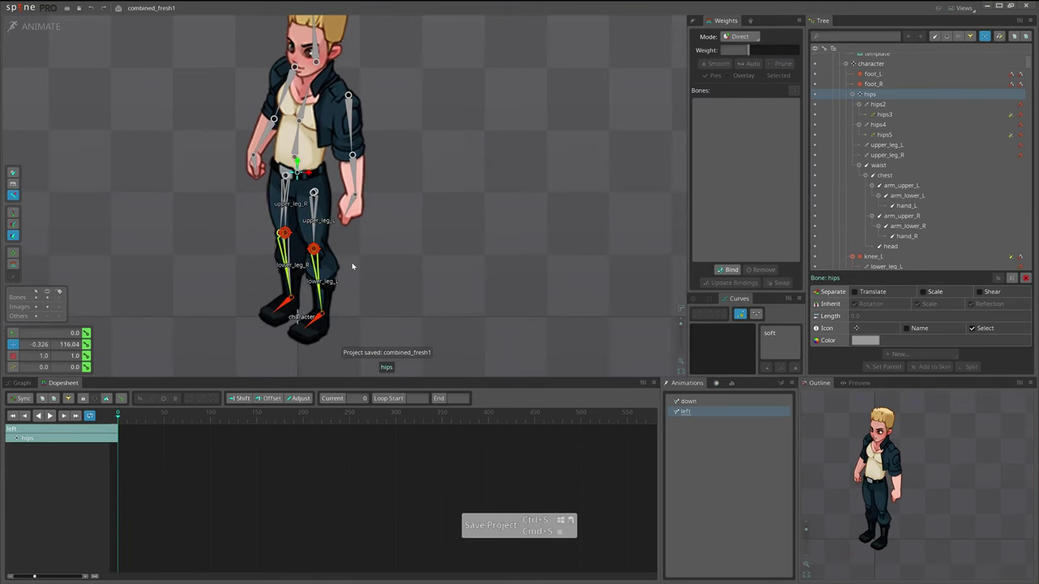
pyautogui.moveTo(427, 265); pyautogui.dragTo(451, 283)
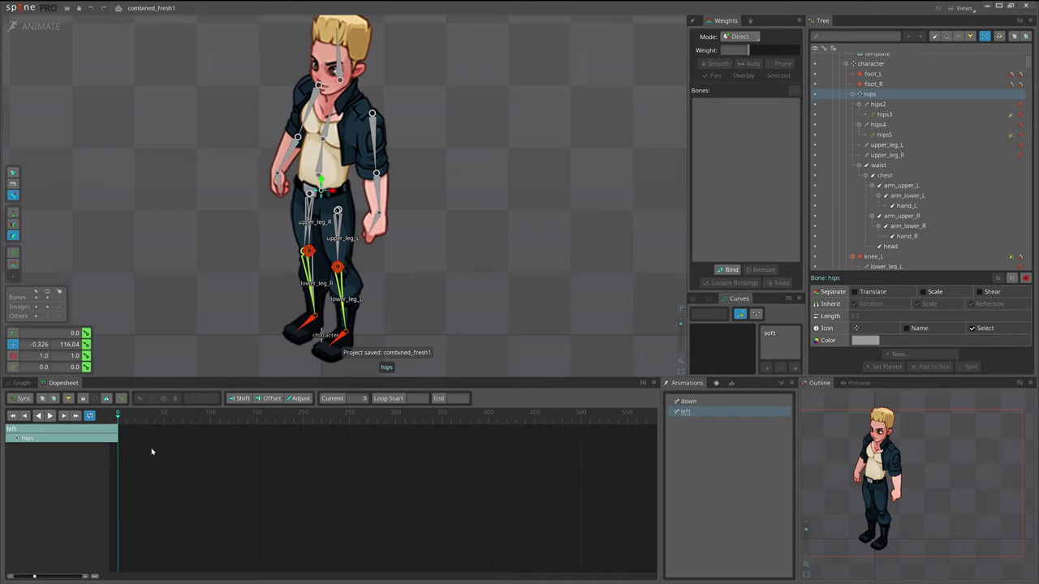
# - Inspect the left animation's keys on the knee_L bone and the knee_helper_R transform constraint at frame 0, and save the project
pyautogui.press('space')
pyautogui.scroll(-5, 131, 482)
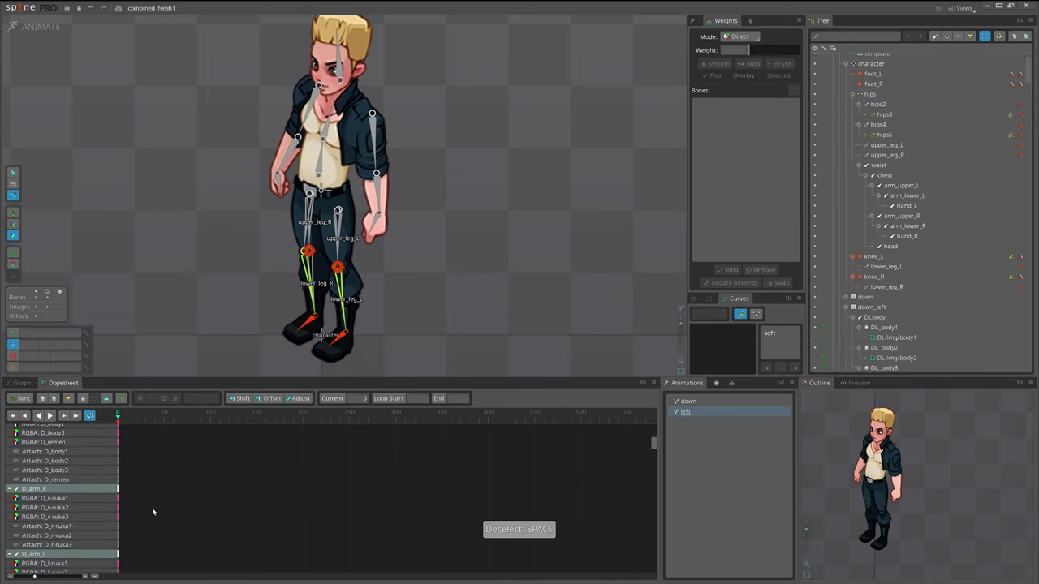
pyautogui.click(337, 267)
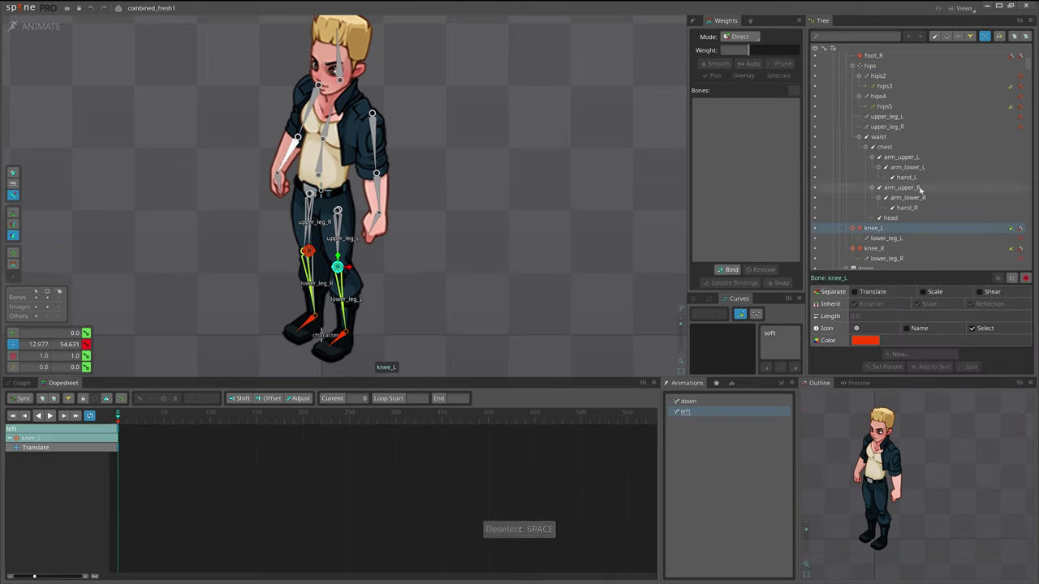
pyautogui.click(1010, 249)
pyautogui.moveTo(142, 470); pyautogui.dragTo(98, 421)
pyautogui.hotkey('ctrl', 's')
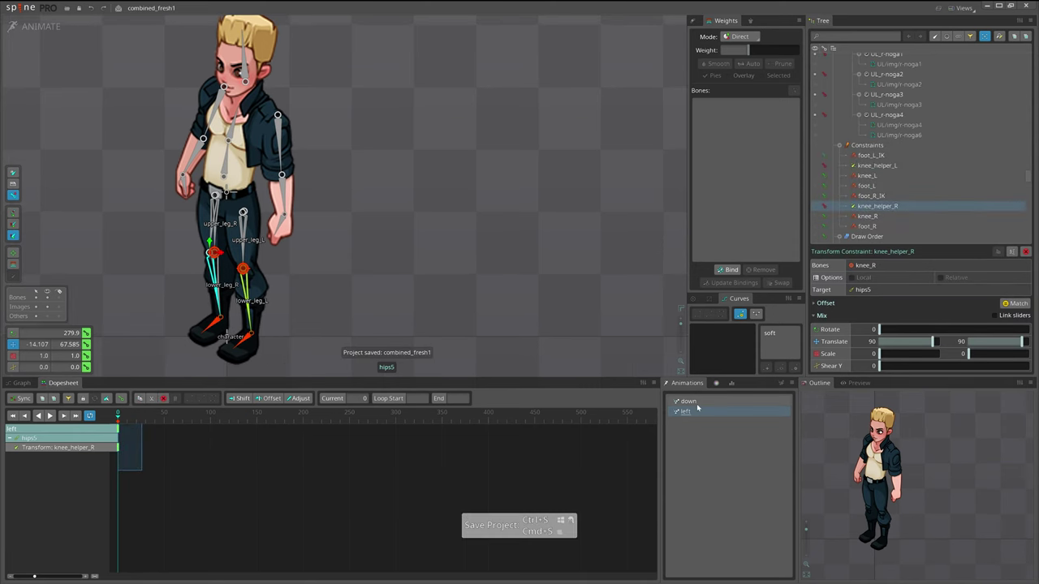
# - In the down animation, key the Mix values of the knee_helper_L and knee_helper_R constraints at frame 0, and save the project
pyautogui.click(691, 401)
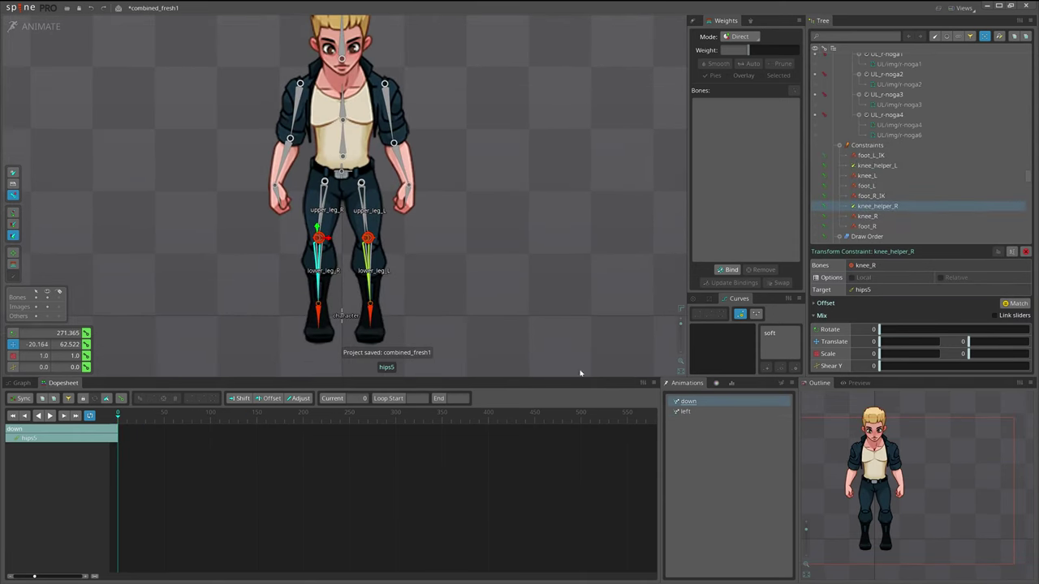
pyautogui.moveTo(565, 294); pyautogui.dragTo(540, 312)
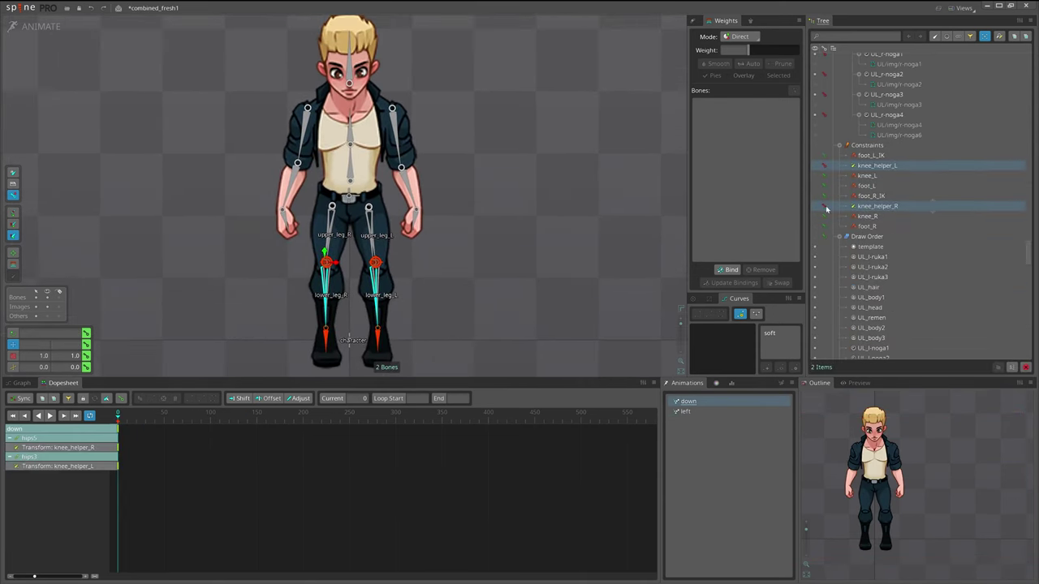
pyautogui.click(878, 207)
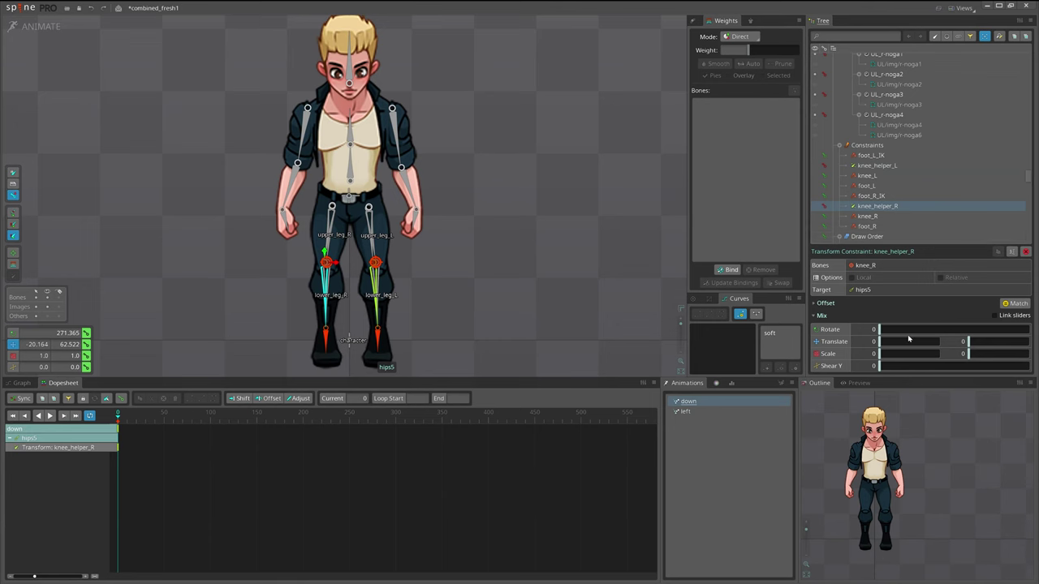
pyautogui.hotkey('ctrl', 's')
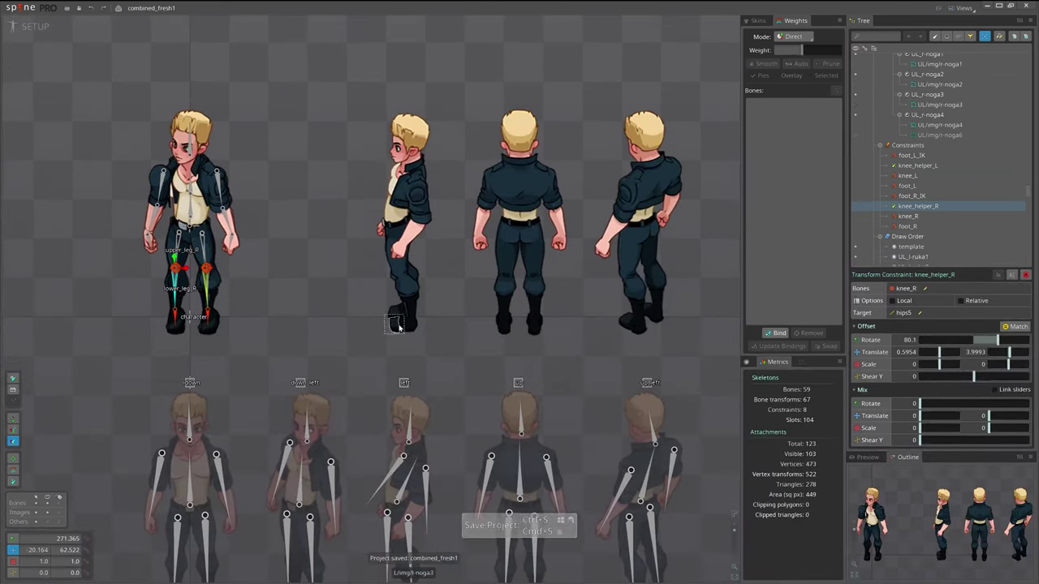
# - Rename the existing left animation as down_left, create a new animation named left, and save the project
pyautogui.click(403, 382)
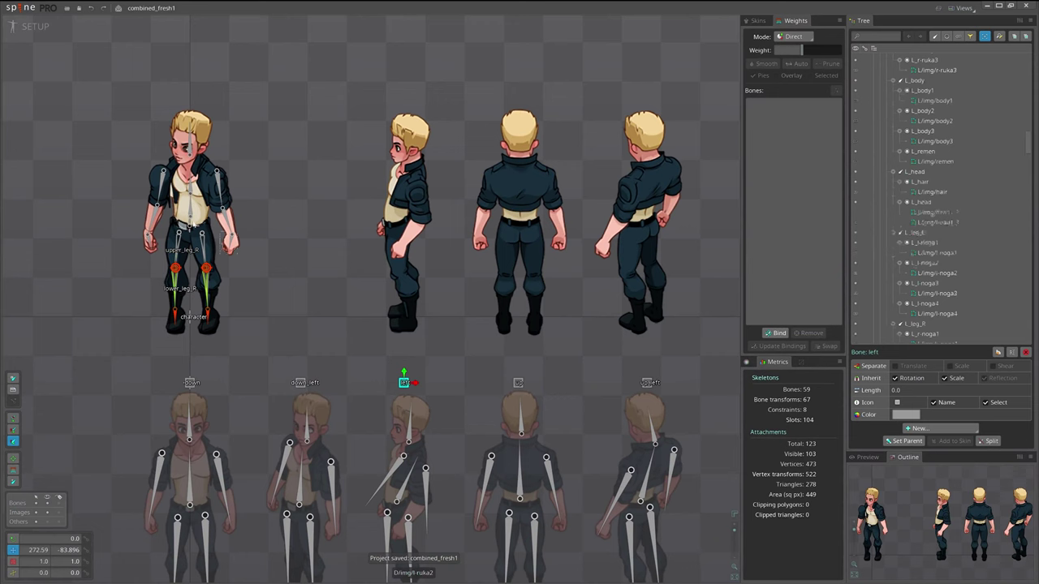
pyautogui.click(32, 27)
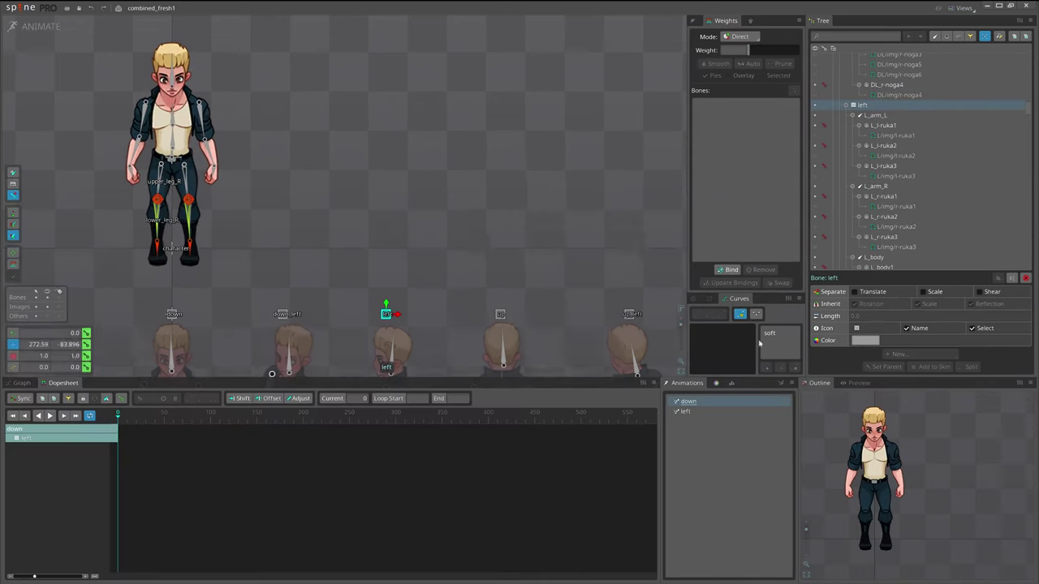
pyautogui.doubleClick(693, 414)
pyautogui.hotkey('ctrl', 's')
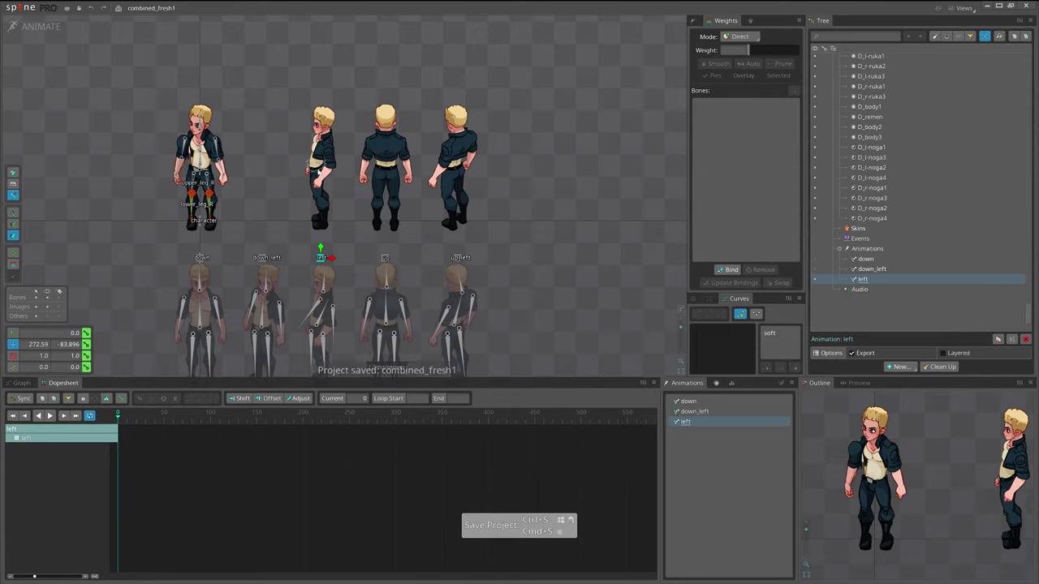
# - Hide the left bone with its whole figure and select all the meshes that remain visible
pyautogui.press('space')
pyautogui.click(322, 258)
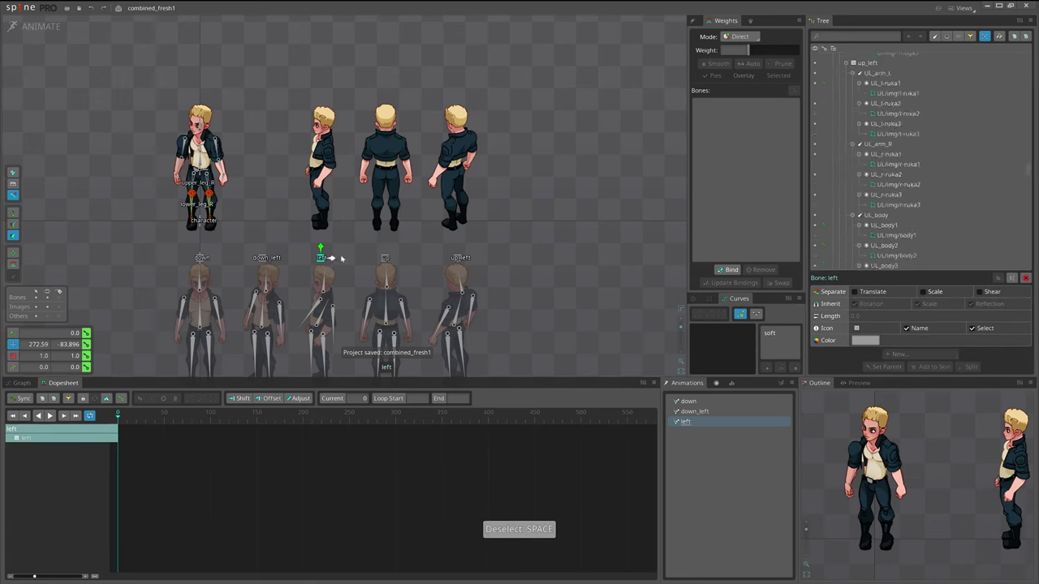
pyautogui.click(814, 95)
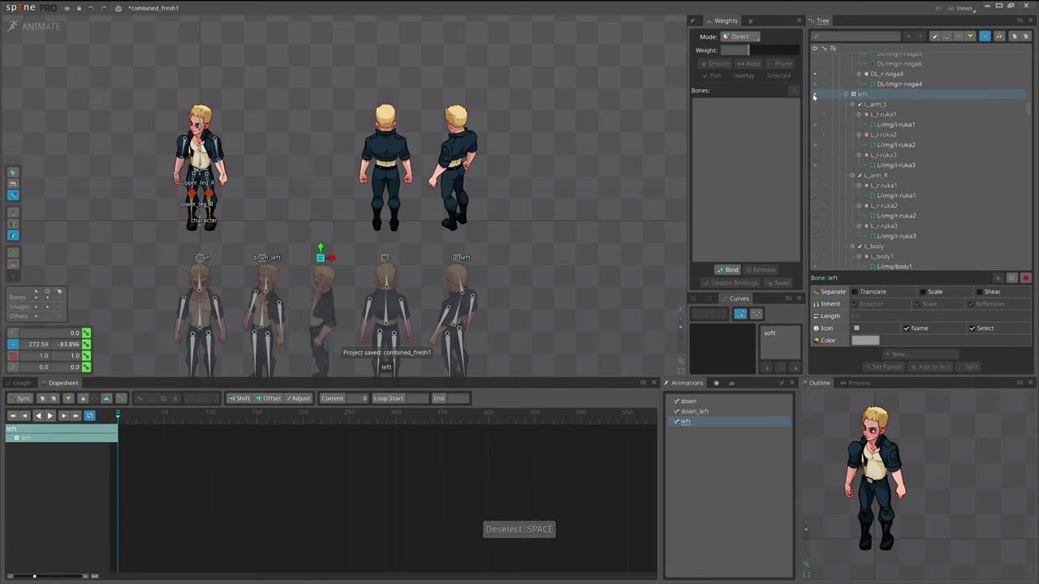
pyautogui.hotkey('ctrl', 'a')
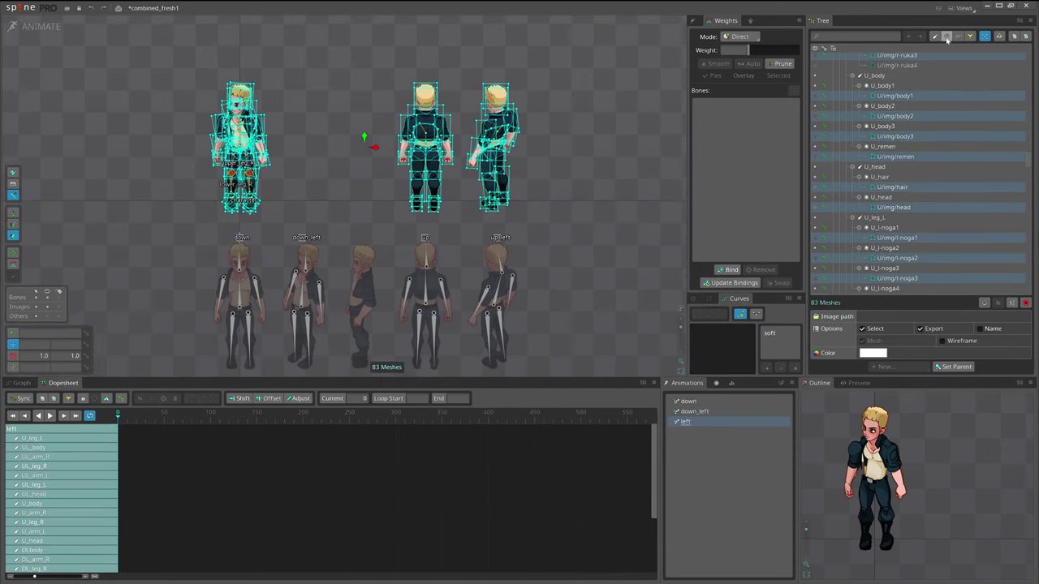
# - Make the slots of the selected meshes fully transparent and key their color at frame 0 of the left animation
pyautogui.click(946, 38)
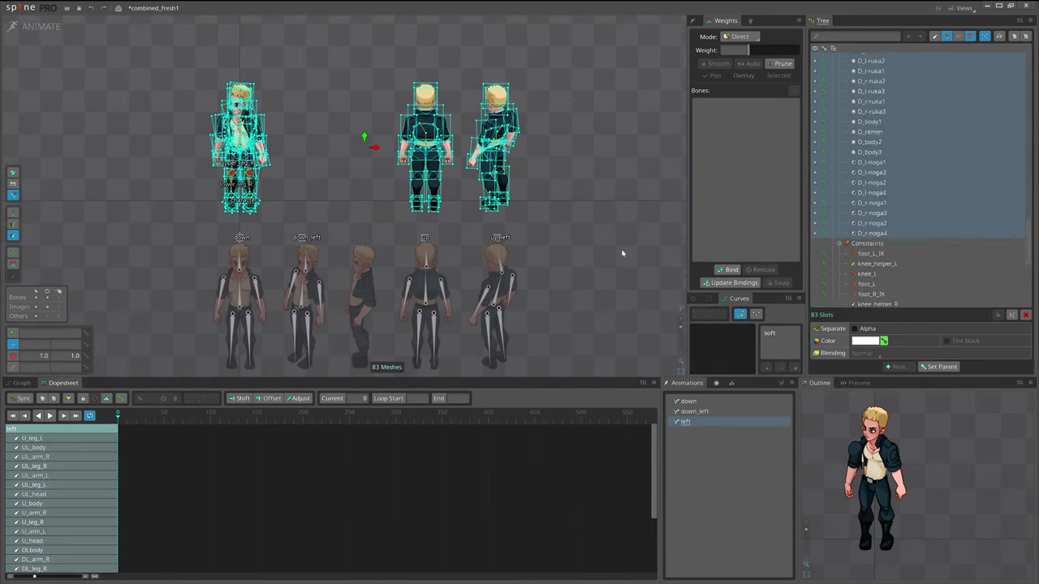
pyautogui.scroll(3, 910, 215)
pyautogui.click(717, 384)
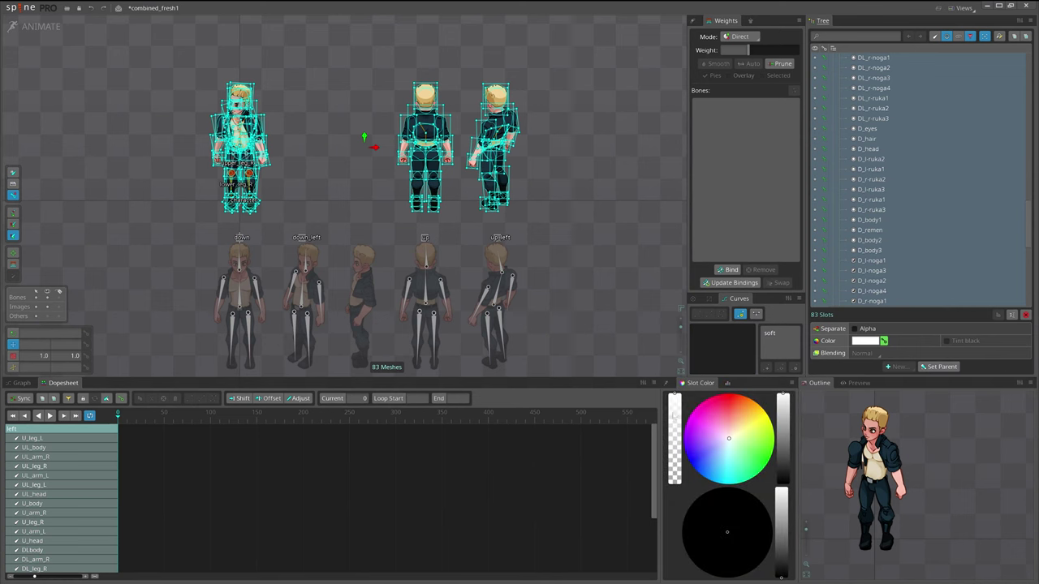
pyautogui.moveTo(676, 427); pyautogui.dragTo(676, 485)
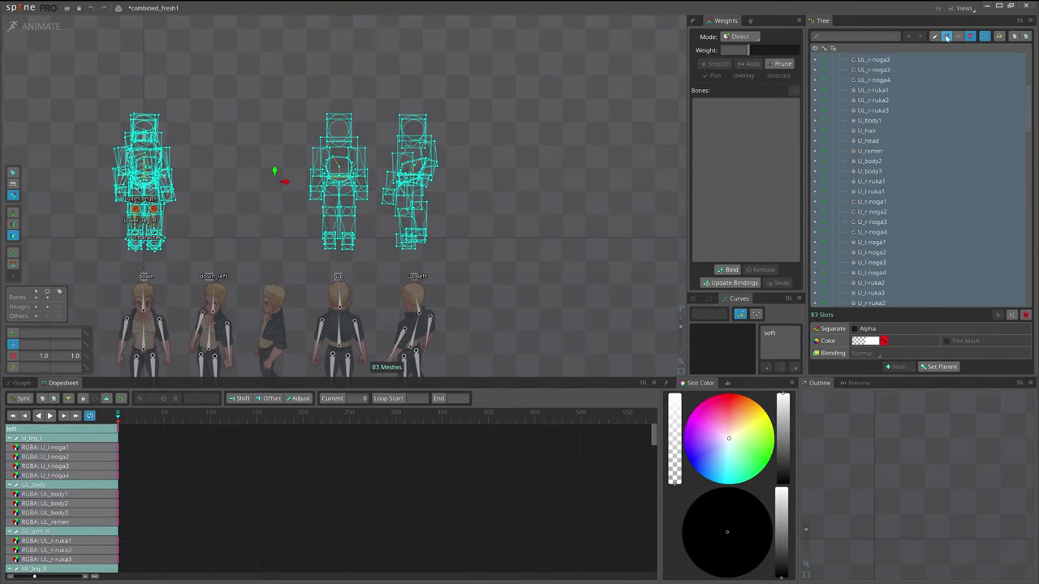
pyautogui.click(946, 38)
# - Hide the selected meshes' attachments and key their visibility at frame 0 of the left animation
pyautogui.scroll(2, 238, 266)
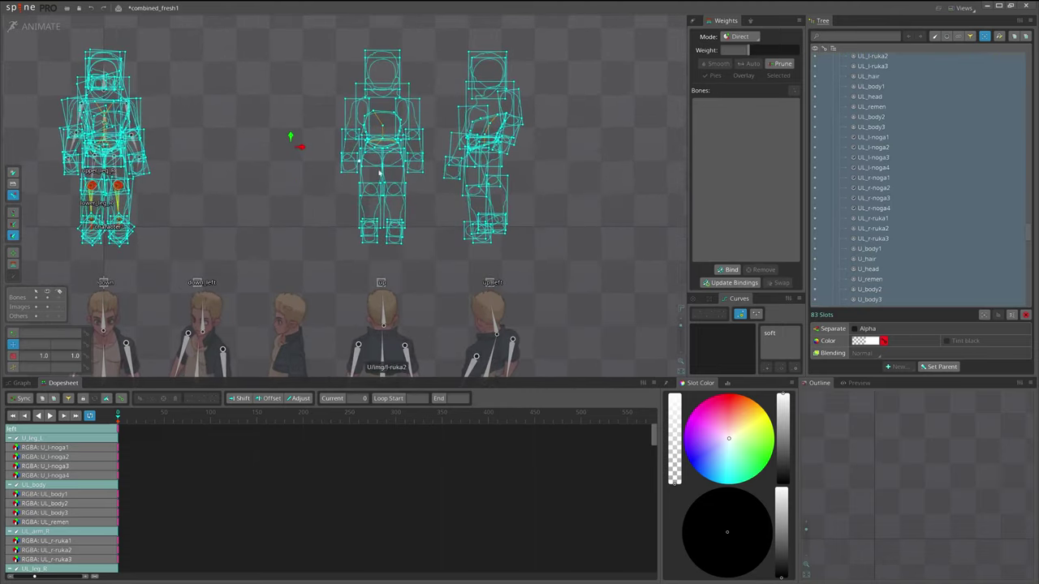
pyautogui.moveTo(379, 172); pyautogui.dragTo(415, 191)
pyautogui.scroll(1, 459, 222)
pyautogui.moveTo(459, 243); pyautogui.dragTo(466, 259)
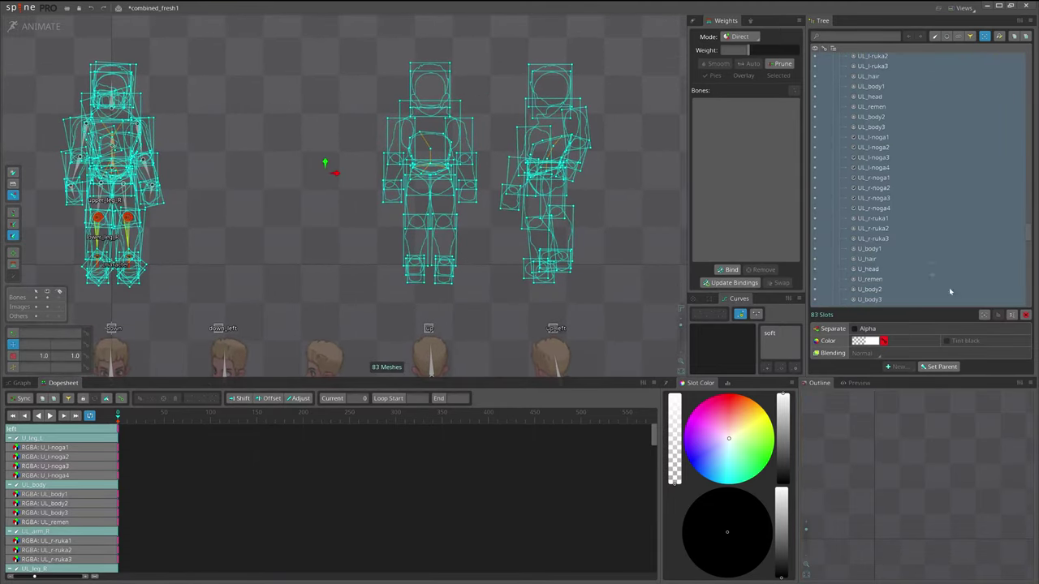
pyautogui.scroll(5, 941, 166)
pyautogui.scroll(-2, 917, 244)
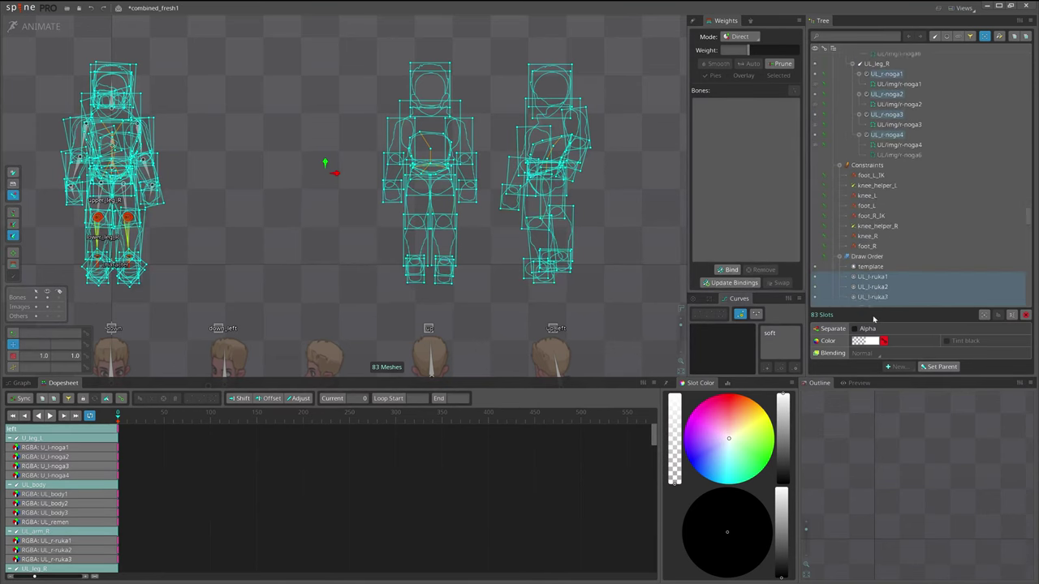
pyautogui.scroll(3, 878, 195)
pyautogui.scroll(3, 450, 264)
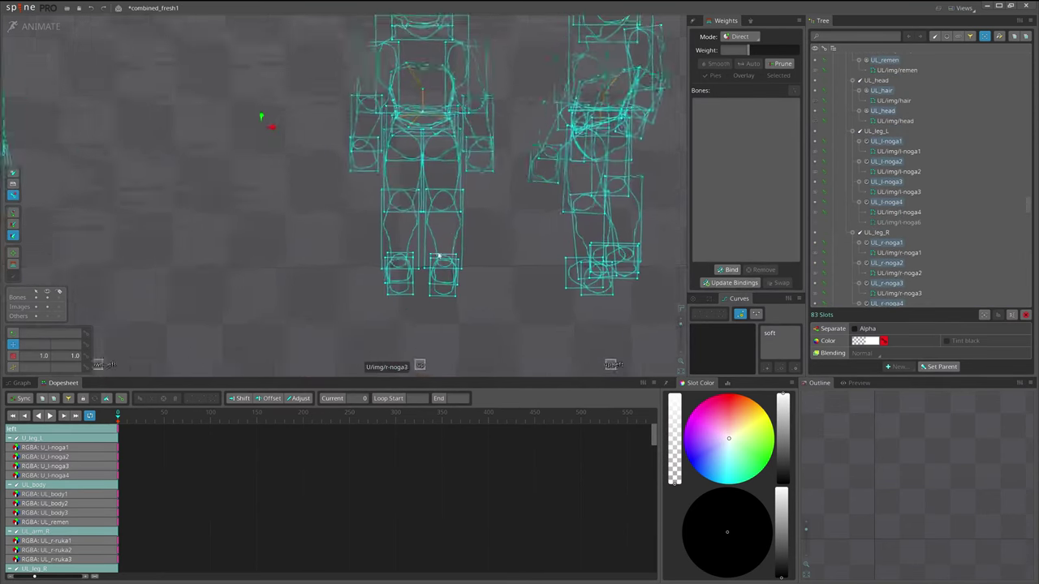
pyautogui.scroll(-2, 487, 260)
pyautogui.scroll(3, 396, 246)
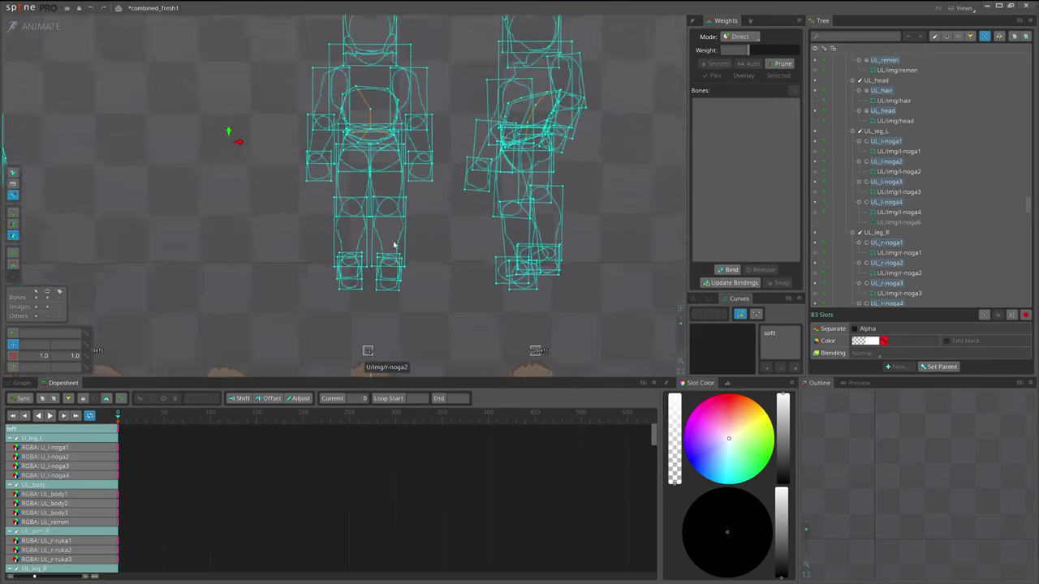
pyautogui.keyDown('ctrl'); pyautogui.click(387, 232); pyautogui.keyUp('ctrl')
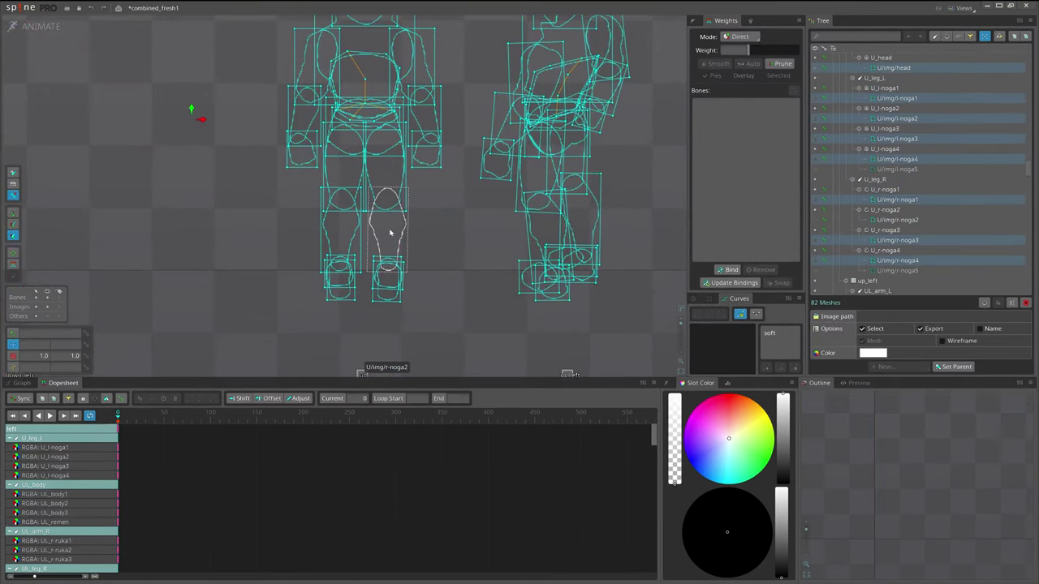
pyautogui.scroll(-4, 482, 297)
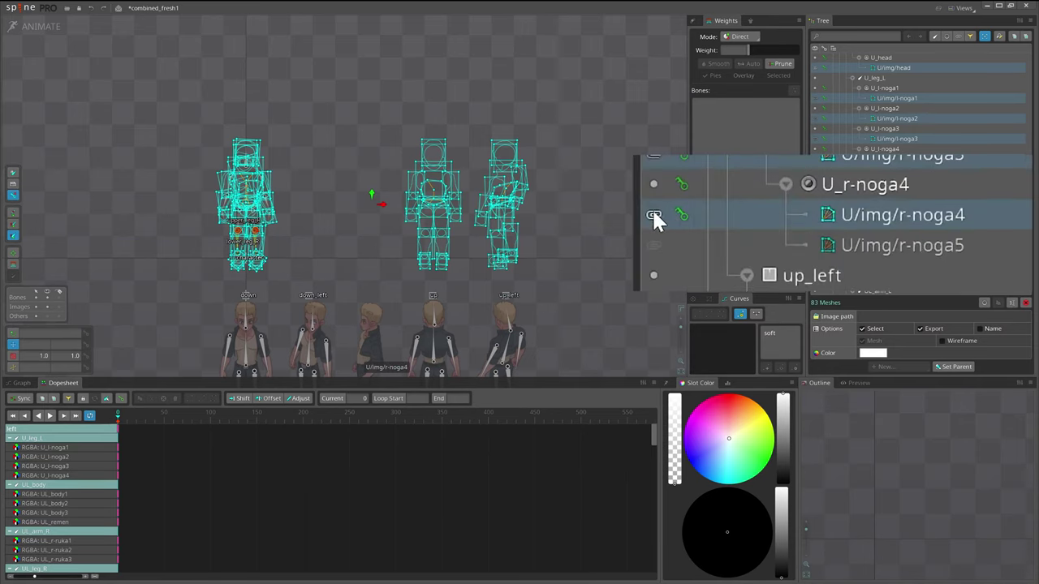
pyautogui.click(522, 264)
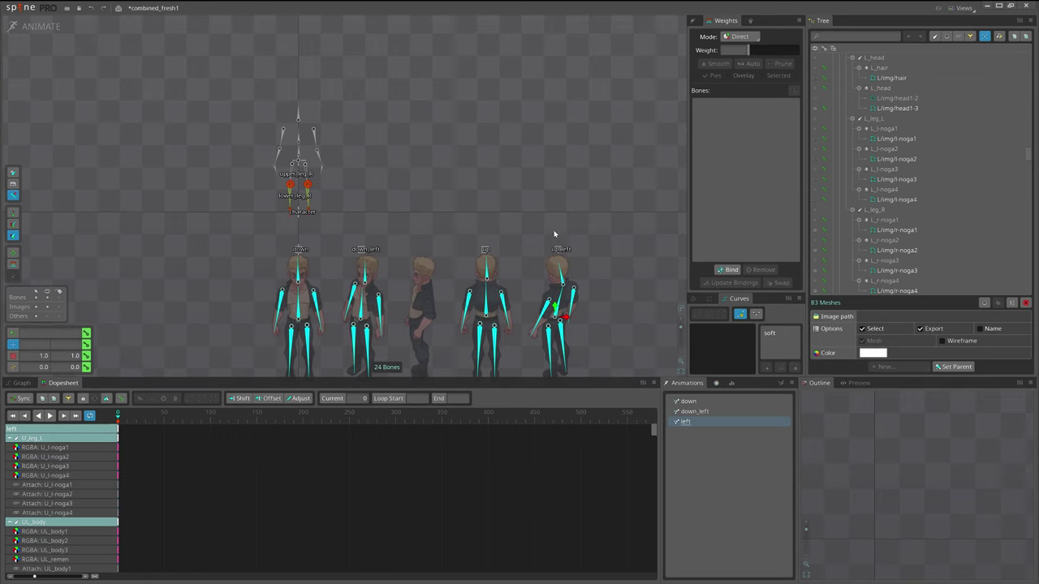
# - Bring back the hidden left figure, select its left bone, and save the project
pyautogui.hotkey('ctrl', 'h')
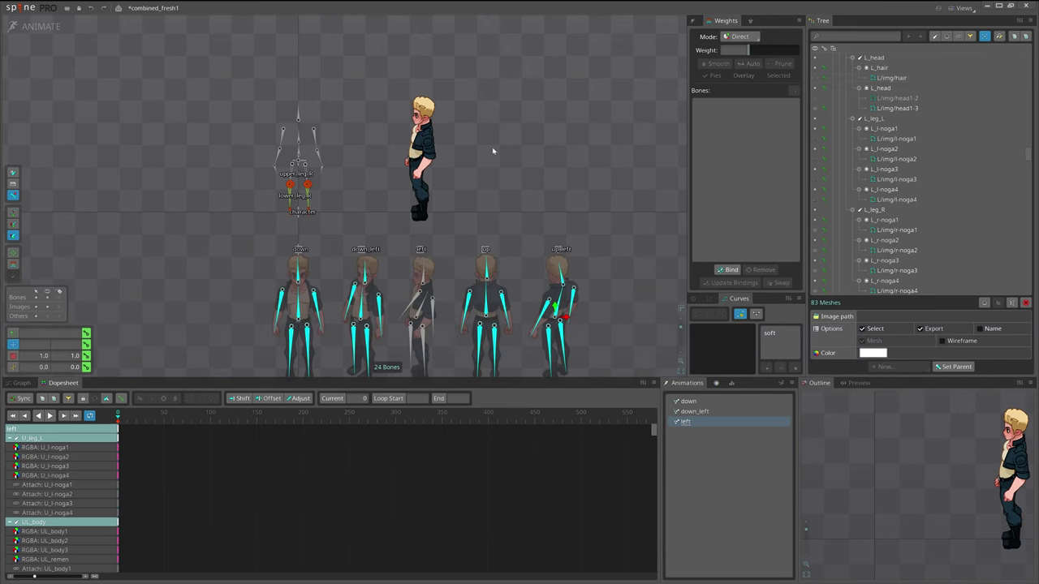
pyautogui.press('space')
pyautogui.click(419, 252)
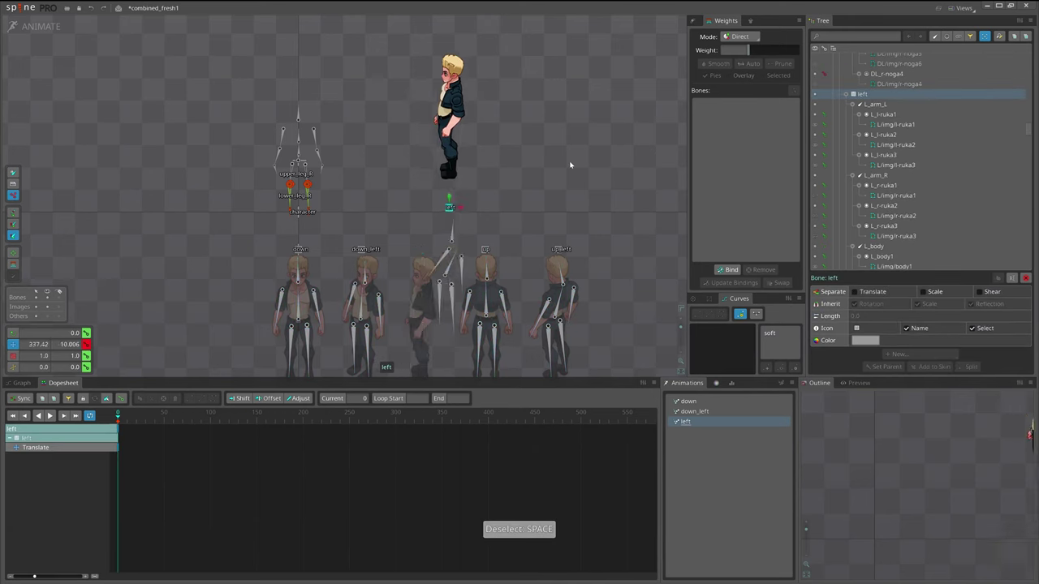
pyautogui.hotkey('ctrl', 's')
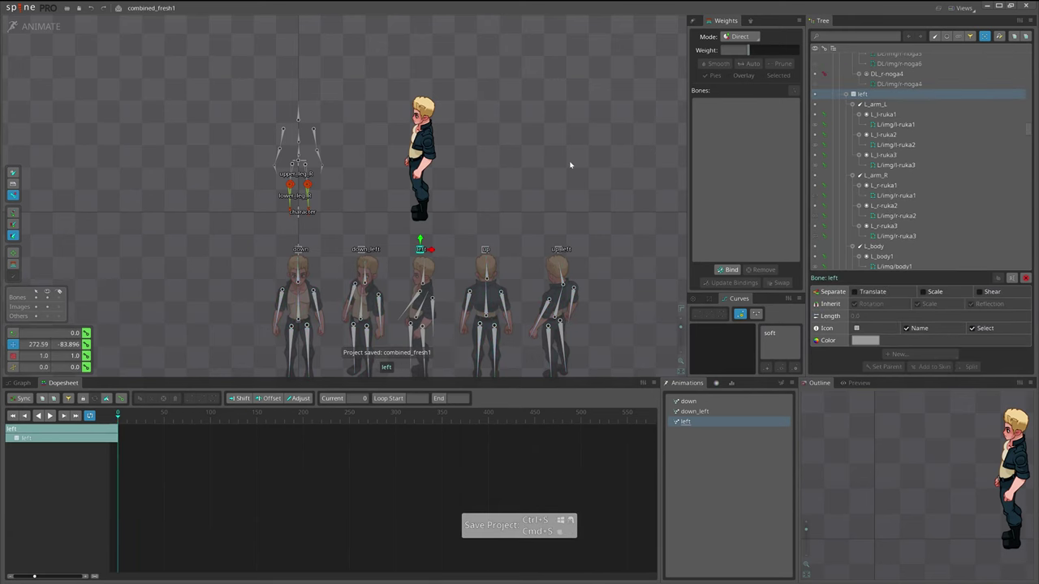
# - Switch to the down animation, clear the selection, and copy all of its keys at frame 0
pyautogui.click(689, 402)
pyautogui.moveTo(498, 221); pyautogui.dragTo(534, 238)
pyautogui.scroll(2, 357, 184)
pyautogui.click(357, 171)
pyautogui.scroll(3, 360, 168)
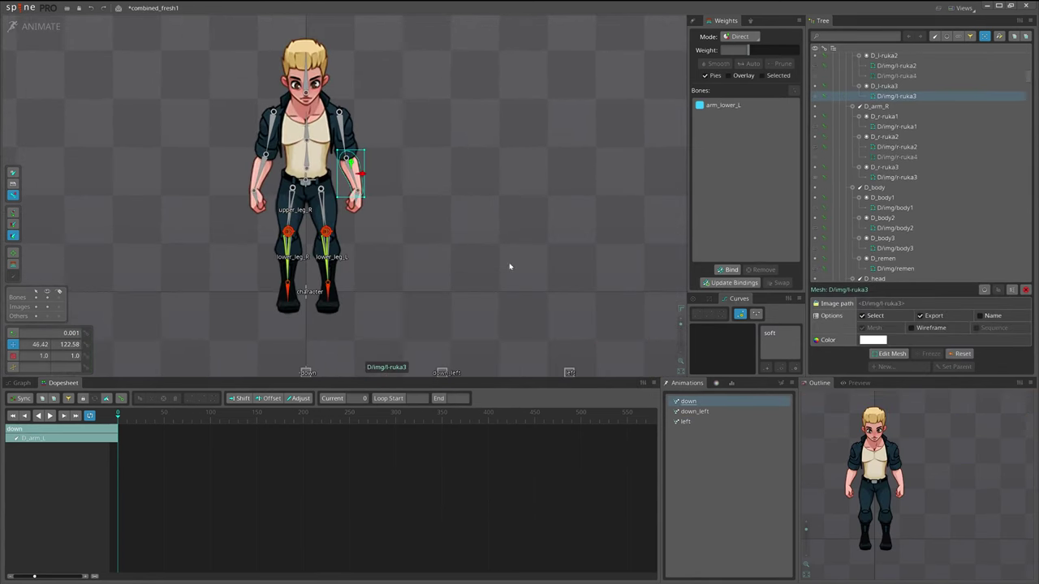
pyautogui.moveTo(438, 216); pyautogui.dragTo(456, 225)
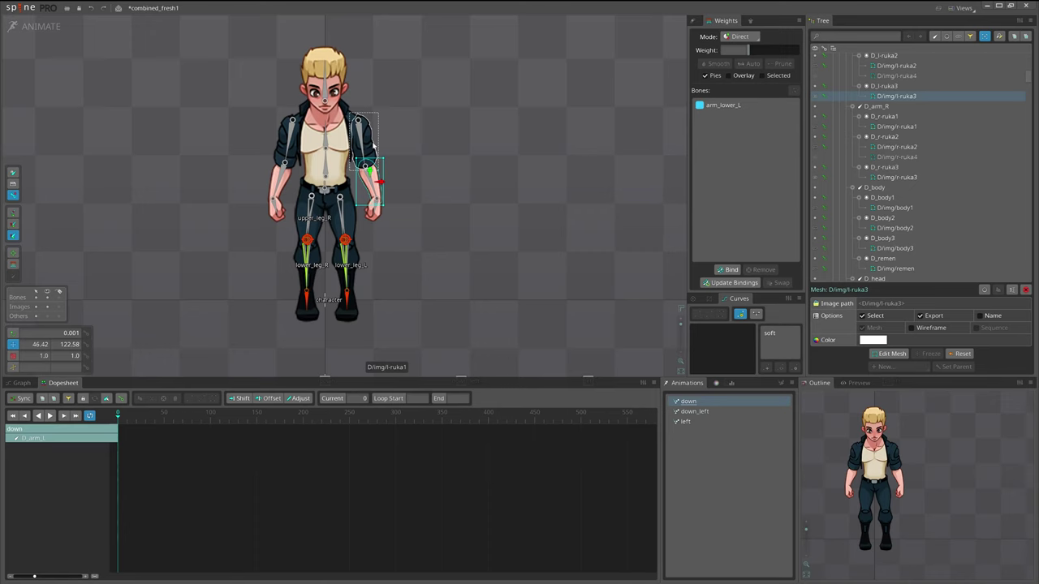
pyautogui.press('space')
pyautogui.click(124, 419)
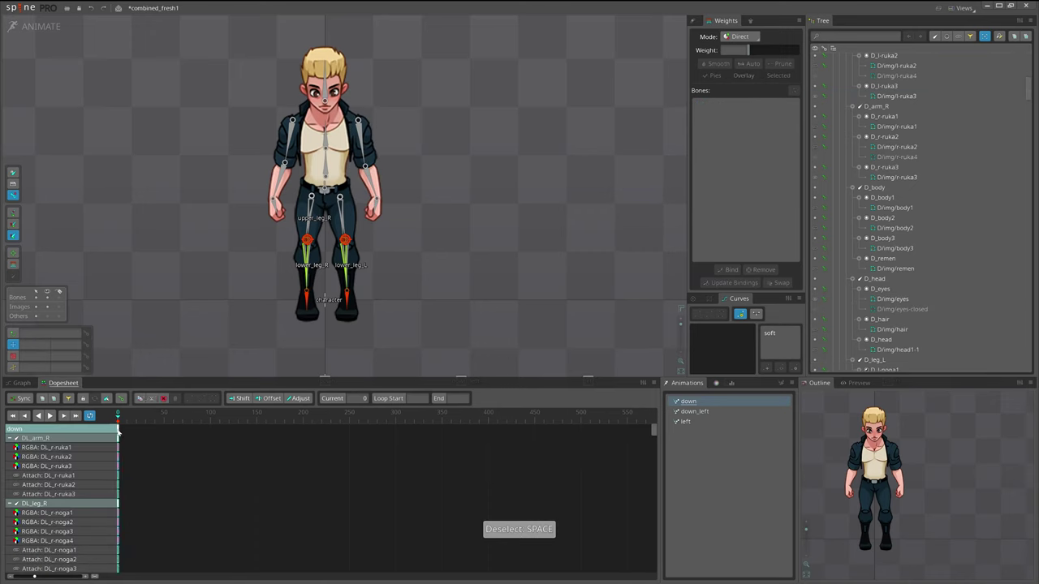
pyautogui.hotkey('ctrl', 'c')
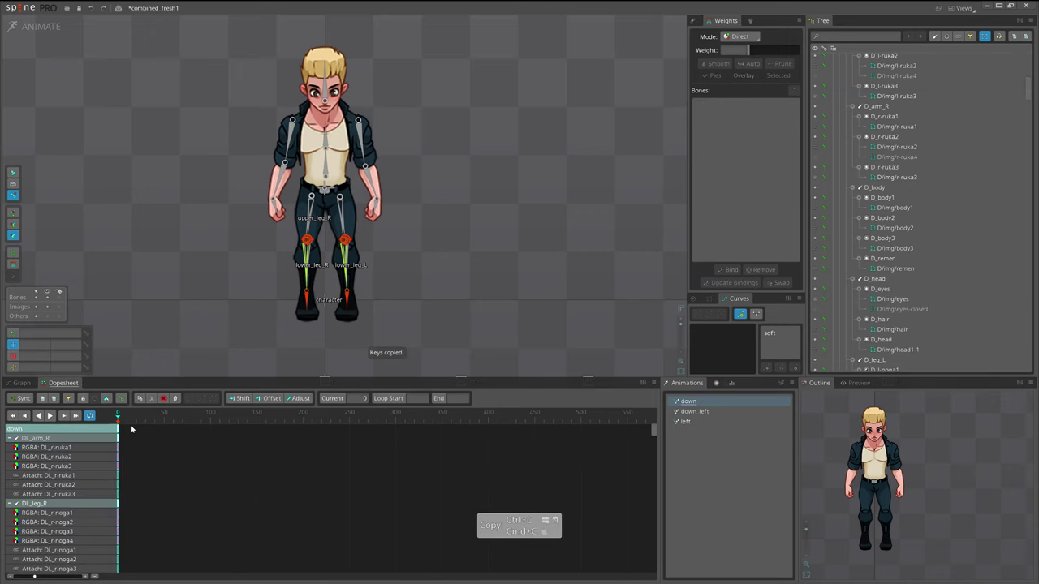
# - Select all meshes of the front-facing figure, list their slots, and key the slot attachments at frame 0 of the down animation
pyautogui.click(380, 180)
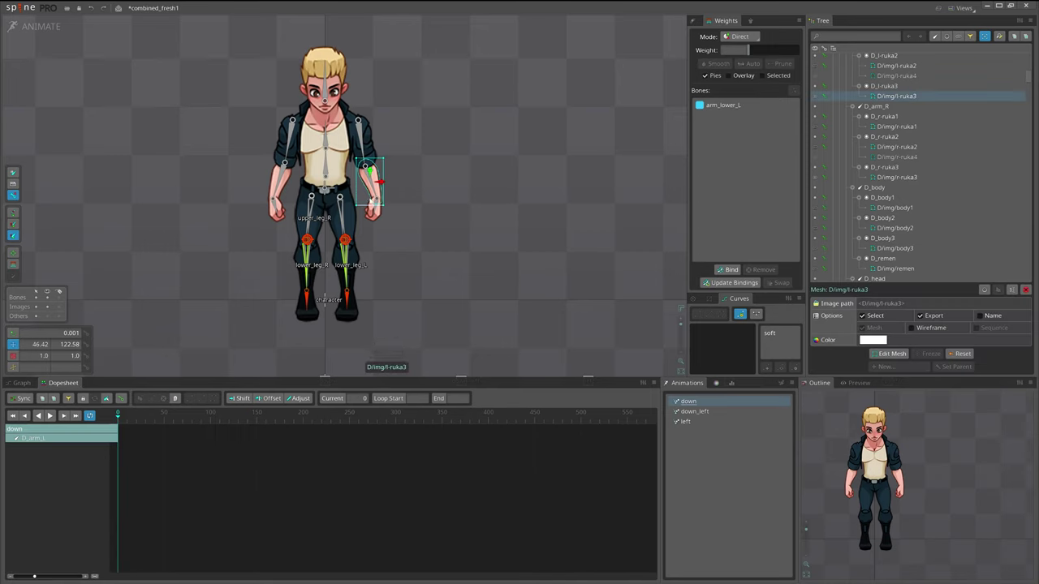
pyautogui.hotkey('ctrl', 'a')
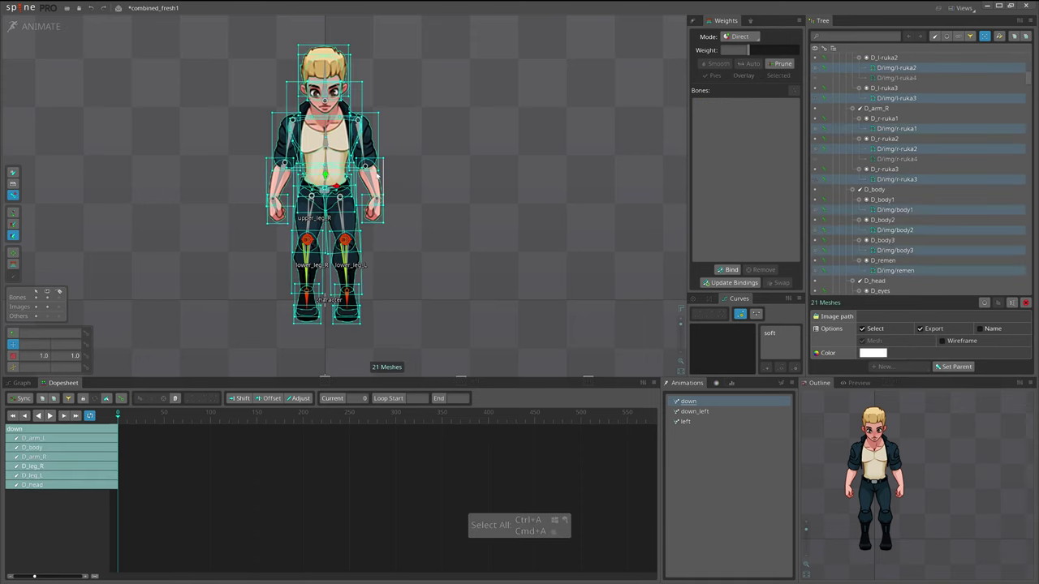
pyautogui.scroll(-3, 454, 211)
pyautogui.scroll(2, 422, 211)
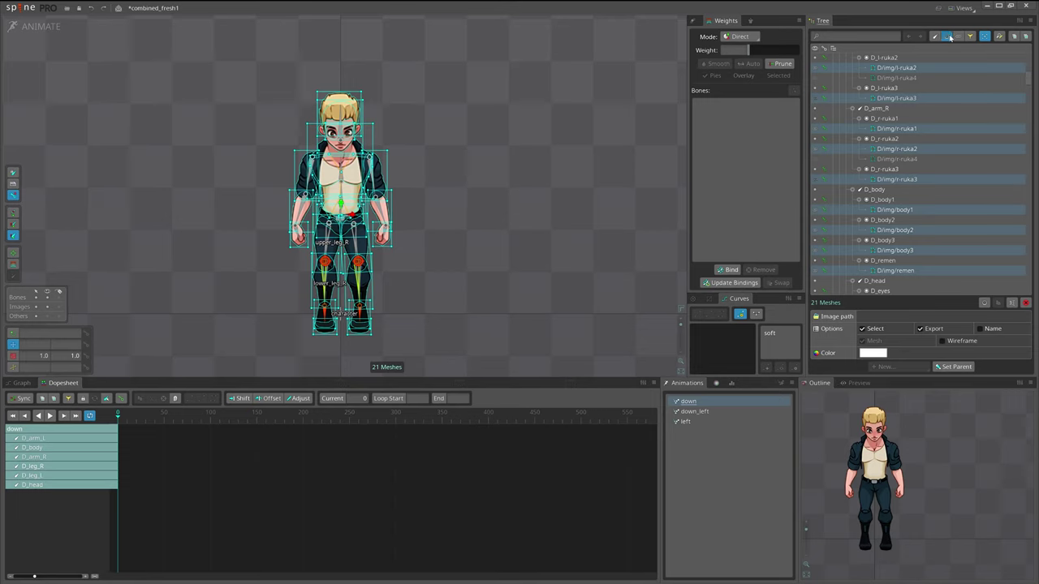
pyautogui.click(948, 36)
pyautogui.scroll(2, 827, 156)
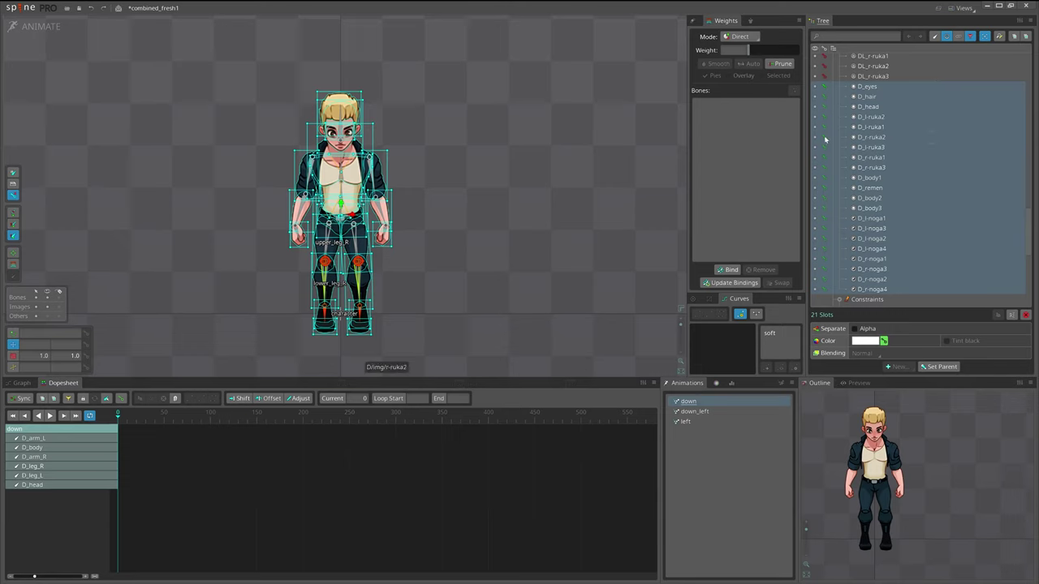
pyautogui.click(825, 139)
pyautogui.scroll(-5, 148, 496)
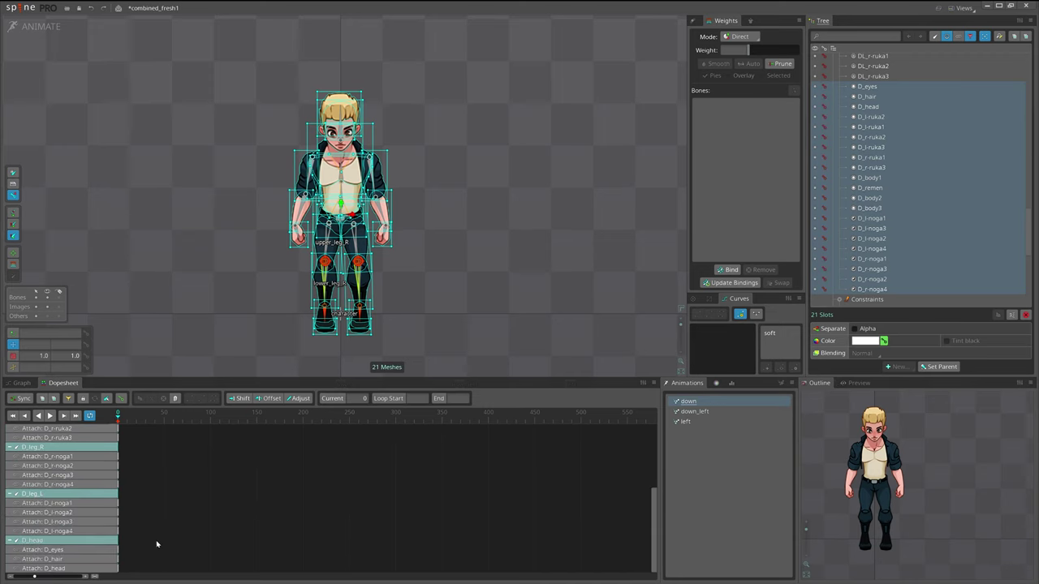
pyautogui.moveTo(161, 565); pyautogui.dragTo(99, 416)
# - Switch to the down_left animation, select all of its figure's meshes, and key their slot attachments at frame 0
pyautogui.click(703, 411)
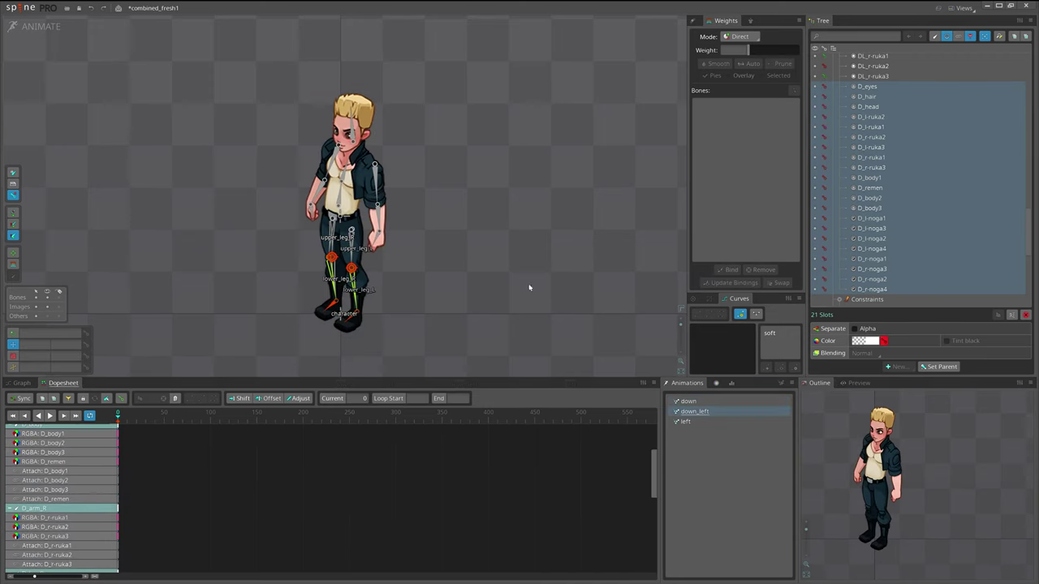
pyautogui.click(294, 210)
pyautogui.hotkey('ctrl', 'a')
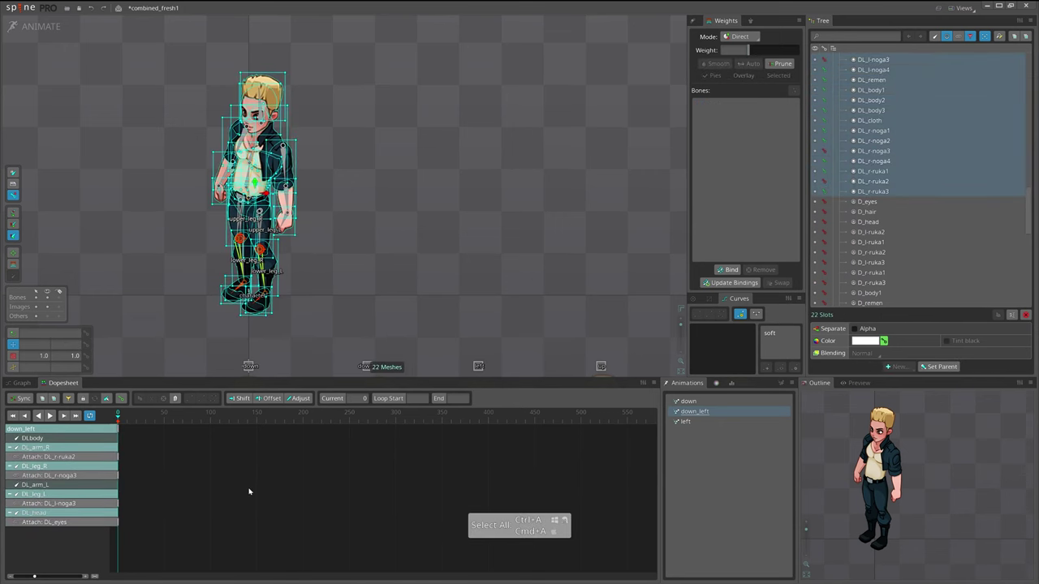
pyautogui.moveTo(355, 260); pyautogui.dragTo(408, 271)
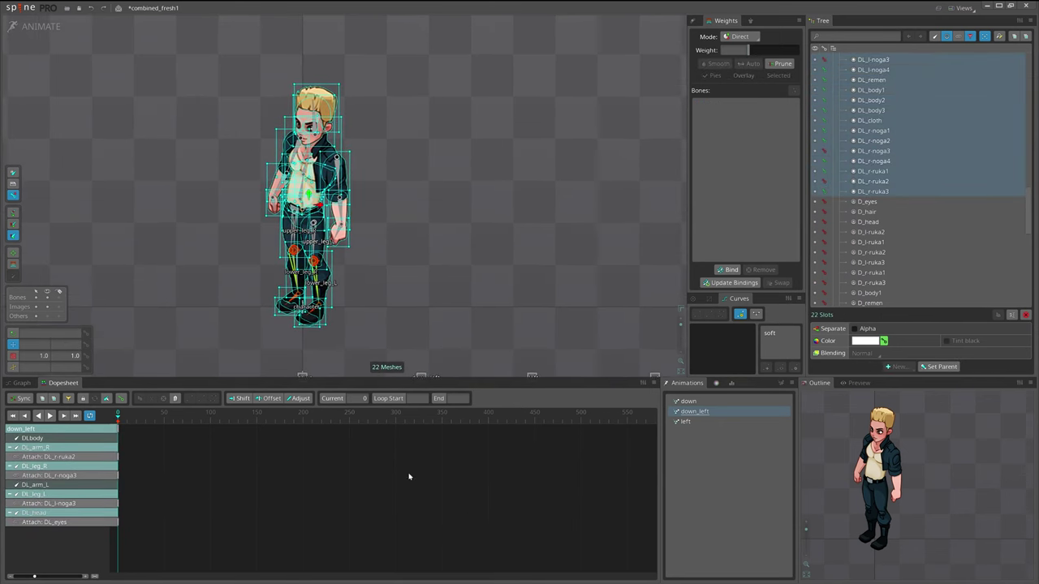
pyautogui.scroll(-5, 851, 208)
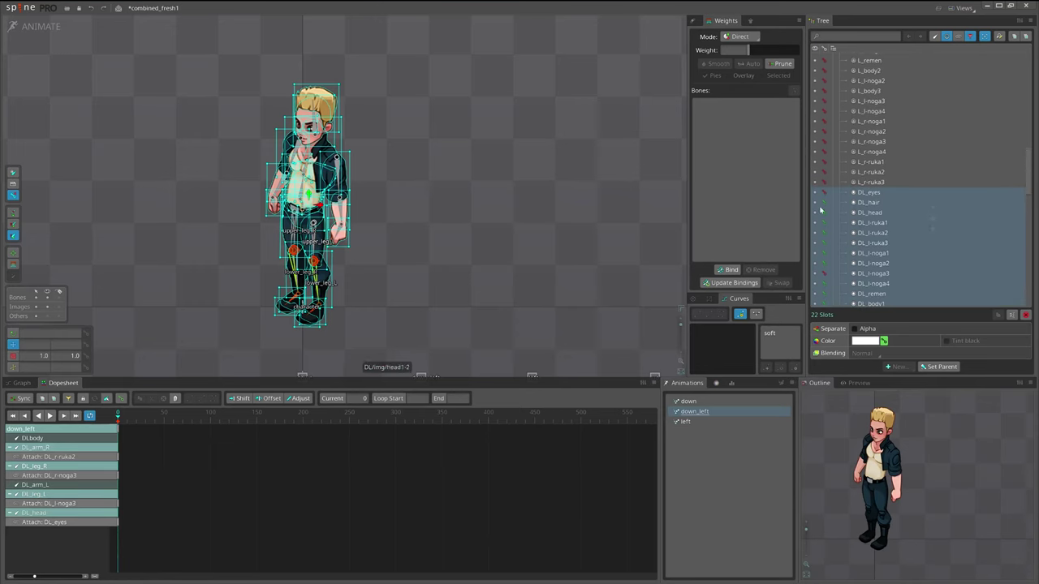
pyautogui.click(824, 204)
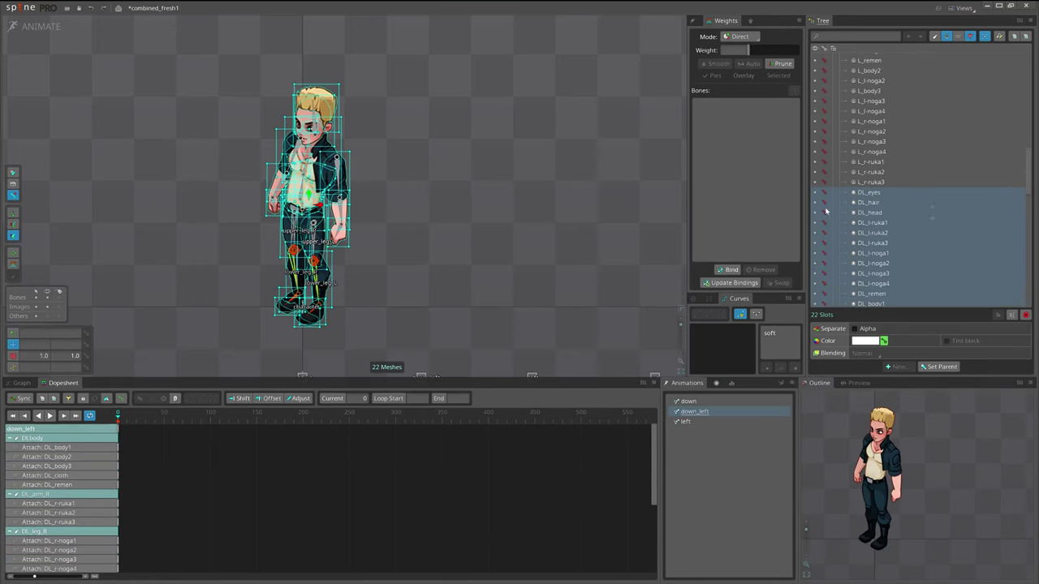
# - Key the slot attachments of all side-view meshes at frame 0 of the left animation, and save the project
pyautogui.click(696, 419)
pyautogui.click(483, 241)
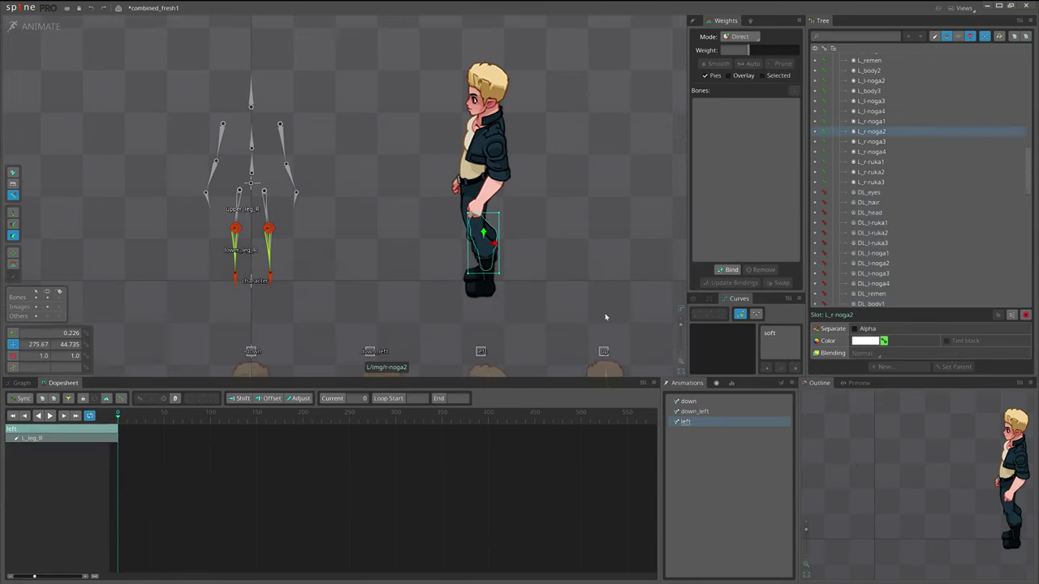
pyautogui.hotkey('ctrl', 'a')
pyautogui.click(824, 183)
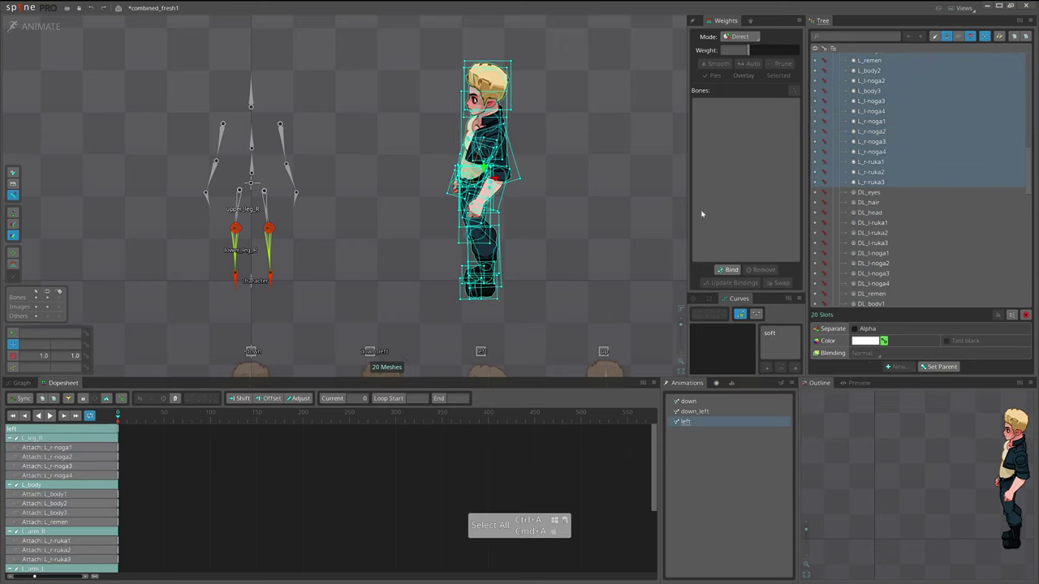
pyautogui.press('space')
pyautogui.hotkey('ctrl', 's')
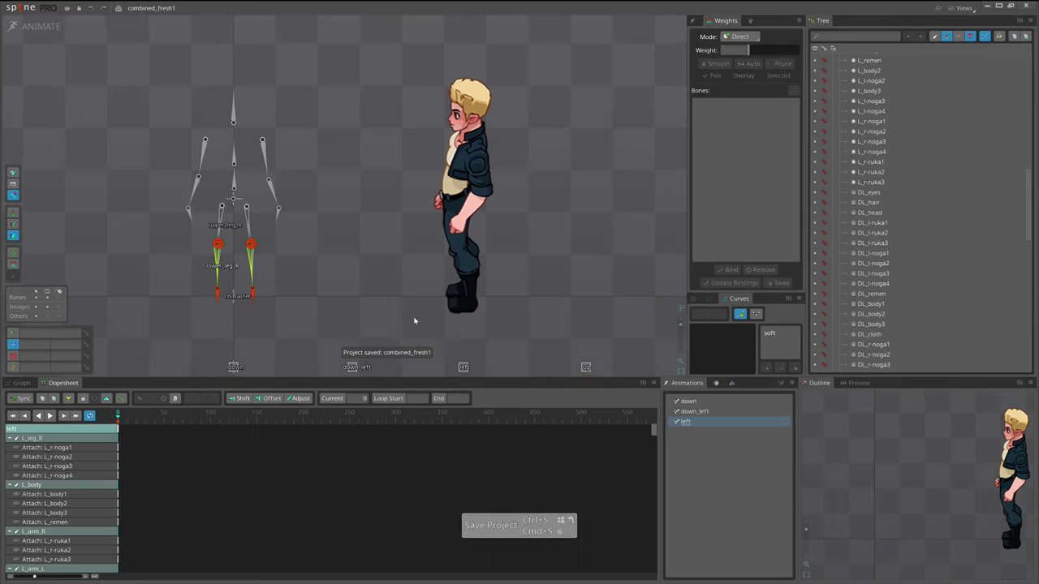
# - Move the character root bone onto the side-view figure in the left animation, to about X 268, Y -1.7
pyautogui.click(237, 299)
pyautogui.moveTo(381, 315); pyautogui.dragTo(325, 302)
pyautogui.press('v')
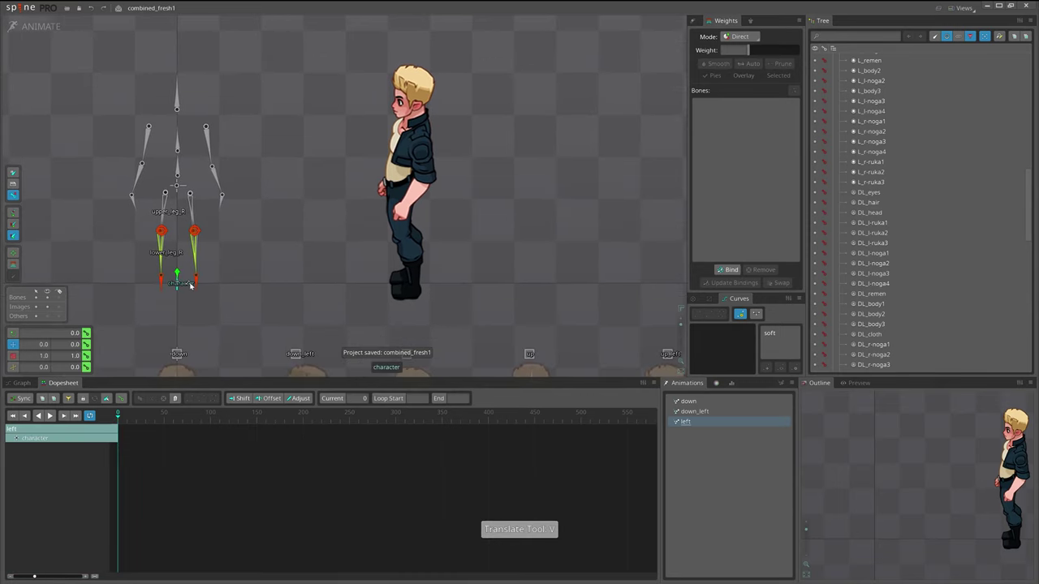
pyautogui.moveTo(190, 284); pyautogui.dragTo(419, 297)
pyautogui.scroll(4, 409, 154)
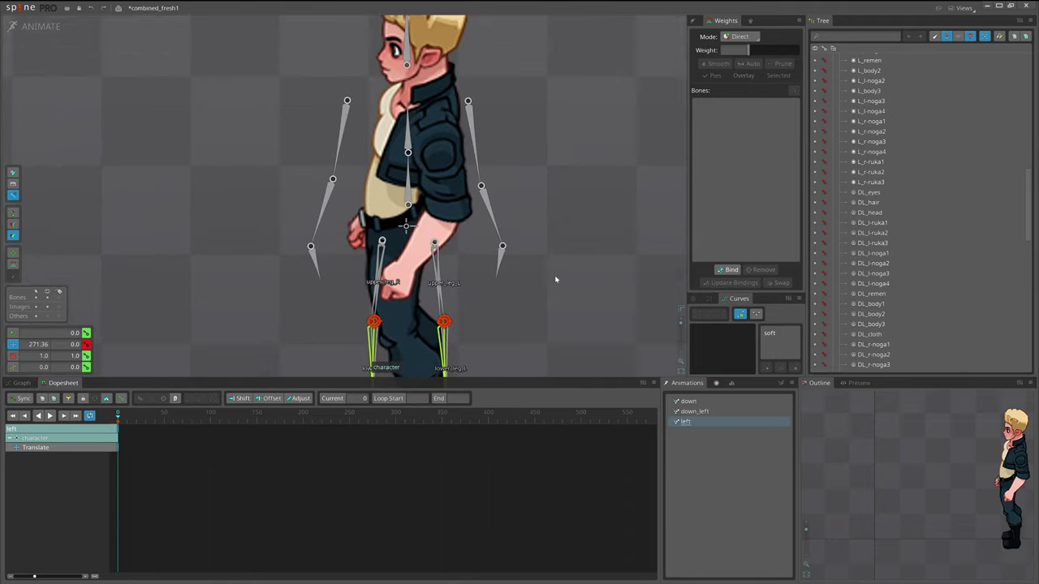
pyautogui.moveTo(563, 283); pyautogui.dragTo(557, 285)
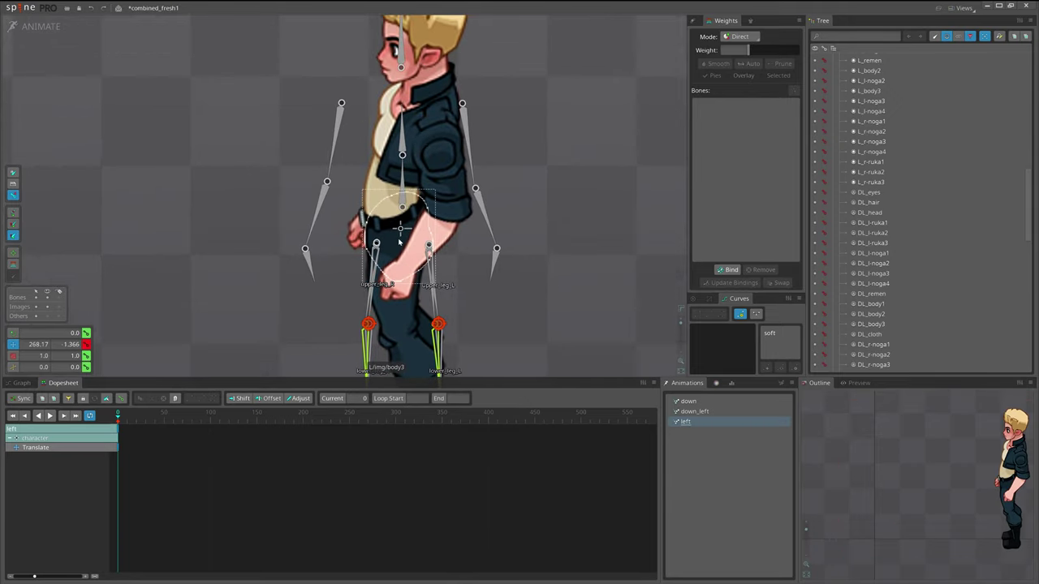
pyautogui.scroll(-3, 452, 260)
pyautogui.scroll(5, 383, 313)
pyautogui.scroll(-4, 491, 292)
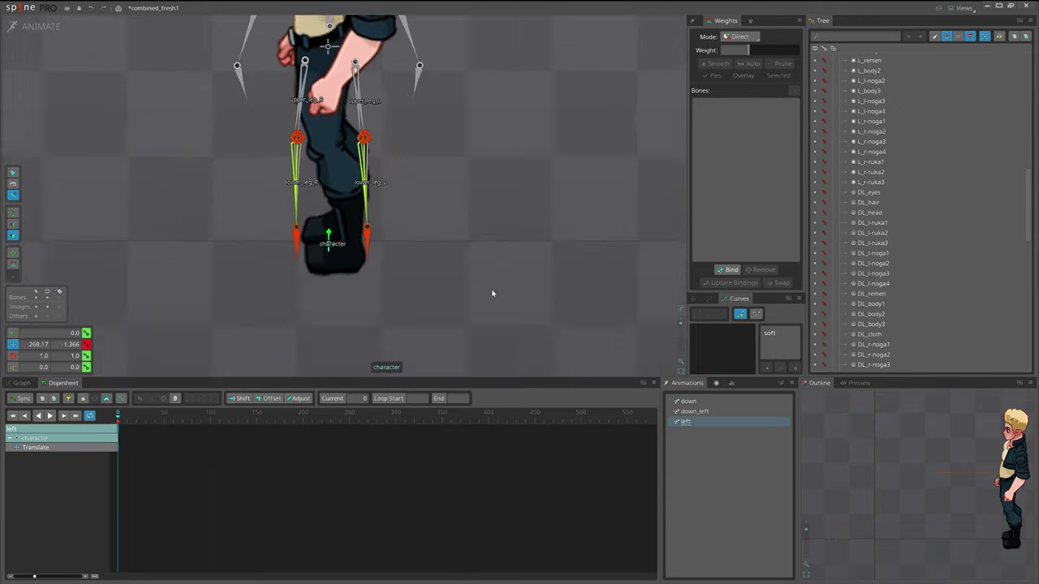
pyautogui.moveTo(463, 249)
pyautogui.mouseDown()
pyautogui.moveTo(464, 238)
pyautogui.moveTo(472, 265)
pyautogui.mouseUp()
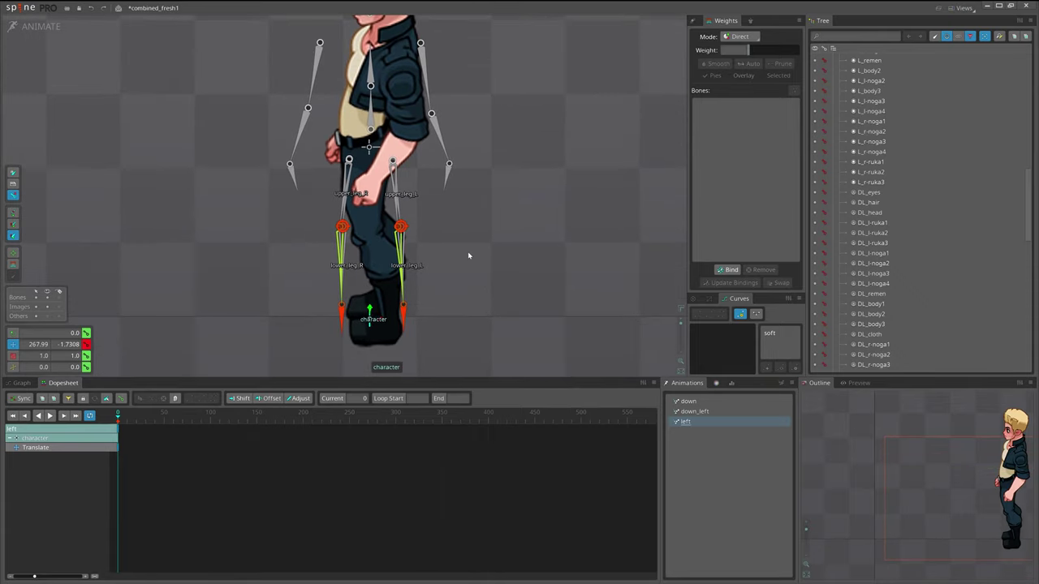
pyautogui.moveTo(453, 90); pyautogui.dragTo(483, 276)
pyautogui.moveTo(396, 307); pyautogui.dragTo(396, 225)
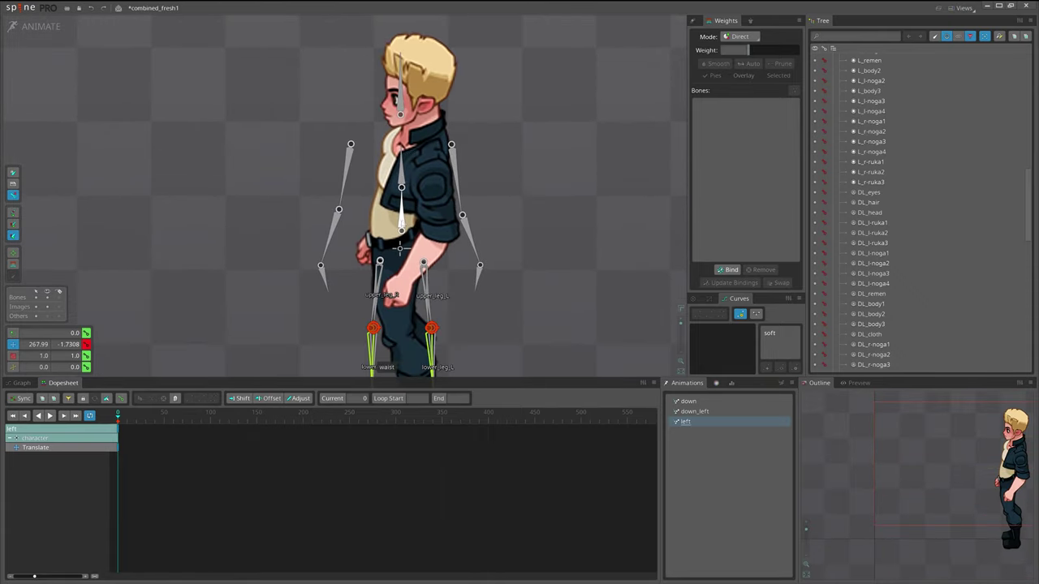
# - Move and rotate the waist and chest bones along the side-view torso, with waist rotation about 77.5° and chest rotation about 81°
pyautogui.click(401, 224)
pyautogui.press('c')
pyautogui.moveTo(577, 227); pyautogui.dragTo(573, 257)
pyautogui.press('v')
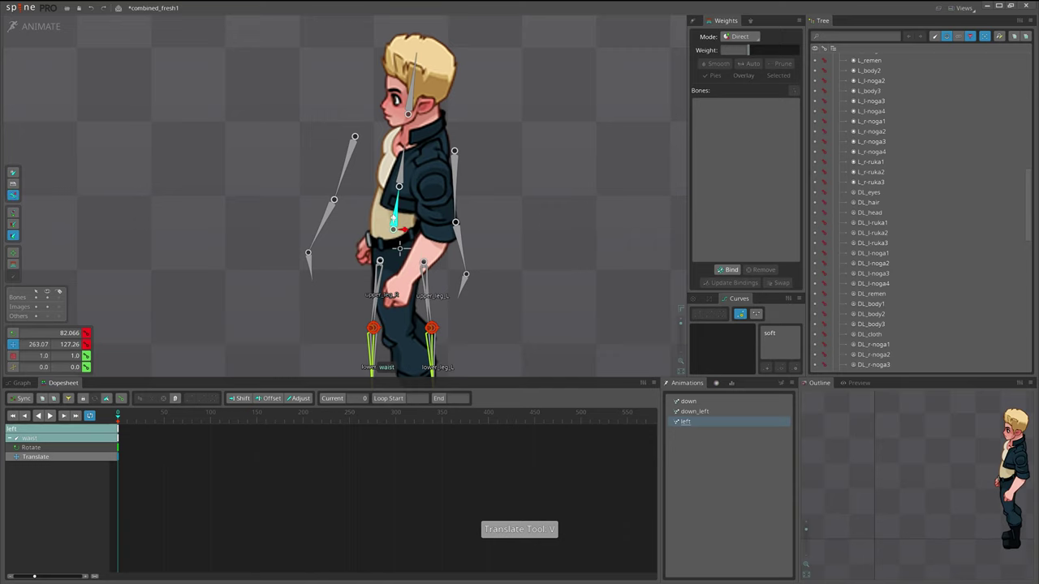
pyautogui.press('c')
pyautogui.moveTo(565, 198); pyautogui.dragTo(568, 212)
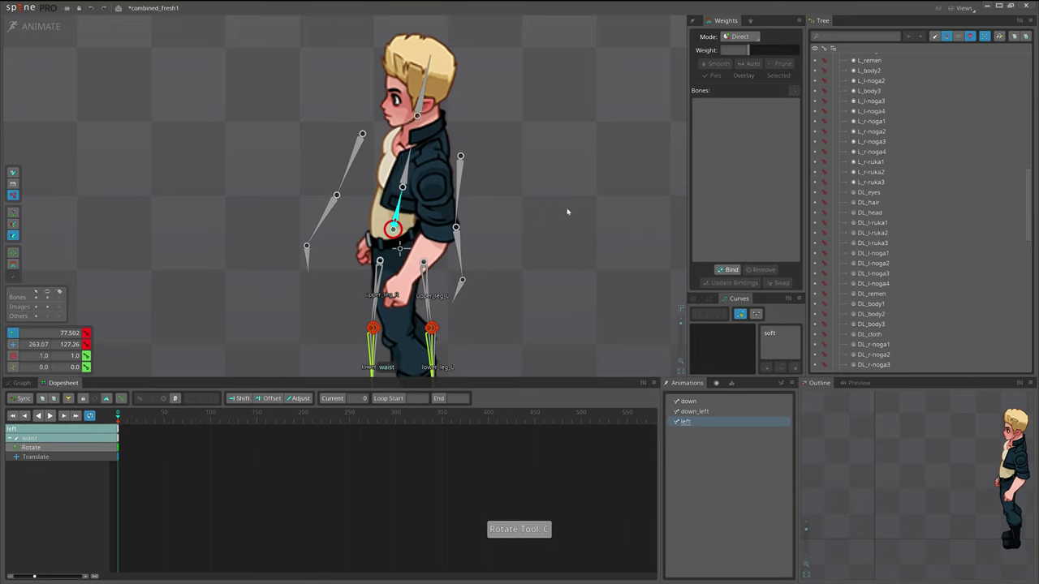
pyautogui.click(405, 168)
pyautogui.press('v')
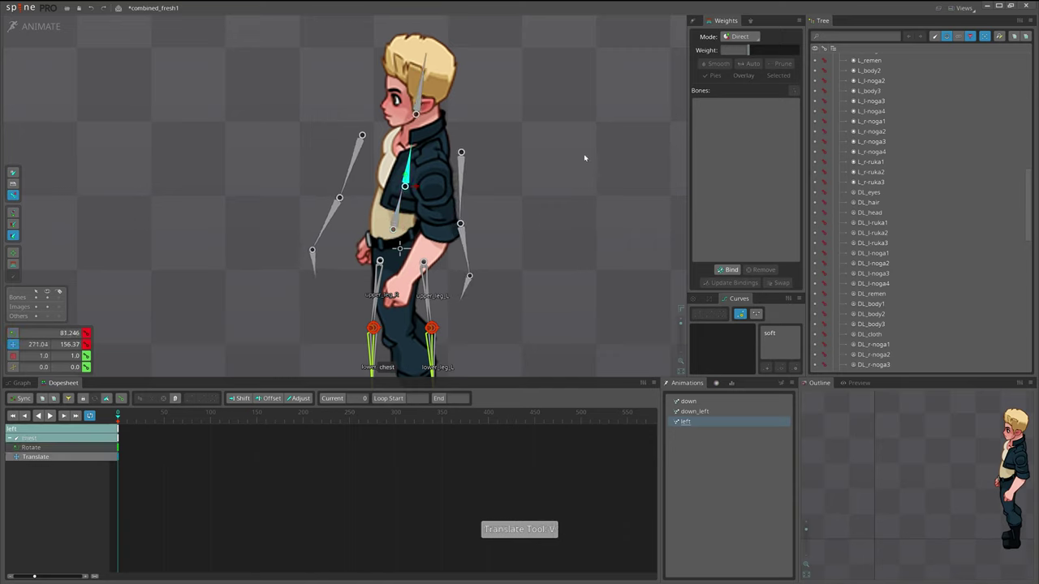
# - Move arm_upper_L onto the side-view figure's near shoulder and rotate arm_lower_L along the near forearm
pyautogui.click(462, 162)
pyautogui.press('v')
pyautogui.moveTo(533, 179); pyautogui.dragTo(507, 202)
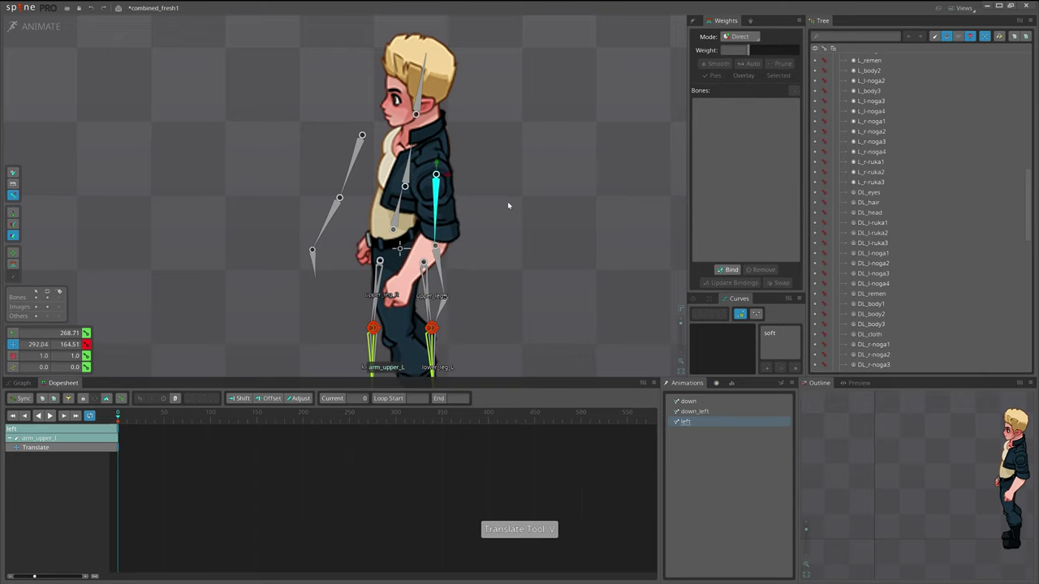
pyautogui.press('c')
pyautogui.moveTo(440, 268); pyautogui.dragTo(415, 278)
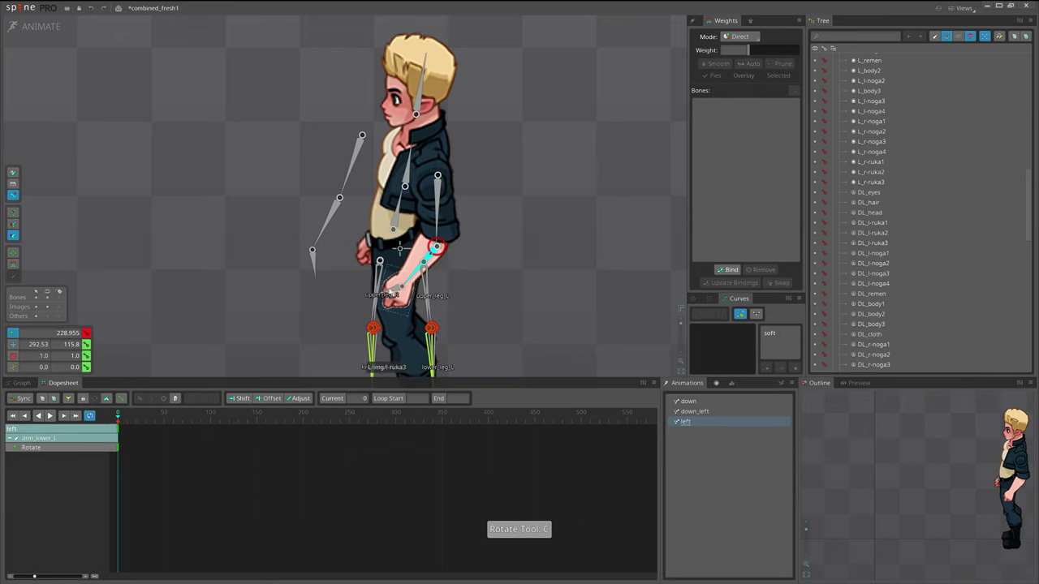
pyautogui.scroll(2, 448, 250)
pyautogui.click(435, 195)
pyautogui.press('v')
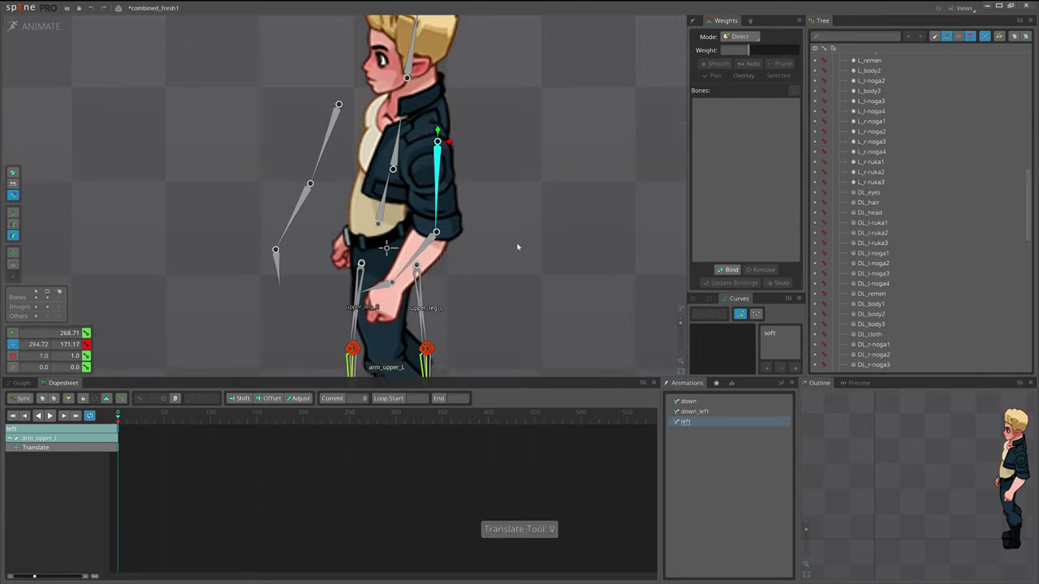
pyautogui.moveTo(517, 246); pyautogui.dragTo(518, 226)
pyautogui.press('c')
pyautogui.moveTo(416, 244); pyautogui.dragTo(384, 303)
# - Move arm_upper_R onto the side-view torso and rotate the right upper and lower arm bones to line up with the far arm
pyautogui.click(323, 146)
pyautogui.press('v')
pyautogui.moveTo(584, 176); pyautogui.dragTo(666, 171)
pyautogui.press('c')
pyautogui.moveTo(395, 166); pyautogui.dragTo(407, 167)
pyautogui.moveTo(383, 238); pyautogui.dragTo(357, 229)
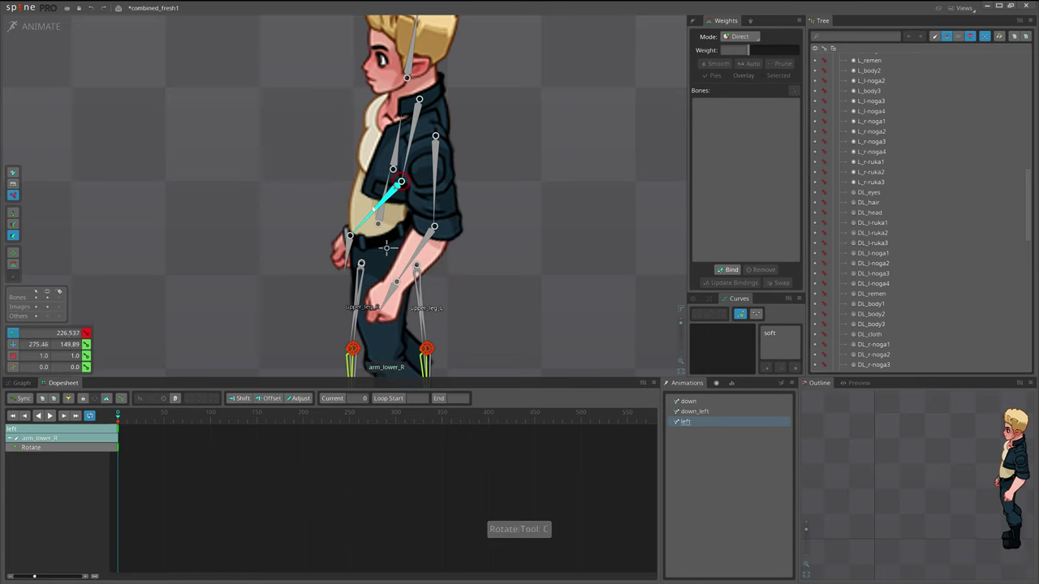
pyautogui.moveTo(408, 163); pyautogui.dragTo(402, 162)
pyautogui.moveTo(357, 225); pyautogui.dragTo(351, 255)
# - Adjust the head bone slightly so it lines up with the side-view head
pyautogui.scroll(-2, 398, 172)
pyautogui.click(410, 80)
pyautogui.press('v')
pyautogui.moveTo(511, 118); pyautogui.dragTo(513, 118)
pyautogui.press('c')
# - Move upper_leg_L to the side-view hip, and place and rotate foot_L to follow the near boot
pyautogui.scroll(2, 396, 165)
pyautogui.click(417, 158)
pyautogui.press('v')
pyautogui.moveTo(583, 174); pyautogui.dragTo(535, 193)
pyautogui.click(522, 274)
pyautogui.moveTo(608, 237); pyautogui.dragTo(536, 349)
pyautogui.press('c')
# - Move knee_L onto the side-view knee and shift the hips2 helper bone to about X 264, Y 92
pyautogui.press('v')
pyautogui.click(475, 200)
pyautogui.moveTo(562, 229); pyautogui.dragTo(505, 244)
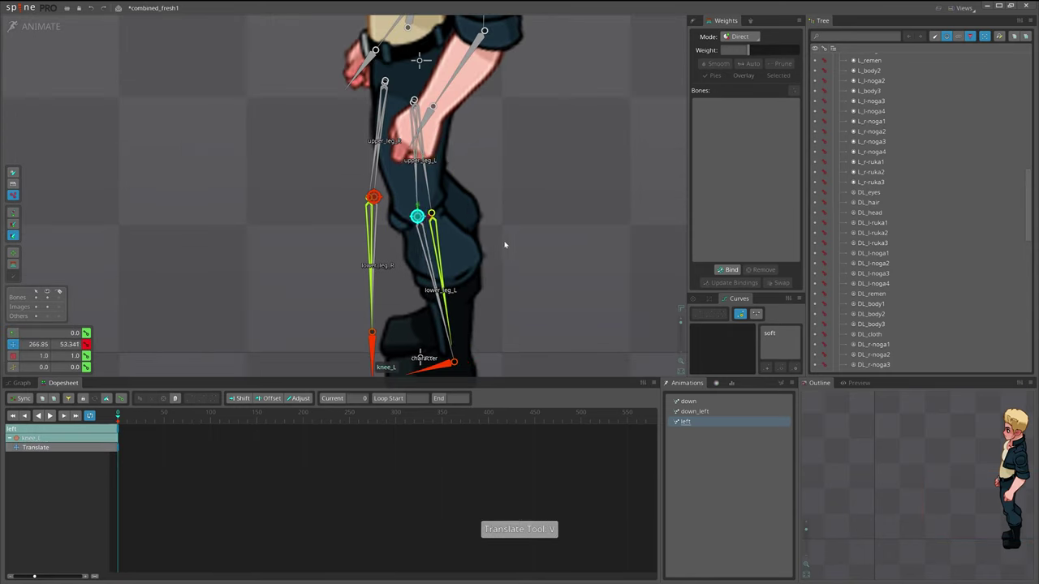
pyautogui.click(428, 182)
pyautogui.moveTo(567, 200); pyautogui.dragTo(562, 219)
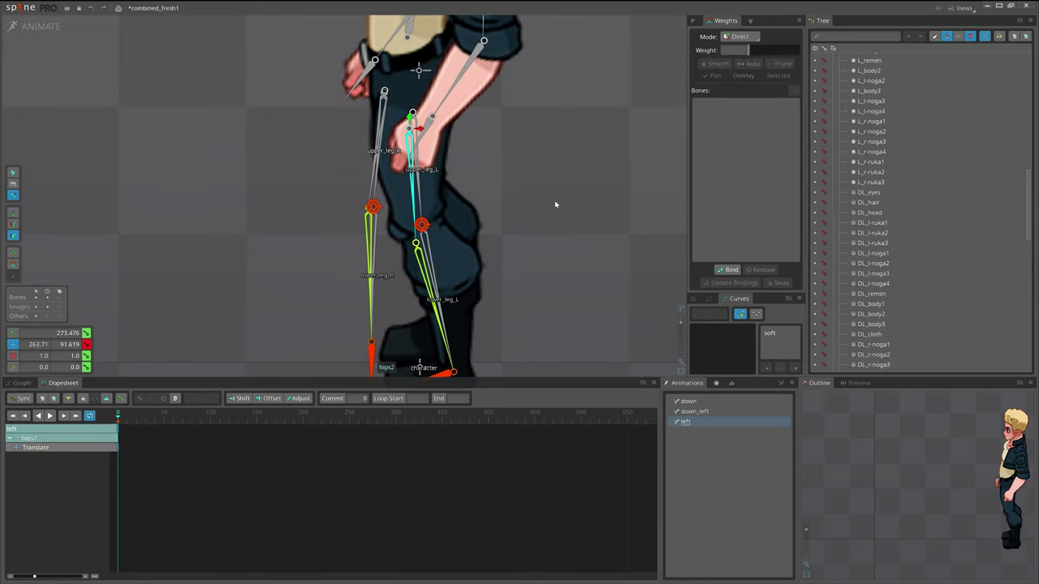
# - Move upper_leg_R and its hips4 helper bone onto the side-view hip, and bring the right knee control over the leg
pyautogui.click(310, 162)
pyautogui.keyDown('ctrl'); pyautogui.click(307, 189); pyautogui.keyUp('ctrl')
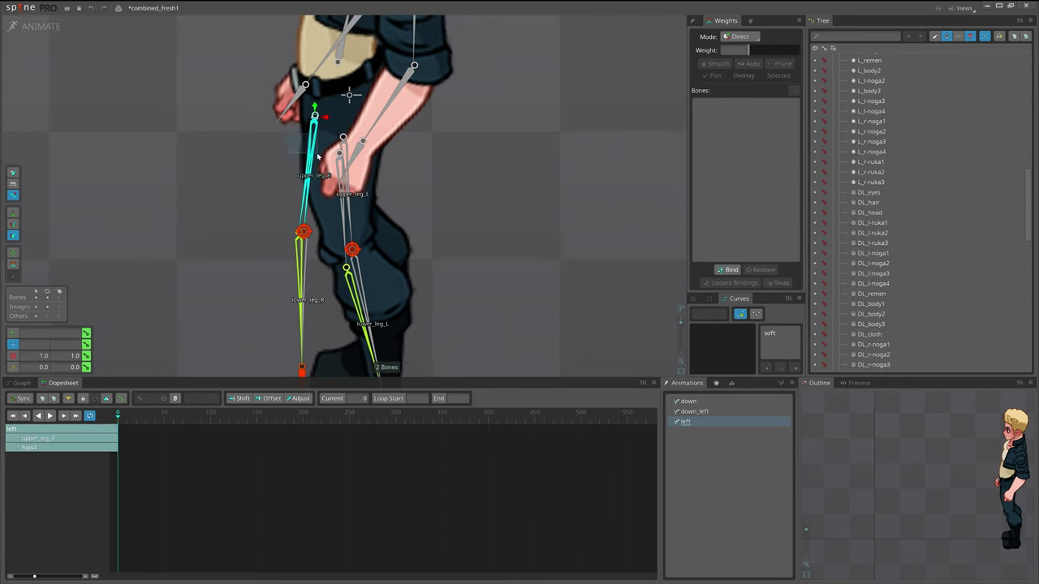
pyautogui.press('v')
pyautogui.moveTo(449, 192); pyautogui.dragTo(471, 158)
pyautogui.click(303, 180)
pyautogui.moveTo(305, 180); pyautogui.dragTo(352, 168)
# - Move foot_R onto the far boot at about X 276, Y 14, and rotate it to about 194° toward the toe
pyautogui.click(301, 321)
pyautogui.moveTo(302, 319); pyautogui.dragTo(370, 303)
pyautogui.press('c')
pyautogui.moveTo(357, 211); pyautogui.dragTo(453, 243)
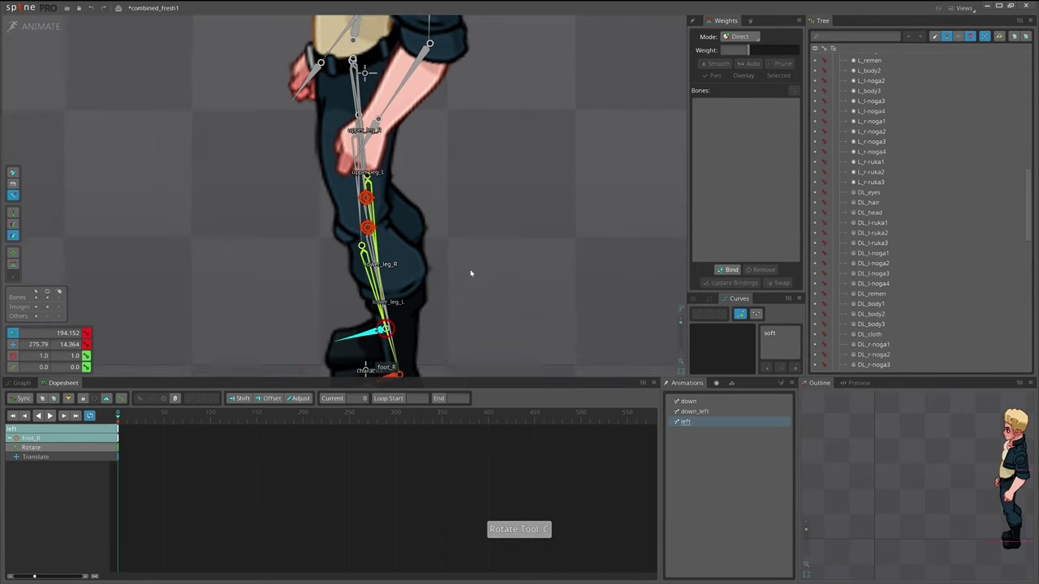
# - Hide the left leg's bones, including hips2, hips3, upper_leg_L, knee_L and lower_leg_L, and save the project
pyautogui.hotkey('ctrl', 'z')
pyautogui.hotkey('ctrl', 'z')
pyautogui.hotkey('ctrl', 'z')
pyautogui.hotkey('ctrl', 'z')
pyautogui.hotkey('ctrl', 'z')
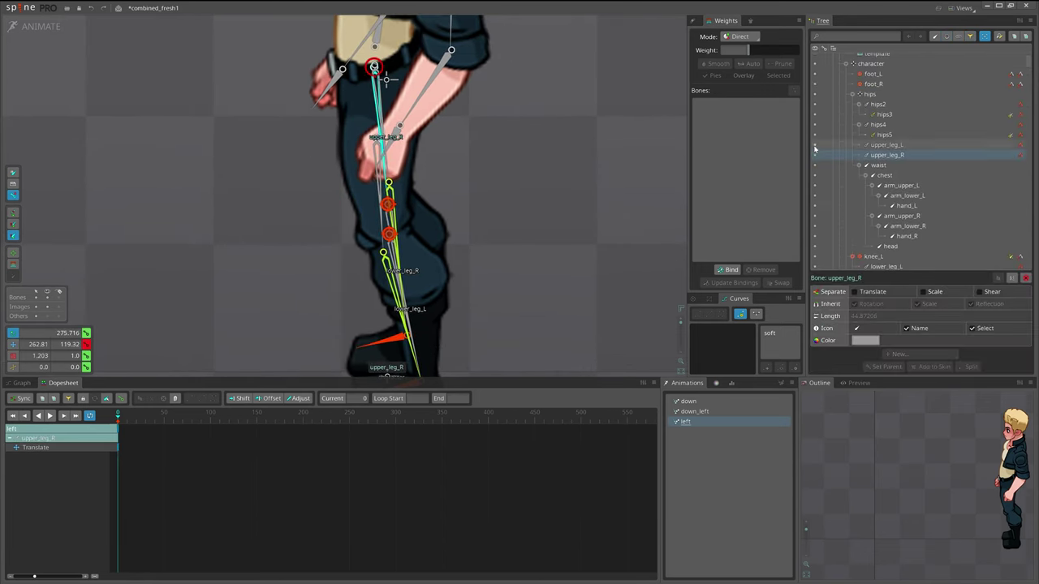
pyautogui.hotkey('ctrl', 'z')
pyautogui.hotkey('ctrl', 'z')
pyautogui.hotkey('ctrl', 'z')
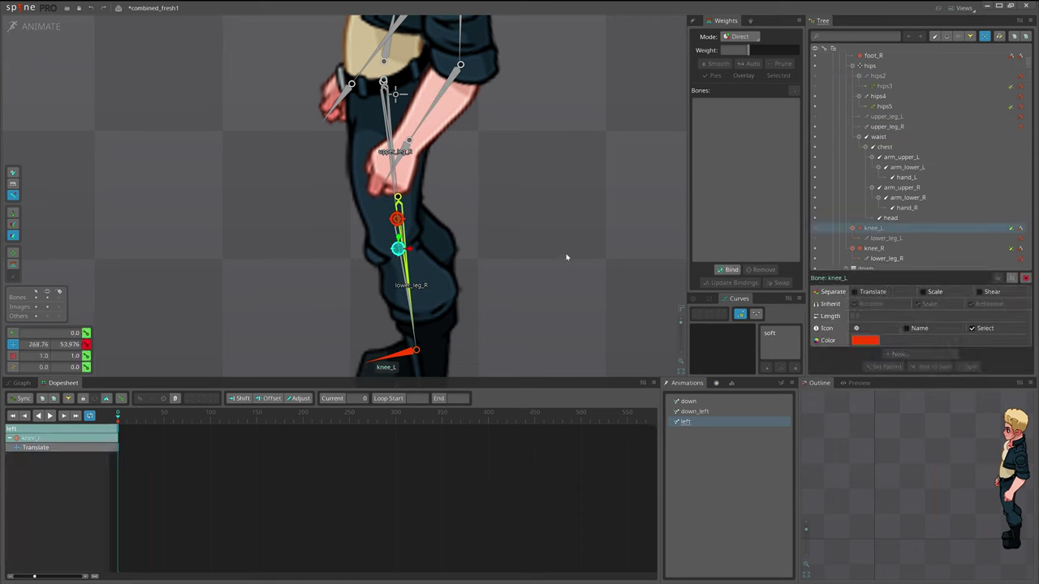
pyautogui.hotkey('ctrl', 's')
# - Set both translate mix values of the knee_helper_R transform constraint to 100 in the left animation
pyautogui.click(1014, 230)
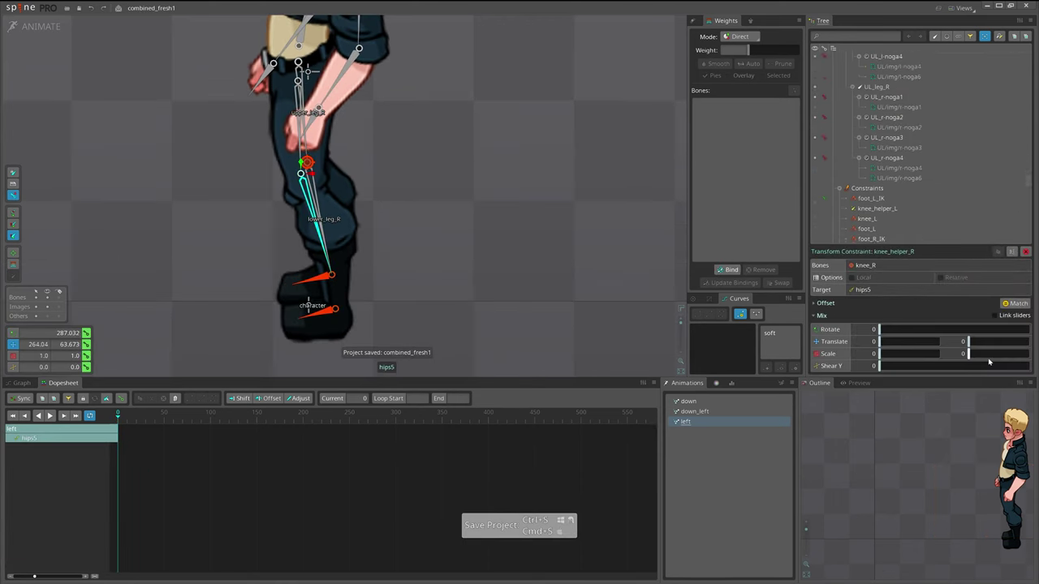
pyautogui.click(939, 343)
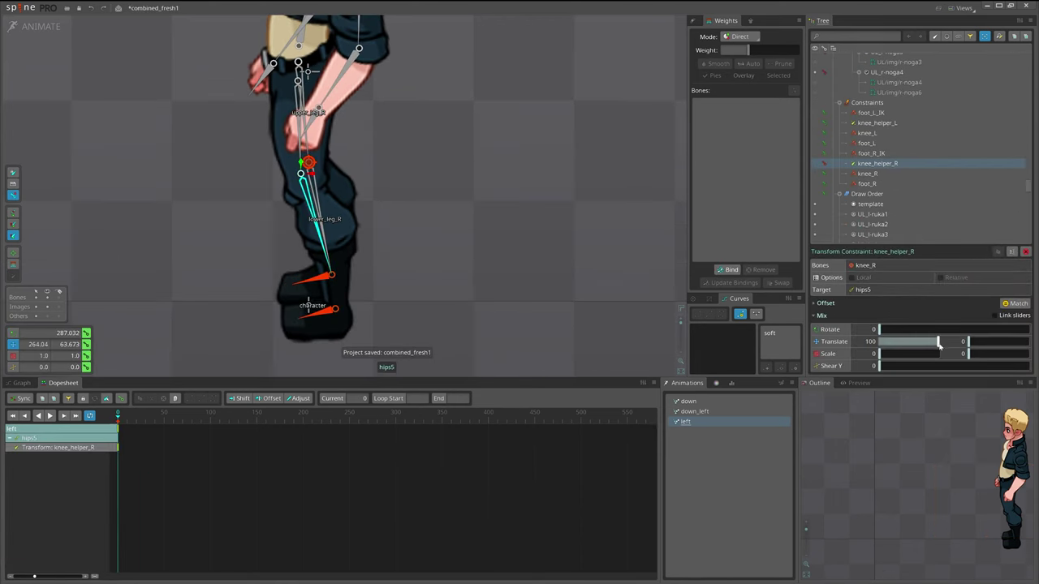
pyautogui.click(1031, 346)
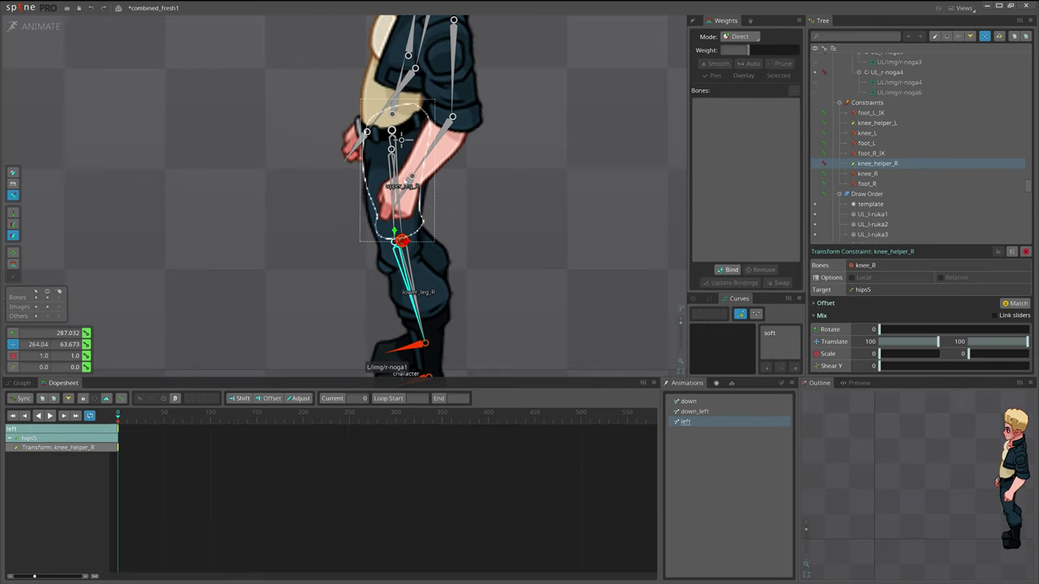
# - Try a small move of the hips4 helper bone in the left animation and undo it
pyautogui.click(395, 187)
pyautogui.scroll(3, 401, 196)
pyautogui.press('v')
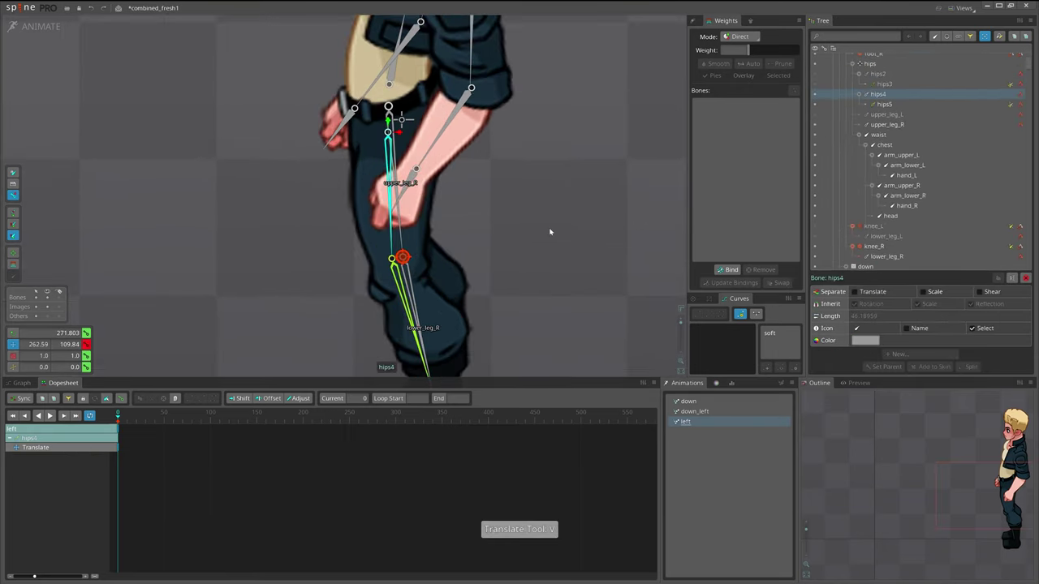
pyautogui.moveTo(549, 232); pyautogui.dragTo(548, 228)
pyautogui.hotkey('ctrl', 'z')
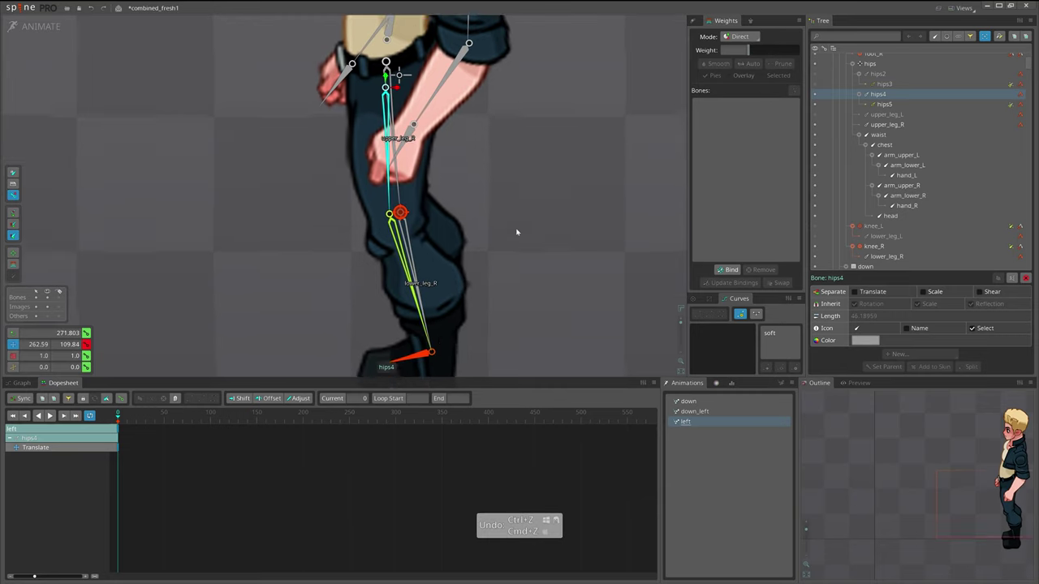
# - Place foot_R at the heel of the boot, at about X 279, Y 16, and rotate it to about 198°
pyautogui.click(425, 342)
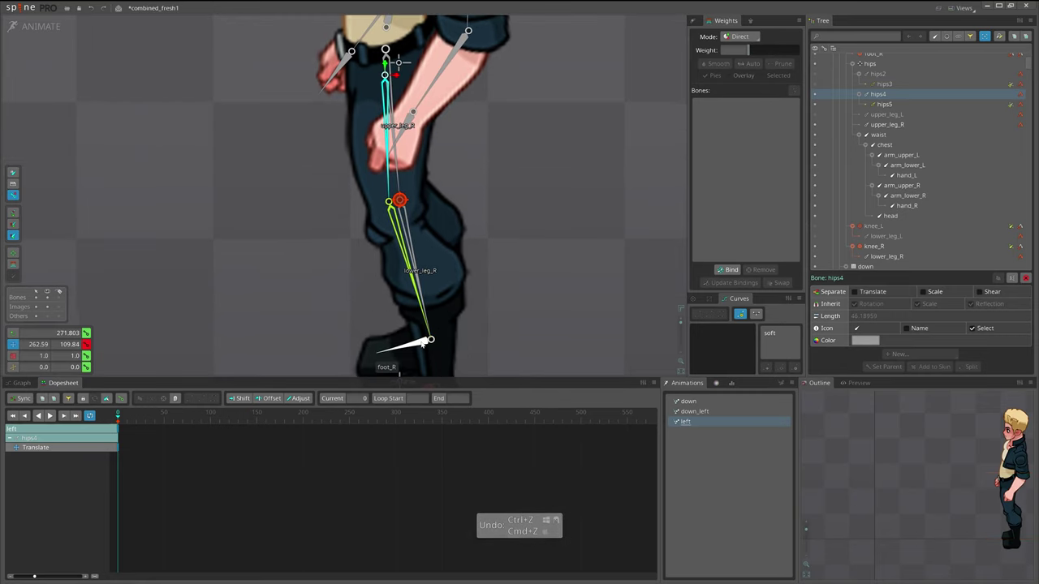
pyautogui.scroll(-1, 520, 325)
pyautogui.moveTo(504, 332); pyautogui.dragTo(522, 363)
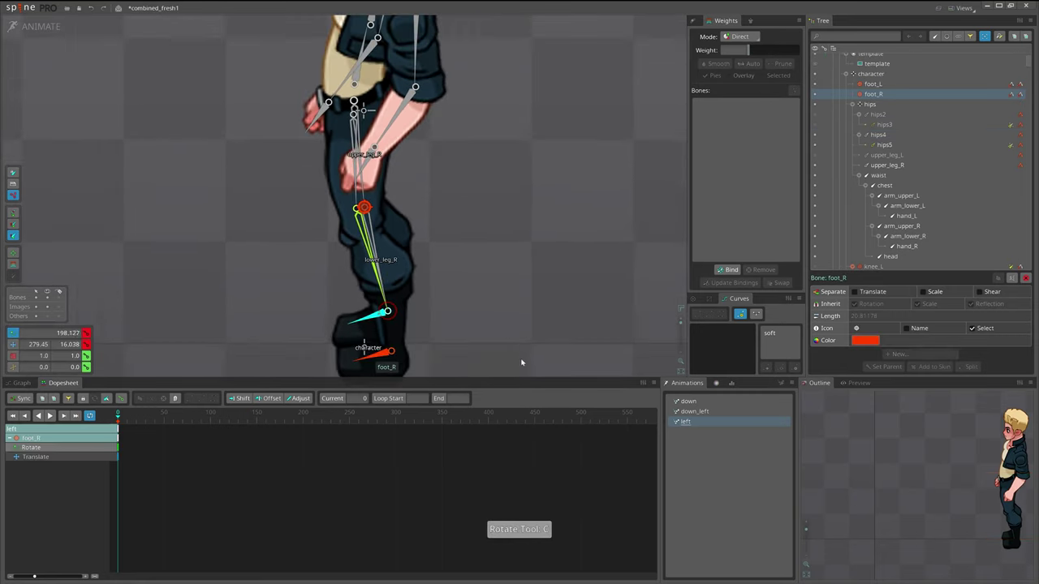
# - Move foot_R, hips4, upper_leg_R and knee_R together slightly downward on the side-view leg, and undo any trial changes that follow
pyautogui.keyDown('ctrl'); pyautogui.click(356, 190); pyautogui.keyUp('ctrl')
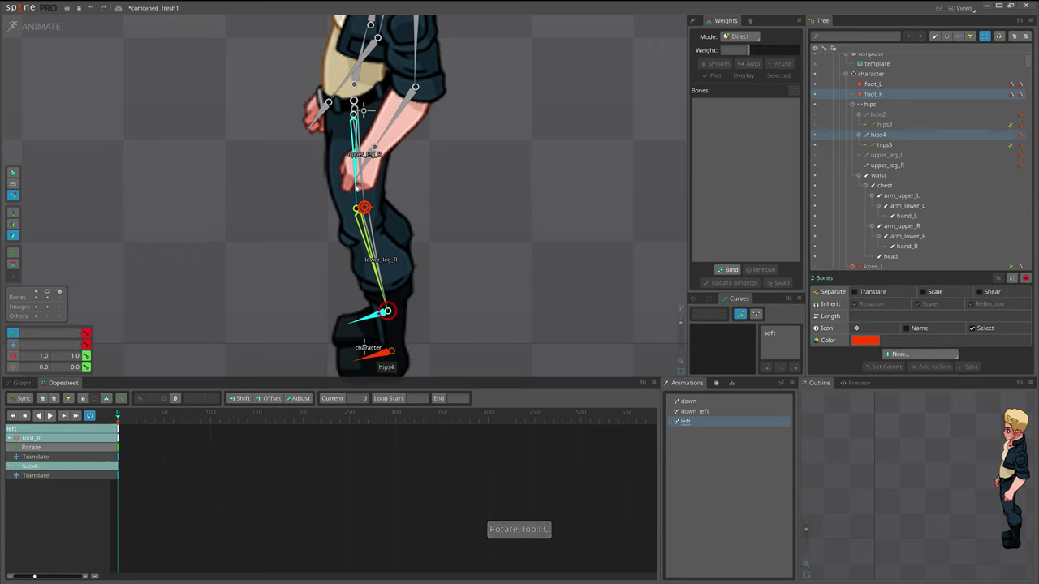
pyautogui.keyDown('ctrl'); pyautogui.click(362, 185); pyautogui.keyUp('ctrl')
pyautogui.keyDown('ctrl'); pyautogui.click(365, 209); pyautogui.keyUp('ctrl')
pyautogui.press('v')
pyautogui.moveTo(514, 237); pyautogui.dragTo(515, 249)
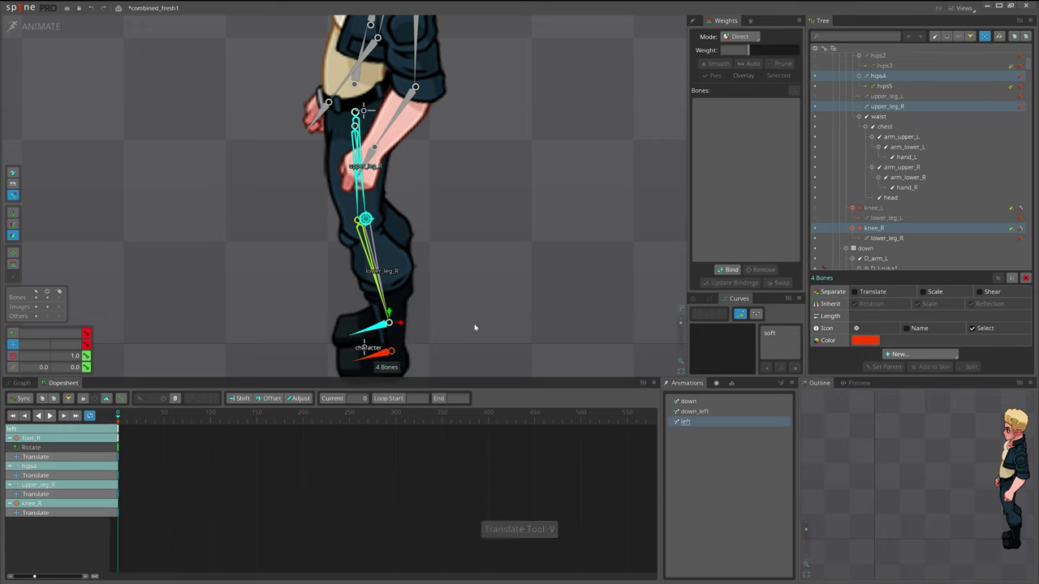
pyautogui.scroll(2, 391, 325)
pyautogui.hotkey('ctrl', 'z')
pyautogui.hotkey('ctrl', 'z')
pyautogui.hotkey('ctrl', 'z')
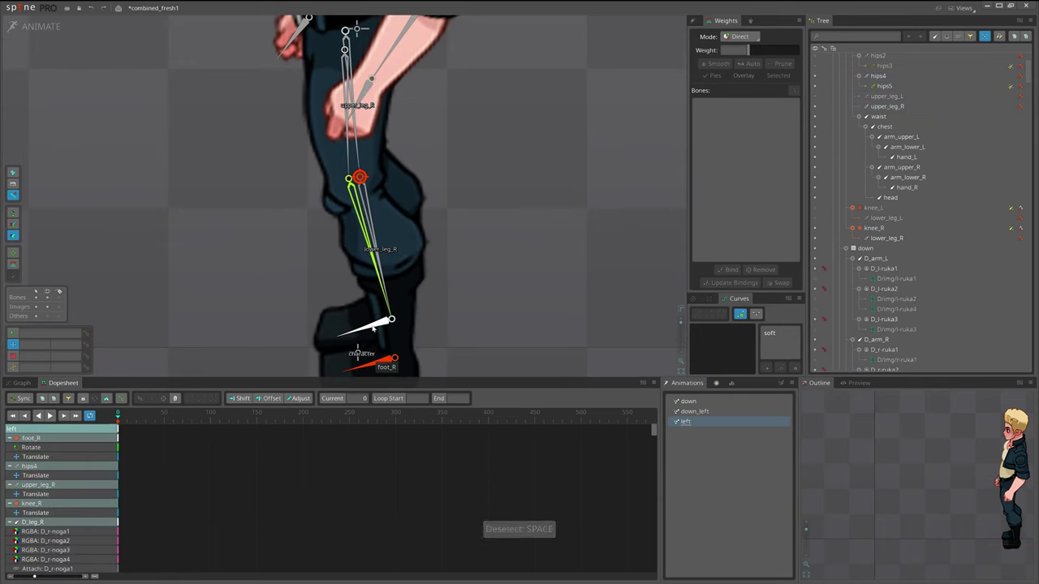
# - Rotate foot_R to about 194° so it points along the boot toward the toe
pyautogui.press('space')
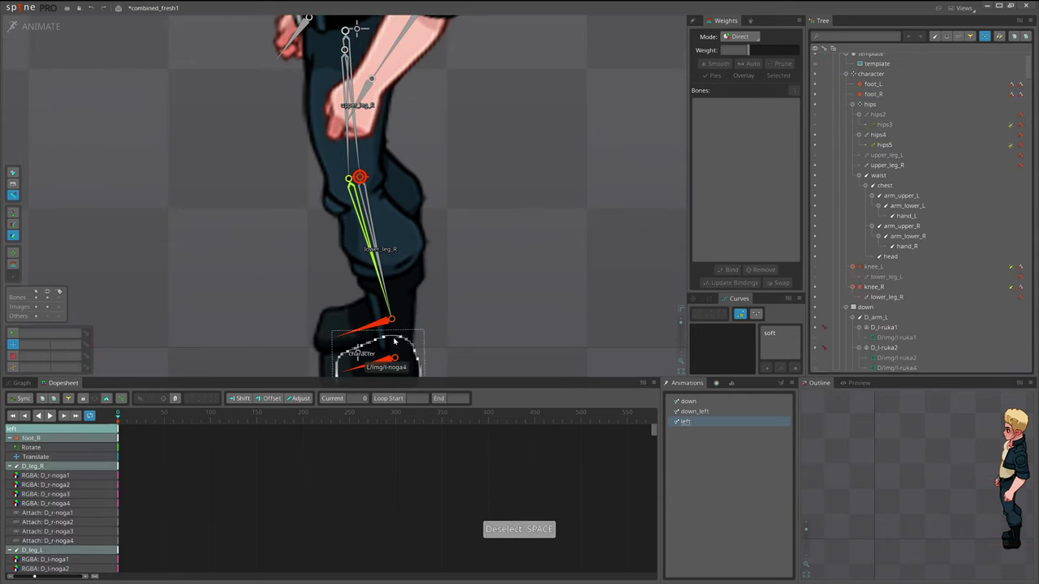
pyautogui.press('c')
pyautogui.click(361, 329)
pyautogui.moveTo(520, 342); pyautogui.dragTo(518, 352)
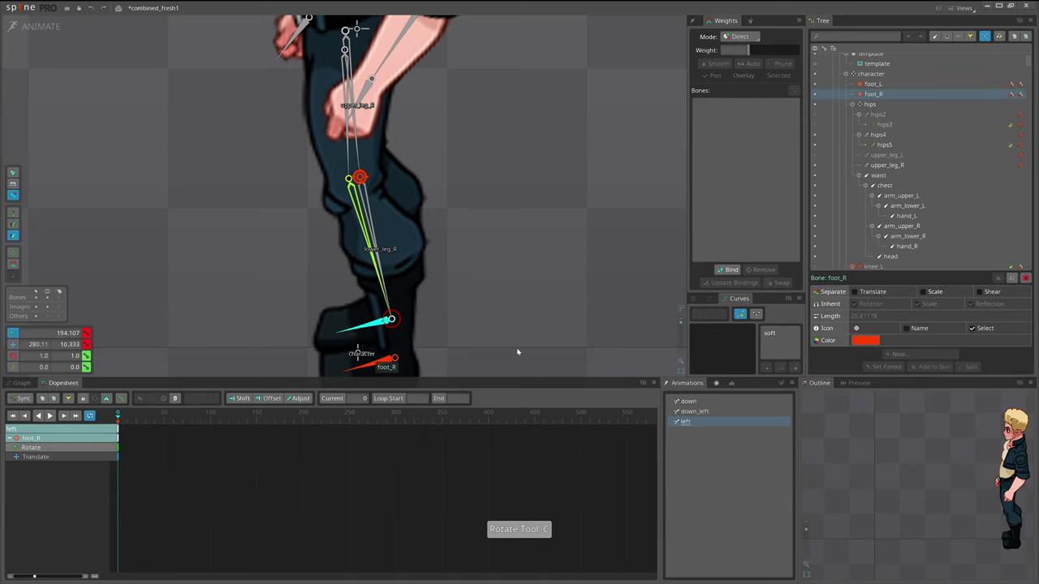
pyautogui.moveTo(442, 251); pyautogui.dragTo(446, 344)
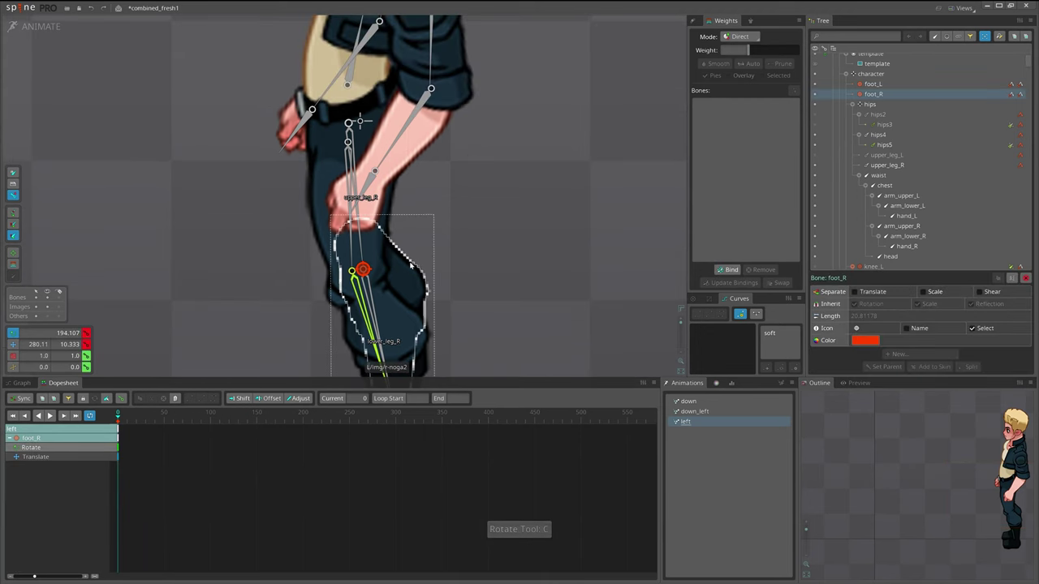
# - Shift the L/img/r-noga1 and L/img/r-noga2 meshes down together so their overlap sits on the knee control
pyautogui.click(397, 298)
pyautogui.keyDown('ctrl'); pyautogui.click(391, 193); pyautogui.keyUp('ctrl')
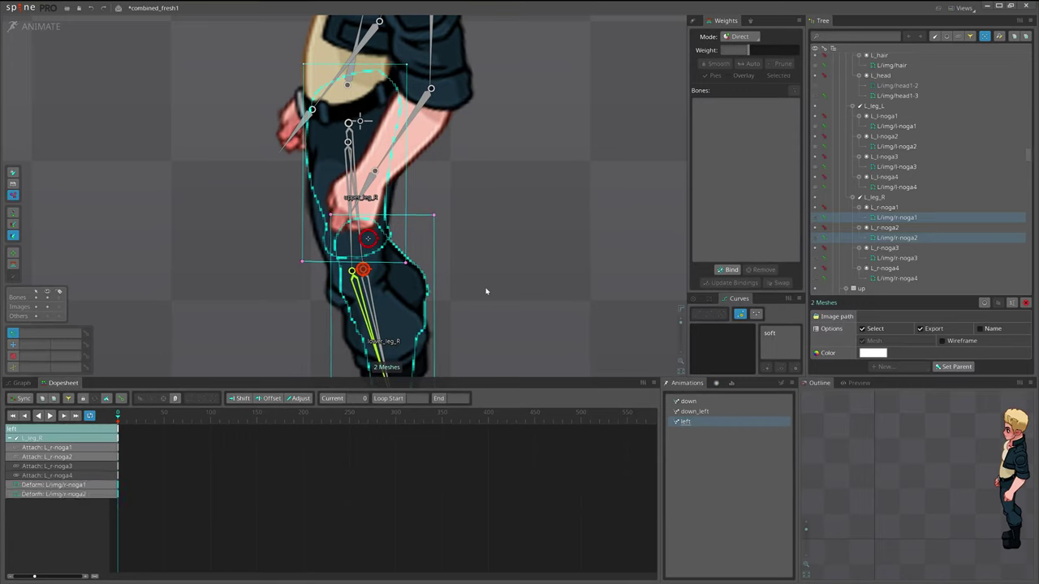
pyautogui.press('v')
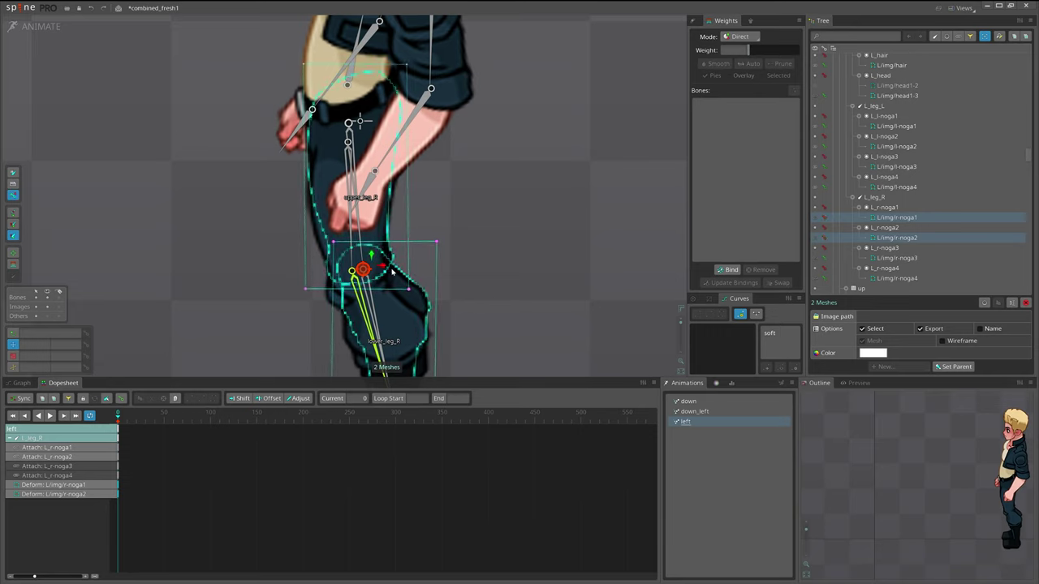
pyautogui.press('space')
pyautogui.press('space')
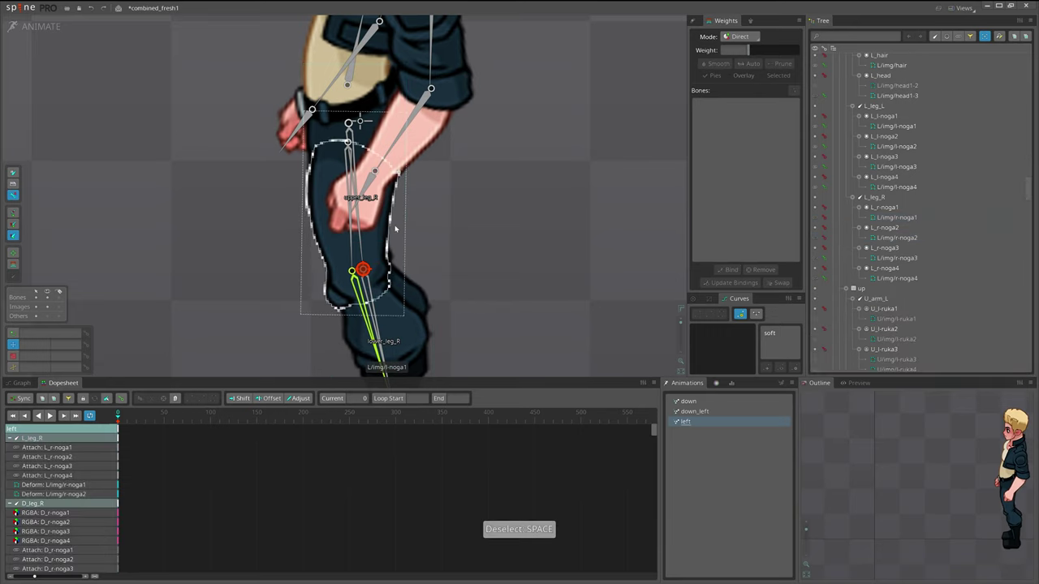
# - Hide the L_leg_L bone of the left view so its leg images no longer sit behind the right leg
pyautogui.click(394, 225)
pyautogui.press('space')
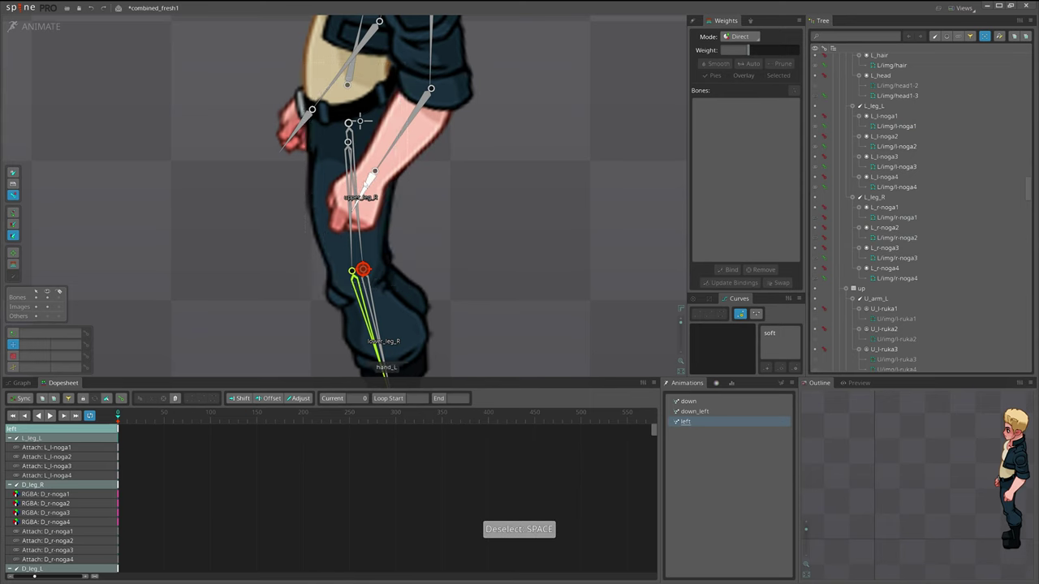
pyautogui.scroll(-6, 388, 175)
pyautogui.moveTo(365, 369); pyautogui.dragTo(439, 299)
pyautogui.scroll(-2, 438, 300)
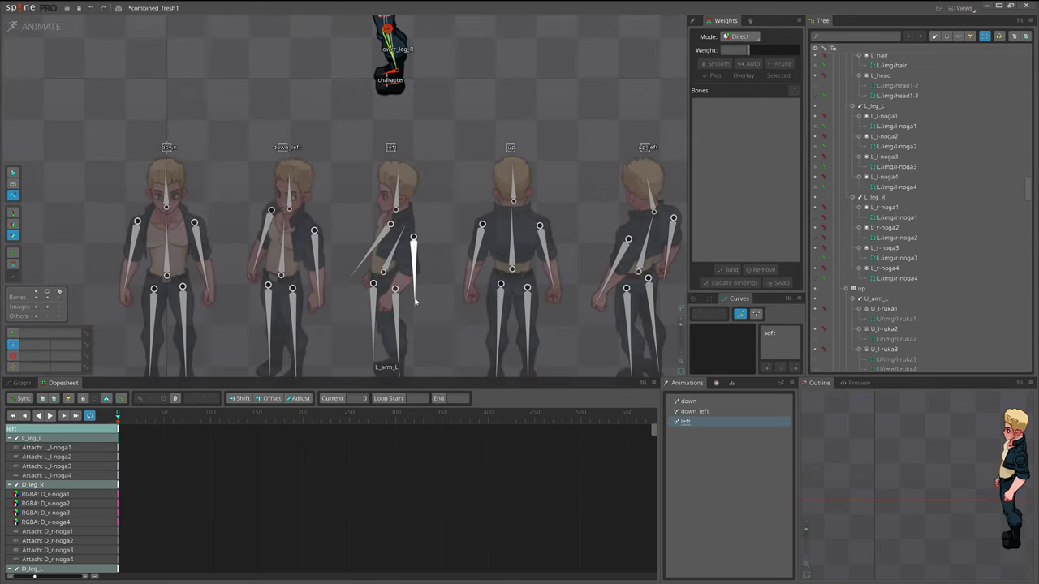
pyautogui.click(396, 315)
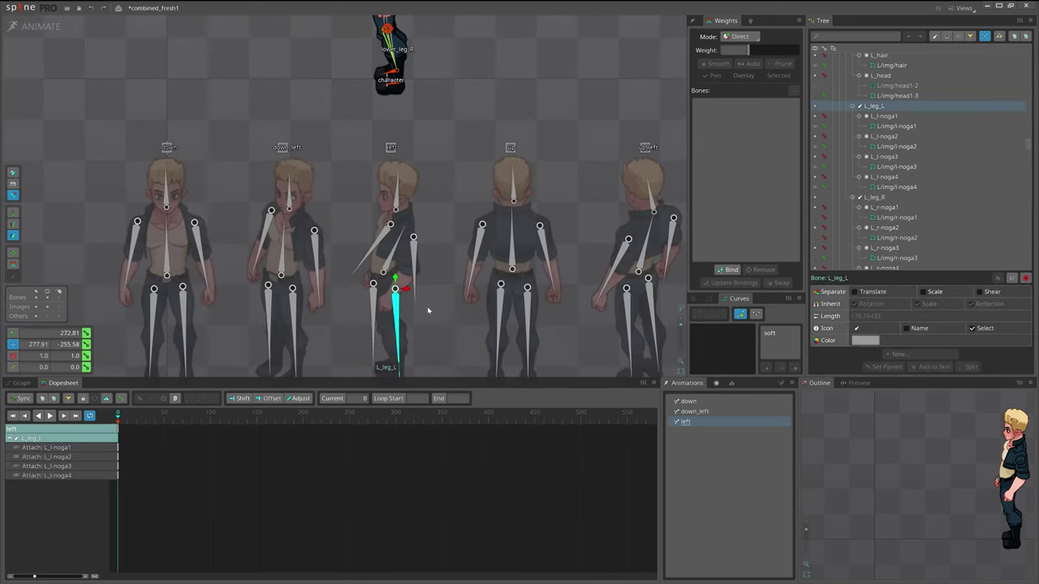
pyautogui.click(816, 107)
# - Save the project and bind the L/img/r-noga2 lower-leg mesh to the lower_leg_R bone
pyautogui.moveTo(479, 67); pyautogui.dragTo(469, 276)
pyautogui.scroll(1, 468, 275)
pyautogui.moveTo(478, 237); pyautogui.dragTo(529, 57)
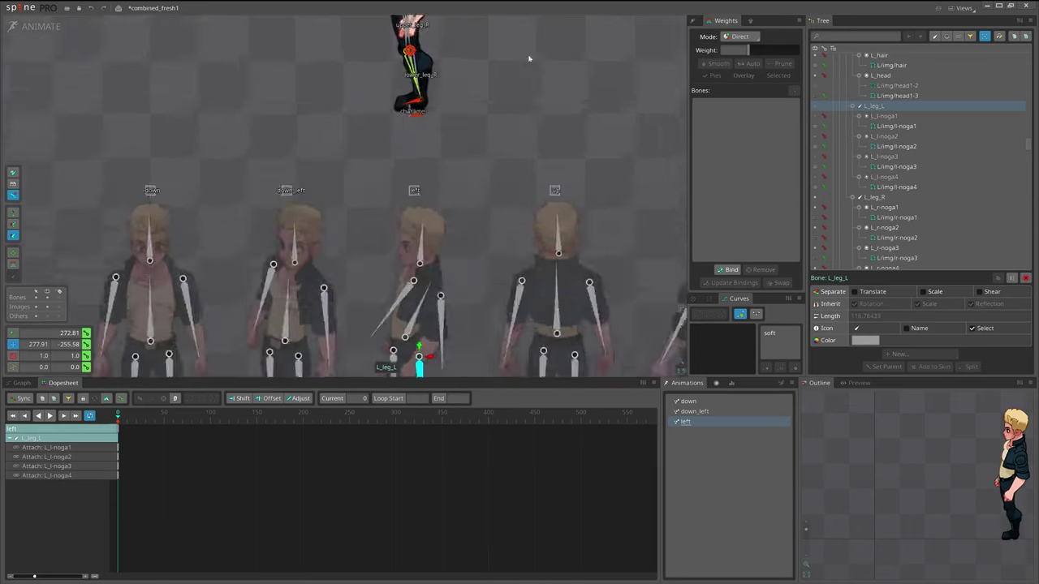
pyautogui.moveTo(426, 373); pyautogui.dragTo(444, 269)
pyautogui.moveTo(527, 65); pyautogui.dragTo(480, 300)
pyautogui.scroll(2, 427, 139)
pyautogui.moveTo(461, 198); pyautogui.dragTo(468, 244)
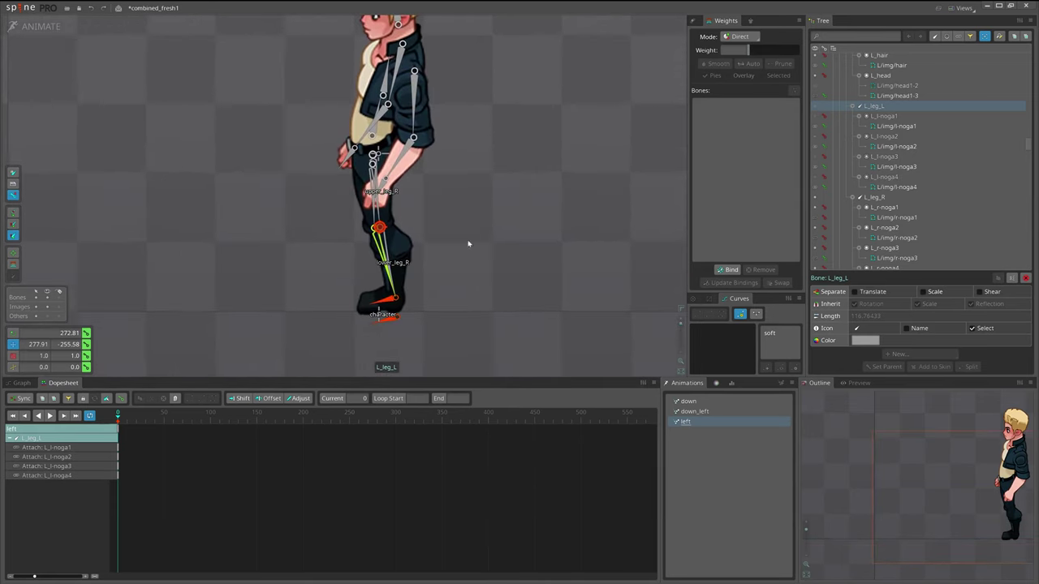
pyautogui.scroll(1, 416, 247)
pyautogui.scroll(2, 416, 247)
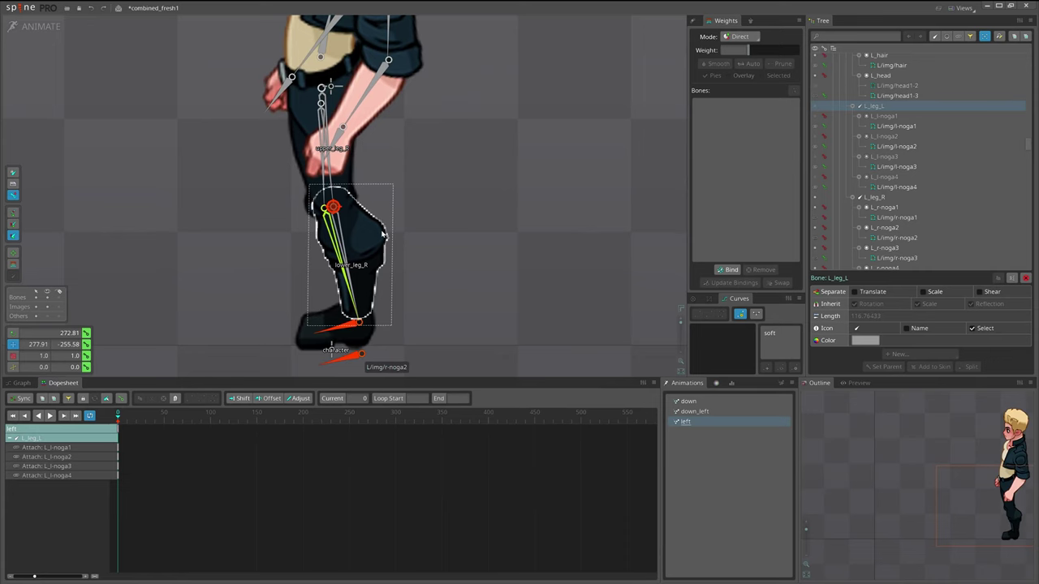
pyautogui.click(384, 236)
pyautogui.scroll(1, 328, 213)
pyautogui.hotkey('ctrl', 's')
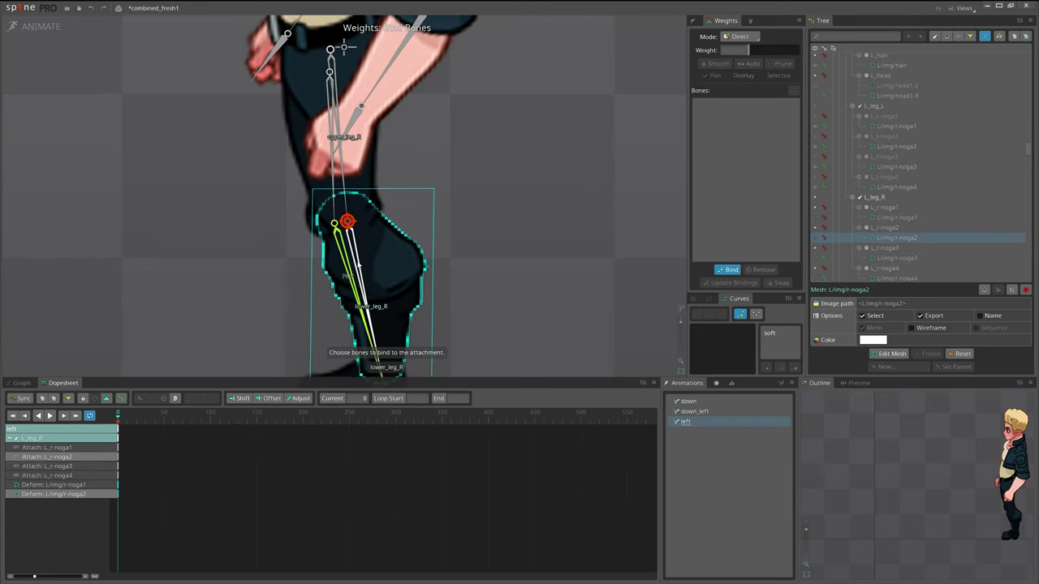
pyautogui.click(365, 276)
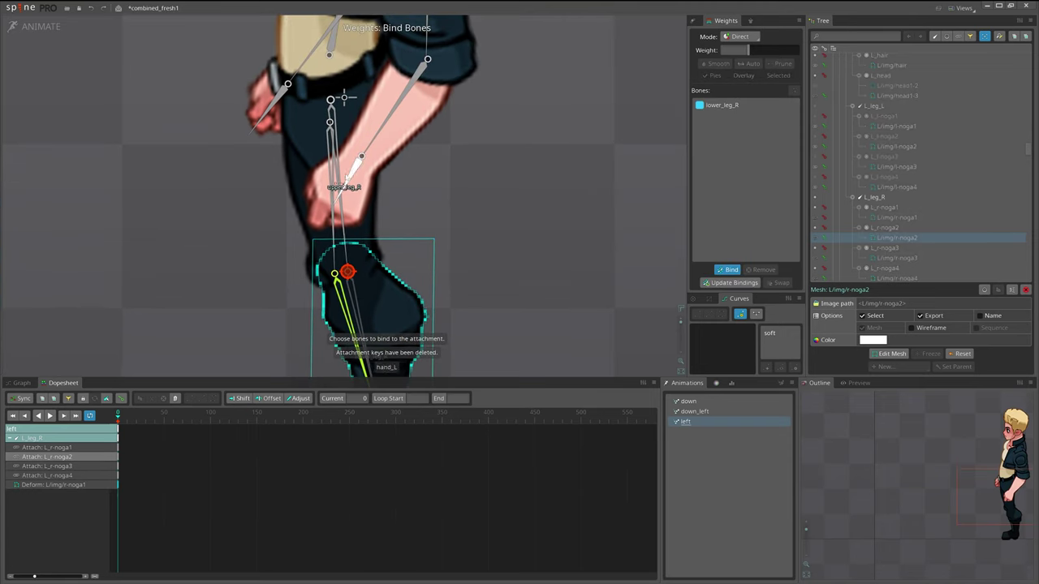
pyautogui.press('Escape')
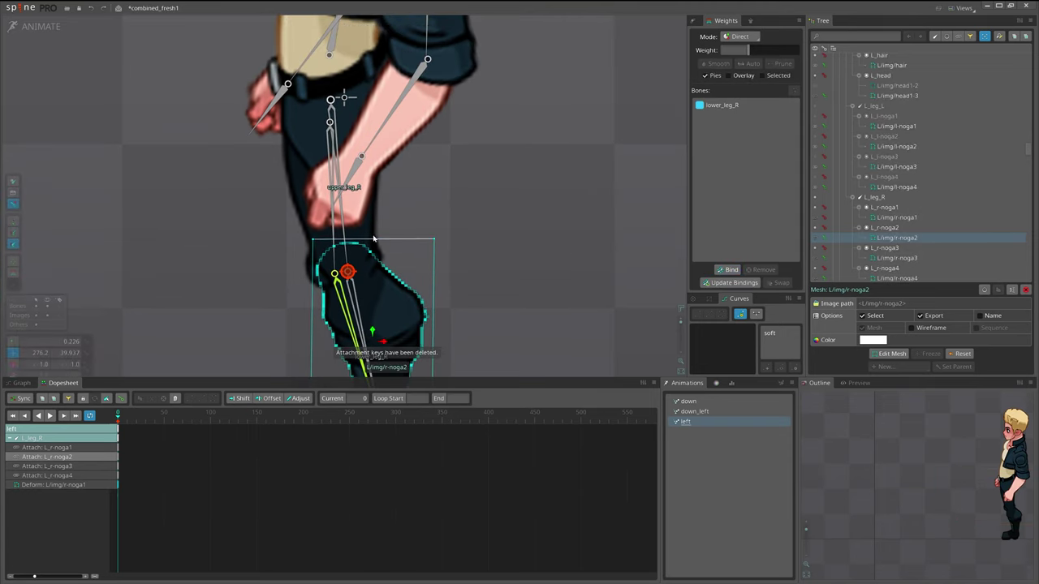
# - Bind the L/img/r-noga1 thigh mesh to the upper_leg_R bone
pyautogui.click(385, 215)
pyautogui.click(727, 270)
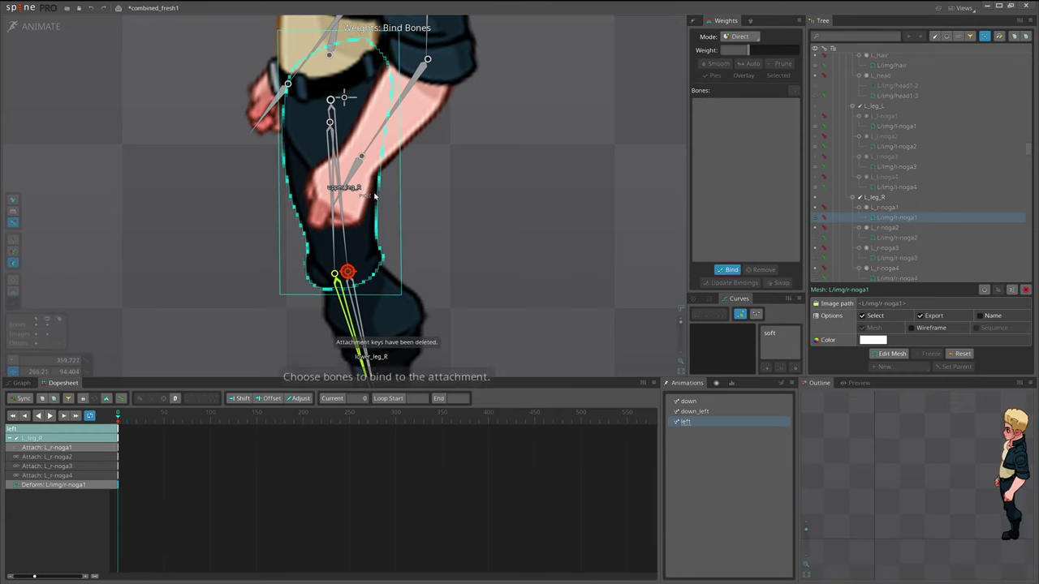
pyautogui.click(350, 193)
pyautogui.click(731, 272)
pyautogui.moveTo(479, 296); pyautogui.dragTo(485, 236)
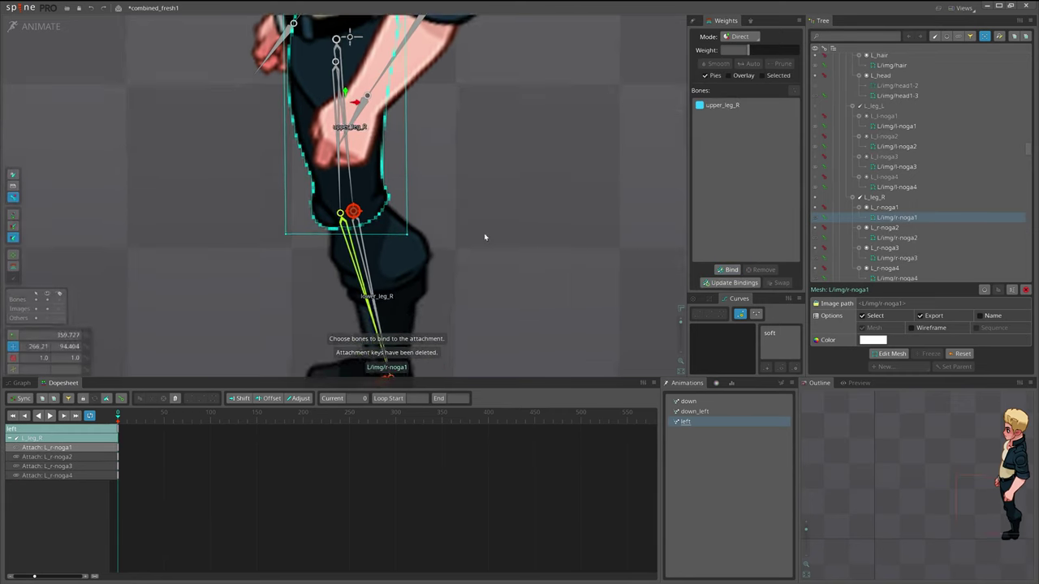
# - Select the L/img/r-noga1 and L/img/r-noga2 meshes together and check their keys in the left animation
pyautogui.scroll(-2, 390, 269)
pyautogui.keyDown('ctrl'); pyautogui.click(409, 277); pyautogui.keyUp('ctrl')
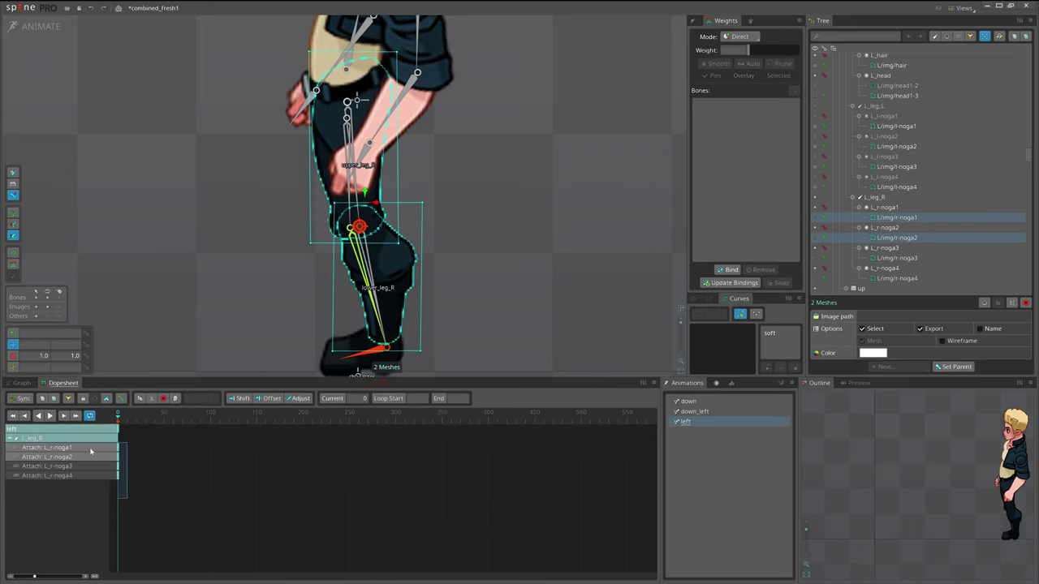
pyautogui.moveTo(431, 289); pyautogui.dragTo(412, 293)
pyautogui.press('space')
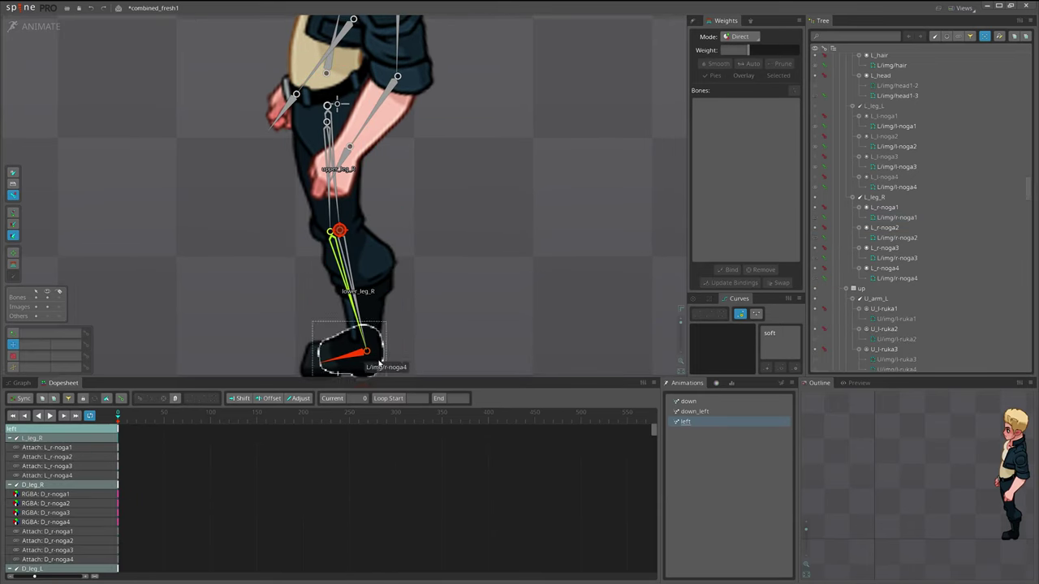
# - Bind the L/img/r-noga3 toe mesh to foot_R, then test it by moving foot_R and undo the move
pyautogui.moveTo(355, 360); pyautogui.dragTo(361, 311)
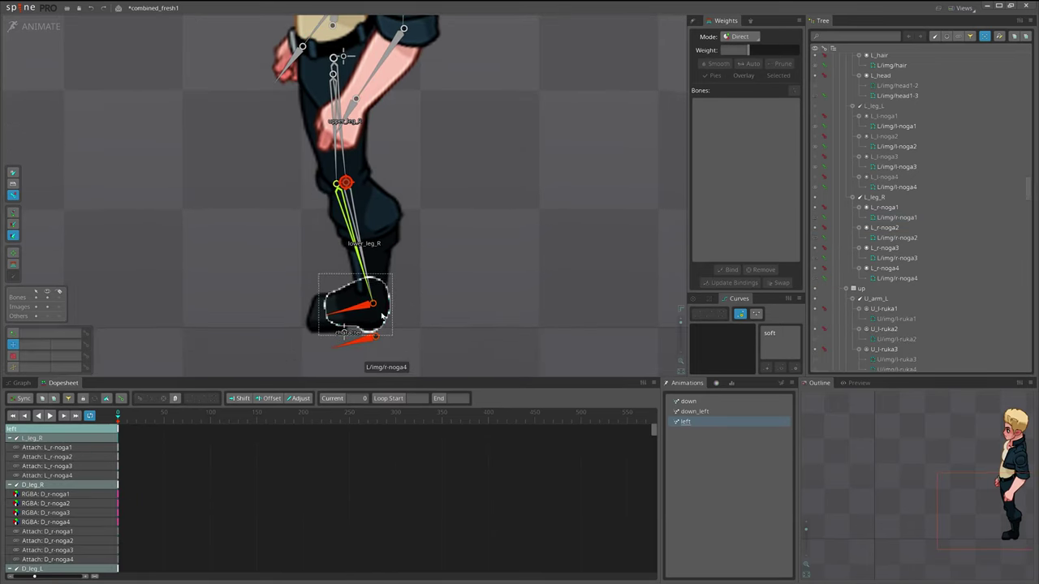
pyautogui.click(383, 317)
pyautogui.click(385, 307)
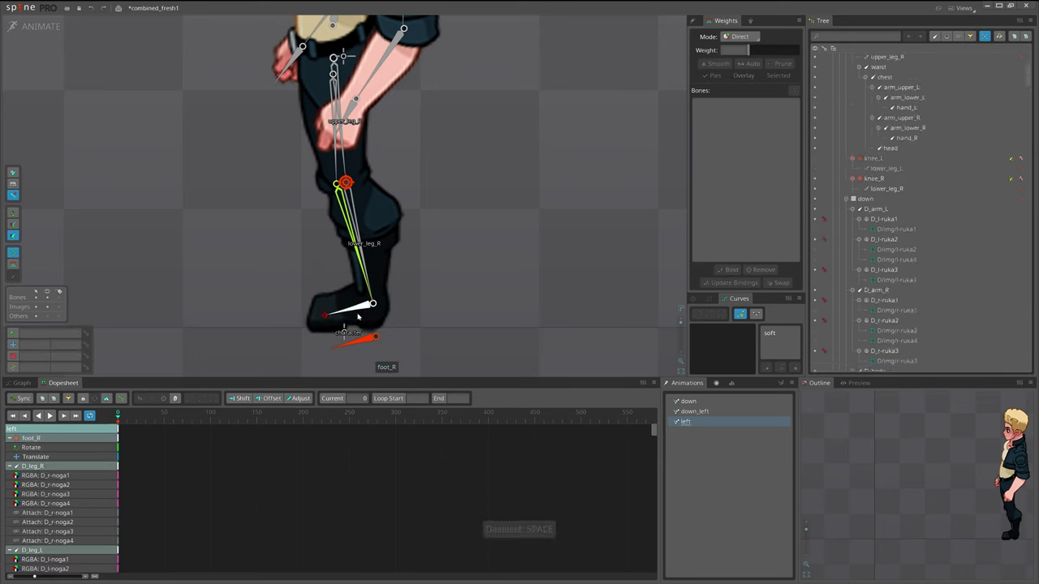
pyautogui.click(321, 306)
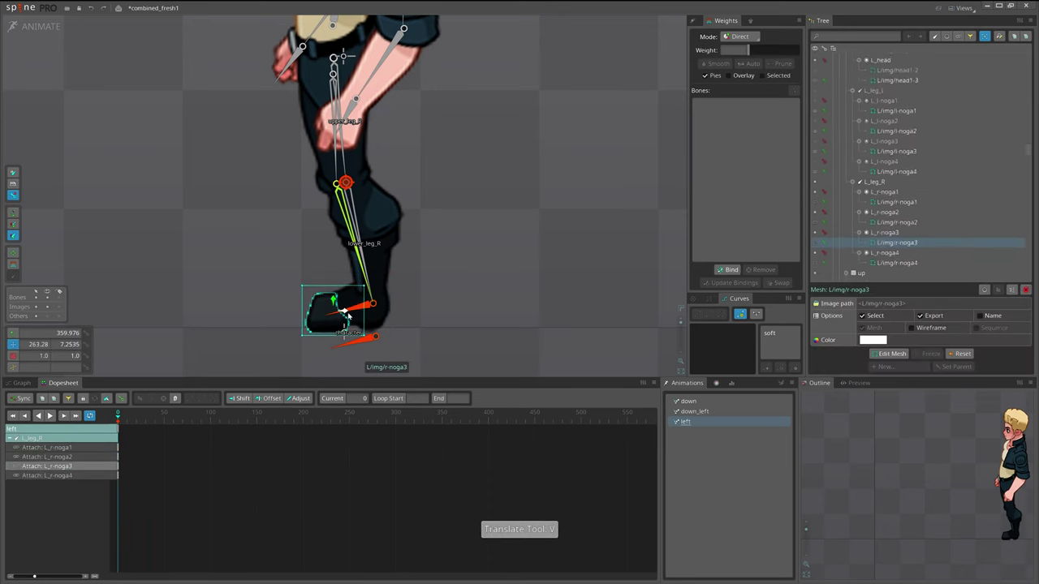
pyautogui.press('space')
pyautogui.press('space')
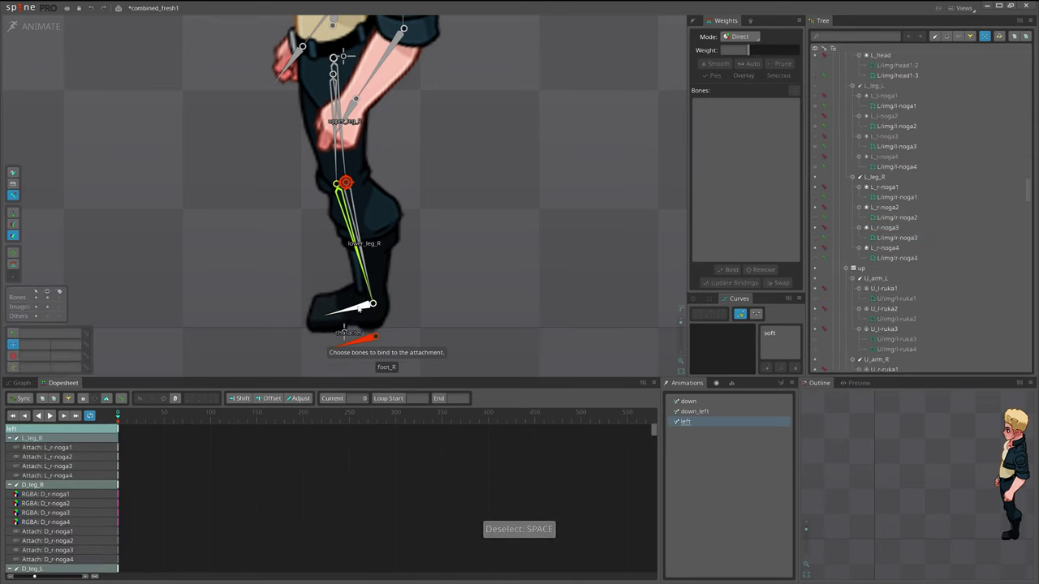
pyautogui.click(366, 306)
pyautogui.press('v')
pyautogui.moveTo(481, 312); pyautogui.dragTo(481, 291)
pyautogui.hotkey('ctrl', 'z')
# - Bind the L/img/r-noga4 heel mesh to the foot_R bone
pyautogui.click(370, 318)
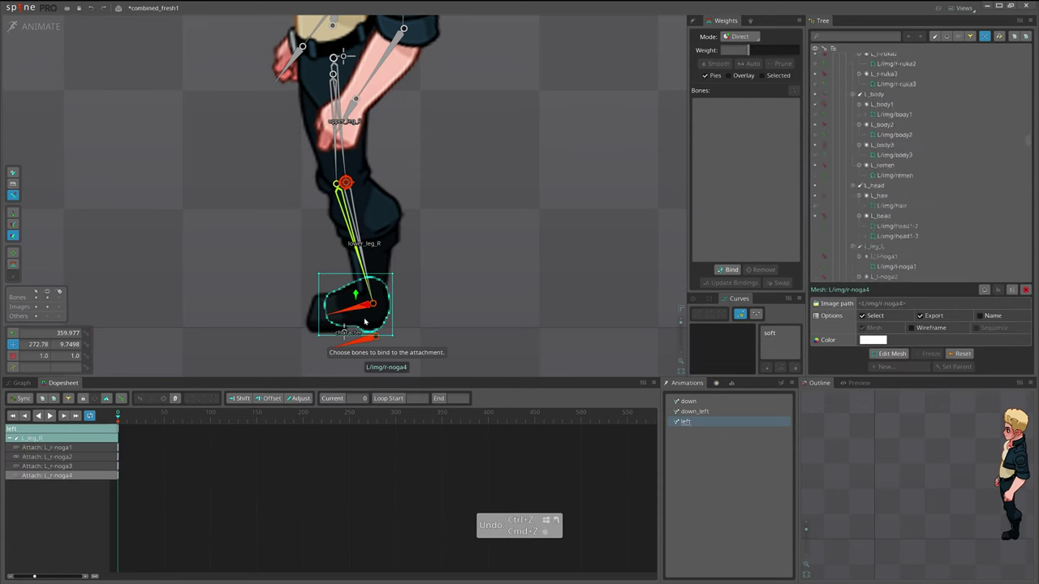
pyautogui.click(364, 308)
pyautogui.press('space')
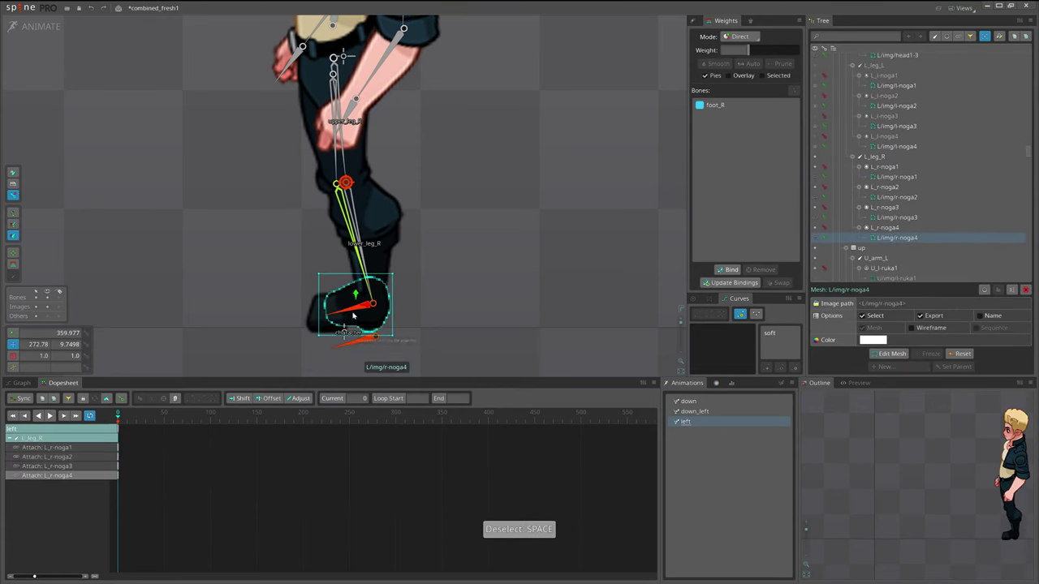
pyautogui.press('space')
# - Try moving foot_R to test both bound boot meshes, and undo the test moves
pyautogui.click(355, 309)
pyautogui.press('v')
pyautogui.hotkey('ctrl', 'z')
pyautogui.hotkey('ctrl', 'z')
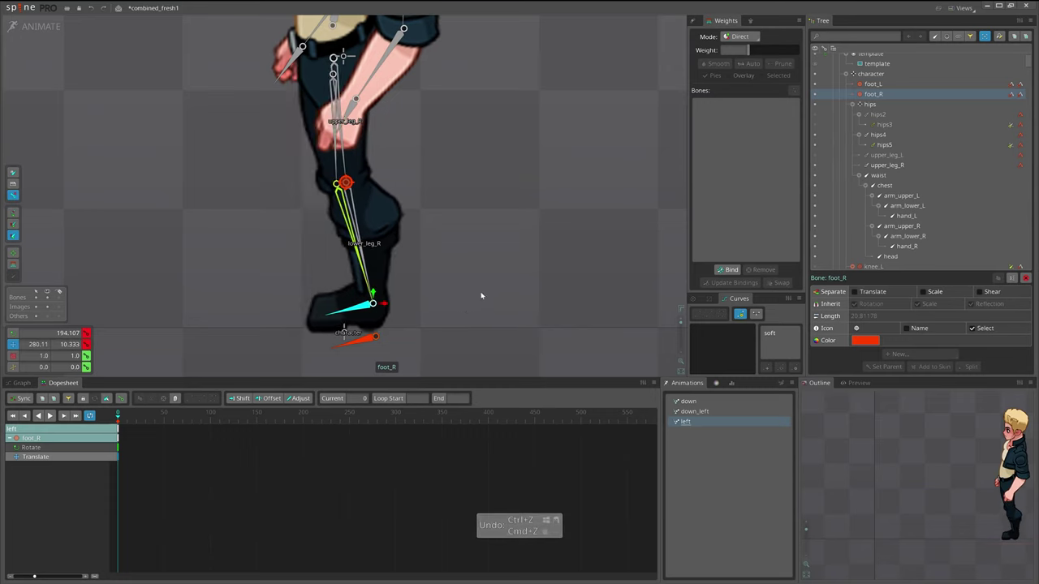
pyautogui.scroll(-3, 344, 214)
pyautogui.scroll(2, 345, 217)
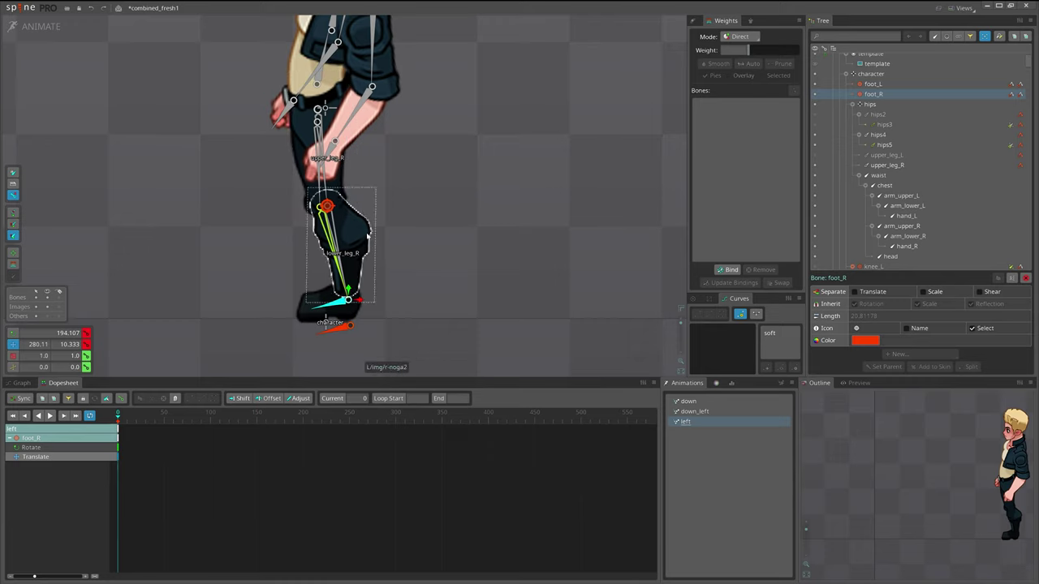
pyautogui.scroll(3, 403, 255)
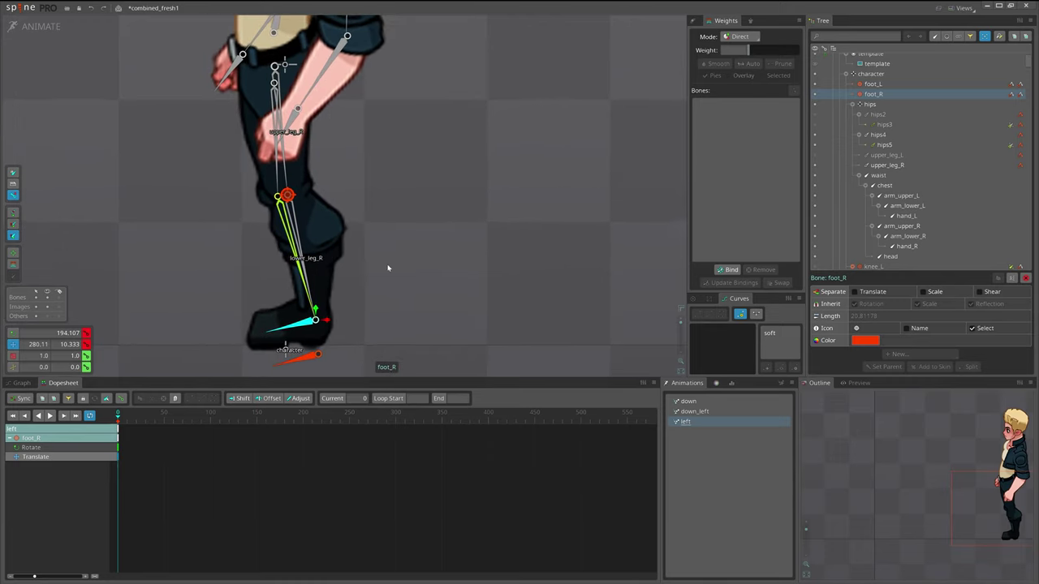
# - Raise the foot_R bone to Y 12.649 in the left animation, and select the knee_R bone
pyautogui.scroll(-3, 408, 270)
pyautogui.press('v')
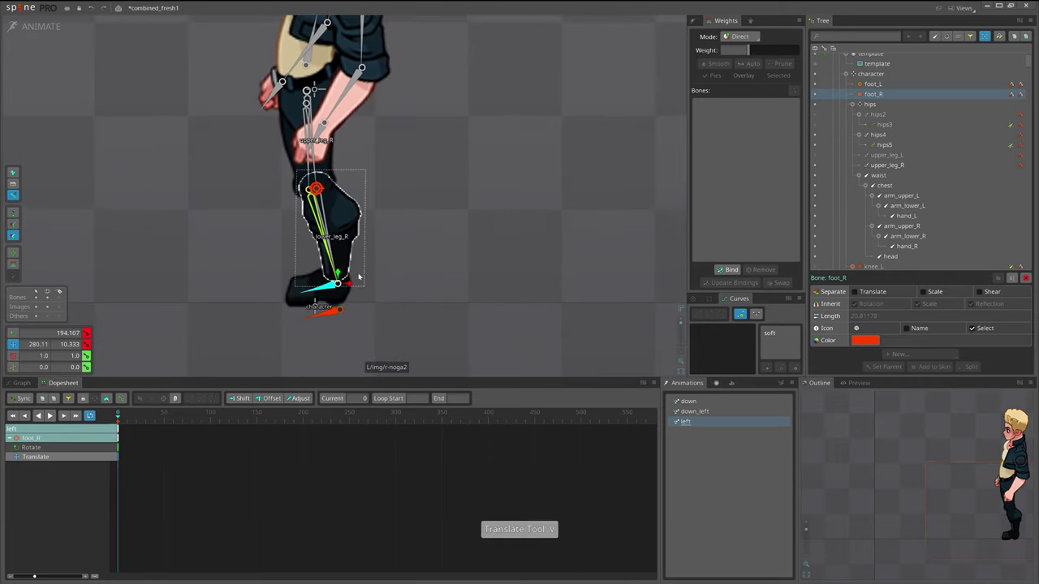
pyautogui.moveTo(408, 270); pyautogui.dragTo(408, 266)
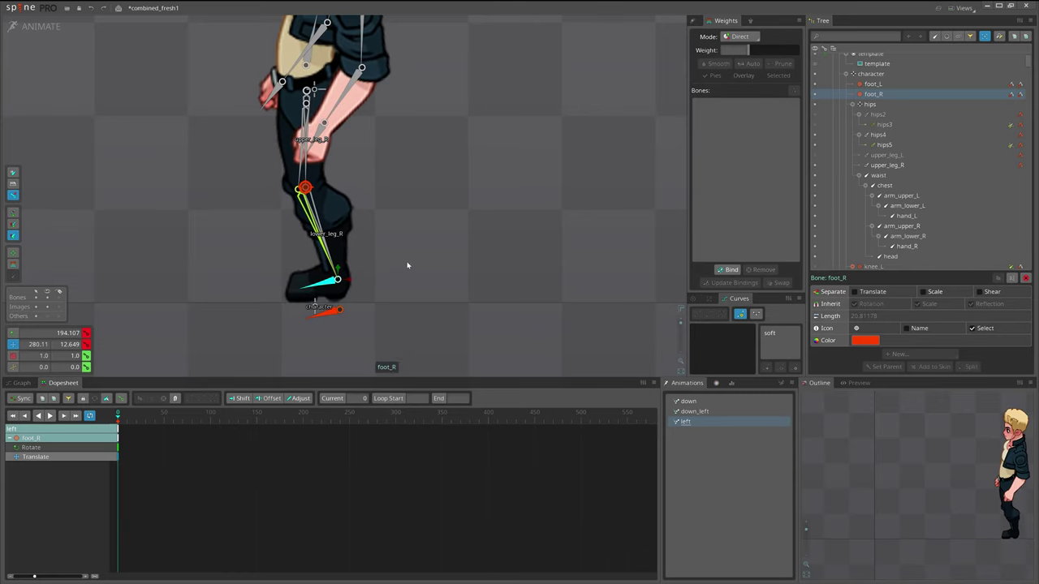
pyautogui.click(303, 189)
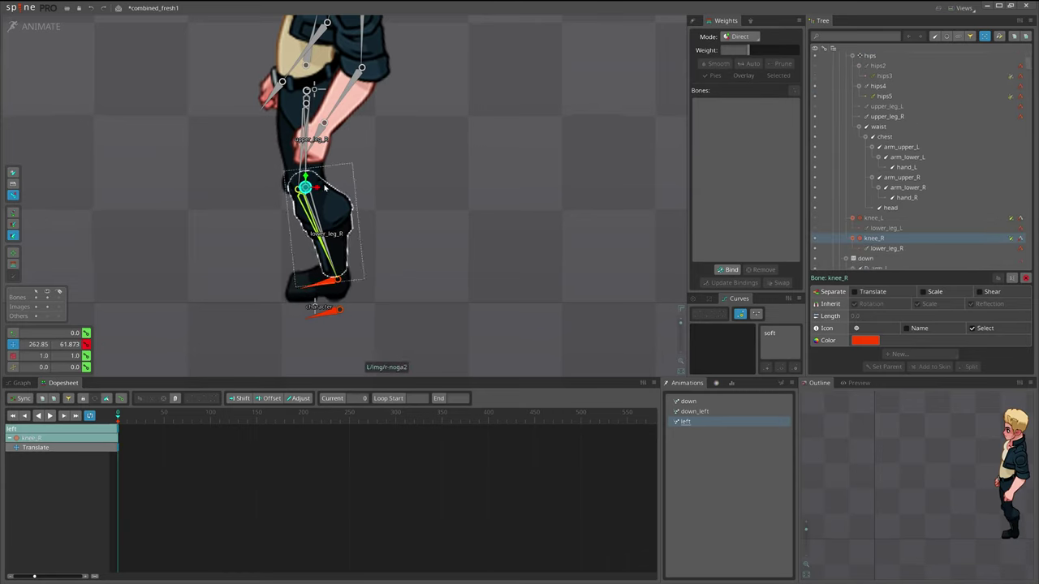
pyautogui.scroll(2, 329, 186)
pyautogui.press('v')
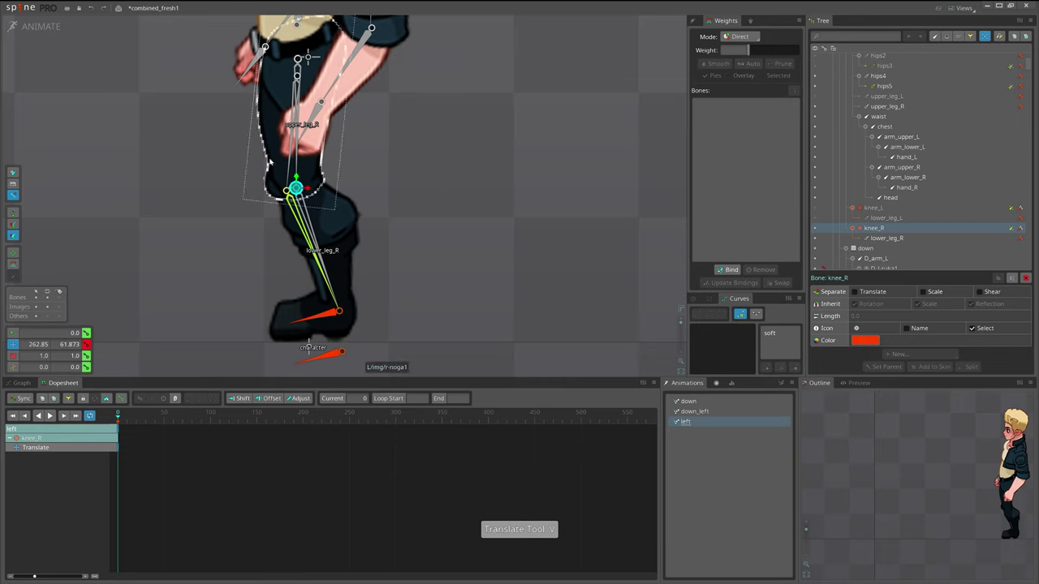
# - Shift the hips4 bone slightly to X 264.66, Y 109.18 to adjust the right thigh
pyautogui.click(292, 131)
pyautogui.press('v')
pyautogui.moveTo(462, 150); pyautogui.dragTo(465, 144)
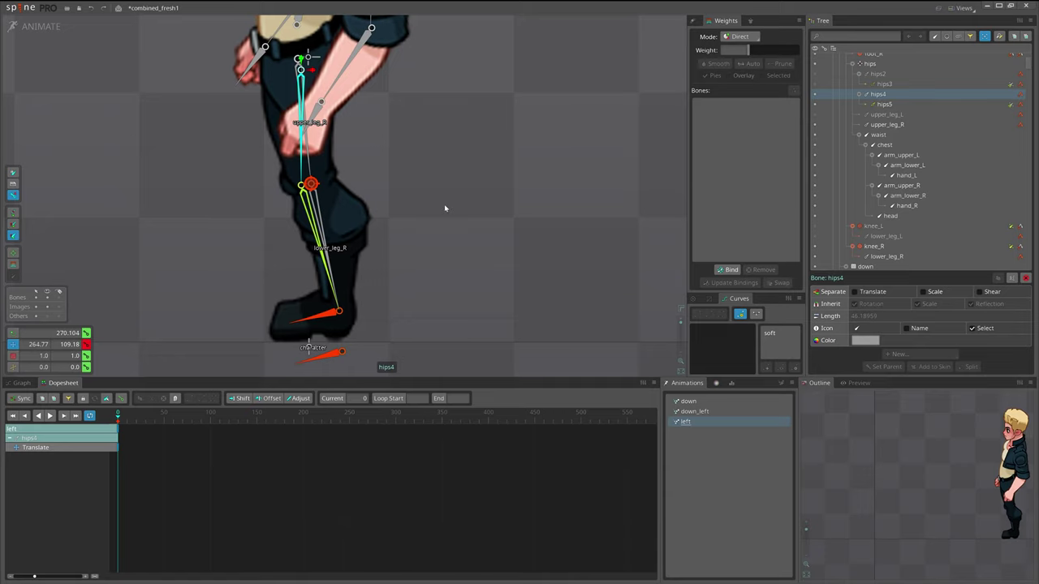
pyautogui.scroll(-3, 419, 216)
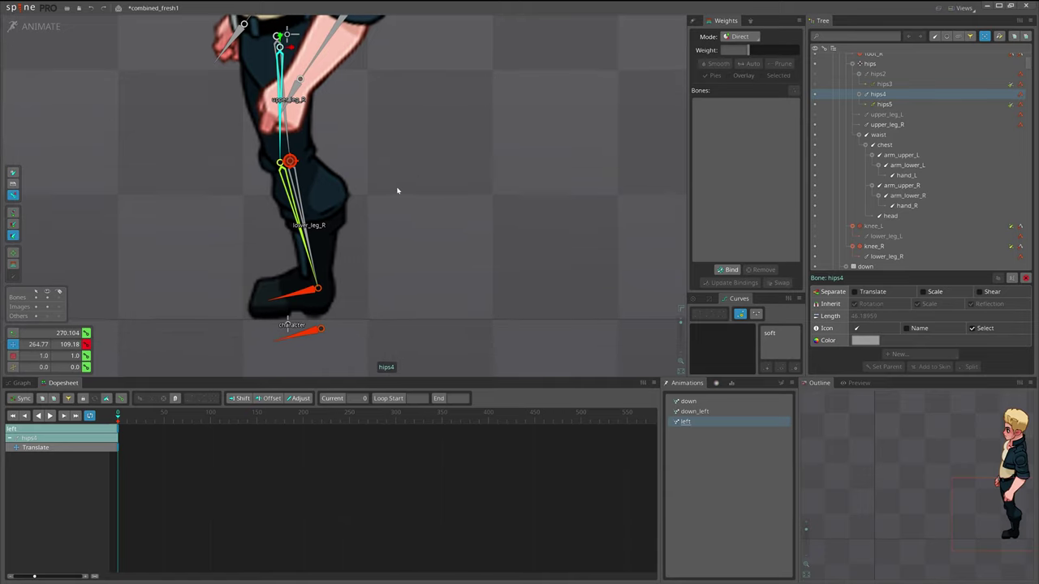
pyautogui.scroll(-2, 447, 208)
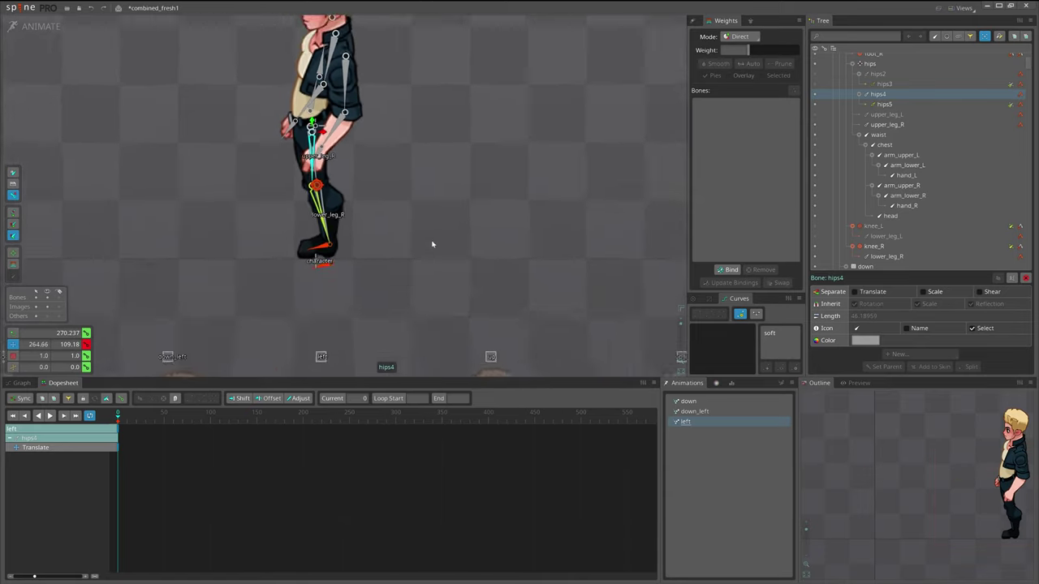
pyautogui.scroll(1, 289, 283)
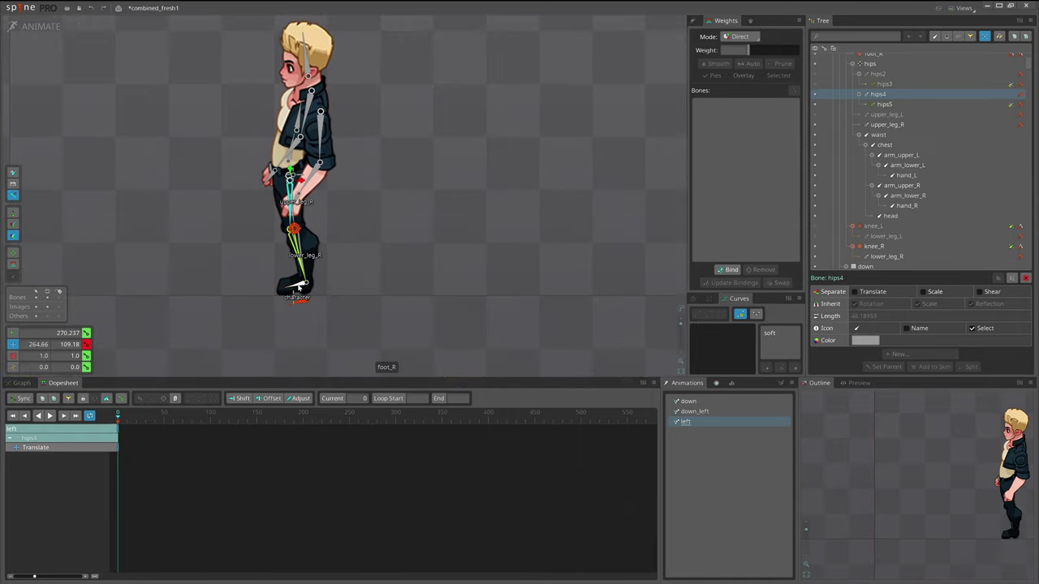
# - Try moving foot_R to test how the bound right leg bends
pyautogui.click(298, 285)
pyautogui.moveTo(389, 256)
pyautogui.mouseDown()
pyautogui.moveTo(345, 239)
pyautogui.moveTo(381, 247)
pyautogui.mouseUp()
pyautogui.scroll(2, 374, 242)
pyautogui.scroll(5, 336, 234)
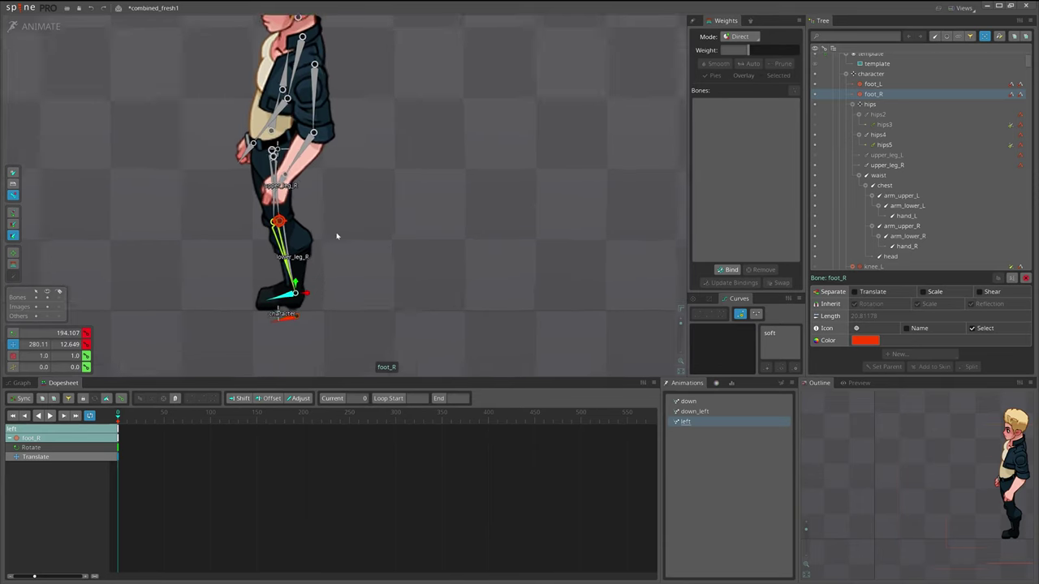
pyautogui.moveTo(330, 254); pyautogui.dragTo(354, 254)
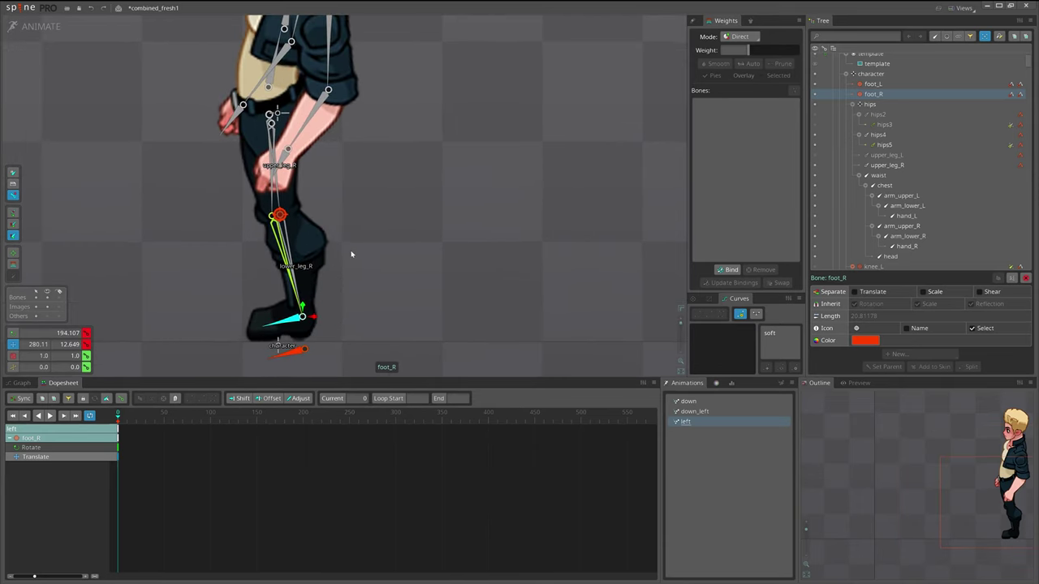
# - Show all hidden bones and slots, and hide the L_leg_R bone with its slots to expose the other leg
pyautogui.scroll(-3, 351, 255)
pyautogui.click(385, 137)
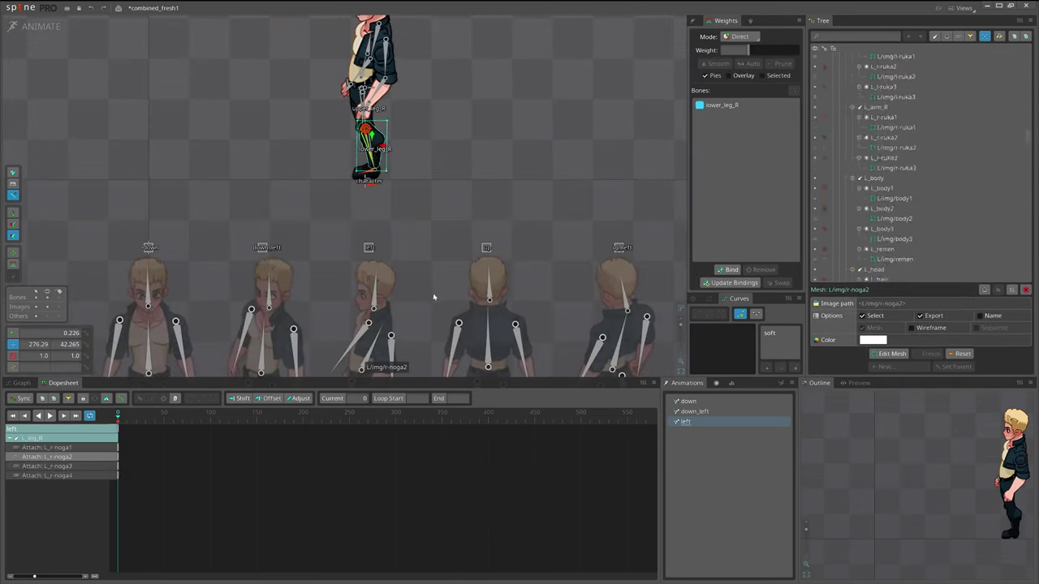
pyautogui.moveTo(434, 297); pyautogui.dragTo(433, 83)
pyautogui.click(351, 200)
pyautogui.hotkey('ctrl', 'h')
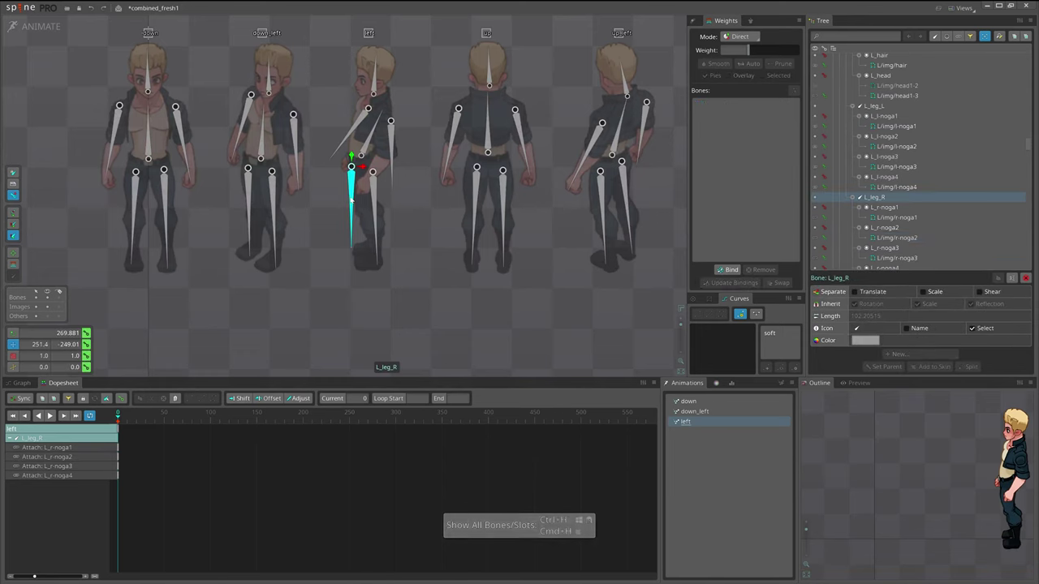
pyautogui.press('space')
pyautogui.press('space')
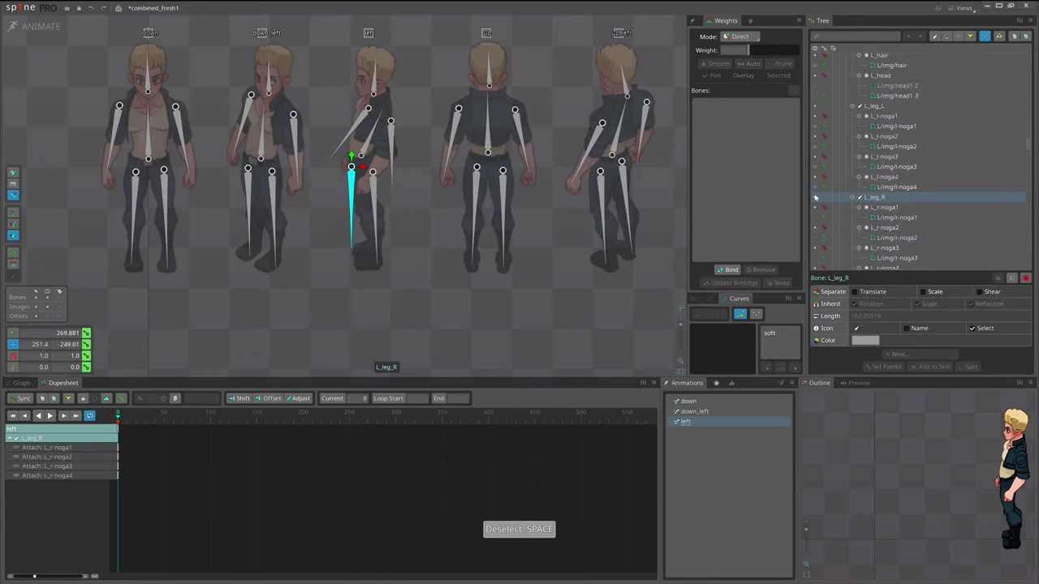
pyautogui.moveTo(421, 34); pyautogui.dragTo(443, 274)
pyautogui.scroll(3, 397, 174)
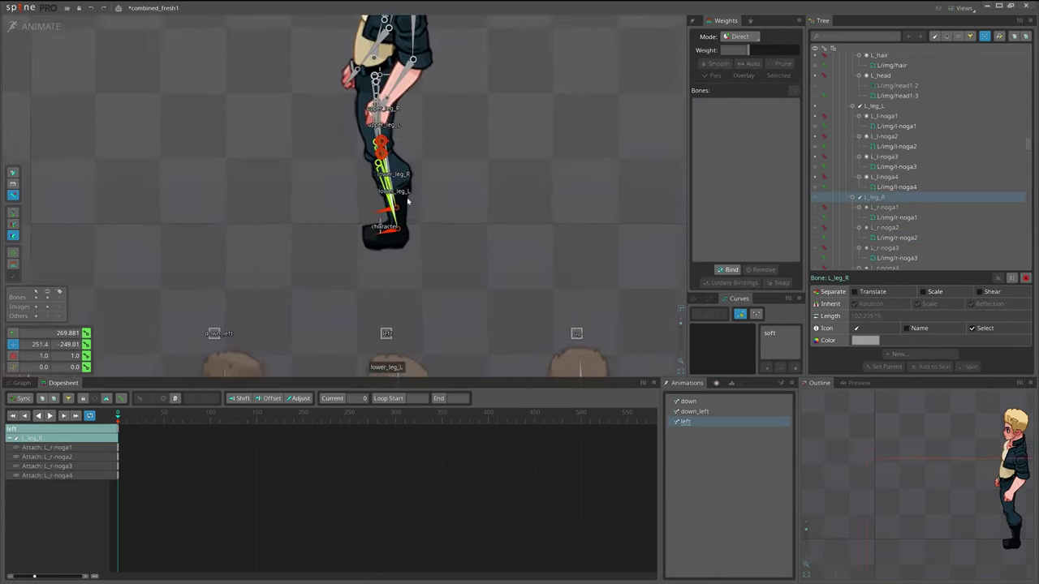
pyautogui.press('space')
# - Hide the right leg's bones: foot_R, hips4, hips5, upper_leg_R, knee_R and lower_leg_R
pyautogui.scroll(5, 398, 212)
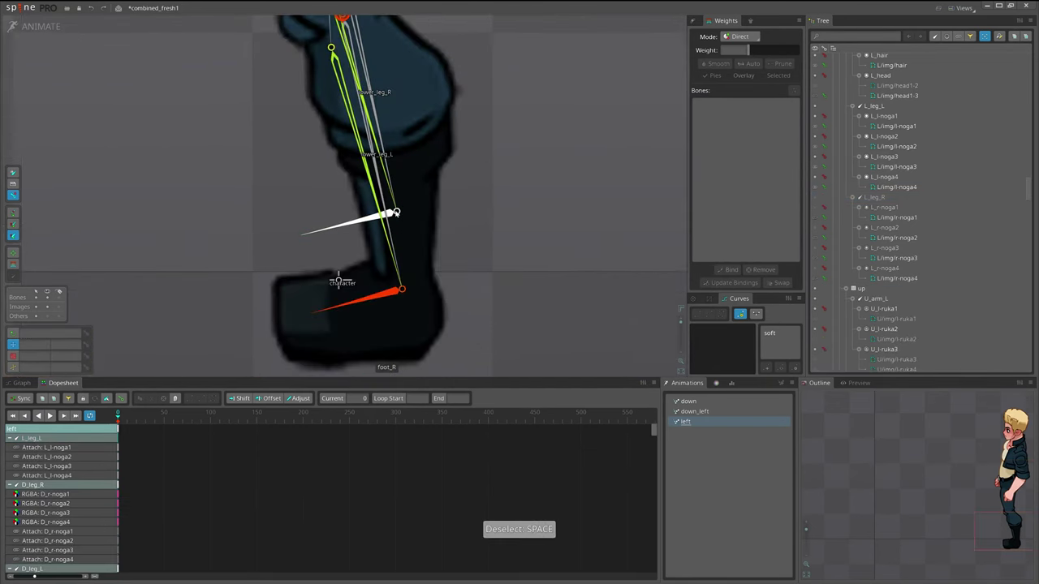
pyautogui.click(397, 213)
pyautogui.keyDown('ctrl'); pyautogui.click(396, 205); pyautogui.keyUp('ctrl')
pyautogui.keyDown('ctrl'); pyautogui.click(394, 206); pyautogui.keyUp('ctrl')
pyautogui.moveTo(453, 166); pyautogui.dragTo(485, 462)
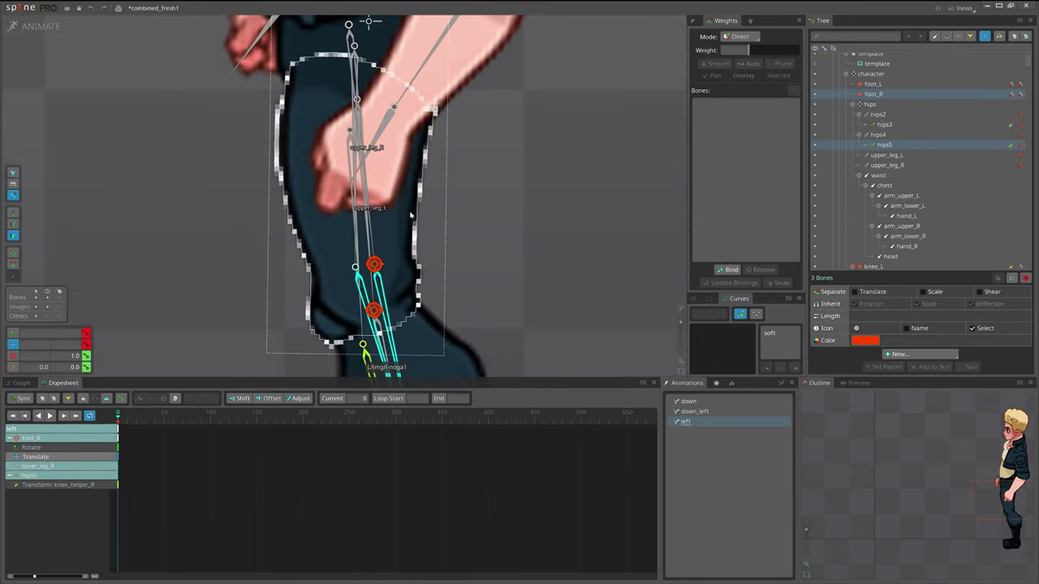
# - Try moving hips2 and upper_leg_L together, undo the test moves, and save the project
pyautogui.press('v')
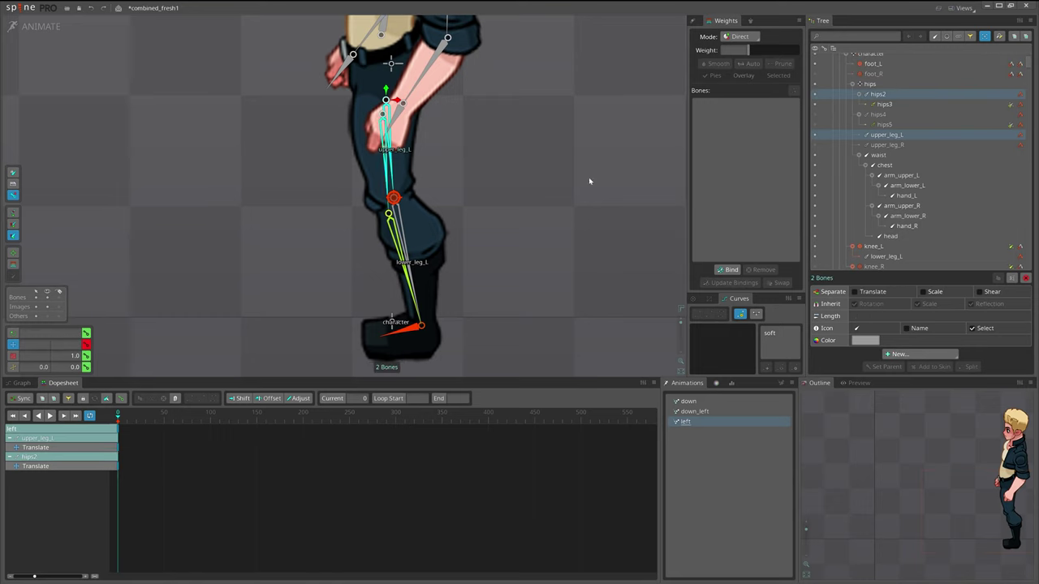
pyautogui.hotkey('ctrl', 'z')
pyautogui.hotkey('ctrl', 'z')
pyautogui.hotkey('ctrl', 'z')
pyautogui.hotkey('ctrl', 's')
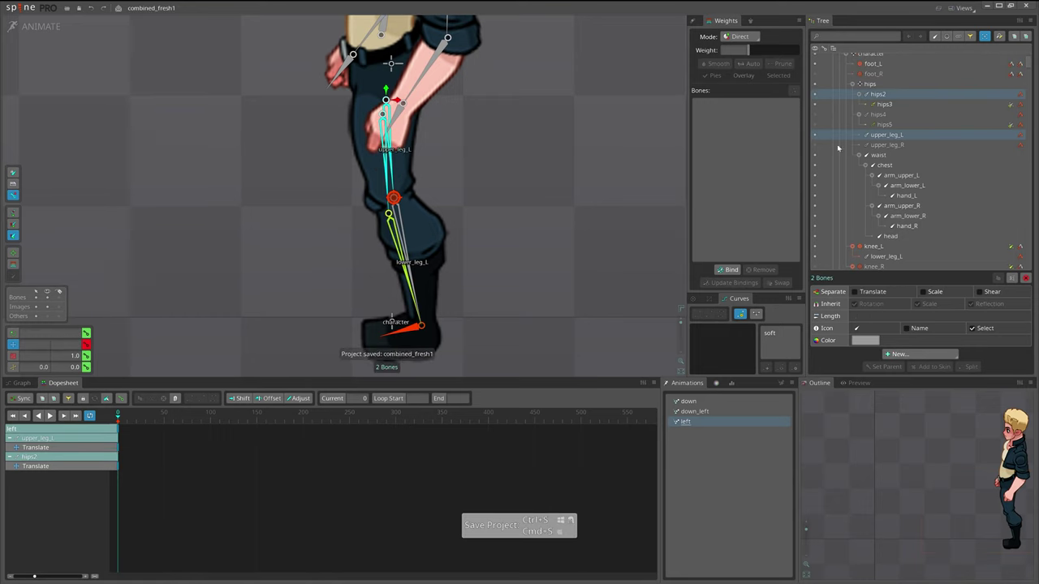
# - Set the translate mix of the knee_helper_L transform constraint to 100 on both axes in the left animation
pyautogui.press('space')
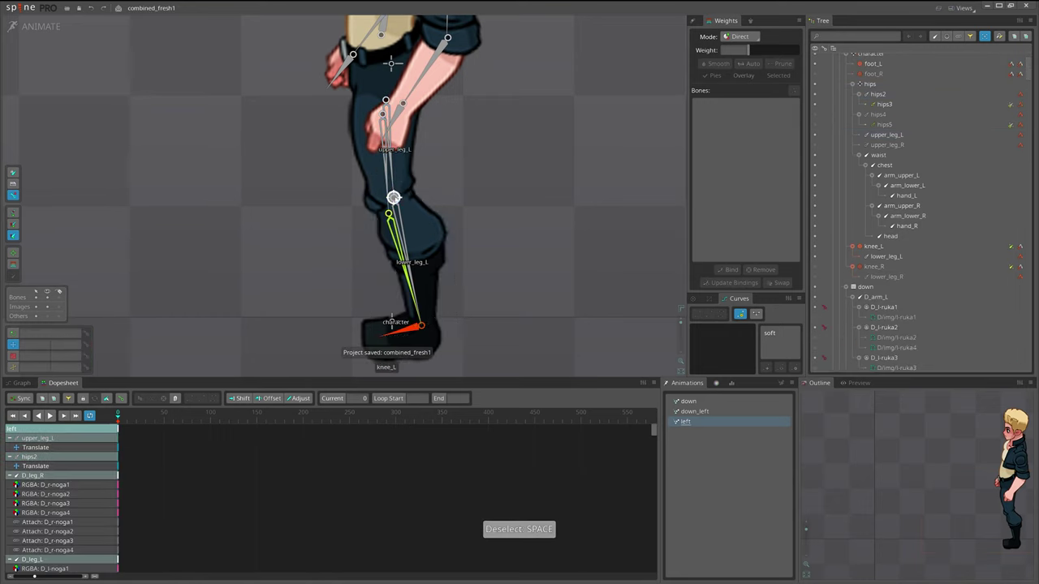
pyautogui.click(988, 247)
pyautogui.click(1011, 231)
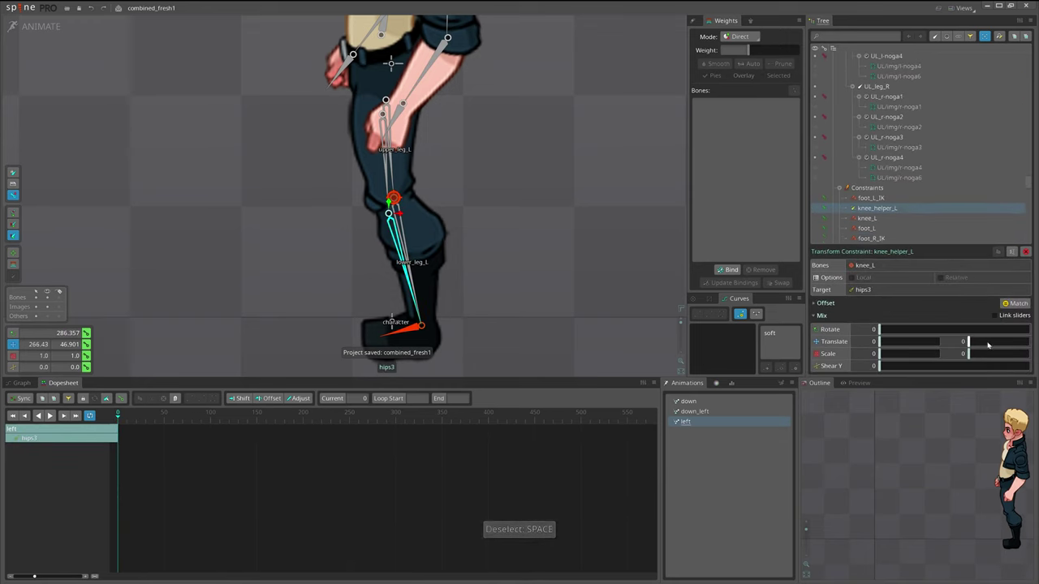
pyautogui.click(1028, 343)
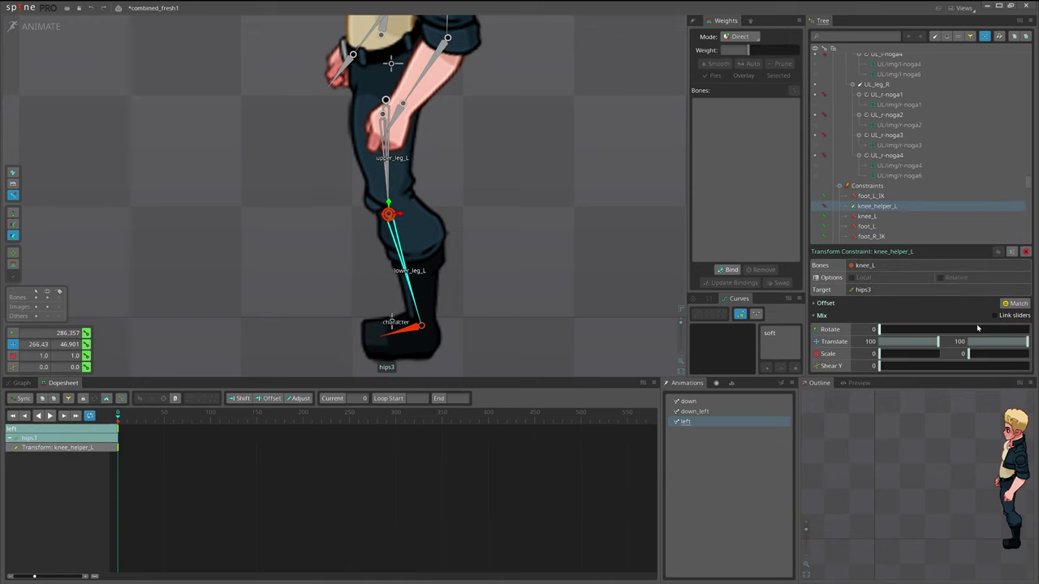
pyautogui.moveTo(573, 253); pyautogui.dragTo(544, 261)
pyautogui.press('v')
pyautogui.scroll(-2, 452, 208)
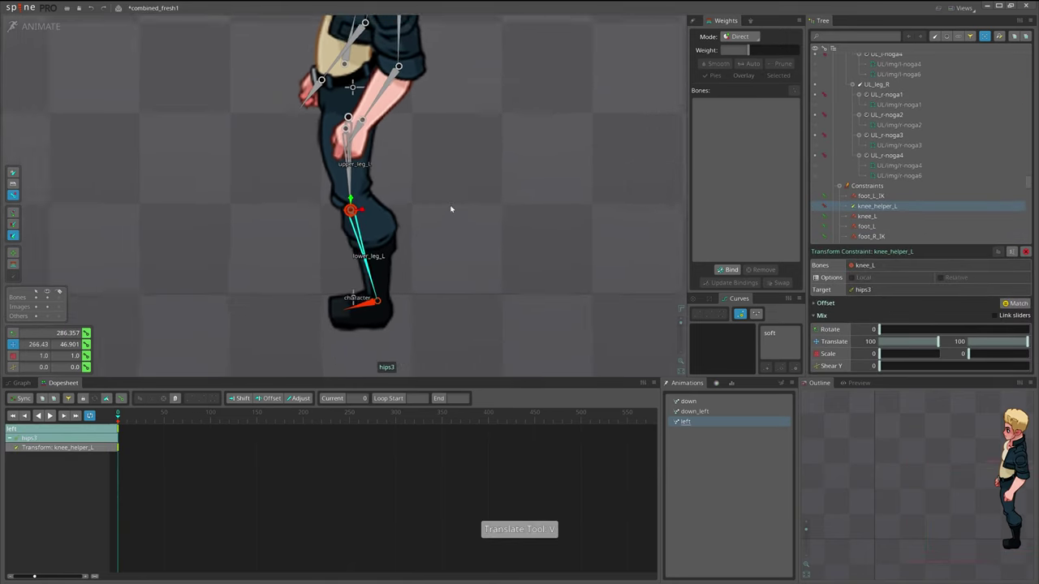
pyautogui.moveTo(452, 209); pyautogui.dragTo(463, 252)
pyautogui.click(386, 346)
pyautogui.scroll(2, 388, 343)
pyautogui.press('space')
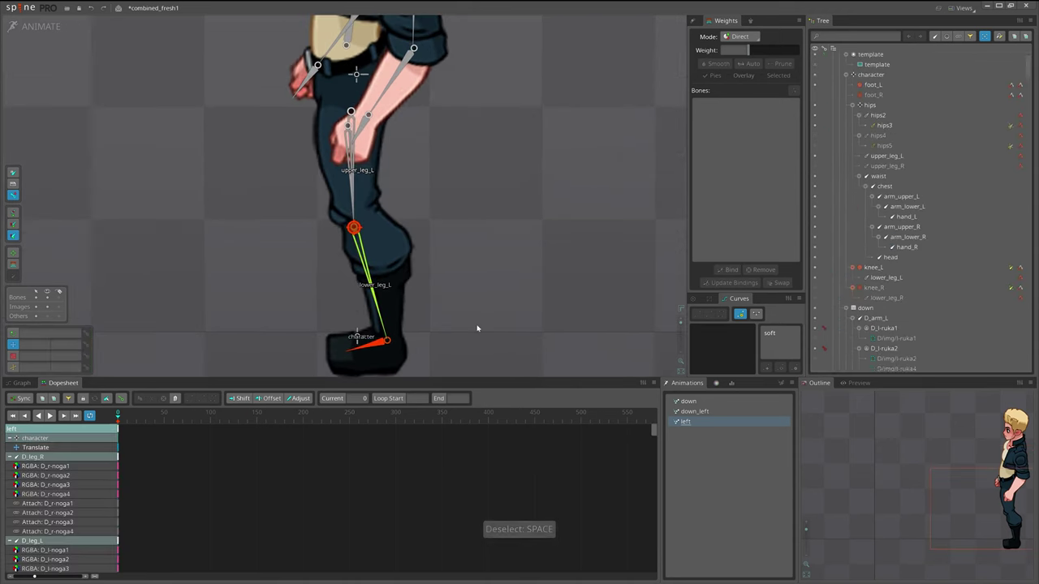
# - Select the L/img/l-noga1 and L/img/l-noga2 meshes together and move them down slightly over the left leg bones
pyautogui.click(387, 302)
pyautogui.keyDown('ctrl'); pyautogui.click(318, 157); pyautogui.keyUp('ctrl')
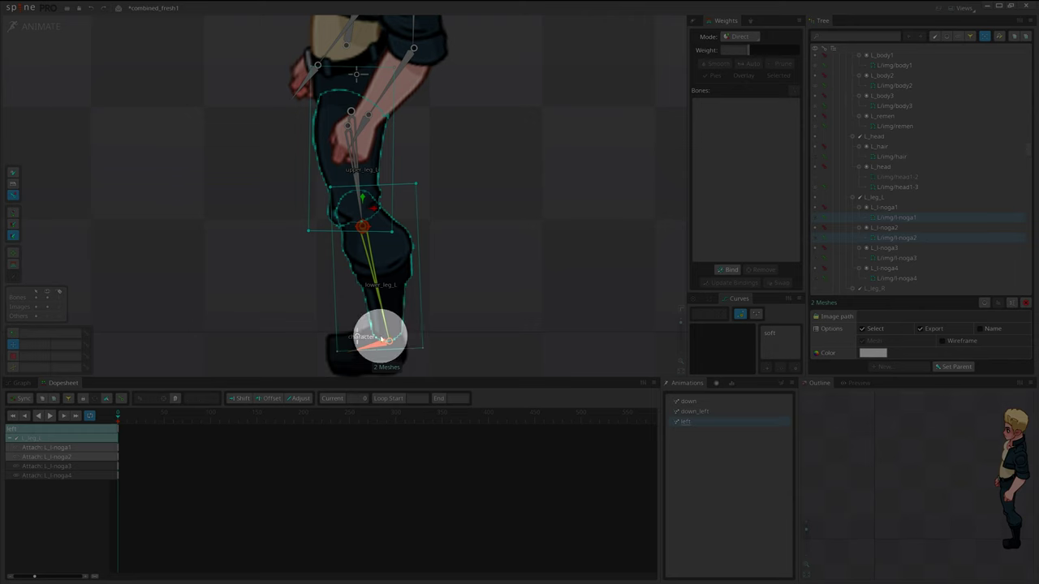
pyautogui.press('g')
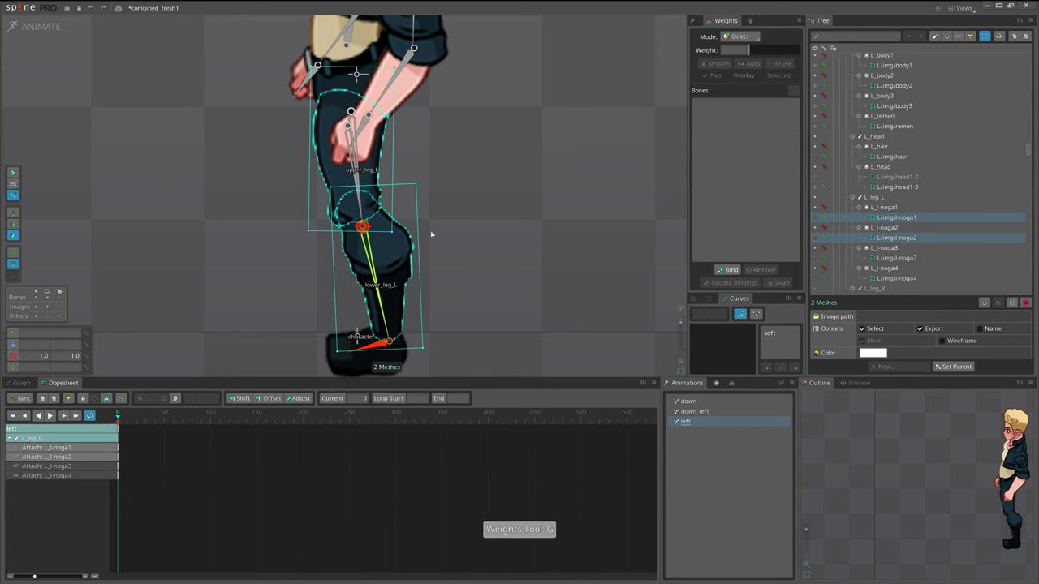
pyautogui.moveTo(463, 229); pyautogui.dragTo(470, 249)
pyautogui.press('space')
# - Bind the L/img/l-noga1 thigh mesh to the upper_leg_L bone
pyautogui.click(369, 203)
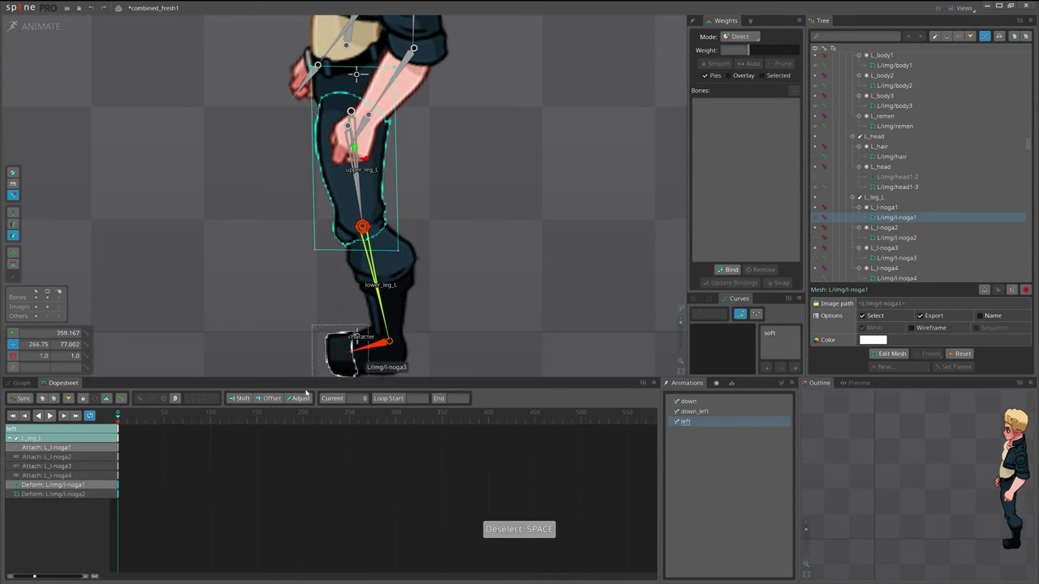
pyautogui.moveTo(134, 481); pyautogui.dragTo(108, 500)
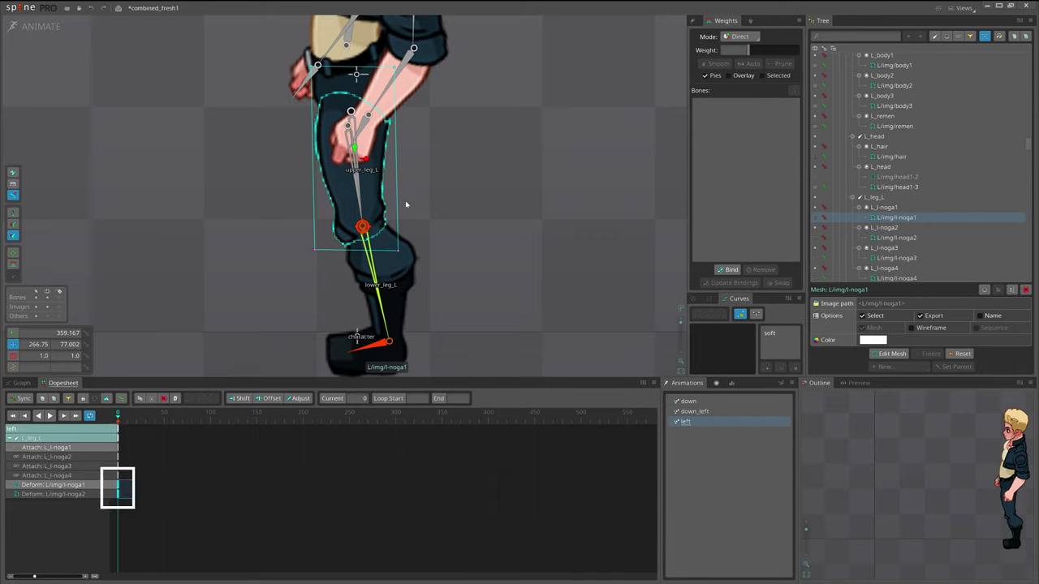
pyautogui.hotkey('shift', 'b')
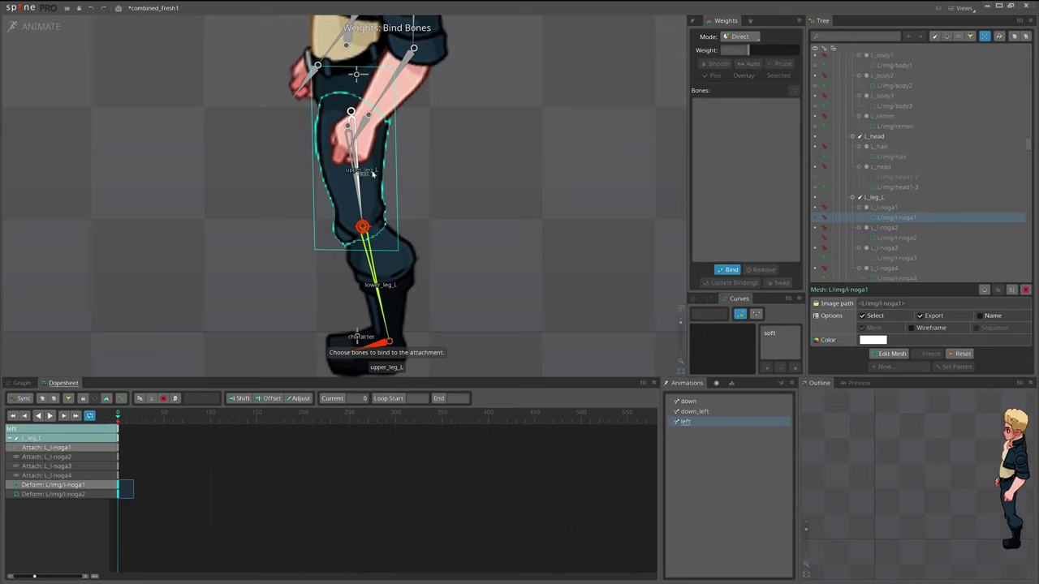
pyautogui.click(373, 174)
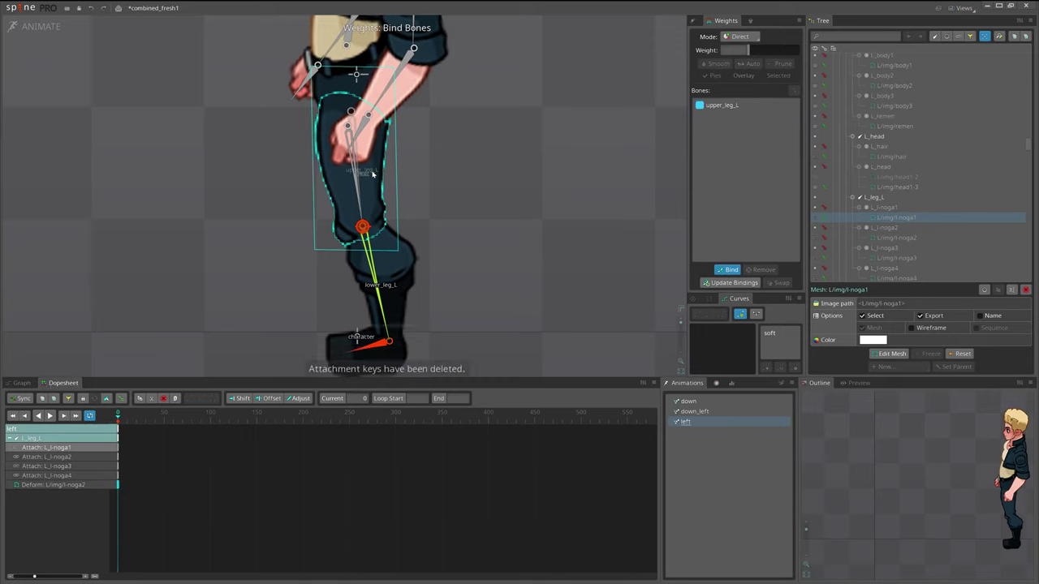
# - Bind the L/img/l-noga2 lower leg mesh to the lower_leg_L bone
pyautogui.press('space')
pyautogui.click(406, 265)
pyautogui.hotkey('shift', 'b')
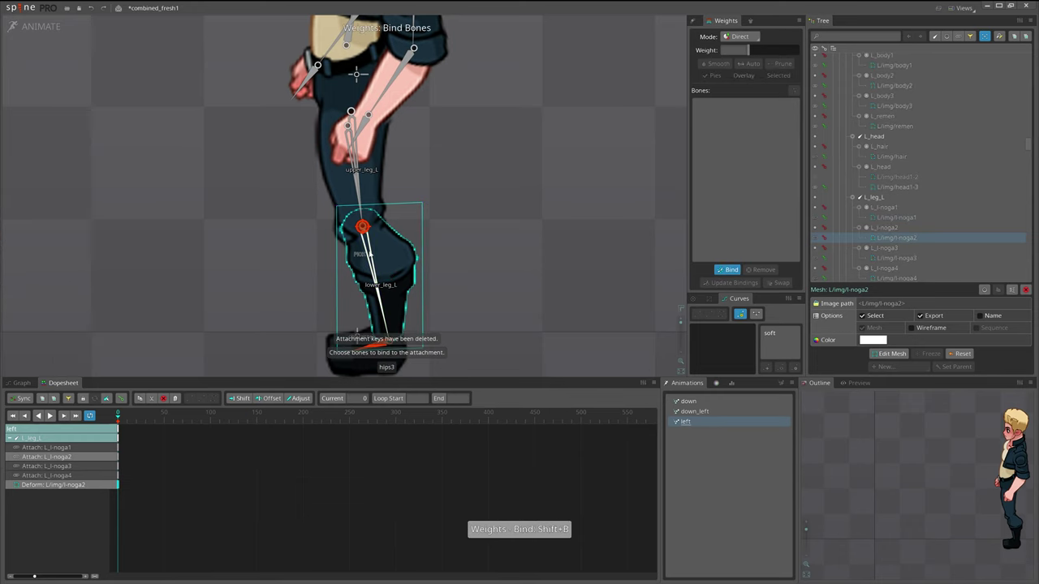
pyautogui.scroll(4, 373, 284)
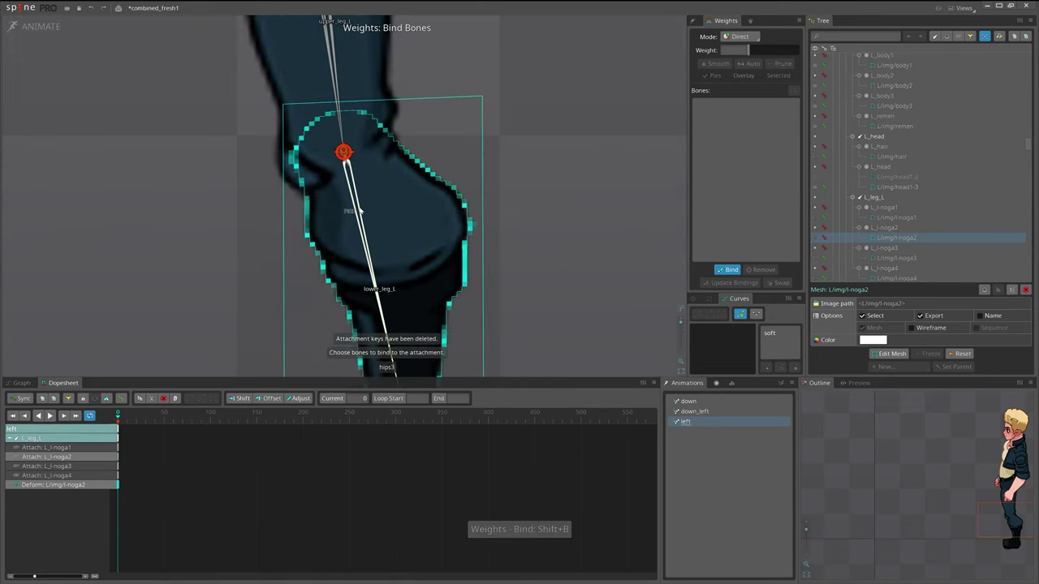
pyautogui.scroll(2, 378, 254)
pyautogui.scroll(3, 329, 122)
pyautogui.scroll(-4, 324, 118)
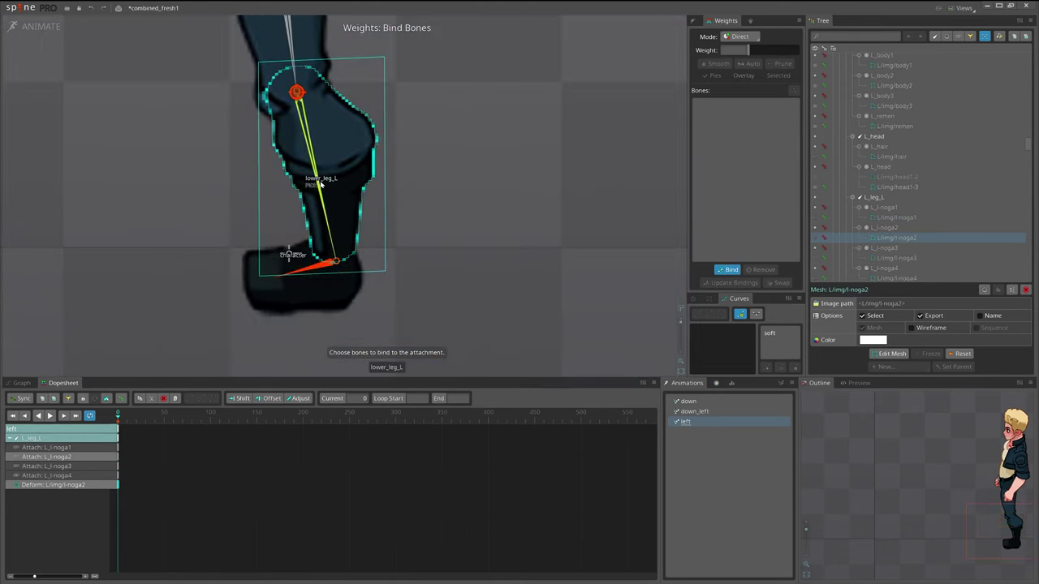
pyautogui.moveTo(331, 180); pyautogui.dragTo(435, 277)
pyautogui.click(358, 215)
pyautogui.press('g')
# - Move the foot_L bone up to X 282.2, Y 0.523 to check how the left leg bends
pyautogui.scroll(-2, 419, 218)
pyautogui.press('v')
pyautogui.press('Escape')
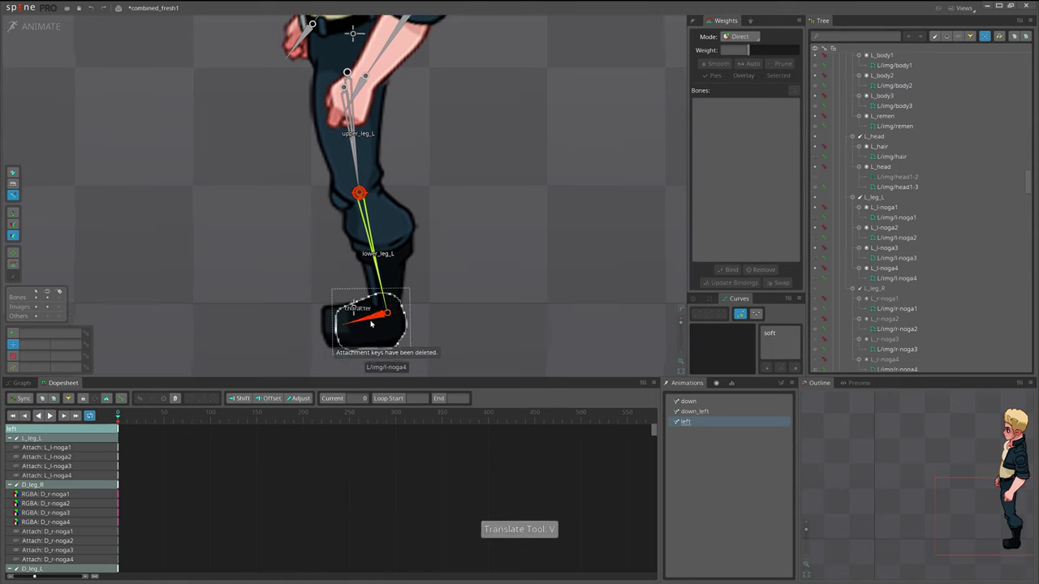
pyautogui.hotkey('ctrl', 'z')
pyautogui.moveTo(384, 307); pyautogui.dragTo(384, 302)
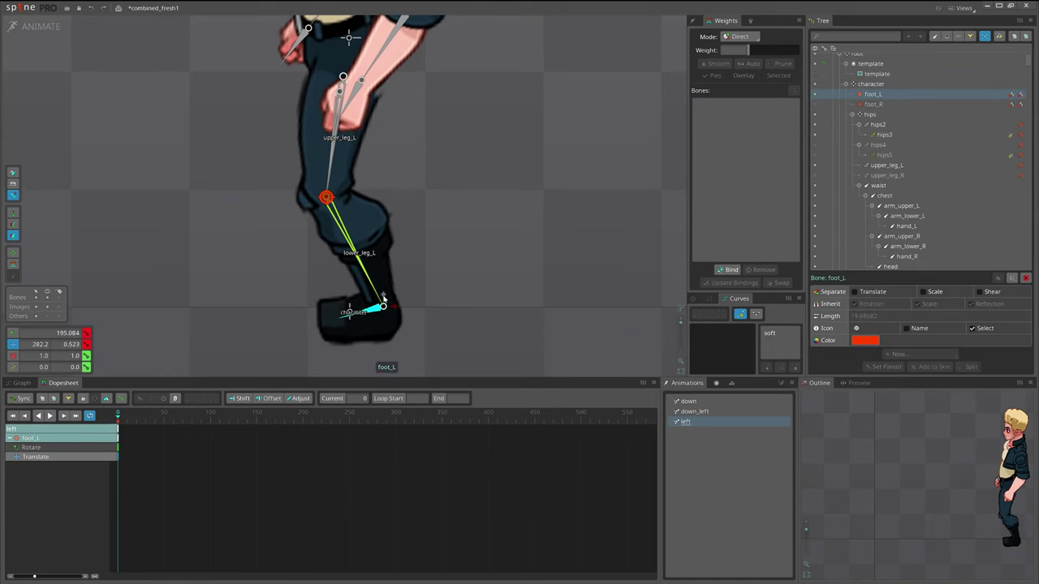
# - Move the hips2 and upper_leg_L bones together slightly up toward the middle of the left thigh
pyautogui.moveTo(348, 121); pyautogui.dragTo(361, 179)
pyautogui.click(355, 144)
pyautogui.keyDown('ctrl'); pyautogui.click(357, 135); pyautogui.keyUp('ctrl')
pyautogui.press('v')
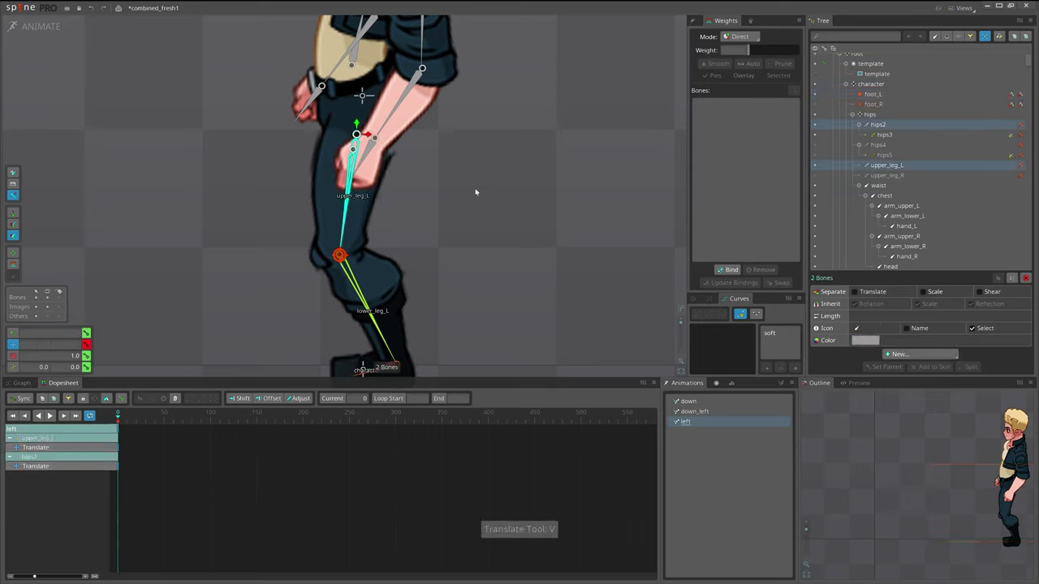
pyautogui.moveTo(475, 192); pyautogui.dragTo(478, 186)
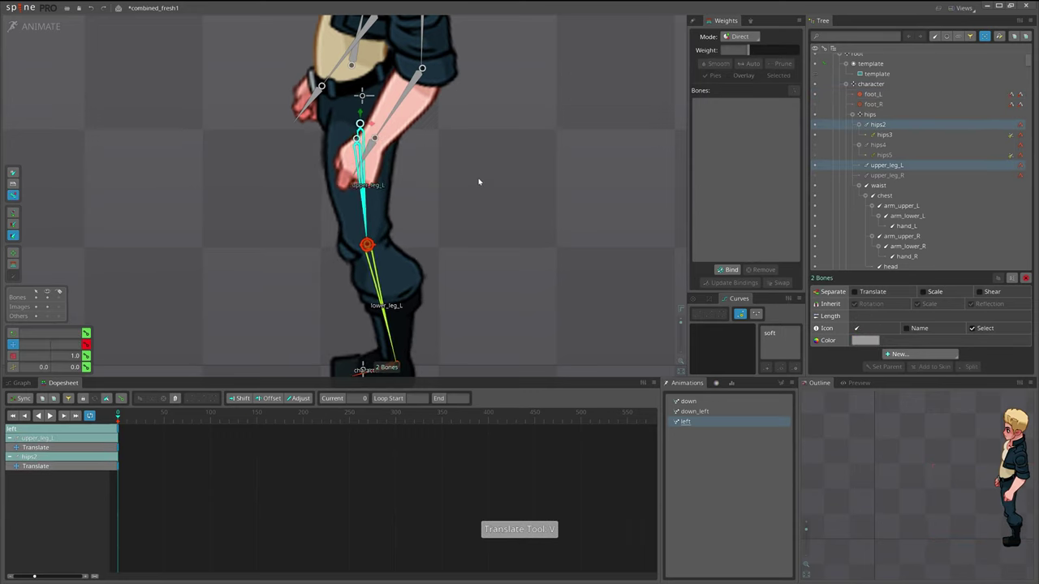
pyautogui.click(379, 237)
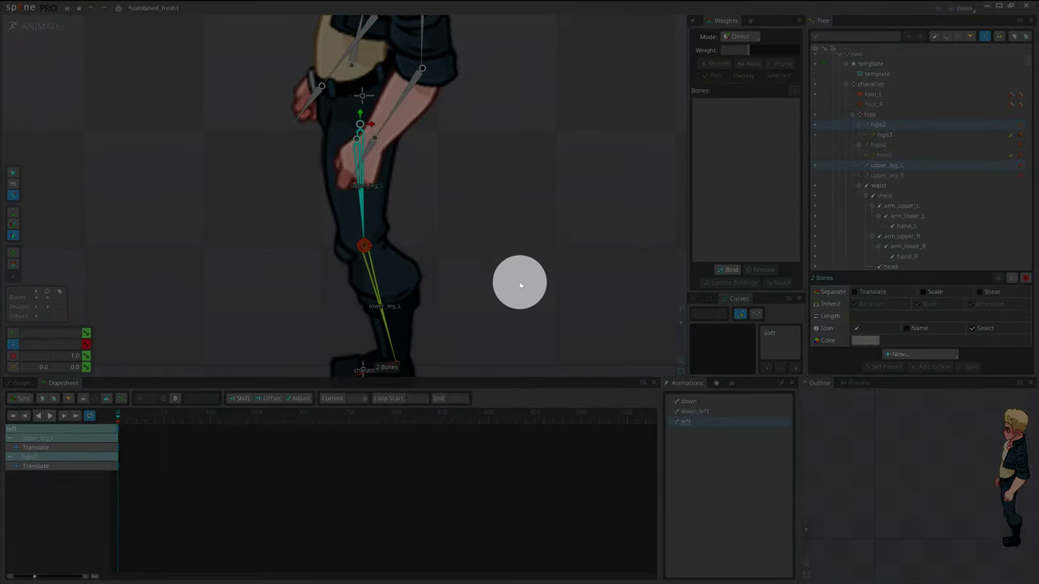
pyautogui.press('v')
pyautogui.moveTo(507, 324); pyautogui.dragTo(480, 264)
pyautogui.scroll(-4, 341, 162)
# - Clear the selection and show all hidden bones and slots again
pyautogui.press('space')
pyautogui.moveTo(336, 218); pyautogui.dragTo(333, 277)
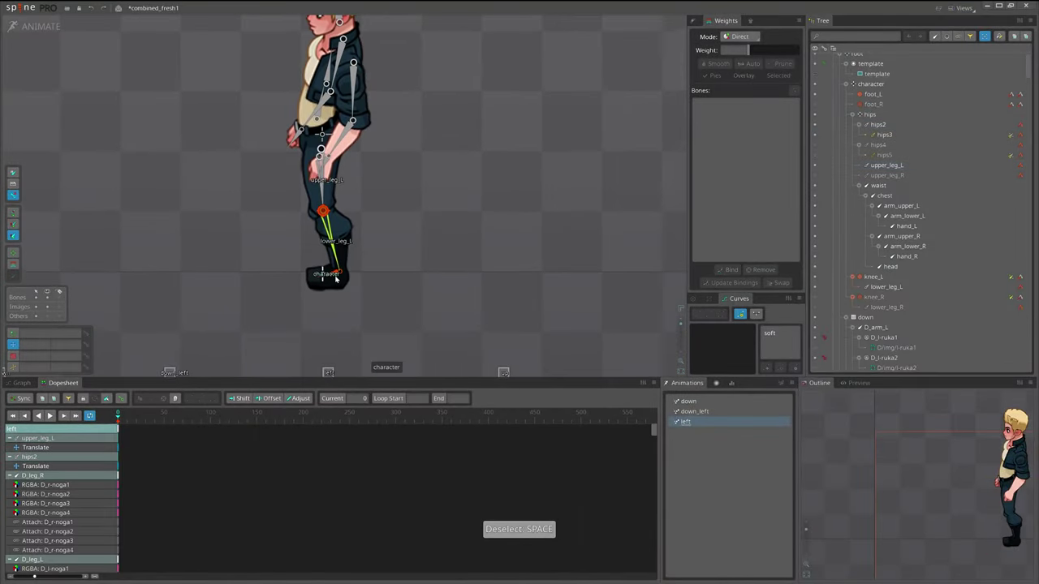
pyautogui.hotkey('ctrl', 'h')
pyautogui.scroll(-3, 417, 204)
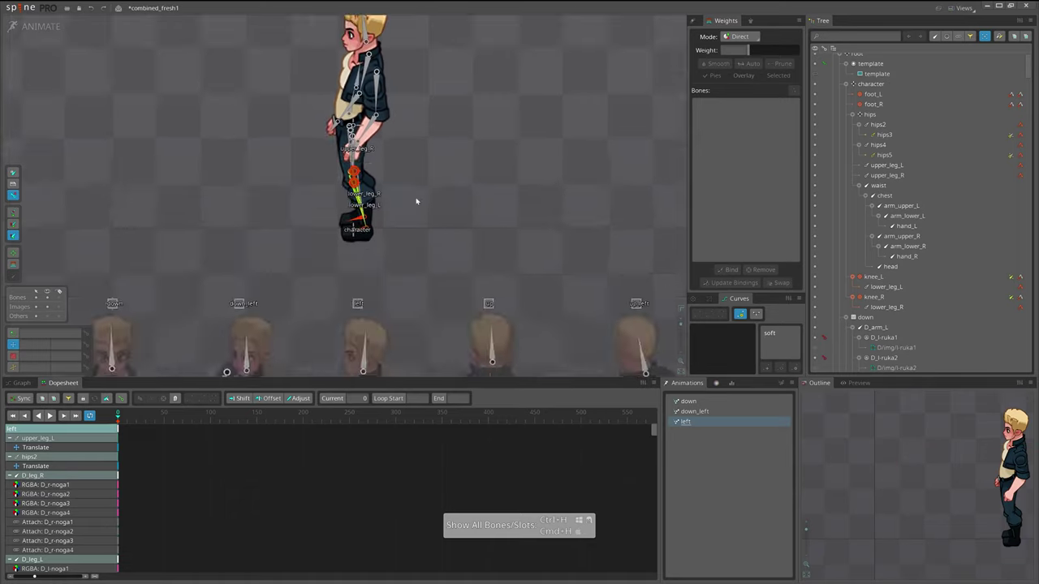
pyautogui.scroll(3, 379, 287)
# - Test the leg bend by lowering the hips bone to X 268.95, Y 92.712, and undo the move
pyautogui.click(372, 145)
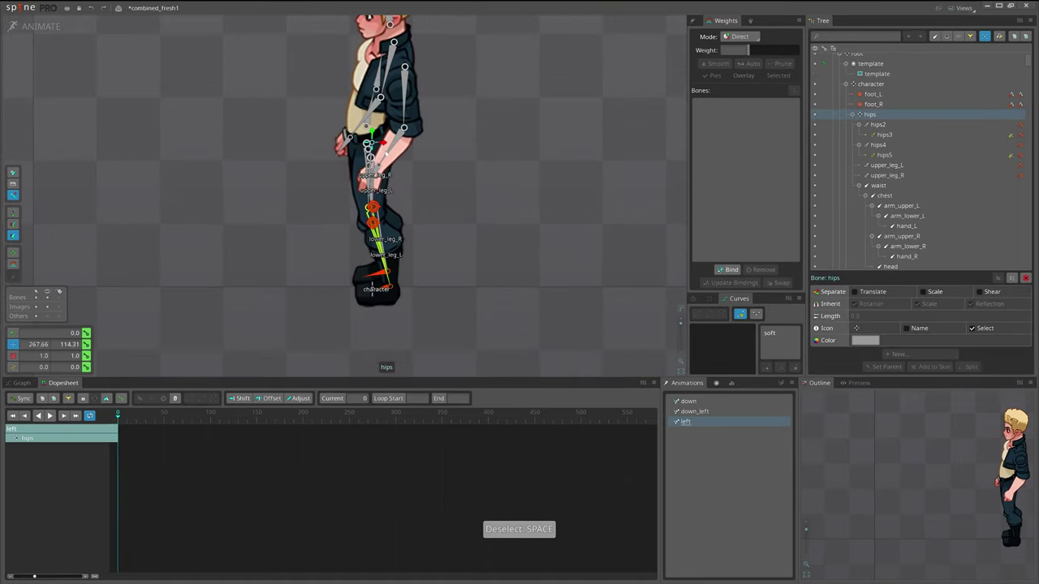
pyautogui.moveTo(484, 180); pyautogui.dragTo(483, 203)
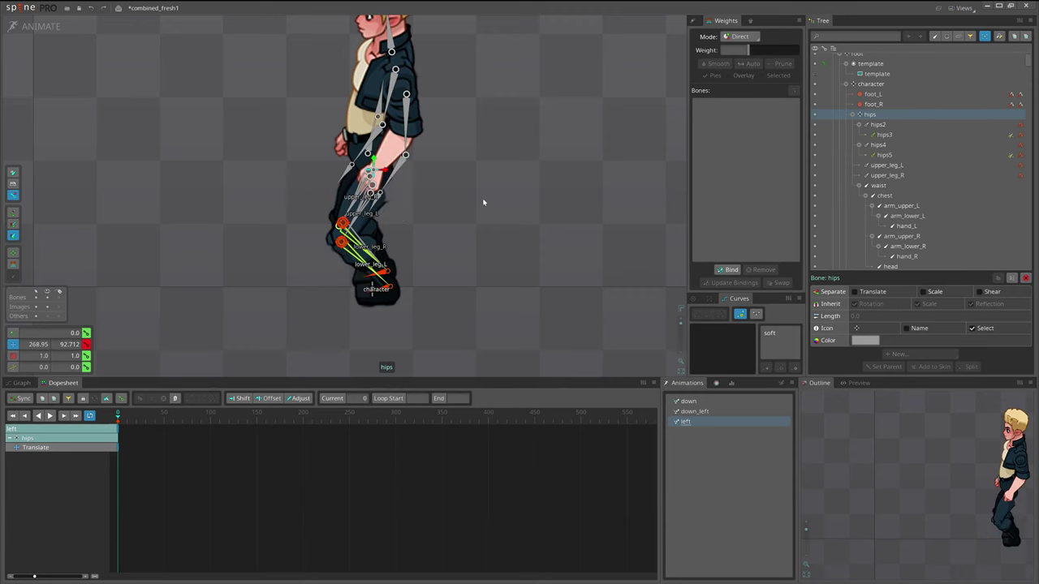
pyautogui.hotkey('ctrl', 'z')
pyautogui.scroll(2, 340, 226)
# - Bind the L/img/body3 pelvis mesh and the neighbouring belt mesh to the hips bone
pyautogui.click(340, 248)
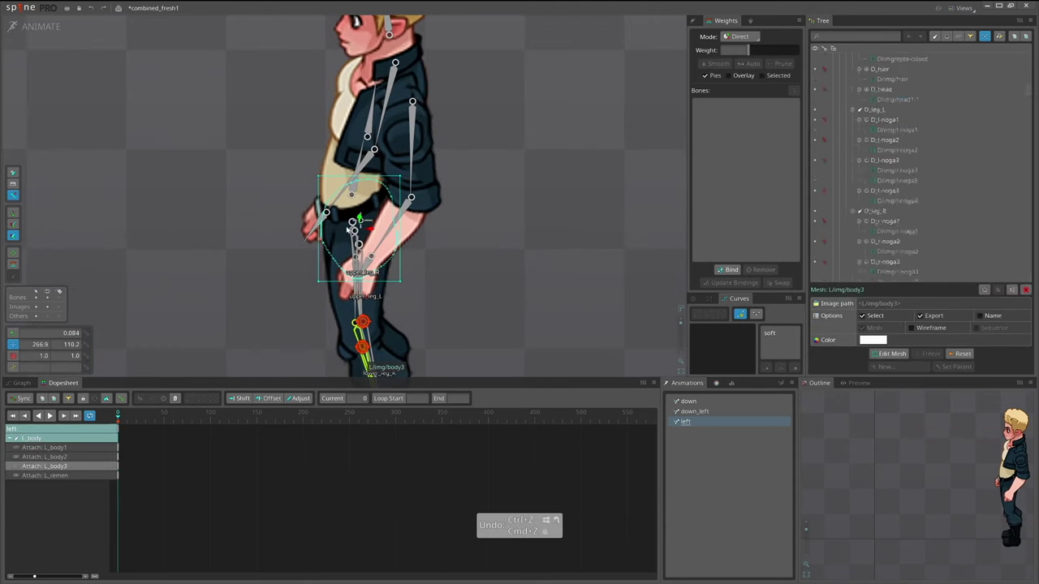
pyautogui.hotkey('shift', 'b')
pyautogui.click(361, 220)
pyautogui.press('Escape')
pyautogui.click(345, 214)
pyautogui.hotkey('shift', 'b')
pyautogui.click(362, 222)
pyautogui.press('space')
# - Bind the L/img/l-ruka1 upper arm mesh to arm_upper_L and the left forearm mesh to its matching arm bone
pyautogui.click(406, 207)
pyautogui.hotkey('shift', 'b')
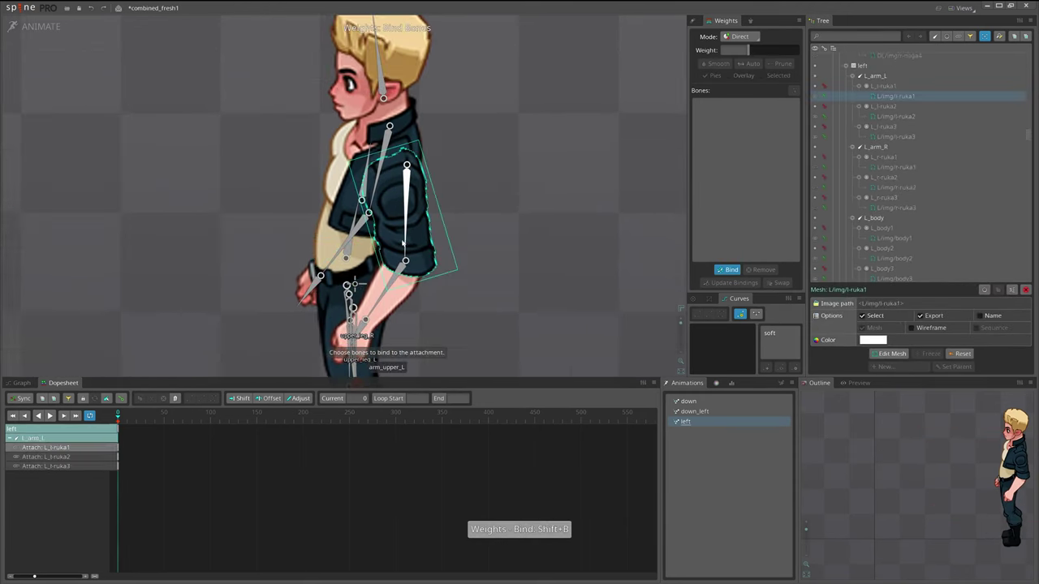
pyautogui.click(398, 276)
pyautogui.click(371, 276)
pyautogui.hotkey('shift', 'b')
pyautogui.press('space')
# - Bind the L/img/r-ruka2 forearm mesh and the right hand mesh to the matching right arm bones
pyautogui.click(431, 151)
pyautogui.press('space')
pyautogui.click(380, 231)
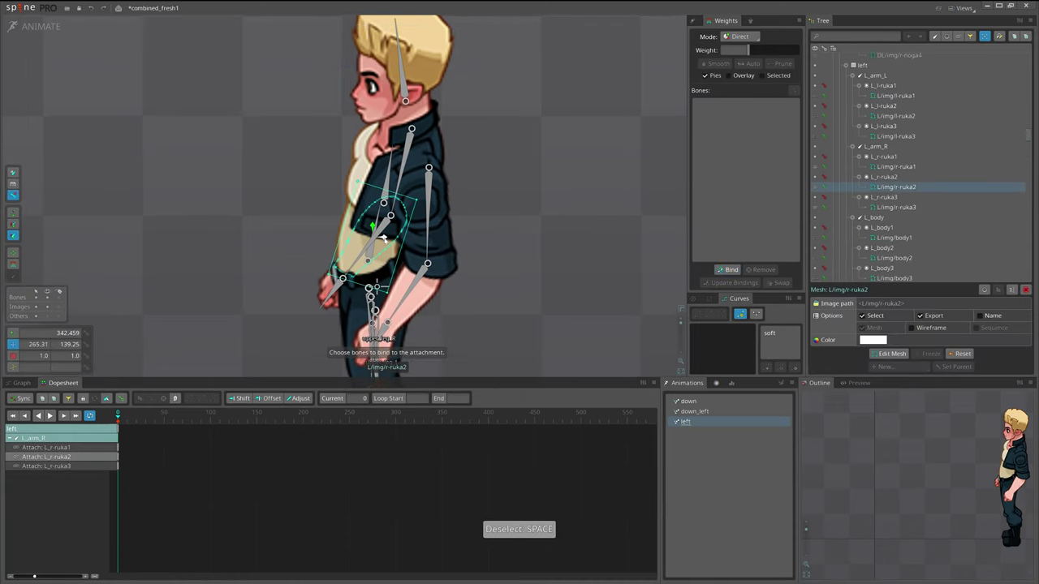
pyautogui.click(330, 280)
pyautogui.hotkey('shift', 'b')
pyautogui.press('space')
# - Select the left view's head and hair meshes together and bind them to the head bone
pyautogui.click(362, 175)
pyautogui.keyDown('ctrl'); pyautogui.click(396, 154); pyautogui.keyUp('ctrl')
pyautogui.hotkey('shift', 'b')
pyautogui.click(387, 159)
pyautogui.press('space')
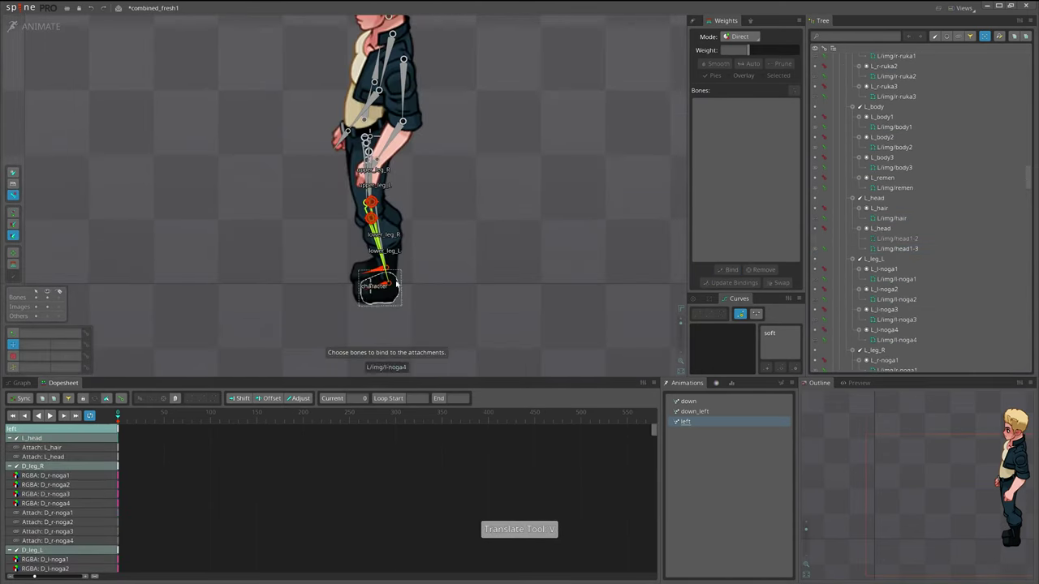
# - Bind the remaining left-view foot meshes to their leg bones and the L/img/r-ruka1 upper arm mesh to arm_upper_R
pyautogui.click(383, 224)
pyautogui.hotkey('shift', 'b')
pyautogui.press('space')
pyautogui.click(424, 177)
pyautogui.scroll(-4, 424, 177)
pyautogui.hotkey('shift', 'b')
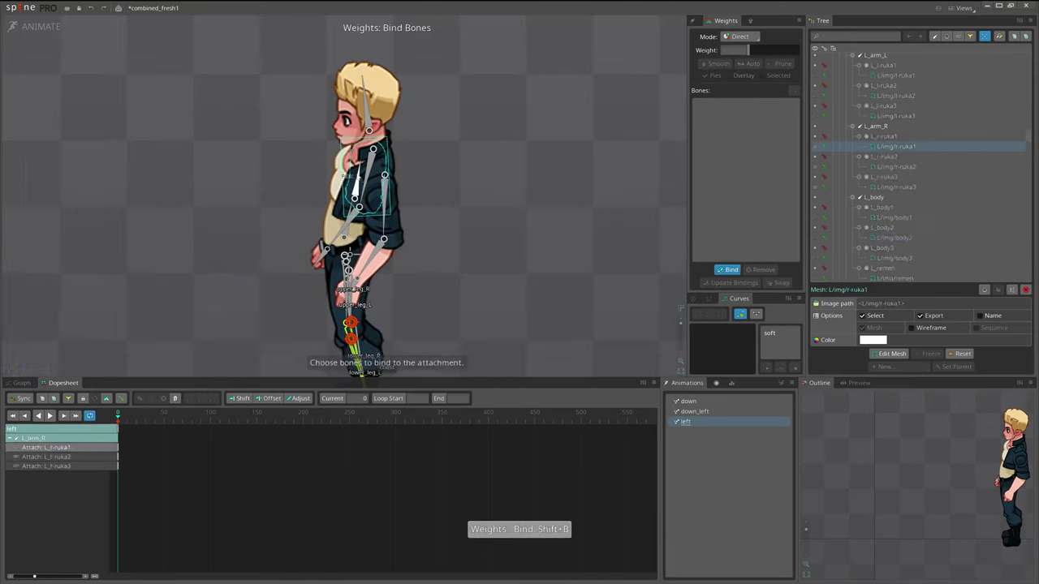
pyautogui.press('space')
# - Test the bindings by moving the character bone sideways, and undo the move
pyautogui.click(357, 349)
pyautogui.moveTo(508, 246); pyautogui.dragTo(369, 243)
pyautogui.hotkey('ctrl', 'z')
pyautogui.scroll(-3, 446, 234)
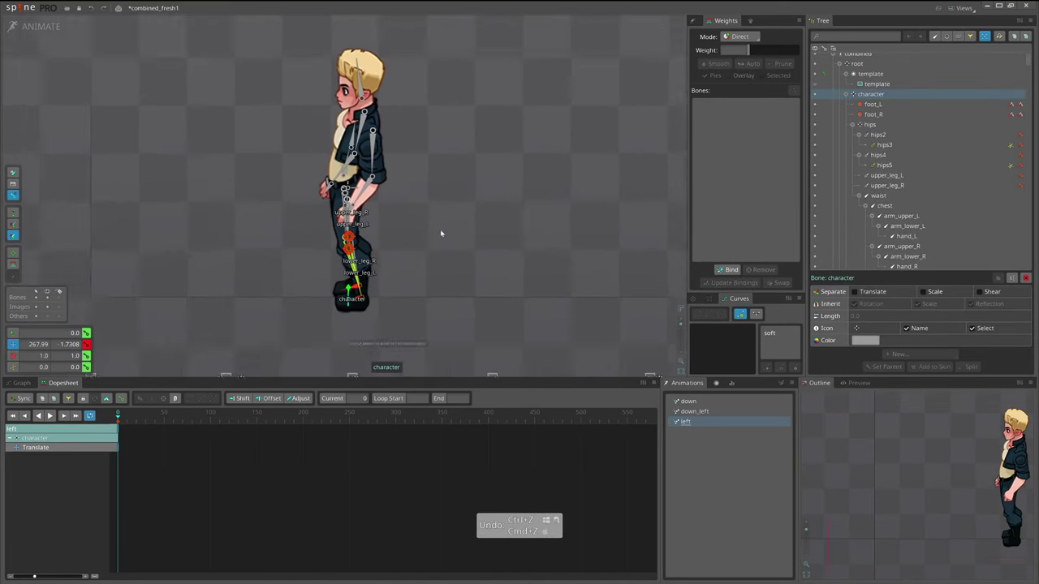
# - Save the project and delete the character bone's Translate key at frame 0 of the left animation
pyautogui.hotkey('ctrl', 's')
pyautogui.scroll(-2, 260, 294)
pyautogui.moveTo(261, 294); pyautogui.dragTo(224, 341)
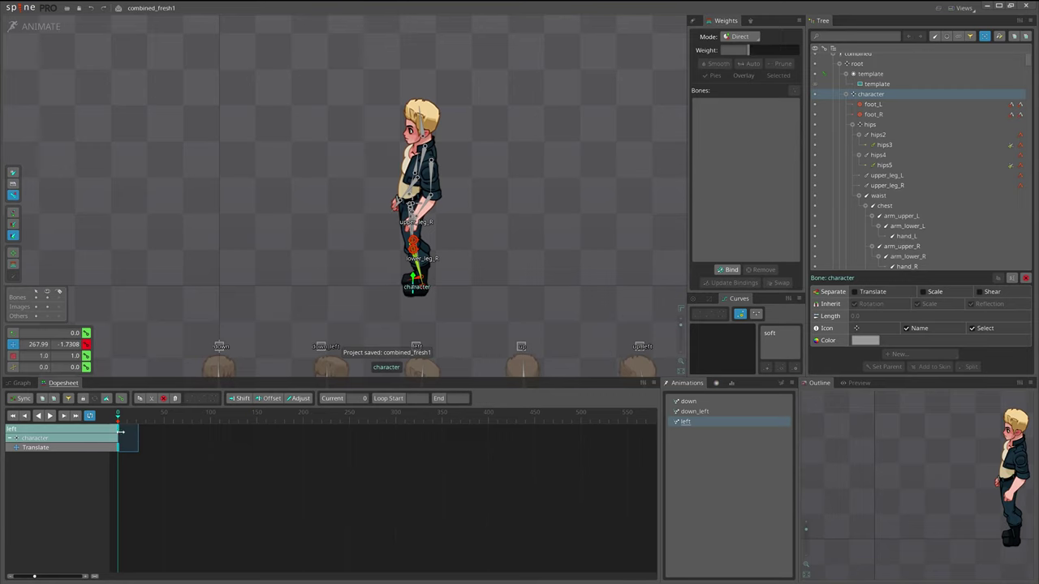
pyautogui.press('Delete')
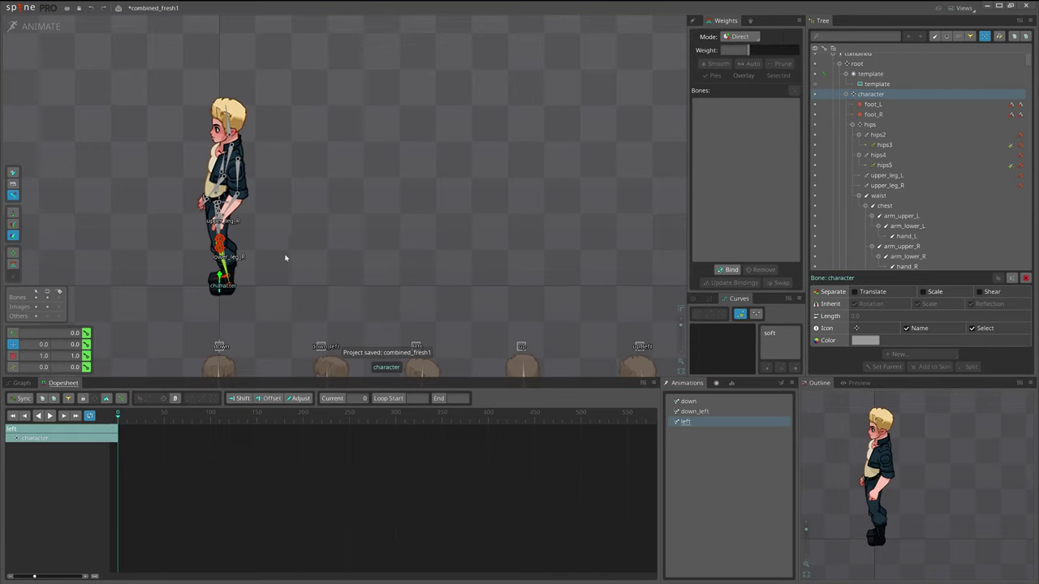
# - Compare the character in the down, down_left and left animations and save the project
pyautogui.moveTo(285, 258); pyautogui.dragTo(346, 264)
pyautogui.click(685, 401)
pyautogui.click(691, 411)
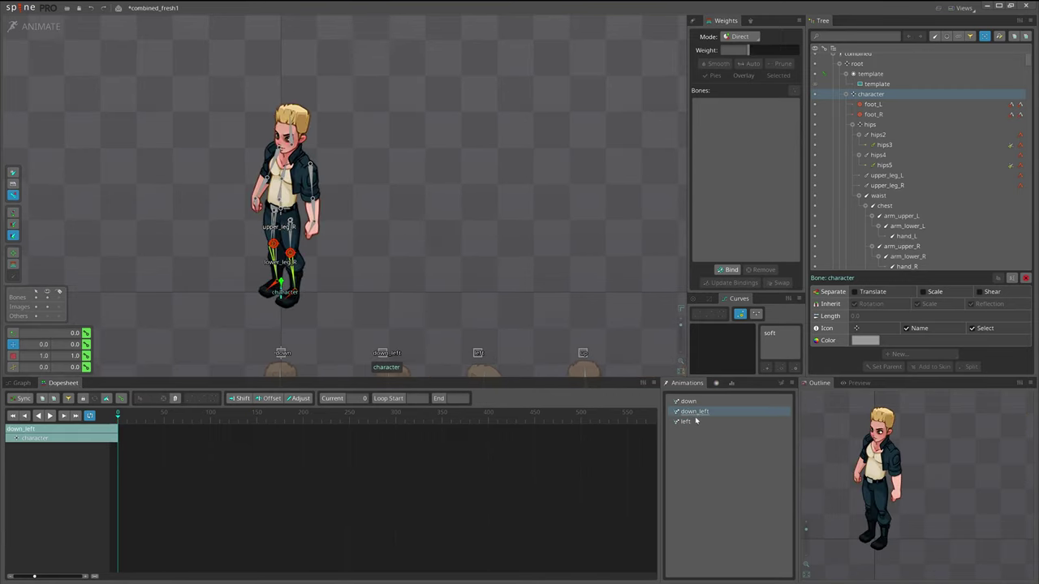
pyautogui.click(693, 422)
pyautogui.hotkey('ctrl', 's')
pyautogui.moveTo(401, 290); pyautogui.dragTo(431, 297)
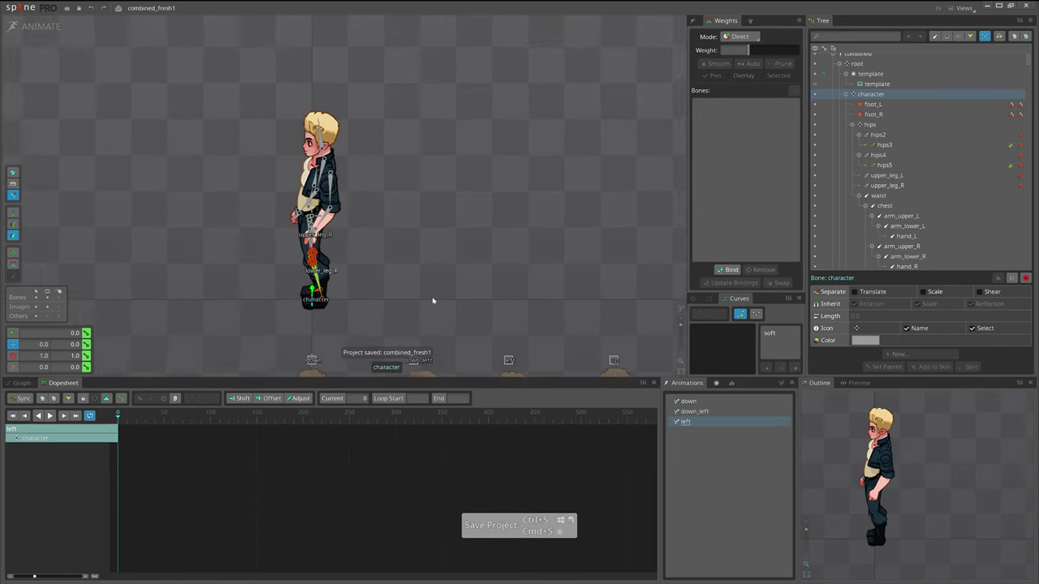
pyautogui.scroll(2, 432, 296)
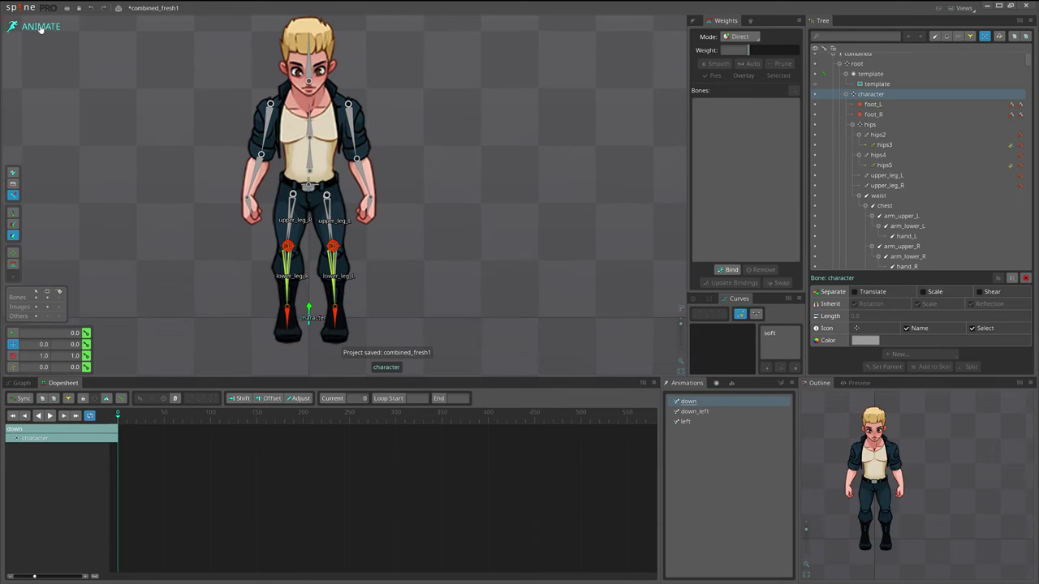
# - Switch to Setup mode and examine the shared rig beside the up and up_left views
pyautogui.click(41, 28)
pyautogui.scroll(-4, 498, 329)
pyautogui.moveTo(498, 329); pyautogui.dragTo(365, 314)
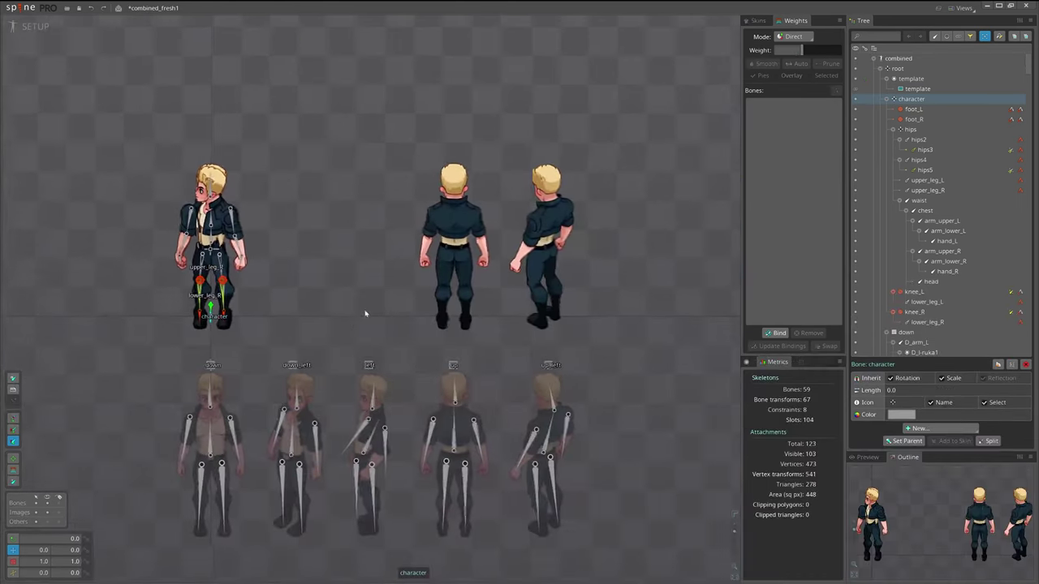
pyautogui.click(357, 215)
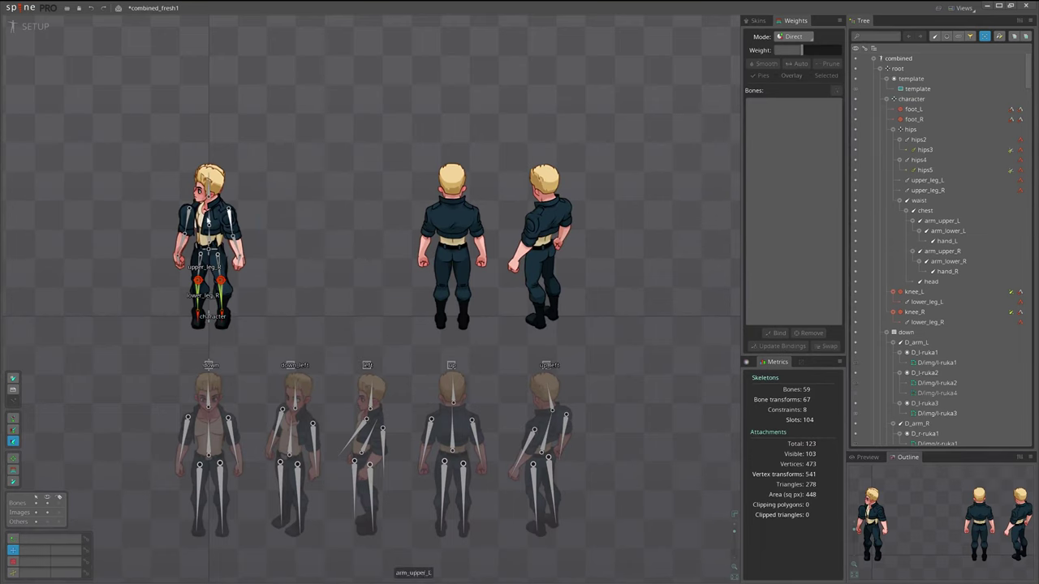
pyautogui.scroll(2, 203, 211)
pyautogui.scroll(1, 220, 208)
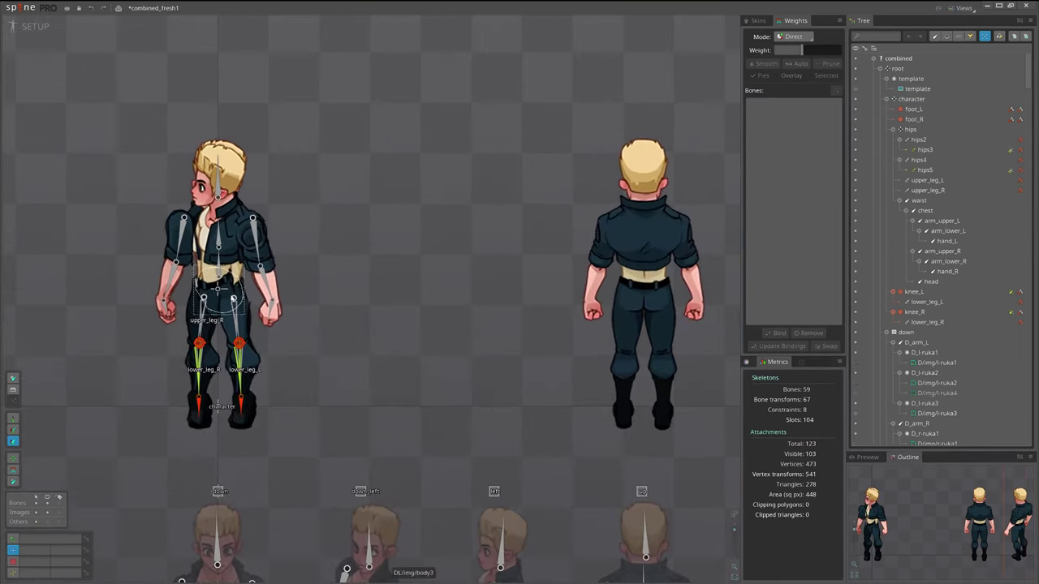
pyautogui.moveTo(441, 317); pyautogui.dragTo(365, 313)
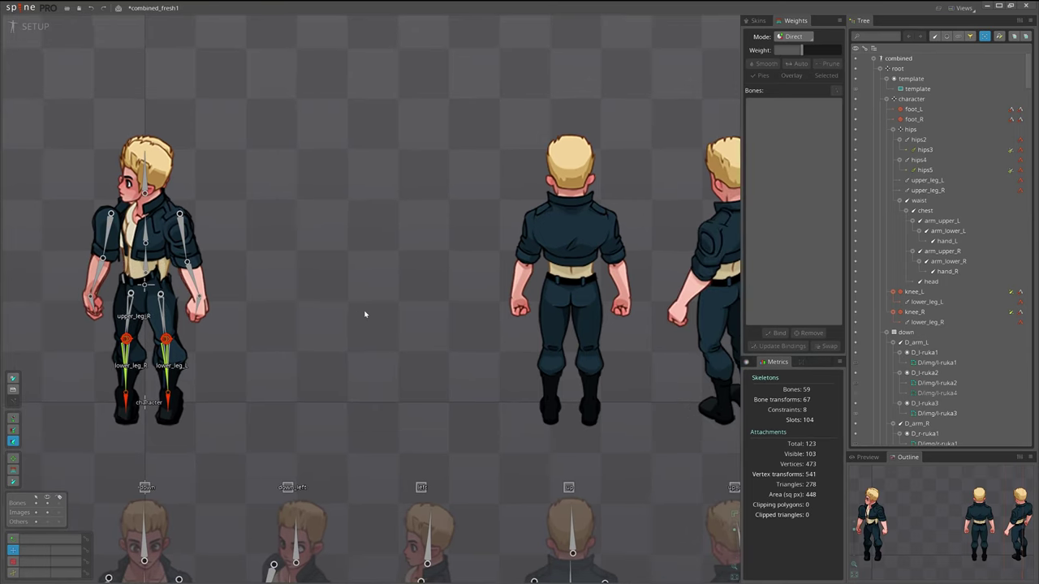
# - Test the rig in Setup mode by moving the hips bone down, and undo the move
pyautogui.press('v')
pyautogui.click(140, 285)
pyautogui.moveTo(287, 288); pyautogui.dragTo(304, 311)
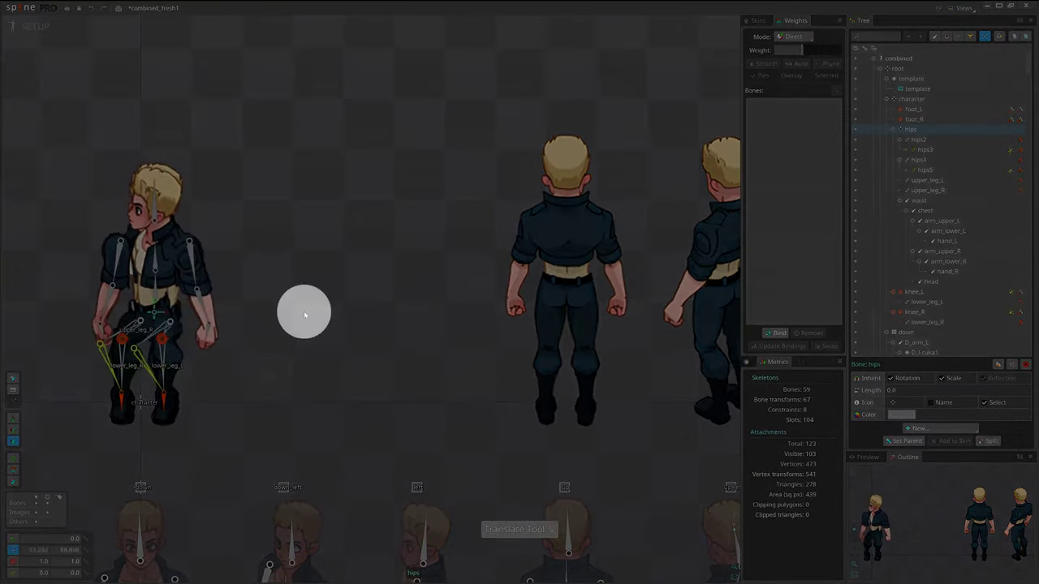
pyautogui.hotkey('ctrl', 'z')
# - Save the project and return to Animate mode
pyautogui.hotkey('ctrl', 's')
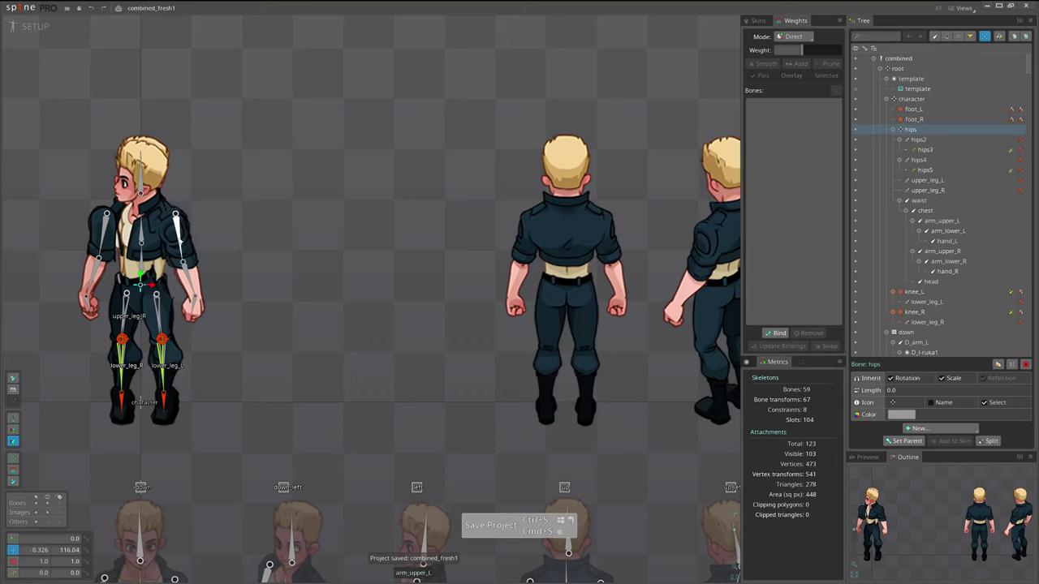
pyautogui.click(180, 241)
pyautogui.moveTo(411, 336); pyautogui.dragTo(304, 313)
pyautogui.scroll(-2, 441, 337)
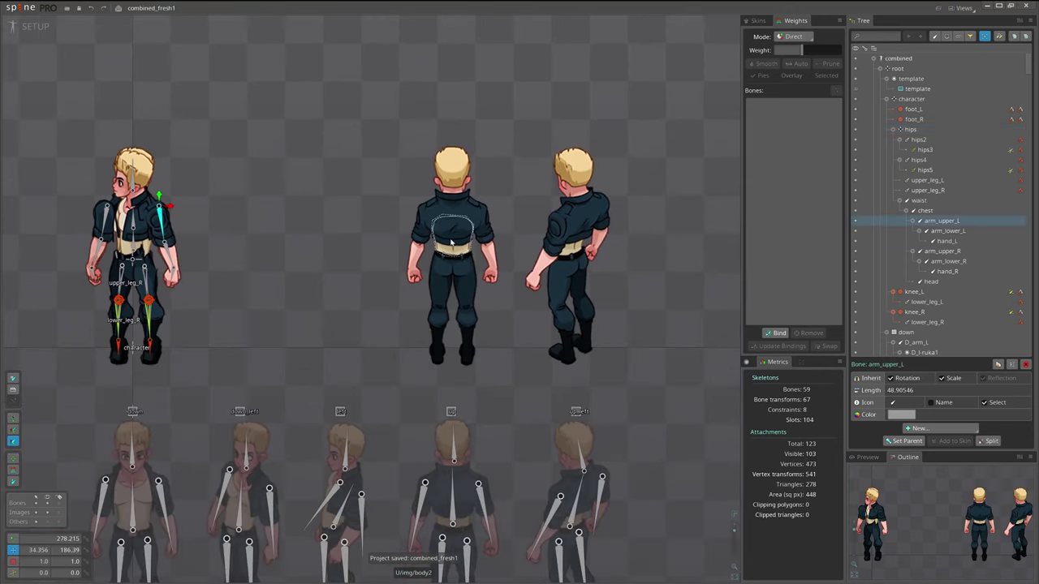
pyautogui.moveTo(356, 291); pyautogui.dragTo(459, 285)
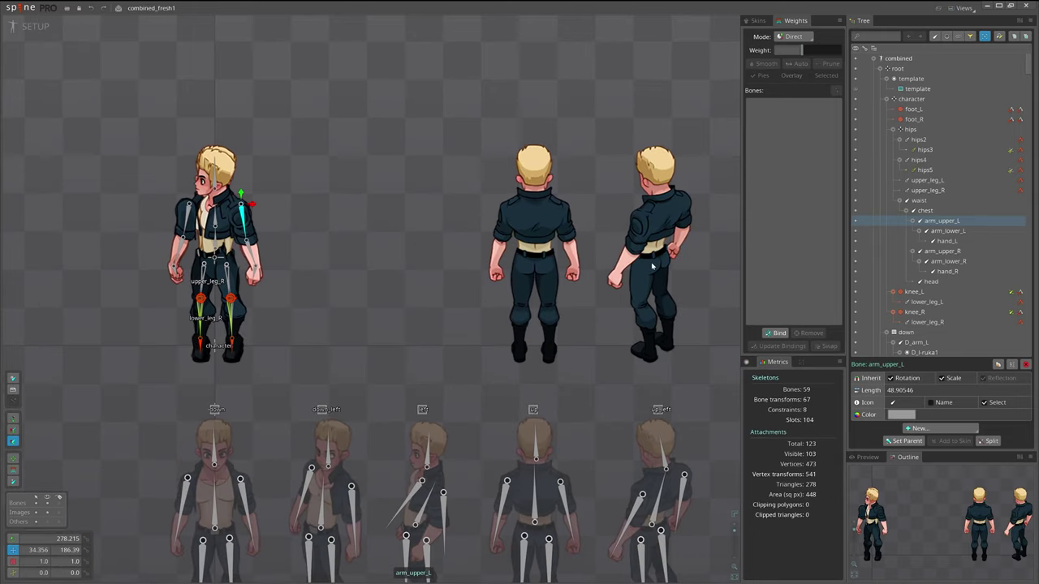
pyautogui.hotkey('ctrl', 's')
pyautogui.click(28, 26)
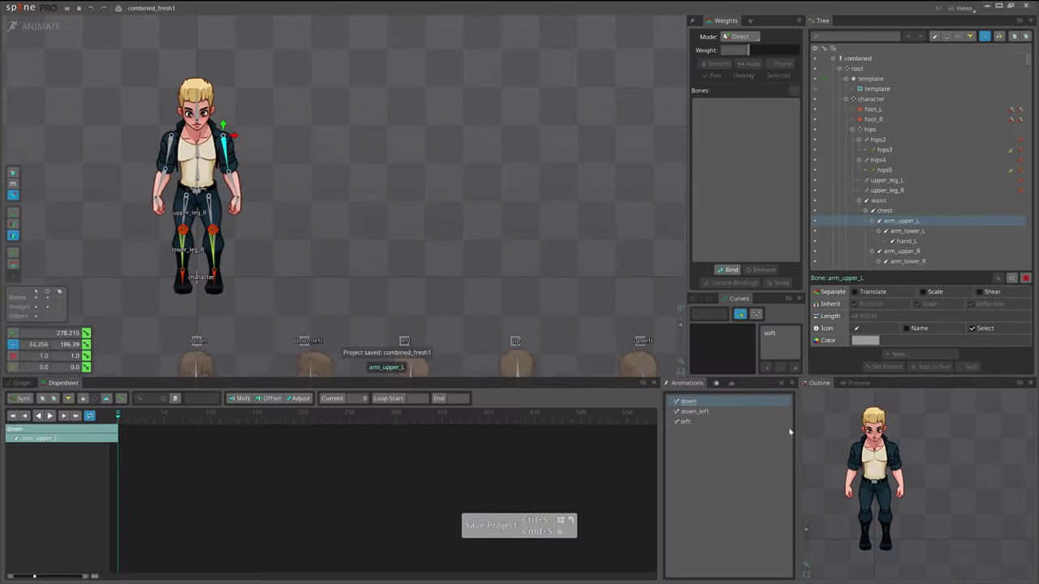
# - Create a new animation named up
pyautogui.scroll(-5, 933, 317)
pyautogui.click(892, 295)
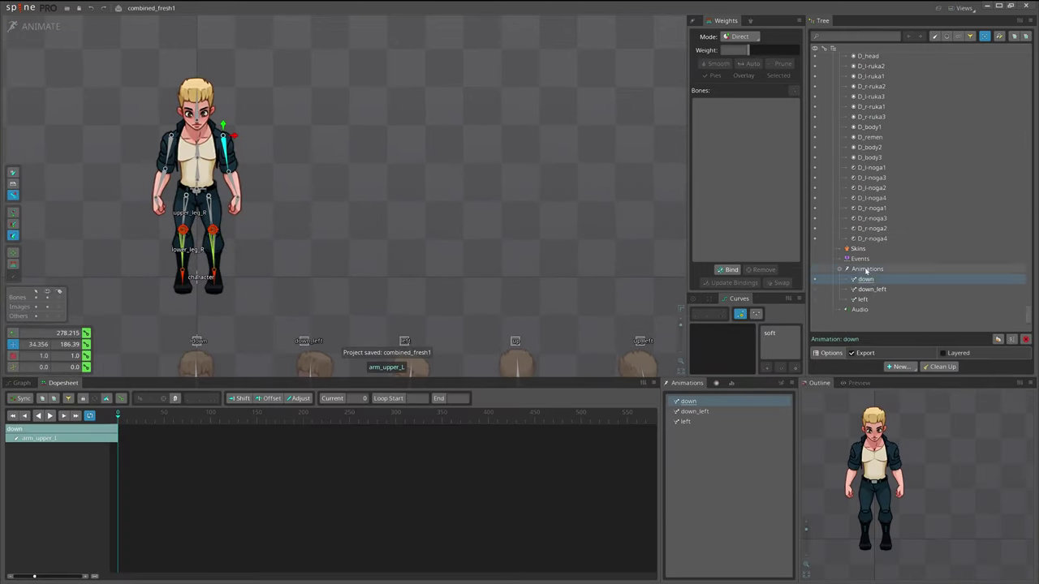
pyautogui.doubleClick(867, 270)
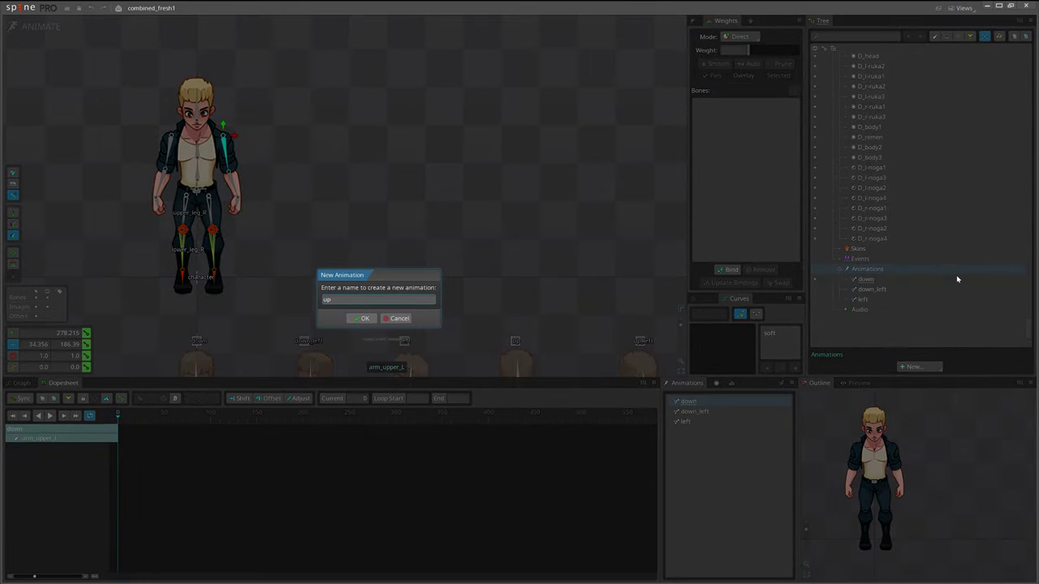
pyautogui.press('Return')
# - Hide the up bone with its attachments and select the UL/img/l-noga3 mesh of the up_left view
pyautogui.moveTo(580, 243); pyautogui.dragTo(527, 182)
pyautogui.scroll(-2, 495, 180)
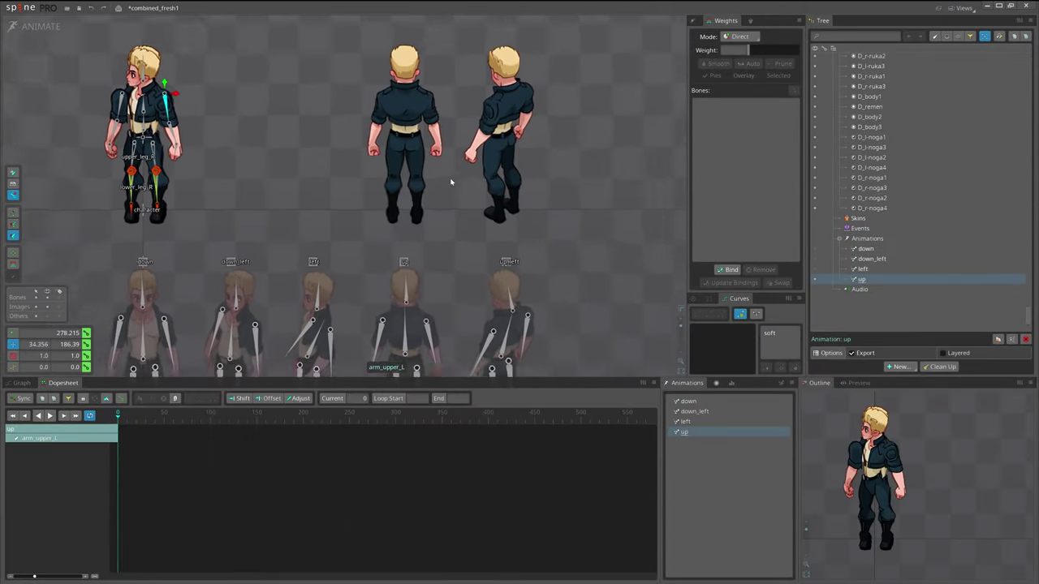
pyautogui.moveTo(414, 183); pyautogui.dragTo(446, 280)
pyautogui.press('space')
pyautogui.scroll(-2, 413, 282)
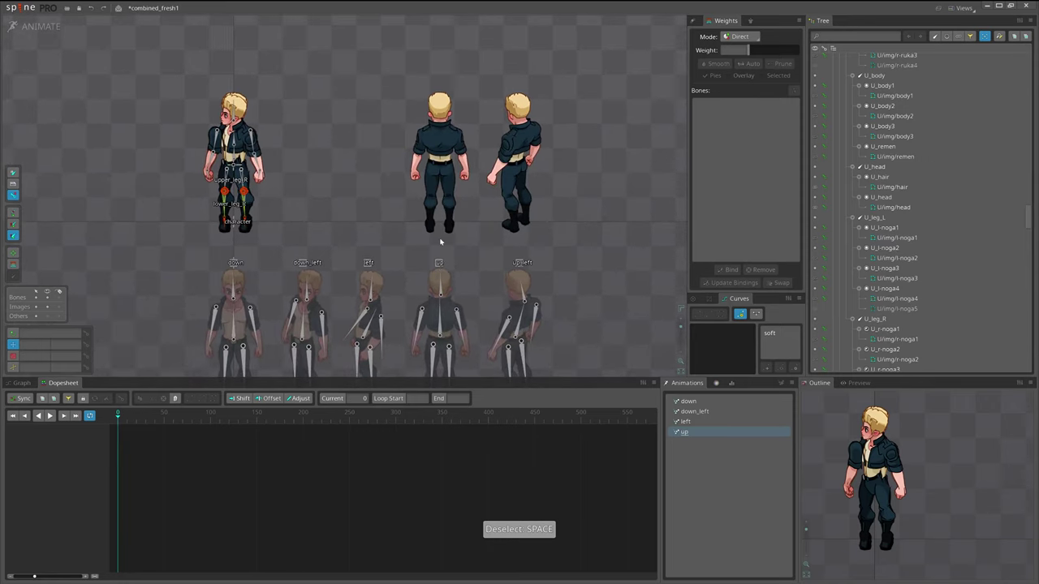
pyautogui.scroll(2, 447, 197)
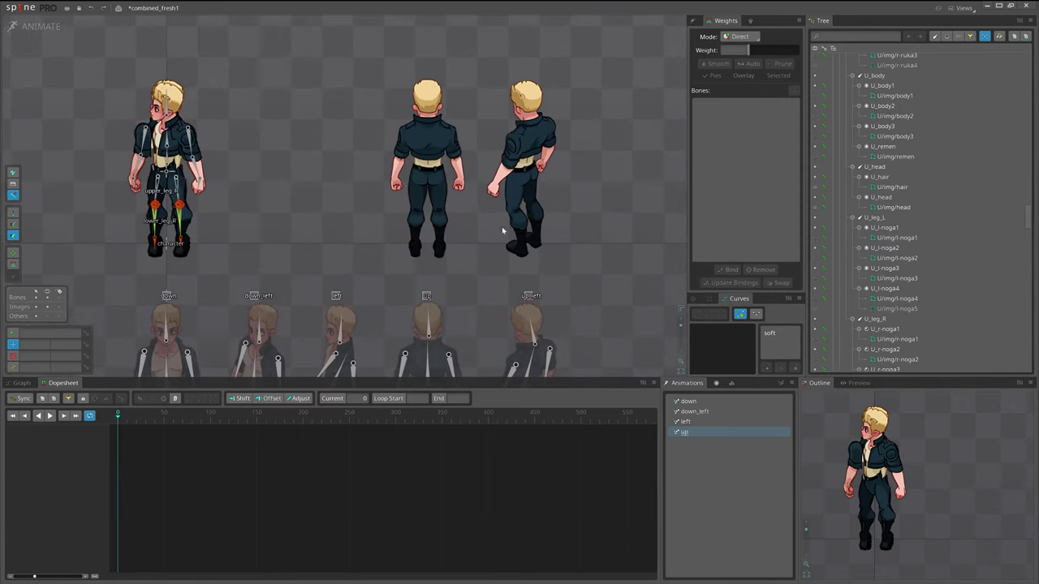
pyautogui.click(427, 296)
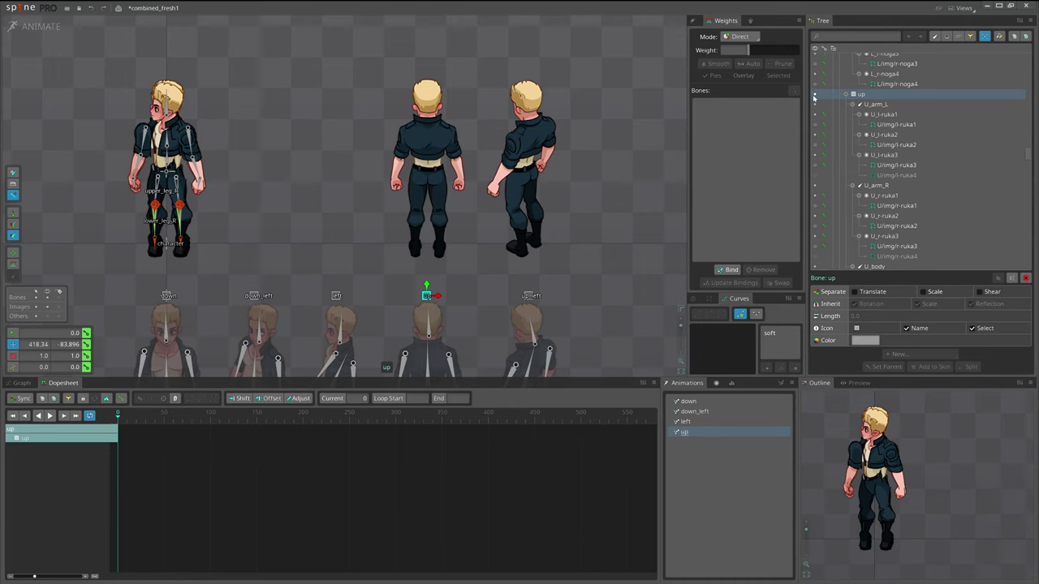
pyautogui.click(815, 95)
pyautogui.moveTo(547, 285); pyautogui.dragTo(528, 260)
pyautogui.moveTo(394, 227); pyautogui.dragTo(400, 248)
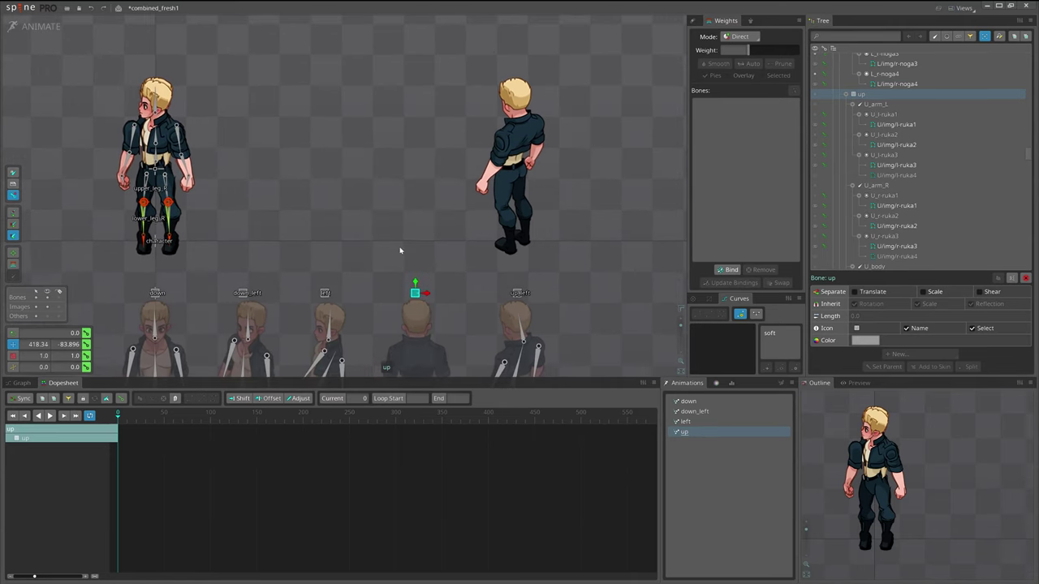
pyautogui.click(509, 243)
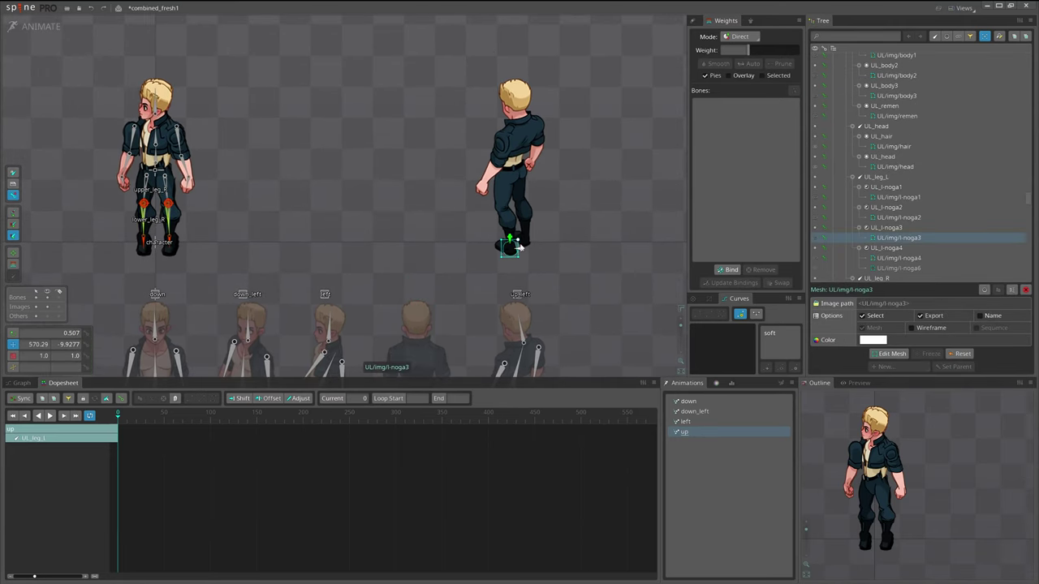
# - Select all visible meshes and key their slots' alpha to zero at frame 0 of the up animation
pyautogui.hotkey('ctrl', 'a')
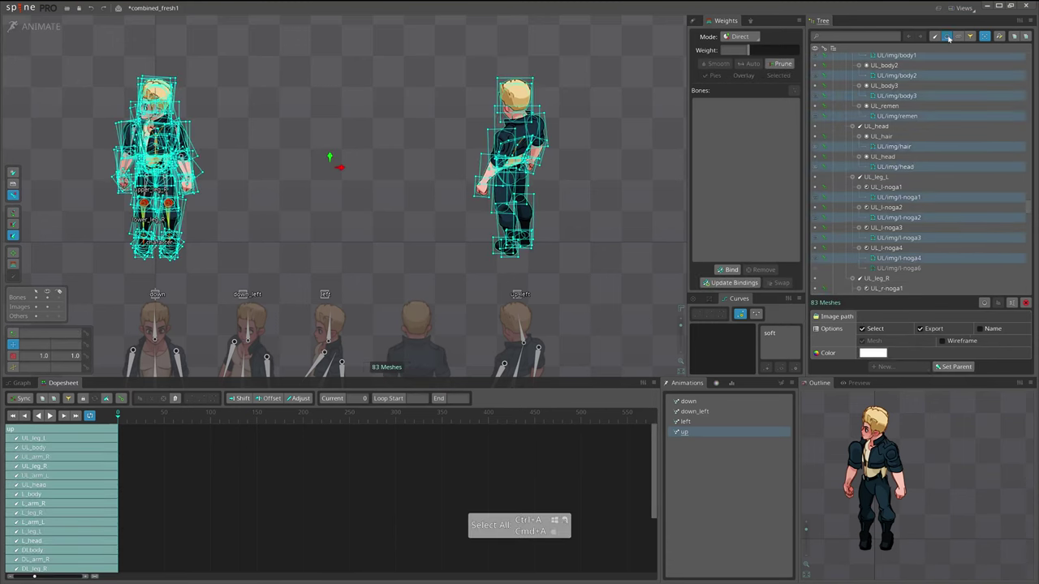
pyautogui.click(948, 38)
pyautogui.click(716, 384)
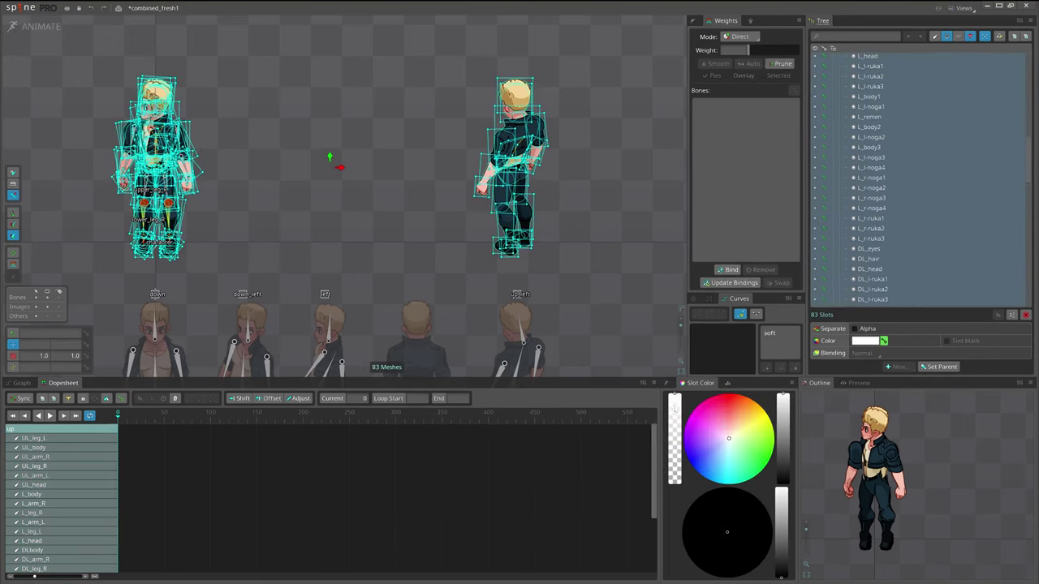
pyautogui.moveTo(674, 408); pyautogui.dragTo(674, 487)
pyautogui.click(946, 37)
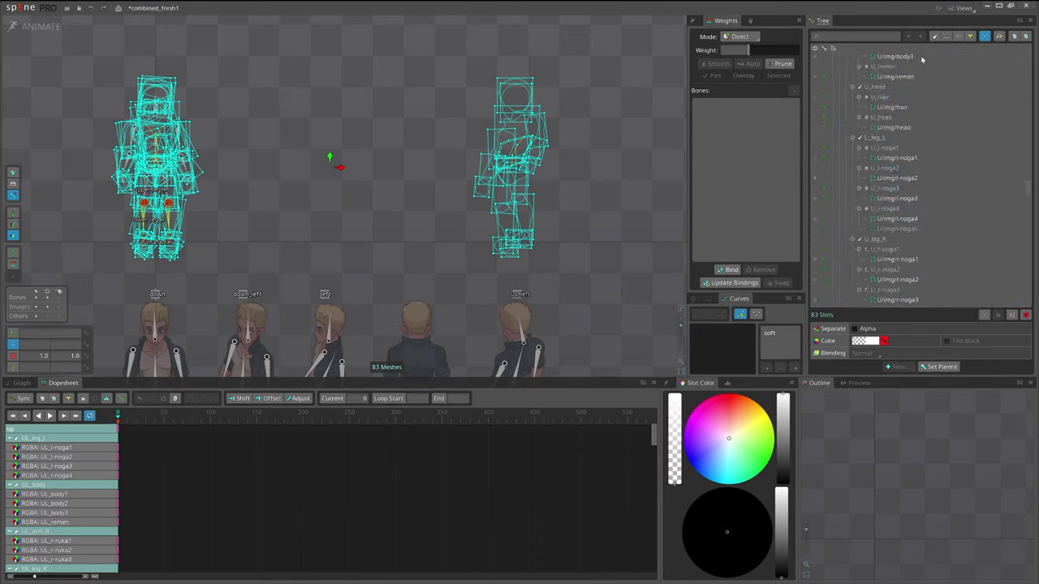
# - Hide the attachments of all 83 selected meshes with keys at frame 0, and save the project
pyautogui.scroll(4, 538, 230)
pyautogui.keyDown('ctrl'); pyautogui.click(482, 226); pyautogui.keyUp('ctrl')
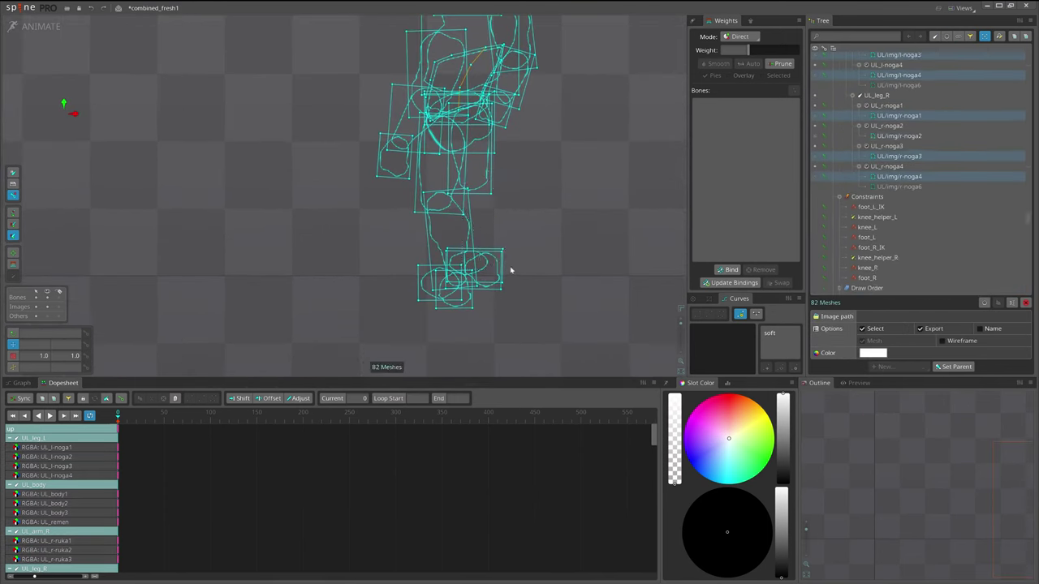
pyautogui.keyDown('ctrl'); pyautogui.click(487, 221); pyautogui.keyUp('ctrl')
pyautogui.scroll(-4, 503, 251)
pyautogui.moveTo(286, 189); pyautogui.dragTo(407, 254)
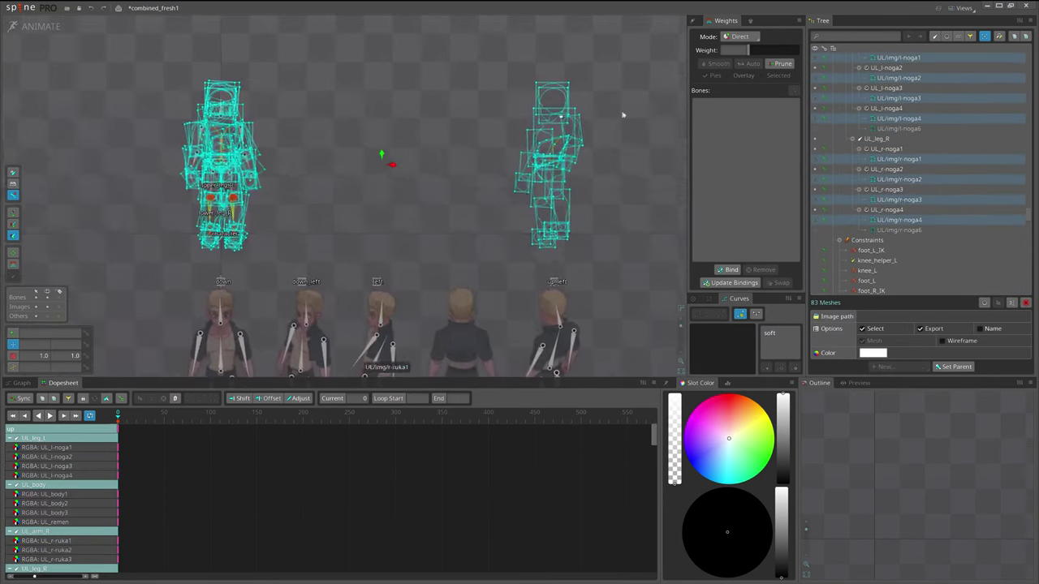
pyautogui.moveTo(622, 207); pyautogui.dragTo(577, 219)
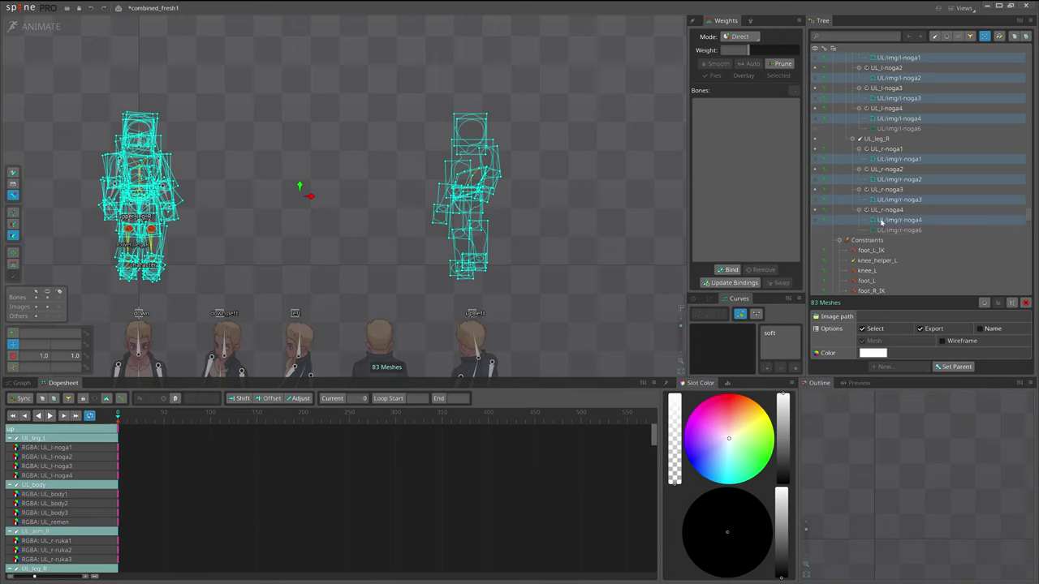
pyautogui.click(816, 222)
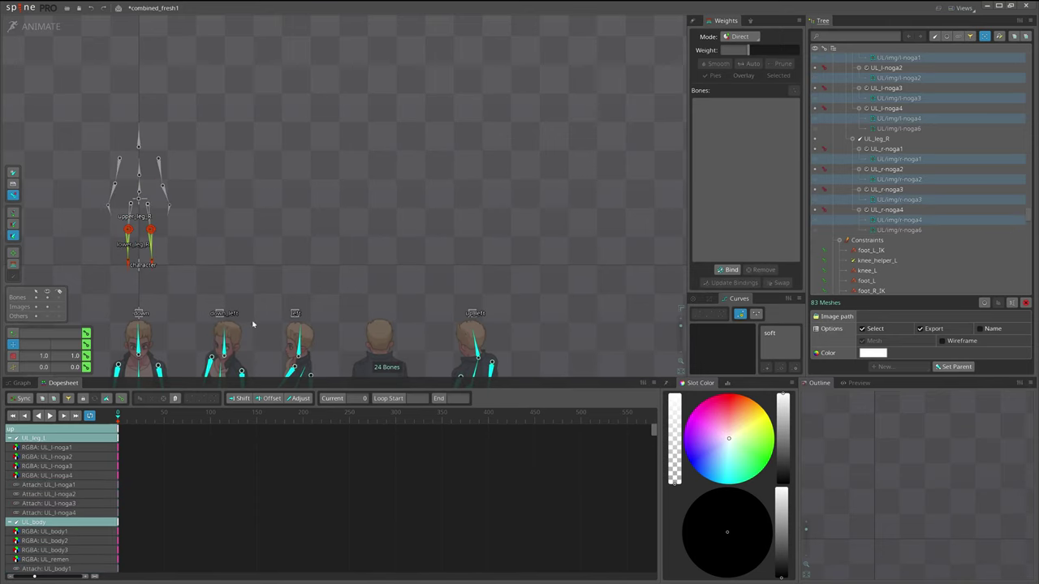
pyautogui.moveTo(338, 304); pyautogui.dragTo(403, 297)
pyautogui.press('space')
pyautogui.hotkey('ctrl', 's')
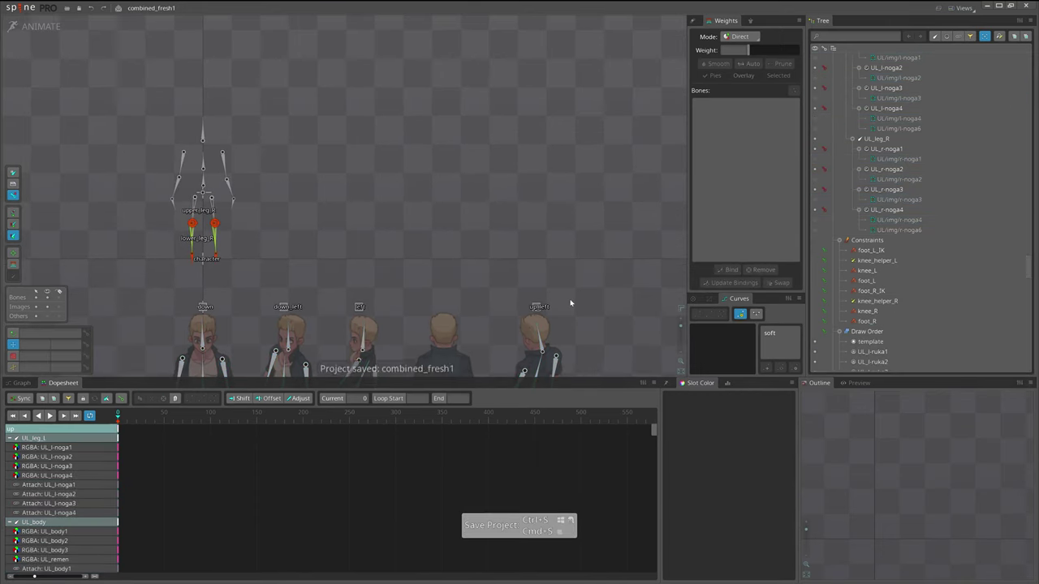
# - Show all hidden bones and slots again and select the U/img/r-noga1 mesh of the up view
pyautogui.hotkey('ctrl', 'h')
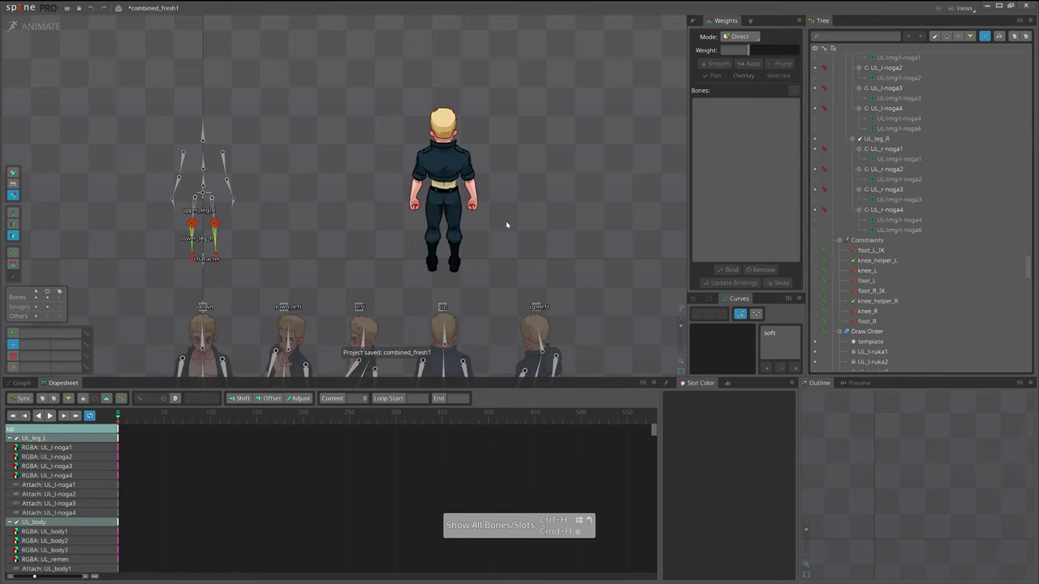
pyautogui.moveTo(443, 256); pyautogui.dragTo(477, 349)
pyautogui.moveTo(441, 216); pyautogui.dragTo(462, 232)
pyautogui.click(453, 233)
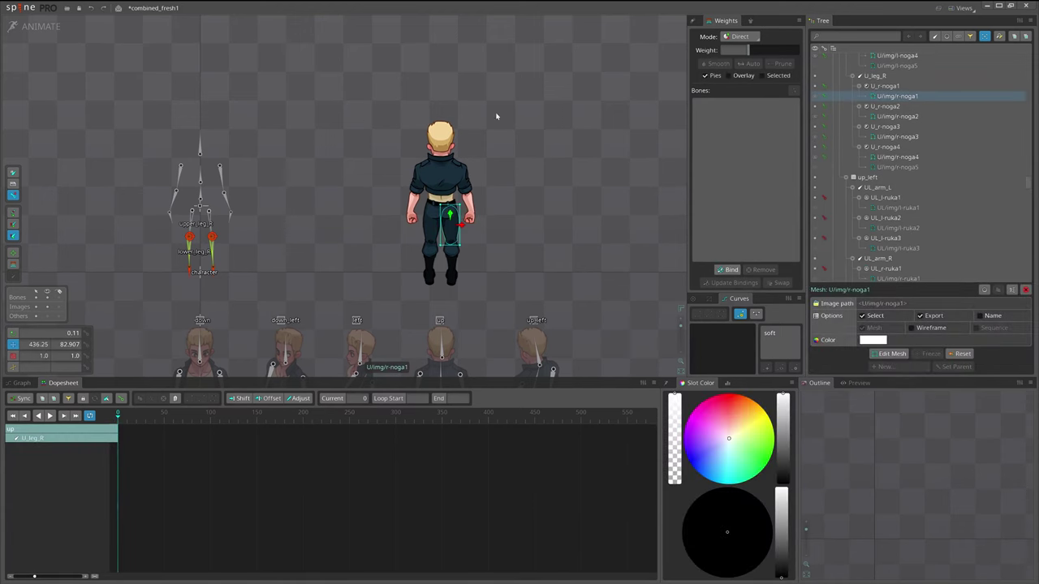
# - Select all meshes of the up view and key the attachments of their slots at frame 0
pyautogui.scroll(1, 441, 197)
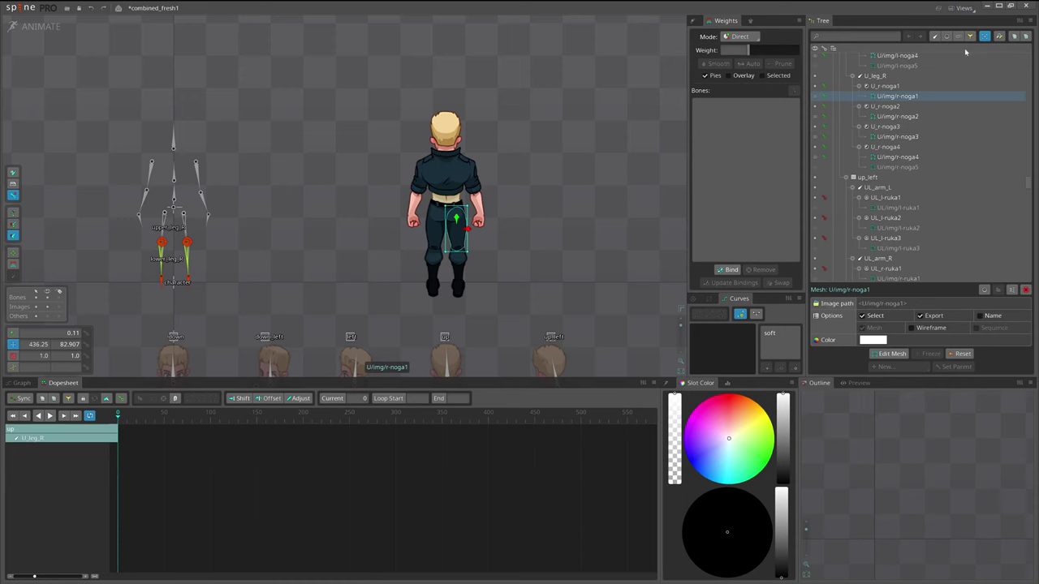
pyautogui.hotkey('ctrl', 'a')
pyautogui.hotkey('ctrl', 's')
pyautogui.scroll(1, 659, 232)
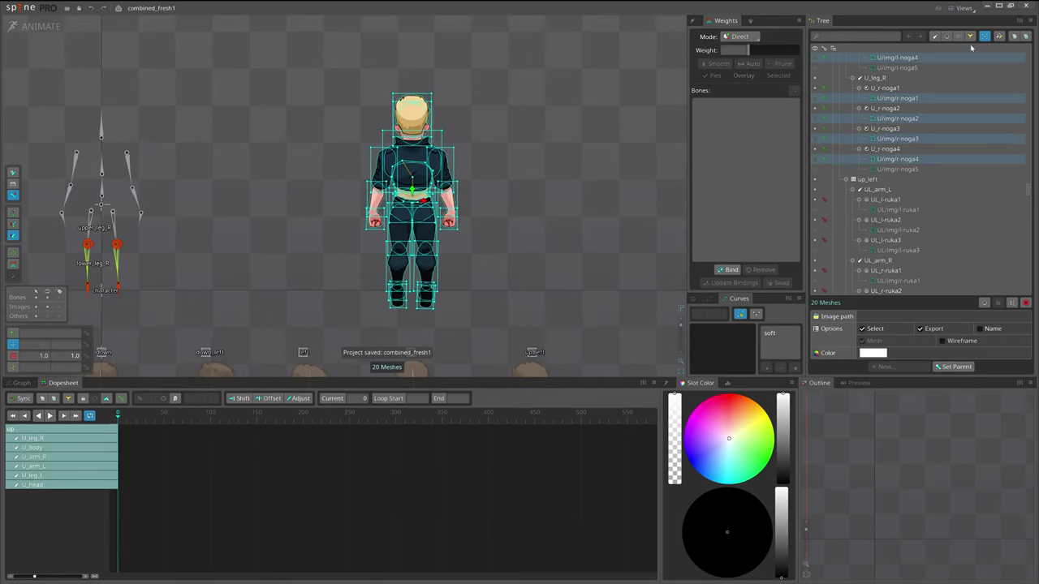
pyautogui.click(947, 37)
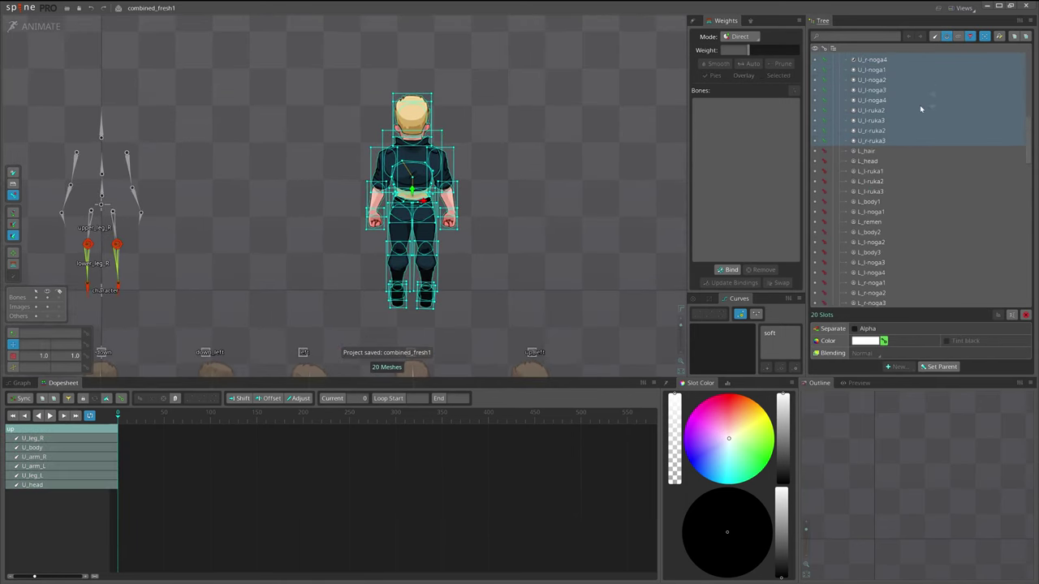
pyautogui.scroll(1, 883, 173)
pyautogui.scroll(3, 883, 172)
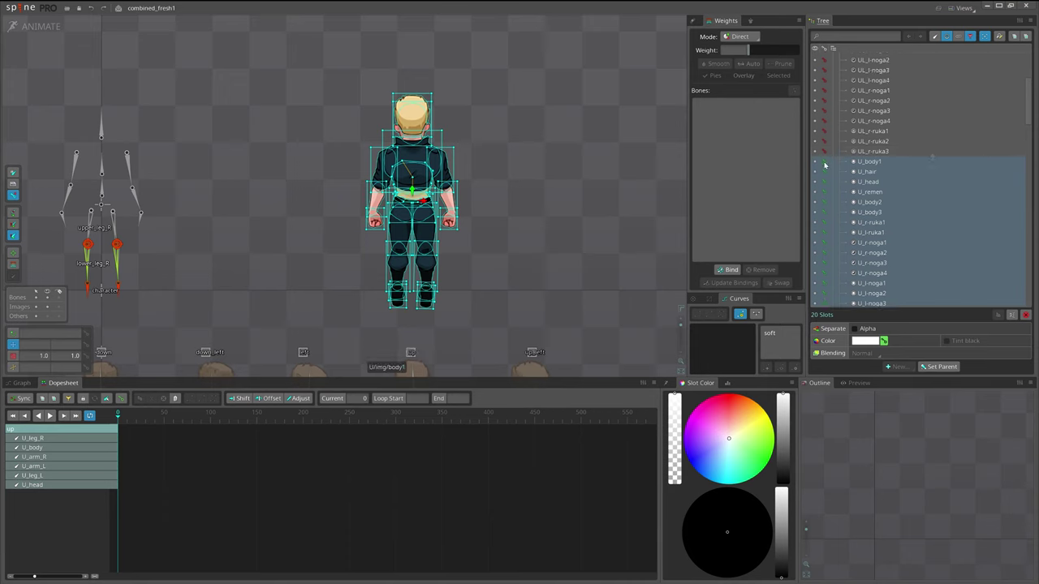
pyautogui.press('k')
# - Check the attachment keys of the up view's slots in the Dopesheet and save the project
pyautogui.scroll(-3, 169, 479)
pyautogui.moveTo(166, 565); pyautogui.dragTo(64, 430)
pyautogui.scroll(3, 151, 519)
pyautogui.scroll(1, 154, 528)
pyautogui.click(179, 476)
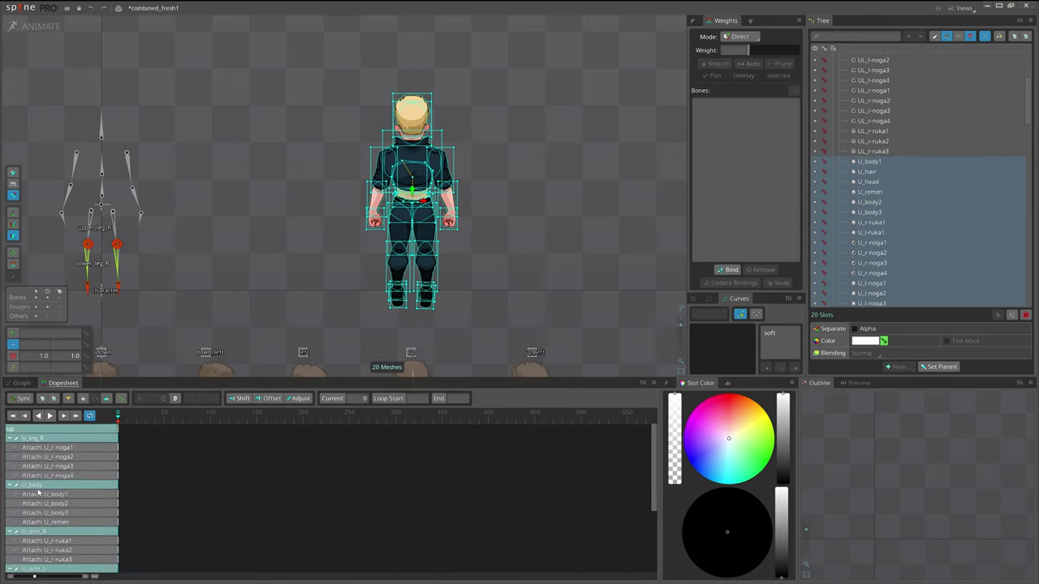
pyautogui.scroll(-3, 69, 508)
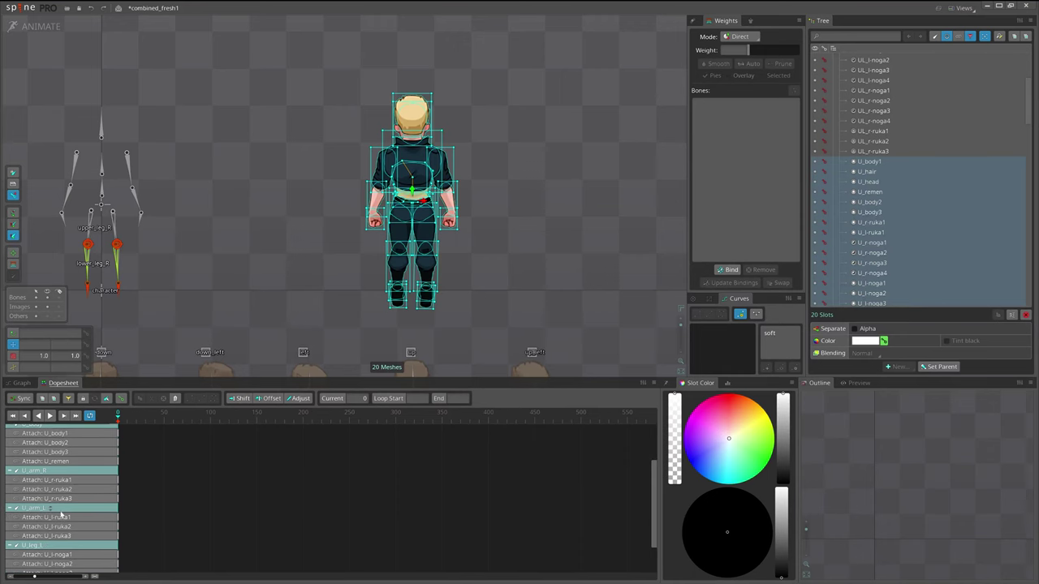
pyautogui.click(61, 509)
pyautogui.moveTo(440, 351); pyautogui.dragTo(411, 318)
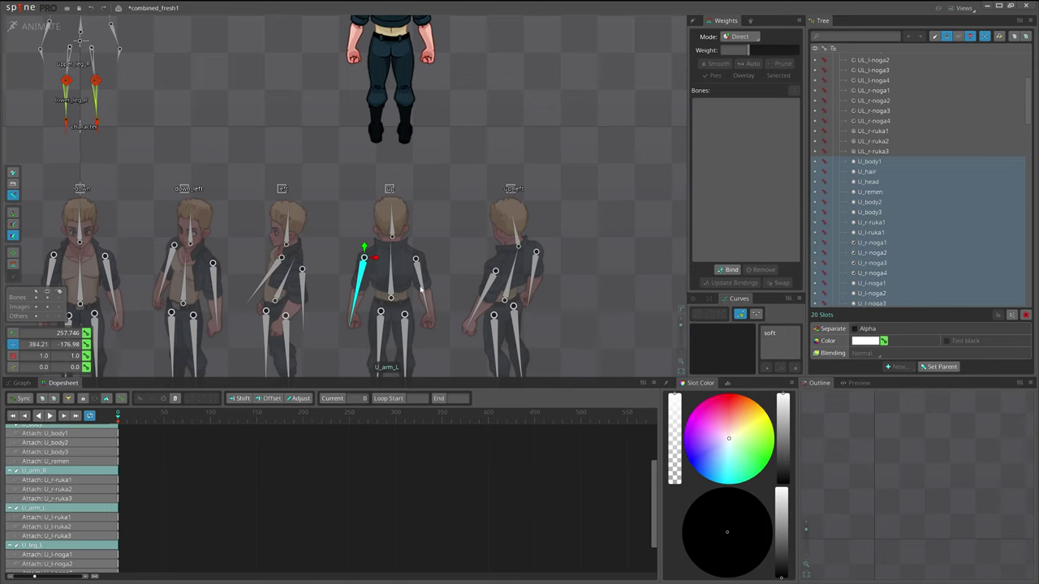
pyautogui.scroll(-2, 460, 219)
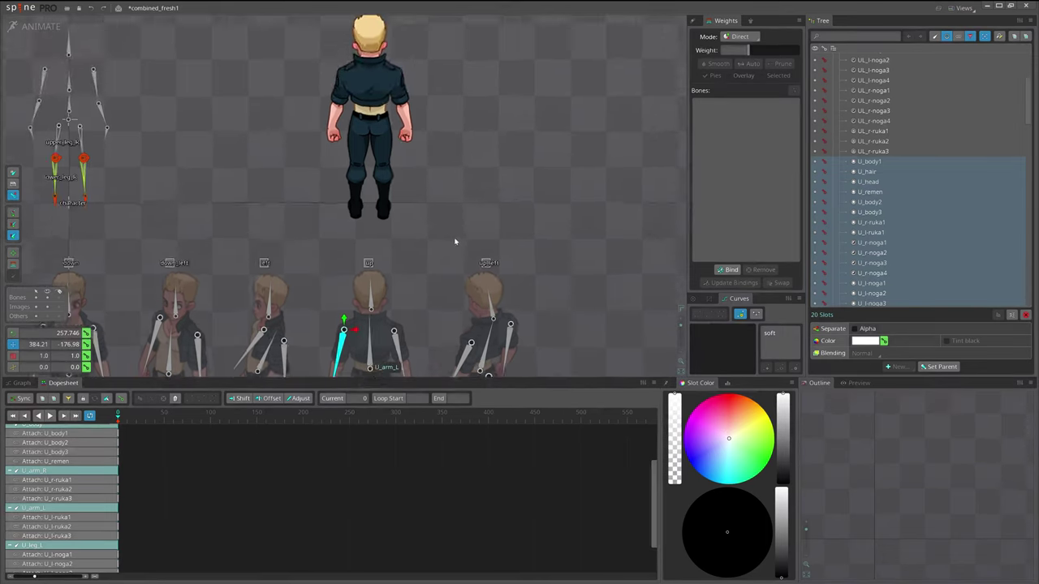
pyautogui.hotkey('ctrl', 's')
pyautogui.moveTo(487, 244); pyautogui.dragTo(492, 260)
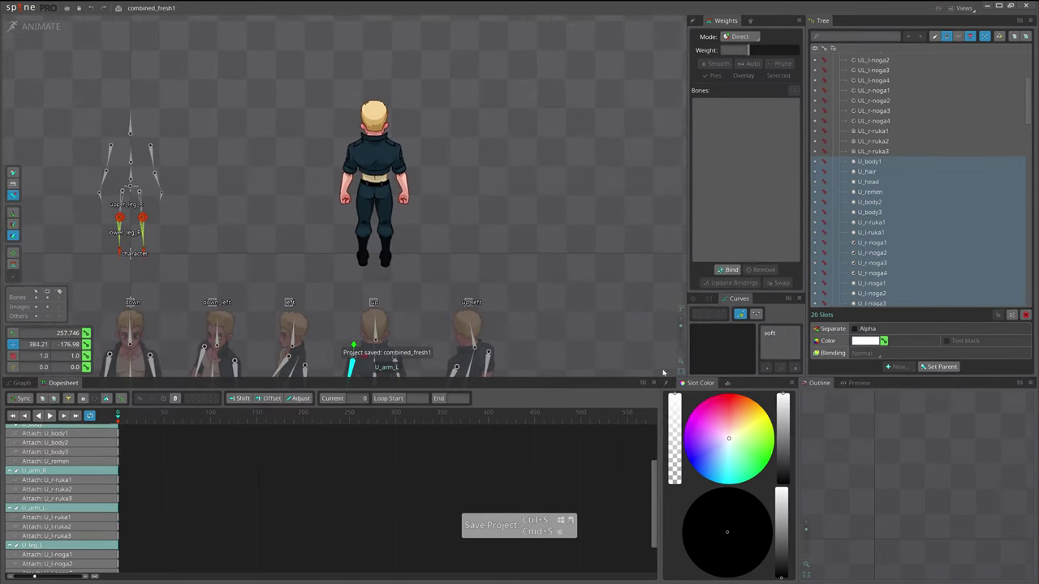
# - Move the character bone horizontally so the shared rig lies over the up-view figure
pyautogui.click(130, 253)
pyautogui.scroll(2, 357, 248)
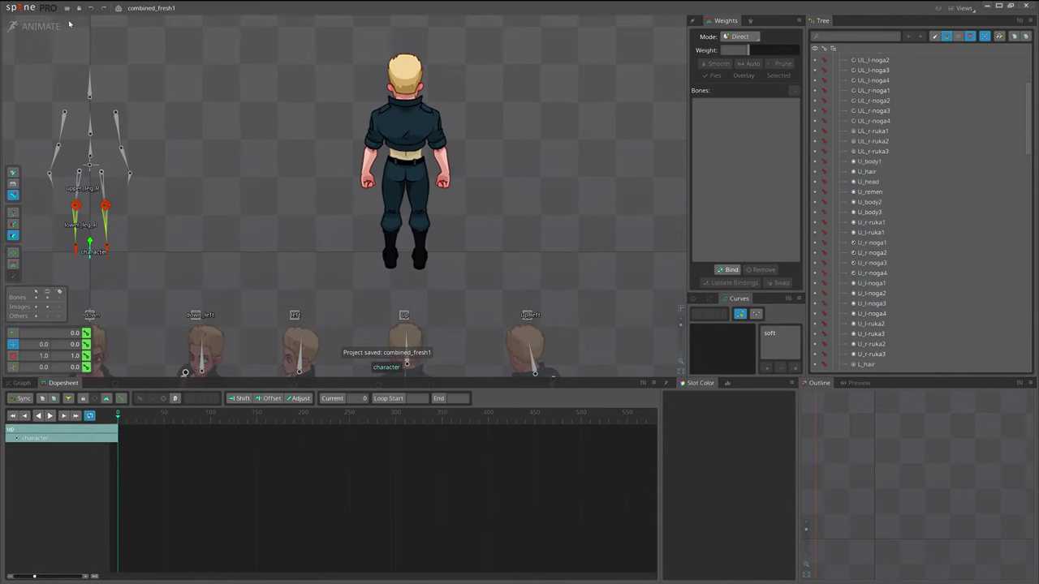
pyautogui.click(36, 30)
pyautogui.press('v')
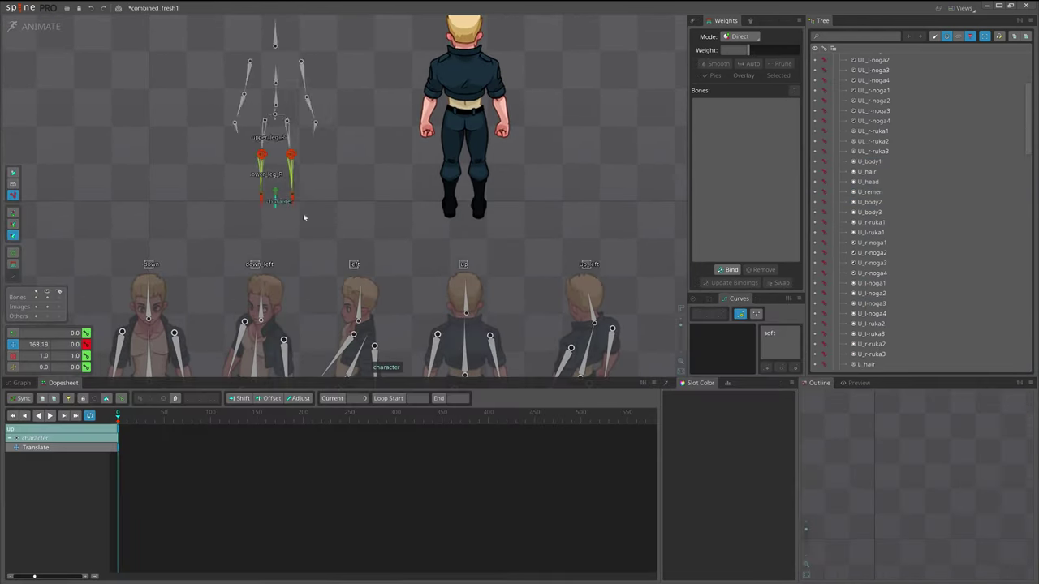
pyautogui.moveTo(304, 216); pyautogui.dragTo(478, 222)
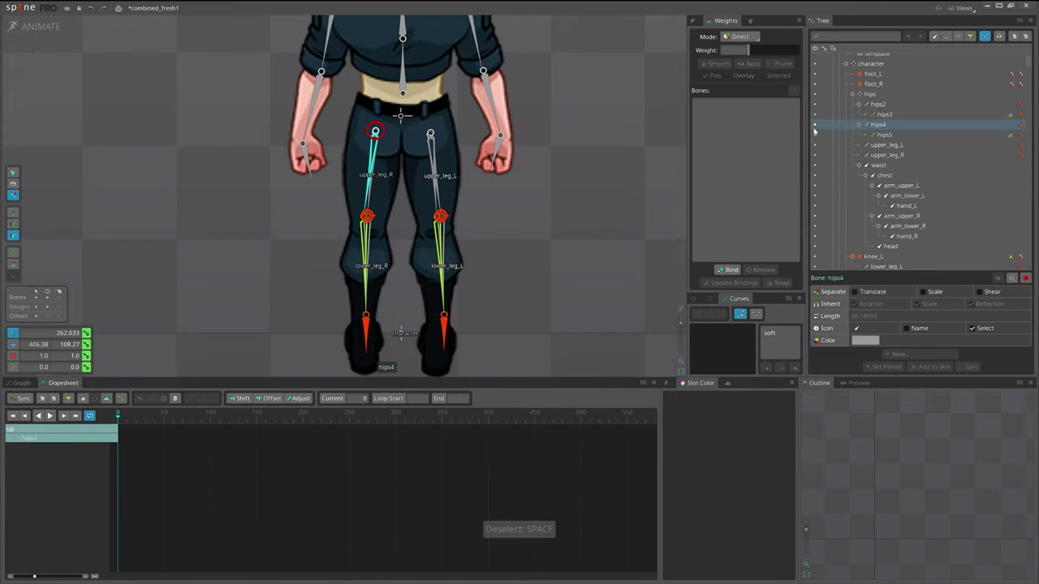
# - Hide the hips2, hips3, hips4 and hips5 bones, and save the project
pyautogui.click(815, 134)
pyautogui.click(815, 125)
pyautogui.click(815, 114)
pyautogui.click(815, 105)
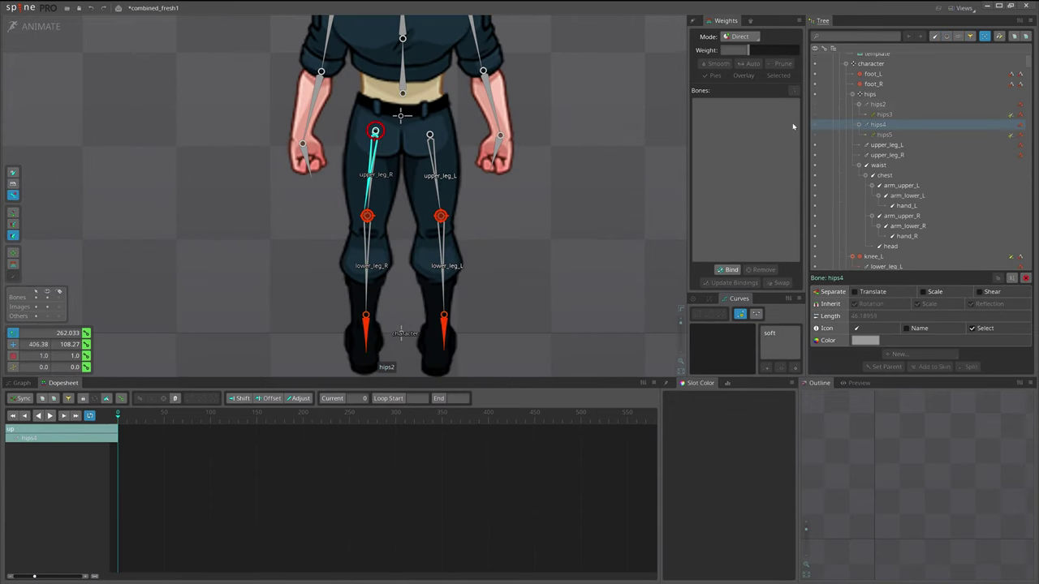
pyautogui.moveTo(527, 238); pyautogui.dragTo(542, 253)
pyautogui.press('space')
pyautogui.hotkey('ctrl', 's')
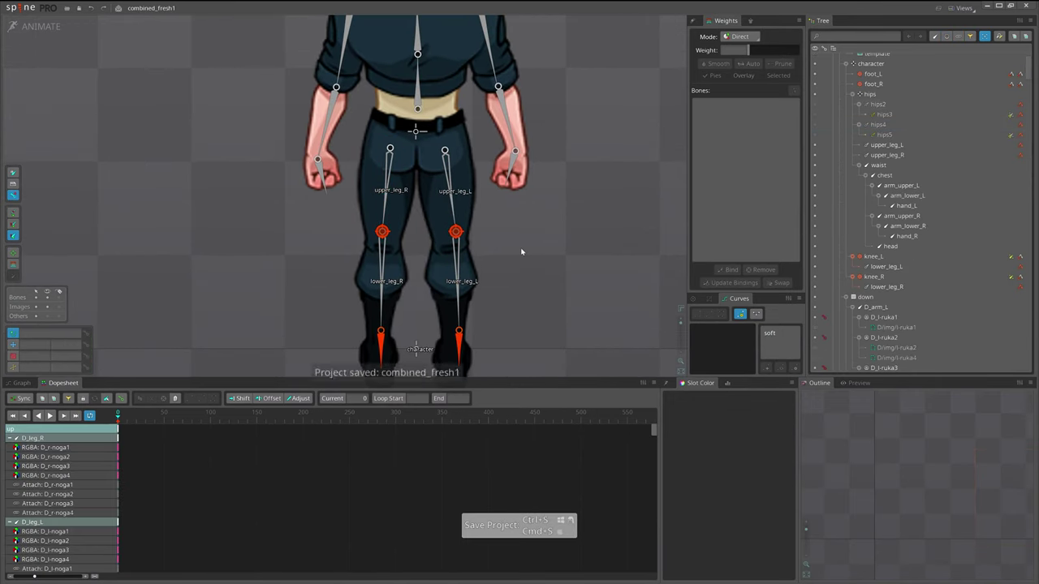
# - Move the knee_L and knee_R bones slightly down onto the knees of the up-view figure
pyautogui.click(455, 231)
pyautogui.scroll(2, 538, 227)
pyautogui.press('v')
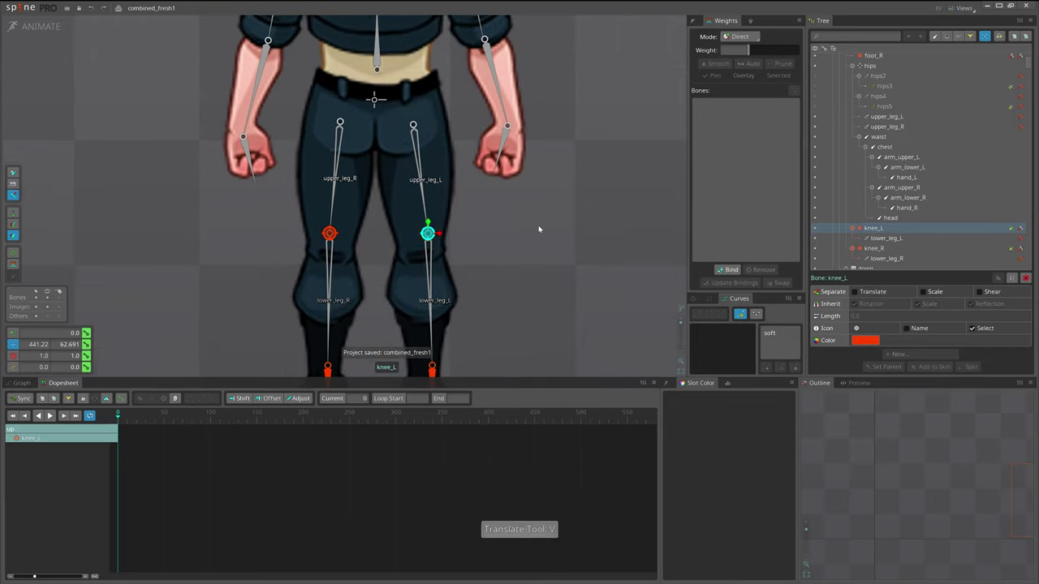
pyautogui.moveTo(538, 228); pyautogui.dragTo(534, 248)
pyautogui.moveTo(329, 234); pyautogui.dragTo(329, 250)
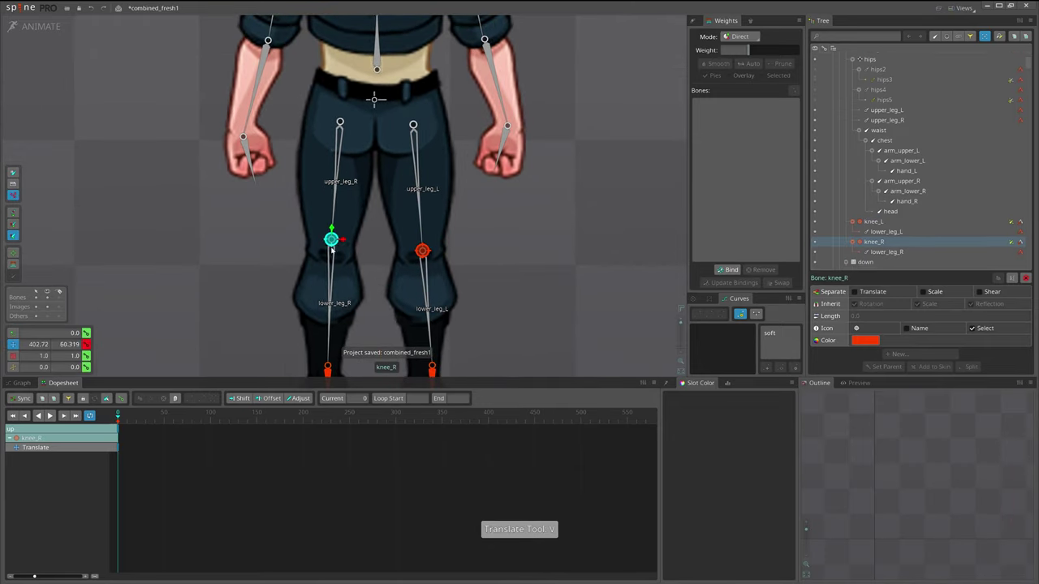
pyautogui.scroll(-2, 414, 211)
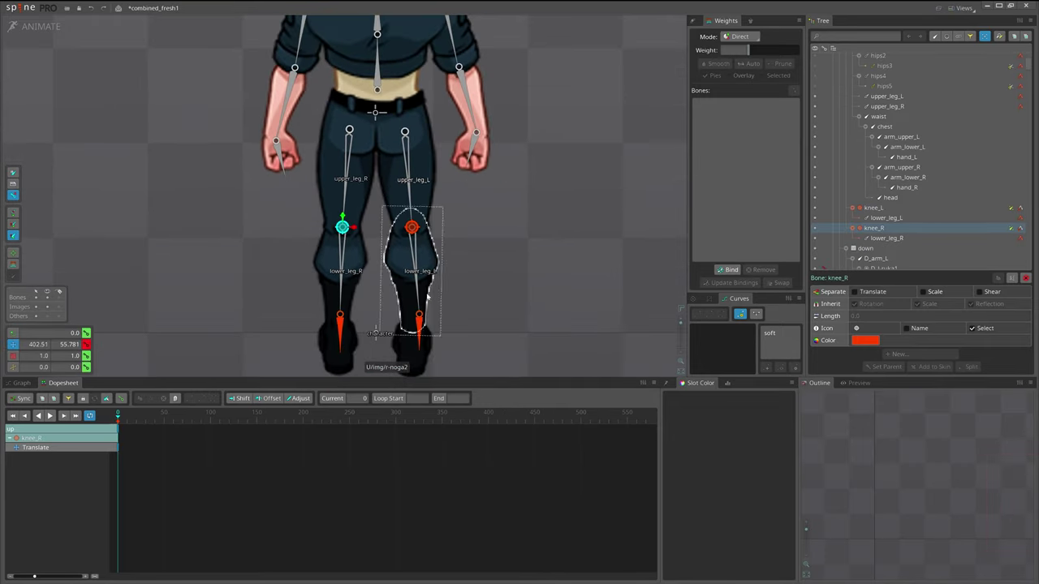
# - Move the foot_L bone down into the boot, undo its trial rotation, and save the project
pyautogui.click(420, 329)
pyautogui.press('v')
pyautogui.moveTo(487, 246); pyautogui.dragTo(511, 202)
pyautogui.press('c')
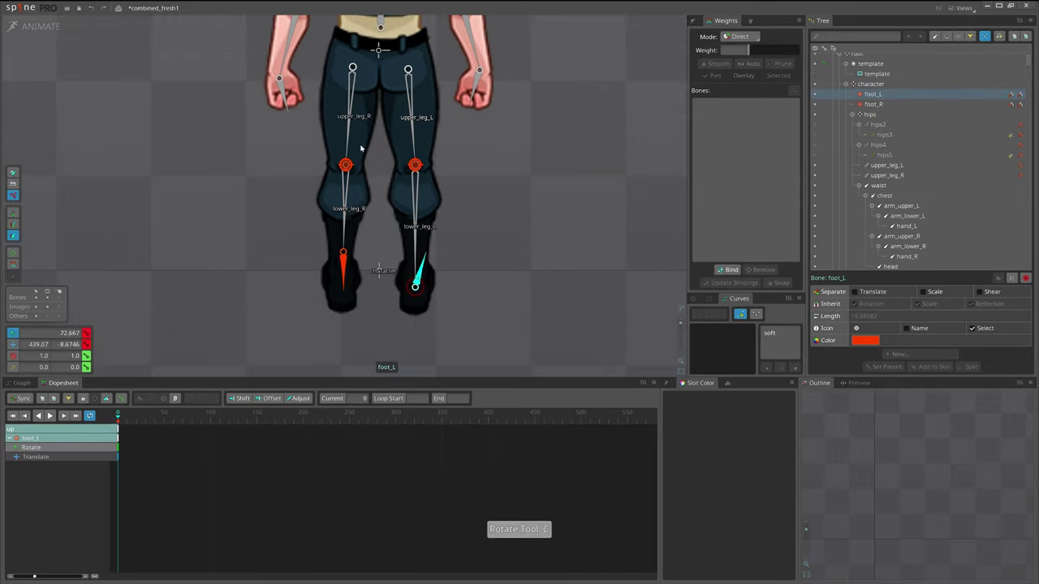
pyautogui.hotkey('ctrl', 'z')
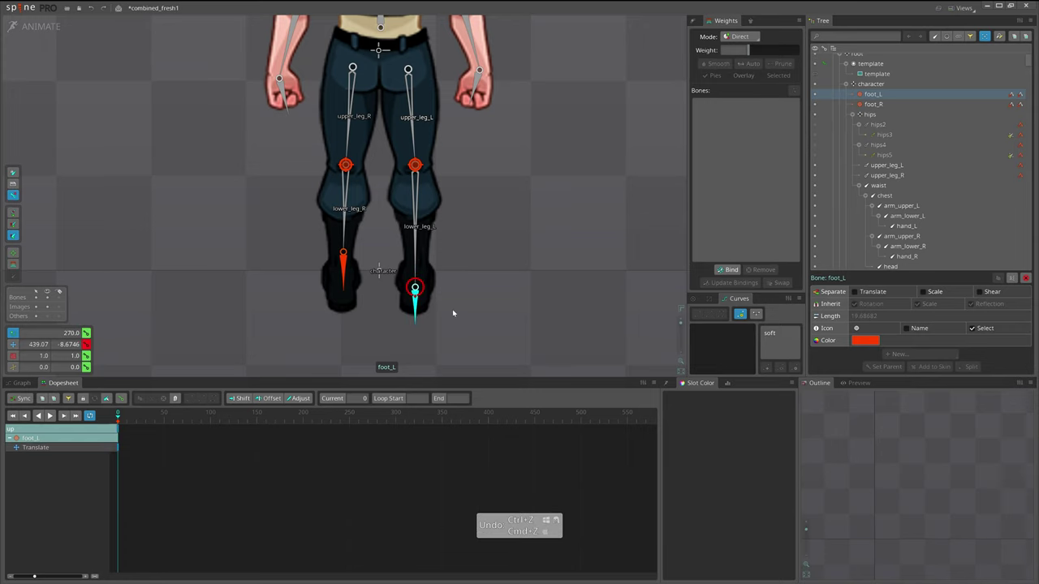
pyautogui.hotkey('ctrl', 's')
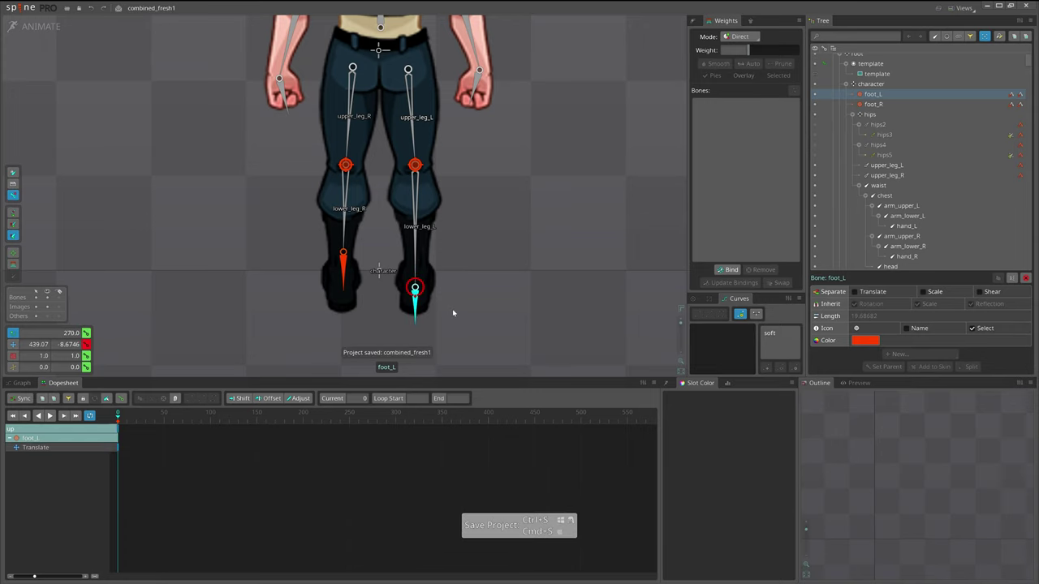
# - Rotate the foot_L bone to about 137 degrees so it points up and inward
pyautogui.scroll(-4, 529, 186)
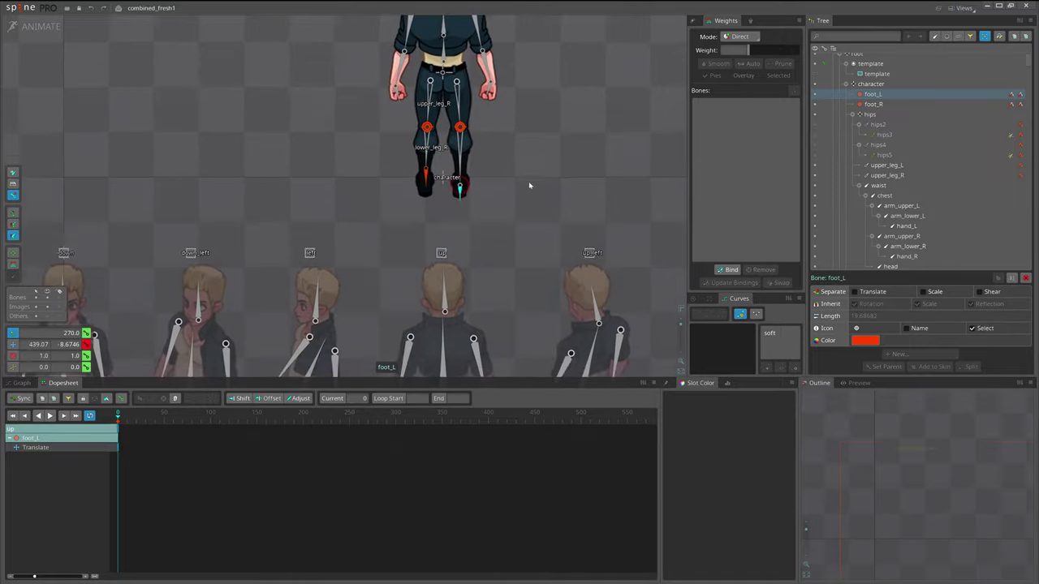
pyautogui.press('c')
pyautogui.moveTo(528, 186); pyautogui.dragTo(430, 231)
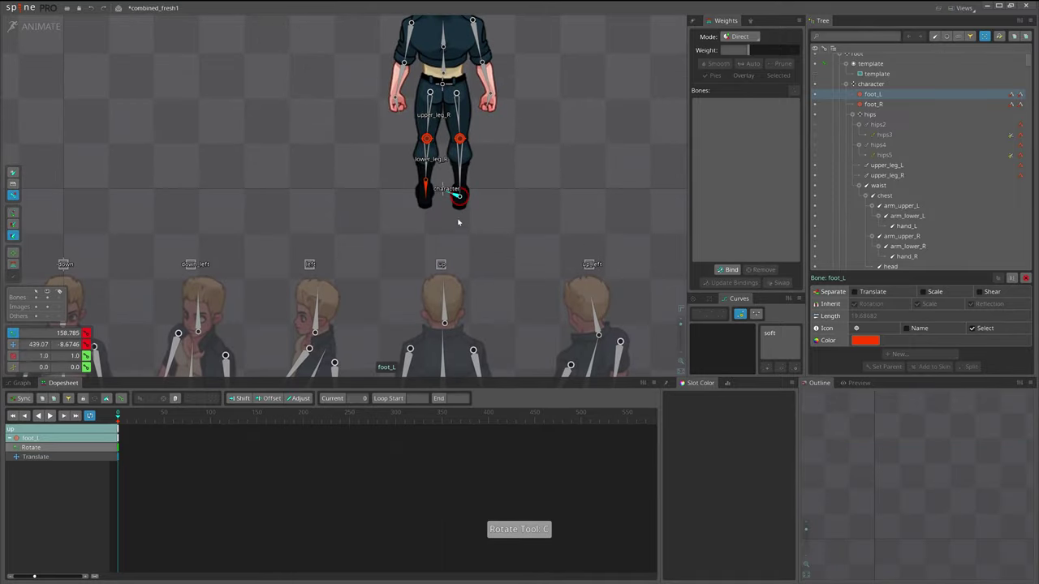
pyautogui.scroll(4, 458, 222)
pyautogui.moveTo(475, 205); pyautogui.dragTo(425, 179)
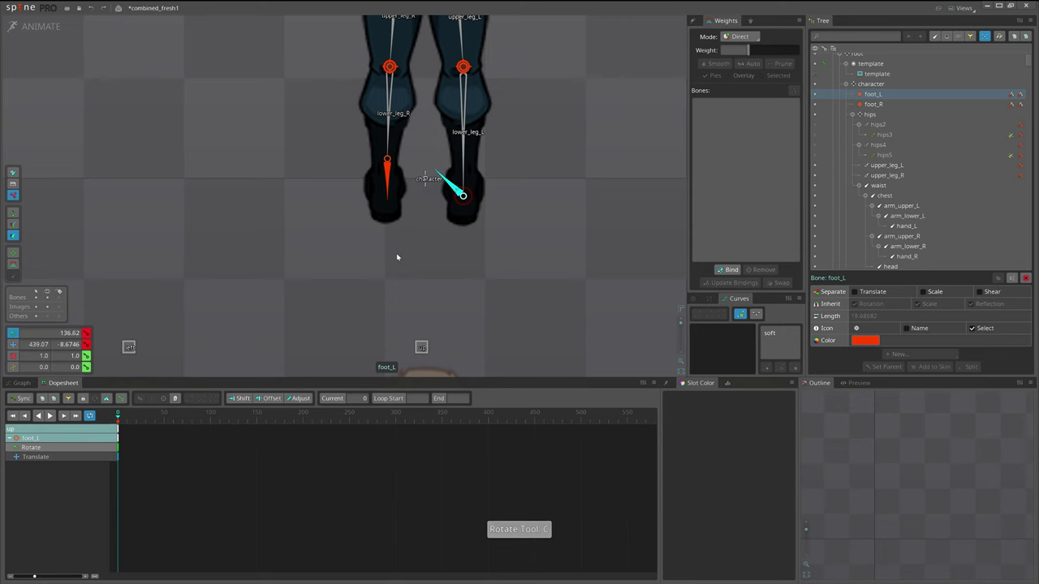
# - Rotate the foot_R bone to the same direction as foot_L and move it down into its boot
pyautogui.click(388, 180)
pyautogui.moveTo(395, 203); pyautogui.dragTo(360, 136)
pyautogui.press('v')
pyautogui.moveTo(468, 280); pyautogui.dragTo(466, 318)
pyautogui.moveTo(399, 178); pyautogui.dragTo(351, 323)
# - Bind the U/img/r-noga1 thigh mesh to the upper_leg_L bone
pyautogui.click(430, 166)
pyautogui.hotkey('shift', 'b')
pyautogui.click(418, 163)
pyautogui.press('space')
# - Bind the U/img/r-noga4 mesh and the boot-tip mesh of the same leg to the foot_L bone
pyautogui.scroll(4, 421, 327)
pyautogui.moveTo(421, 327); pyautogui.dragTo(410, 217)
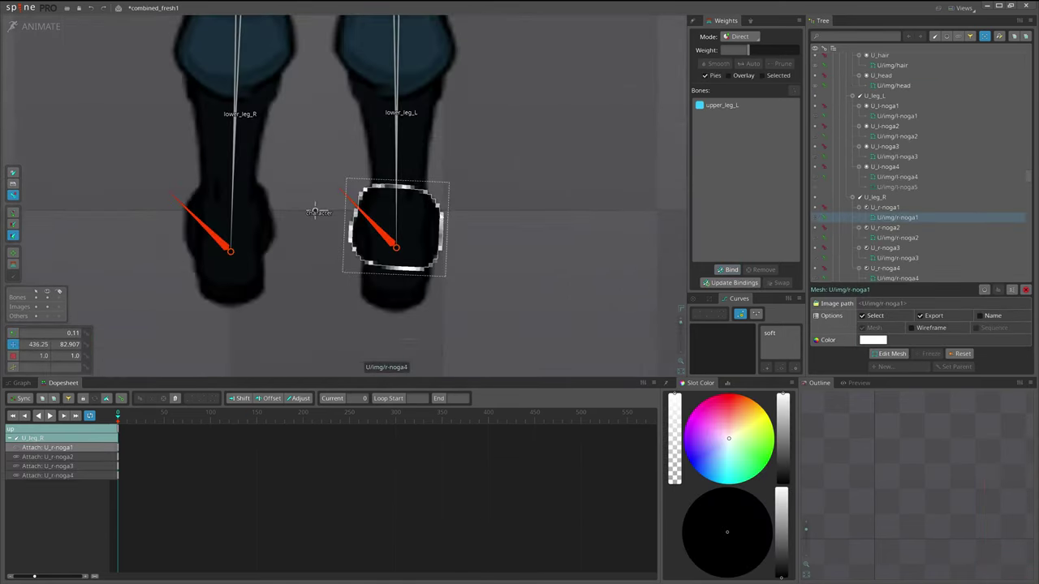
pyautogui.click(410, 224)
pyautogui.hotkey('shift', 'b')
pyautogui.click(387, 237)
pyautogui.press('space')
pyautogui.click(417, 286)
pyautogui.hotkey('shift', 'b')
pyautogui.click(401, 246)
pyautogui.press('space')
# - Bind the U/img/l-noga4 and U/img/l-noga3 boot meshes to the foot_R bone
pyautogui.click(320, 297)
pyautogui.click(319, 270)
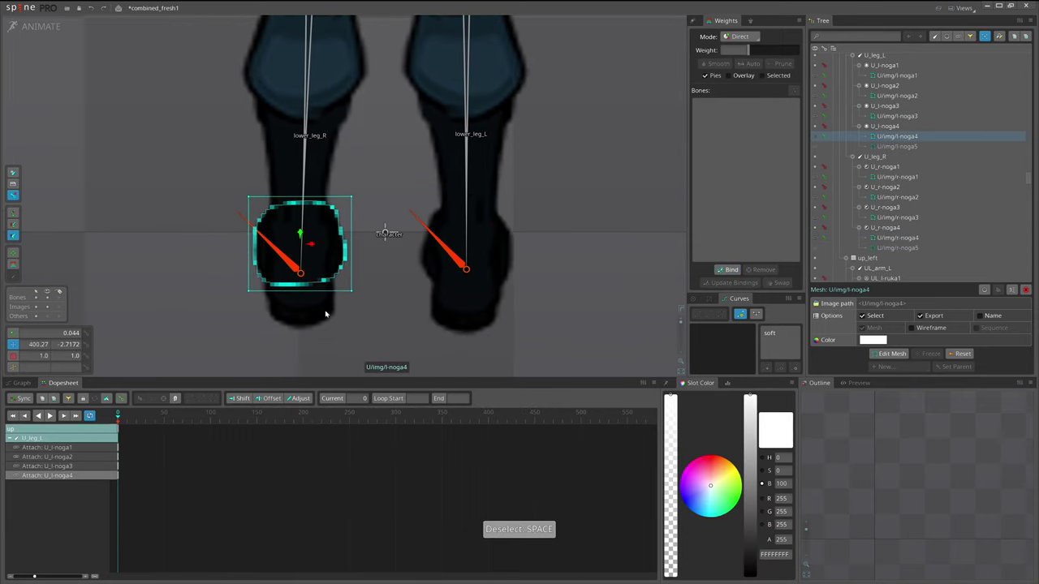
pyautogui.keyDown('ctrl'); pyautogui.click(326, 313); pyautogui.keyUp('ctrl')
pyautogui.hotkey('shift', 'b')
pyautogui.scroll(-3, 310, 260)
pyautogui.click(348, 274)
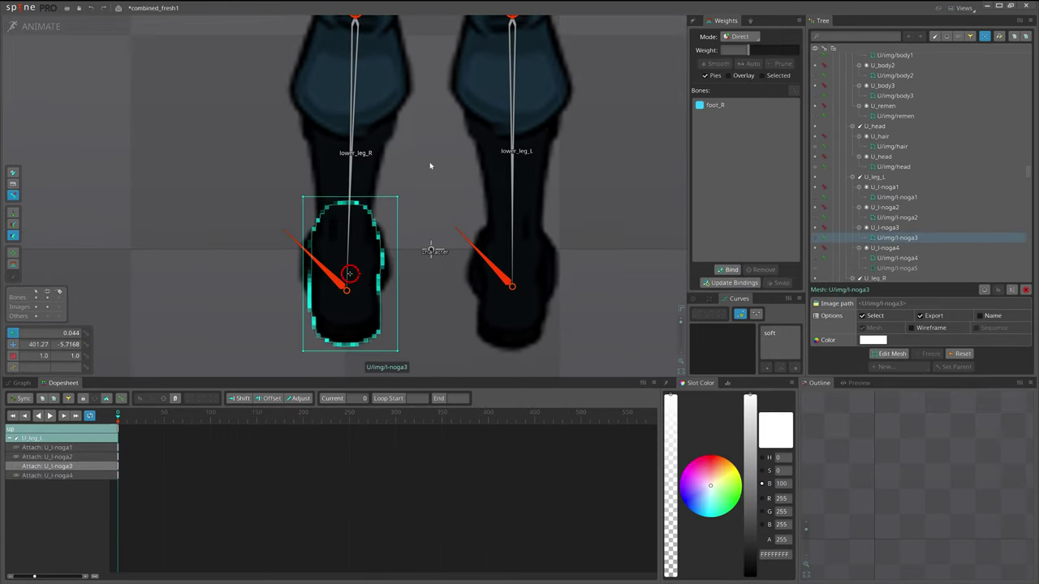
pyautogui.scroll(-2, 373, 209)
# - Bind the U/img/body1 jacket mesh to the chest bone
pyautogui.press('space')
pyautogui.click(394, 190)
pyautogui.press('space')
pyautogui.click(411, 215)
pyautogui.press('space')
pyautogui.click(408, 162)
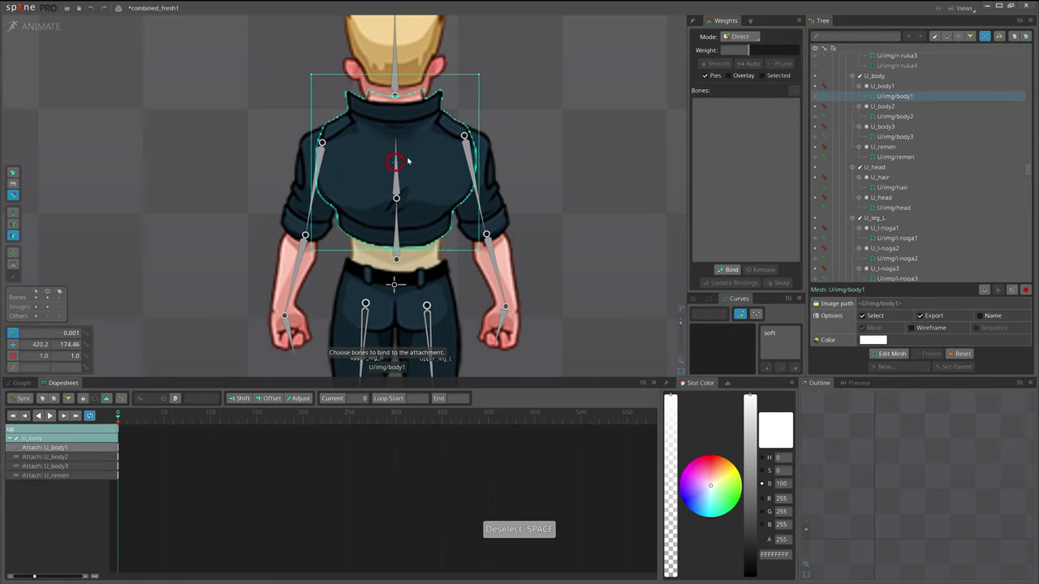
pyautogui.press('space')
# - Bind the arm meshes on both sides to their matching upper-arm, lower-arm and hand bones
pyautogui.click(495, 239)
pyautogui.click(491, 236)
pyautogui.press('space')
pyautogui.click(494, 290)
pyautogui.click(283, 292)
pyautogui.click(288, 237)
pyautogui.hotkey('shift', 'b')
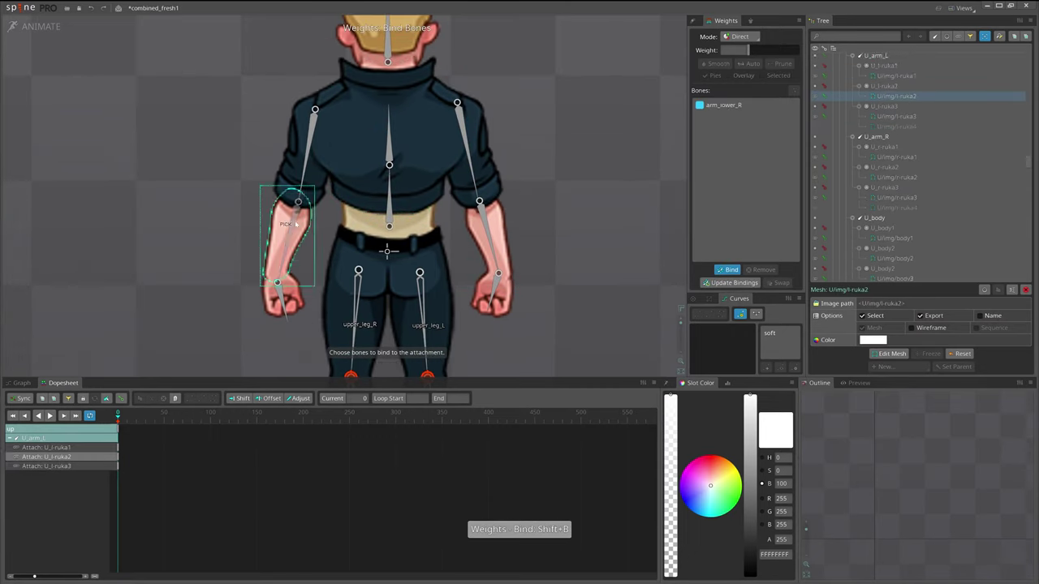
pyautogui.click(296, 154)
pyautogui.press('space')
# - Bind the remaining waist and pelvis meshes, including U/img/body3, to the bones of the lower torso
pyautogui.click(404, 208)
pyautogui.keyDown('ctrl'); pyautogui.click(388, 234); pyautogui.keyUp('ctrl')
pyautogui.scroll(-4, 464, 239)
pyautogui.scroll(2, 463, 239)
pyautogui.click(412, 336)
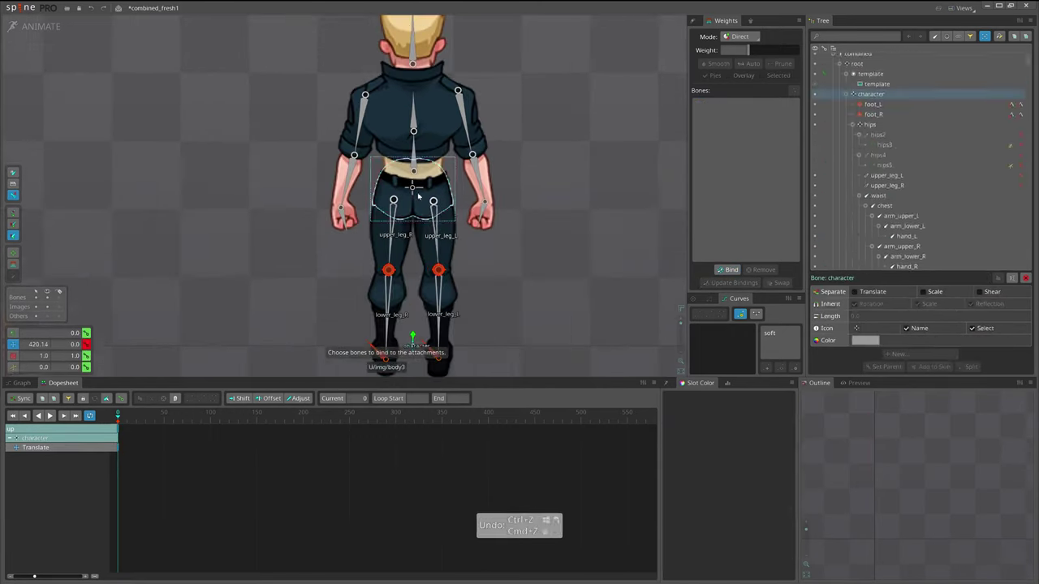
pyautogui.scroll(1, 439, 209)
pyautogui.click(416, 165)
pyautogui.hotkey('shift', 'b')
pyautogui.click(406, 167)
pyautogui.press('space')
# - Select the character bone below the figure and save the project
pyautogui.scroll(-4, 416, 167)
pyautogui.click(390, 284)
pyautogui.scroll(3, 382, 281)
pyautogui.hotkey('ctrl', 's')
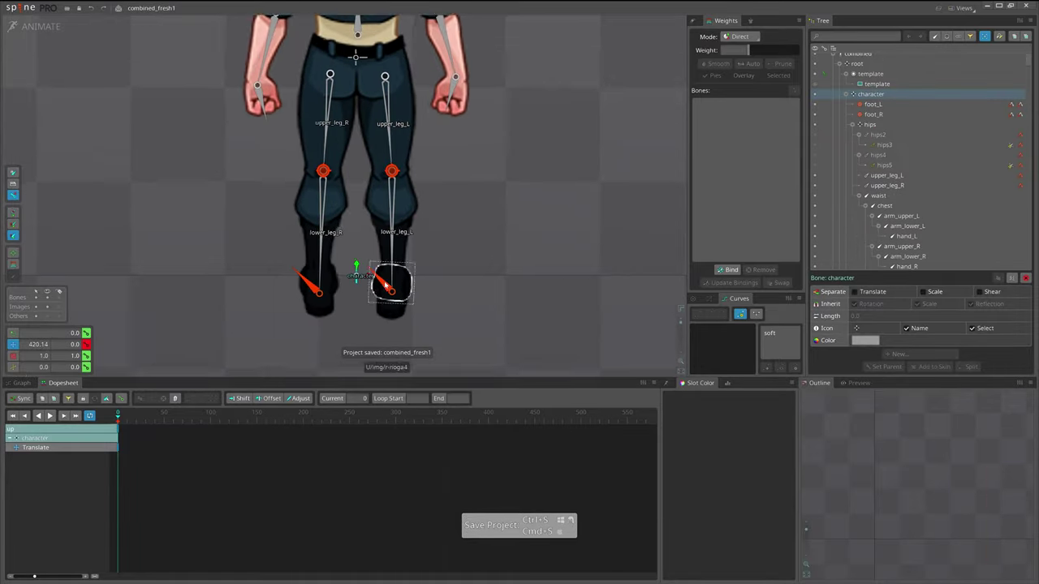
# - Test-rotate the foot_L bone to about 211 degrees and undo the rotation
pyautogui.scroll(5, 382, 284)
pyautogui.press('c')
pyautogui.moveTo(381, 287); pyautogui.dragTo(367, 339)
pyautogui.scroll(-3, 341, 157)
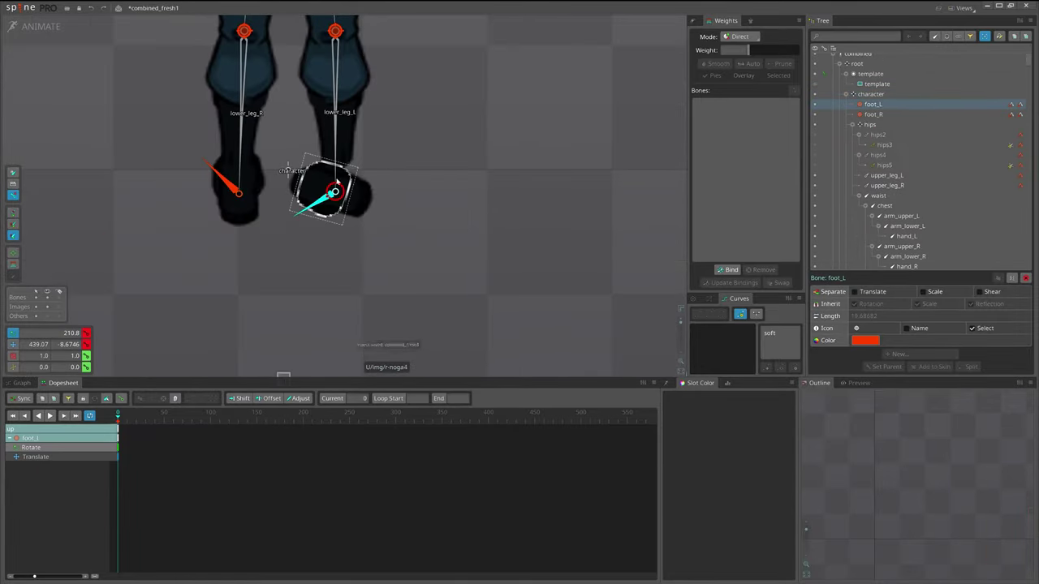
pyautogui.hotkey('ctrl', 'z')
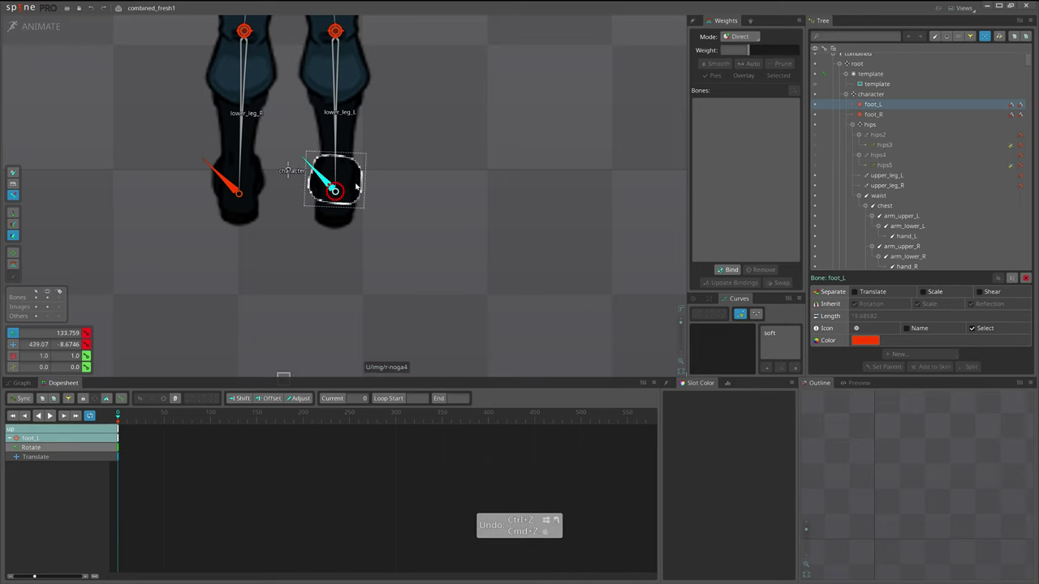
# - Add lower_leg_L to the bones of the U/img/r-noga3 mesh and weight its two upper vertices 100% to it
pyautogui.click(346, 219)
pyautogui.press('v')
pyautogui.moveTo(509, 222); pyautogui.dragTo(632, 230)
pyautogui.hotkey('ctrl', 'z')
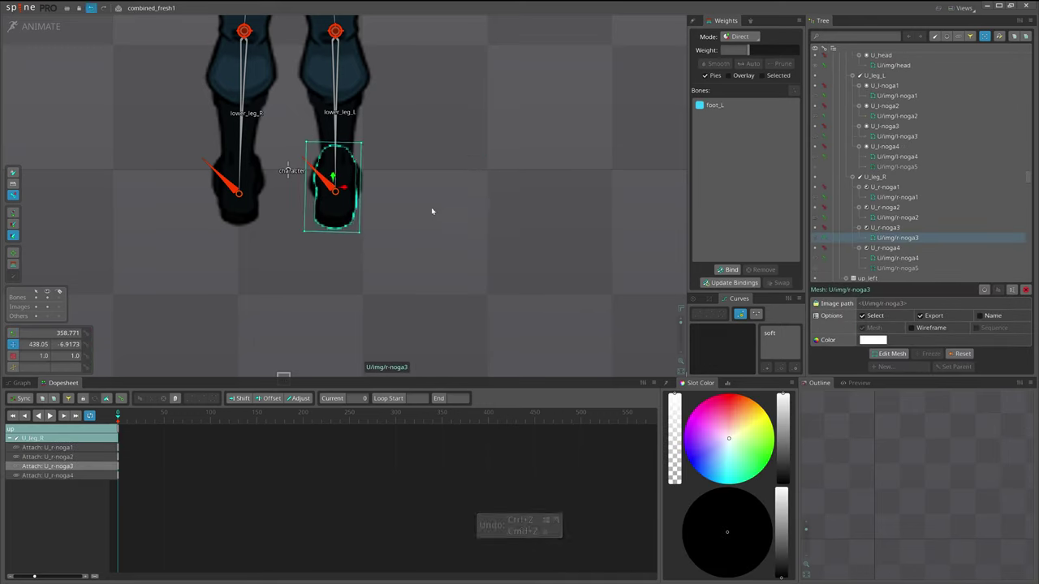
pyautogui.moveTo(388, 184); pyautogui.dragTo(418, 224)
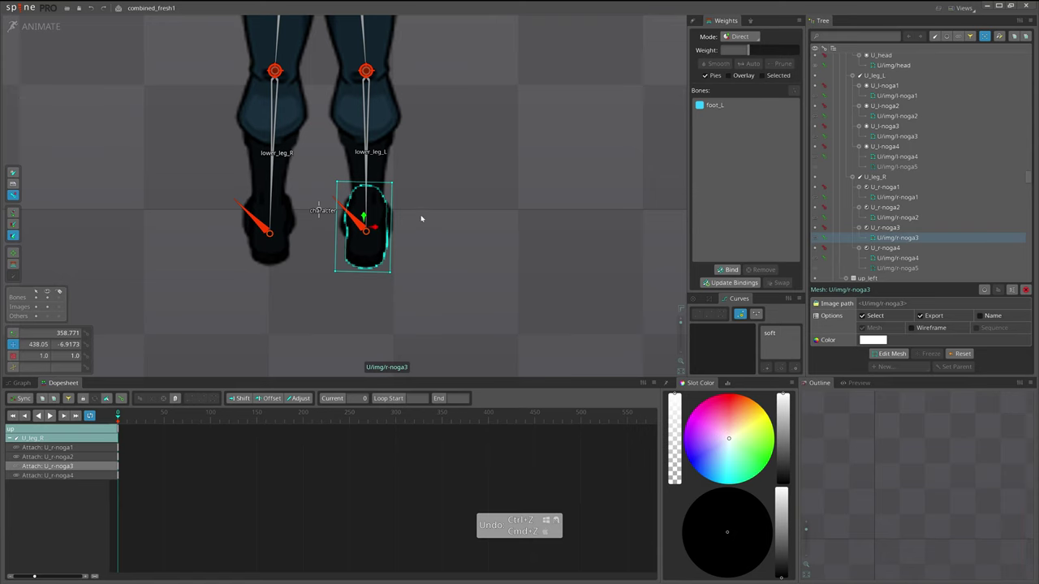
pyautogui.press('g')
pyautogui.click(740, 269)
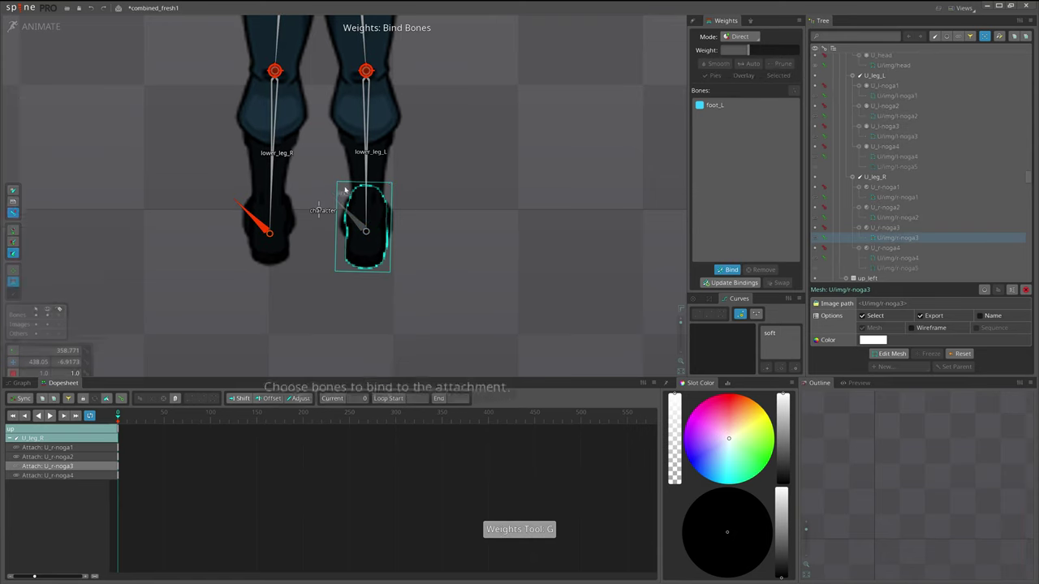
pyautogui.click(366, 155)
pyautogui.click(740, 270)
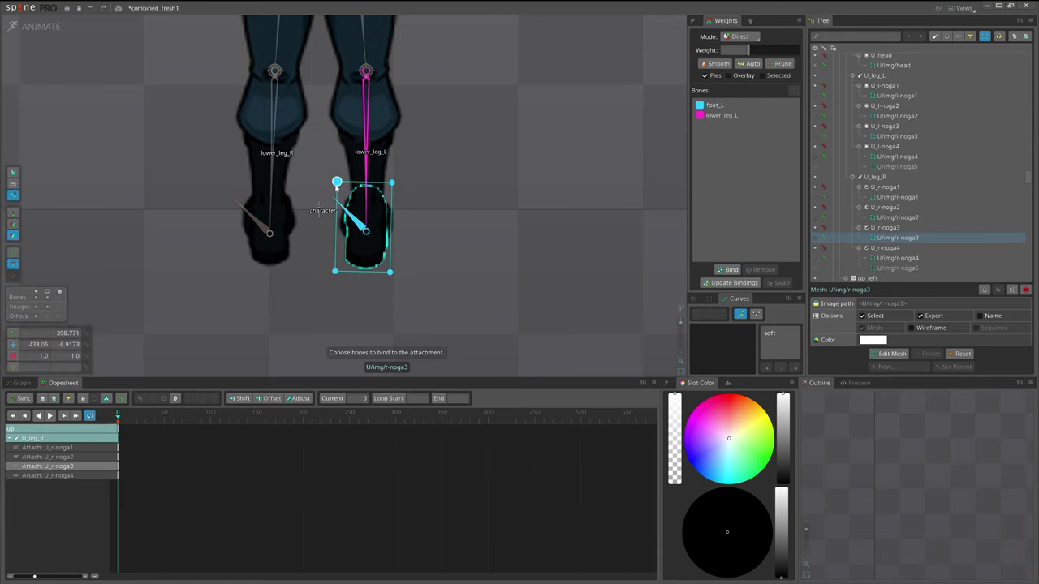
pyautogui.click(370, 202)
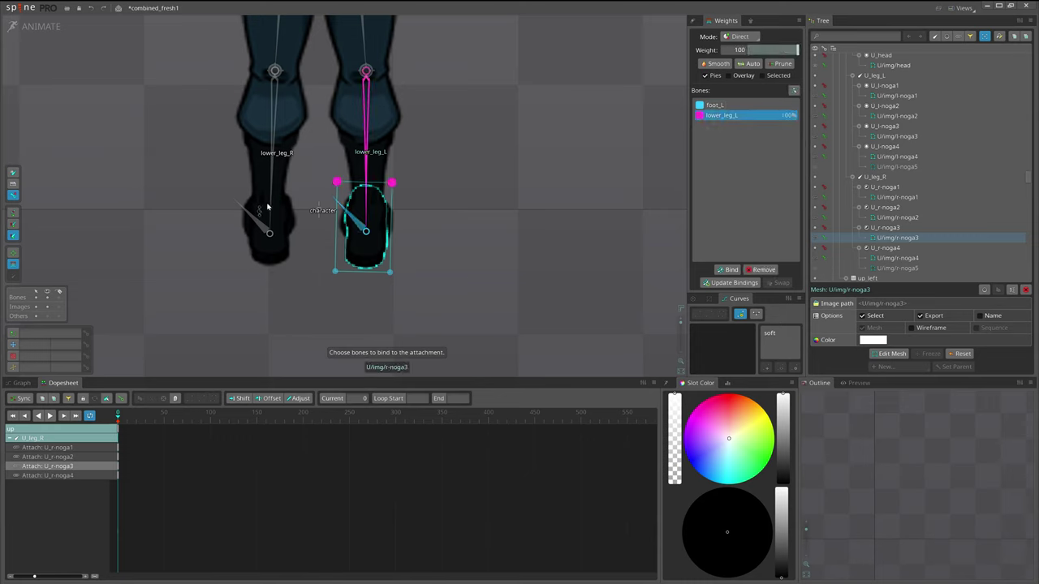
# - Add lower_leg_R to the bones of the U/img/l-noga3 mesh and weight its upper vertices to that bone
pyautogui.click(267, 208)
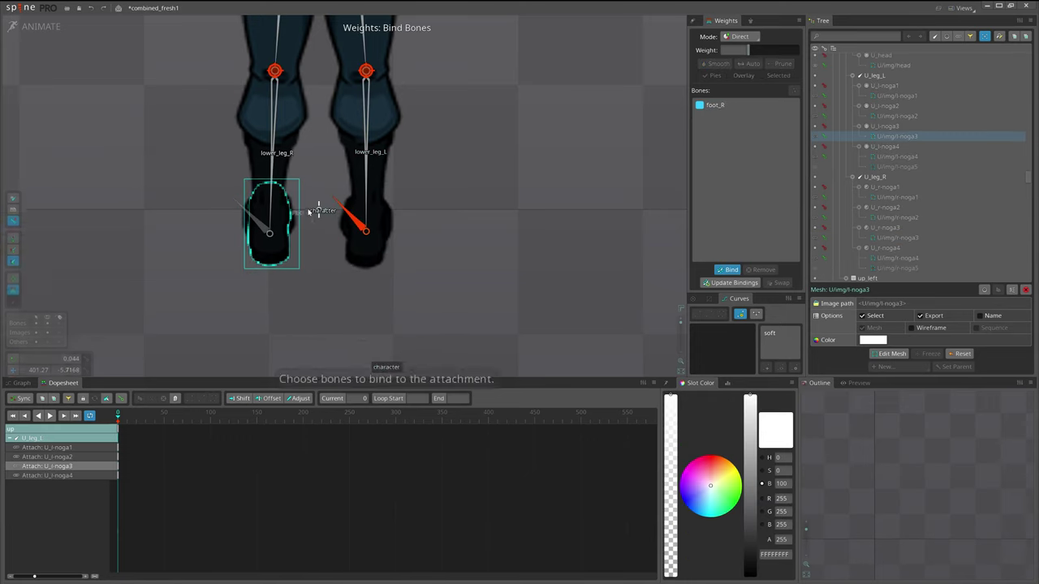
pyautogui.click(272, 195)
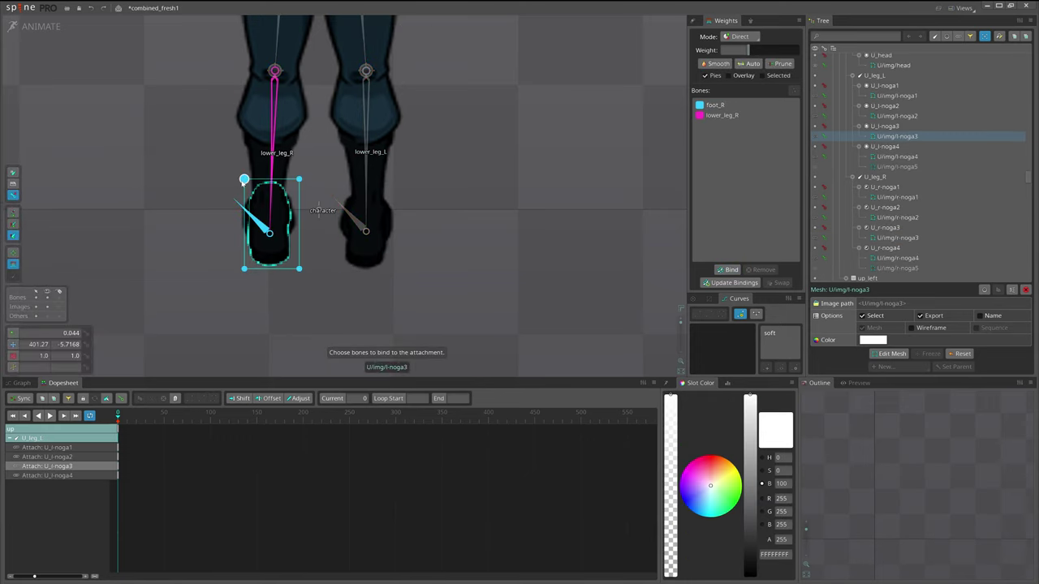
pyautogui.click(272, 201)
pyautogui.press('space')
pyautogui.press('v')
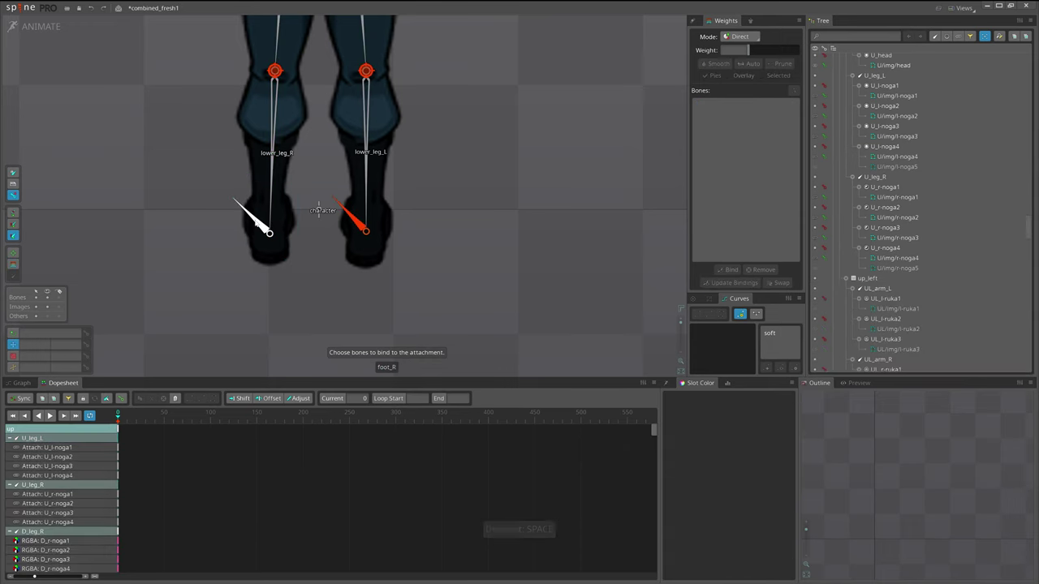
# - Test moving and rotating the foot bones with the new boot weights, and undo the changes
pyautogui.click(253, 218)
pyautogui.moveTo(362, 315); pyautogui.dragTo(399, 304)
pyautogui.press('c')
pyautogui.hotkey('ctrl', 'z')
pyautogui.hotkey('ctrl', 'z')
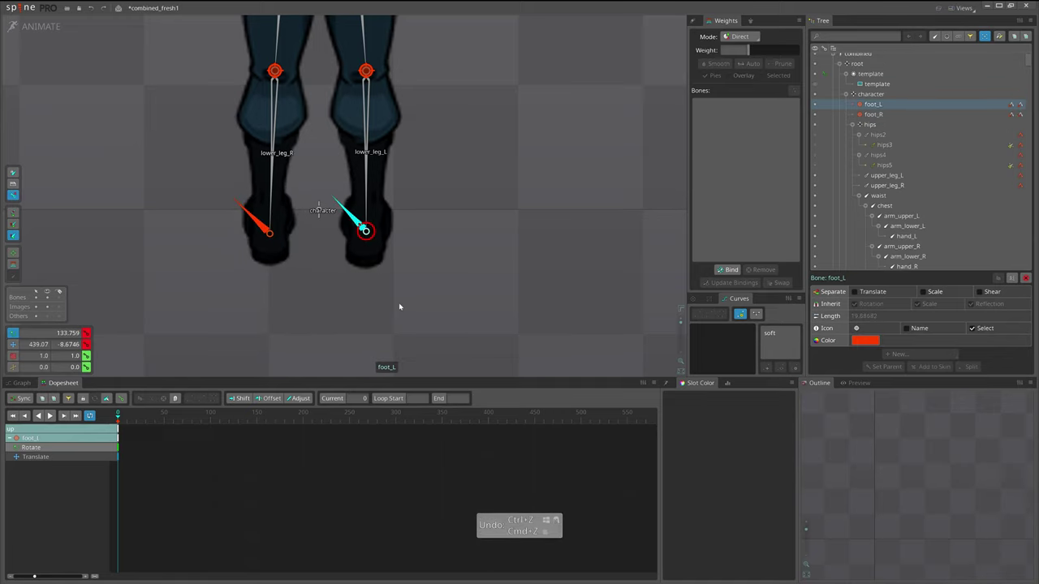
# - Save the project and inspect the bound legs and boots of the back-view character
pyautogui.hotkey('ctrl', 's')
pyautogui.scroll(-5, 401, 296)
pyautogui.moveTo(385, 241); pyautogui.dragTo(421, 273)
pyautogui.scroll(3, 388, 247)
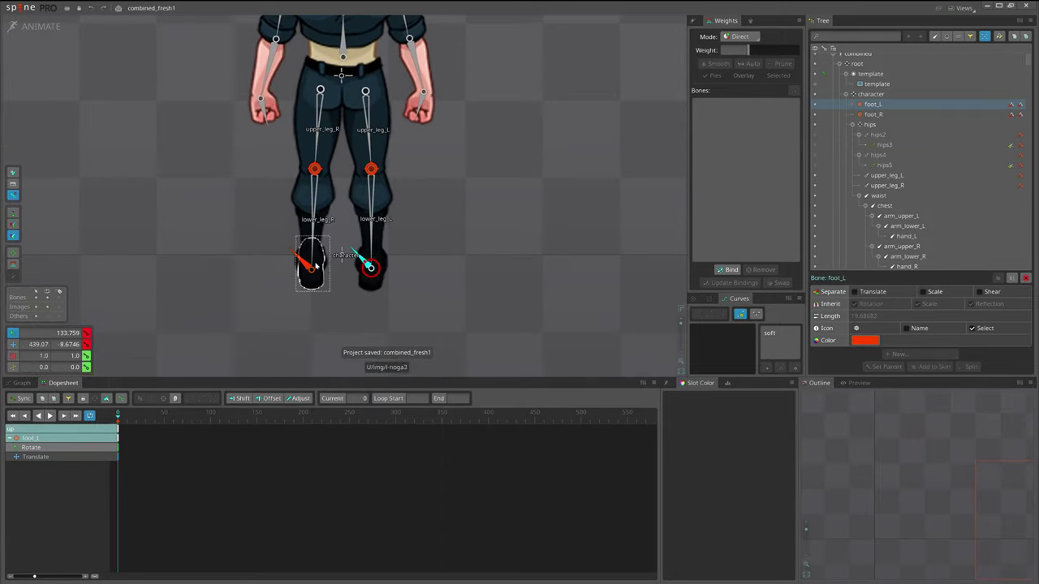
pyautogui.moveTo(485, 245); pyautogui.dragTo(495, 310)
pyautogui.scroll(5, 379, 341)
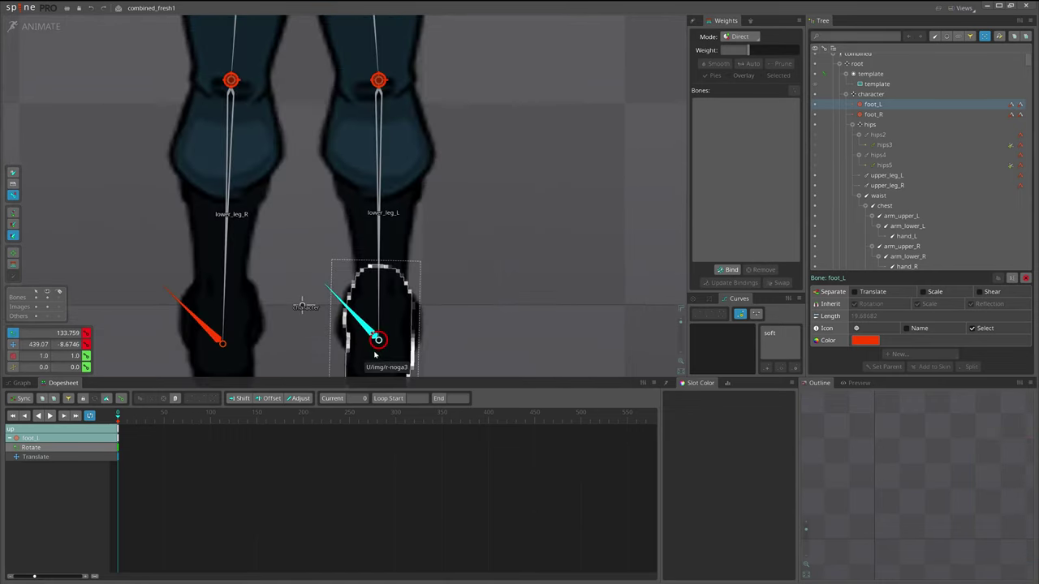
pyautogui.scroll(-4, 390, 350)
pyautogui.moveTo(520, 352); pyautogui.dragTo(479, 206)
pyautogui.moveTo(398, 138); pyautogui.dragTo(439, 302)
pyautogui.scroll(2, 438, 302)
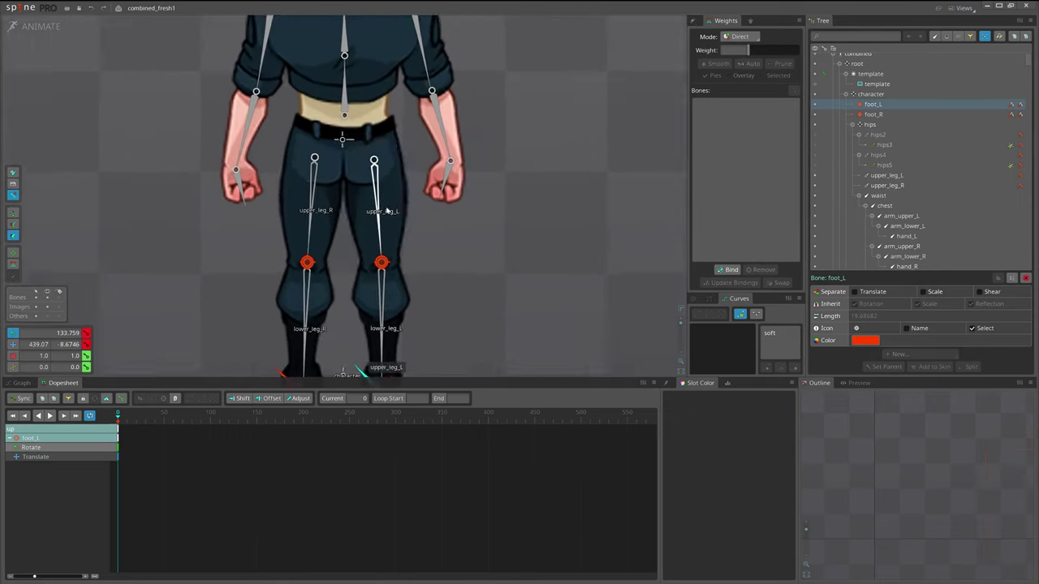
# - Test moving the hips bone and the knee_L and knee_R bones, undoing each move
pyautogui.scroll(-3, 410, 191)
pyautogui.press('v')
pyautogui.click(368, 157)
pyautogui.moveTo(528, 207)
pyautogui.mouseDown()
pyautogui.moveTo(544, 215)
pyautogui.moveTo(509, 211)
pyautogui.mouseUp()
pyautogui.hotkey('ctrl', 'z')
pyautogui.click(393, 237)
pyautogui.keyDown('ctrl'); pyautogui.click(346, 238); pyautogui.keyUp('ctrl')
pyautogui.press('v')
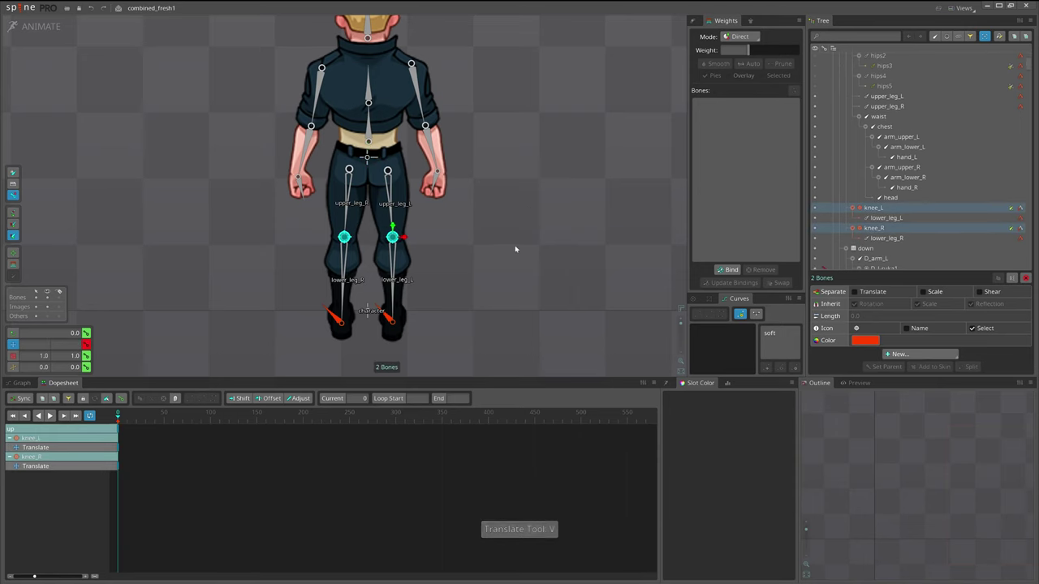
pyautogui.moveTo(517, 249); pyautogui.dragTo(492, 255)
pyautogui.hotkey('ctrl', 'z')
# - Key the knee_helper_L and knee_helper_R transform constraints with mix 0 at frame 0 and save the project
pyautogui.click(1021, 210)
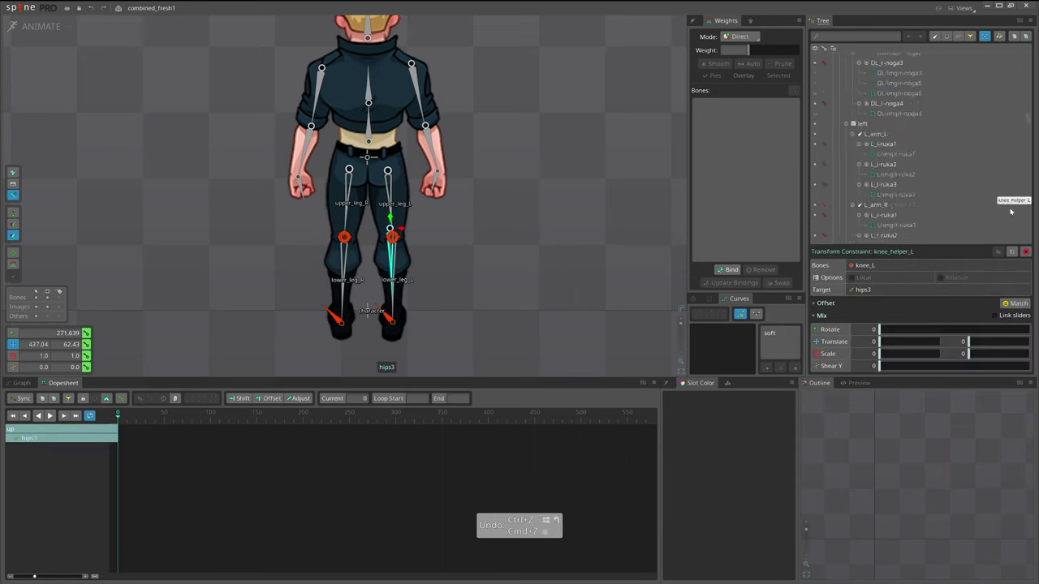
pyautogui.moveTo(481, 302); pyautogui.dragTo(498, 269)
pyautogui.scroll(-3, 909, 211)
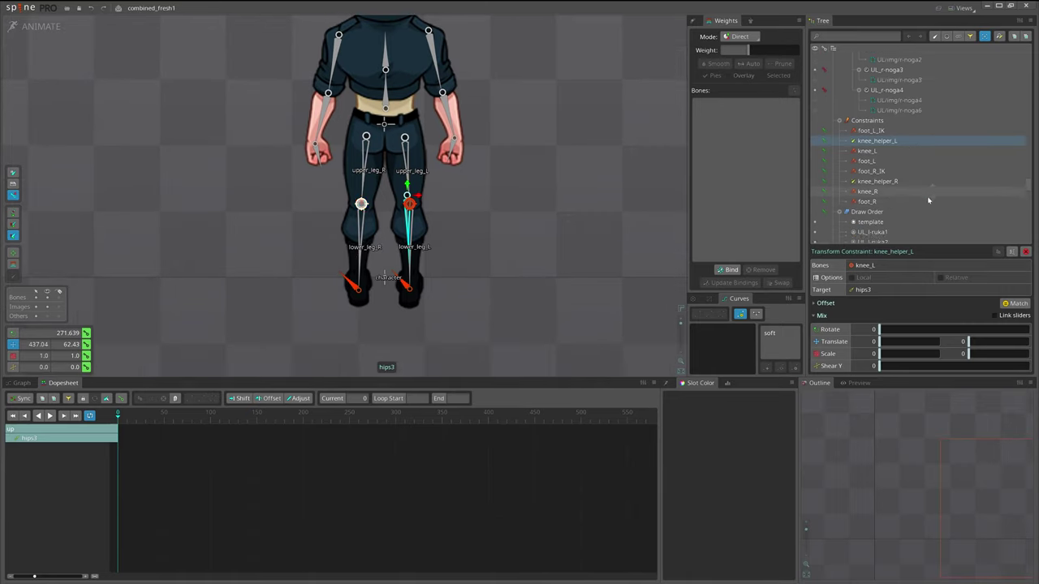
pyautogui.keyDown('ctrl'); pyautogui.click(878, 155); pyautogui.keyUp('ctrl')
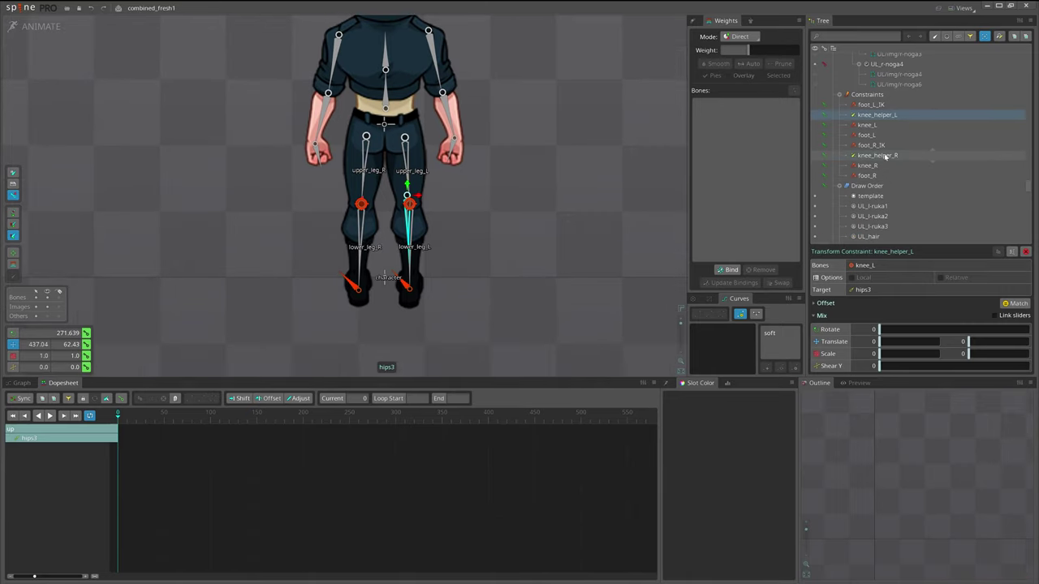
pyautogui.click(891, 157)
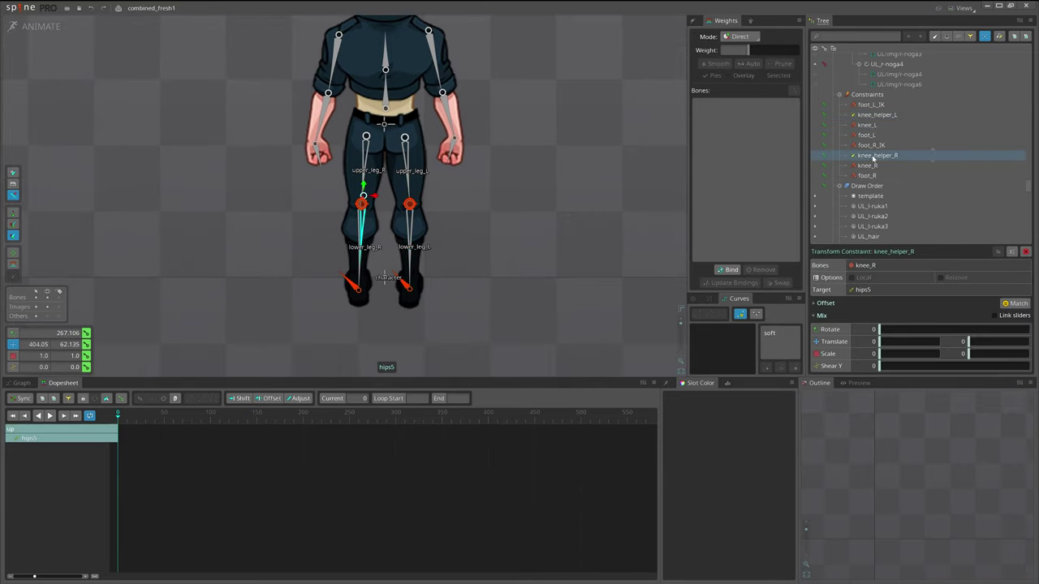
pyautogui.click(825, 116)
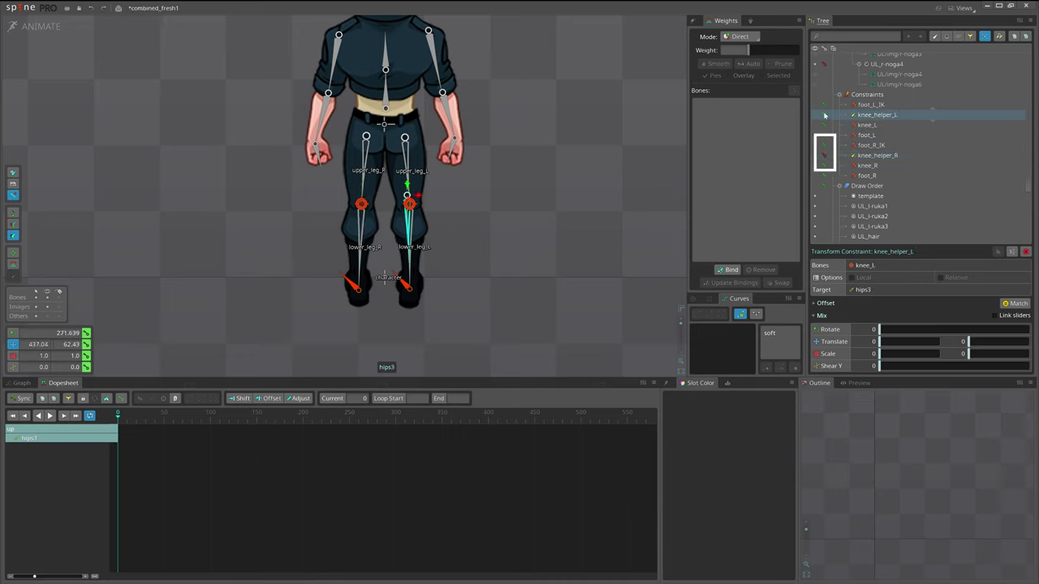
pyautogui.hotkey('ctrl', 's')
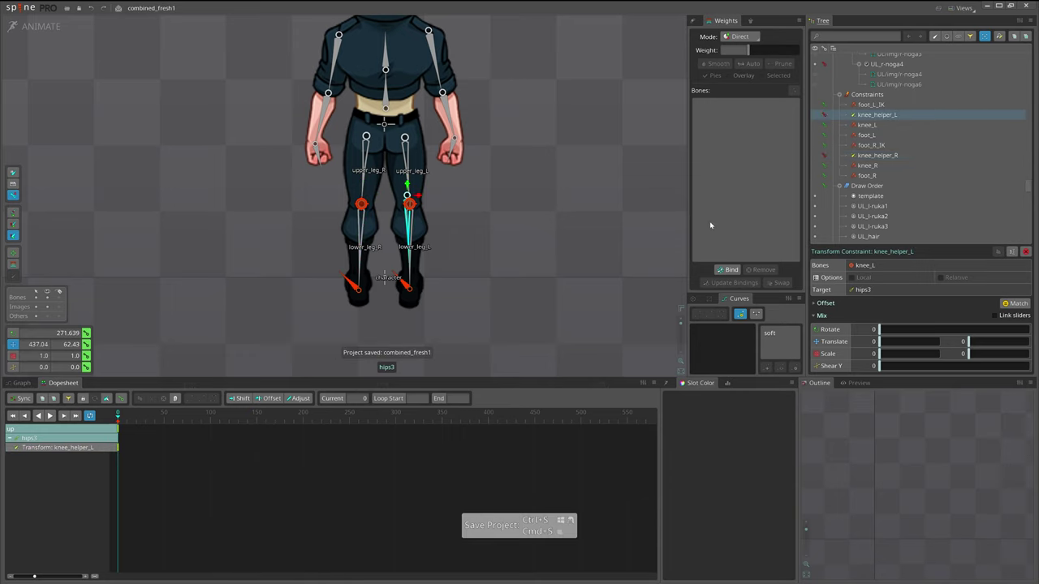
pyautogui.moveTo(120, 420); pyautogui.dragTo(115, 422)
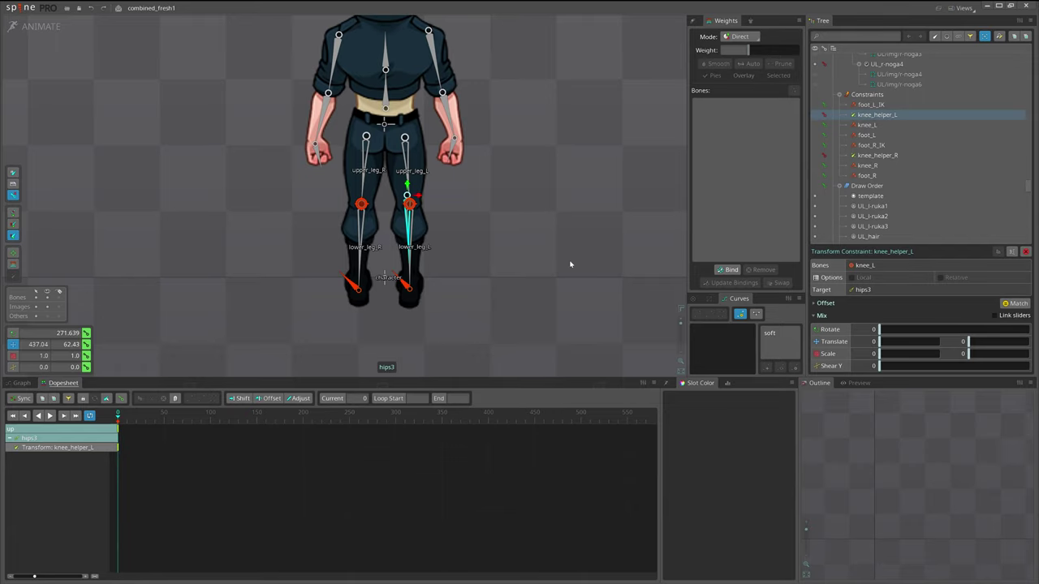
pyautogui.moveTo(528, 265); pyautogui.dragTo(541, 302)
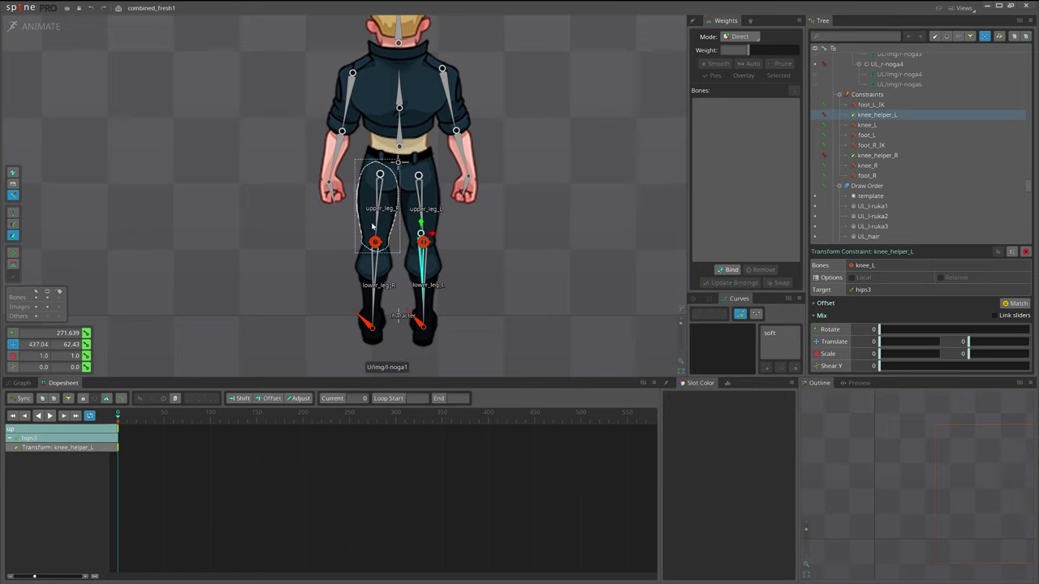
# - Copy all frame 0 keys of the up animation in the dopesheet
pyautogui.press('space')
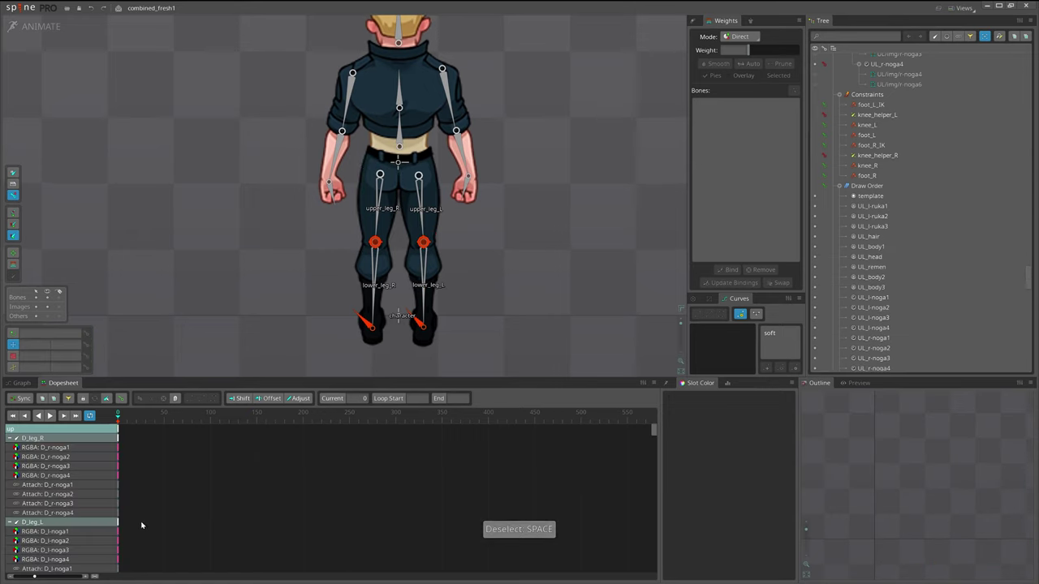
pyautogui.moveTo(164, 509); pyautogui.dragTo(34, 373)
pyautogui.hotkey('ctrl', 'c')
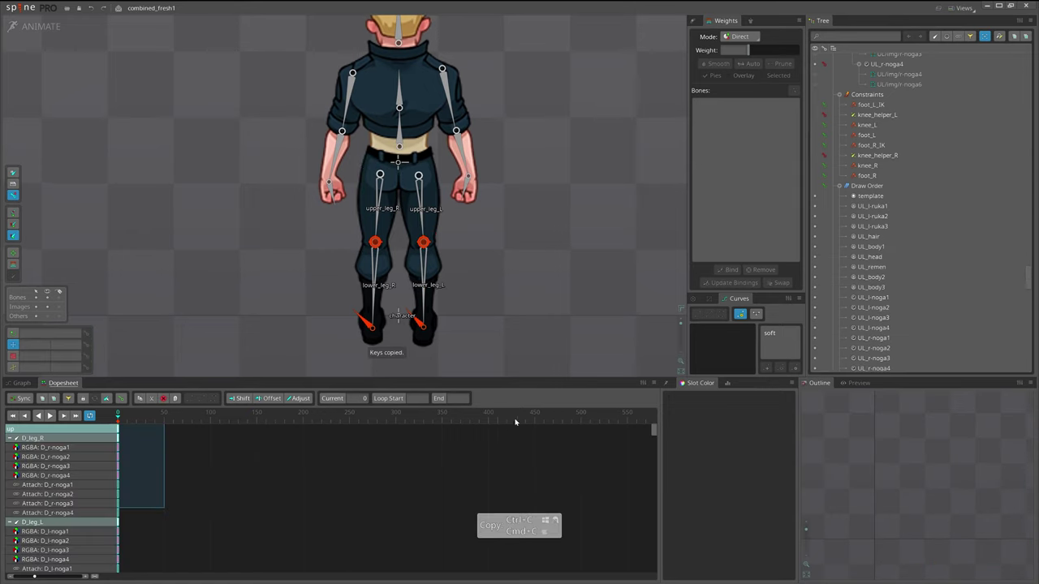
pyautogui.scroll(-15, 278, 494)
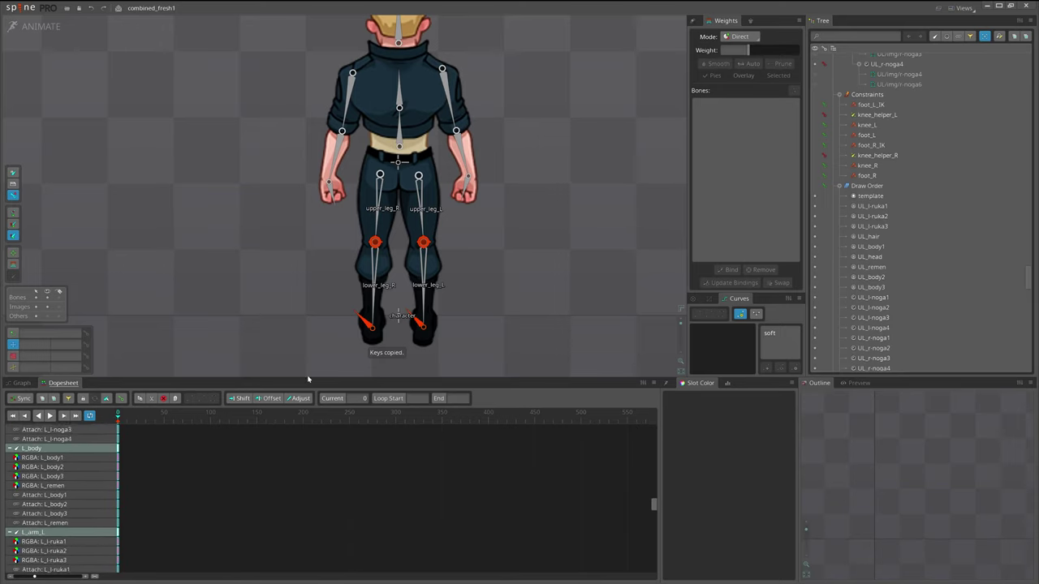
pyautogui.scroll(-15, 215, 549)
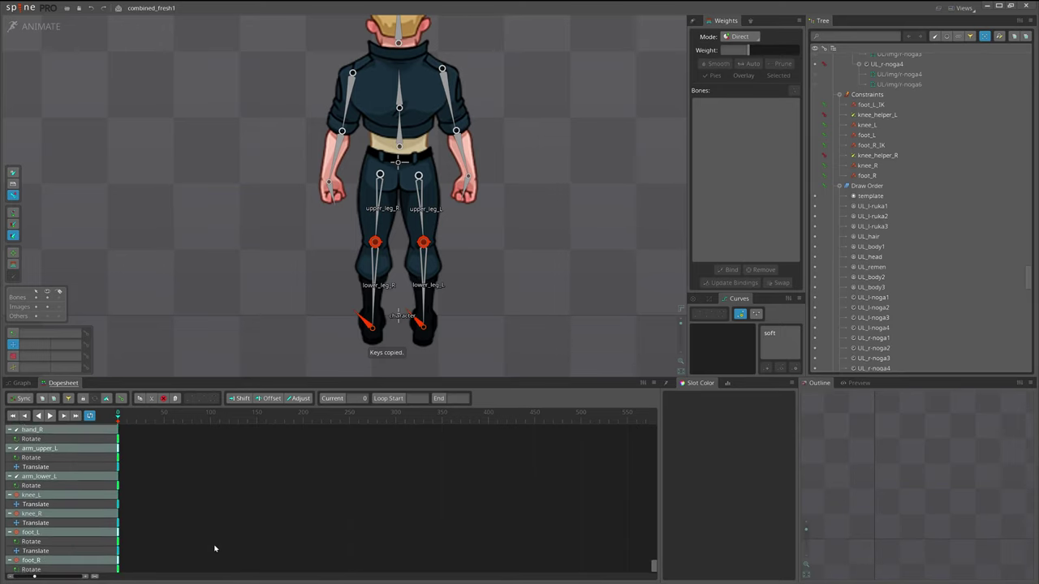
pyautogui.scroll(-3, 571, 268)
# - Clear the character bone's translation in the up animation so it sits at 0, 0
pyautogui.press('v')
pyautogui.moveTo(583, 343); pyautogui.dragTo(660, 348)
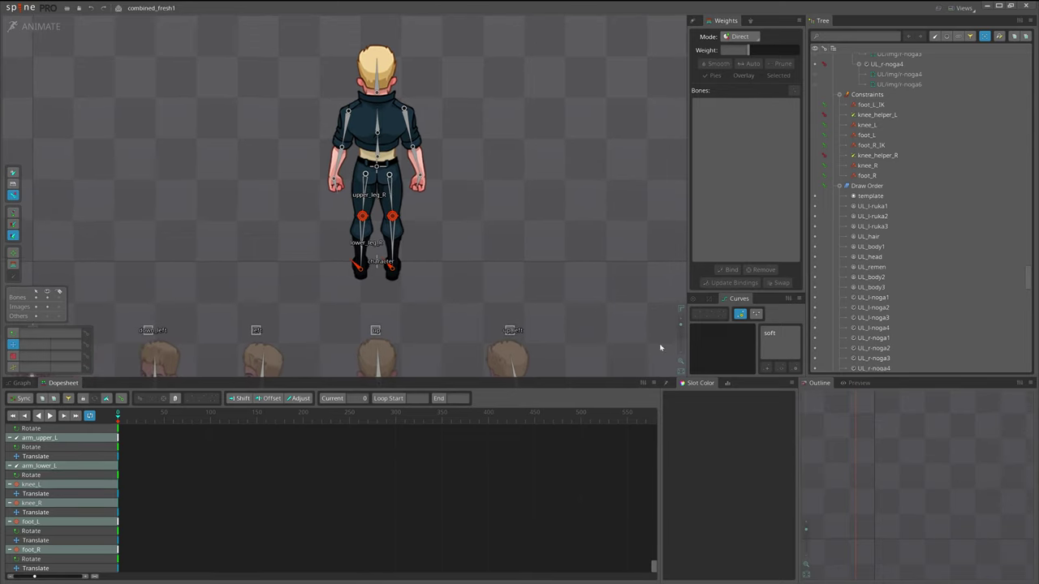
pyautogui.moveTo(392, 315); pyautogui.dragTo(454, 244)
pyautogui.press('v')
pyautogui.click(454, 242)
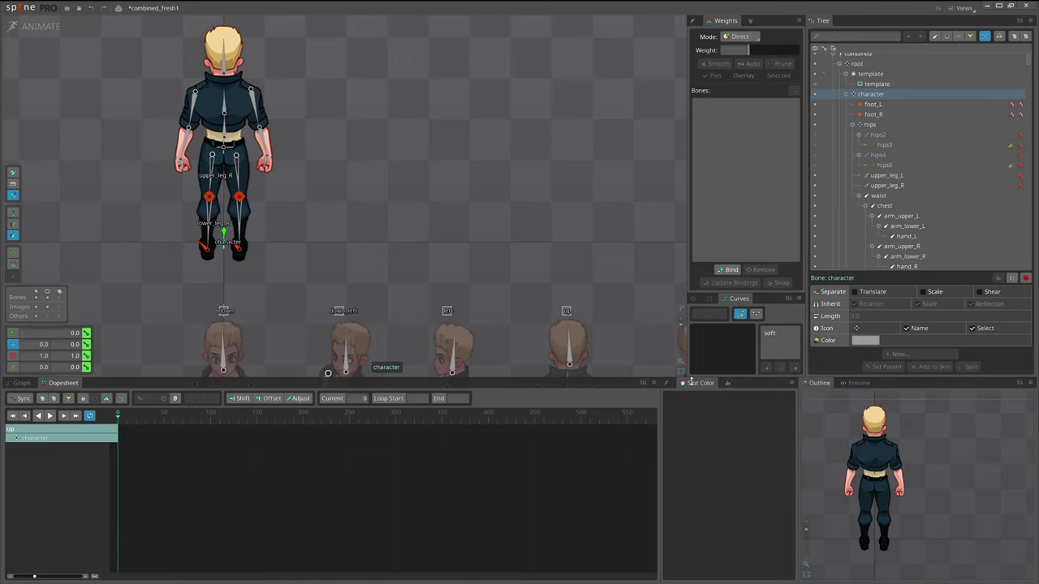
# - Review the down_left, left and up animations one after another and save the project
pyautogui.click(673, 387)
pyautogui.click(705, 403)
pyautogui.click(701, 412)
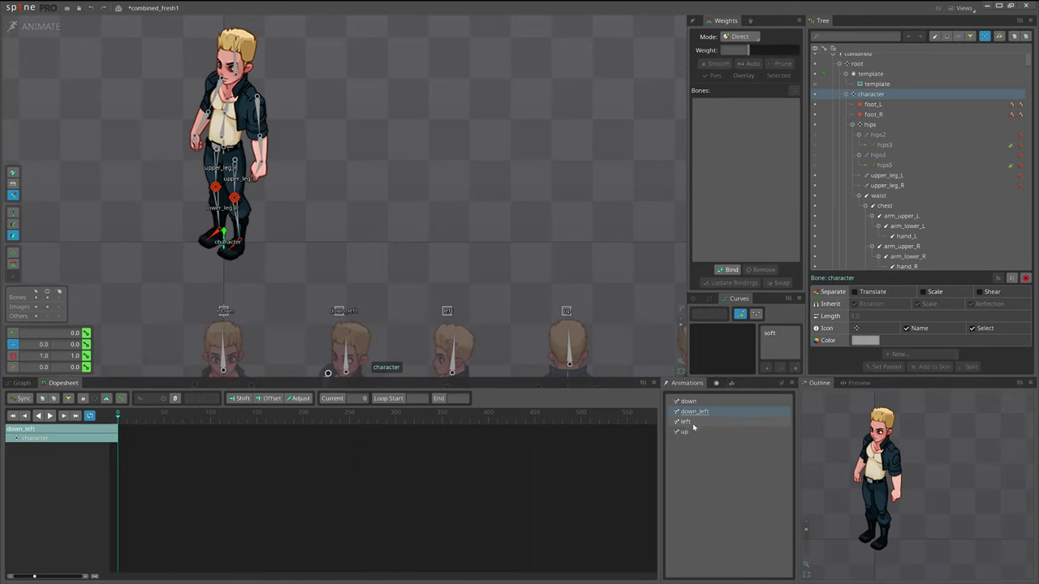
pyautogui.click(694, 423)
pyautogui.click(693, 434)
pyautogui.hotkey('ctrl', 's')
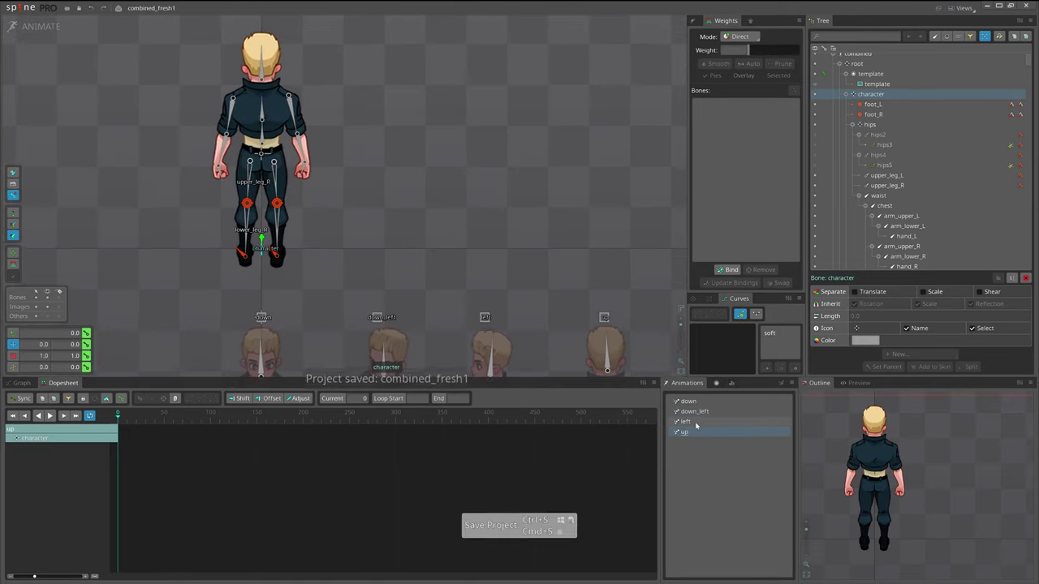
pyautogui.click(695, 422)
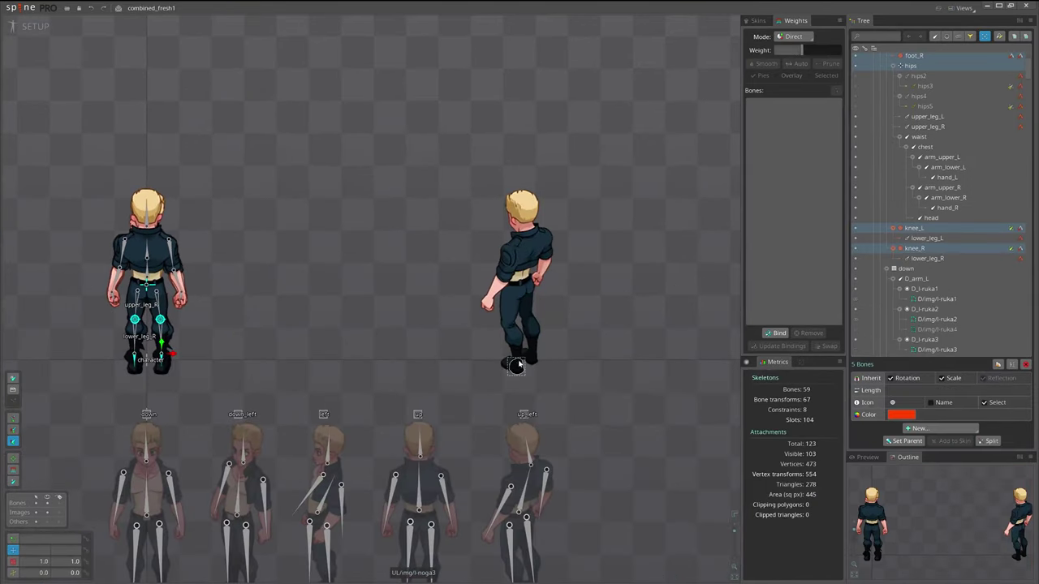
# - Save the project, switch from setup to animate mode and create a new animation named up_left
pyautogui.click(511, 359)
pyautogui.hotkey('ctrl', 's')
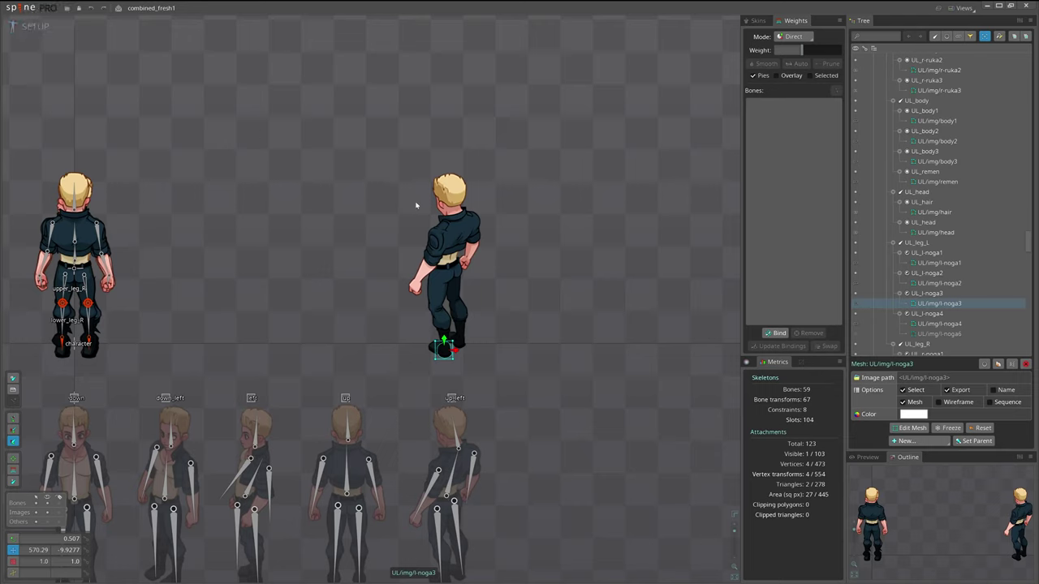
pyautogui.moveTo(342, 289); pyautogui.dragTo(383, 301)
pyautogui.click(32, 26)
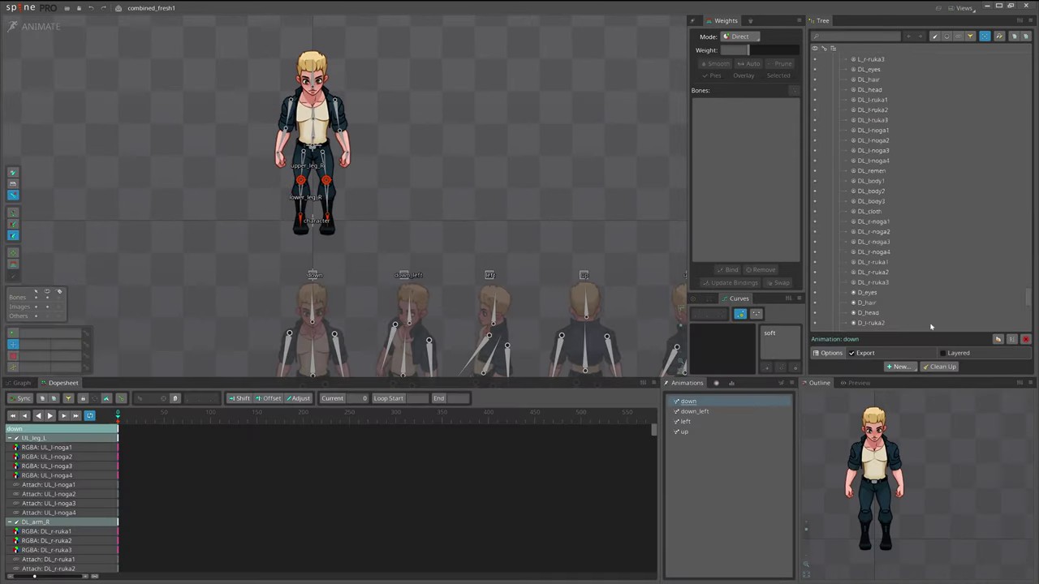
pyautogui.click(867, 271)
pyautogui.click(911, 366)
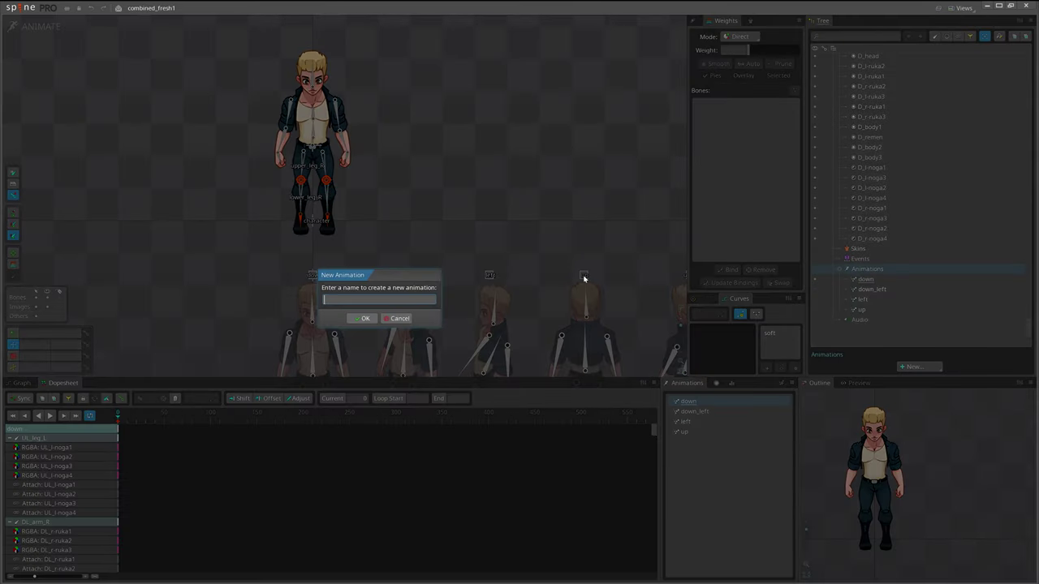
pyautogui.write('up_left')
pyautogui.press('Return')
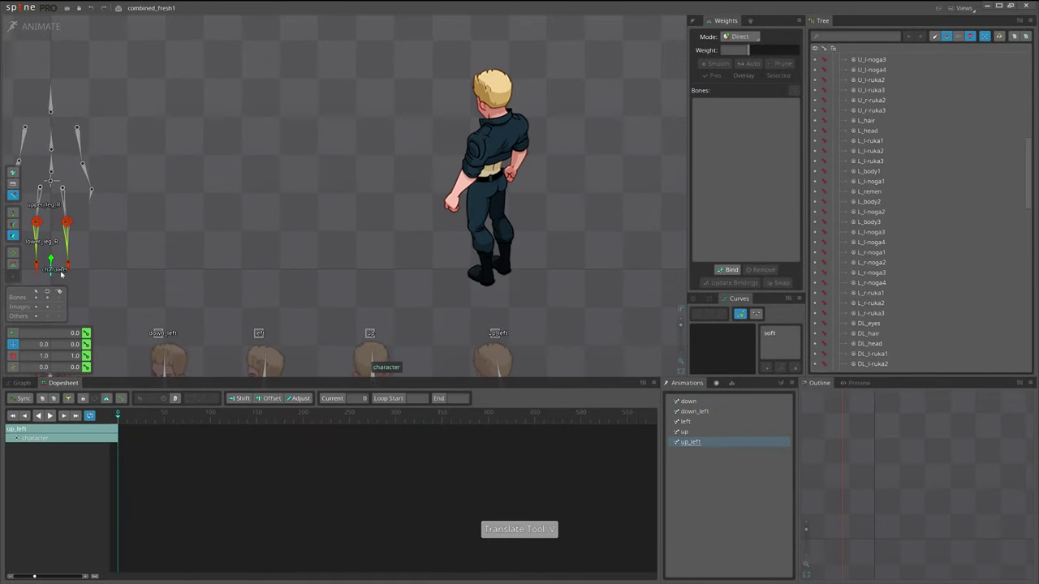
# - Move the character bone onto the up-left figure, fit the chest and other upper-body bones to its pose, and save the project
pyautogui.moveTo(61, 274); pyautogui.dragTo(504, 286)
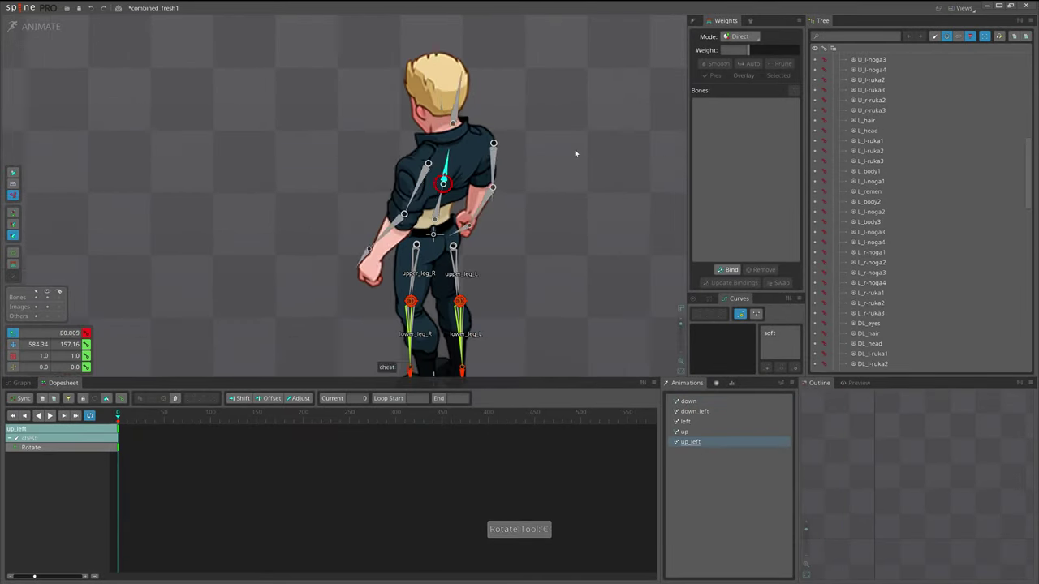
pyautogui.click(493, 167)
pyautogui.press('v')
pyautogui.click(459, 99)
pyautogui.press('c')
pyautogui.hotkey('ctrl', 's')
# - Place the foot_R bone on the up-left figure's nearer foot and move hips4 to about 557.61, 88
pyautogui.scroll(3, 398, 244)
pyautogui.press('v')
pyautogui.moveTo(397, 254); pyautogui.dragTo(401, 294)
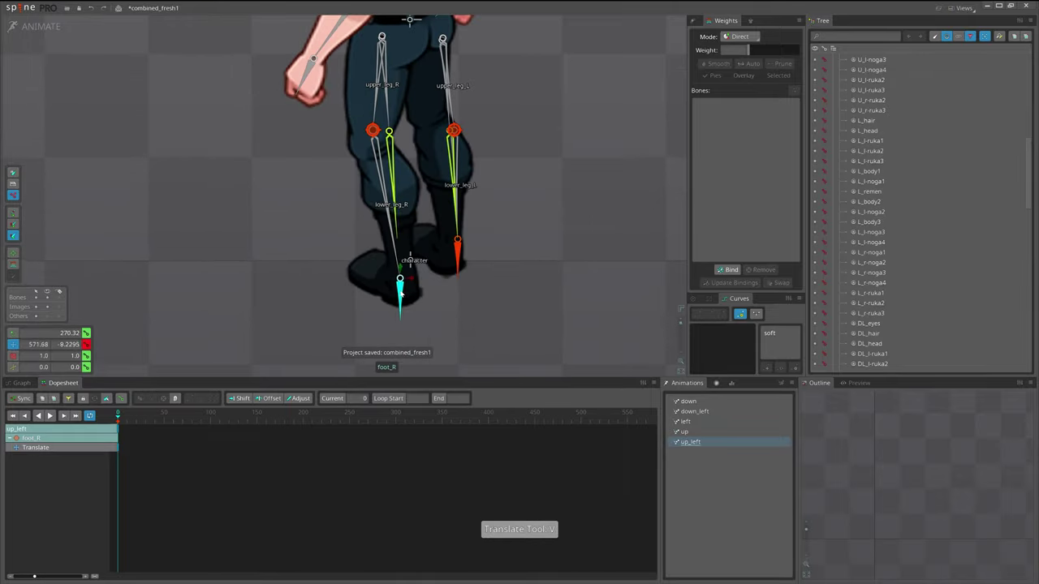
pyautogui.click(378, 150)
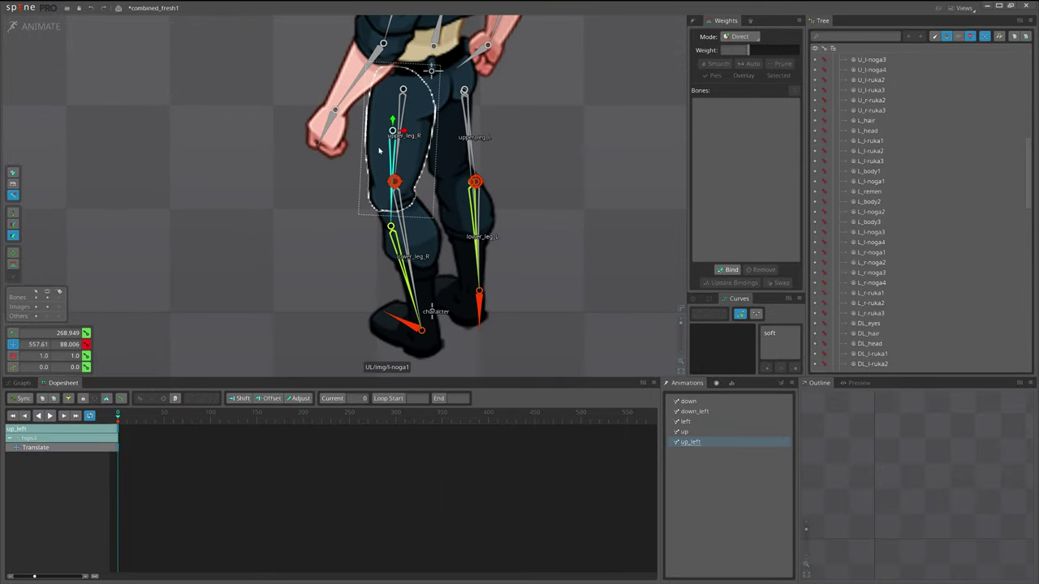
# - Set the translate mix of the knee_helper_R transform constraint to 90 at frame 0 in the up_left animation
pyautogui.click(394, 182)
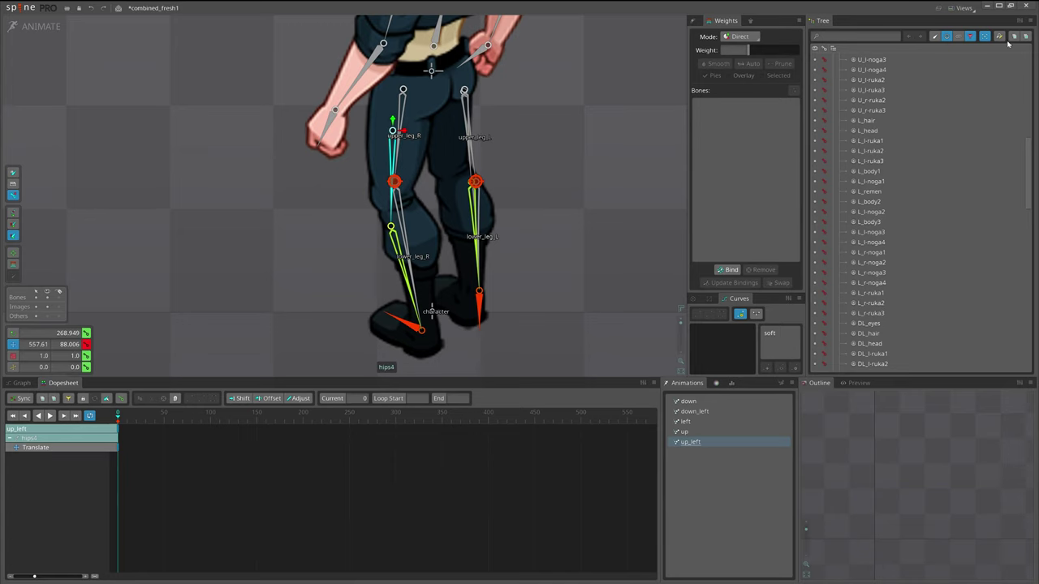
pyautogui.click(946, 37)
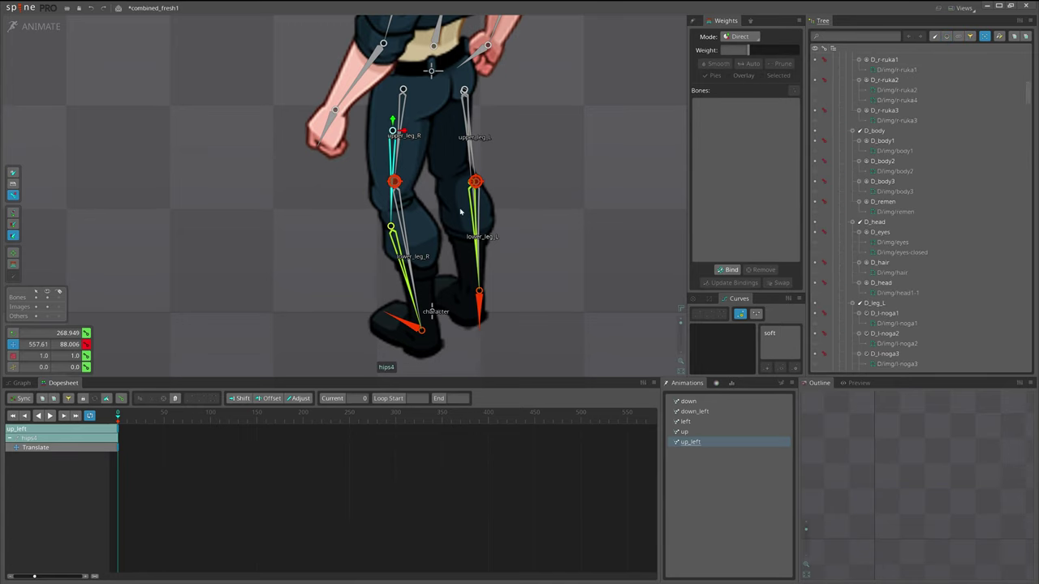
pyautogui.click(395, 182)
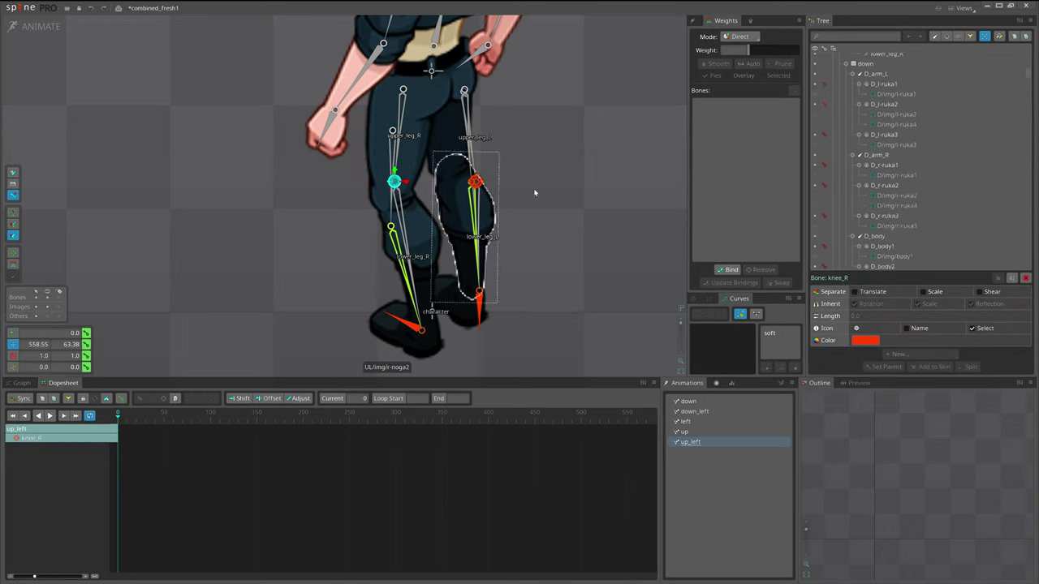
pyautogui.click(1012, 95)
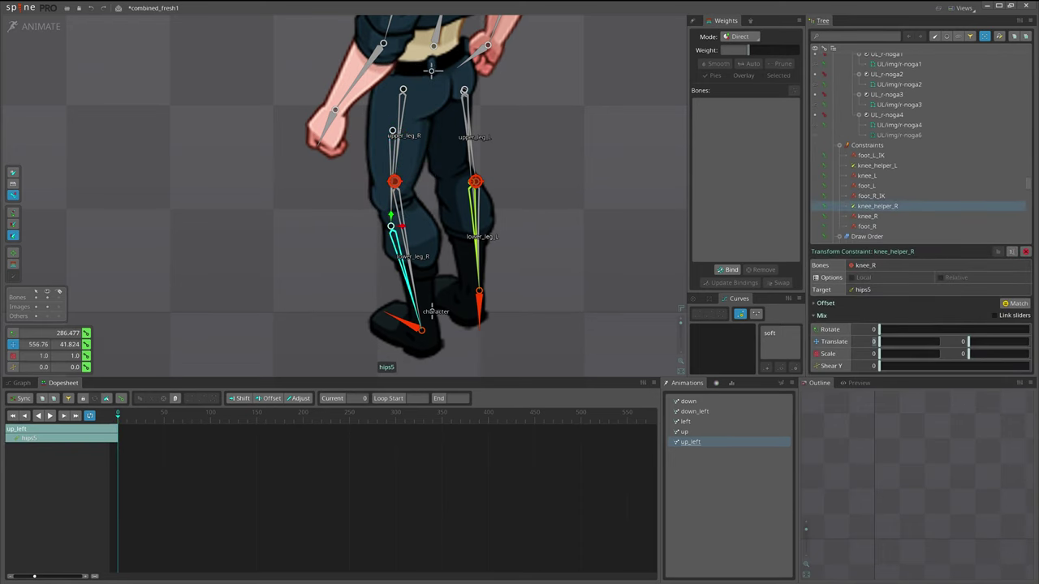
pyautogui.write('90')
pyautogui.press('Return')
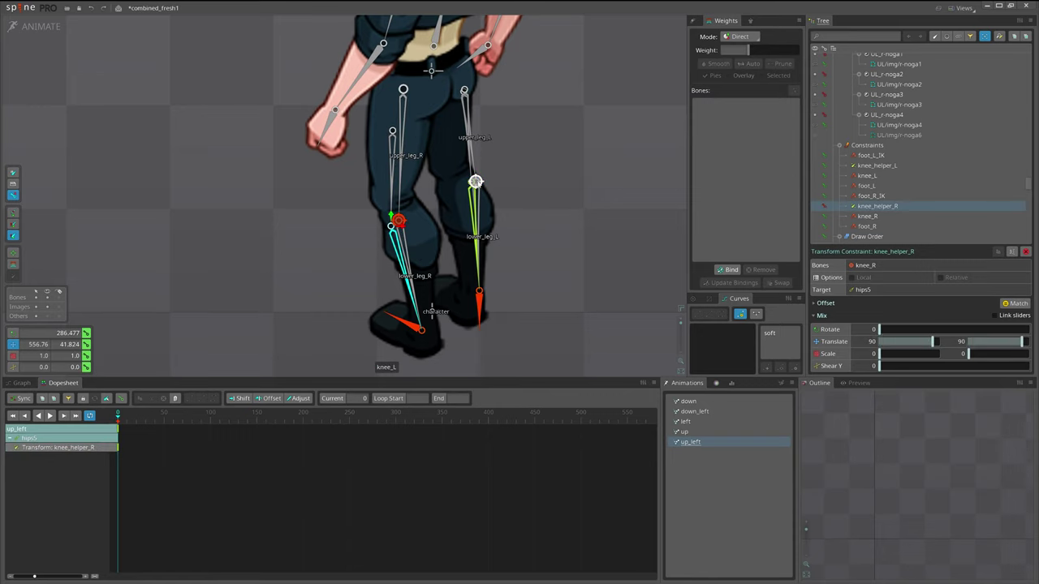
# - Set the translate mix of the knee_helper_L transform constraint to 90 at frame 0
pyautogui.click(475, 181)
pyautogui.scroll(-5, 953, 203)
pyautogui.click(998, 86)
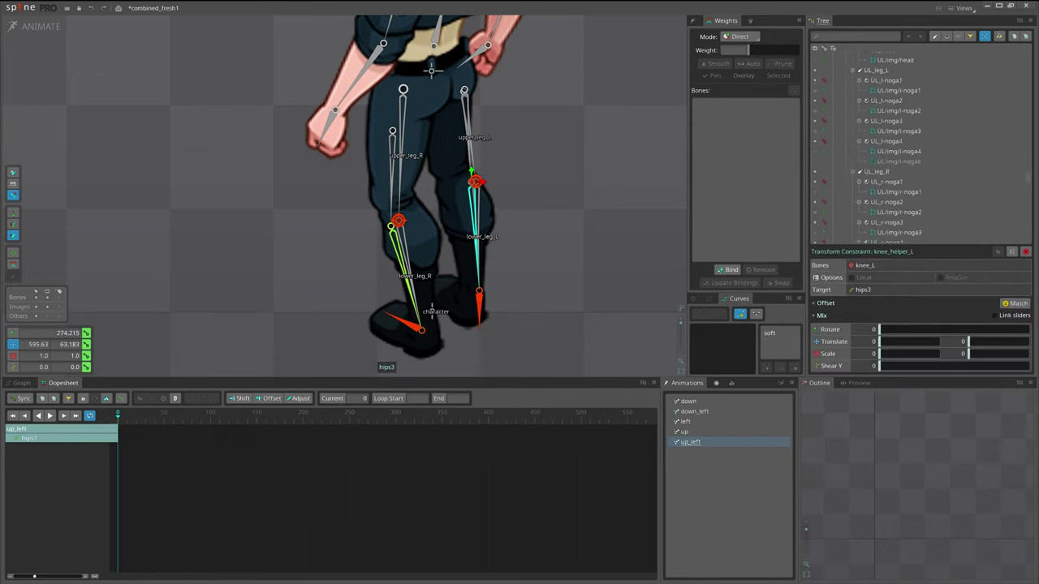
pyautogui.write('90')
pyautogui.press('Return')
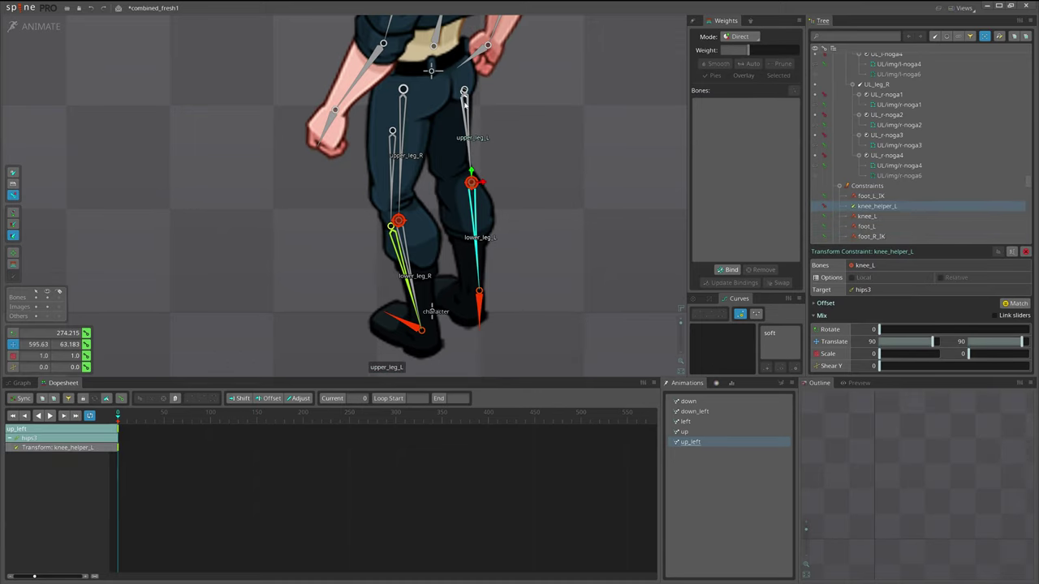
# - Move hips2 to about 587.68, 106.15, then rotate foot_L to about 151.7 degrees and place it at about 597.15, 4.37
pyautogui.click(464, 101)
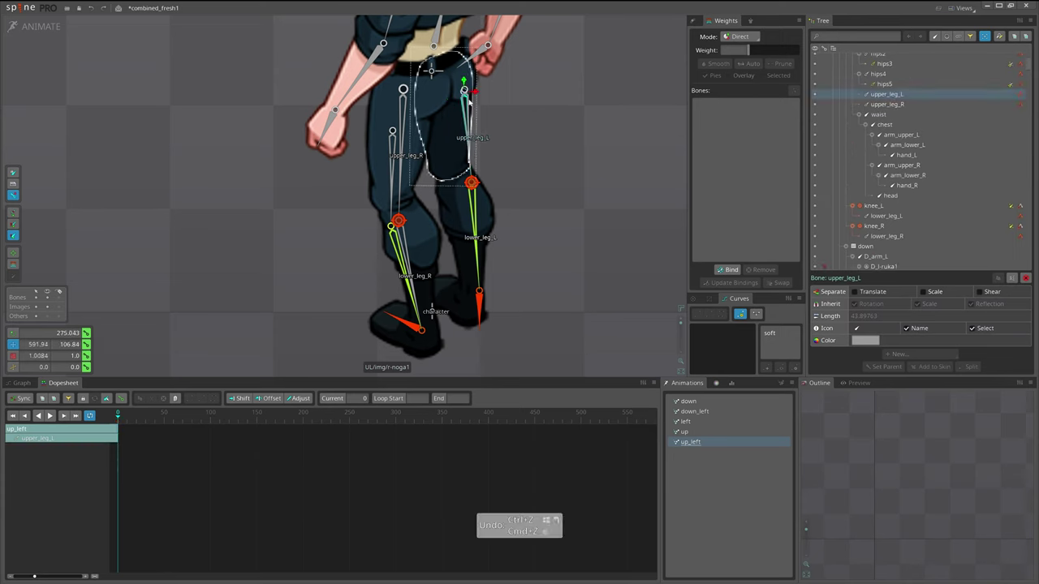
pyautogui.moveTo(464, 104)
pyautogui.mouseDown()
pyautogui.moveTo(445, 138)
pyautogui.moveTo(458, 107)
pyautogui.mouseUp()
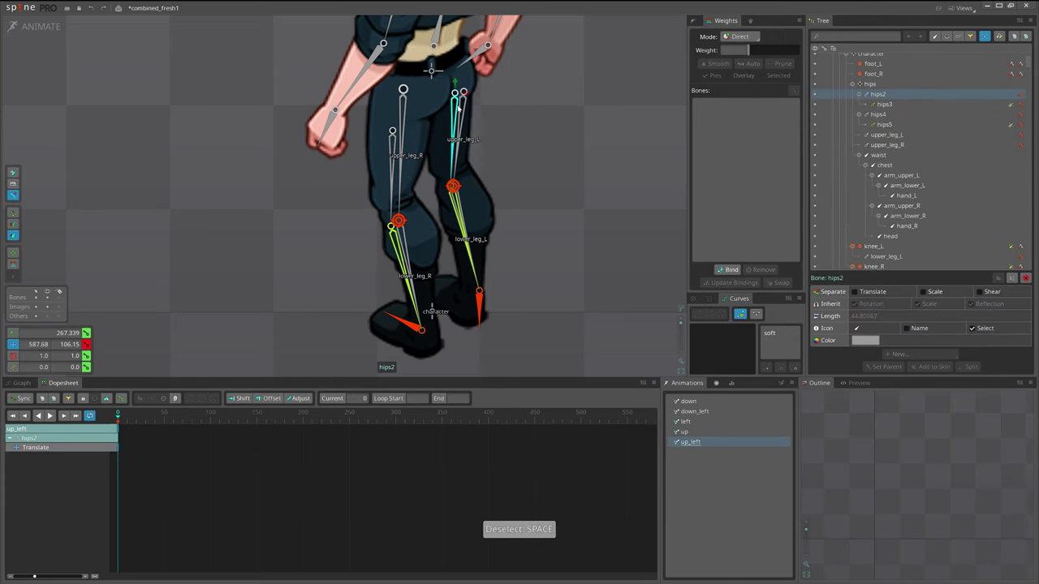
pyautogui.press('c')
pyautogui.click(481, 307)
pyautogui.moveTo(481, 309); pyautogui.dragTo(439, 274)
pyautogui.press('v')
pyautogui.moveTo(588, 320); pyautogui.dragTo(582, 340)
pyautogui.press('c')
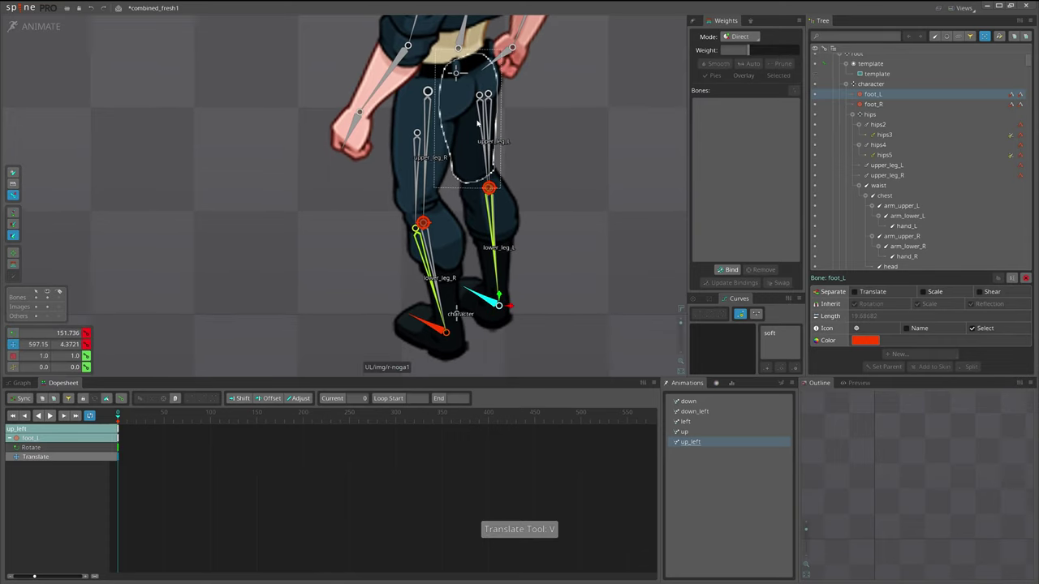
# - Test moving hips2 alone and together with hips4, and undo the moves
pyautogui.press('v')
pyautogui.moveTo(479, 106); pyautogui.dragTo(481, 130)
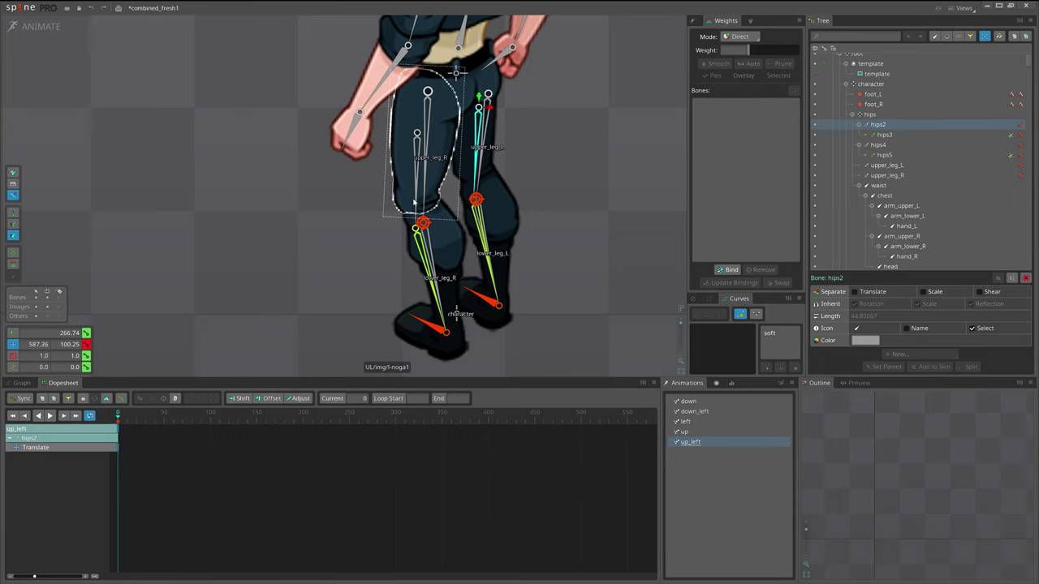
pyautogui.moveTo(582, 235); pyautogui.dragTo(560, 244)
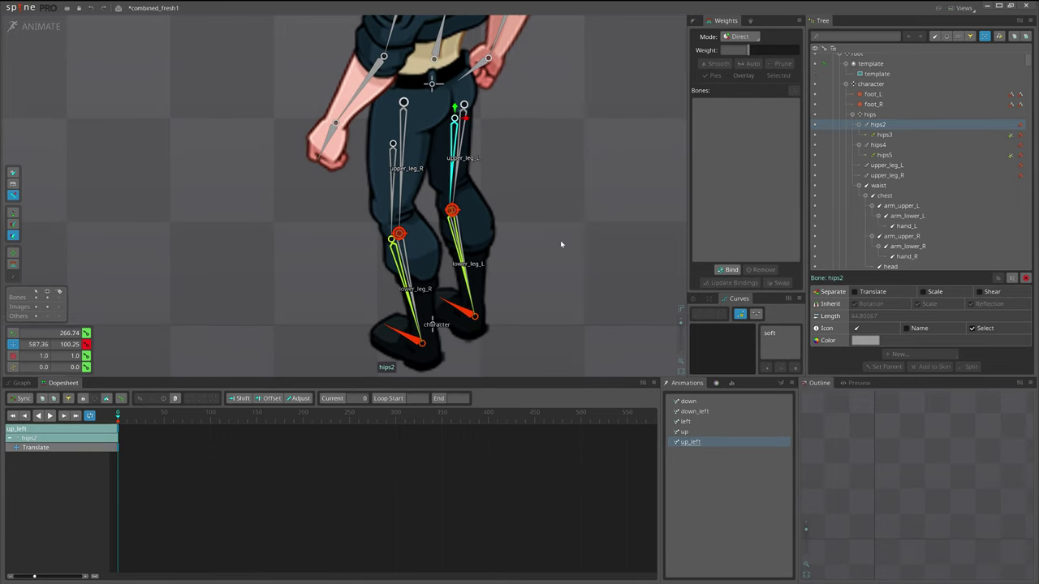
pyautogui.keyDown('ctrl'); pyautogui.click(394, 183); pyautogui.keyUp('ctrl')
pyautogui.scroll(-3, 413, 162)
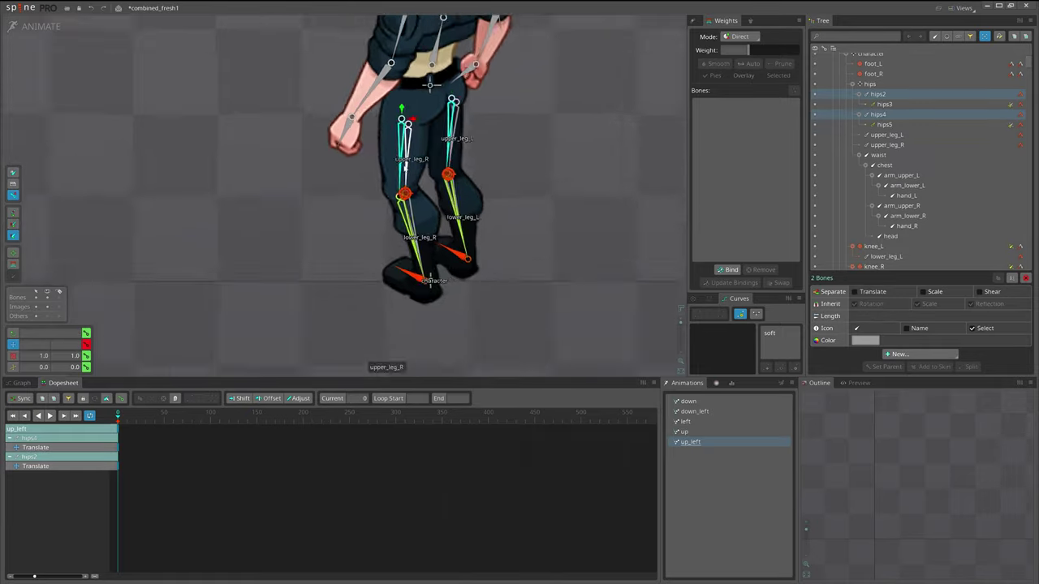
pyautogui.scroll(5, 417, 176)
pyautogui.moveTo(611, 205); pyautogui.dragTo(534, 197)
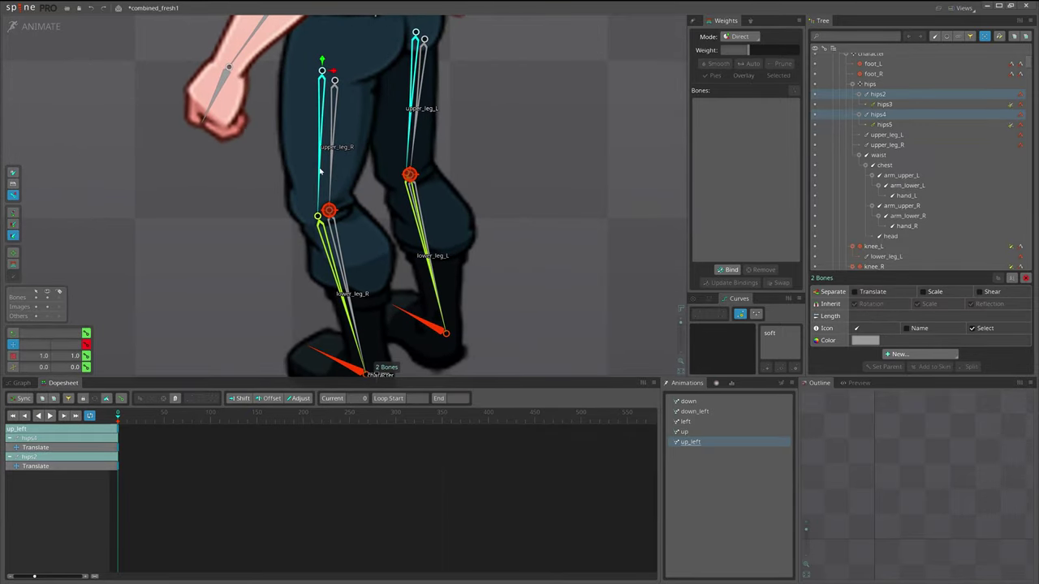
pyautogui.scroll(-3, 400, 191)
pyautogui.hotkey('ctrl', 'z')
pyautogui.hotkey('ctrl', 'z')
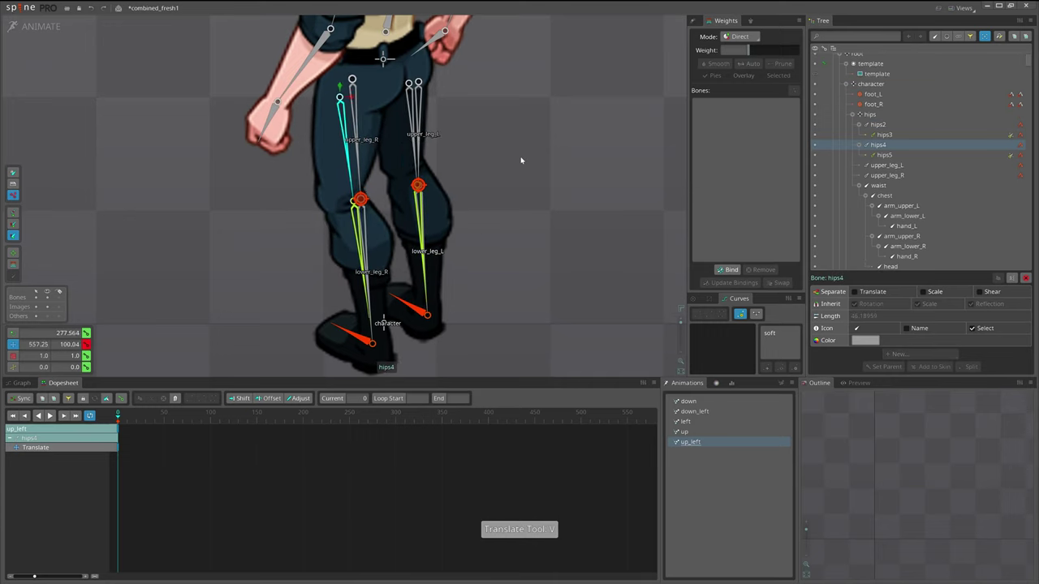
# - Move hips4 up to about 556.54, 106.95 and lengthen it with a scale of about 1.187
pyautogui.moveTo(521, 159); pyautogui.dragTo(519, 146)
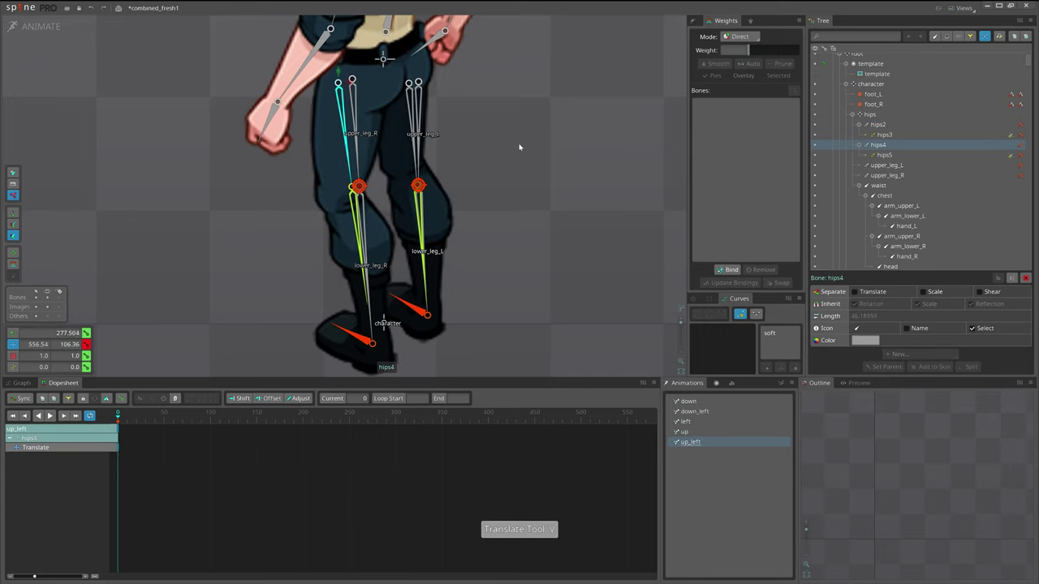
pyautogui.press('x')
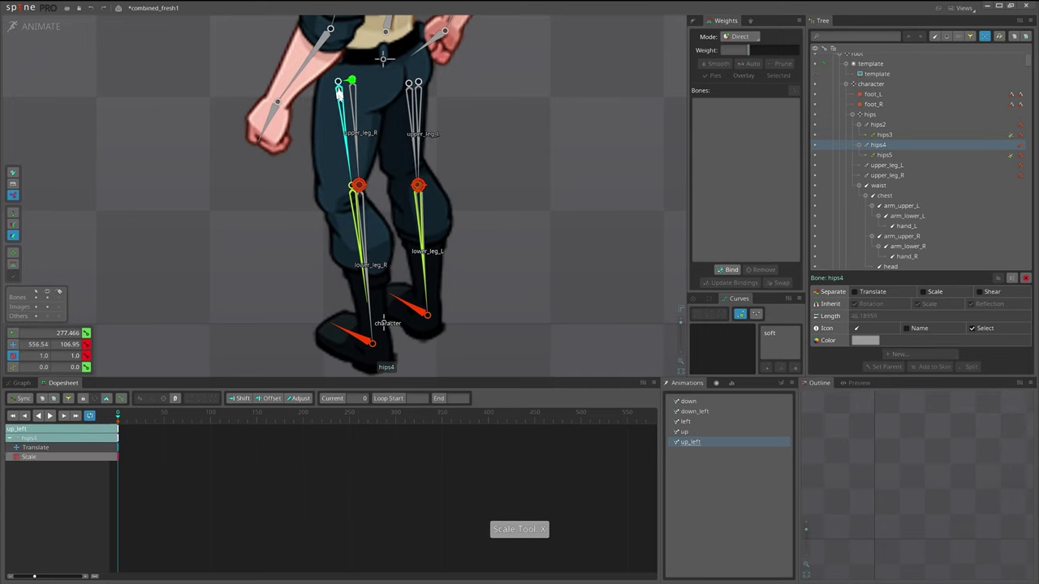
pyautogui.moveTo(339, 94); pyautogui.dragTo(362, 140)
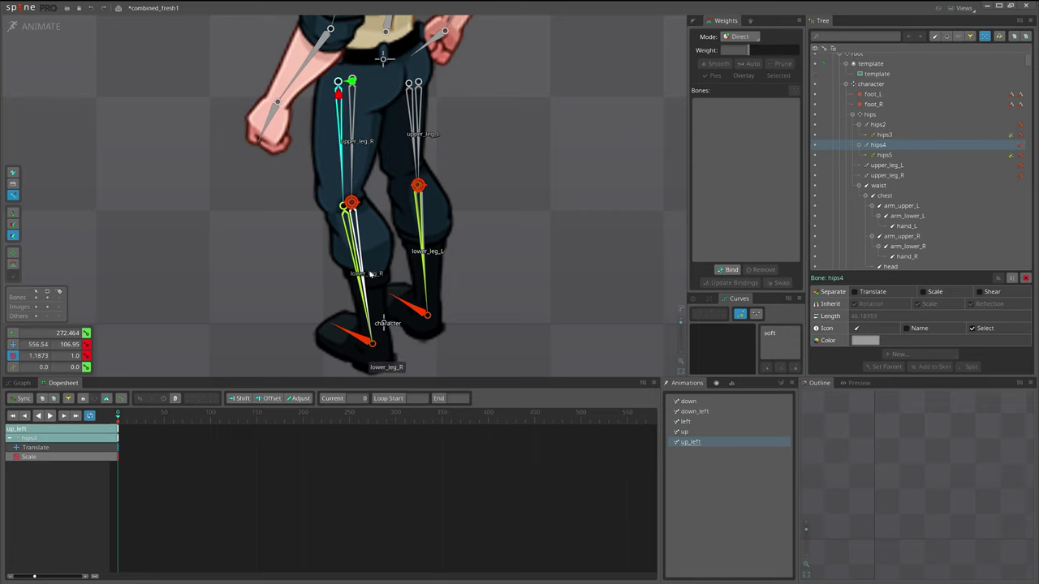
# - Adjust the scale of the hips5 bone and move hips4 to about 558.68, 108.5 beside upper_leg_R
pyautogui.click(349, 222)
pyautogui.moveTo(347, 217); pyautogui.dragTo(348, 228)
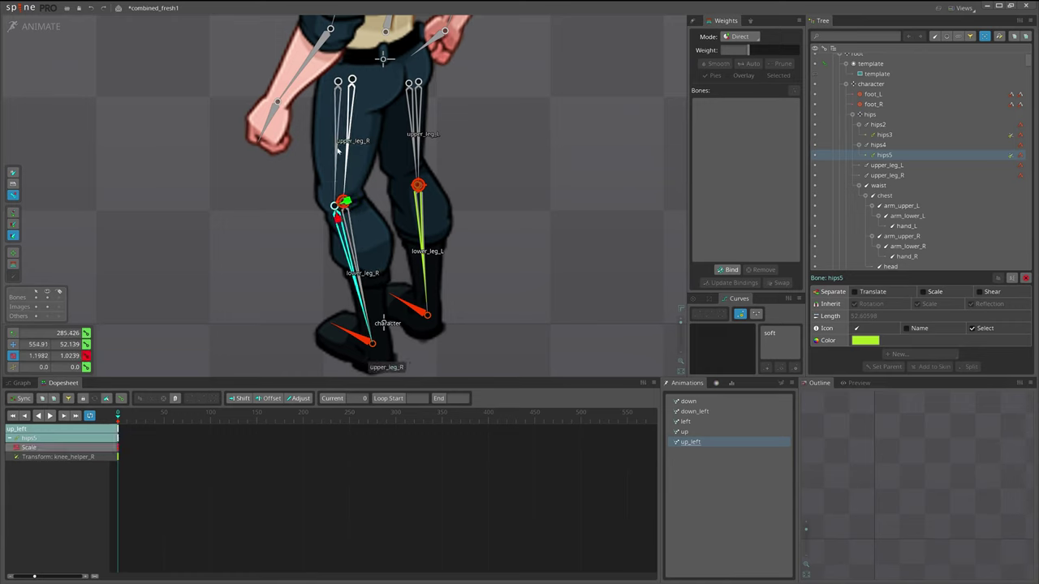
pyautogui.click(337, 152)
pyautogui.press('v')
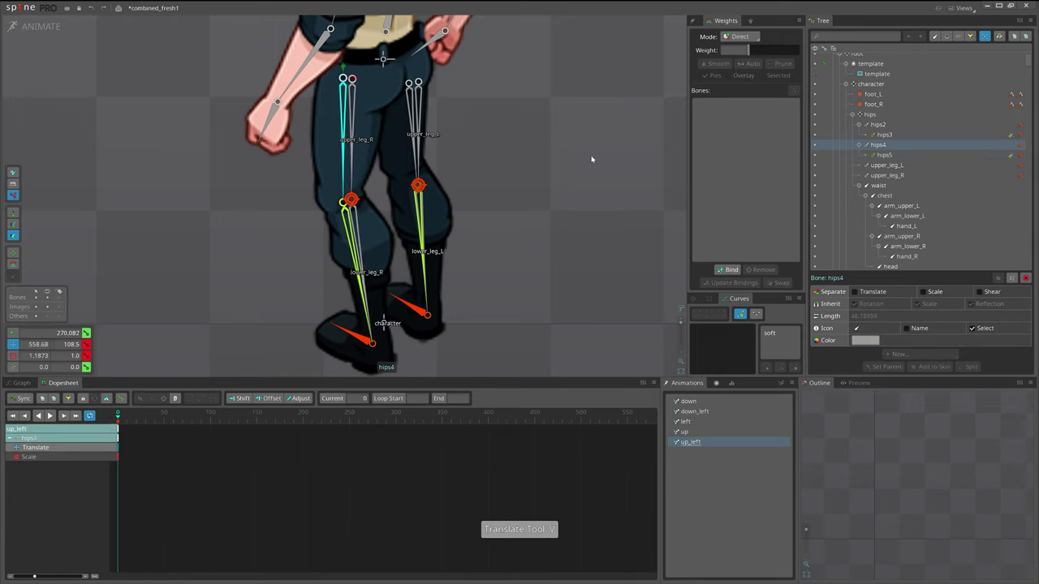
pyautogui.moveTo(591, 159); pyautogui.dragTo(576, 166)
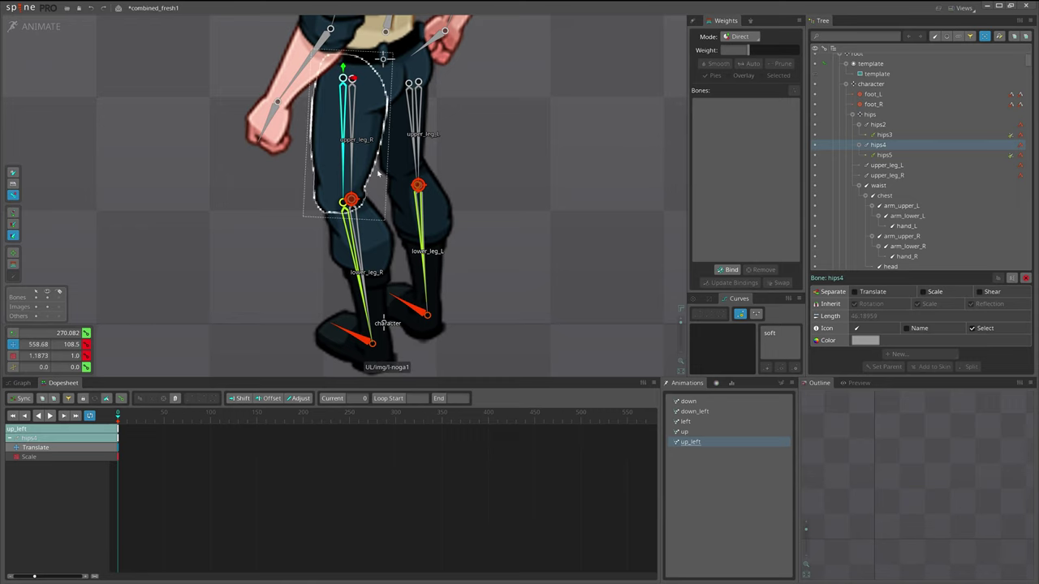
# - Lengthen hips2 with a scale of about 1.065 and try adjusting the scale of hips3
pyautogui.click(417, 159)
pyautogui.press('x')
pyautogui.moveTo(409, 95); pyautogui.dragTo(415, 113)
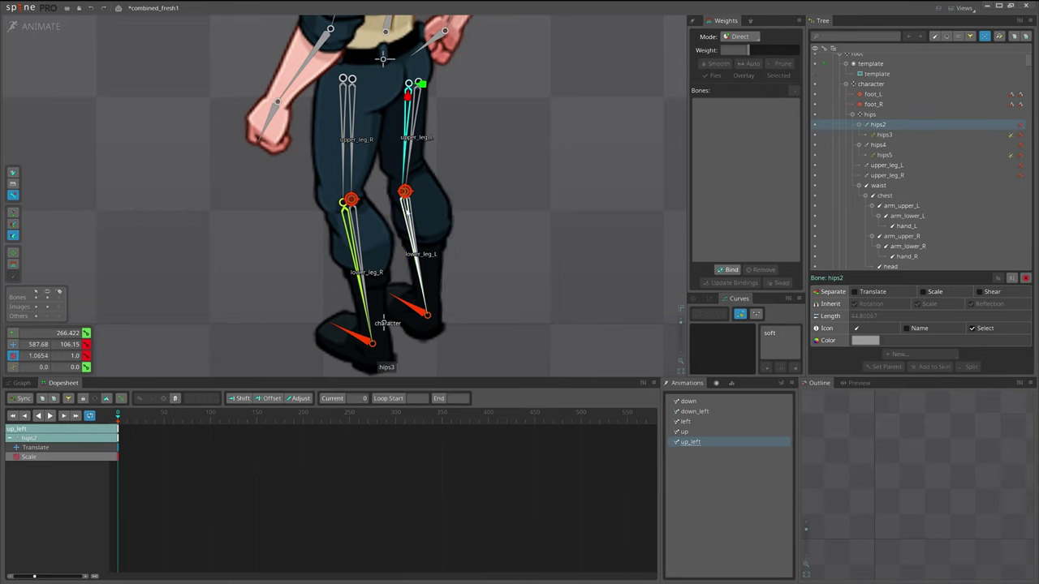
pyautogui.click(405, 211)
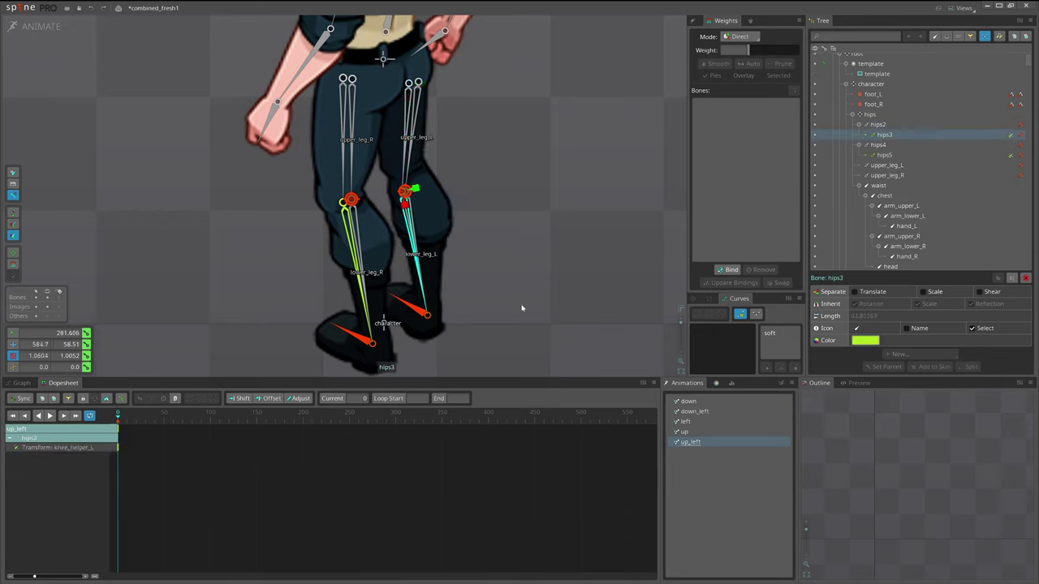
pyautogui.moveTo(404, 203); pyautogui.dragTo(406, 208)
# - Move the hips2 bone up toward the belt to about 583.51, 111.98
pyautogui.click(405, 165)
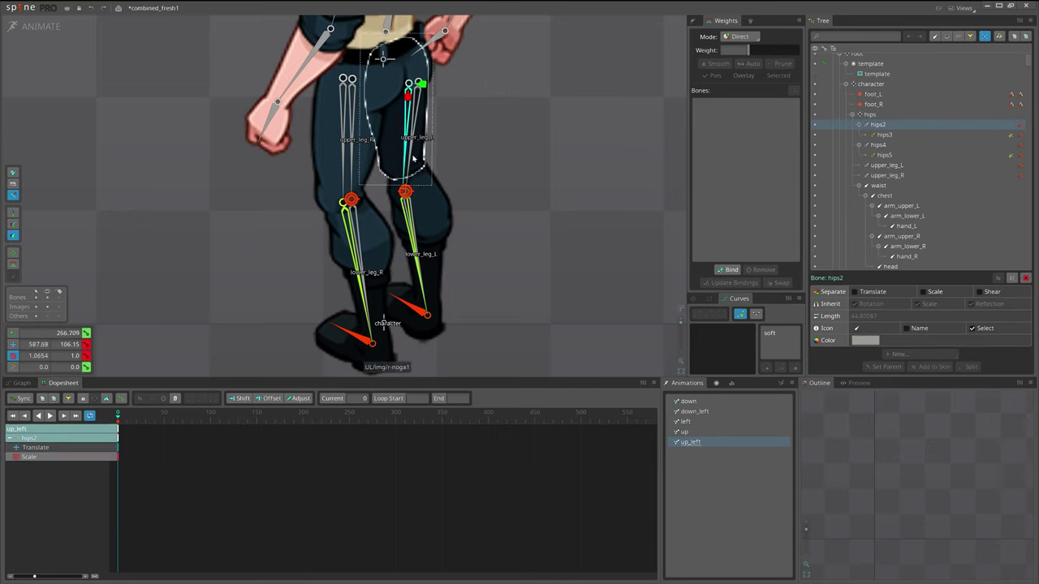
pyautogui.press('v')
pyautogui.moveTo(520, 130); pyautogui.dragTo(511, 127)
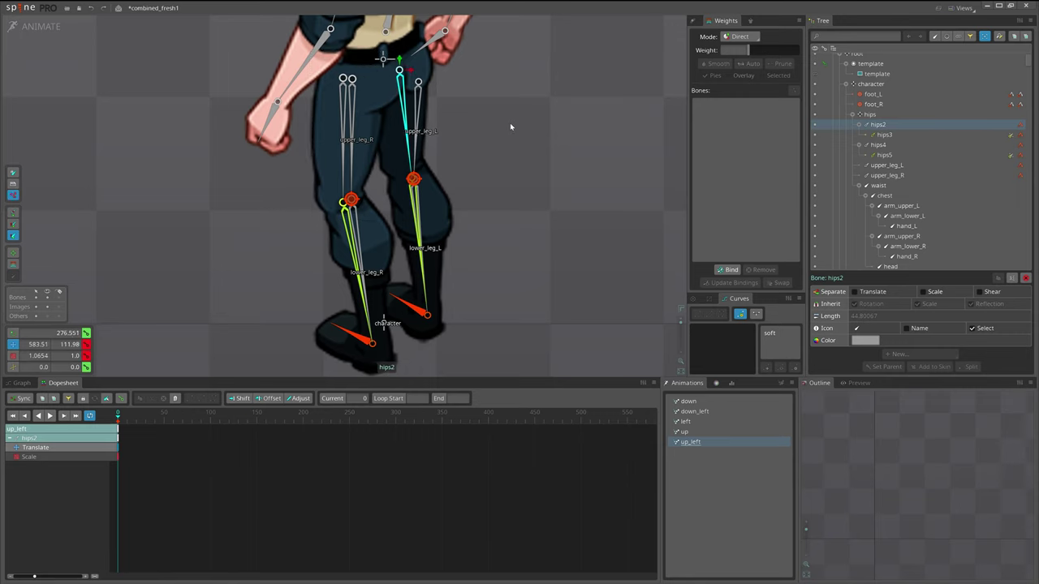
# - Lengthen the hips3 bone along the lower leg with a scale of about 1.18
pyautogui.click(413, 209)
pyautogui.press('x')
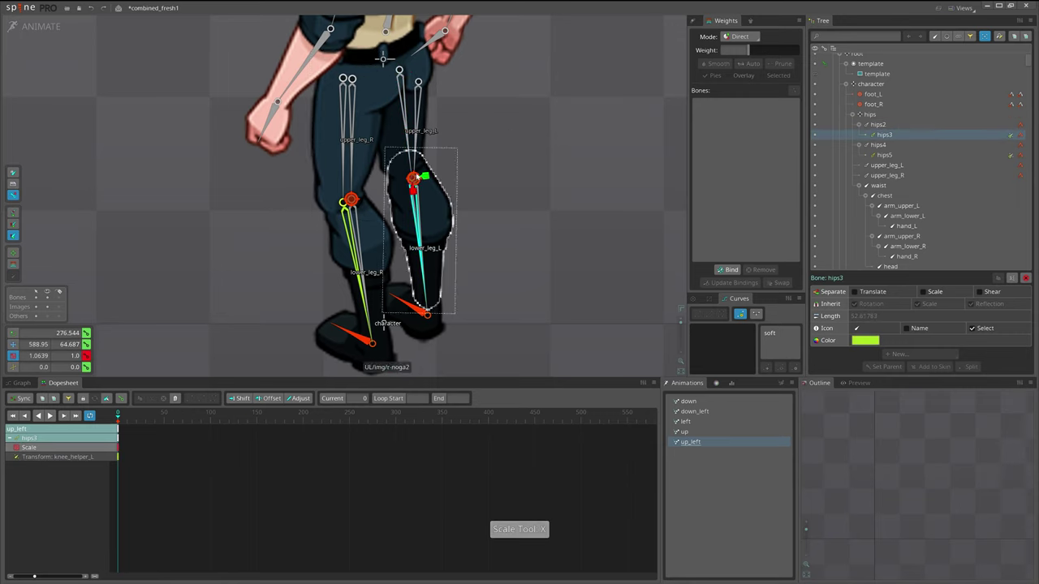
pyautogui.moveTo(414, 210); pyautogui.dragTo(421, 219)
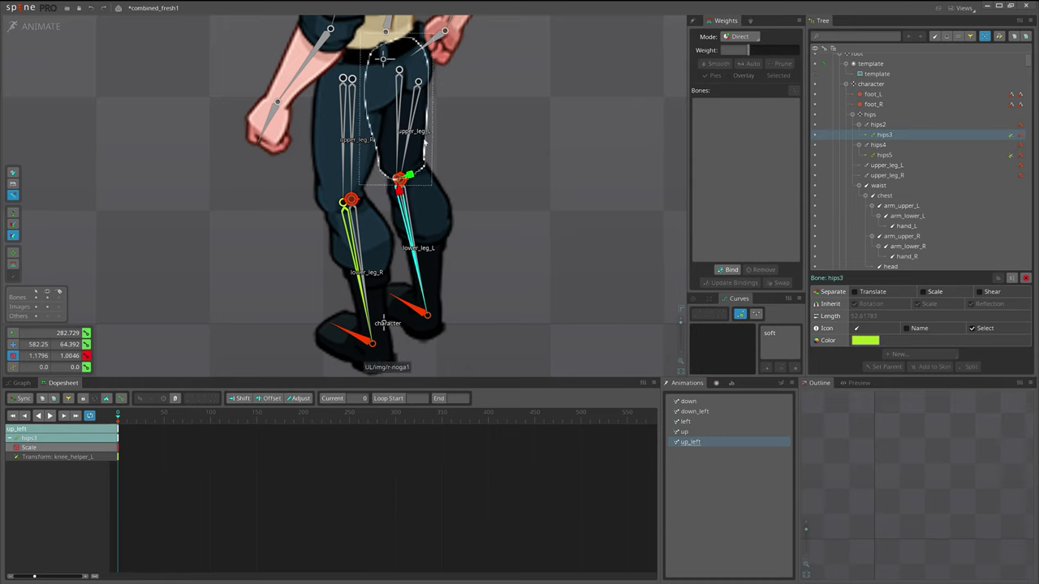
# - Move the upper_leg_L bone up toward the belt to about 587.65, 113.16
pyautogui.click(420, 106)
pyautogui.press('v')
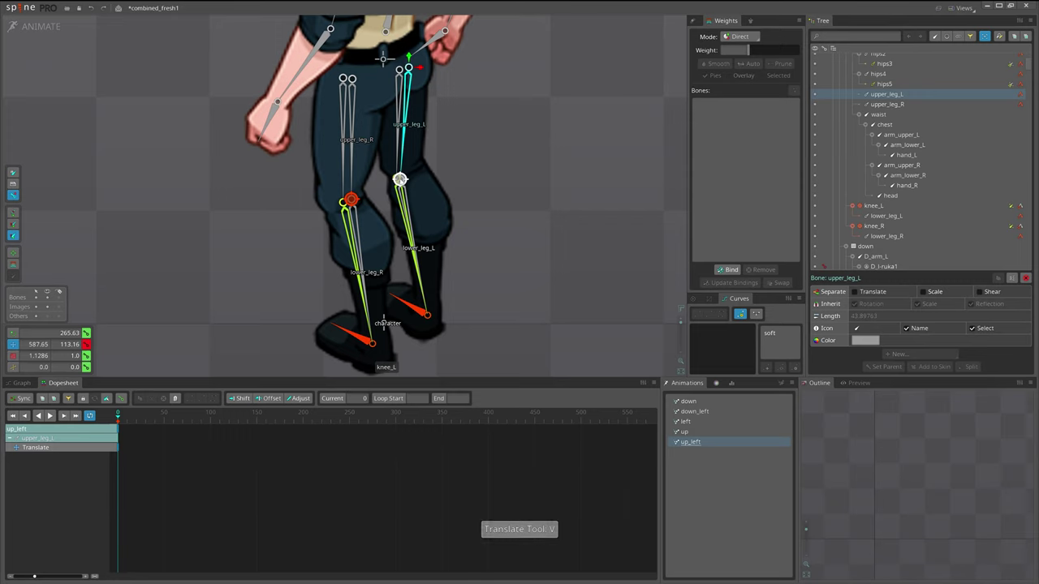
pyautogui.click(400, 180)
# - Move hips2 beside upper_leg_L to about 584.7, 112.82 and lengthen it with a scale of about 1.087
pyautogui.click(399, 142)
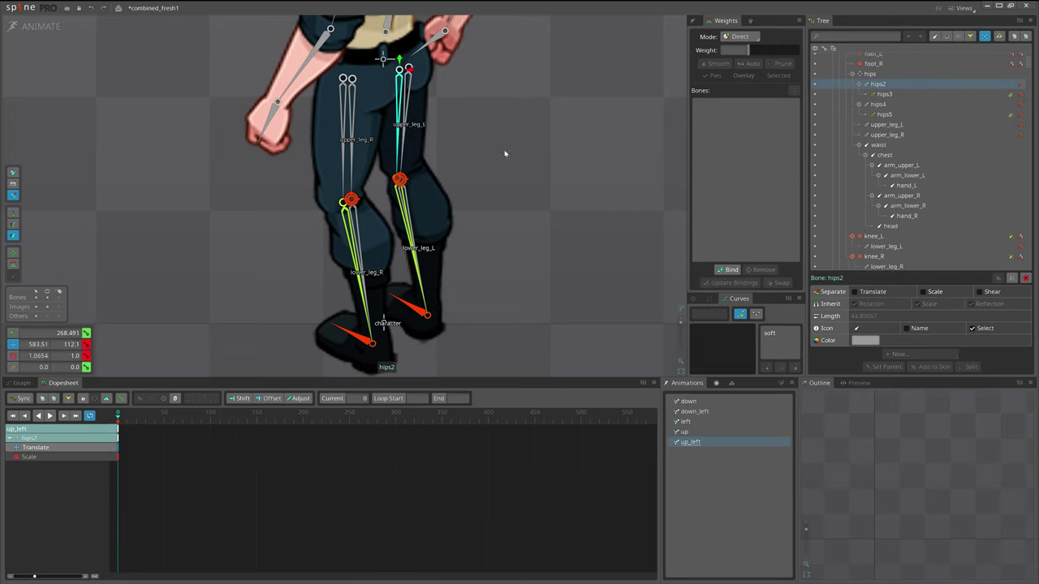
pyautogui.moveTo(547, 151); pyautogui.dragTo(552, 149)
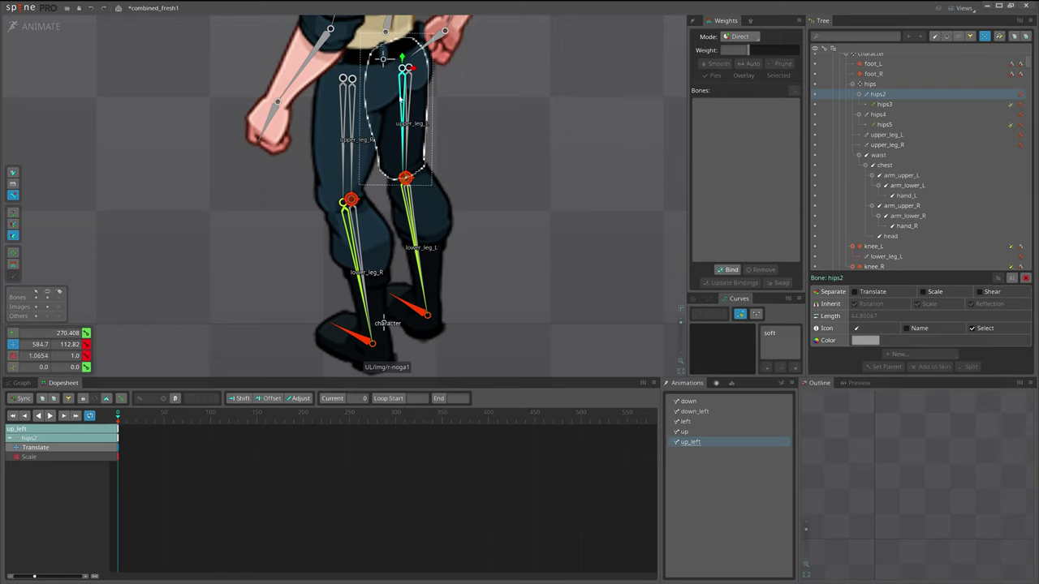
pyautogui.press('x')
pyautogui.moveTo(400, 96); pyautogui.dragTo(402, 91)
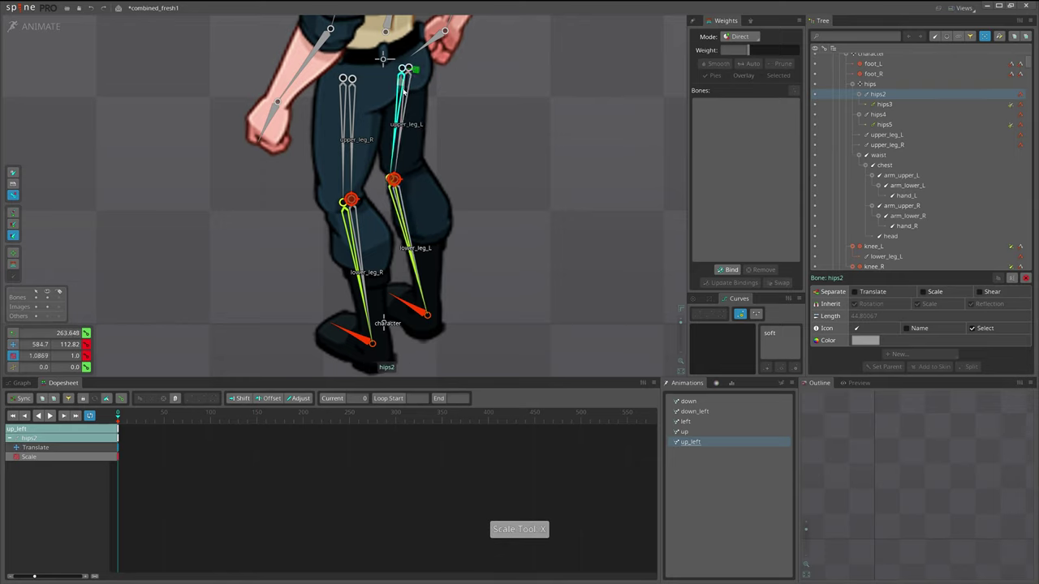
# - Move the hips2 bone's origin to about 584.6, 115, level with the top of the upper_leg_L bone
pyautogui.press('v')
pyautogui.moveTo(510, 108); pyautogui.dragTo(512, 103)
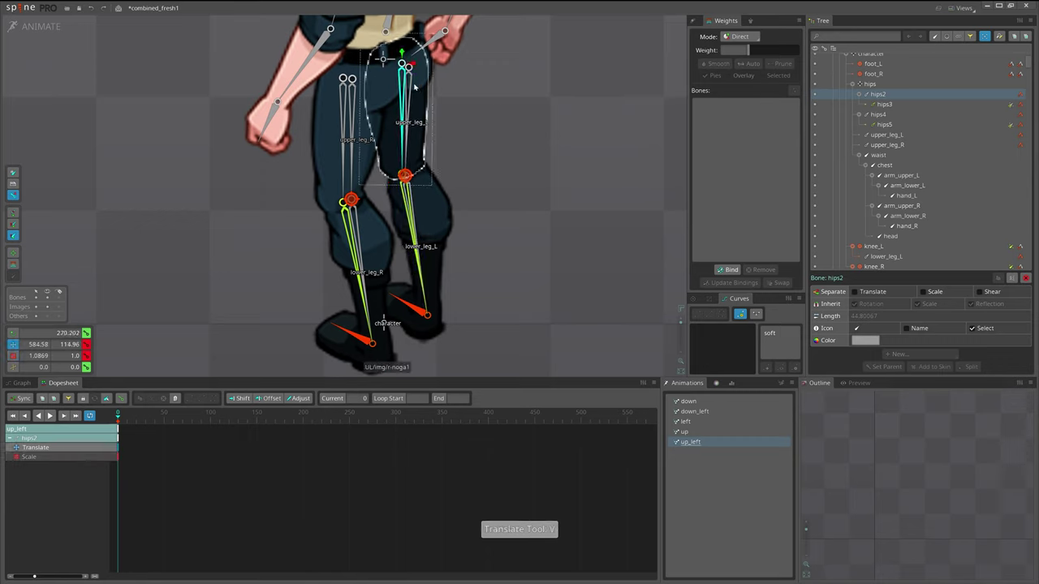
pyautogui.click(405, 78)
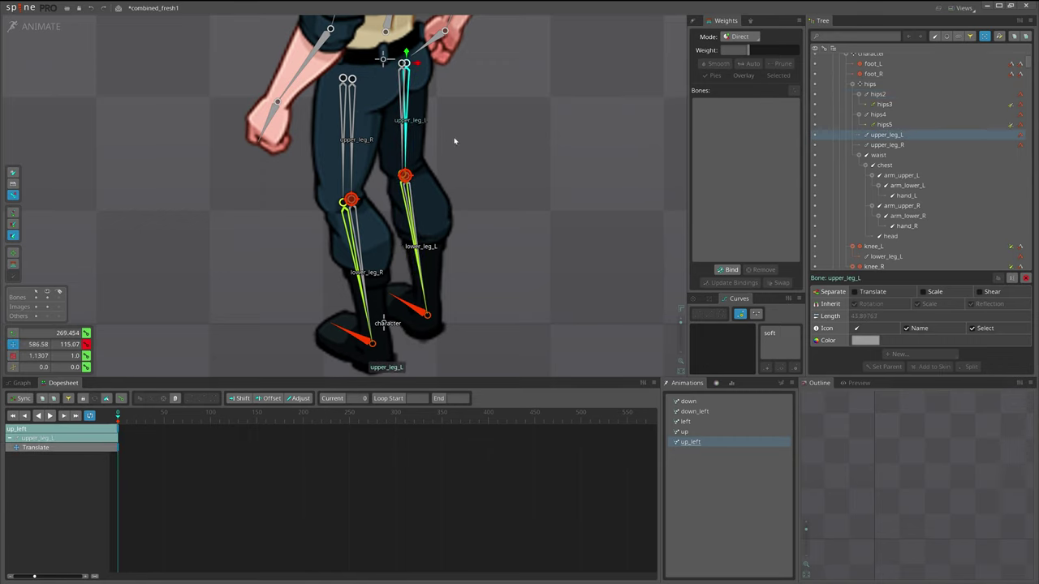
# - Update the bone bindings of the UL/img/r-noga1 and UL/img/r-noga2 leg meshes
pyautogui.click(412, 185)
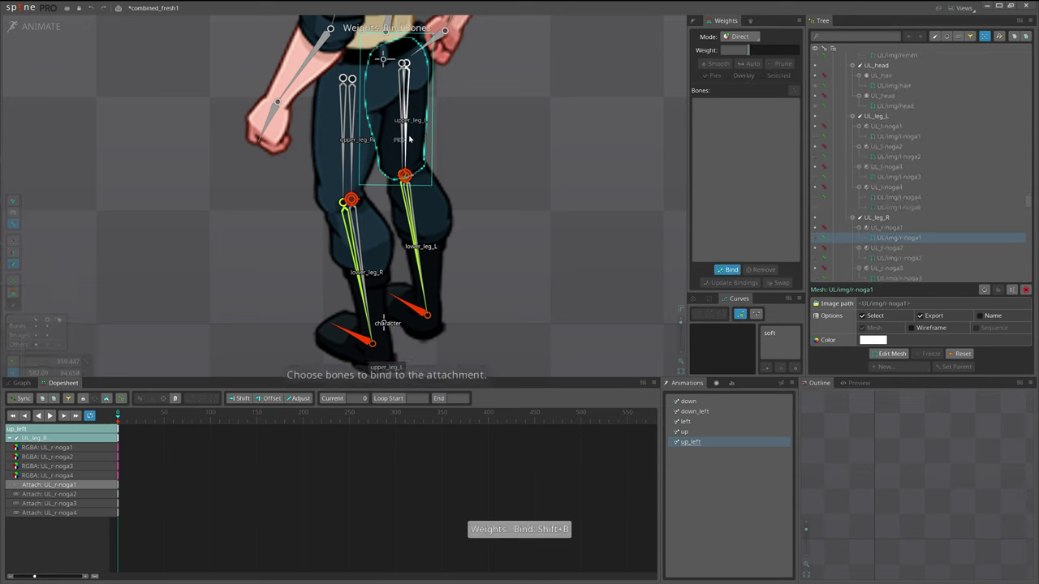
pyautogui.hotkey('ctrl', 'b')
pyautogui.click(417, 240)
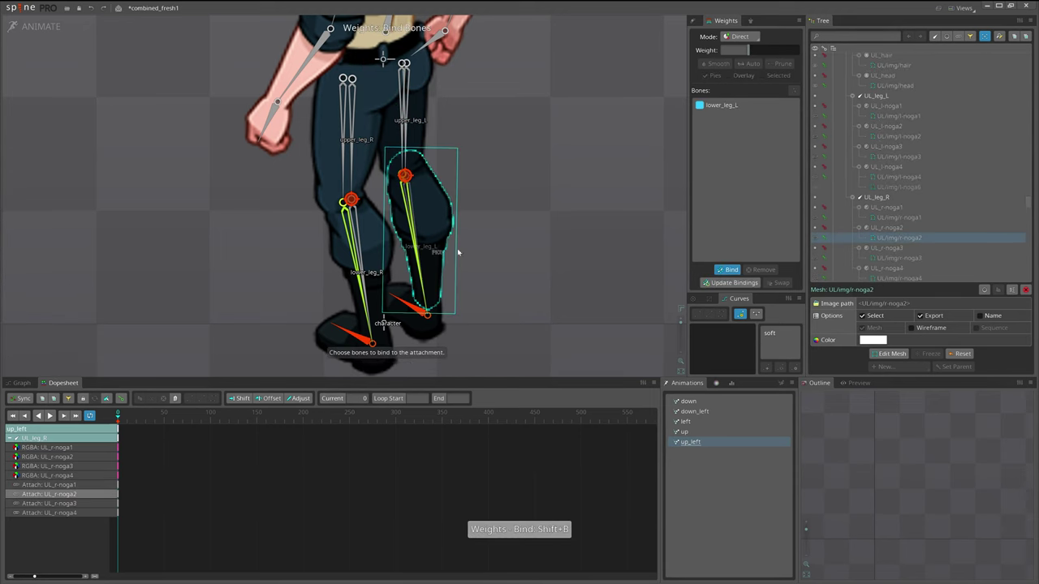
pyautogui.moveTo(379, 272); pyautogui.dragTo(418, 246)
pyautogui.press('space')
# - Update the binding of the UL/img/l-noga2 mesh to the lower_leg_R bone
pyautogui.click(414, 225)
pyautogui.hotkey('ctrl', 'b')
pyautogui.click(398, 229)
pyautogui.press('space')
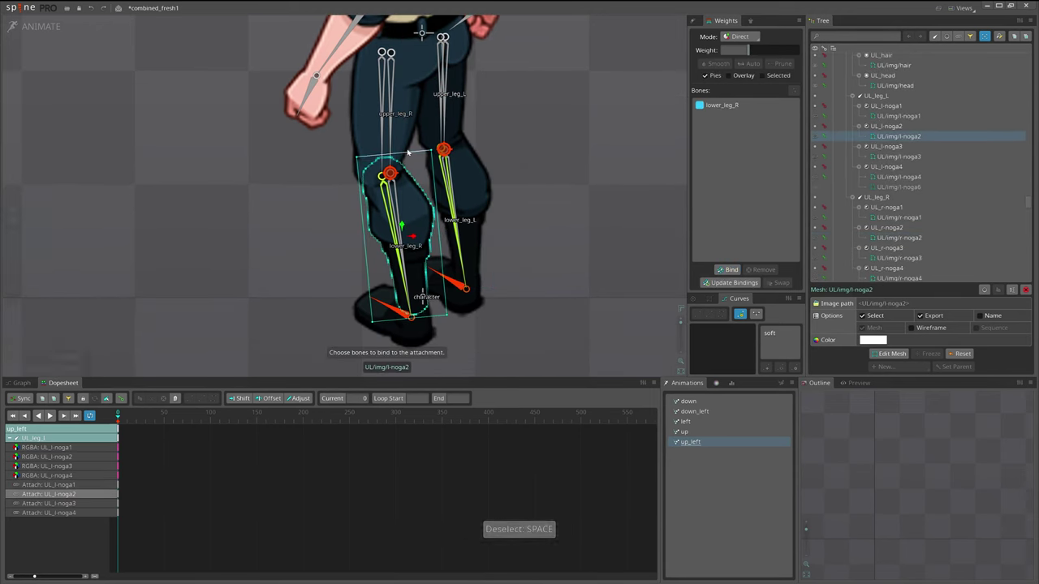
# - Update the bindings of the foot meshes UL/img/r-noga3 and UL/img/r-noga4 and save the project
pyautogui.moveTo(405, 125); pyautogui.dragTo(404, 170)
pyautogui.click(406, 177)
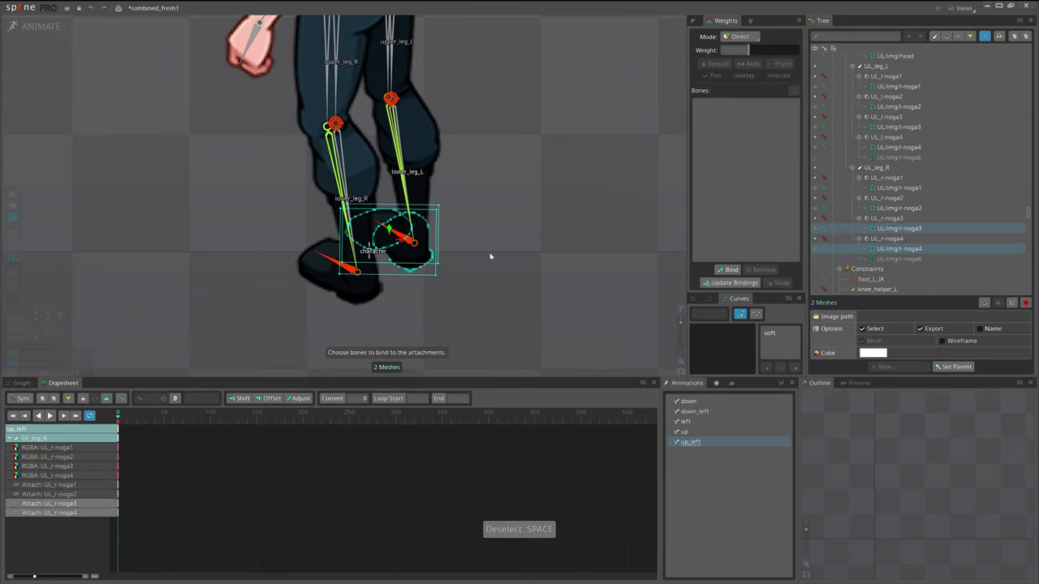
pyautogui.scroll(-4, 489, 255)
pyautogui.moveTo(489, 255); pyautogui.dragTo(427, 246)
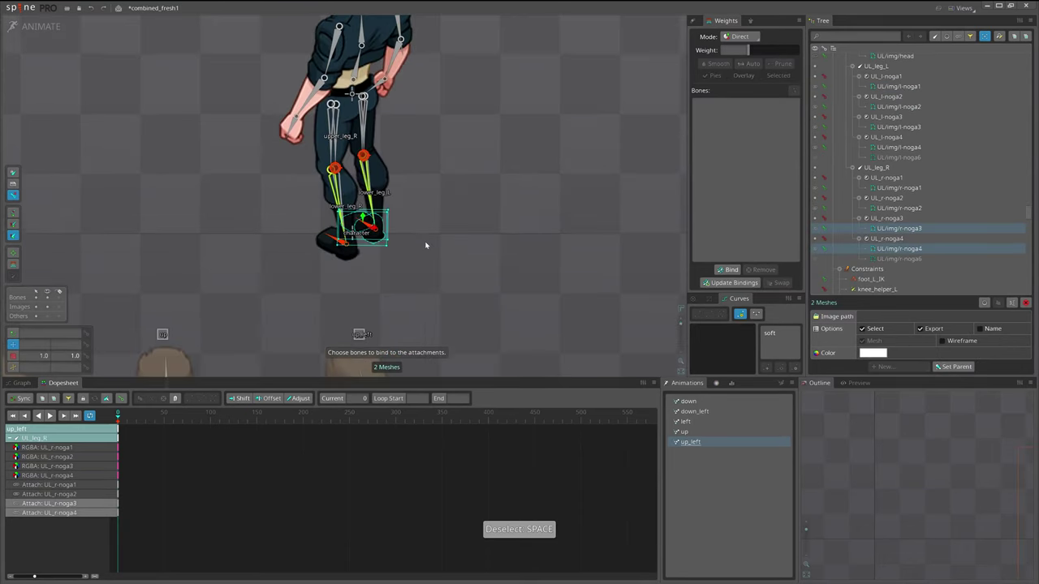
pyautogui.press('v')
pyautogui.scroll(3, 389, 204)
pyautogui.press('space')
pyautogui.hotkey('ctrl', 's')
pyautogui.scroll(4, 354, 166)
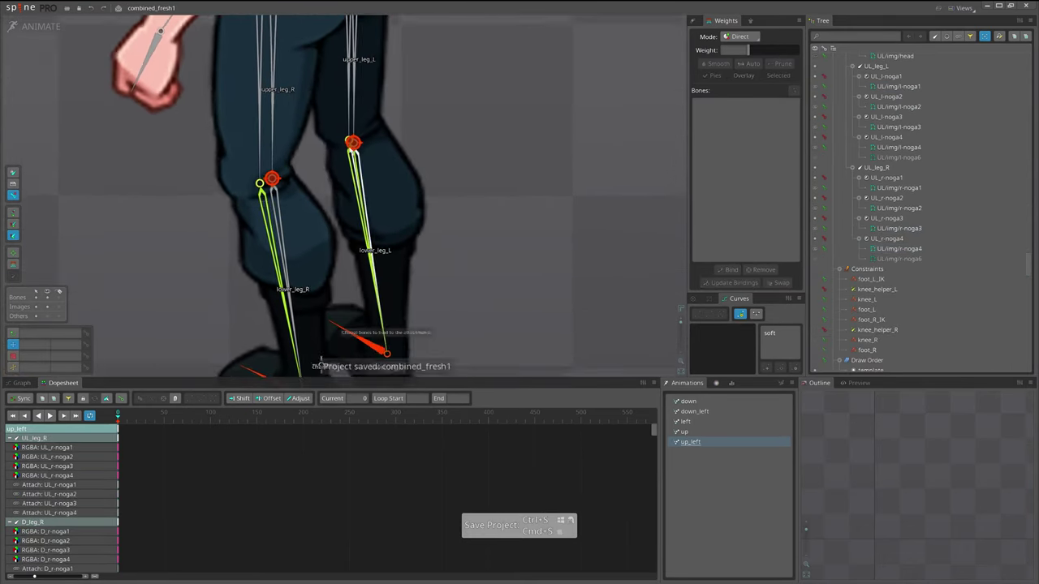
# - Test the leg bend by lowering the hips bone twice, undoing each move and saving the project
pyautogui.scroll(-1, 351, 174)
pyautogui.scroll(-3, 352, 174)
pyautogui.moveTo(428, 162); pyautogui.dragTo(485, 273)
pyautogui.click(367, 128)
pyautogui.press('v')
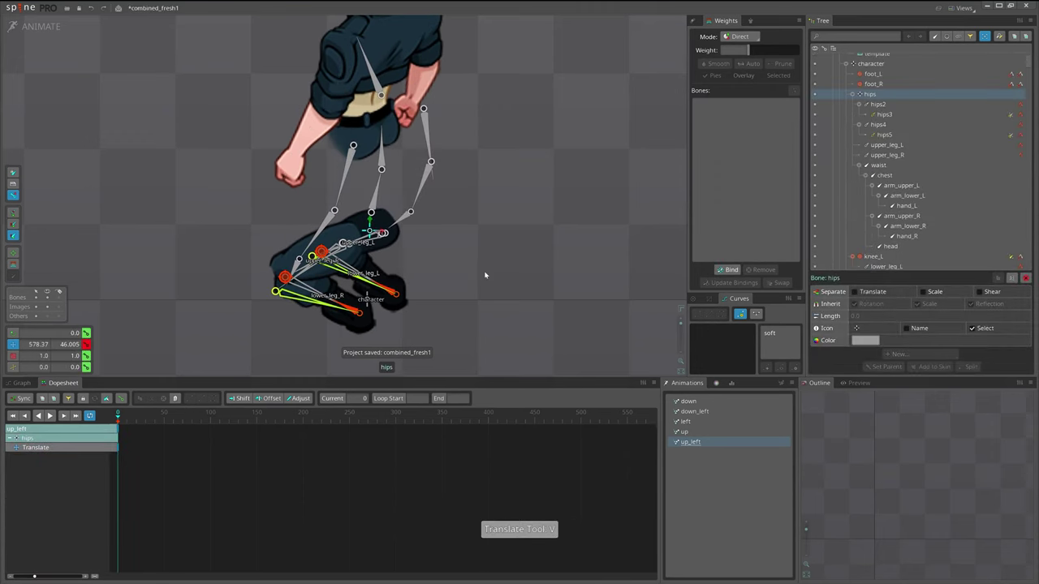
pyautogui.hotkey('ctrl', 'z')
pyautogui.hotkey('ctrl', 's')
pyautogui.moveTo(477, 231); pyautogui.dragTo(493, 289)
pyautogui.hotkey('ctrl', 'z')
pyautogui.hotkey('ctrl', 's')
# - Open the knee_helper_R transform constraint of the hips5 bone and check its mix settings
pyautogui.scroll(3, 445, 227)
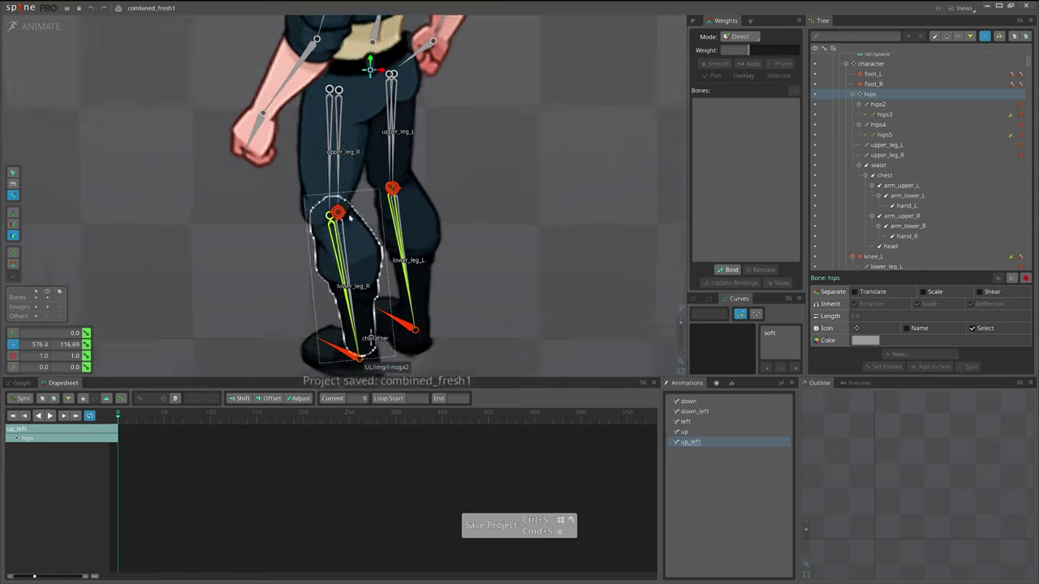
pyautogui.click(336, 213)
pyautogui.click(1011, 229)
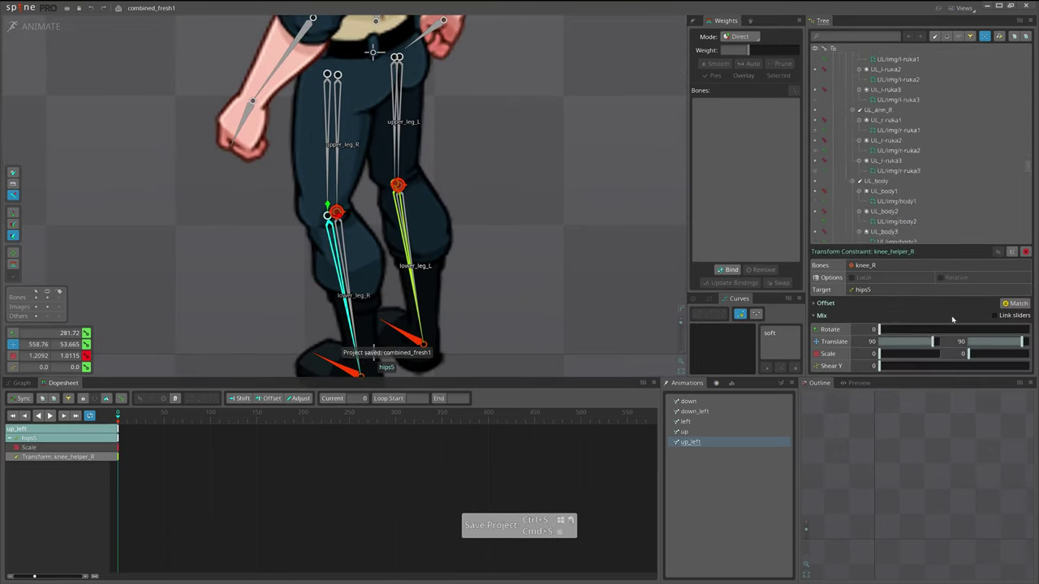
pyautogui.scroll(-3, 357, 162)
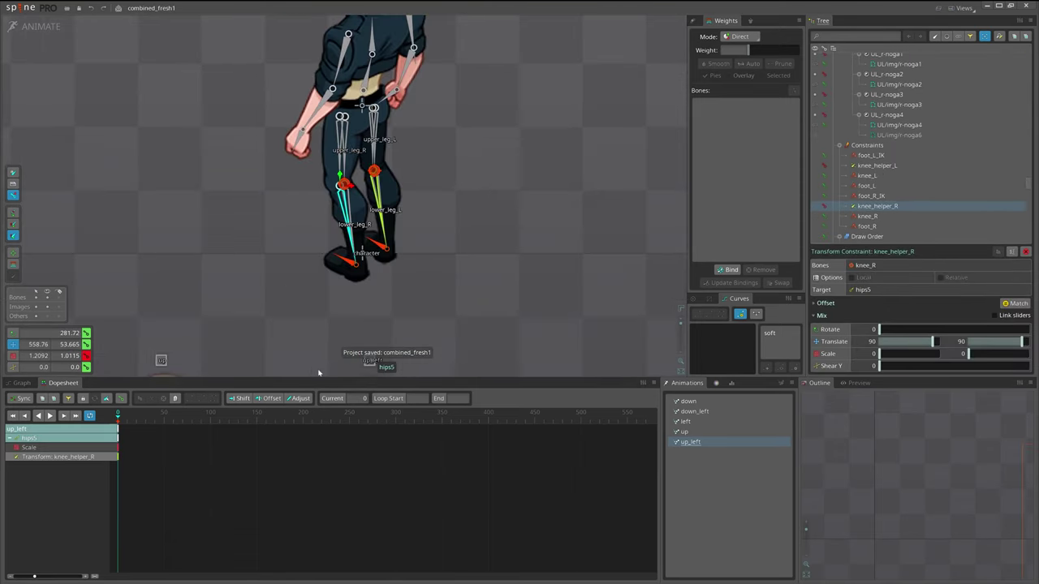
# - Lower the hips bone to bend the knees and examine the knee_helper_L transform constraint of hips3
pyautogui.click(362, 106)
pyautogui.hotkey('ctrl', 'c')
pyautogui.press('v')
pyautogui.moveTo(501, 169); pyautogui.dragTo(508, 249)
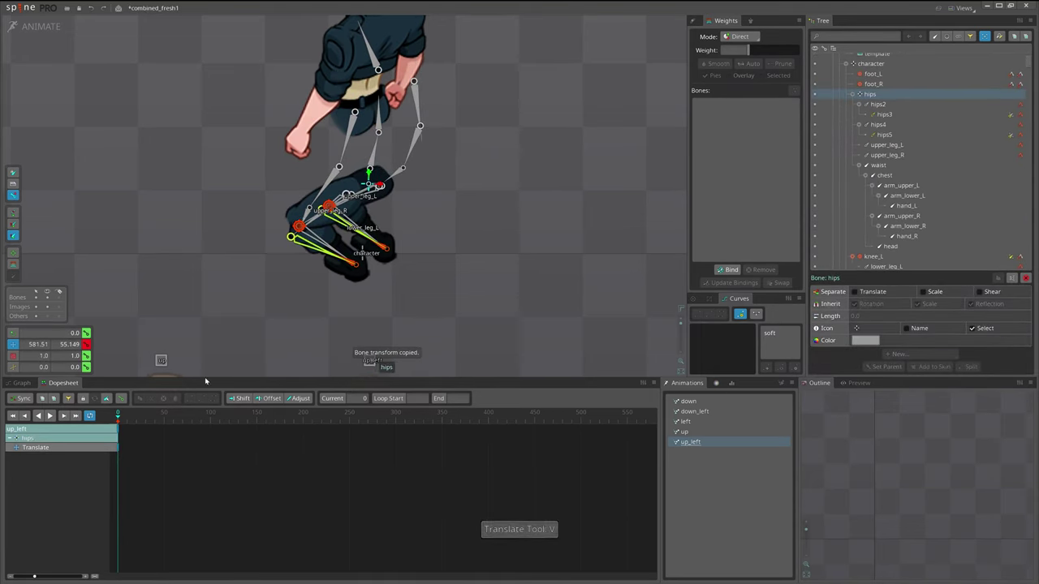
pyautogui.click(1020, 114)
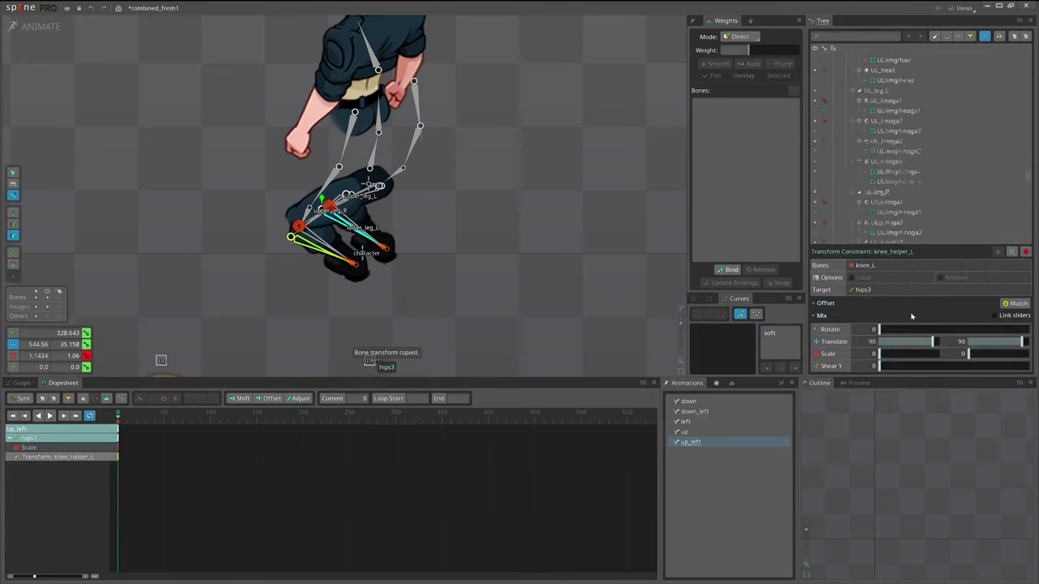
pyautogui.click(369, 362)
pyautogui.press('Return')
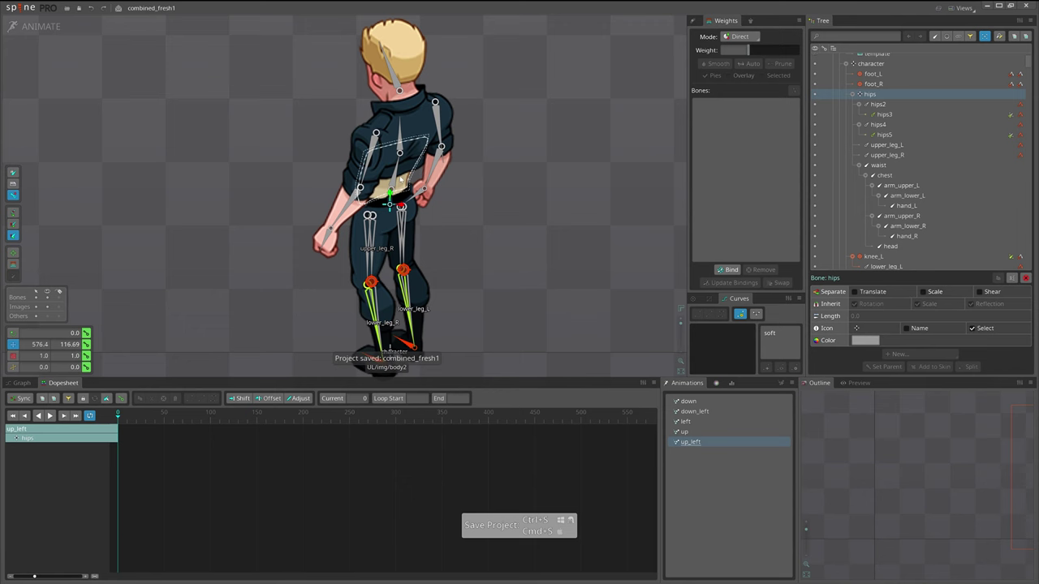
# - Update the UL/img/body2 mesh's binding to the hips, waist and chest bones
pyautogui.click(391, 206)
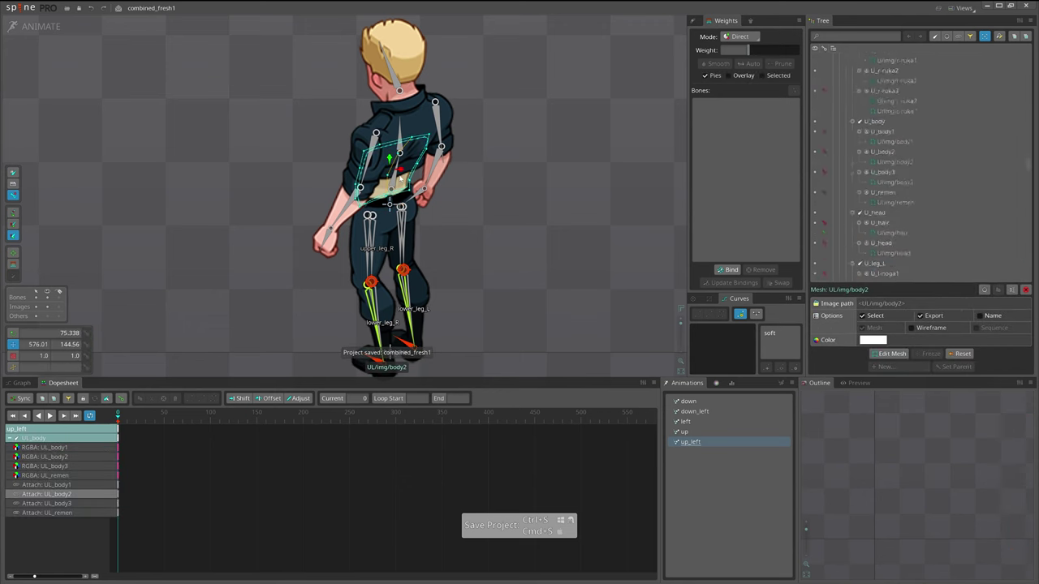
pyautogui.hotkey('shift', 'b')
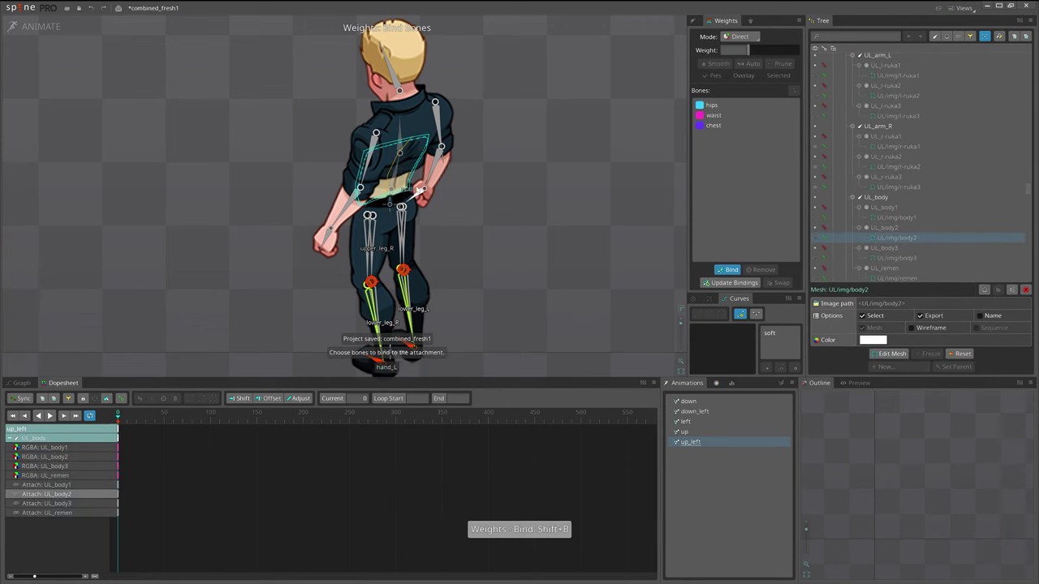
pyautogui.scroll(3, 421, 189)
pyautogui.press('space')
# - Update the bone bindings of the UL/img/body1 torso mesh and save the project
pyautogui.click(439, 117)
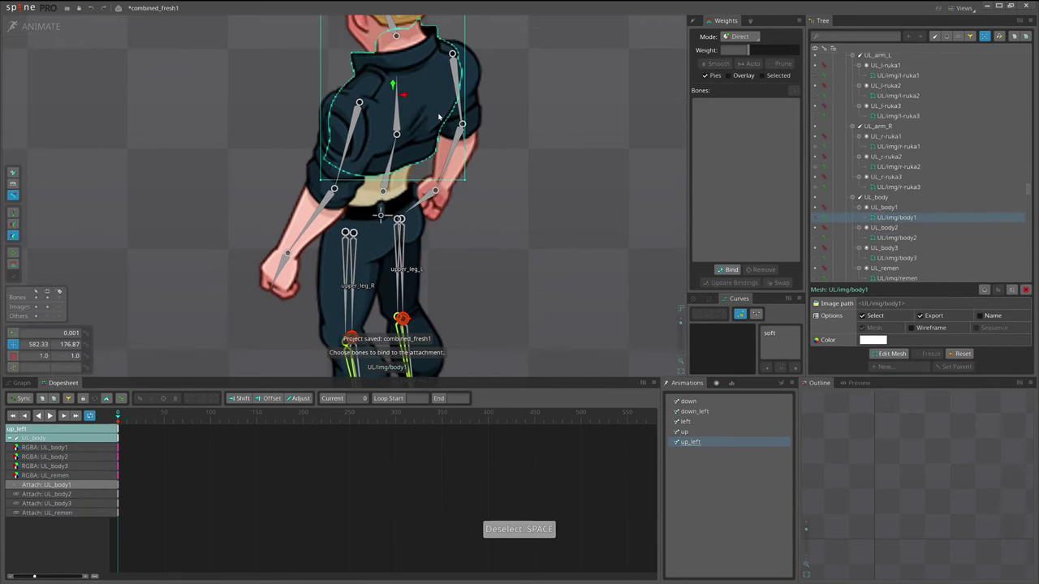
pyautogui.hotkey('shift', 'b')
pyautogui.click(395, 125)
pyautogui.press('space')
pyautogui.moveTo(452, 67); pyautogui.dragTo(426, 227)
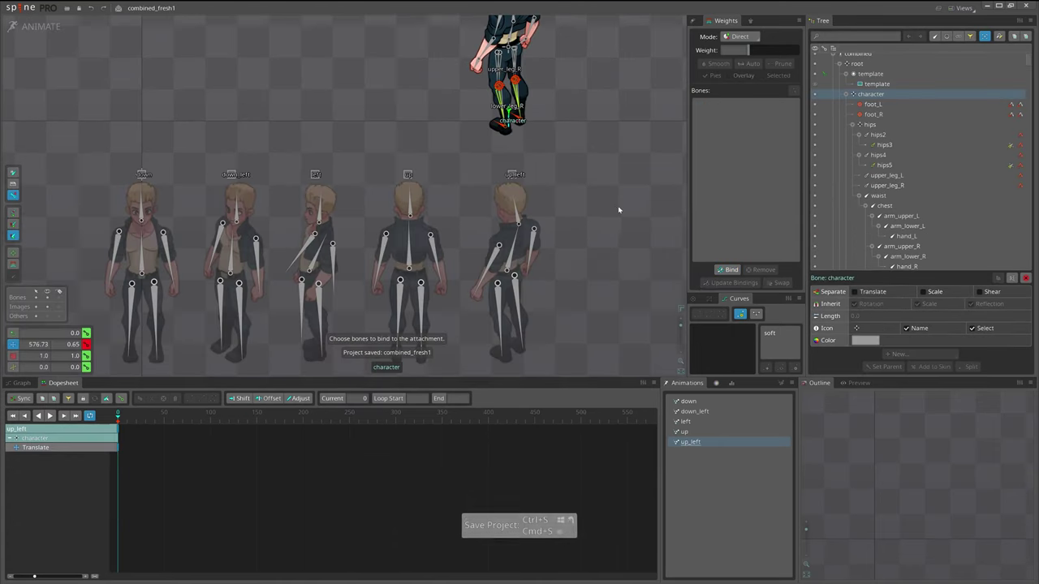
pyautogui.hotkey('ctrl', 's')
pyautogui.hotkey('ctrl', 's')
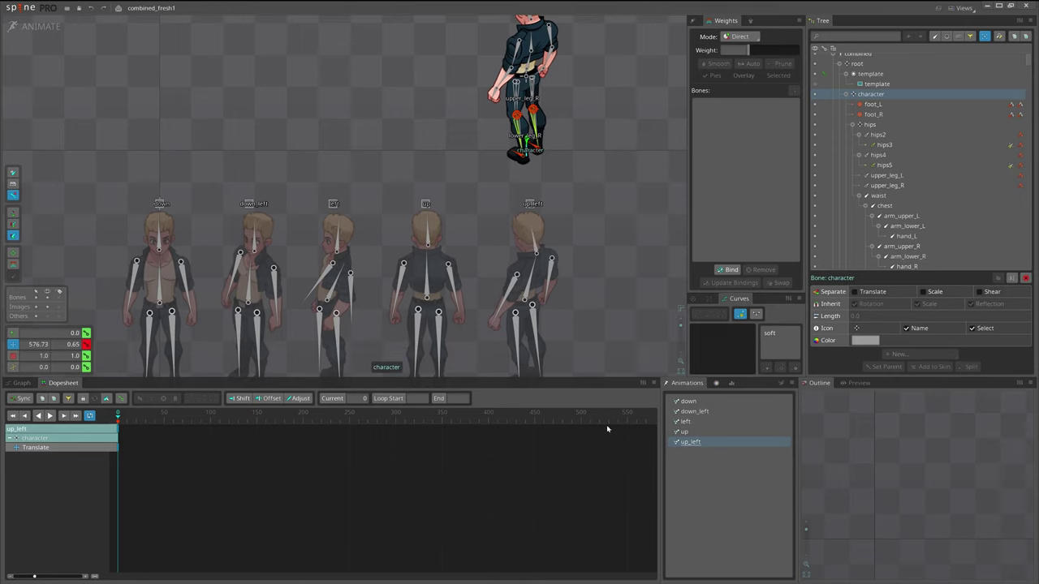
# - Compare the hips4 bone's keyed timelines in the up_left, up, left and down_left animations, and save the project
pyautogui.moveTo(602, 146); pyautogui.dragTo(598, 214)
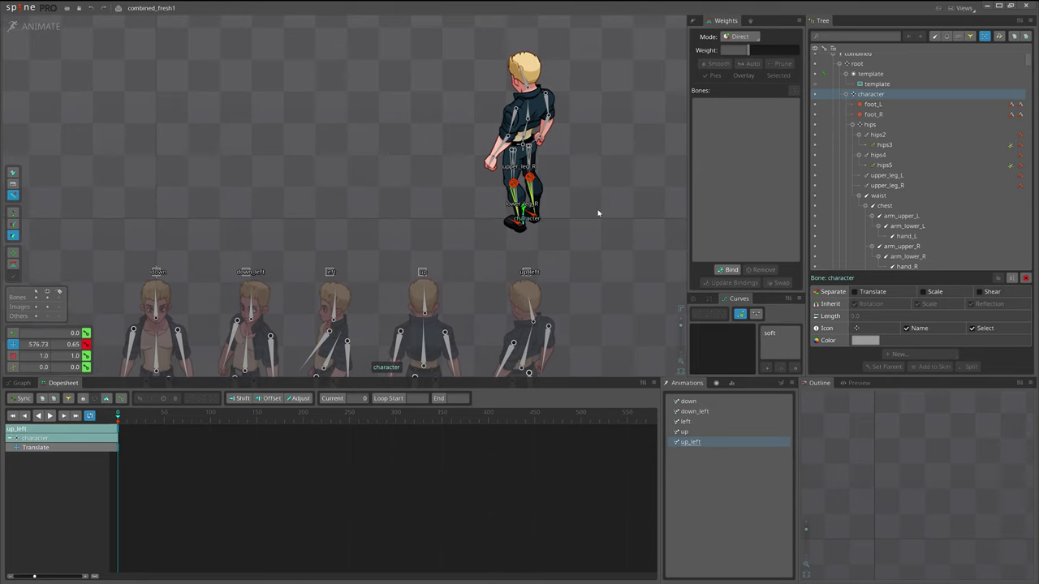
pyautogui.scroll(5, 546, 187)
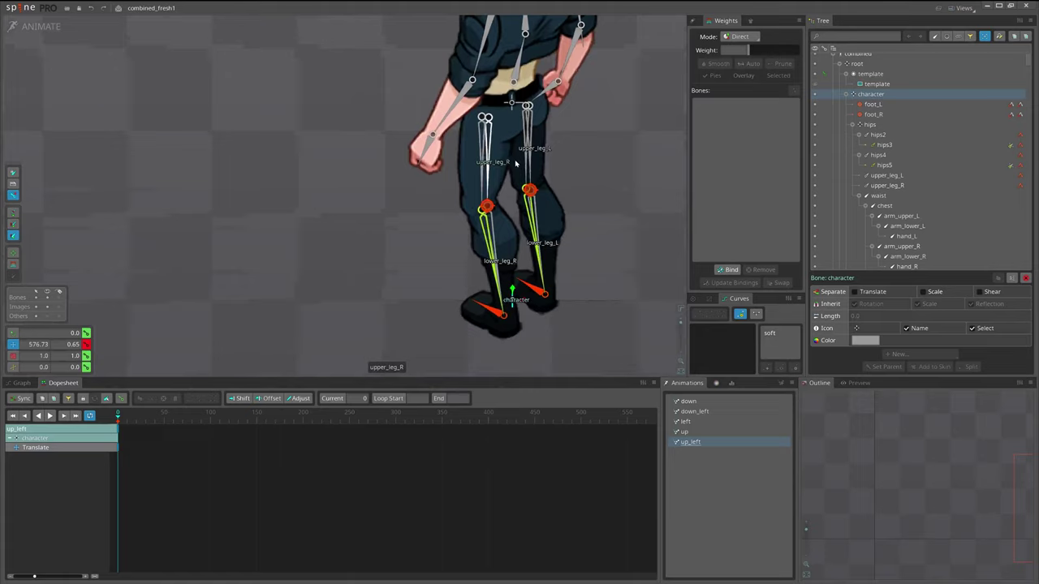
pyautogui.click(471, 187)
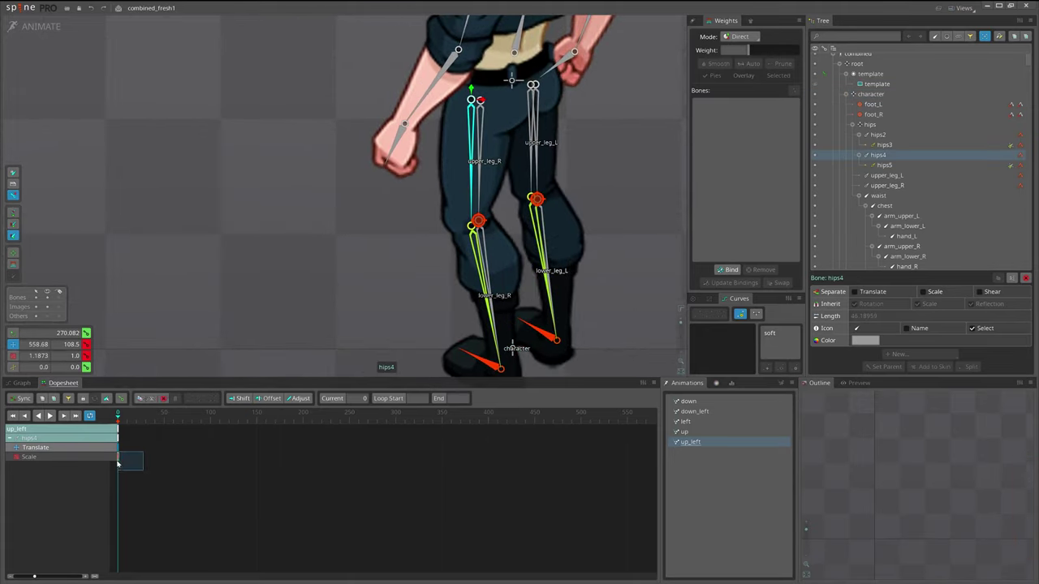
pyautogui.click(700, 430)
pyautogui.click(695, 422)
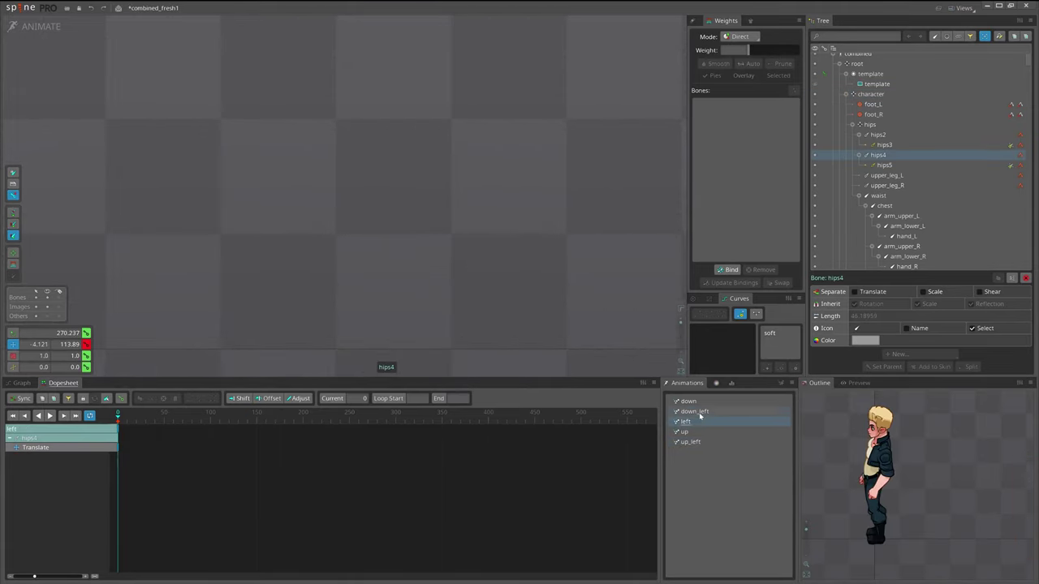
pyautogui.click(695, 411)
pyautogui.hotkey('ctrl', 's')
# - Select the hips2, hips3, hips4 and hips5 bones and key their scale at frame 0 of the down animation
pyautogui.scroll(-5, 407, 288)
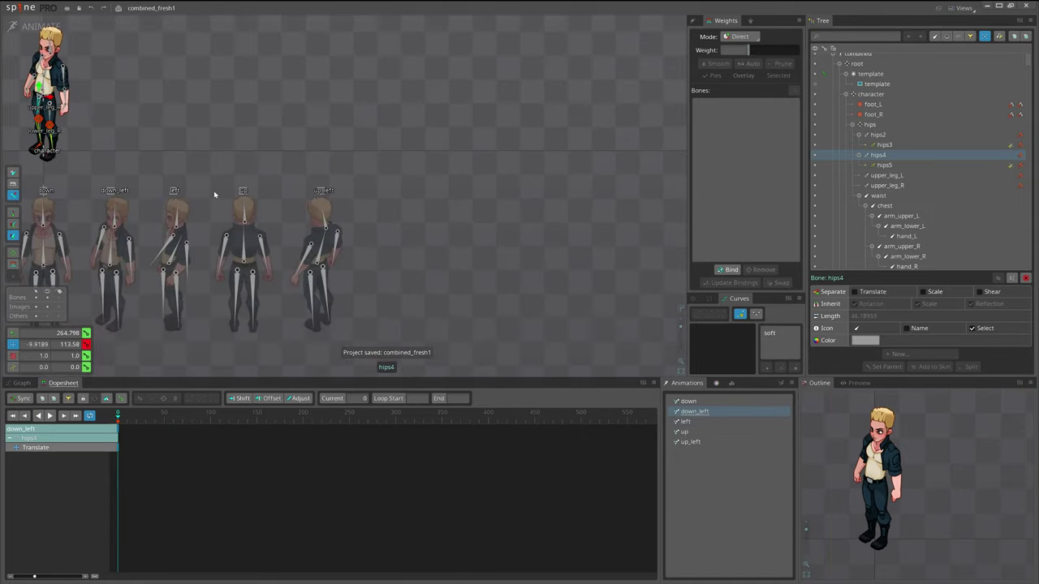
pyautogui.moveTo(220, 195); pyautogui.dragTo(350, 226)
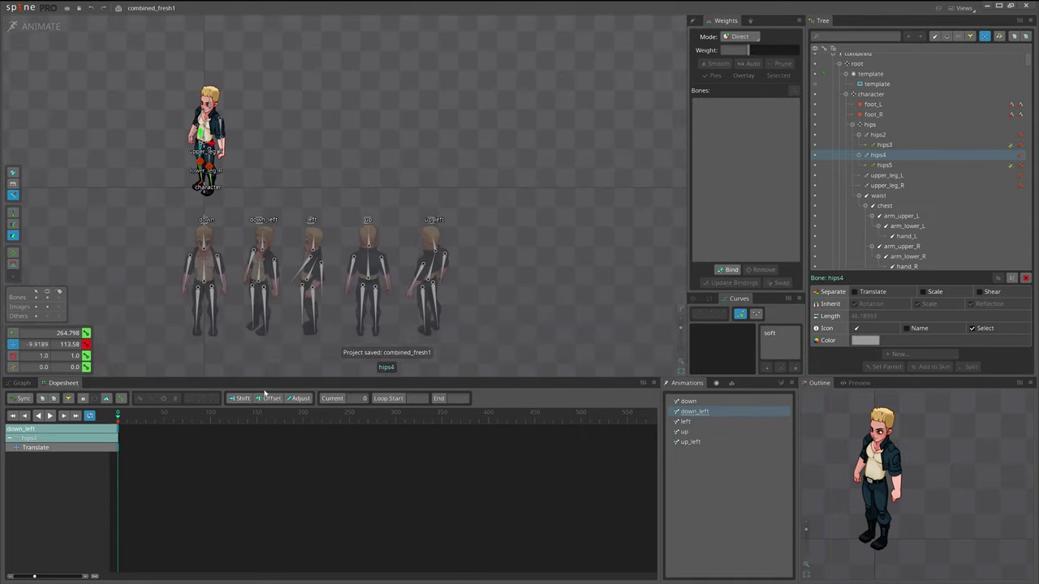
pyautogui.moveTo(296, 174); pyautogui.dragTo(337, 202)
pyautogui.scroll(2, 291, 223)
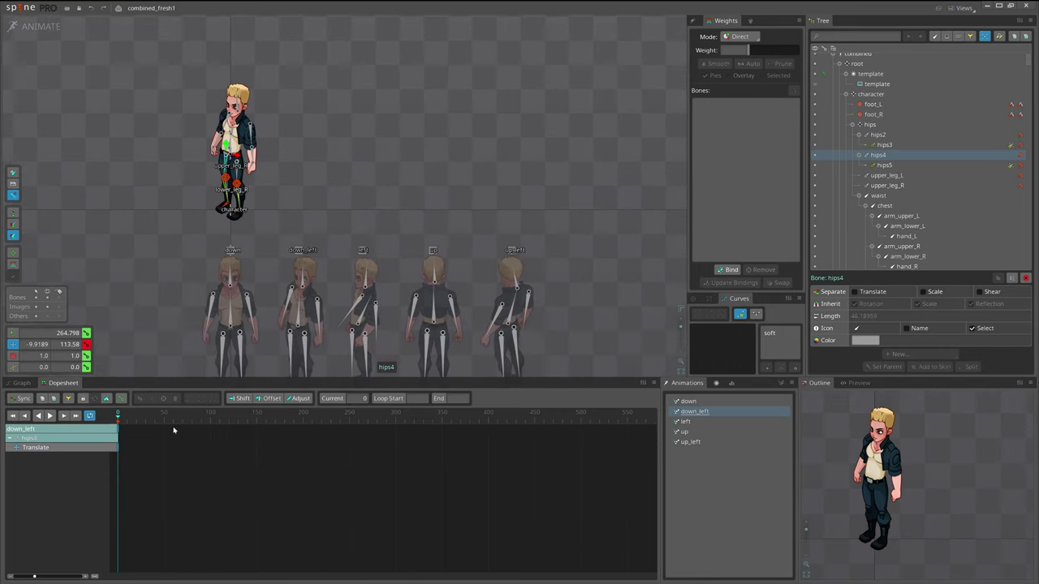
pyautogui.scroll(5, 226, 166)
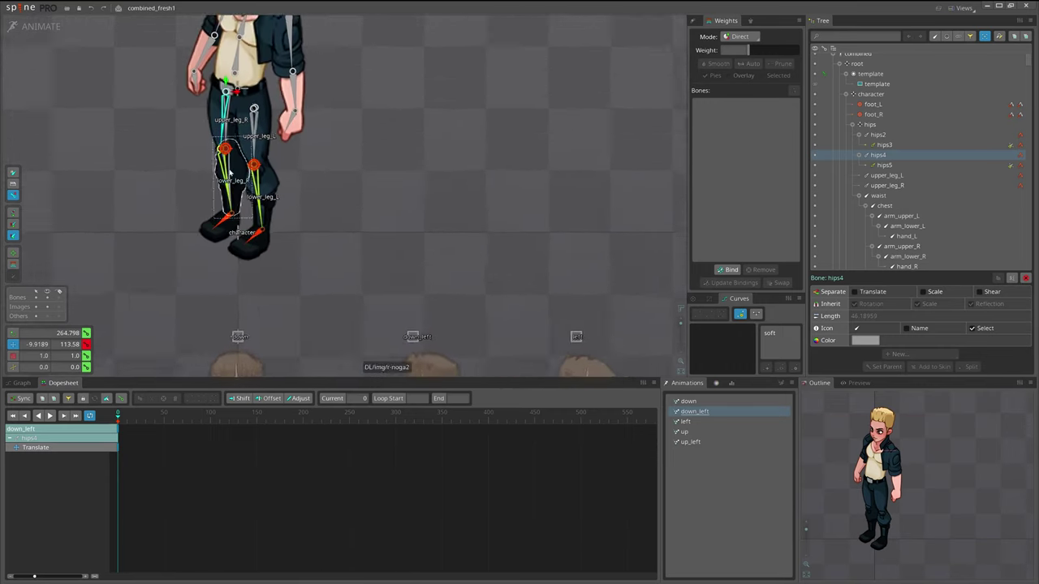
pyautogui.keyDown('ctrl'); pyautogui.click(224, 163); pyautogui.keyUp('ctrl')
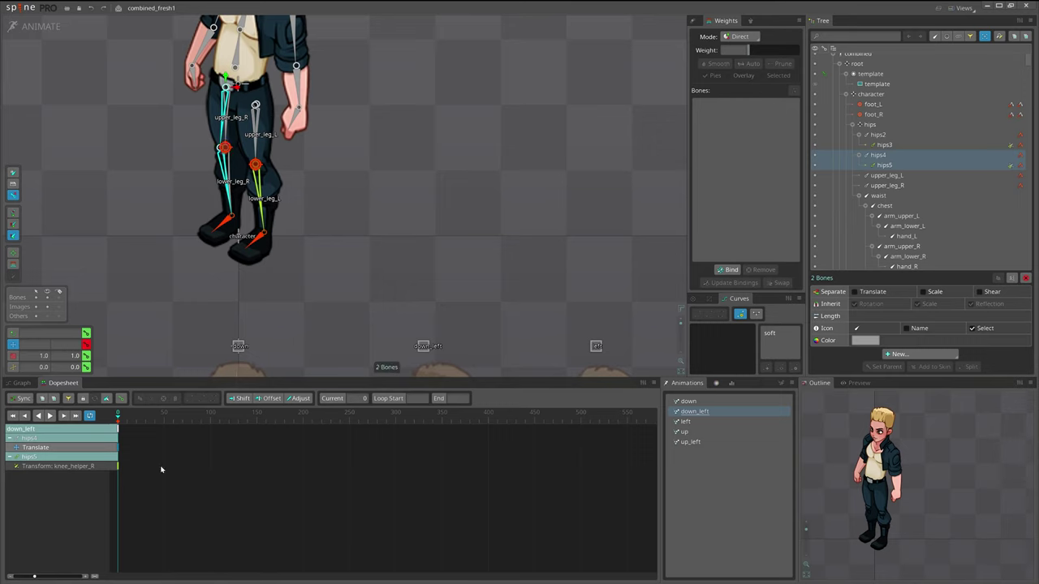
pyautogui.keyDown('ctrl'); pyautogui.click(885, 144); pyautogui.keyUp('ctrl')
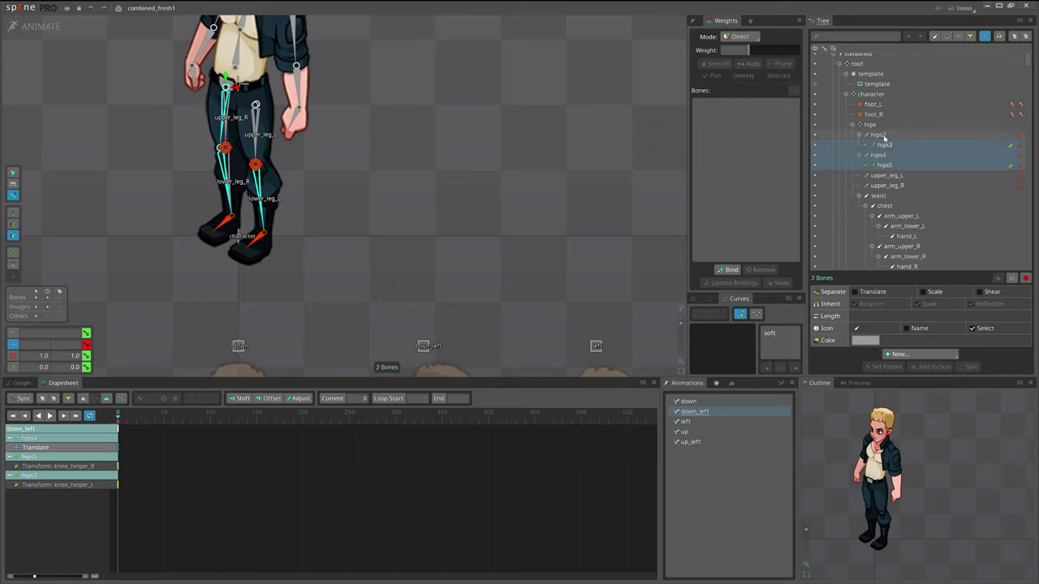
pyautogui.keyDown('ctrl'); pyautogui.click(880, 135); pyautogui.keyUp('ctrl')
pyautogui.click(722, 402)
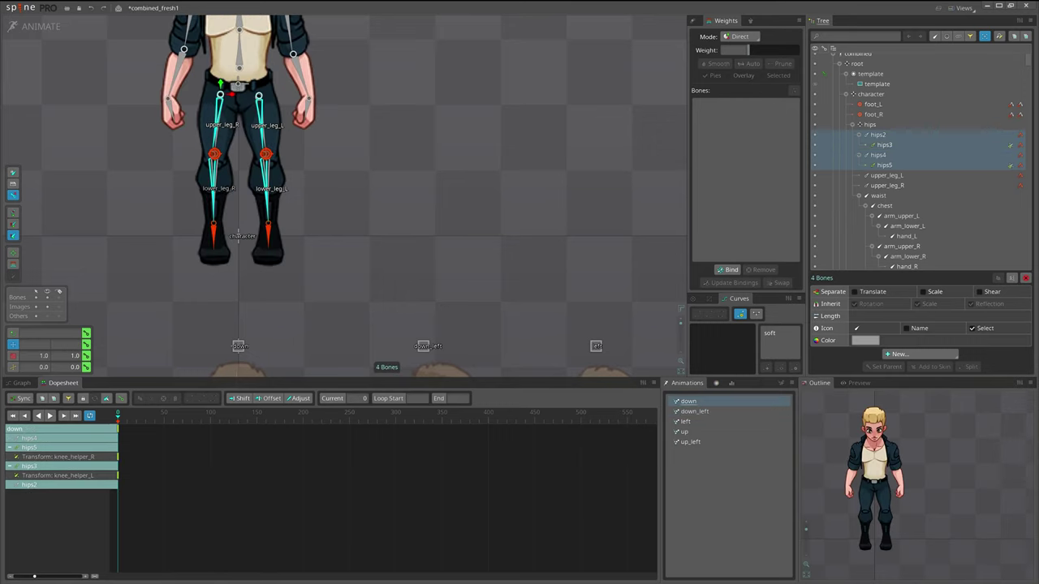
pyautogui.click(86, 356)
# - Key the scale of the same four hips bones at frame 0 in the down_left, left and up animations
pyautogui.click(716, 413)
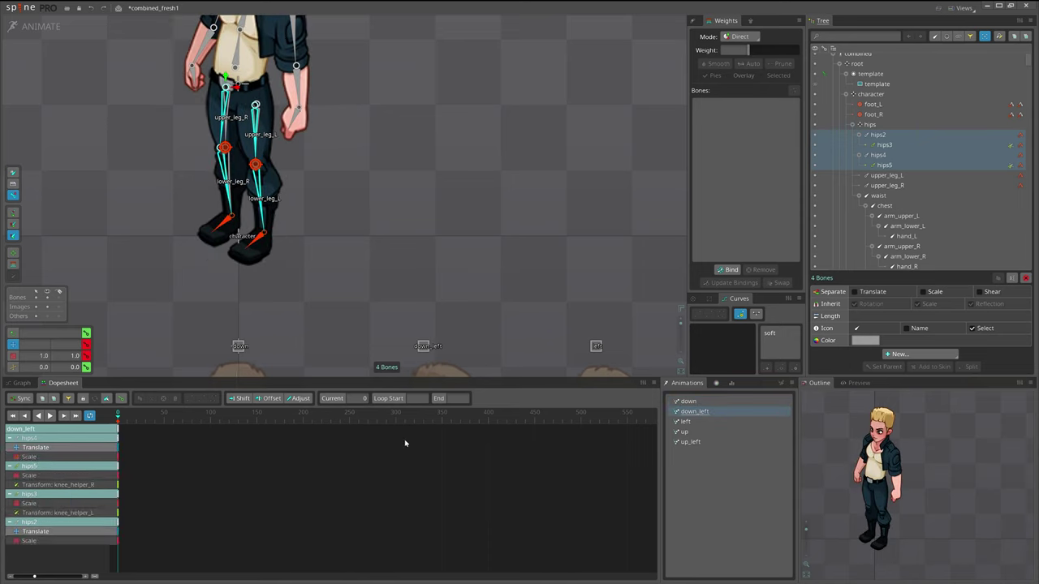
pyautogui.click(698, 422)
pyautogui.press('Down')
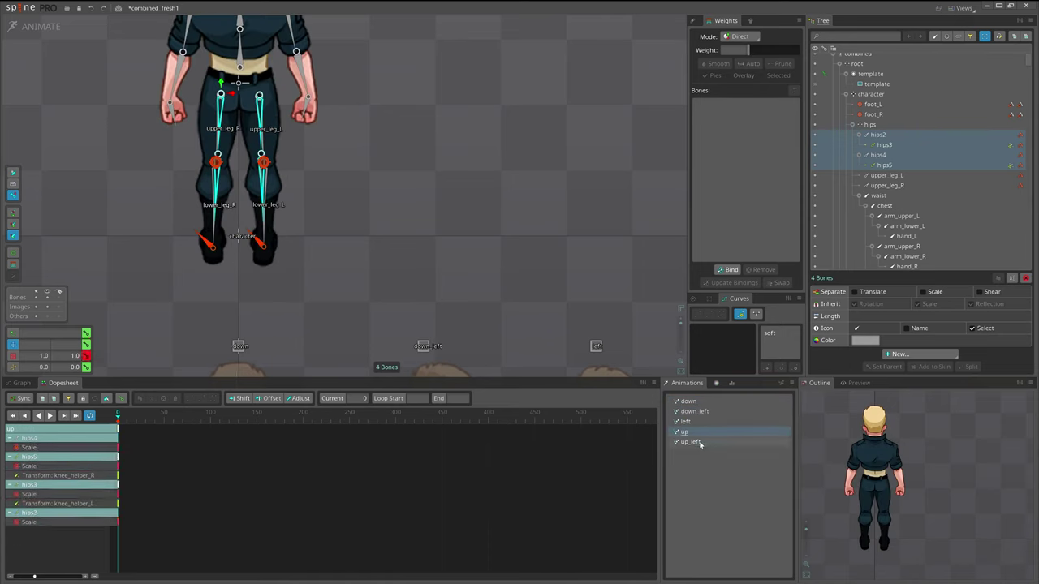
# - Switch to the up_left animation with the hips2, hips3, hips4 and hips5 bones still selected
pyautogui.click(694, 441)
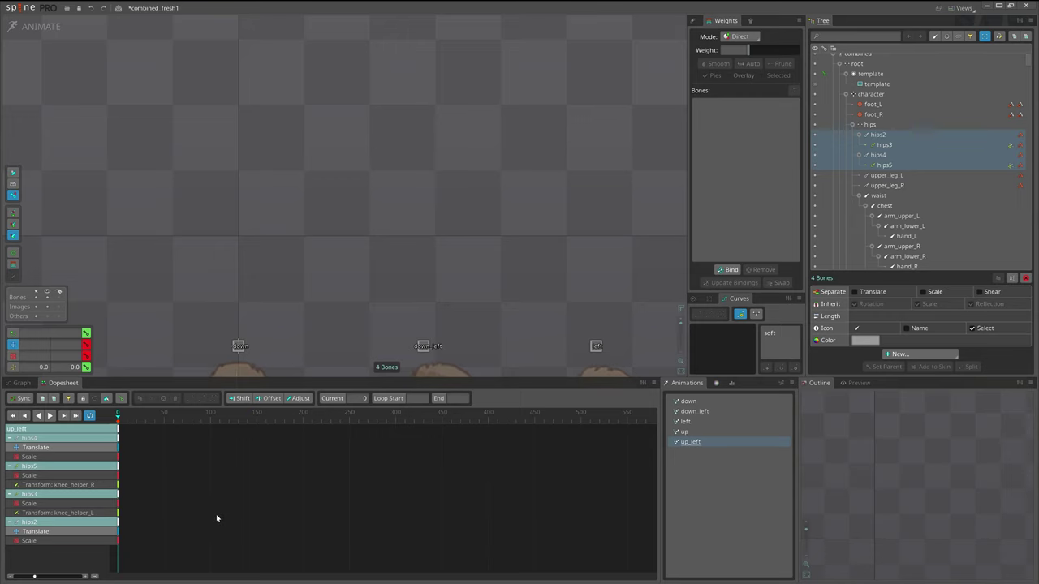
pyautogui.scroll(-4, 352, 325)
pyautogui.moveTo(666, 223); pyautogui.dragTo(445, 135)
pyautogui.moveTo(501, 34); pyautogui.dragTo(540, 172)
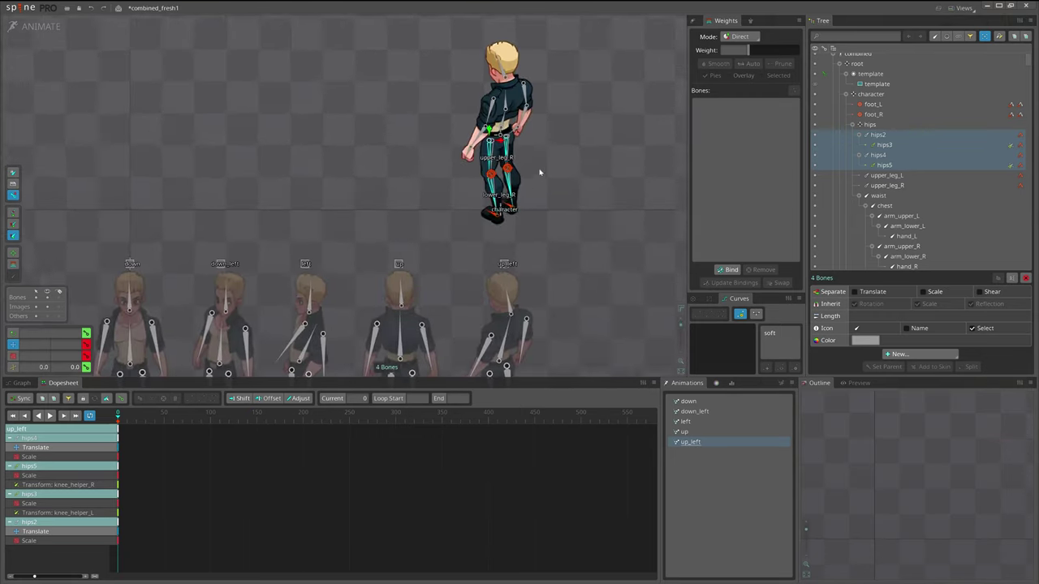
# - Deselect the hips bones, look over the up_left pose with the bones hidden, save the project, and show the bones again
pyautogui.scroll(2, 539, 172)
pyautogui.scroll(-3, 498, 267)
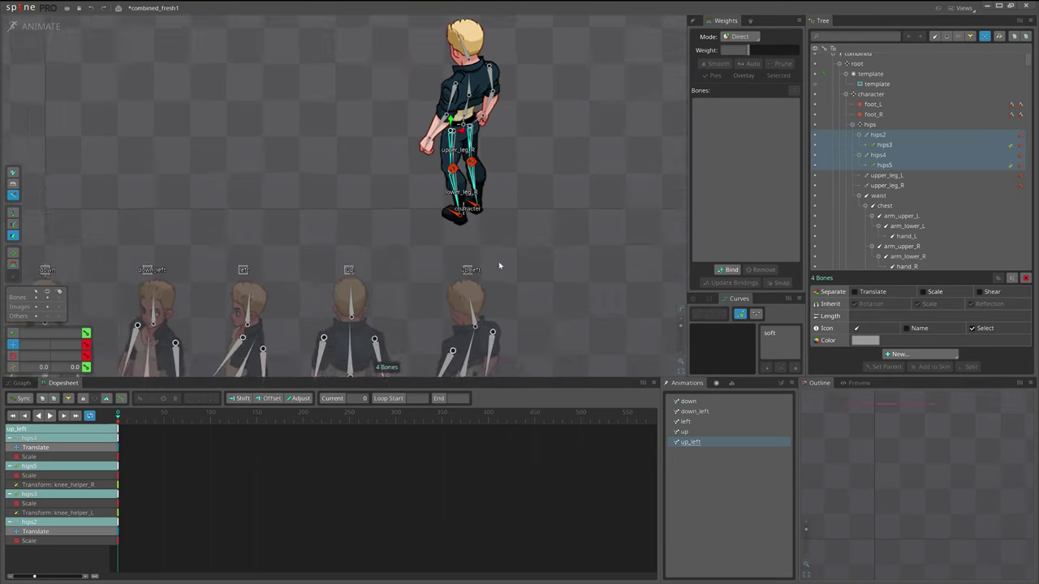
pyautogui.press('space')
pyautogui.scroll(2, 489, 232)
pyautogui.scroll(1, 536, 228)
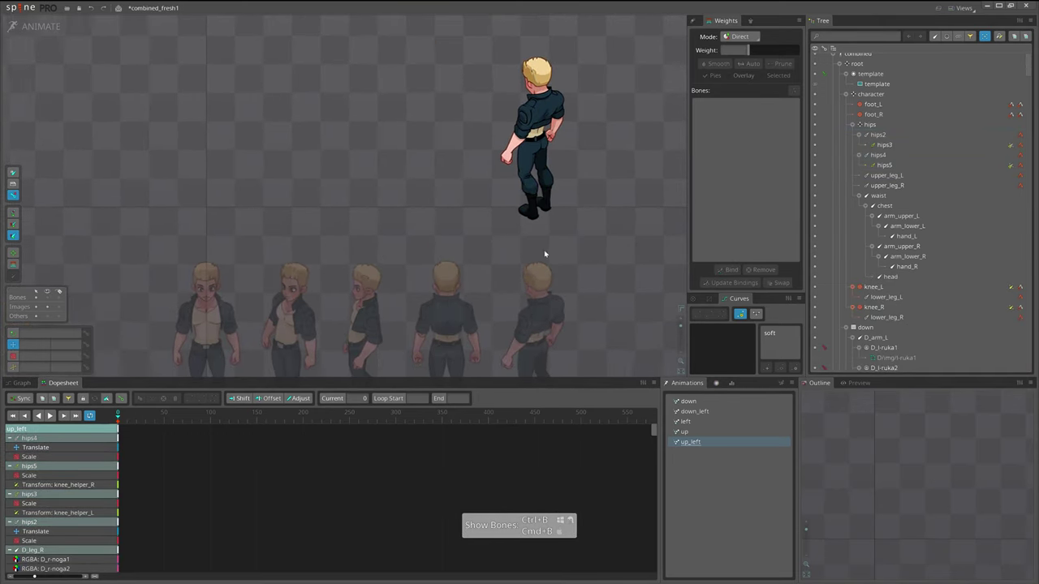
pyautogui.hotkey('ctrl', 's')
pyautogui.scroll(1, 596, 204)
pyautogui.scroll(2, 568, 243)
pyautogui.hotkey('ctrl', 'b')
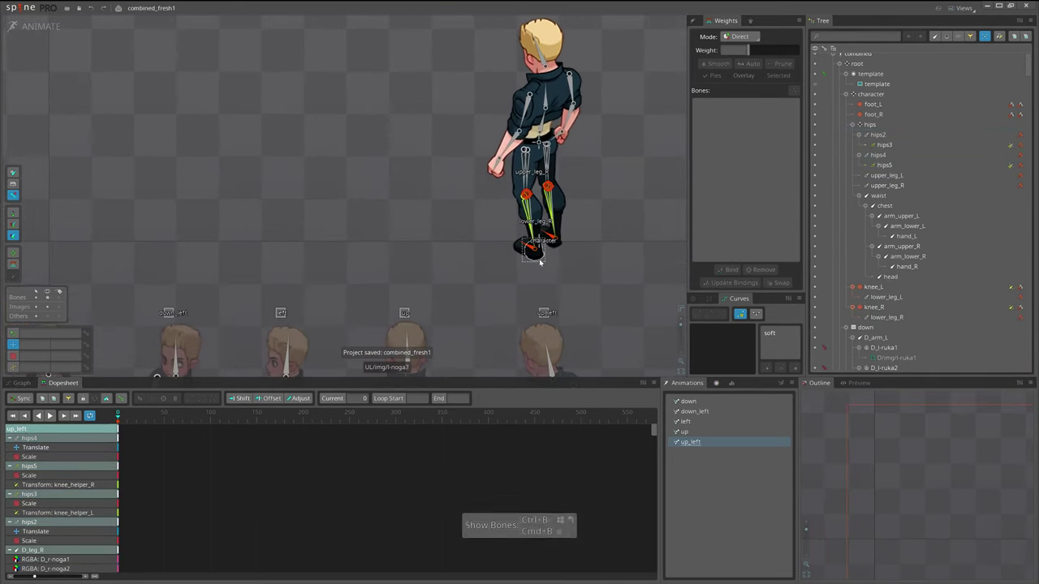
pyautogui.click(539, 239)
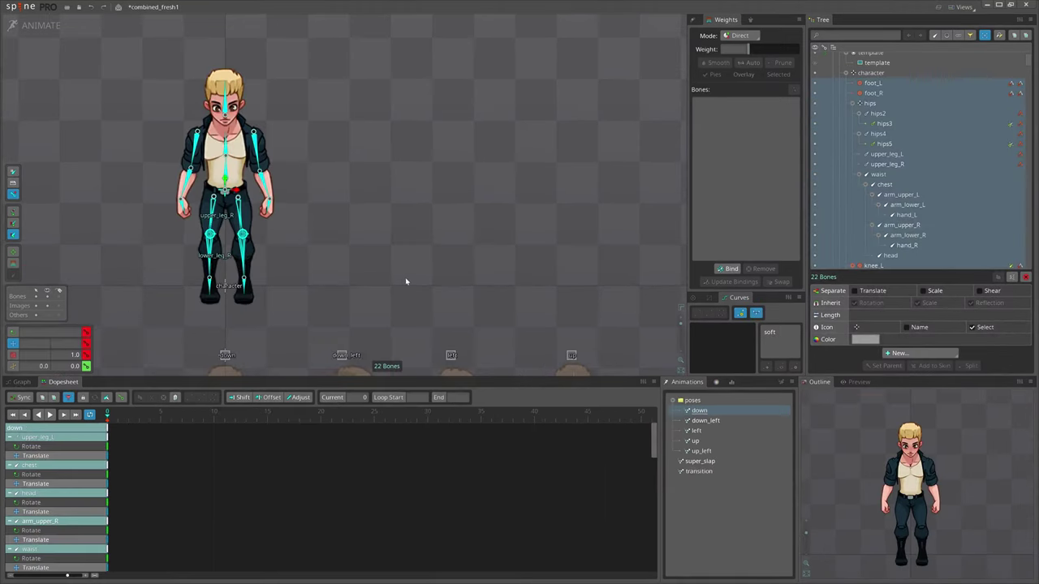
# - Check the keyed transforms of all the character's bones in the down, down_left, left, up and up_left poses
pyautogui.moveTo(364, 290); pyautogui.dragTo(427, 315)
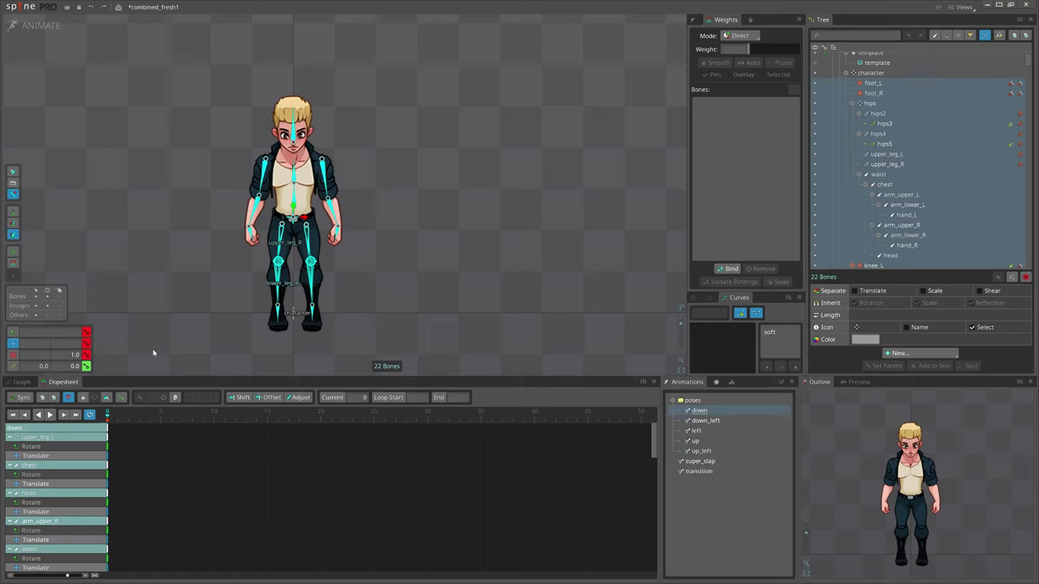
pyautogui.click(708, 421)
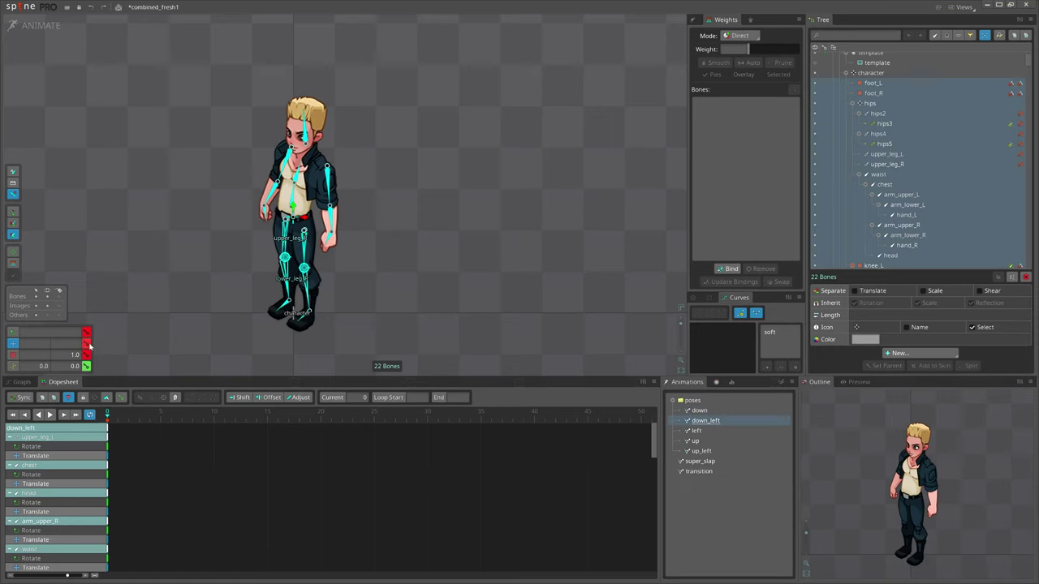
pyautogui.press('Down')
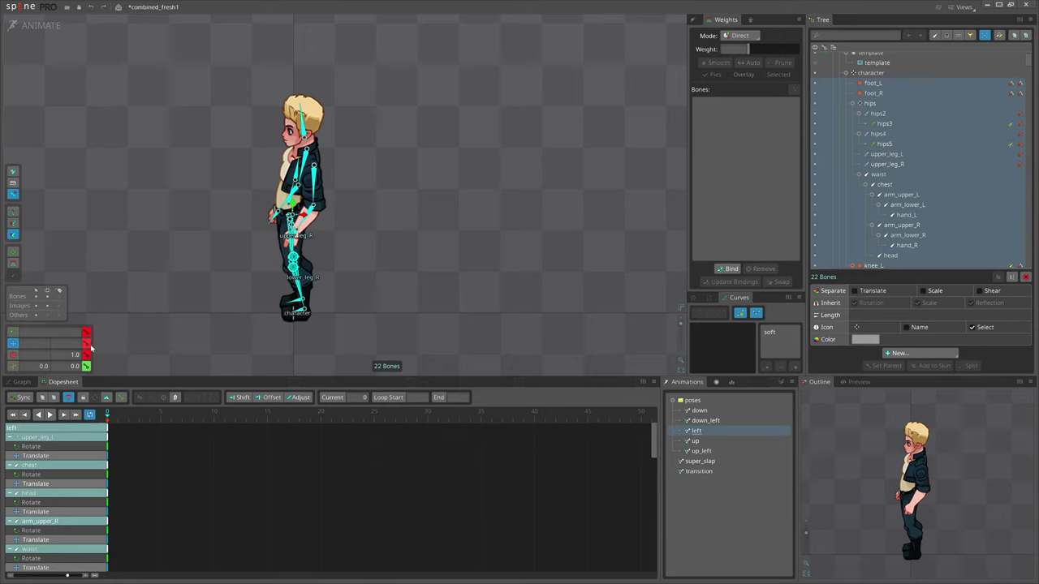
pyautogui.click(697, 442)
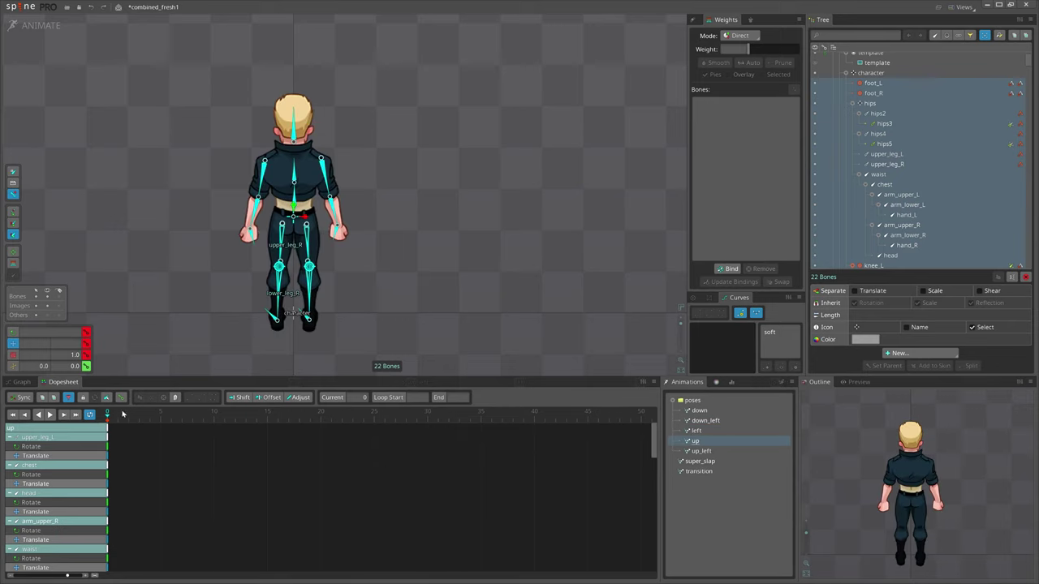
pyautogui.scroll(1, 259, 216)
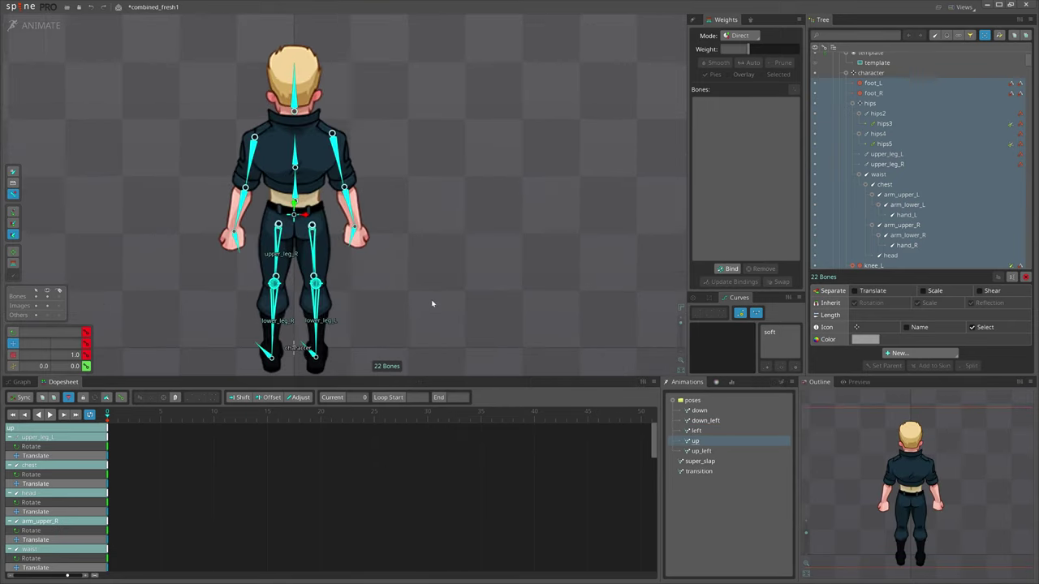
pyautogui.moveTo(431, 302); pyautogui.dragTo(380, 283)
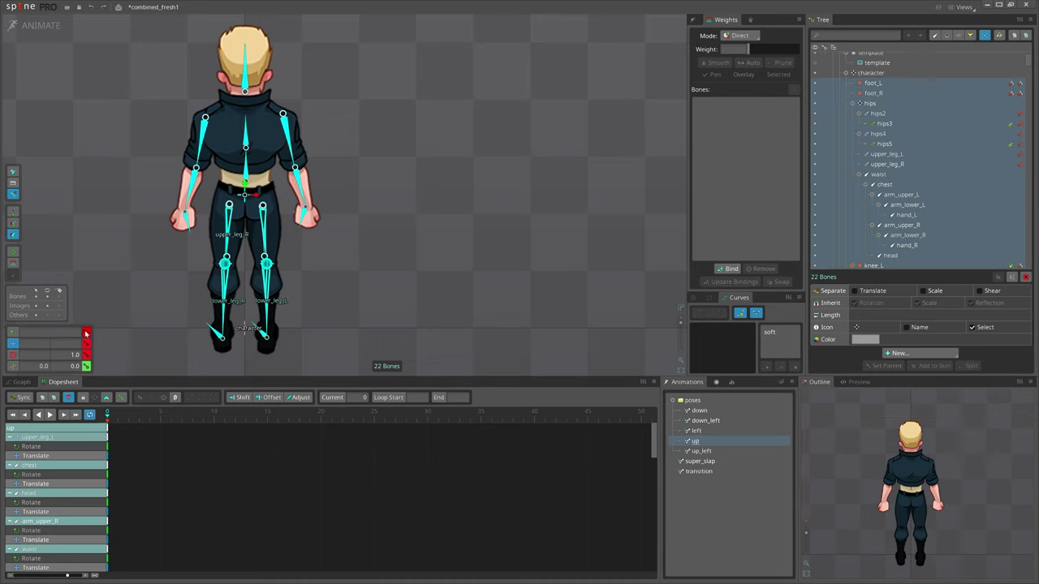
pyautogui.scroll(-3, 146, 491)
pyautogui.scroll(3, 136, 485)
pyautogui.click(701, 450)
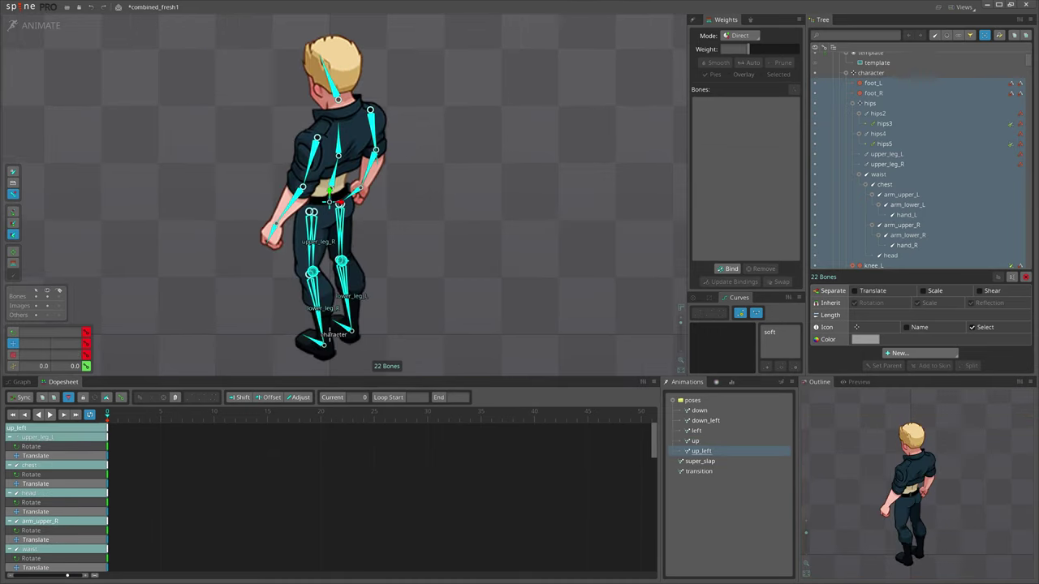
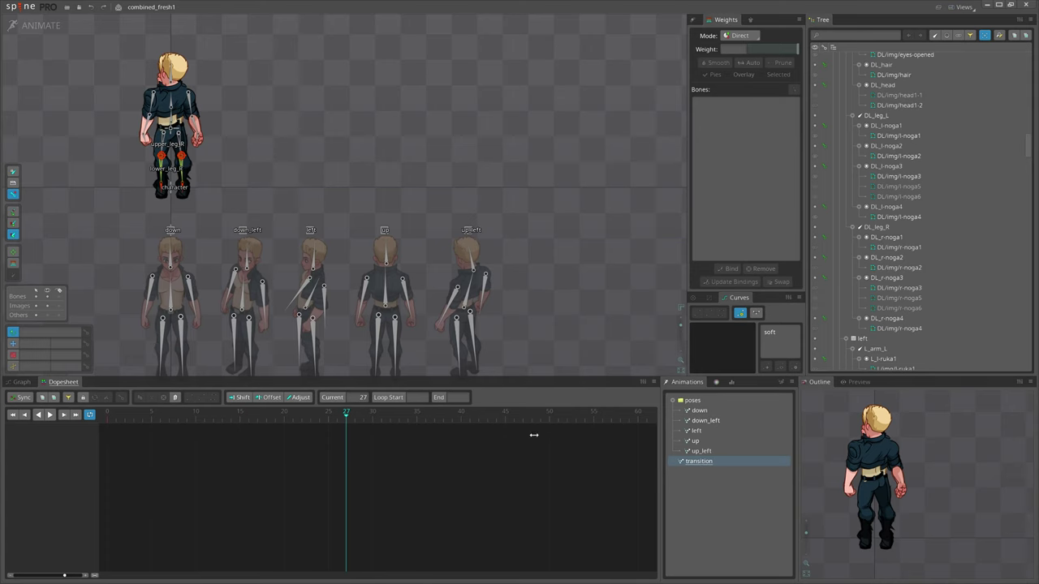
# - Copy all keys at frame 0 of the down animation and paste them at frame 0 of the transition animation
pyautogui.click(203, 198)
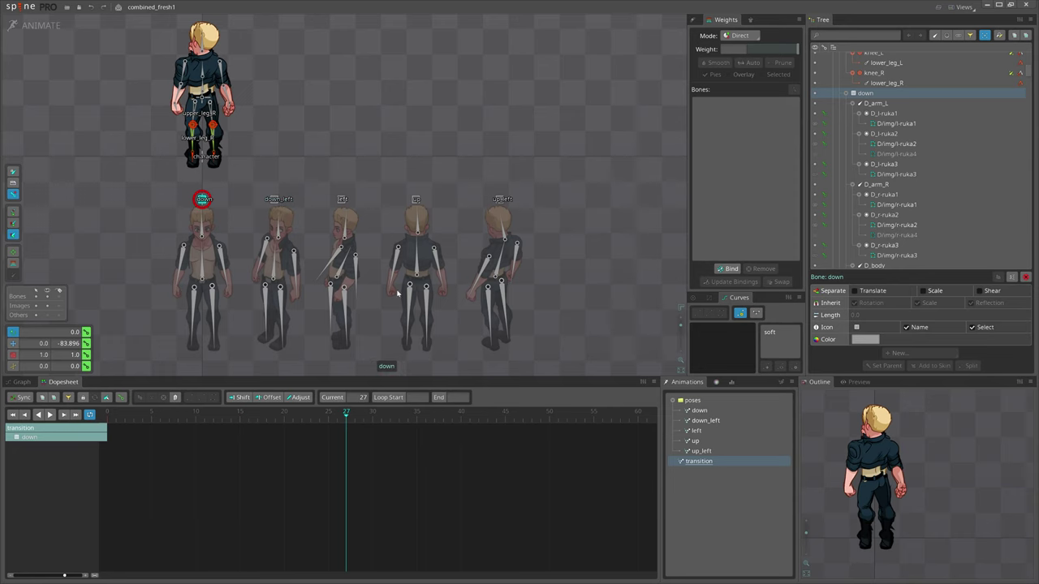
pyautogui.click(708, 411)
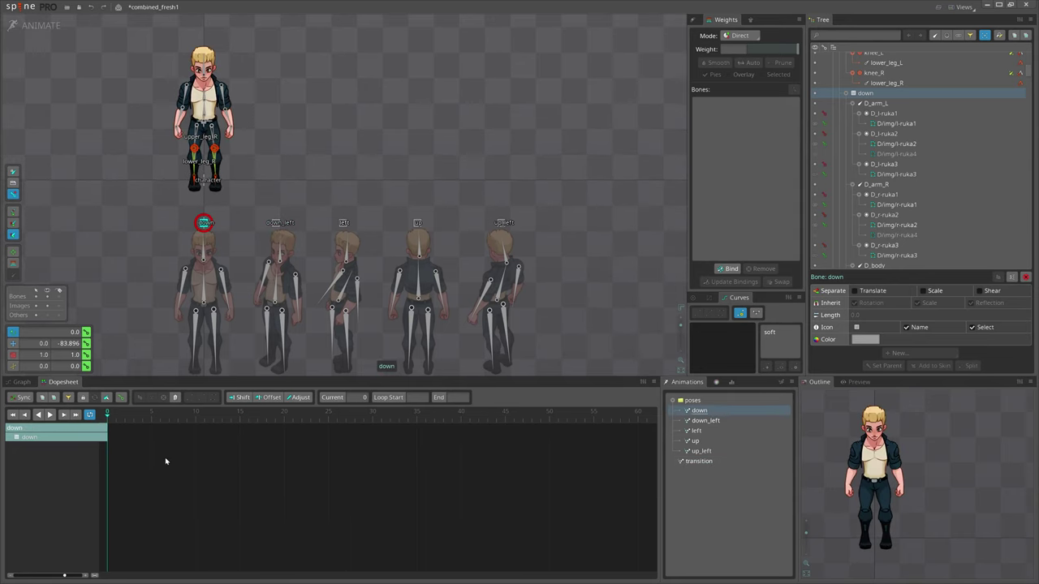
pyautogui.press('space')
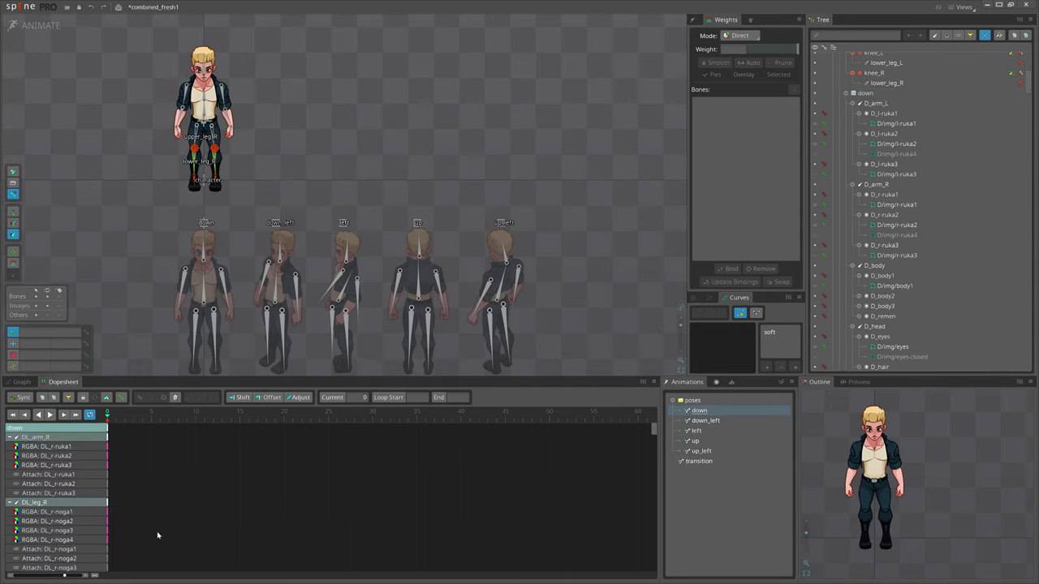
pyautogui.scroll(-10, 123, 520)
pyautogui.scroll(10, 124, 515)
pyautogui.moveTo(143, 479); pyautogui.dragTo(110, 428)
pyautogui.hotkey('ctrl', 'c')
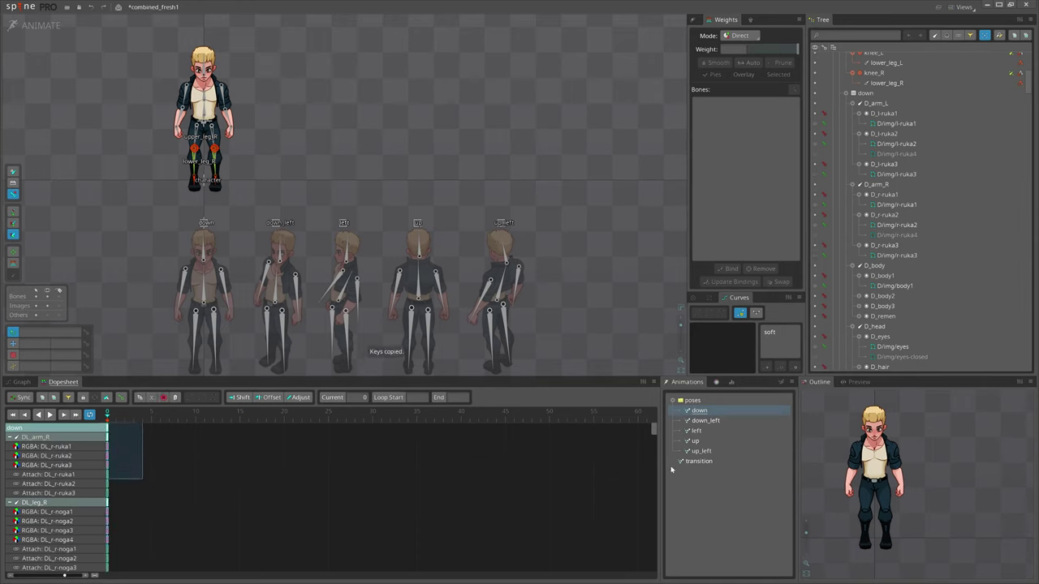
pyautogui.click(696, 461)
pyautogui.hotkey('ctrl', 'v')
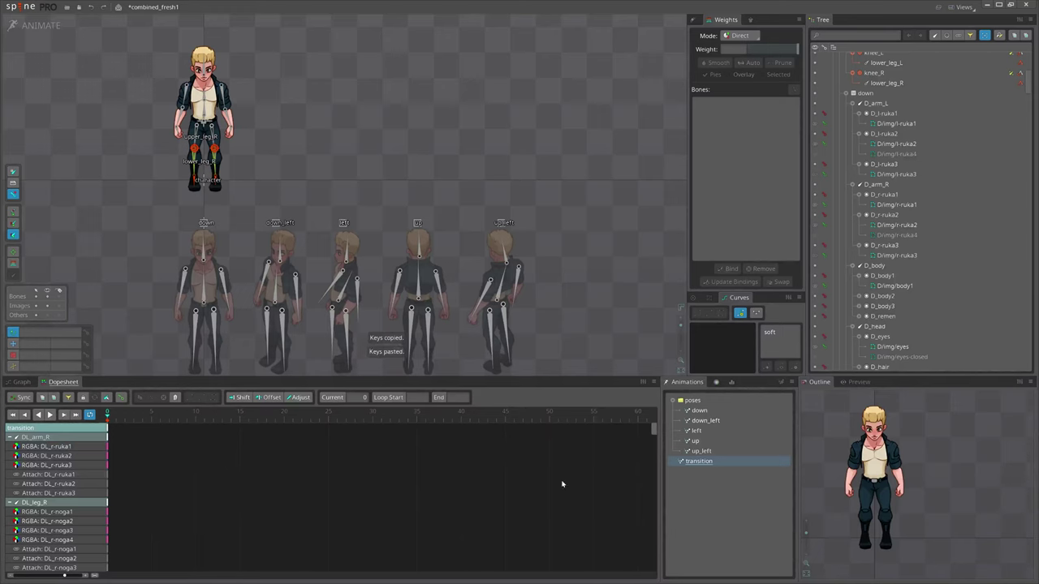
# - Copy all keys of the down_left animation, paste them at frame 5 of the transition animation, and preview the blend
pyautogui.click(709, 423)
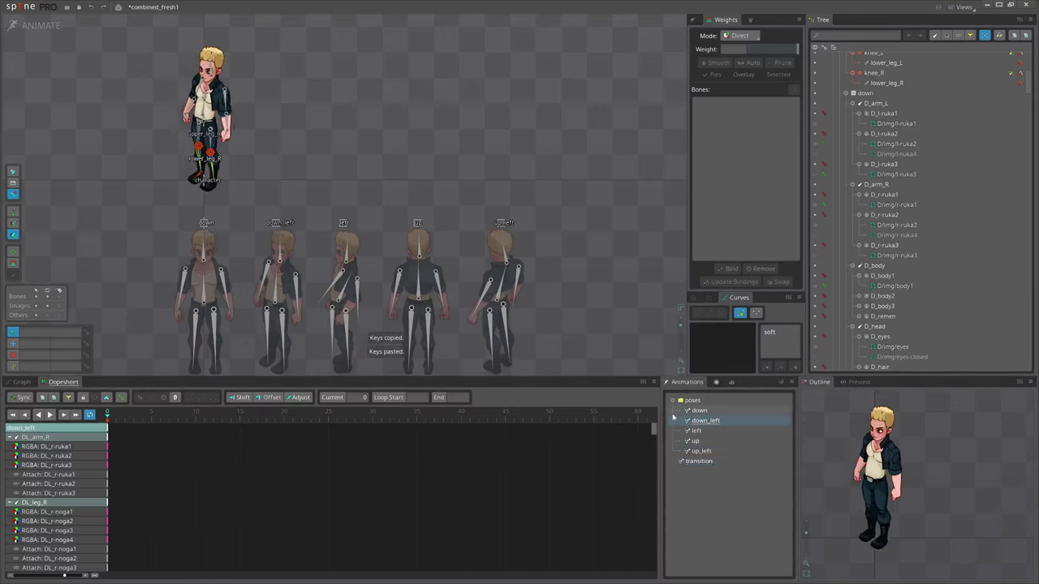
pyautogui.moveTo(143, 479); pyautogui.dragTo(77, 416)
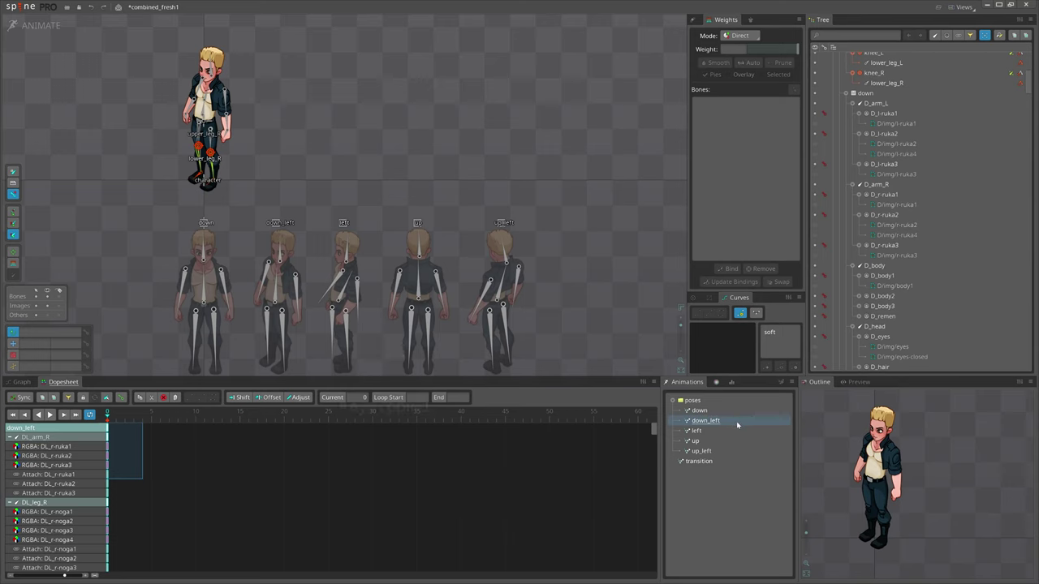
pyautogui.hotkey('ctrl', 'c')
pyautogui.click(699, 461)
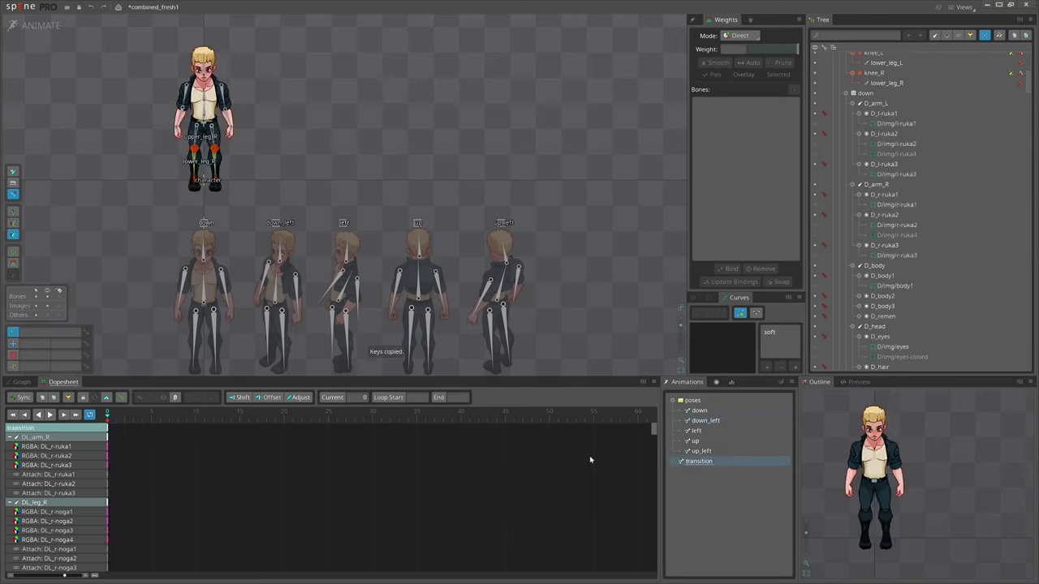
pyautogui.click(151, 416)
pyautogui.hotkey('ctrl', 'v')
pyautogui.click(106, 416)
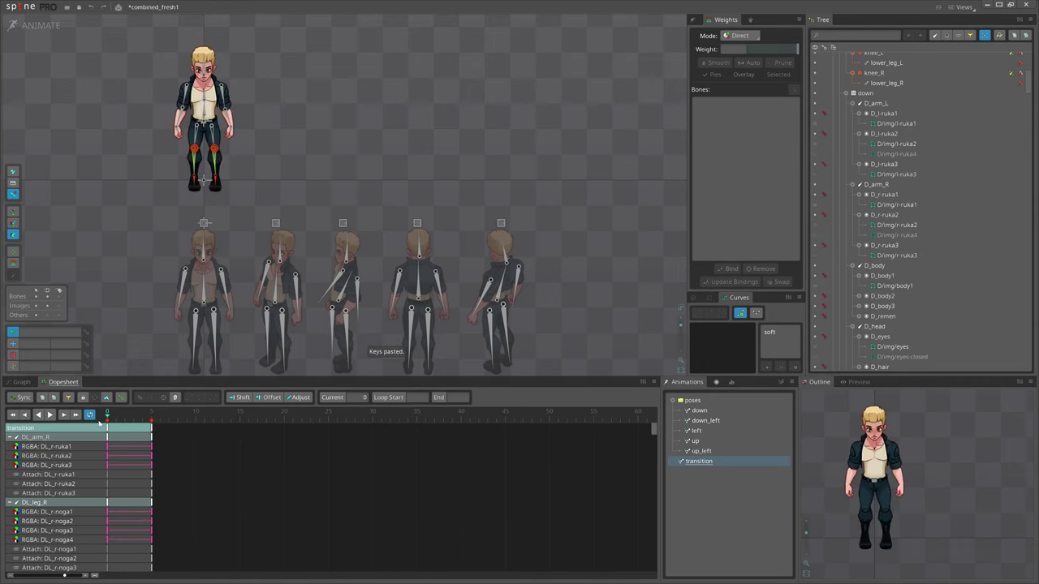
pyautogui.press('d')
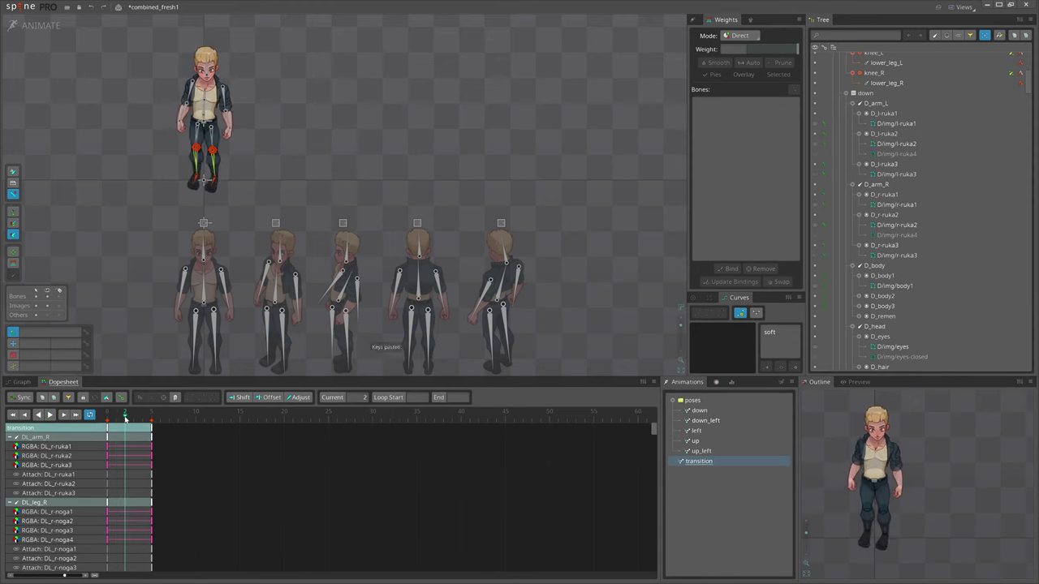
pyautogui.press('k')
pyautogui.click(152, 416)
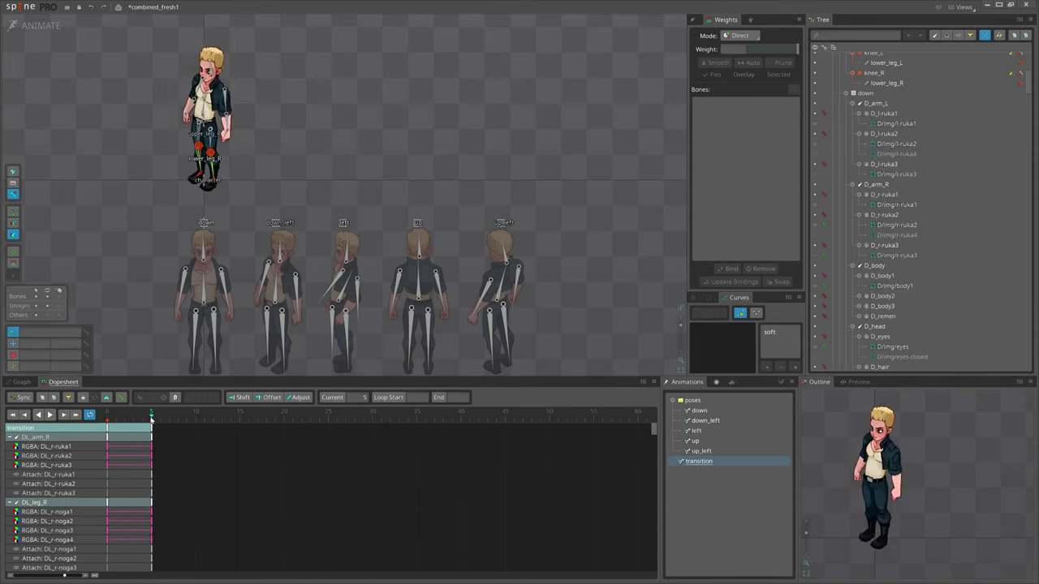
# - Duplicate all the transition animation's frame 5 keys at frame 25
pyautogui.moveTo(152, 417); pyautogui.dragTo(155, 445)
pyautogui.click(152, 446)
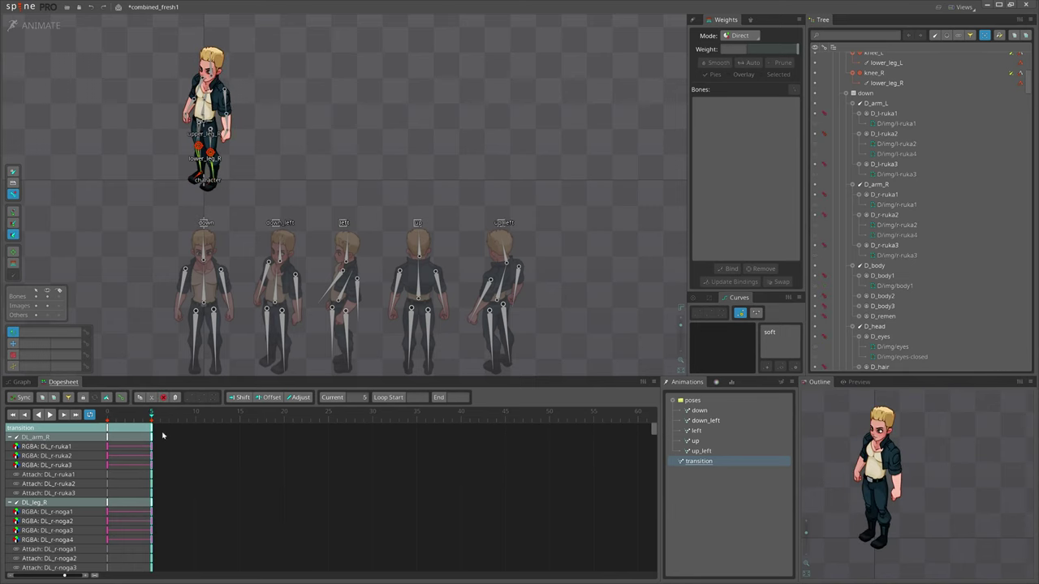
pyautogui.click(330, 422)
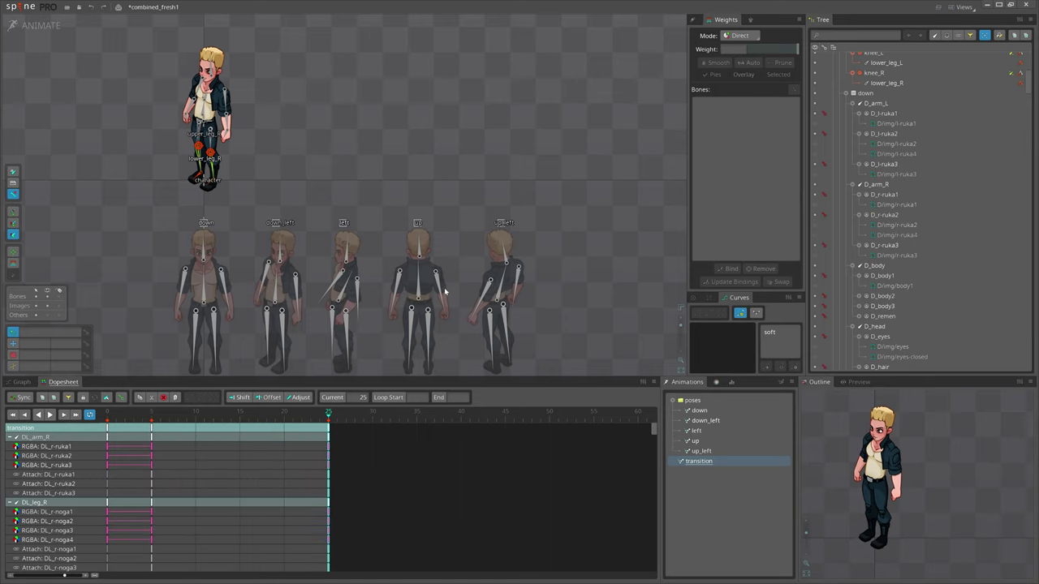
# - Select the six bones of the down_left template figure and filter the dopesheet to show only their attachment timelines
pyautogui.click(154, 422)
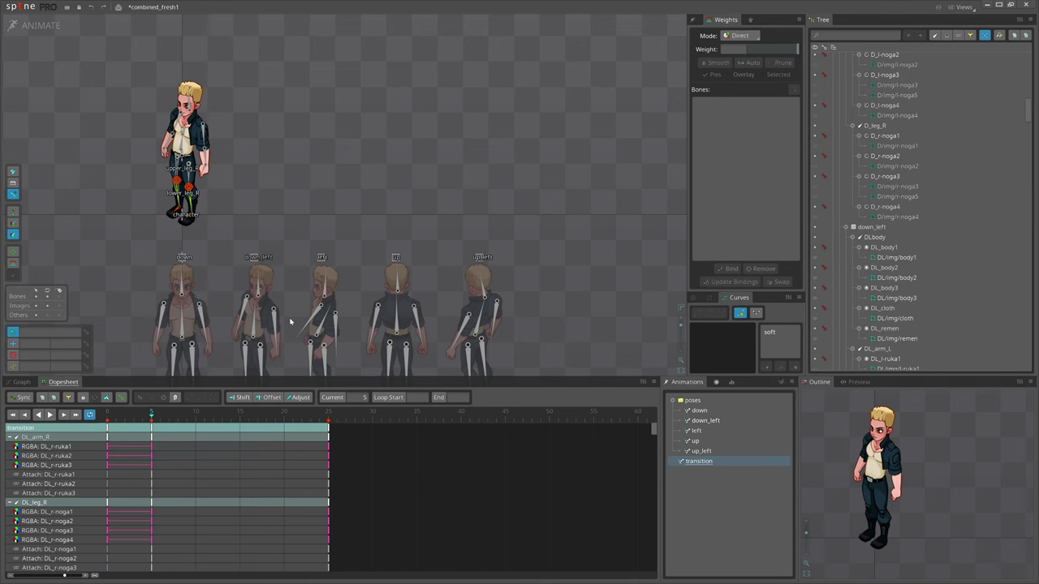
pyautogui.moveTo(278, 283); pyautogui.dragTo(285, 327)
pyautogui.click(280, 196)
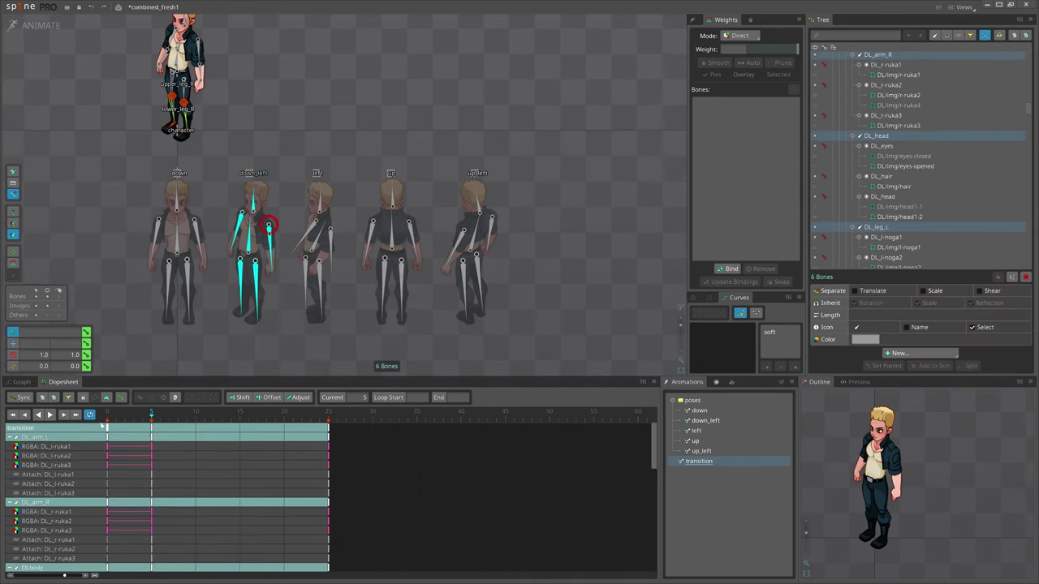
pyautogui.click(68, 397)
pyautogui.click(186, 474)
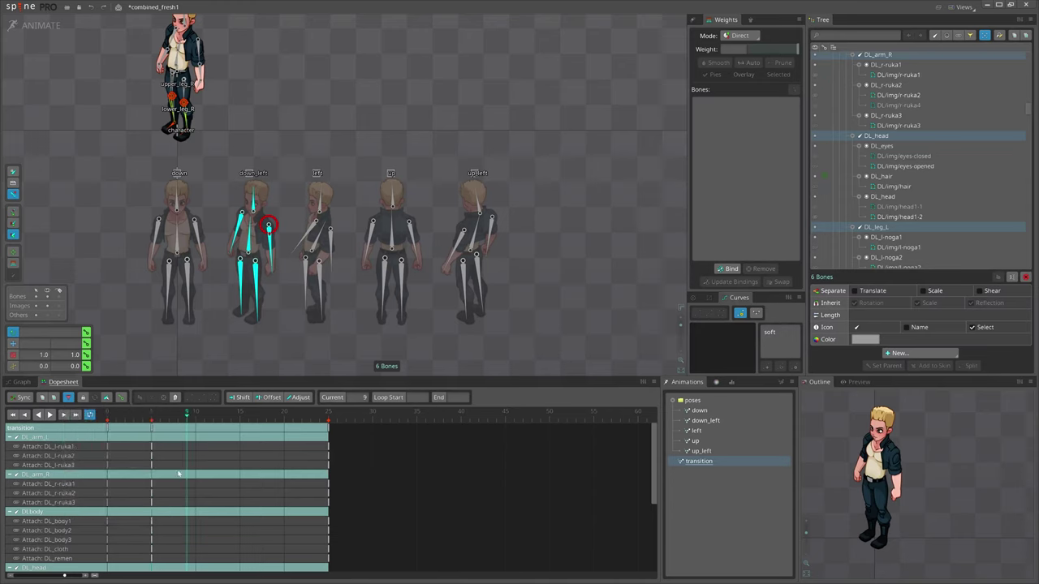
pyautogui.scroll(-5, 171, 516)
pyautogui.scroll(5, 169, 525)
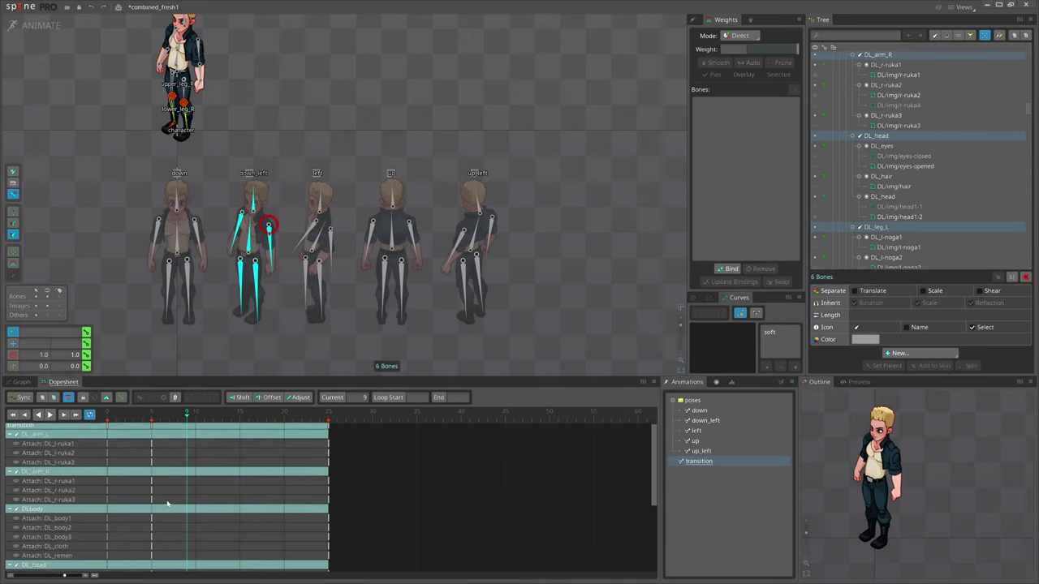
# - Move the down_left attachment keys from frame 5 to frame 0 of the transition animation
pyautogui.click(153, 427)
pyautogui.click(153, 423)
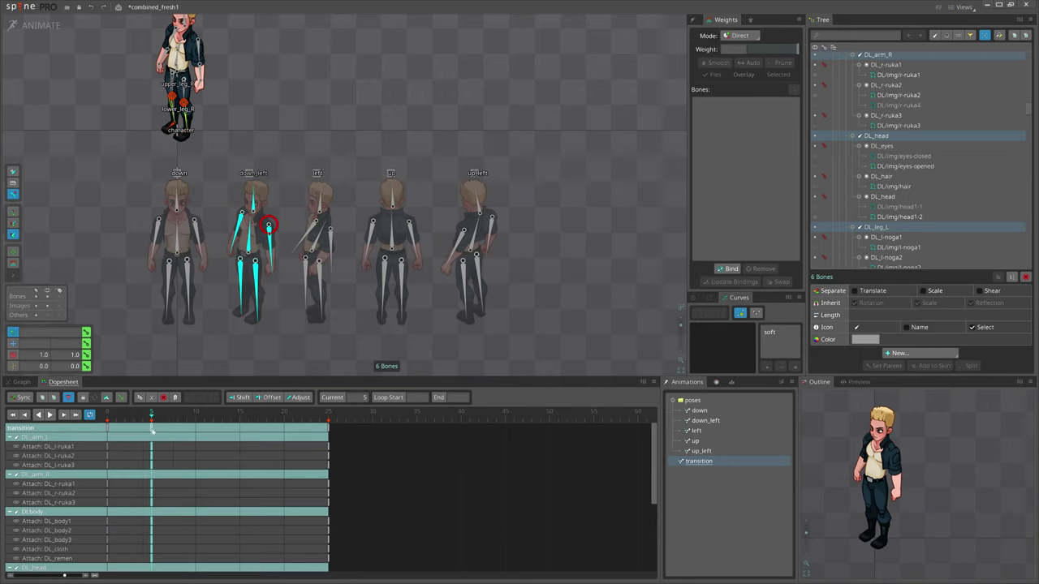
pyautogui.moveTo(152, 428); pyautogui.dragTo(106, 434)
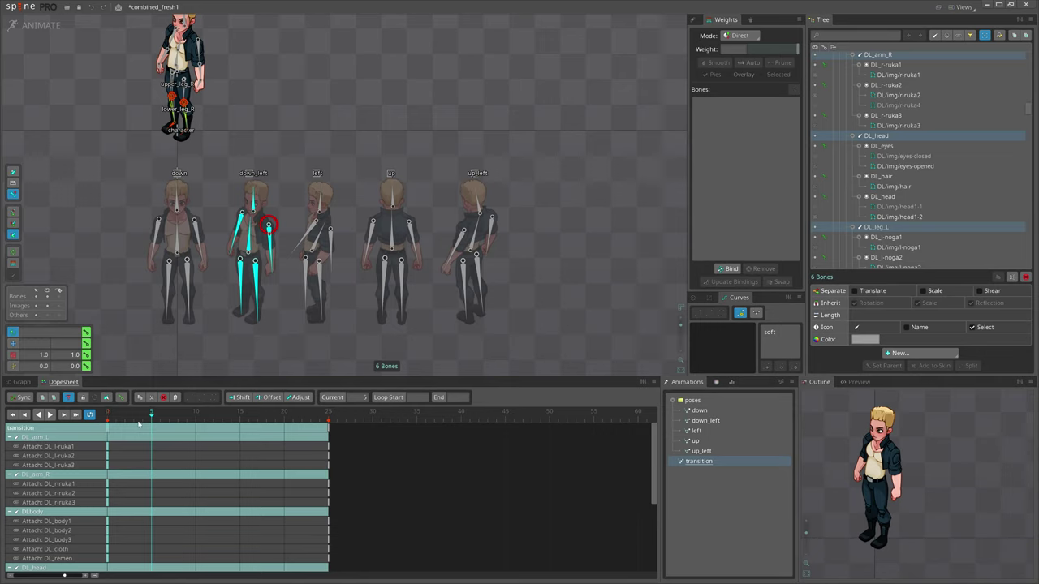
# - Play and scrub the transition animation from frame 0 to check the blend from the down to the down_left pose
pyautogui.moveTo(276, 334); pyautogui.dragTo(259, 342)
pyautogui.moveTo(108, 419); pyautogui.dragTo(135, 420)
pyautogui.moveTo(189, 270); pyautogui.dragTo(237, 381)
pyautogui.click(99, 420)
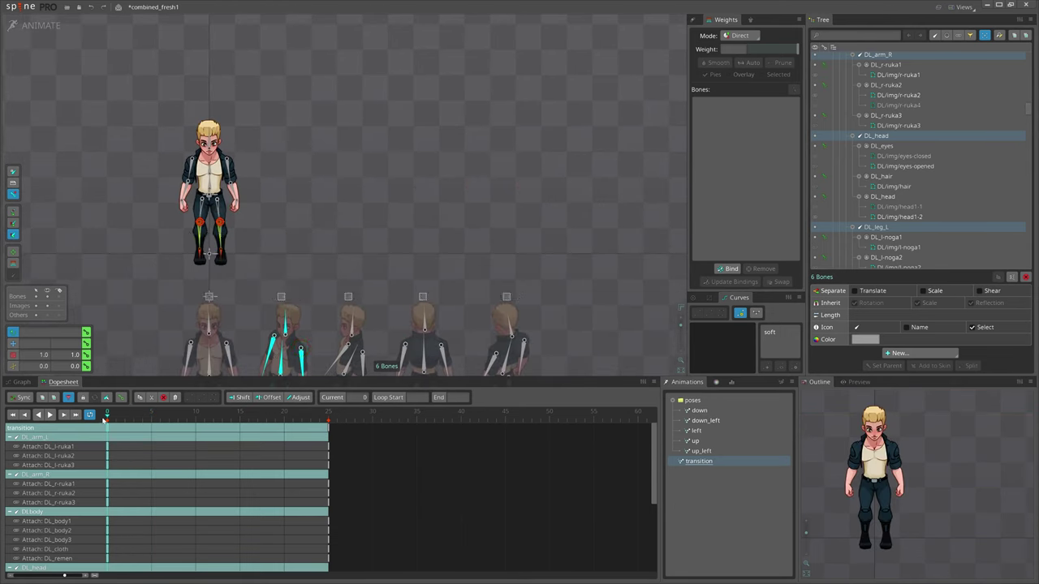
pyautogui.press('d')
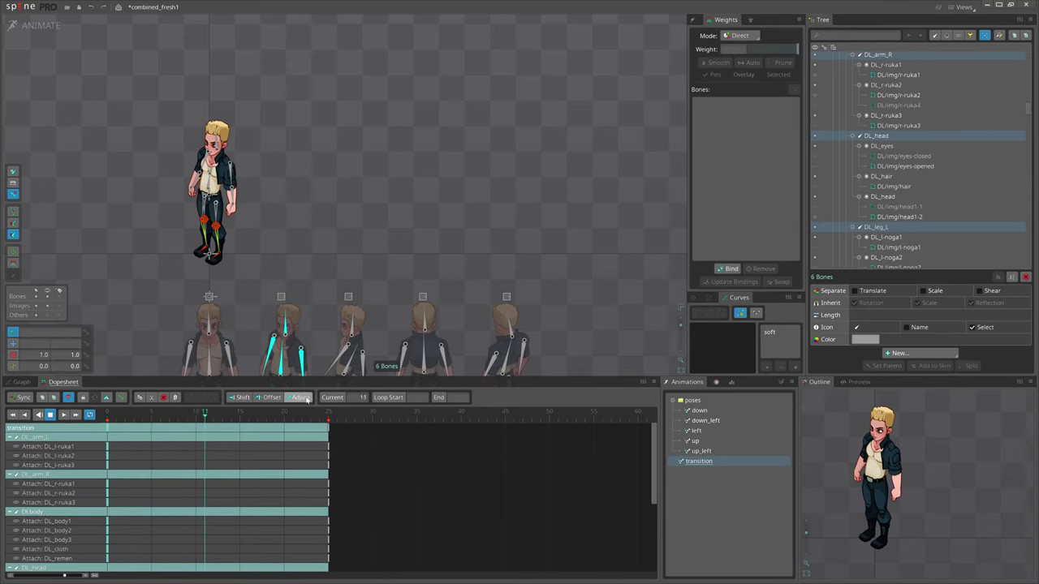
pyautogui.click(284, 414)
pyautogui.click(116, 415)
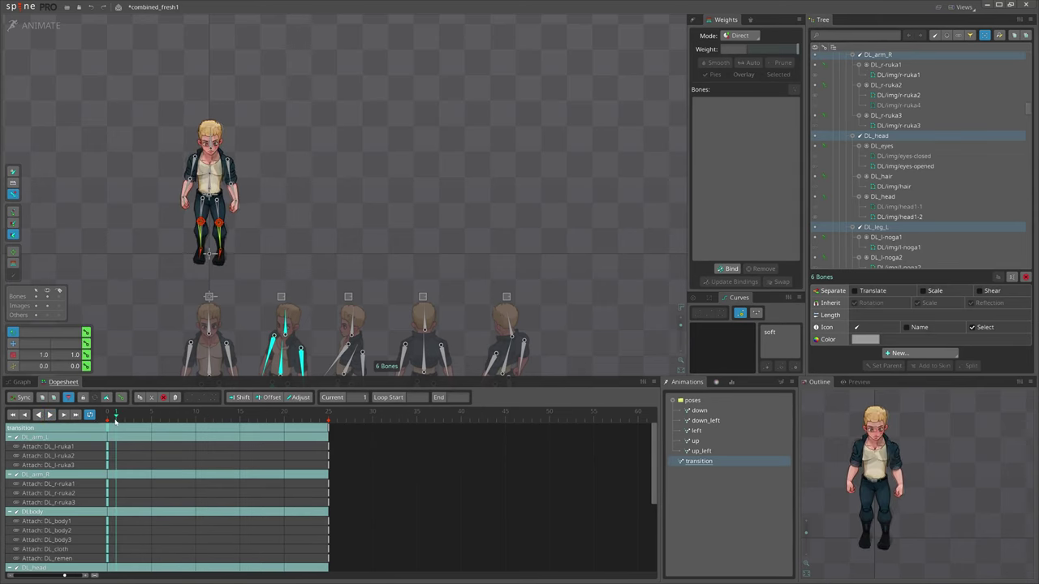
pyautogui.moveTo(115, 426)
pyautogui.mouseDown()
pyautogui.moveTo(133, 429)
pyautogui.moveTo(109, 431)
pyautogui.mouseUp()
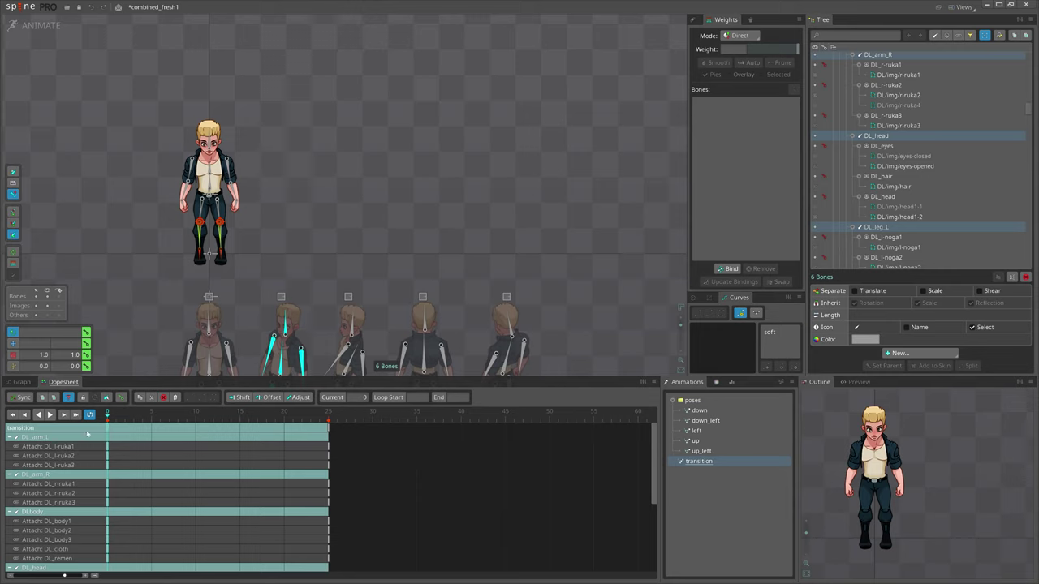
# - Scrub the transition animation to frame 2 and examine how the down and down_left artwork overlap on the character
pyautogui.moveTo(111, 435)
pyautogui.mouseDown()
pyautogui.moveTo(151, 435)
pyautogui.moveTo(110, 436)
pyautogui.moveTo(142, 436)
pyautogui.moveTo(123, 436)
pyautogui.mouseUp()
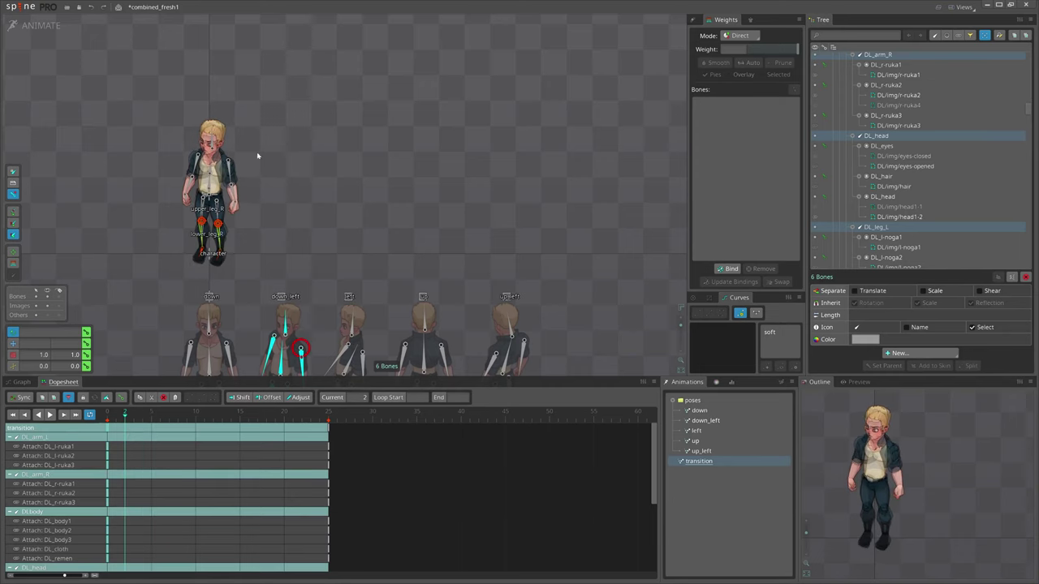
pyautogui.scroll(10, 195, 226)
pyautogui.scroll(-8, 195, 225)
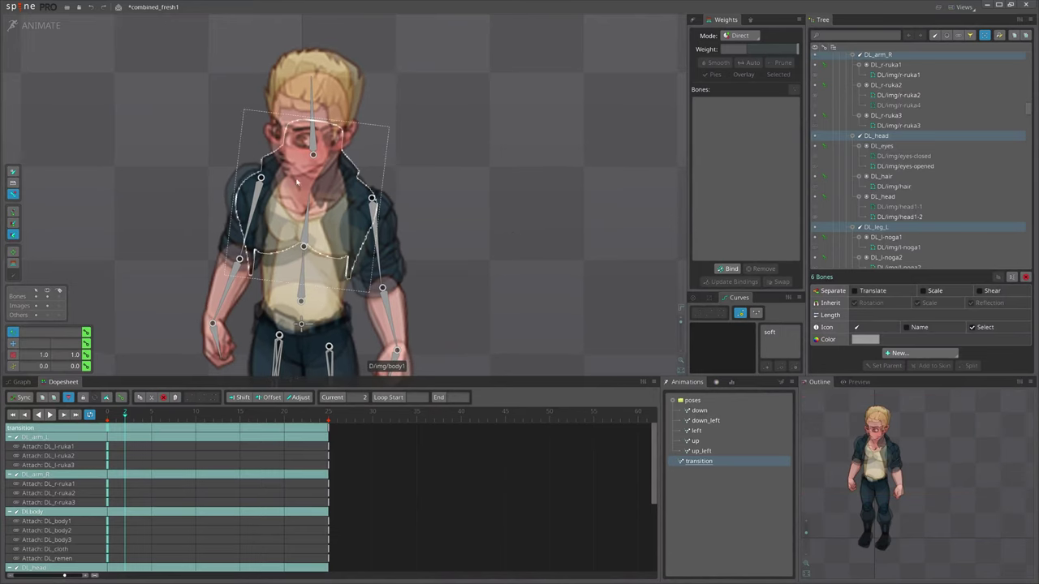
pyautogui.scroll(-2, 438, 214)
pyautogui.moveTo(534, 213); pyautogui.dragTo(455, 212)
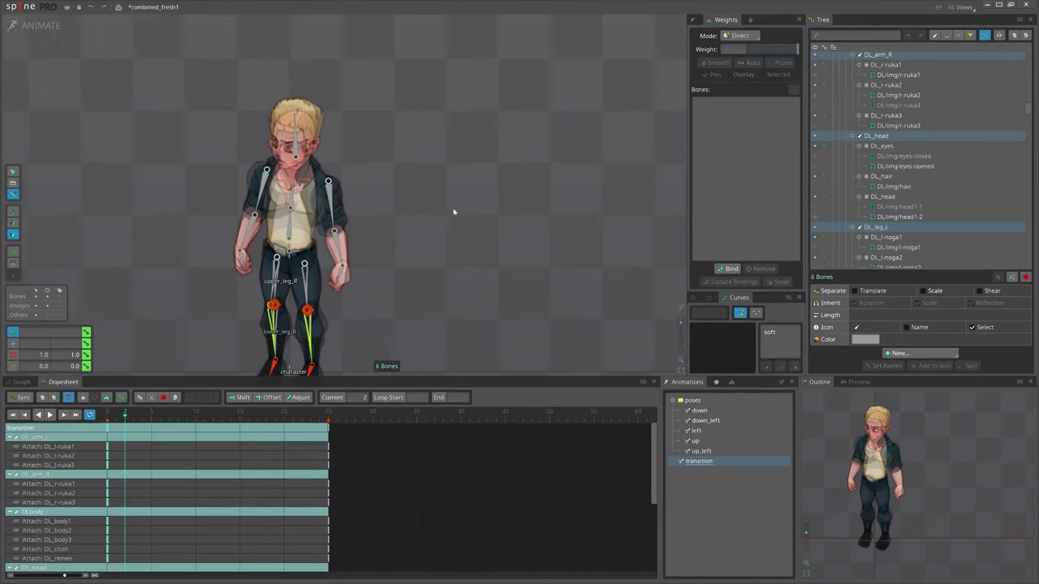
pyautogui.moveTo(126, 416)
pyautogui.mouseDown()
pyautogui.moveTo(99, 418)
pyautogui.moveTo(125, 420)
pyautogui.mouseUp()
# - Select the six down_left template bones and add their RGBA timelines to the attachment timelines shown in the dopesheet
pyautogui.scroll(-3, 398, 325)
pyautogui.moveTo(405, 353); pyautogui.dragTo(295, 209)
pyautogui.press('space')
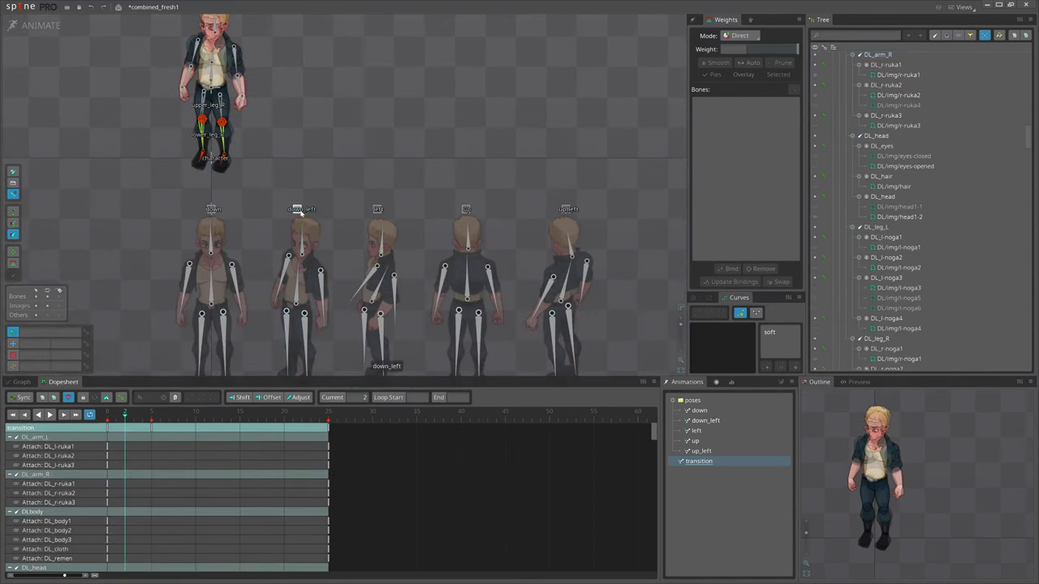
pyautogui.scroll(-2, 305, 215)
pyautogui.click(303, 214)
pyautogui.moveTo(274, 207); pyautogui.dragTo(339, 317)
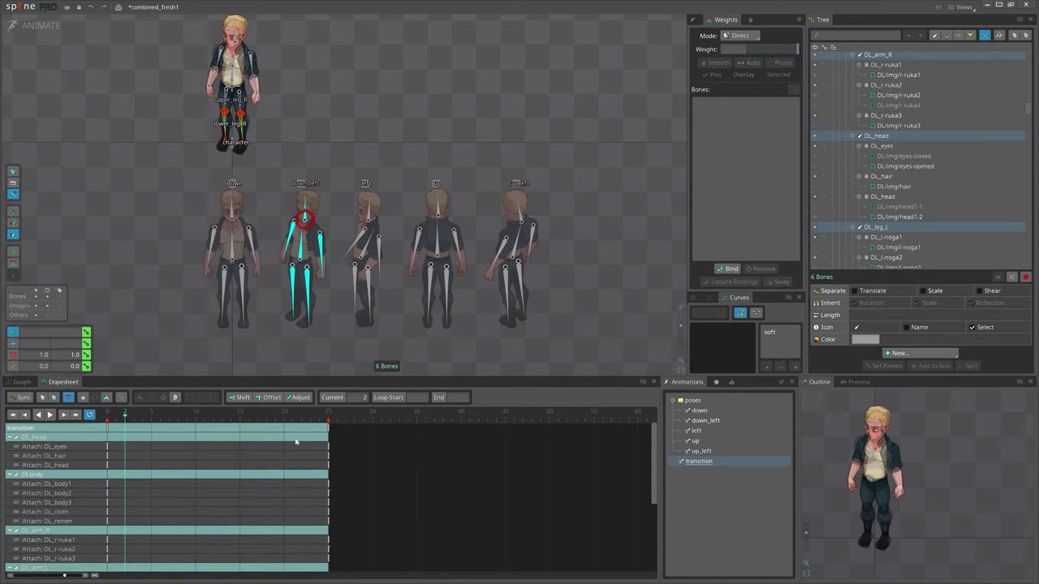
pyautogui.click(68, 397)
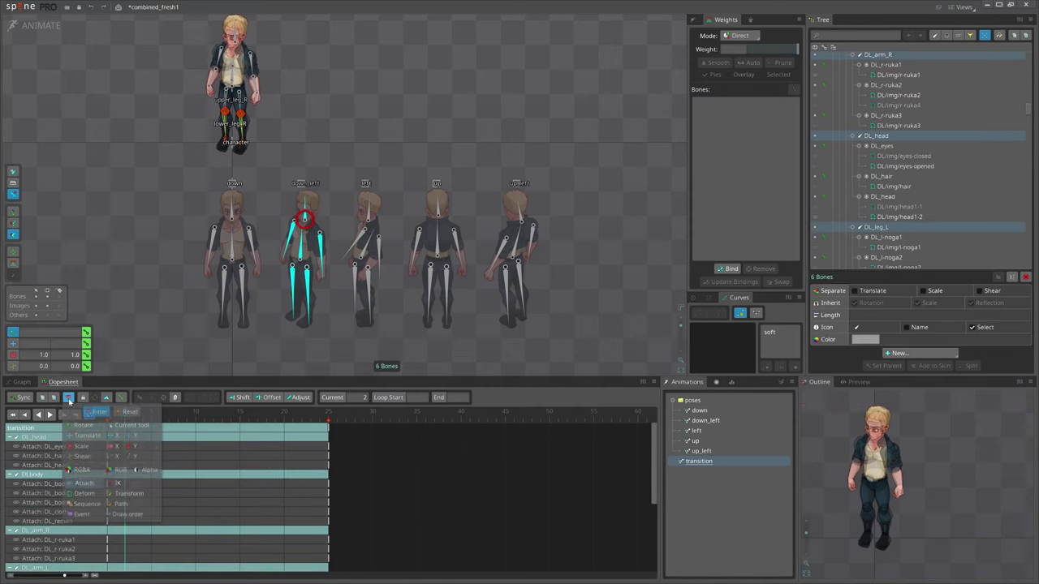
pyautogui.click(93, 469)
pyautogui.click(239, 470)
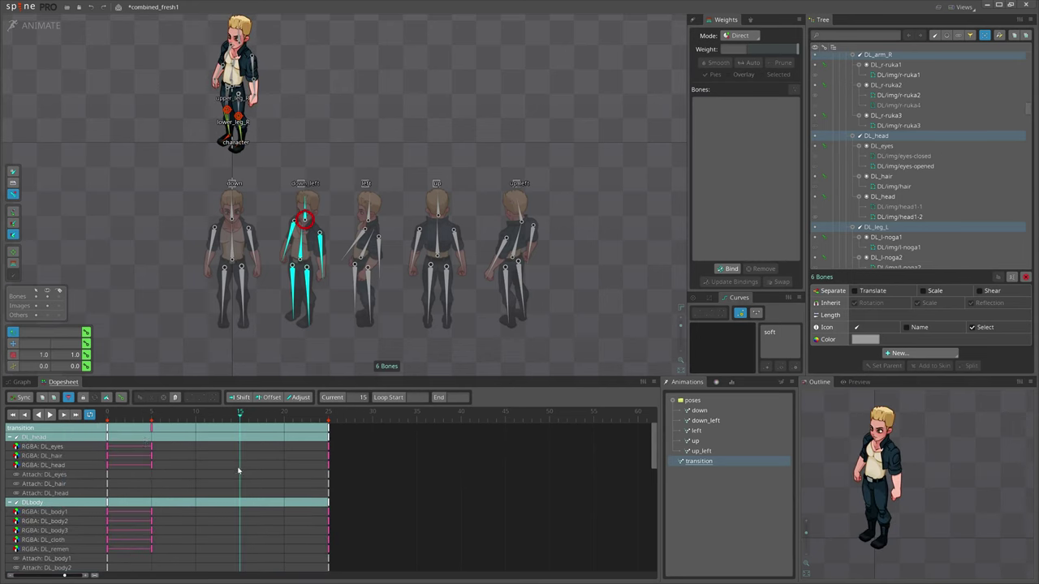
# - Move the down_left RGBA keys from frame 5 to frame 2 of the transition animation
pyautogui.click(106, 417)
pyautogui.moveTo(108, 420); pyautogui.dragTo(124, 422)
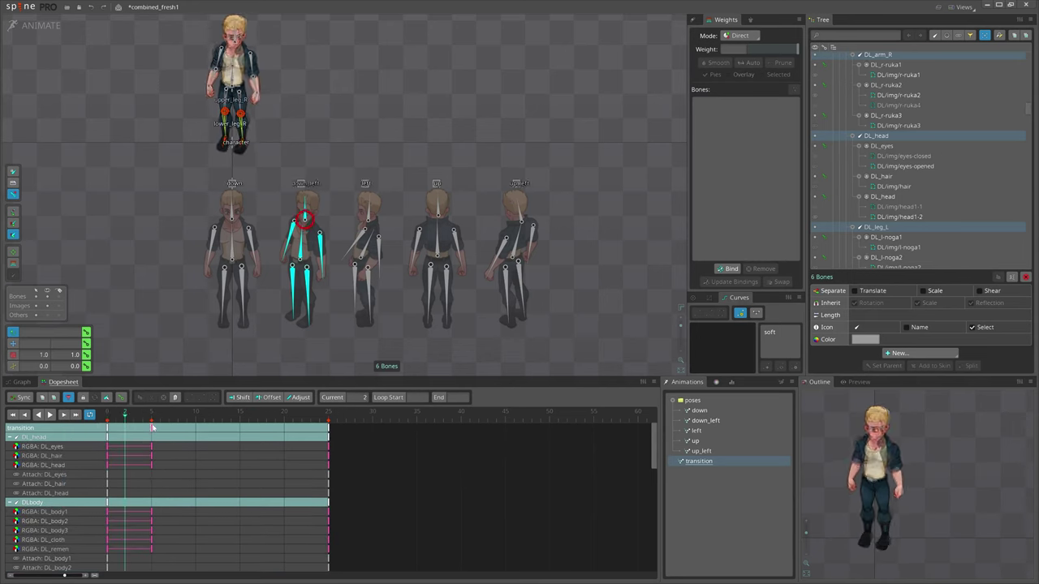
pyautogui.moveTo(152, 427); pyautogui.dragTo(101, 427)
pyautogui.click(98, 422)
pyautogui.click(116, 423)
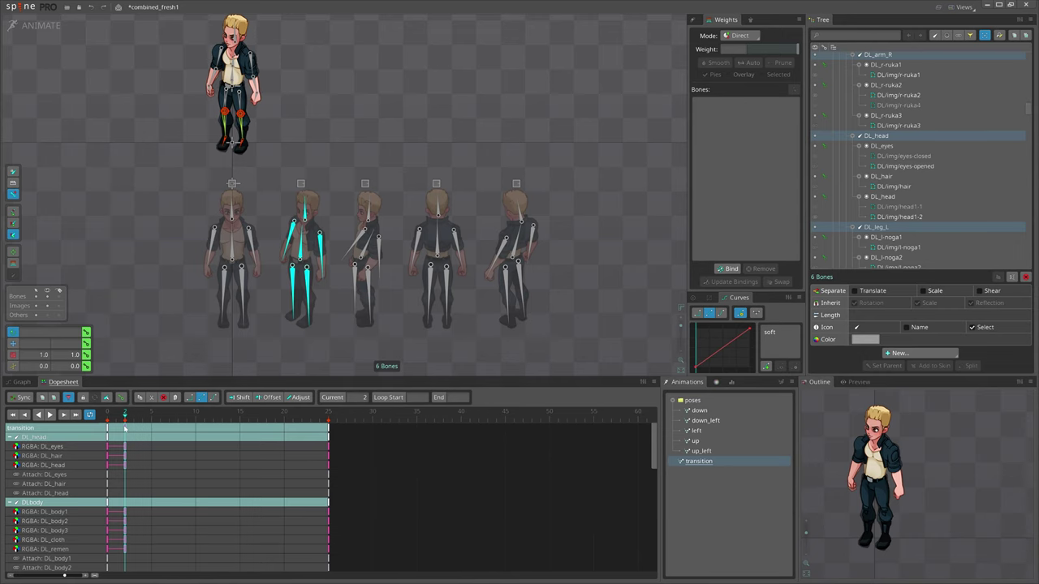
# - Select the six bones of the down template figure and duplicate their frame 0 keys at frame 2
pyautogui.moveTo(416, 193); pyautogui.dragTo(403, 254)
pyautogui.moveTo(288, 217); pyautogui.dragTo(244, 171)
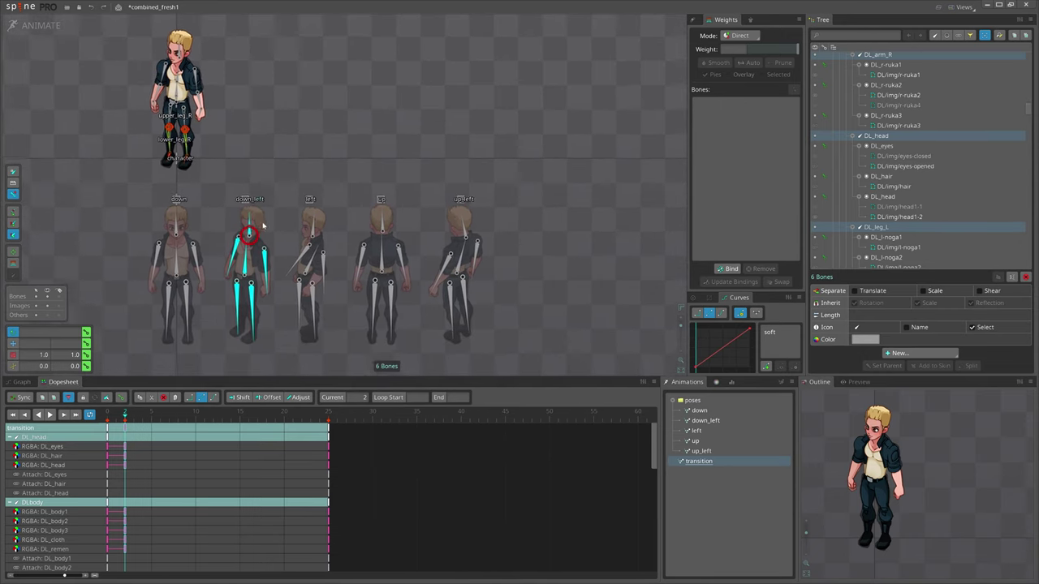
pyautogui.moveTo(213, 357); pyautogui.dragTo(204, 354)
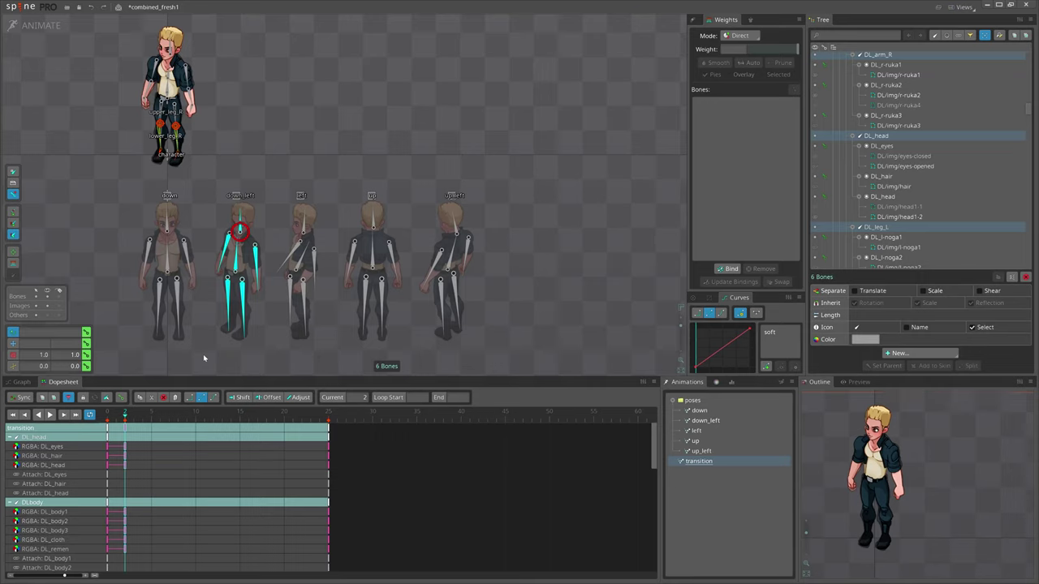
pyautogui.click(177, 198)
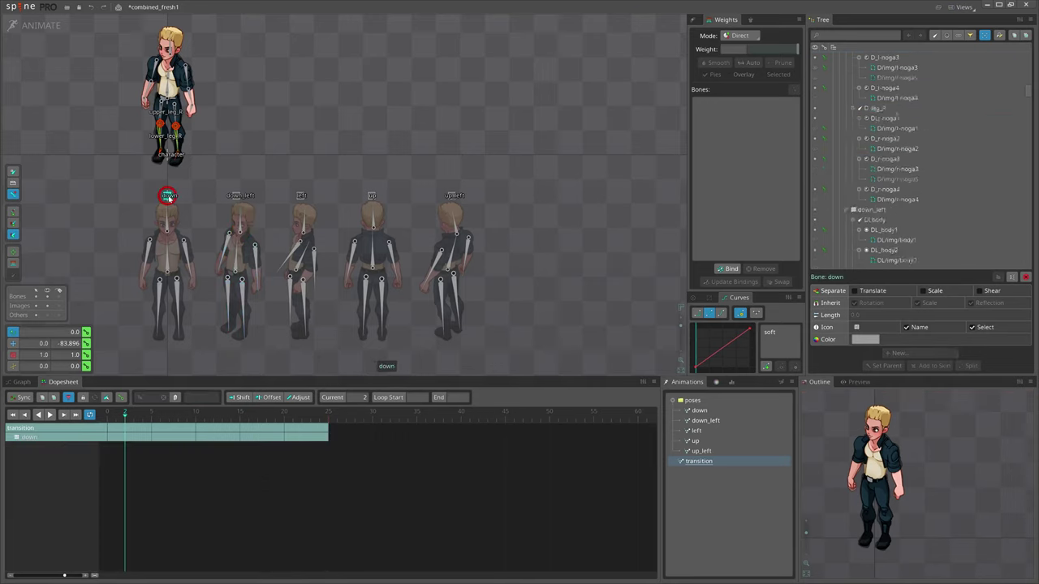
pyautogui.click(190, 267)
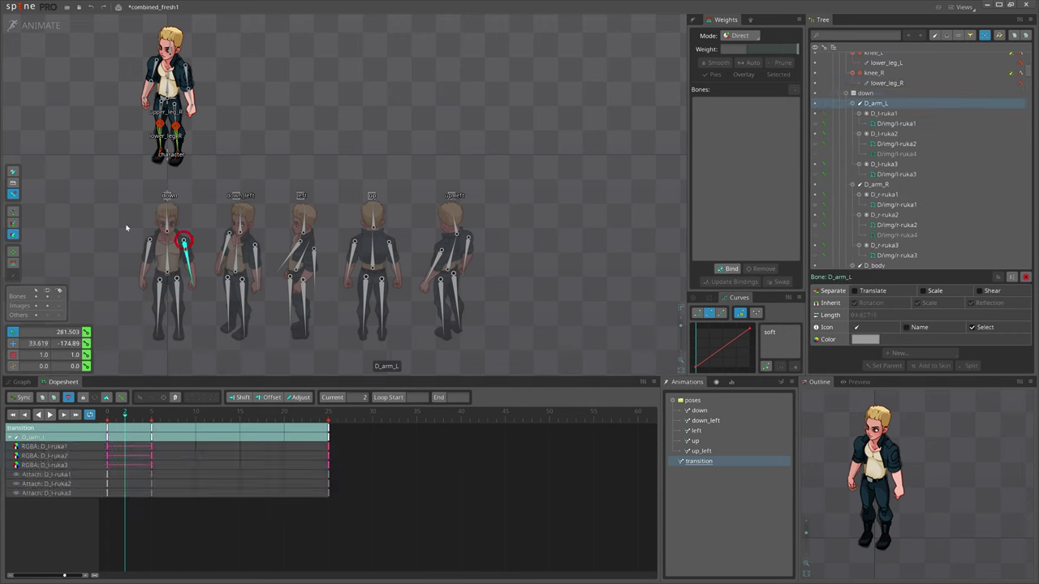
pyautogui.moveTo(122, 216); pyautogui.dragTo(206, 337)
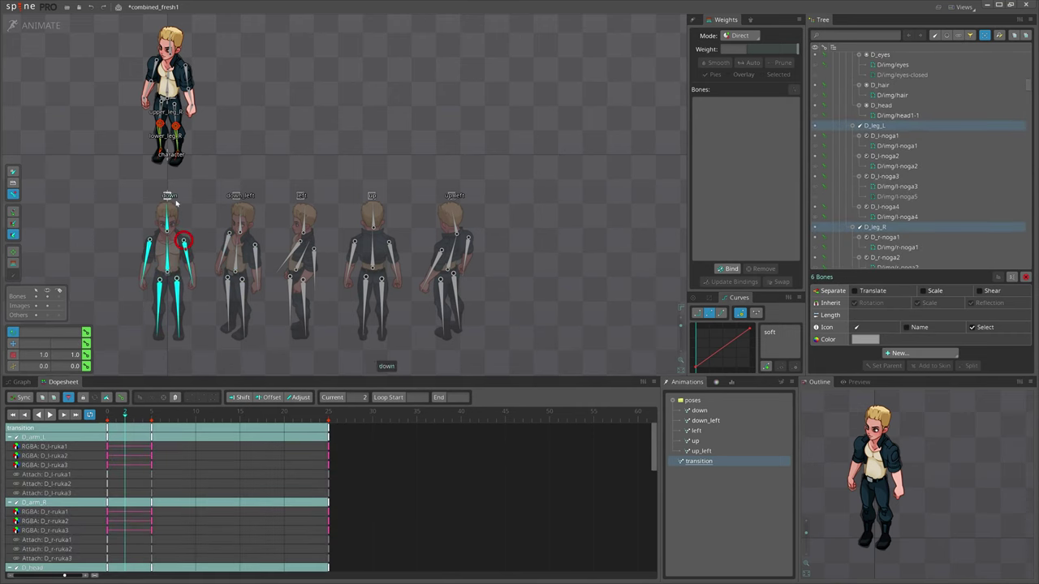
pyautogui.click(158, 457)
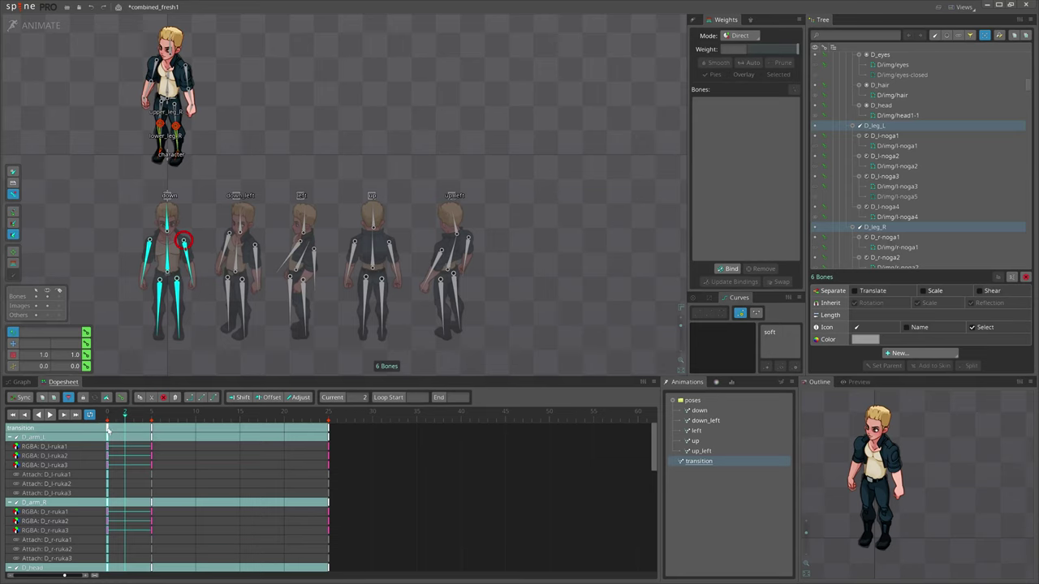
pyautogui.click(126, 436)
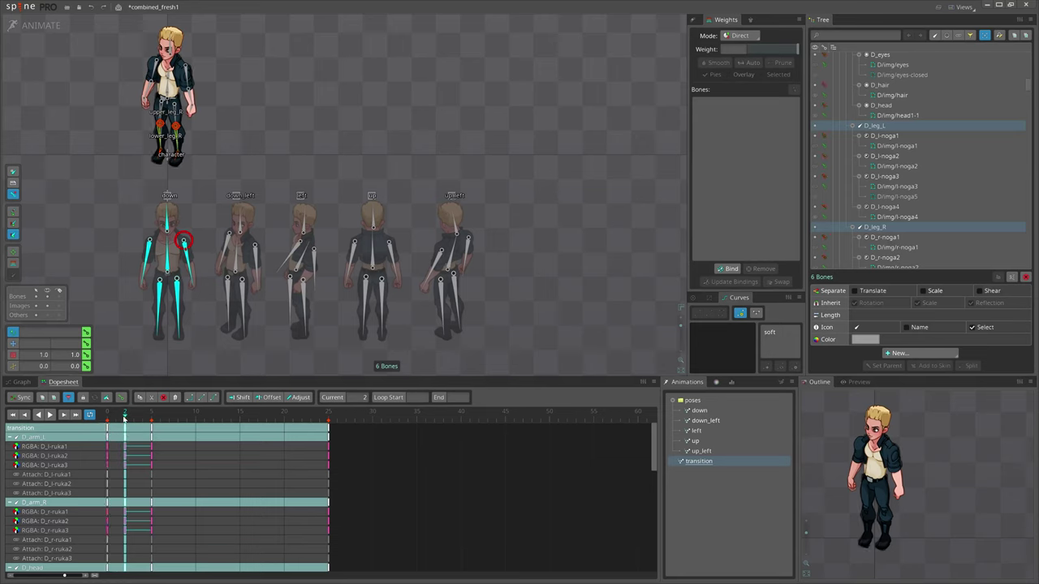
# - Scrub and play the transition from frame 0, then review the down template's RGBA and attachment keys in the dopesheet
pyautogui.click(125, 418)
pyautogui.moveTo(128, 417)
pyautogui.mouseDown()
pyautogui.moveTo(108, 415)
pyautogui.moveTo(122, 421)
pyautogui.mouseUp()
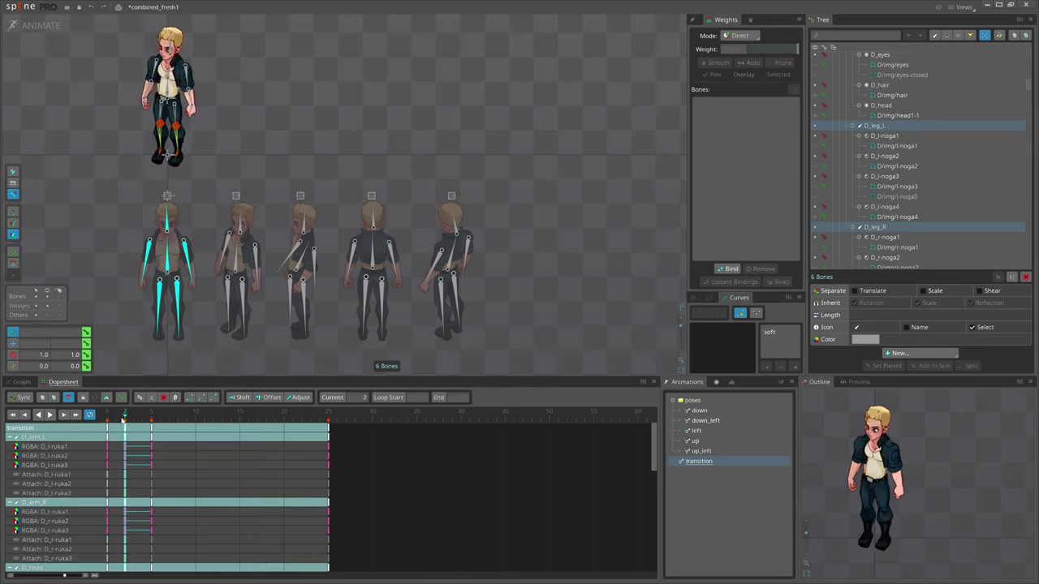
pyautogui.moveTo(122, 420); pyautogui.dragTo(99, 421)
pyautogui.press('space')
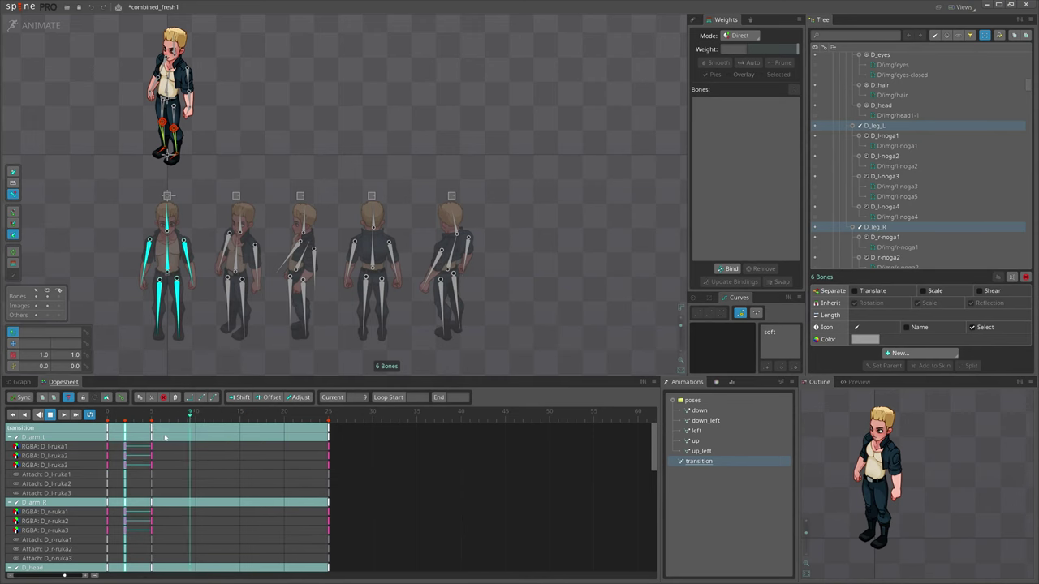
pyautogui.click(184, 241)
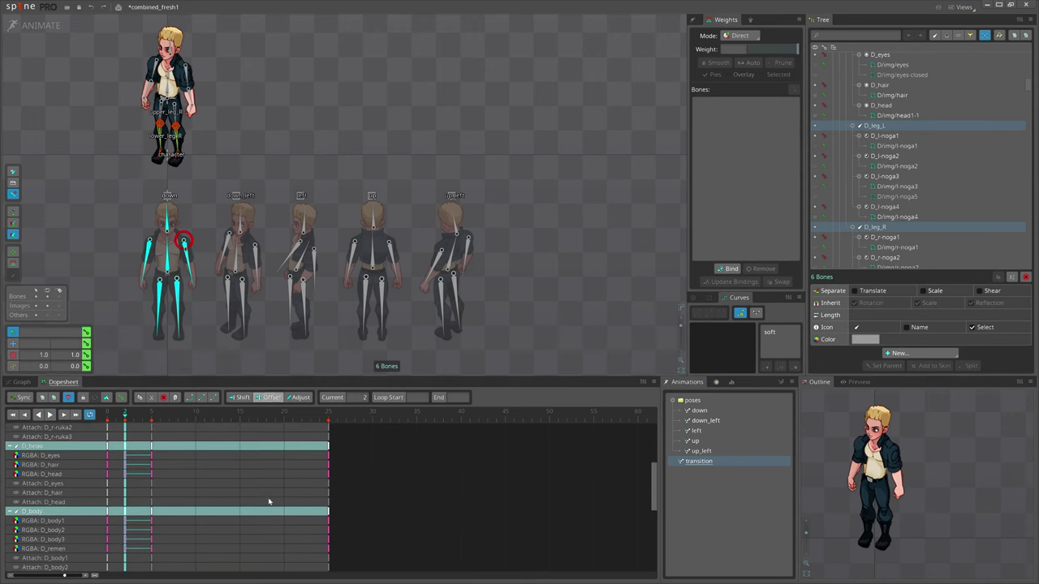
pyautogui.scroll(-5, 157, 514)
pyautogui.moveTo(252, 301); pyautogui.dragTo(216, 300)
pyautogui.press('space')
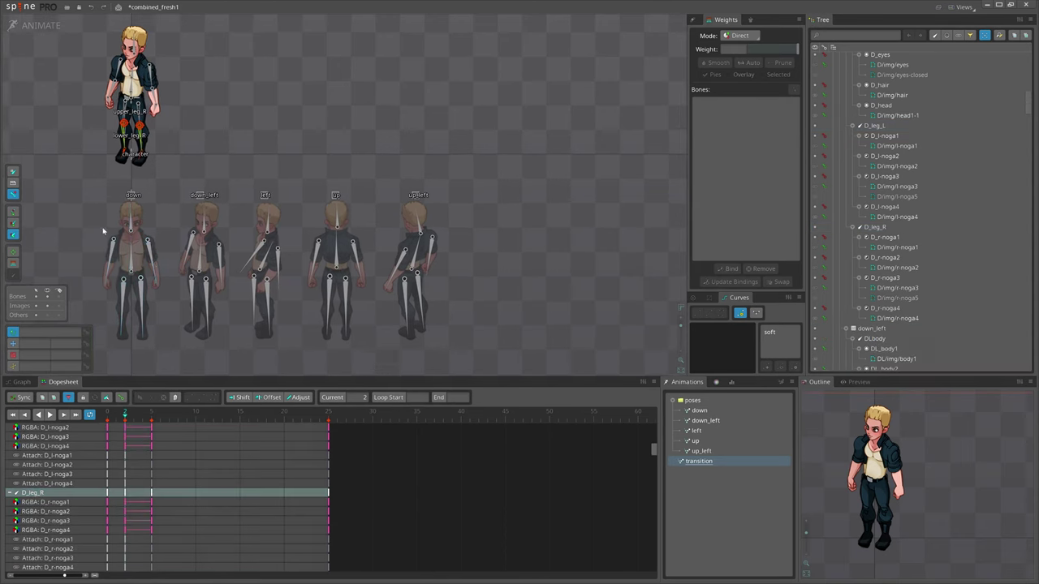
# - Select the 30 bones of all five template figures and check the character's blend between frames 0 and 2 up close
pyautogui.moveTo(83, 218); pyautogui.dragTo(433, 349)
pyautogui.scroll(5, 193, 449)
pyautogui.moveTo(229, 303); pyautogui.dragTo(284, 339)
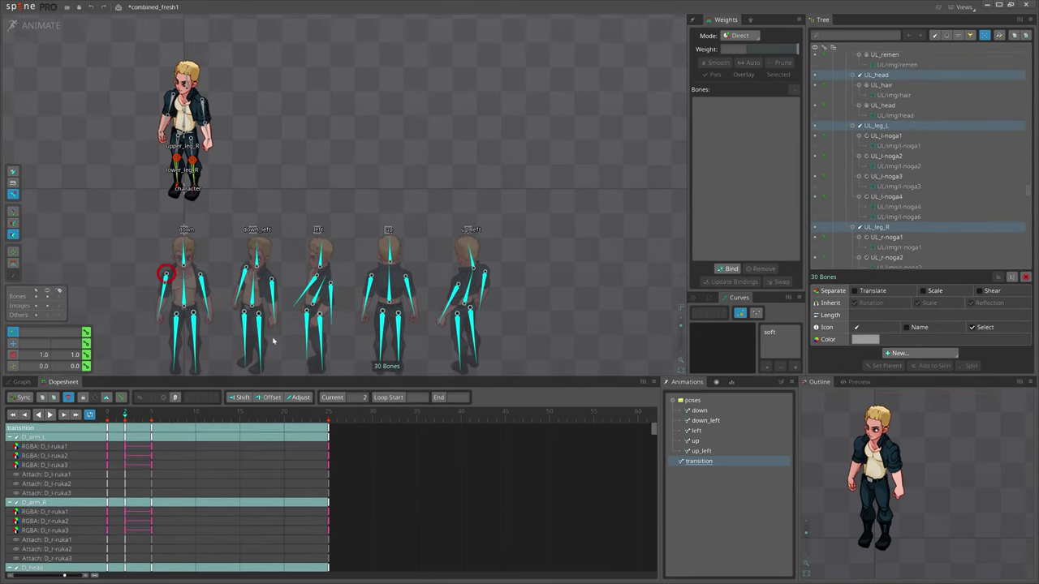
pyautogui.scroll(5, 249, 309)
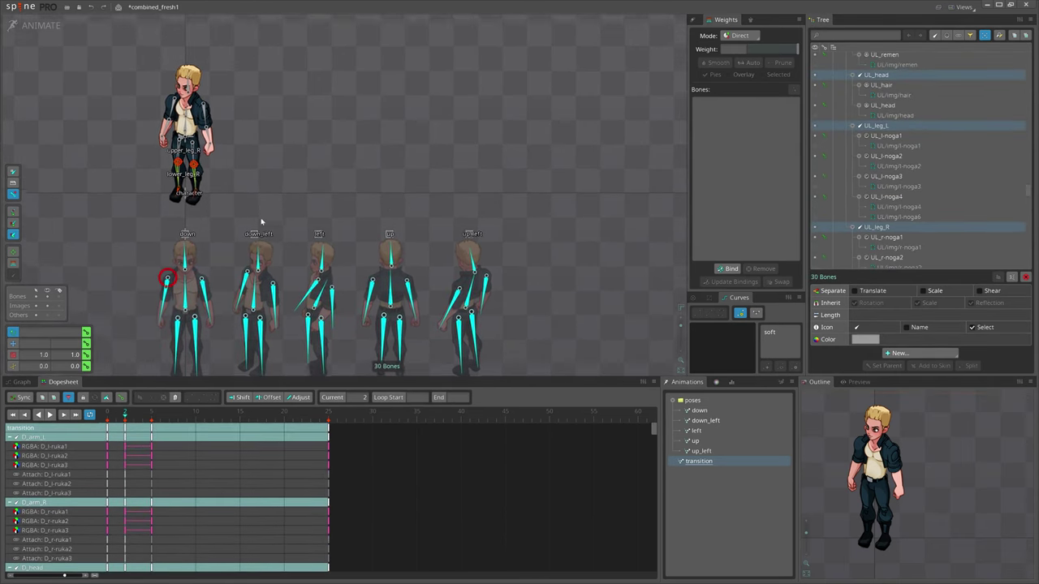
pyautogui.moveTo(249, 309); pyautogui.dragTo(317, 343)
pyautogui.scroll(-1, 316, 248)
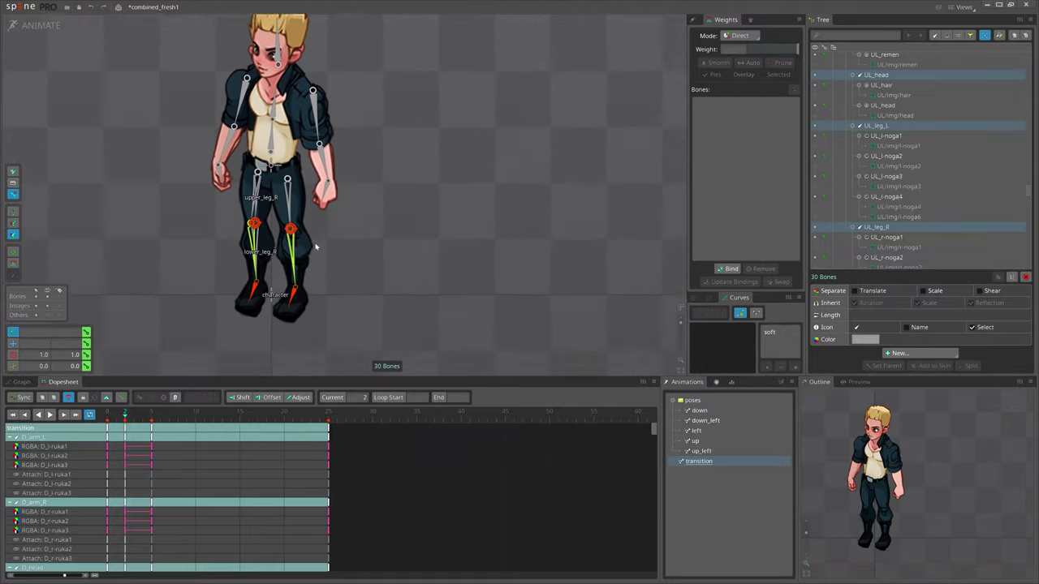
pyautogui.moveTo(316, 248); pyautogui.dragTo(322, 281)
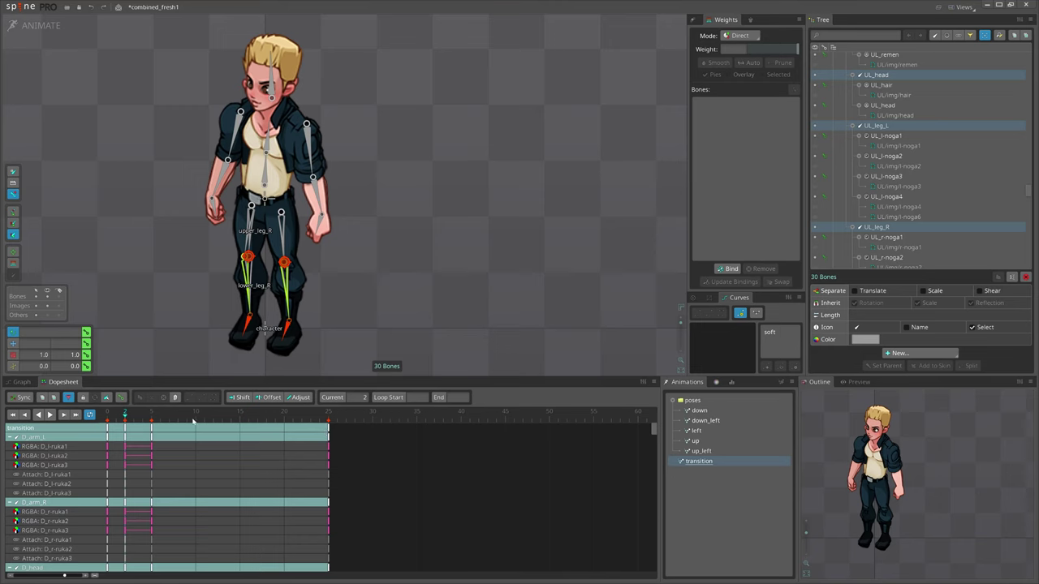
pyautogui.moveTo(193, 421); pyautogui.dragTo(101, 424)
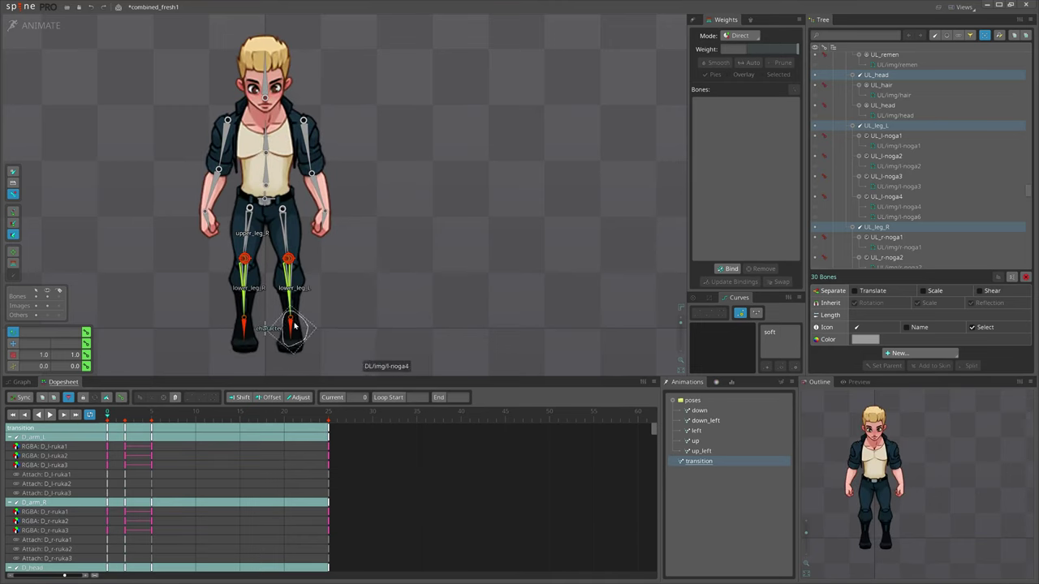
# - Show the foot bones' rotate and translate timelines in the dopesheet and key foot_L's in-between motion at frames 5, 7 and 9
pyautogui.click(245, 323)
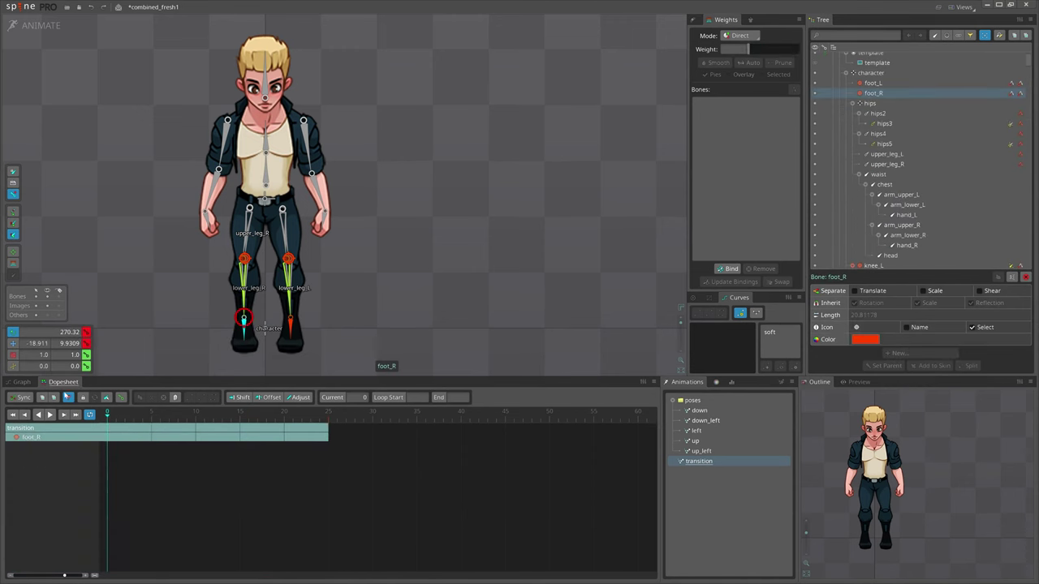
pyautogui.click(68, 397)
pyautogui.moveTo(111, 418); pyautogui.dragTo(133, 424)
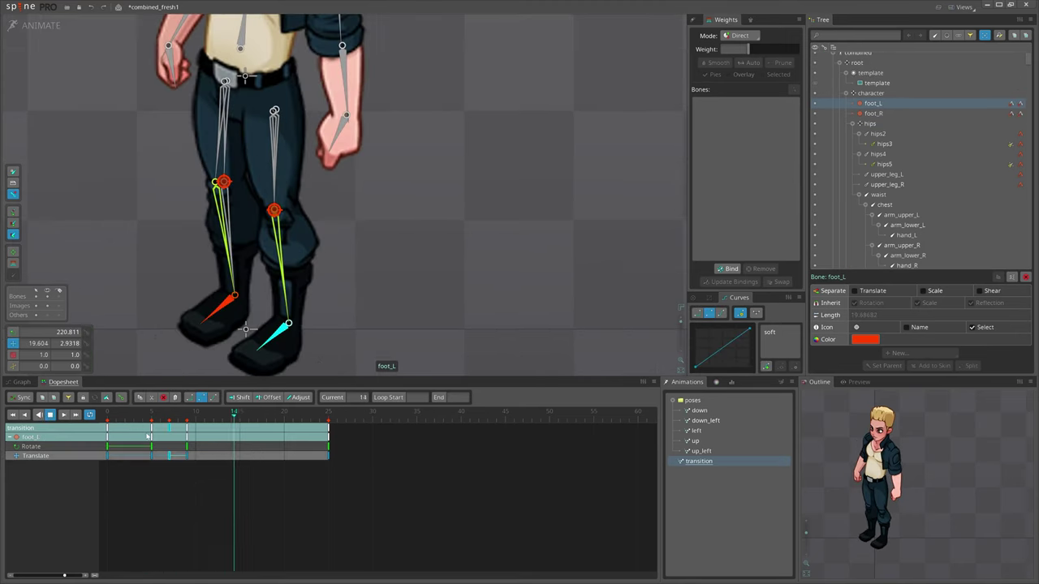
pyautogui.moveTo(133, 423); pyautogui.dragTo(186, 423)
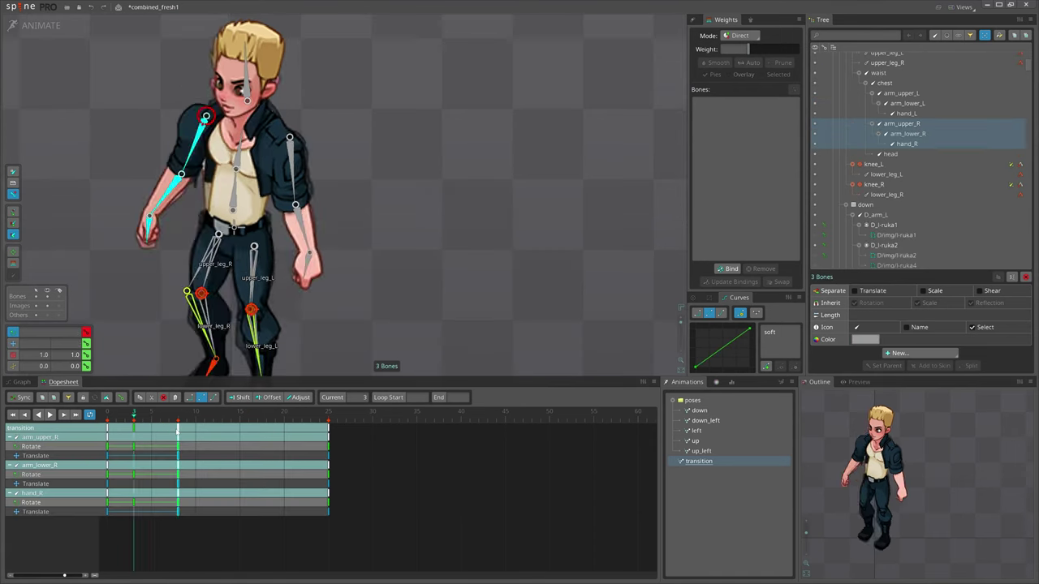
# - Adjust the pose of arm_upper_R, arm_lower_R and hand_R and duplicate their frame 8 keys at frame 13
pyautogui.doubleClick(178, 430)
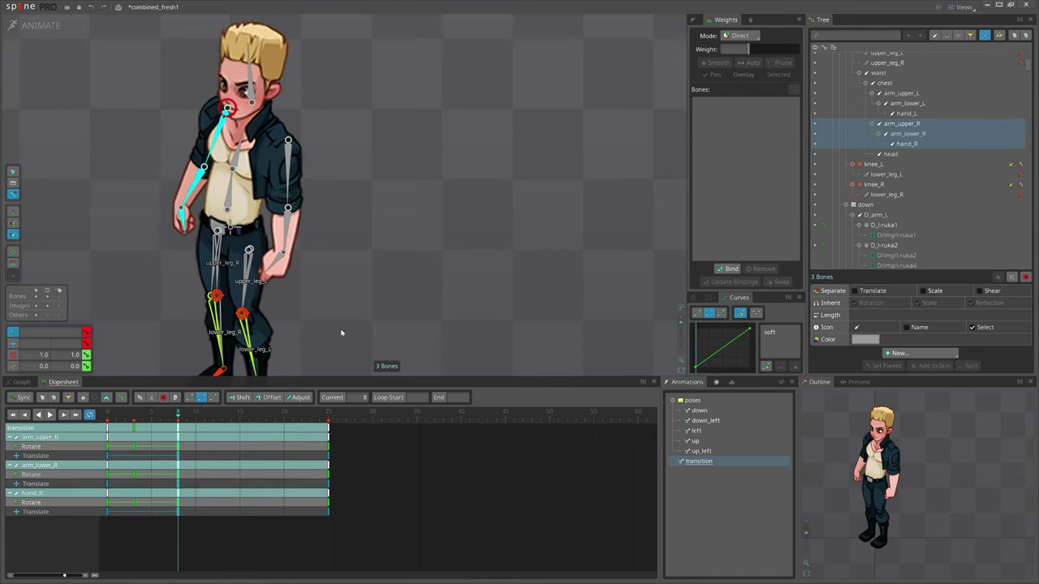
pyautogui.moveTo(342, 332); pyautogui.dragTo(357, 329)
pyautogui.moveTo(214, 418); pyautogui.dragTo(223, 418)
pyautogui.moveTo(339, 333); pyautogui.dragTo(349, 334)
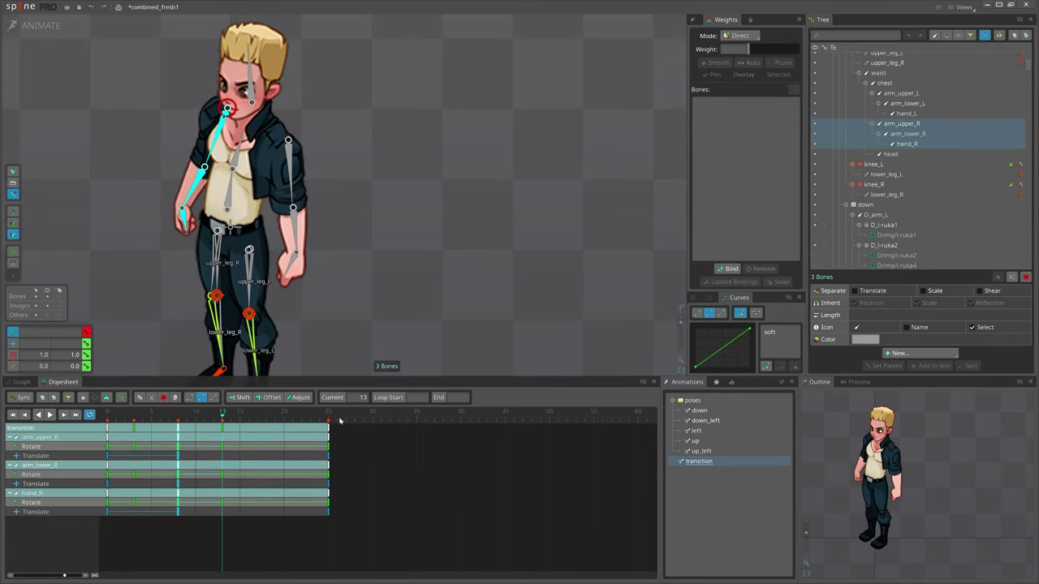
pyautogui.moveTo(178, 439); pyautogui.dragTo(226, 439)
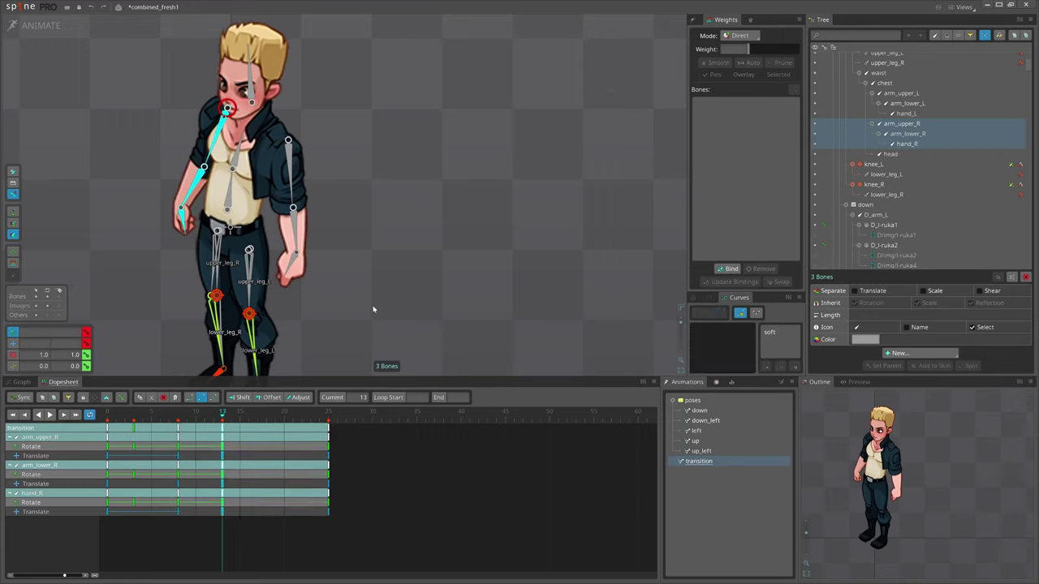
# - Select the chest bone and give its keys at frames 5, 9 and 12 a Bezier easing curve
pyautogui.click(248, 415)
pyautogui.moveTo(329, 428); pyautogui.dragTo(167, 444)
pyautogui.click(266, 415)
pyautogui.press('space')
pyautogui.click(236, 156)
pyautogui.press('d')
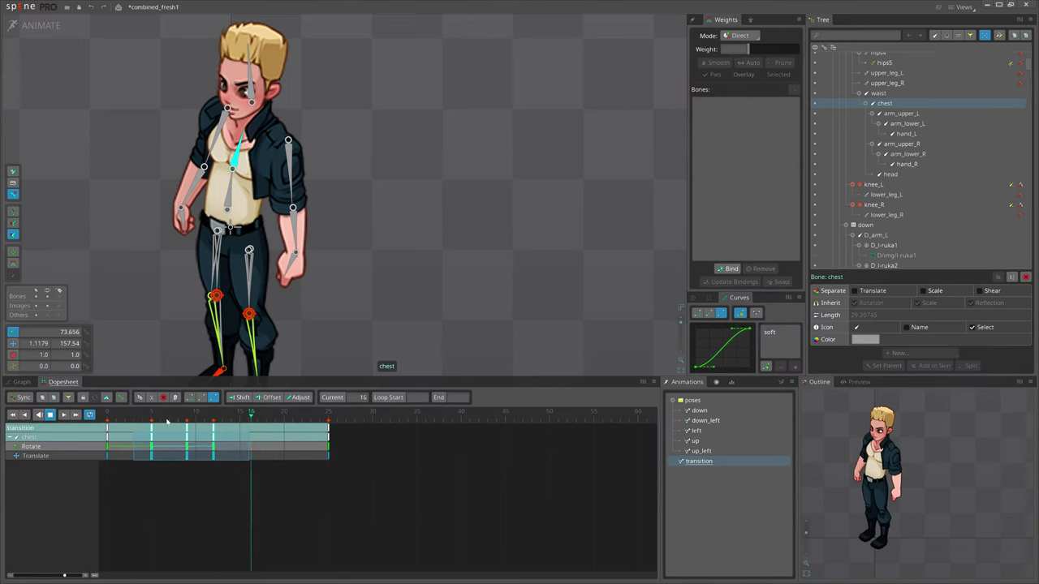
# - Apply the soft curve preset to the arm_lower_L keys from frame 8 to frame 25 and play the motion
pyautogui.press('space')
pyautogui.click(145, 415)
pyautogui.moveTo(145, 420); pyautogui.dragTo(230, 473)
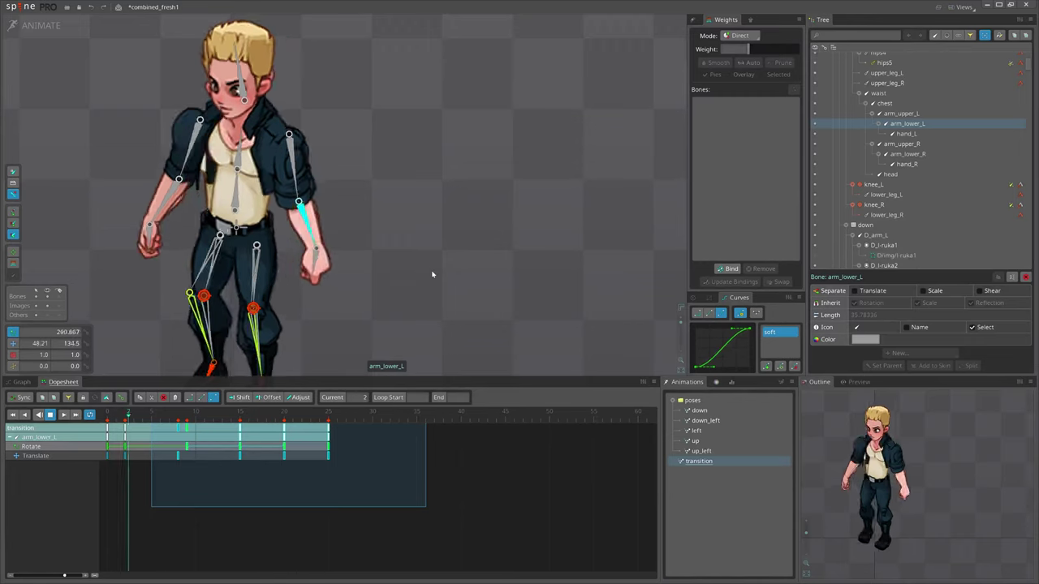
pyautogui.scroll(-3, 430, 211)
pyautogui.scroll(4, 227, 199)
pyautogui.press('d')
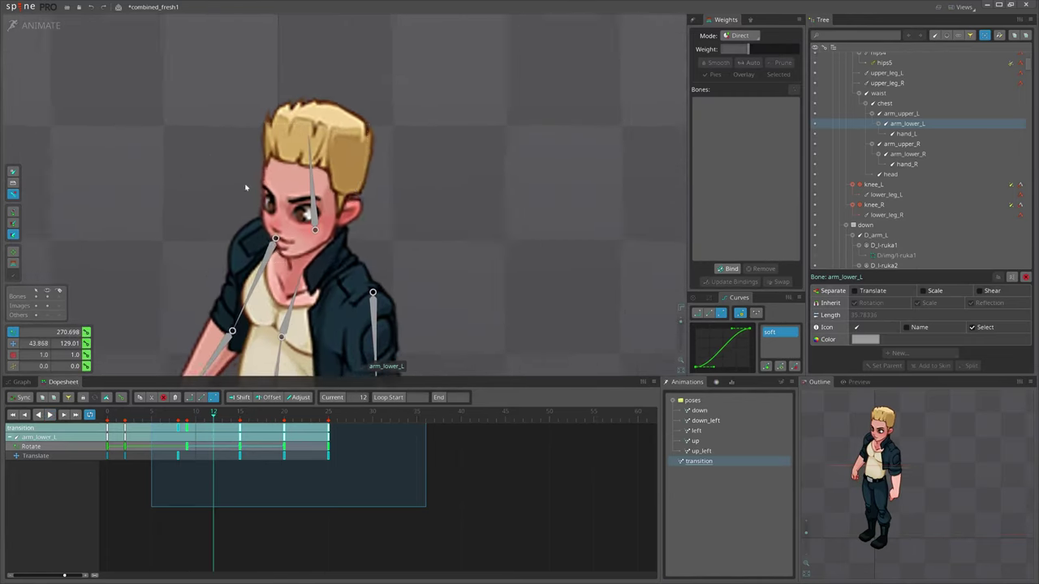
# - Key a blink on the DL_eyes slot early in the transition animation: show eyes-closed, and eyes-opened again two frames on, and play it
pyautogui.click(310, 212)
pyautogui.moveTo(128, 417)
pyautogui.mouseDown()
pyautogui.moveTo(115, 422)
pyautogui.moveTo(143, 424)
pyautogui.mouseUp()
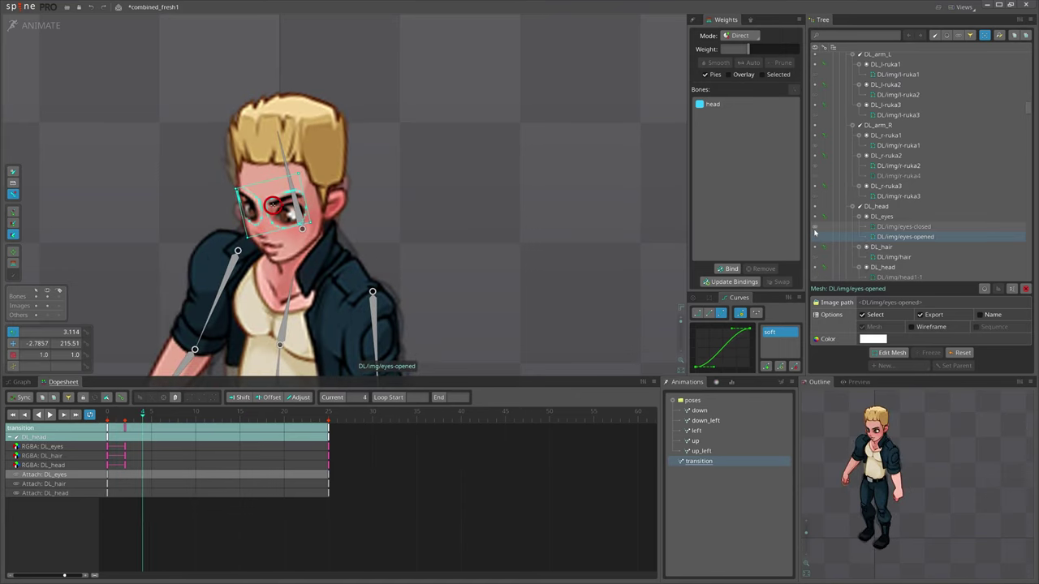
pyautogui.click(815, 228)
pyautogui.press('Right')
pyautogui.press('Right')
pyautogui.click(816, 237)
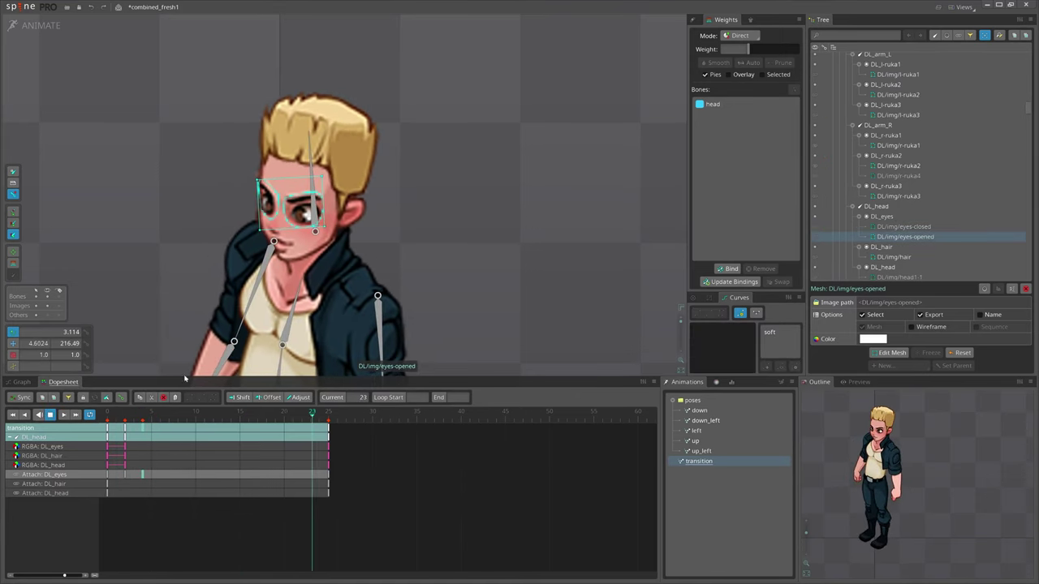
pyautogui.scroll(-5, 303, 248)
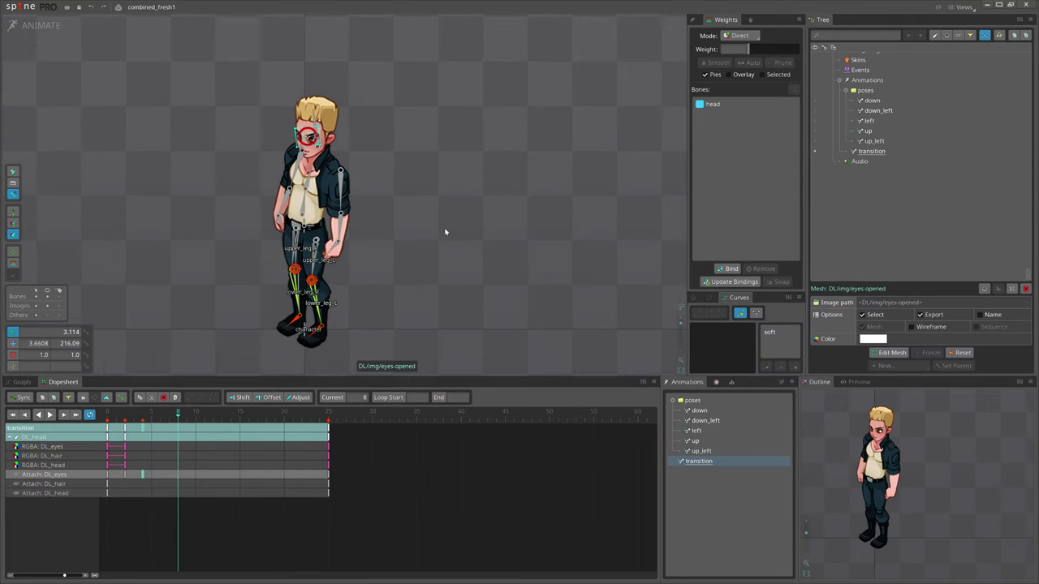
# - Create a new animation named super_slap and save the project
pyautogui.click(901, 80)
pyautogui.click(913, 366)
pyautogui.click(920, 379)
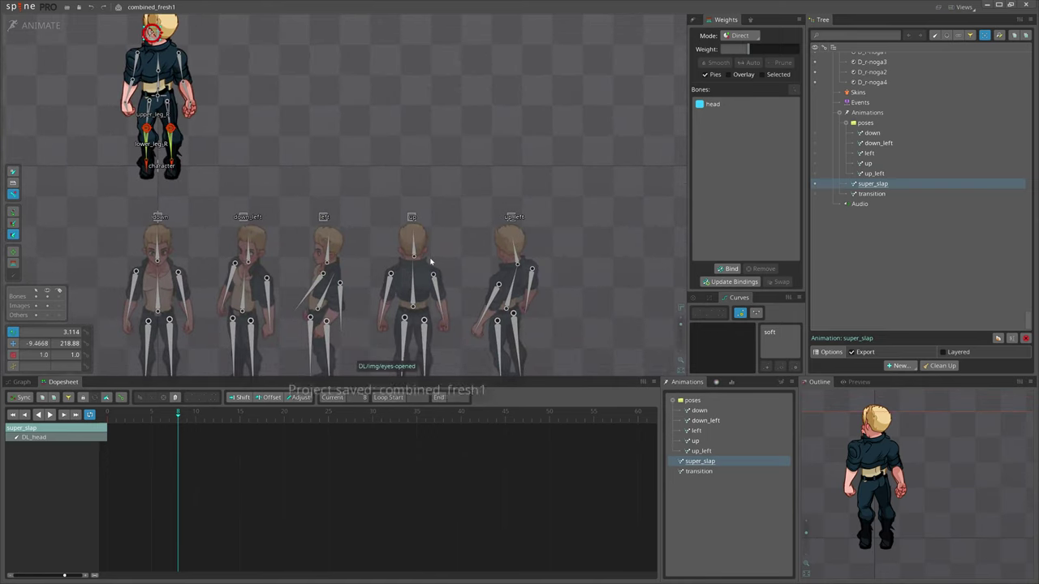
pyautogui.hotkey('ctrl', 's')
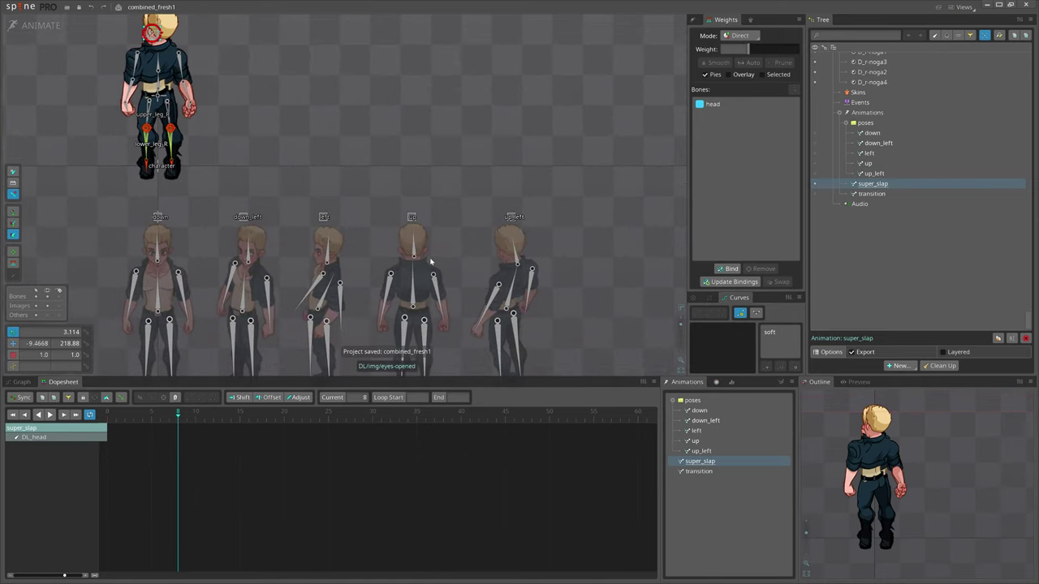
# - Switch to setup mode and examine the bone groups of the down_left, down, left and up figures by selecting each one
pyautogui.moveTo(456, 257); pyautogui.dragTo(462, 202)
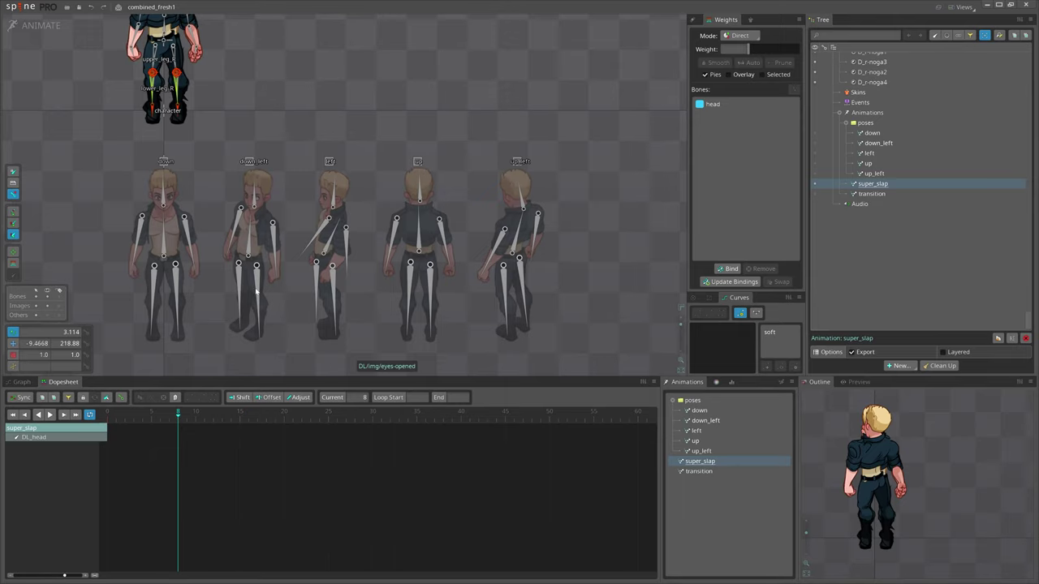
pyautogui.press('Tab')
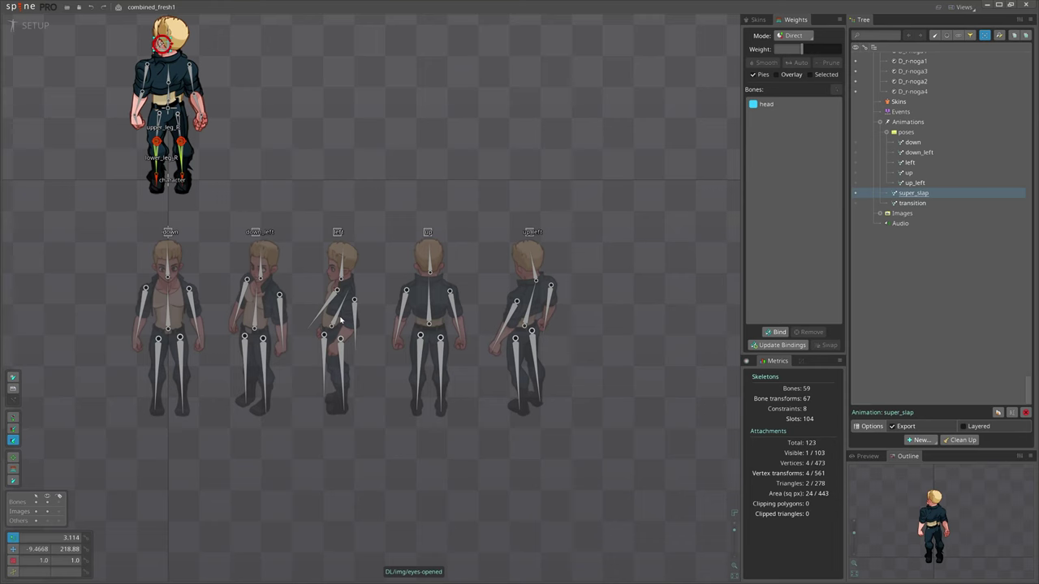
pyautogui.moveTo(204, 233); pyautogui.dragTo(283, 474)
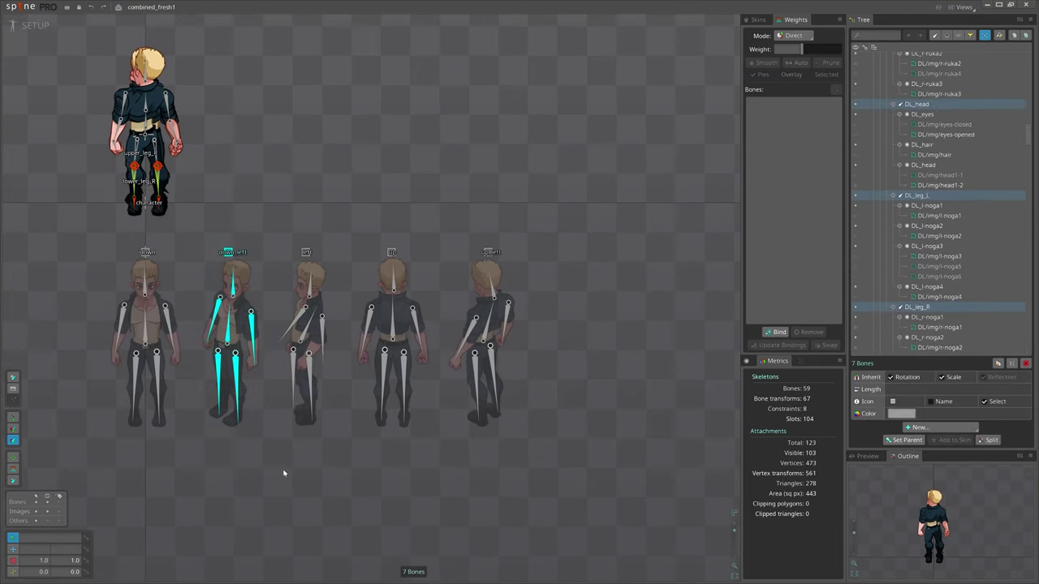
pyautogui.click(166, 320)
pyautogui.moveTo(92, 242); pyautogui.dragTo(183, 335)
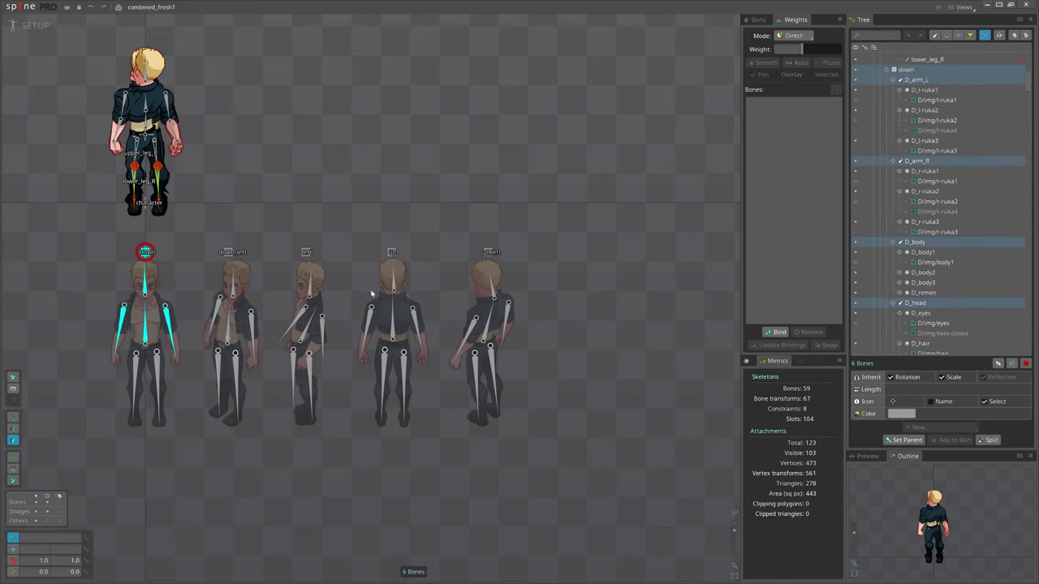
pyautogui.moveTo(358, 309); pyautogui.dragTo(295, 307)
pyautogui.click(259, 329)
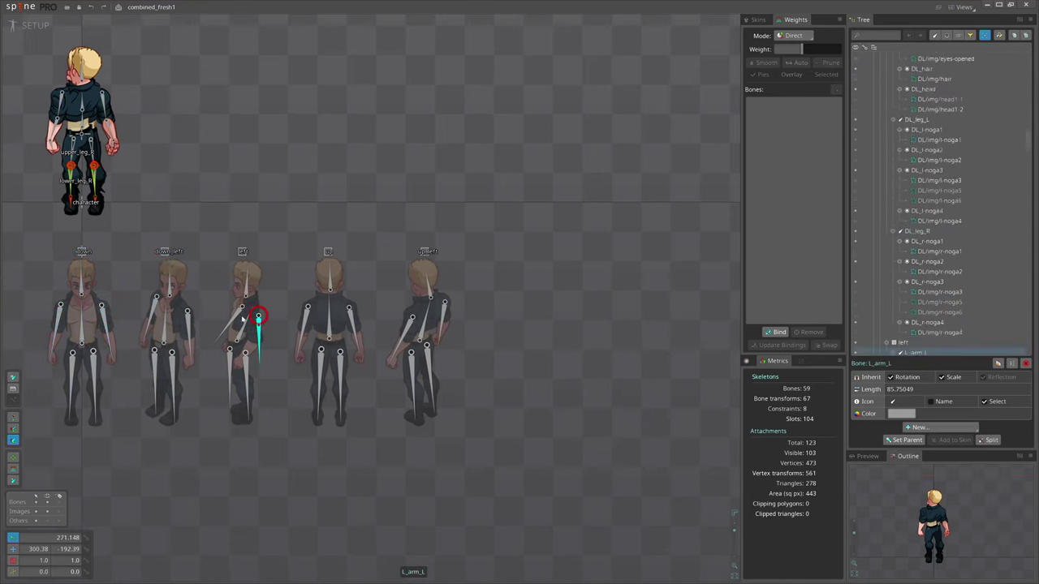
pyautogui.moveTo(209, 230); pyautogui.dragTo(278, 441)
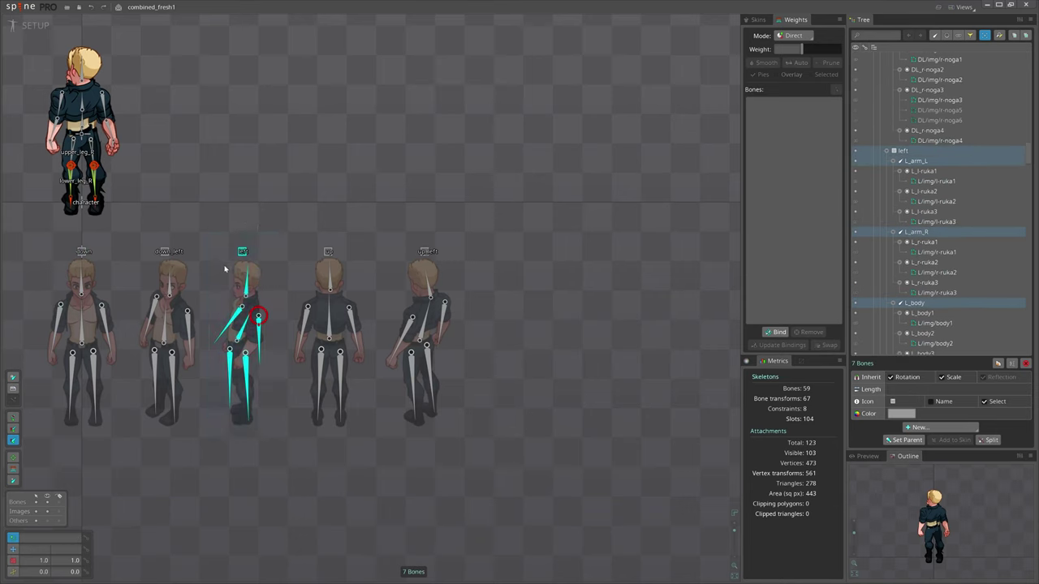
pyautogui.click(358, 318)
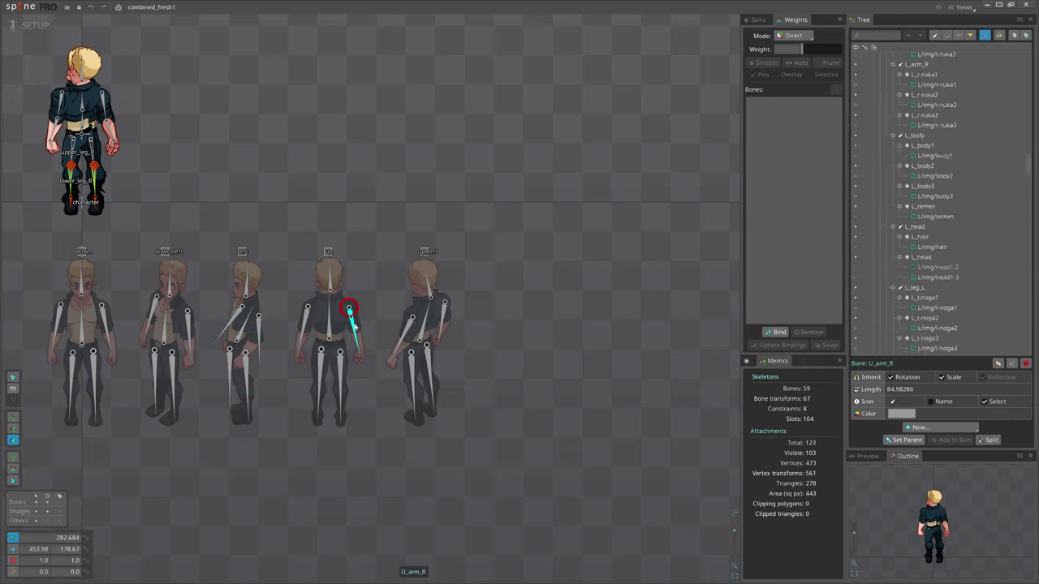
pyautogui.moveTo(279, 219); pyautogui.dragTo(367, 335)
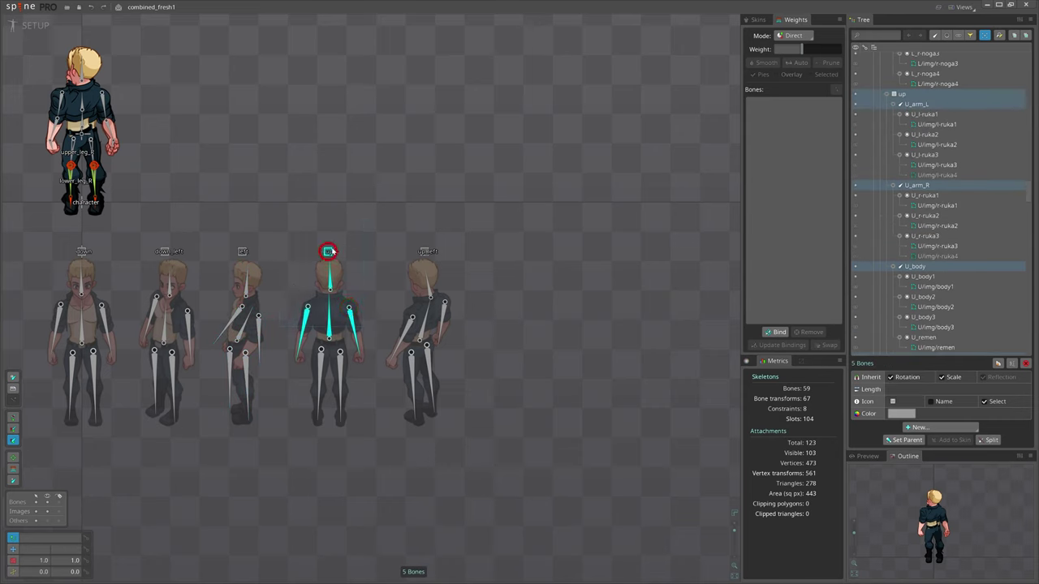
pyautogui.press('space')
pyautogui.scroll(1, 303, 294)
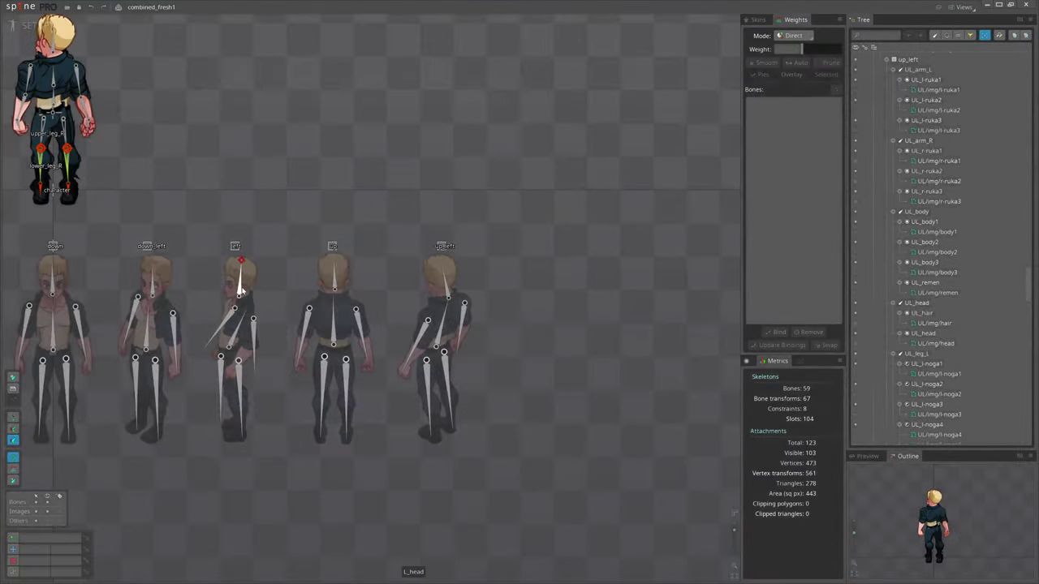
pyautogui.click(240, 290)
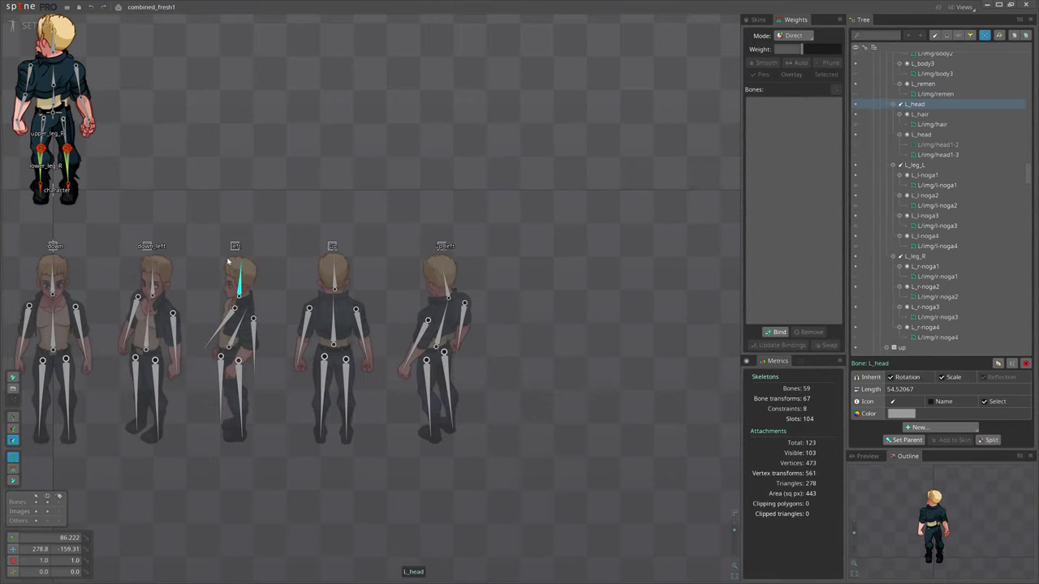
pyautogui.scroll(-3, 227, 264)
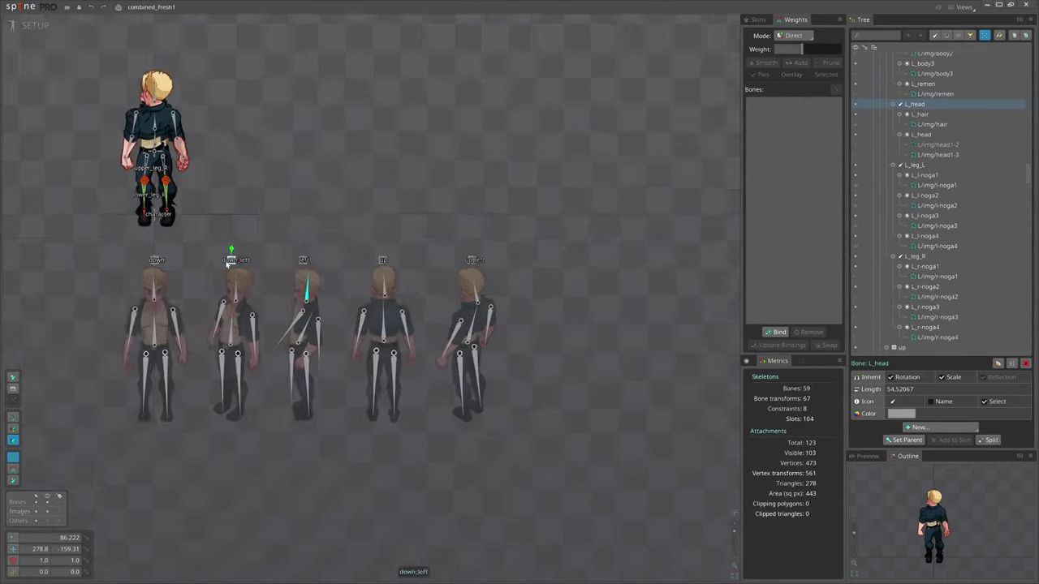
# - Return to animate mode, copy all keys of the down_left pose and paste them into super_slap at frame 0
pyautogui.click(31, 25)
pyautogui.hotkey('ctrl', 'c')
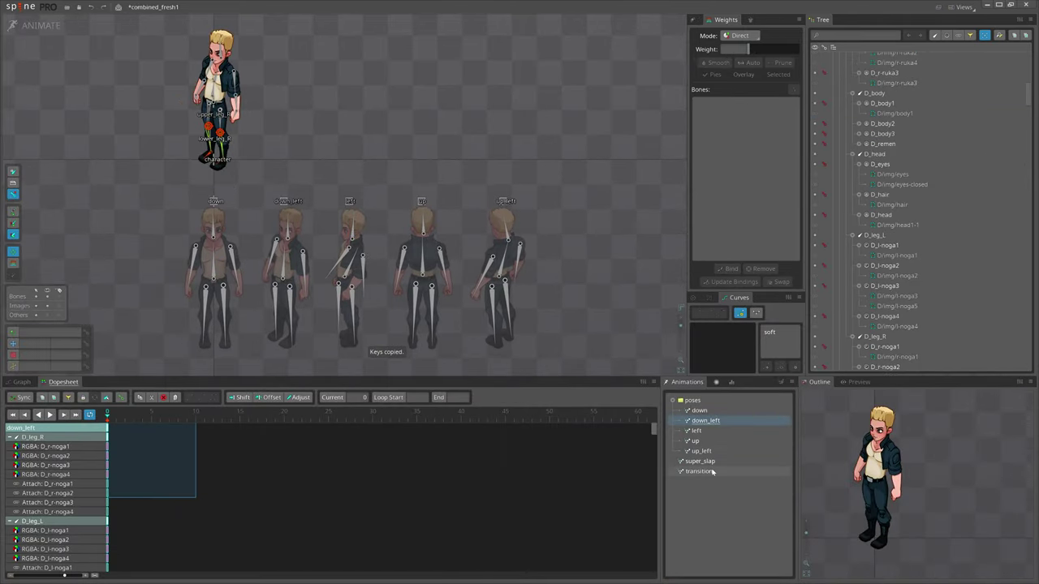
pyautogui.click(699, 461)
pyautogui.hotkey('ctrl', 'v')
pyautogui.moveTo(313, 210); pyautogui.dragTo(297, 234)
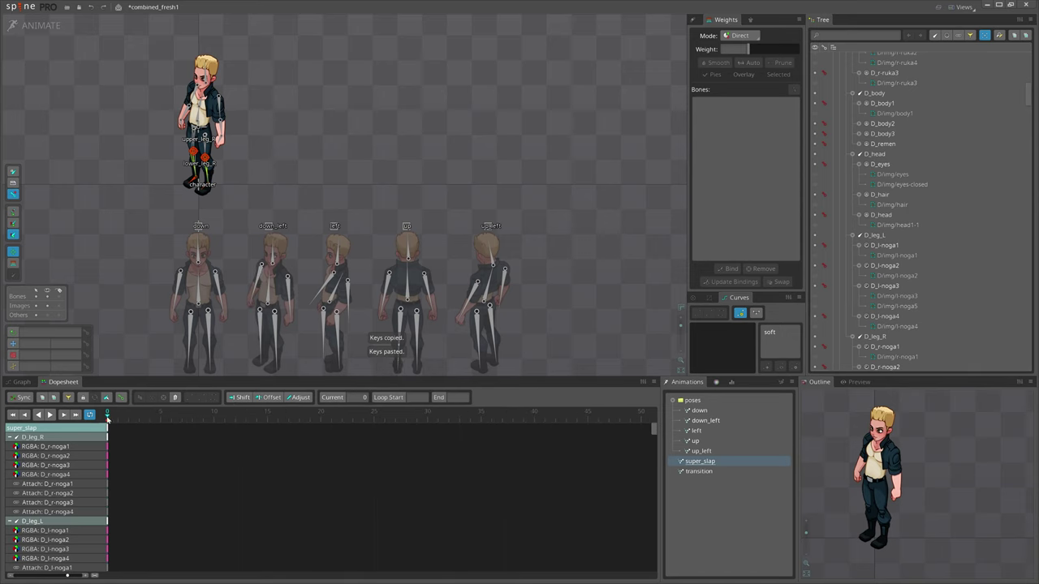
# - Select the down figure's head, body and both arm bones and mark their frame 0 keys in the down animation
pyautogui.moveTo(107, 417); pyautogui.dragTo(160, 417)
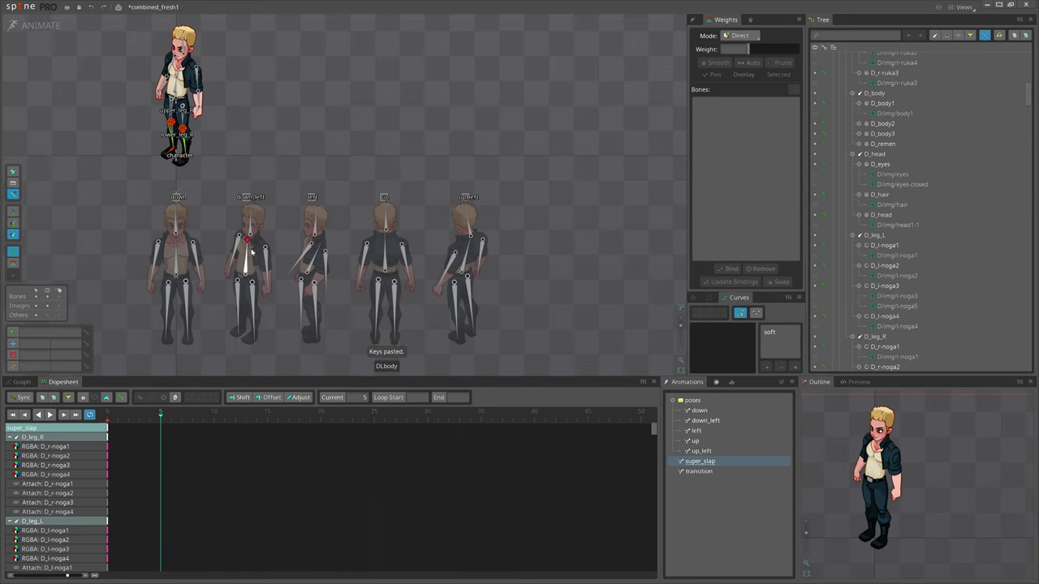
pyautogui.click(195, 252)
pyautogui.moveTo(132, 216); pyautogui.dragTo(202, 260)
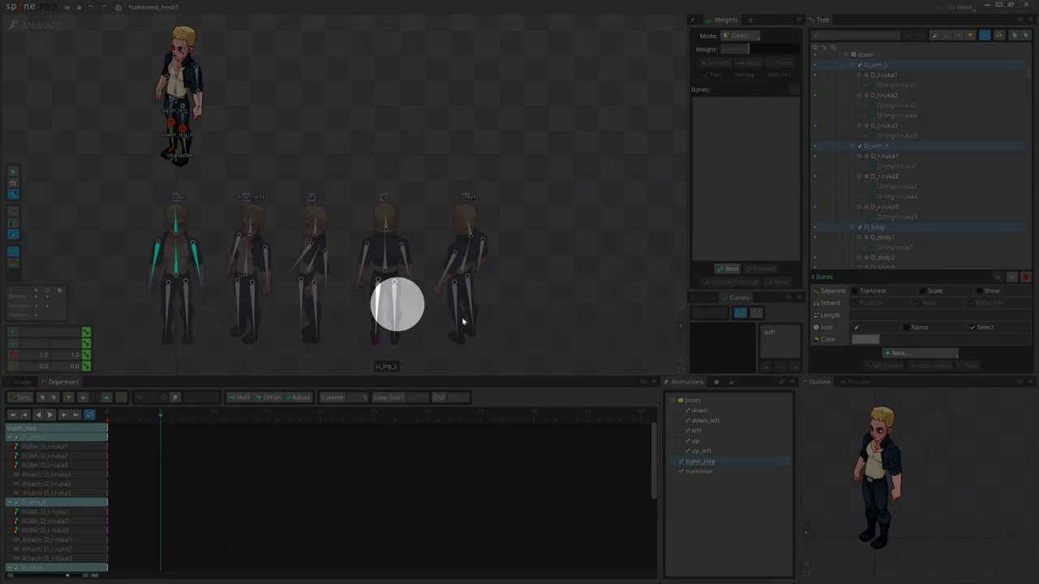
pyautogui.click(699, 411)
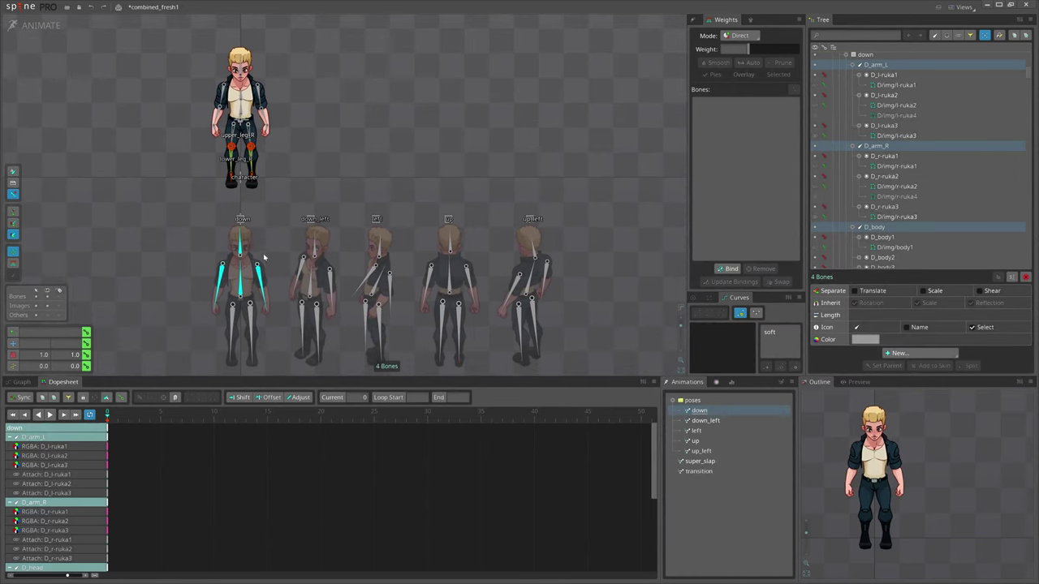
pyautogui.moveTo(140, 459); pyautogui.dragTo(83, 421)
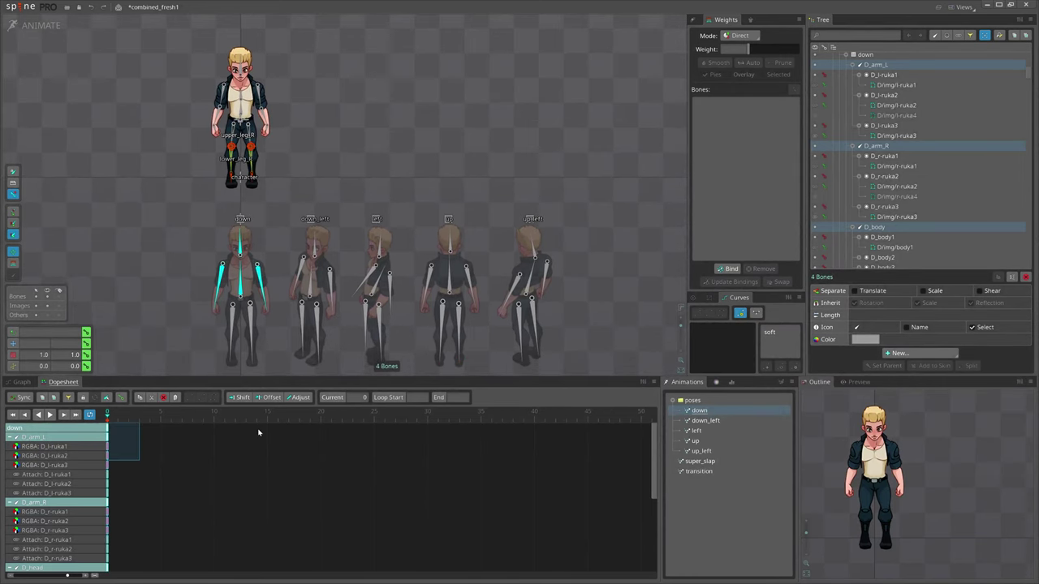
pyautogui.scroll(2, 349, 337)
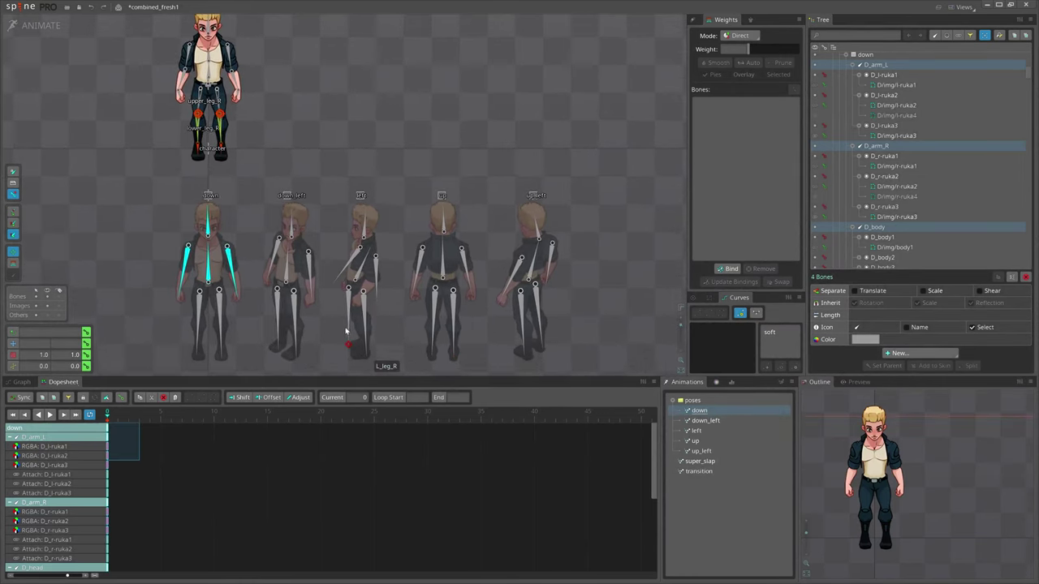
pyautogui.scroll(1, 320, 324)
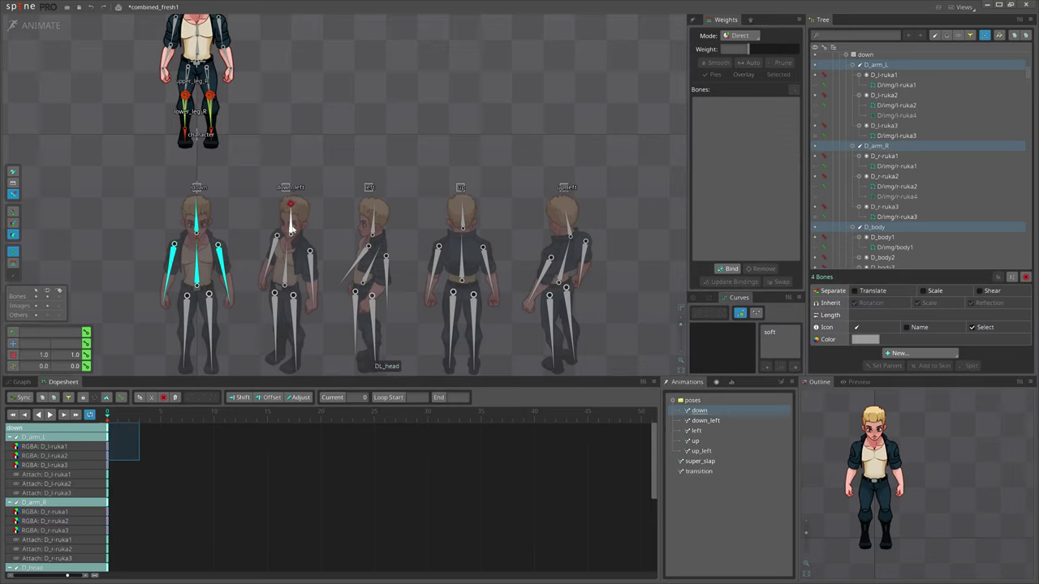
# - Add the down_left figure's head, body and arm bones to the selection and copy all their keys from the down animation
pyautogui.moveTo(254, 213); pyautogui.dragTo(334, 279)
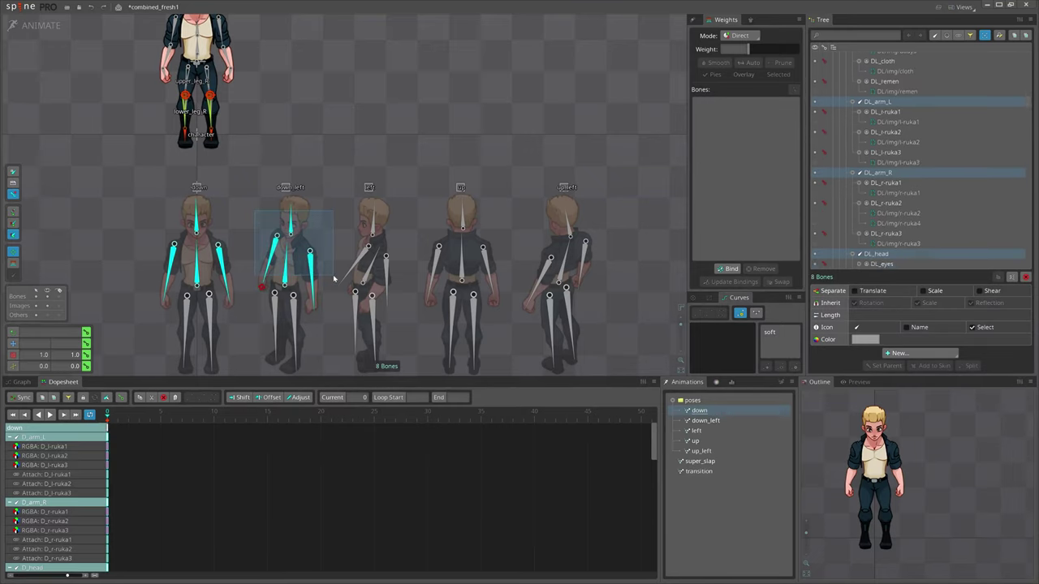
pyautogui.scroll(-10, 179, 521)
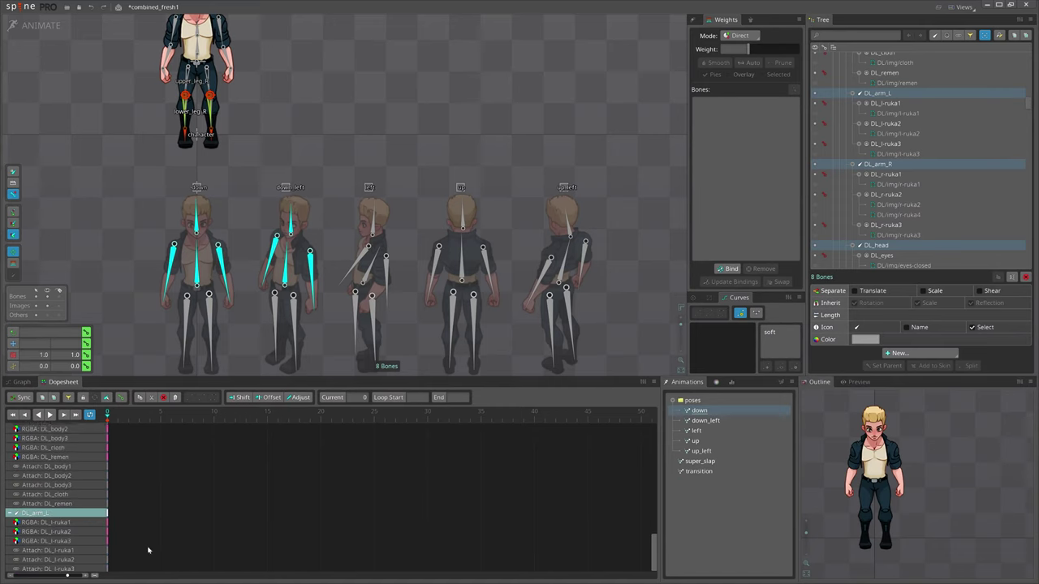
pyautogui.scroll(6, 142, 479)
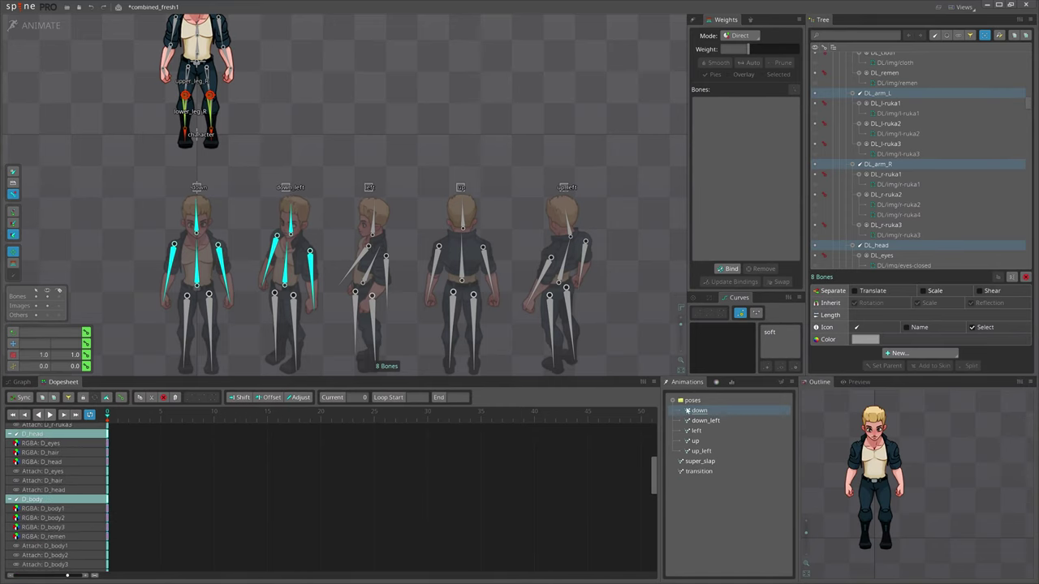
pyautogui.scroll(4, 137, 475)
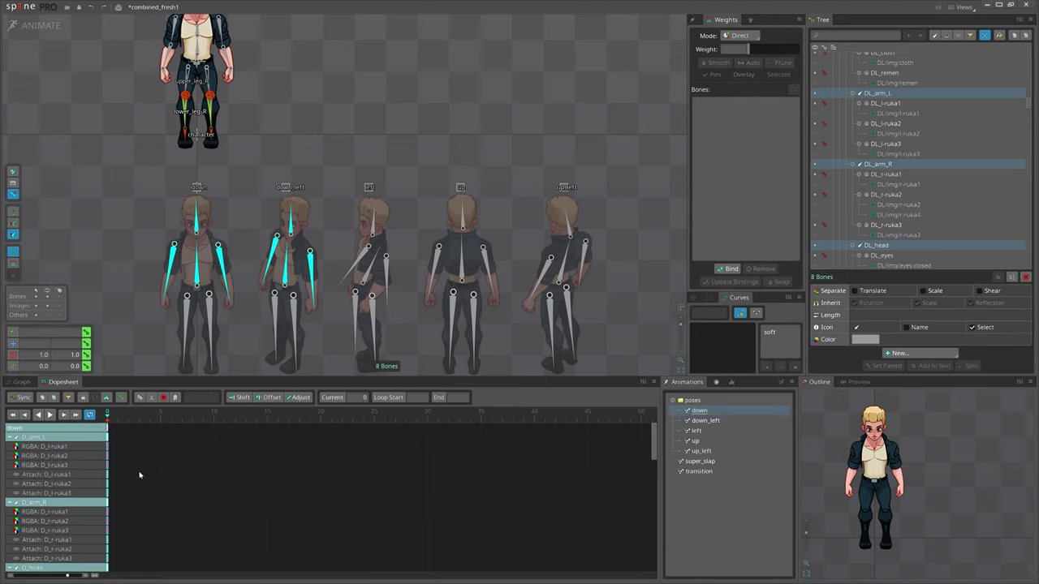
pyautogui.moveTo(139, 479); pyautogui.dragTo(89, 414)
pyautogui.hotkey('ctrl', 'c')
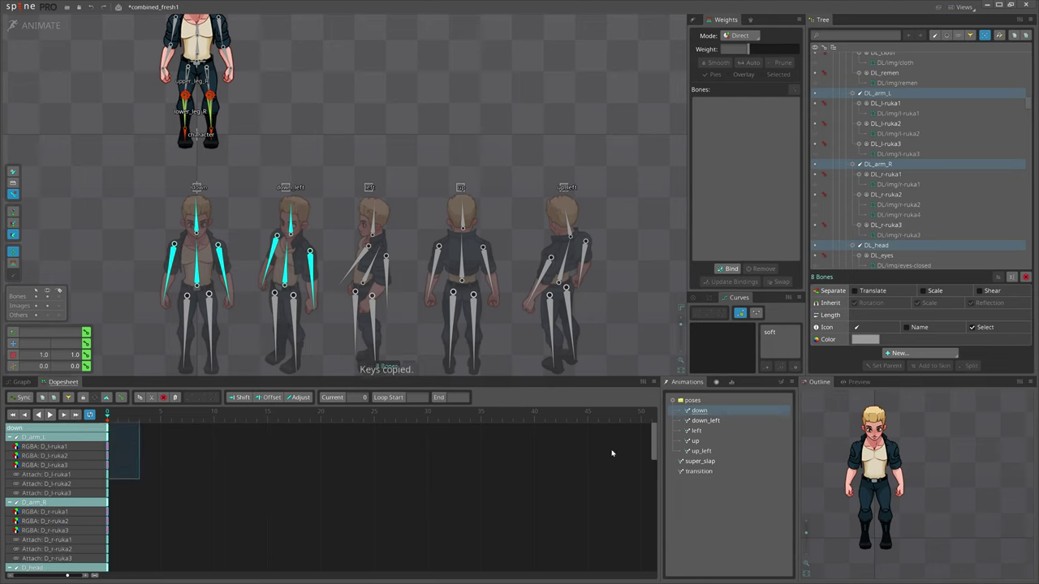
# - Paste the copied upper-body keys into super_slap at frame 5 and scrub the frames up to it
pyautogui.click(701, 462)
pyautogui.click(160, 417)
pyautogui.hotkey('ctrl', 'v')
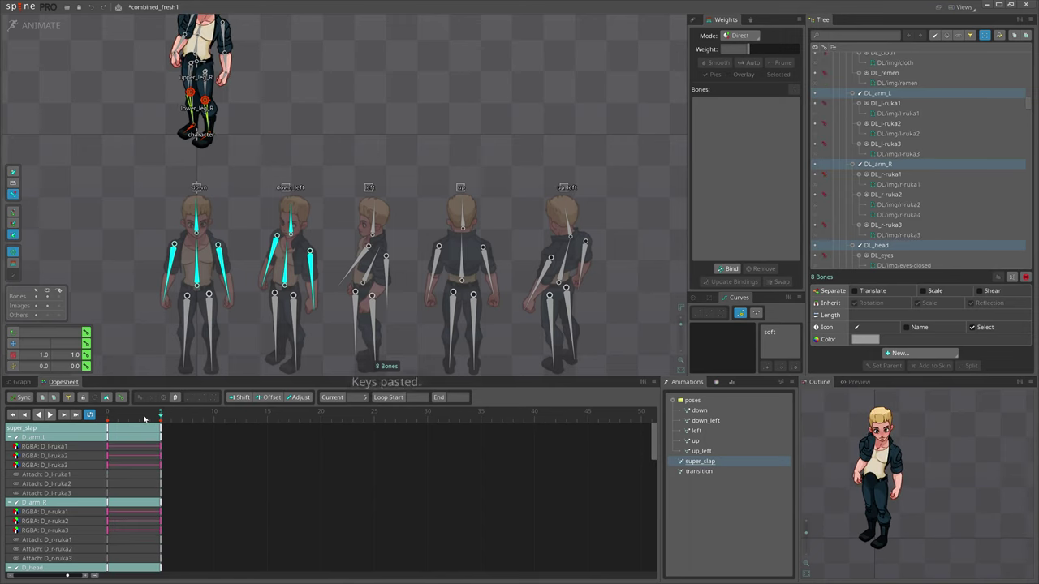
pyautogui.scroll(-2, 272, 178)
pyautogui.moveTo(279, 188); pyautogui.dragTo(286, 280)
pyautogui.scroll(1, 286, 301)
pyautogui.moveTo(133, 420); pyautogui.dragTo(163, 428)
pyautogui.click(160, 414)
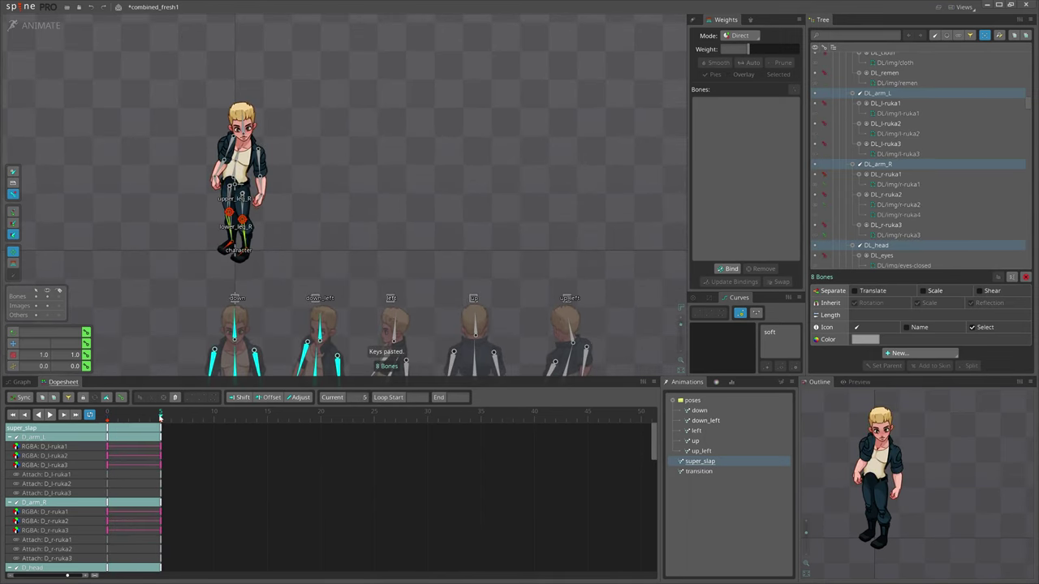
# - Select the arm_upper_R bone at frame 5 of super_slap and inspect its keys and the mixed pose
pyautogui.scroll(5, 348, 187)
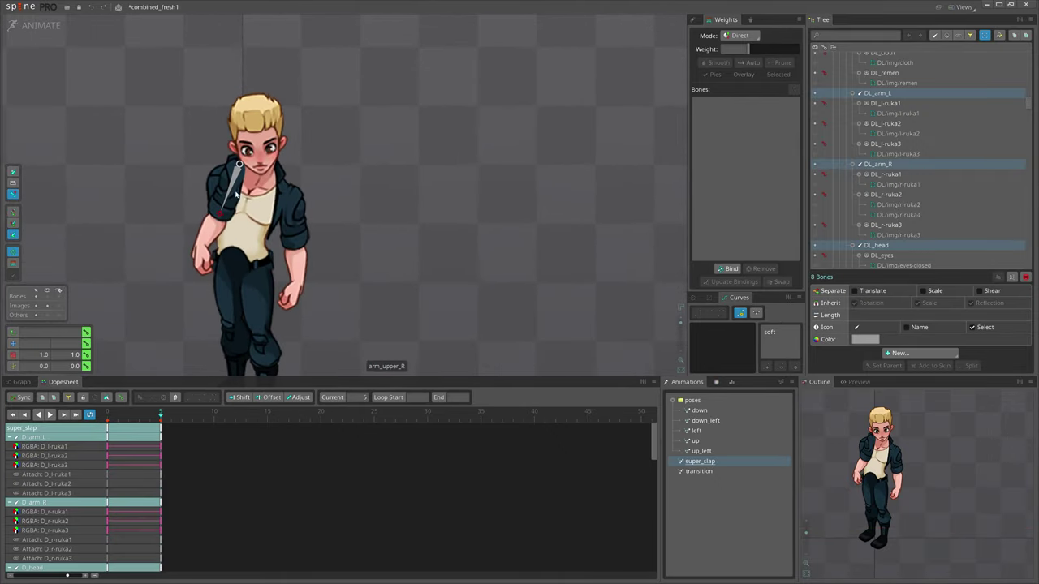
pyautogui.click(233, 190)
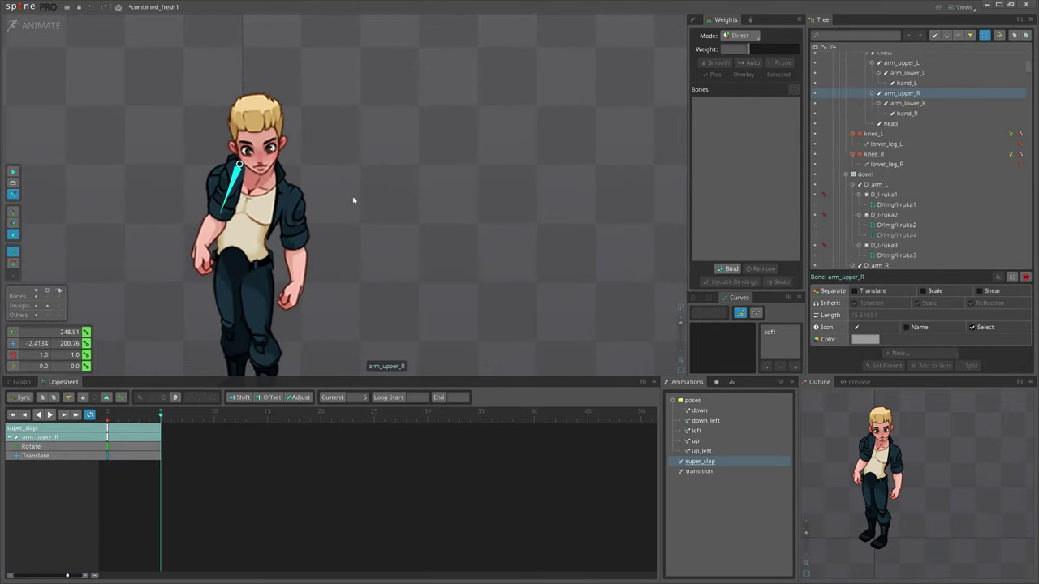
pyautogui.scroll(-3, 353, 201)
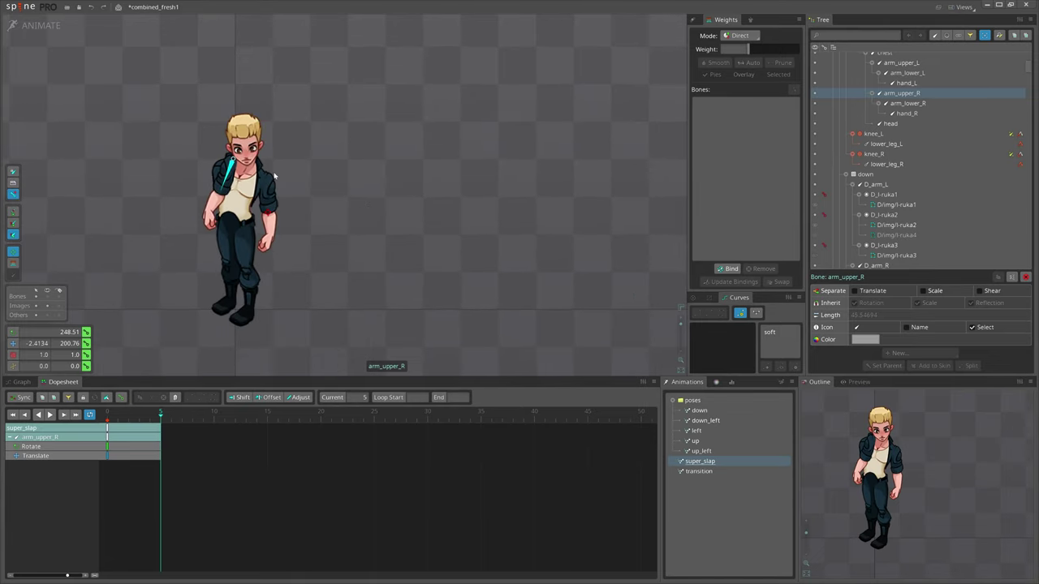
pyautogui.scroll(1, 309, 207)
pyautogui.moveTo(434, 308)
pyautogui.mouseDown()
pyautogui.moveTo(511, 290)
pyautogui.moveTo(484, 277)
pyautogui.mouseUp()
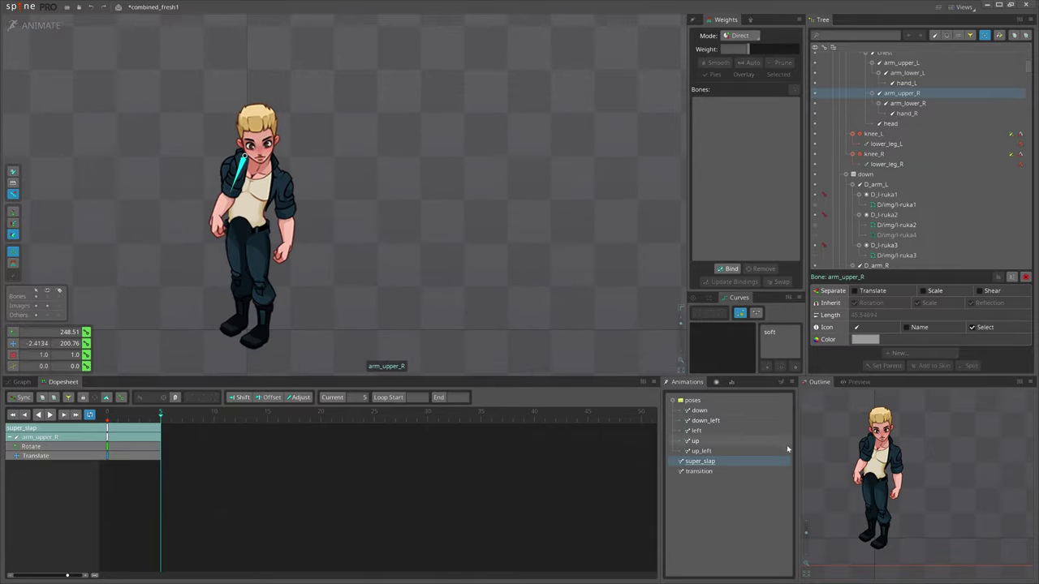
# - In the down animation, select the waist, chest, arm, hand and head bones and copy their frame 0 keys
pyautogui.click(709, 411)
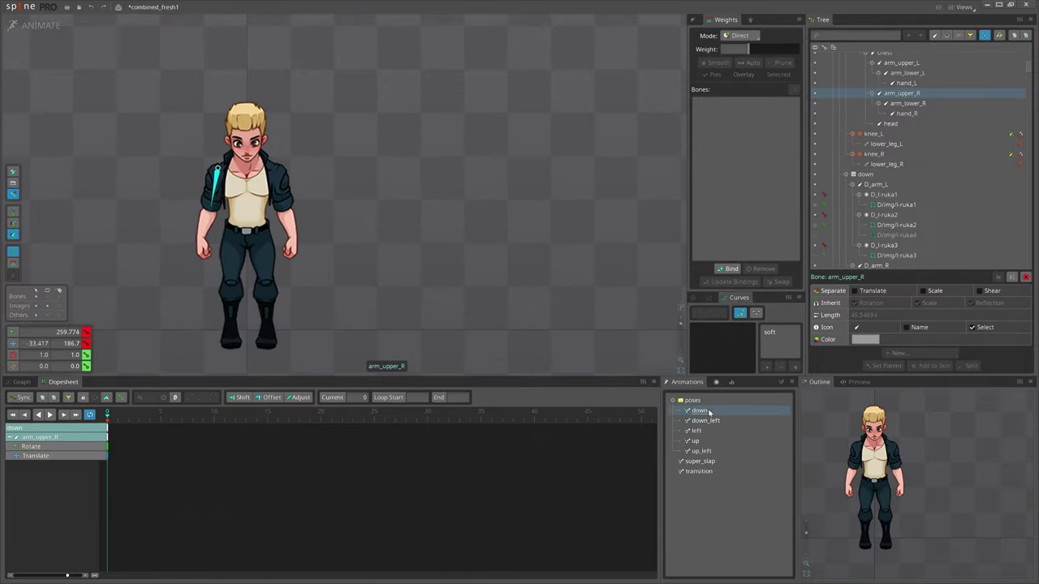
pyautogui.click(289, 205)
pyautogui.moveTo(211, 189); pyautogui.dragTo(297, 233)
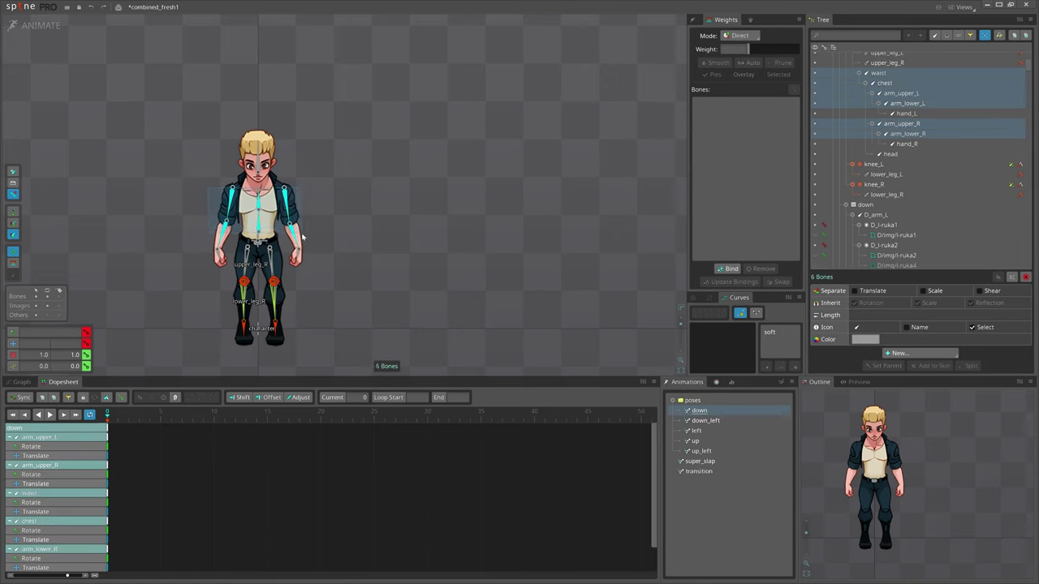
pyautogui.scroll(1, 277, 204)
pyautogui.moveTo(196, 128); pyautogui.dragTo(276, 171)
pyautogui.moveTo(345, 228); pyautogui.dragTo(297, 264)
pyautogui.moveTo(185, 227); pyautogui.dragTo(216, 278)
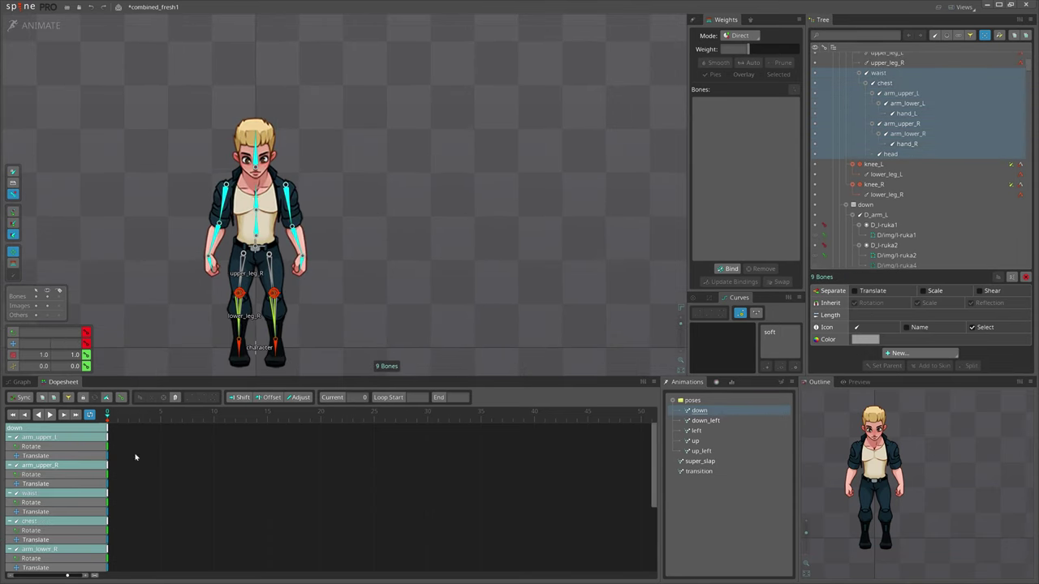
pyautogui.moveTo(161, 479); pyautogui.dragTo(121, 409)
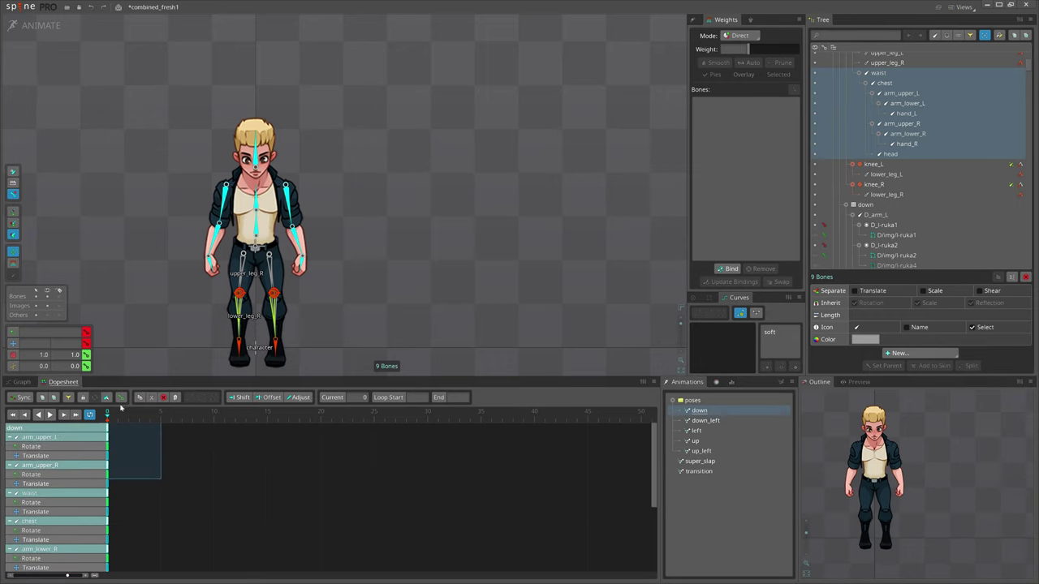
pyautogui.hotkey('ctrl', 'c')
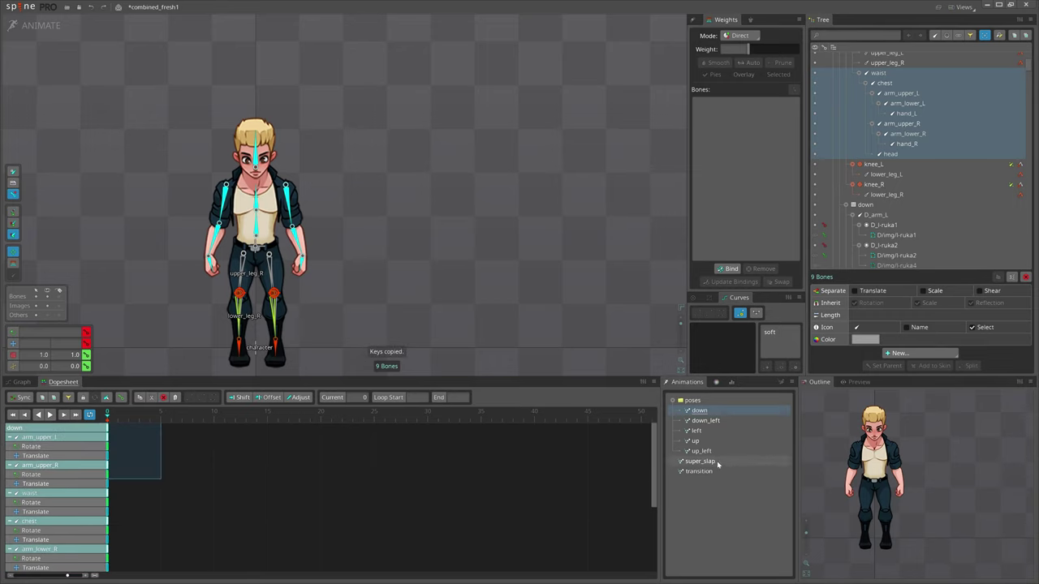
# - Paste the copied upper-body bone keys into super_slap at frame 5 and scrub the frames to check the blend
pyautogui.click(719, 463)
pyautogui.click(160, 417)
pyautogui.hotkey('ctrl', 'v')
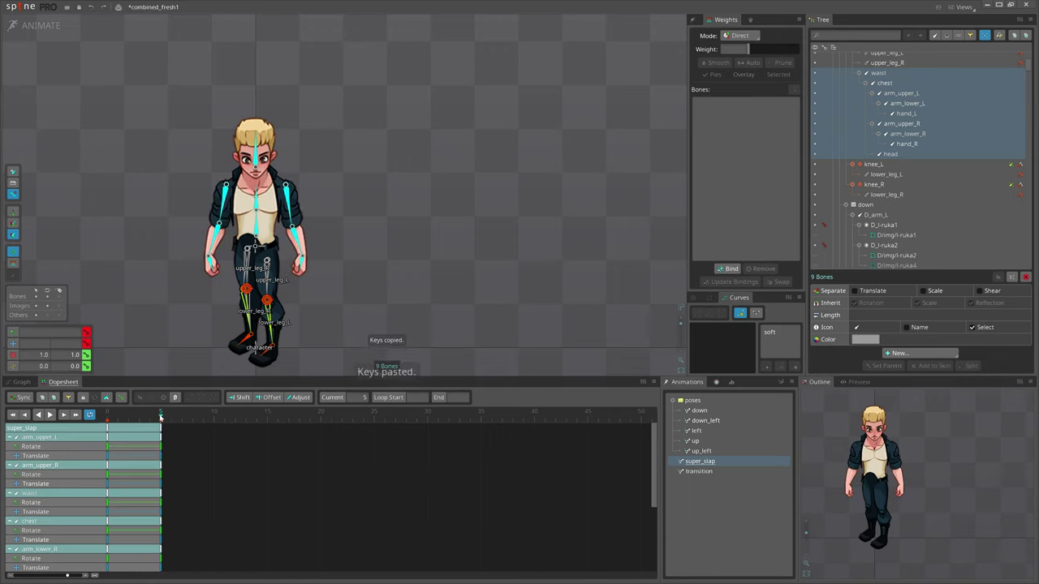
pyautogui.moveTo(158, 418); pyautogui.dragTo(90, 432)
pyautogui.click(147, 419)
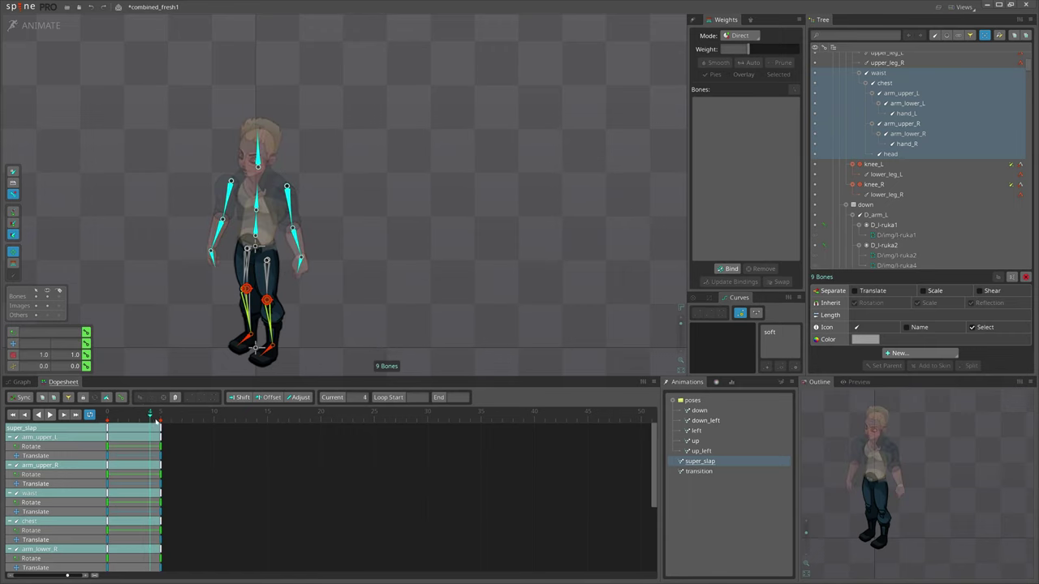
pyautogui.click(157, 420)
pyautogui.scroll(2, 381, 272)
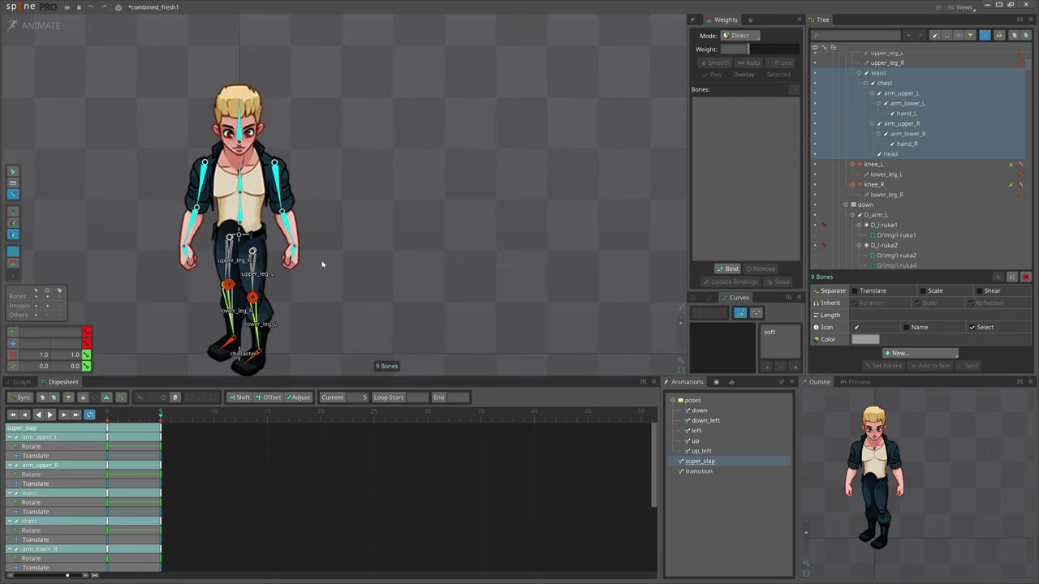
pyautogui.moveTo(155, 422)
pyautogui.mouseDown()
pyautogui.moveTo(115, 426)
pyautogui.moveTo(148, 428)
pyautogui.mouseUp()
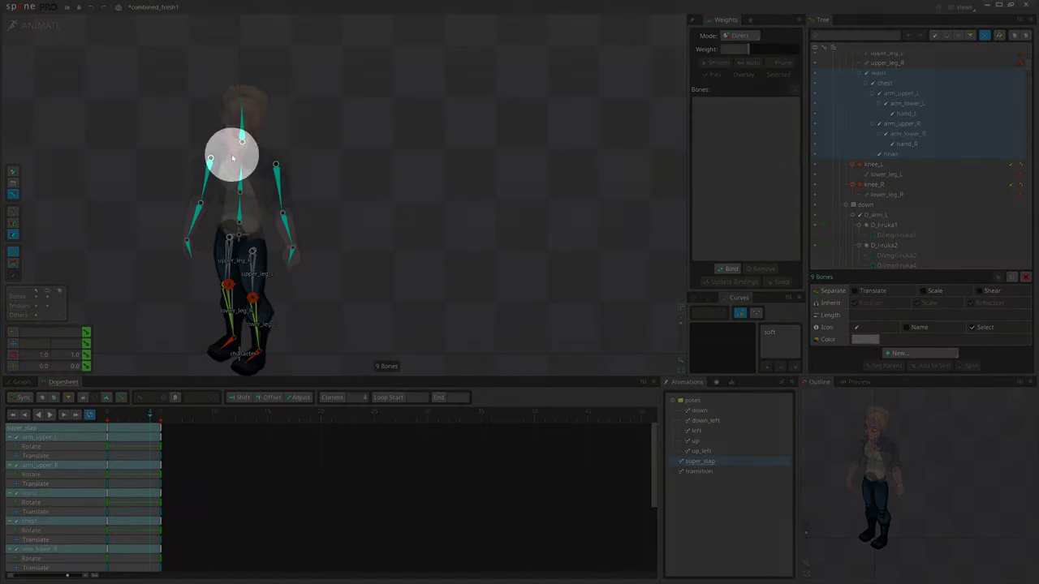
# - Return super_slap to frame 5 and select the down figure's head, body and both arm bones
pyautogui.scroll(-3, 555, 349)
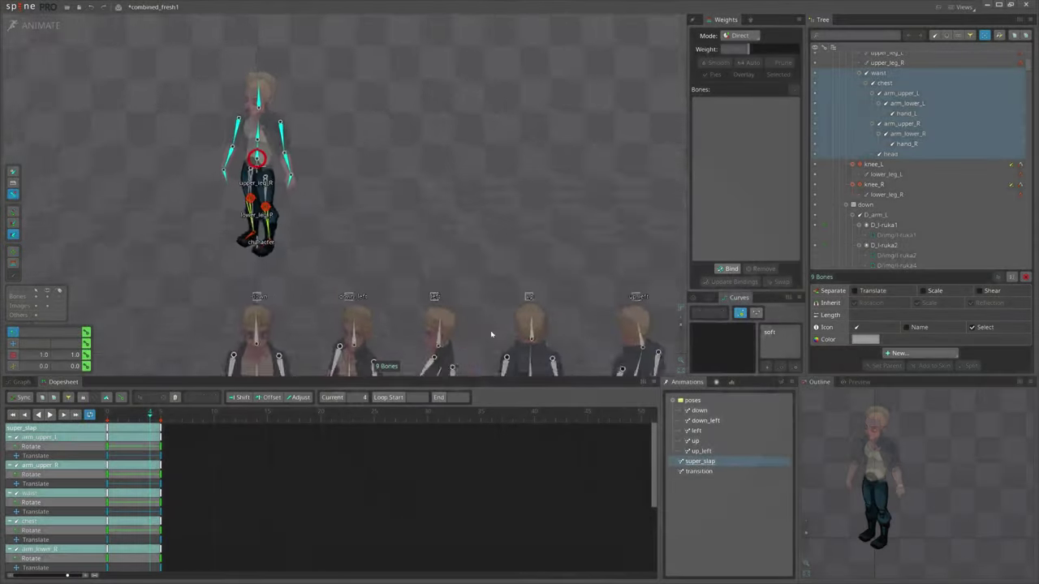
pyautogui.moveTo(492, 336); pyautogui.dragTo(341, 260)
pyautogui.press('space')
pyautogui.moveTo(206, 272); pyautogui.dragTo(255, 267)
pyautogui.moveTo(236, 93); pyautogui.dragTo(239, 124)
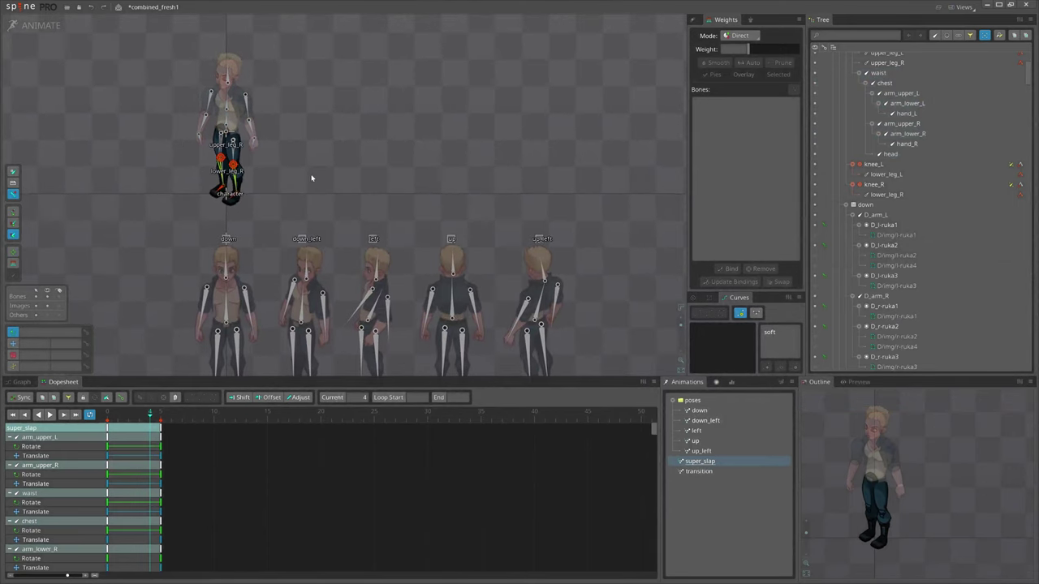
pyautogui.click(158, 417)
pyautogui.scroll(2, 290, 51)
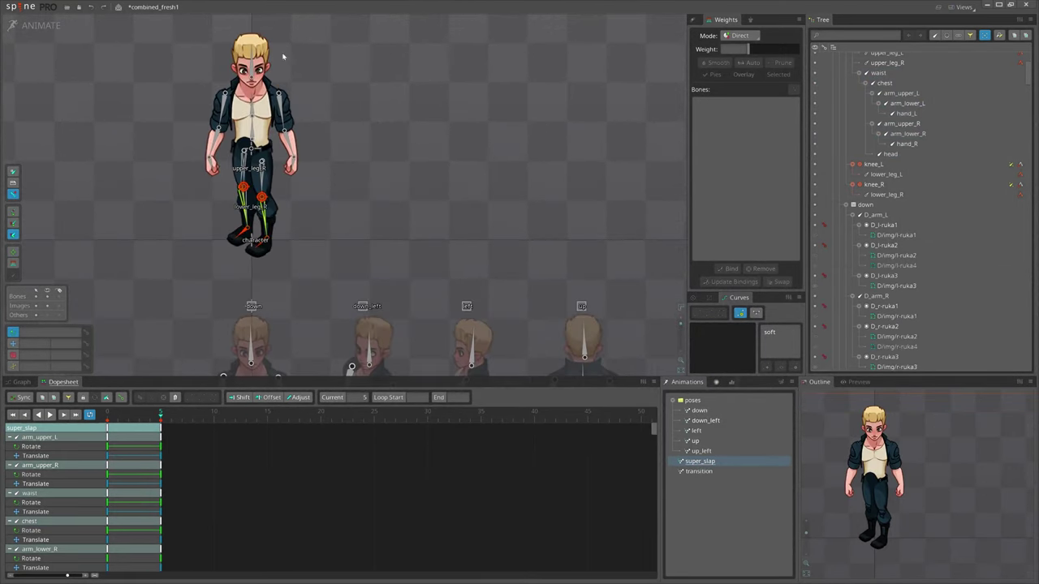
pyautogui.scroll(-1, 389, 160)
pyautogui.moveTo(390, 159); pyautogui.dragTo(317, 123)
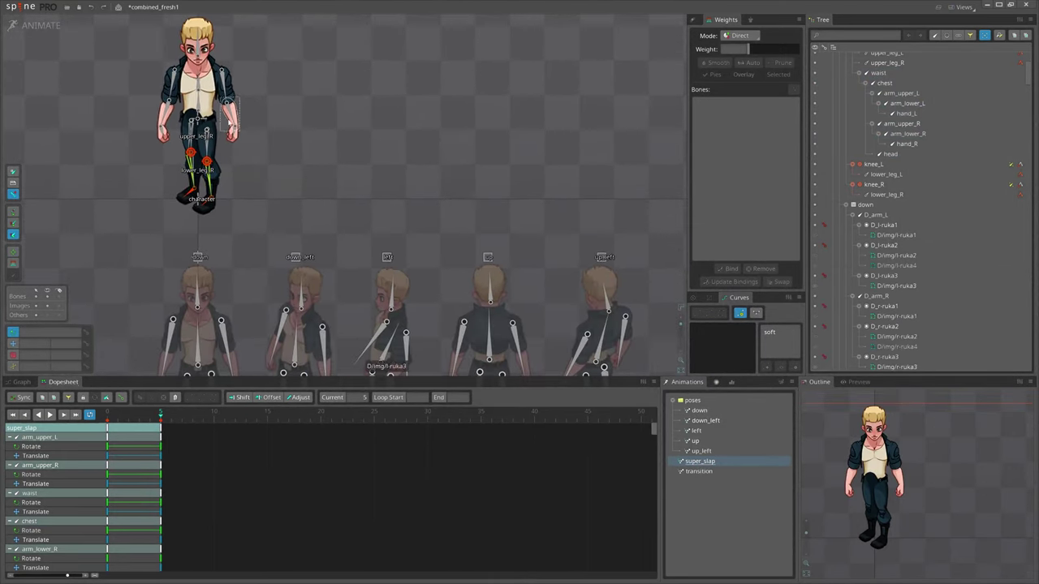
pyautogui.moveTo(189, 92); pyautogui.dragTo(189, 128)
pyautogui.scroll(-1, 310, 229)
pyautogui.moveTo(310, 230); pyautogui.dragTo(261, 163)
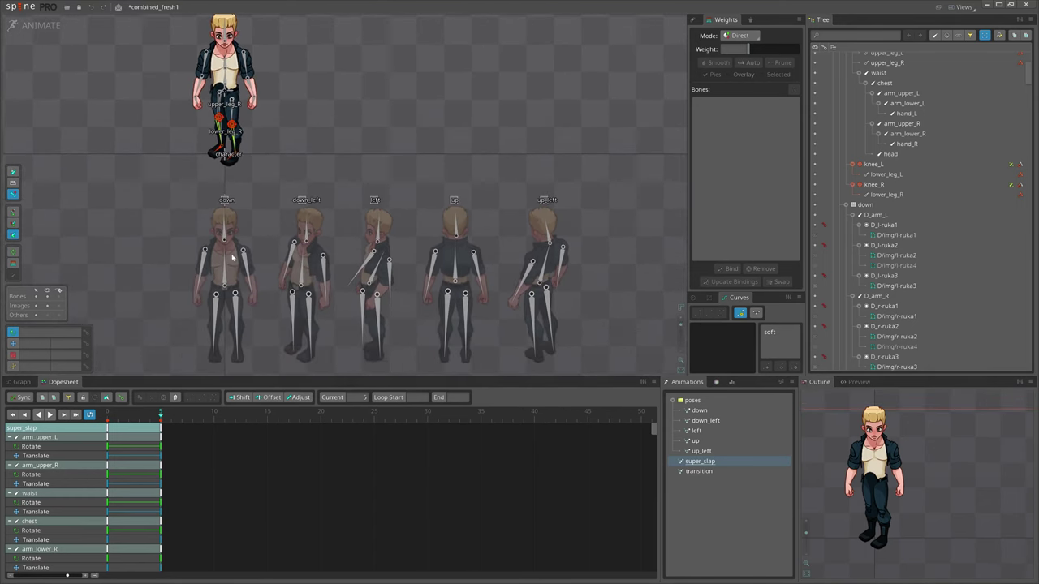
pyautogui.moveTo(177, 218); pyautogui.dragTo(259, 268)
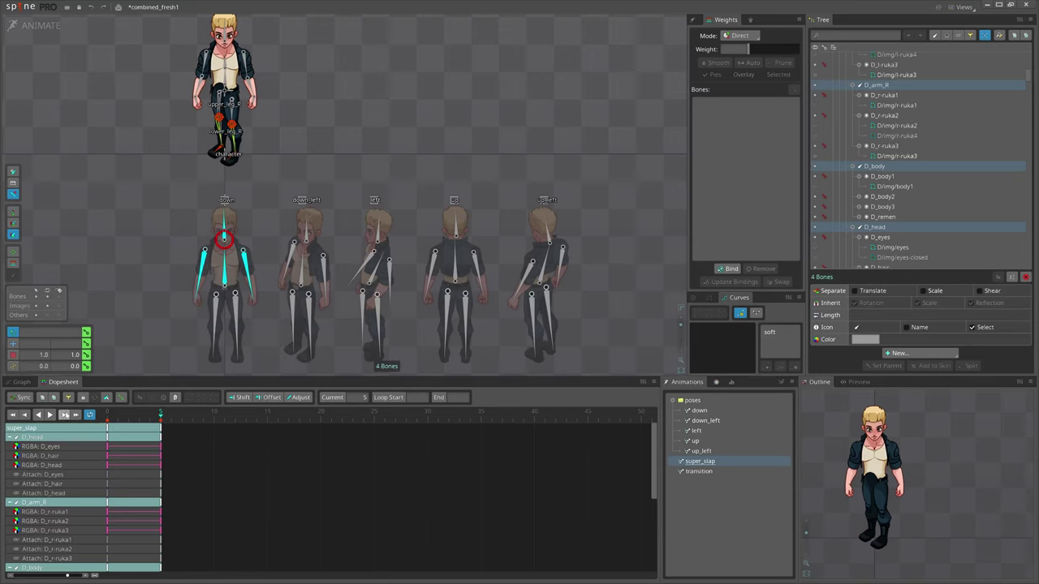
# - Filter the dopesheet, then move the down figure's attachment keys to frame 0 and its RGBA keys to frame 2
pyautogui.click(68, 397)
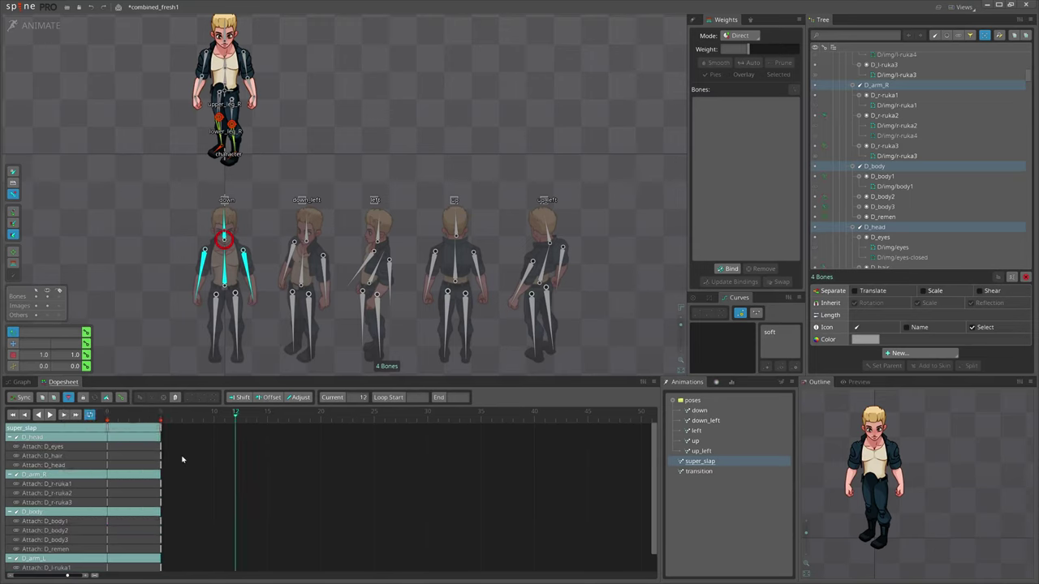
pyautogui.moveTo(162, 434); pyautogui.dragTo(100, 435)
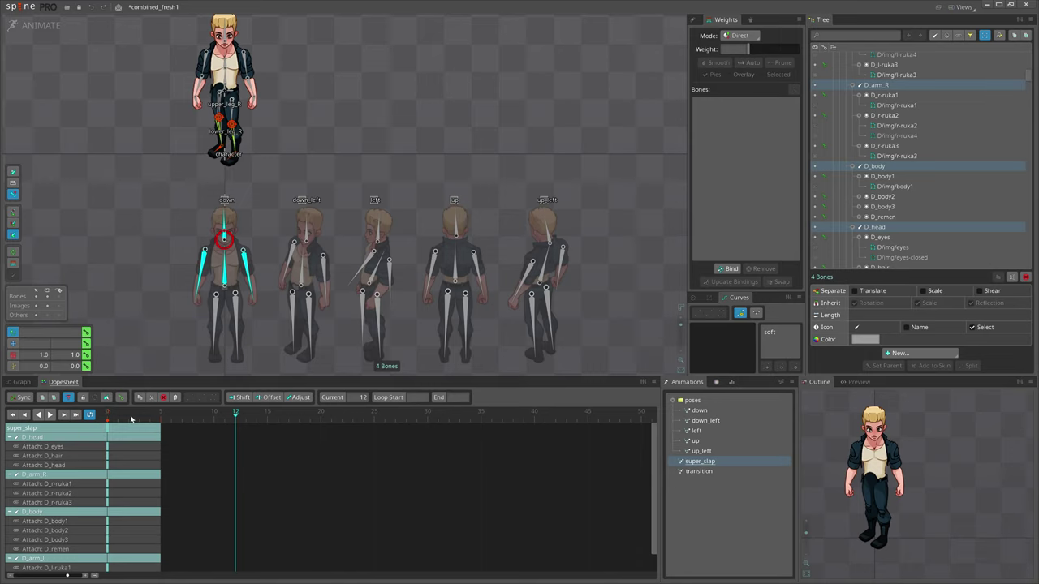
pyautogui.click(129, 416)
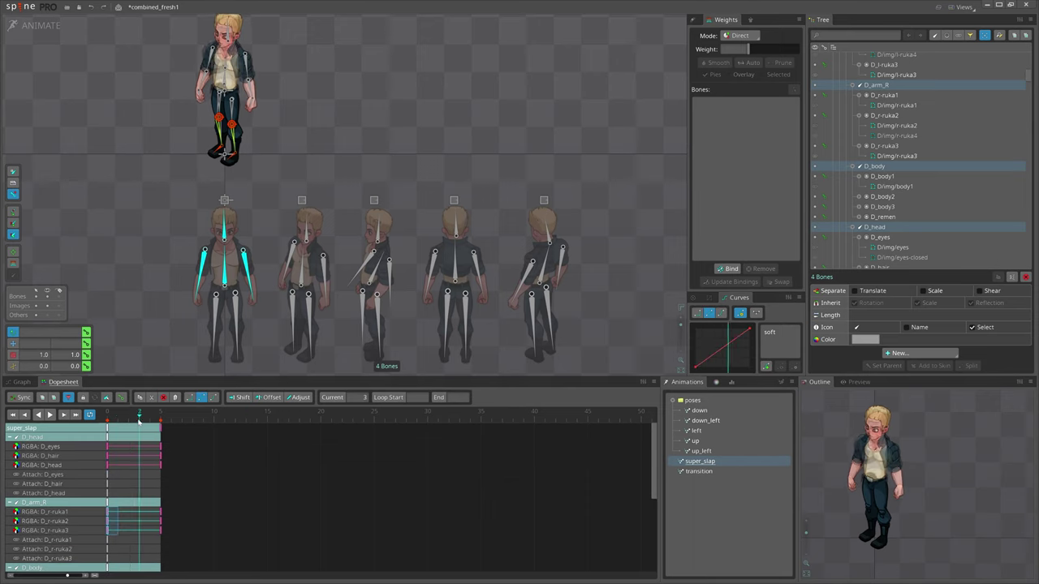
pyautogui.moveTo(139, 417)
pyautogui.mouseDown()
pyautogui.moveTo(121, 420)
pyautogui.moveTo(161, 427)
pyautogui.moveTo(118, 419)
pyautogui.moveTo(130, 422)
pyautogui.mouseUp()
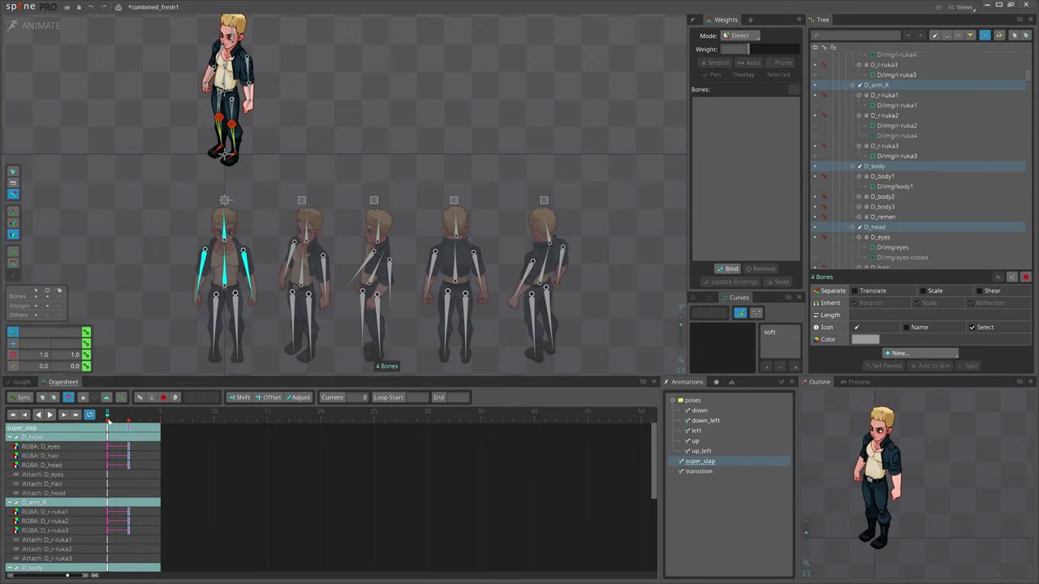
pyautogui.moveTo(268, 228); pyautogui.dragTo(238, 259)
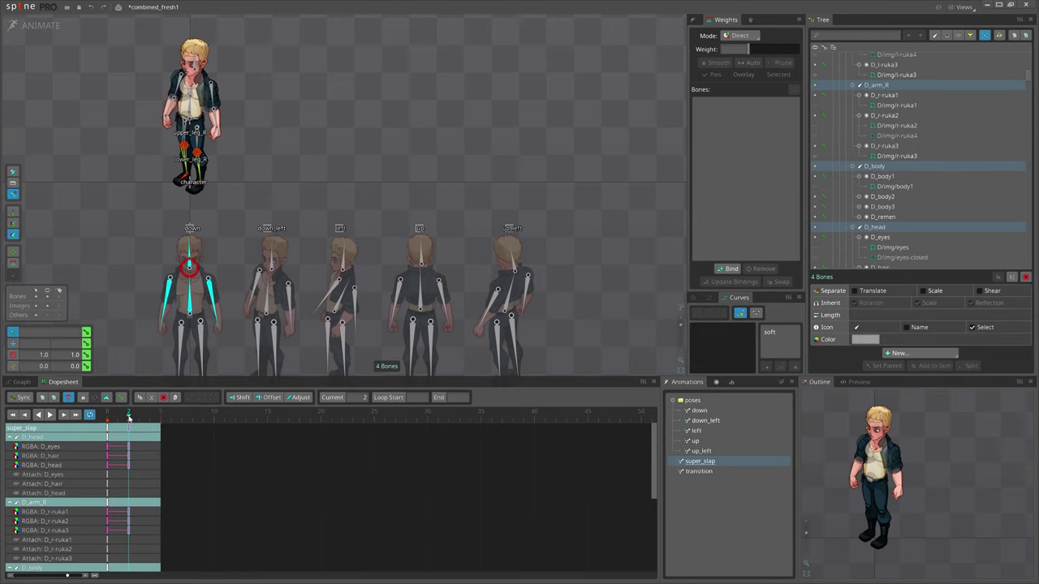
pyautogui.moveTo(233, 149); pyautogui.dragTo(232, 126)
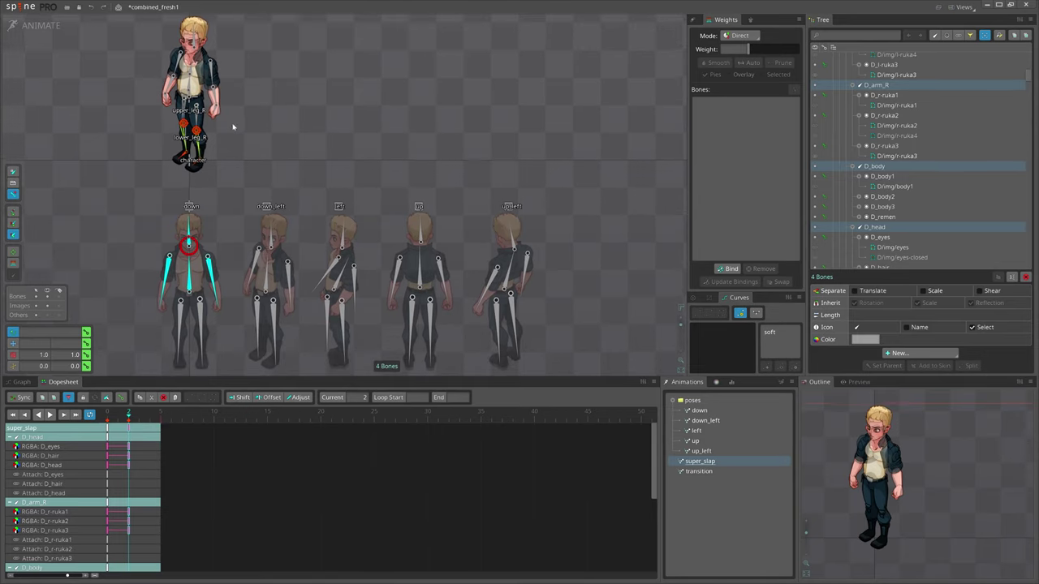
# - Duplicate the down_left figure's head, body and arm keys from frame 0 to frame 2 and save the project
pyautogui.click(282, 237)
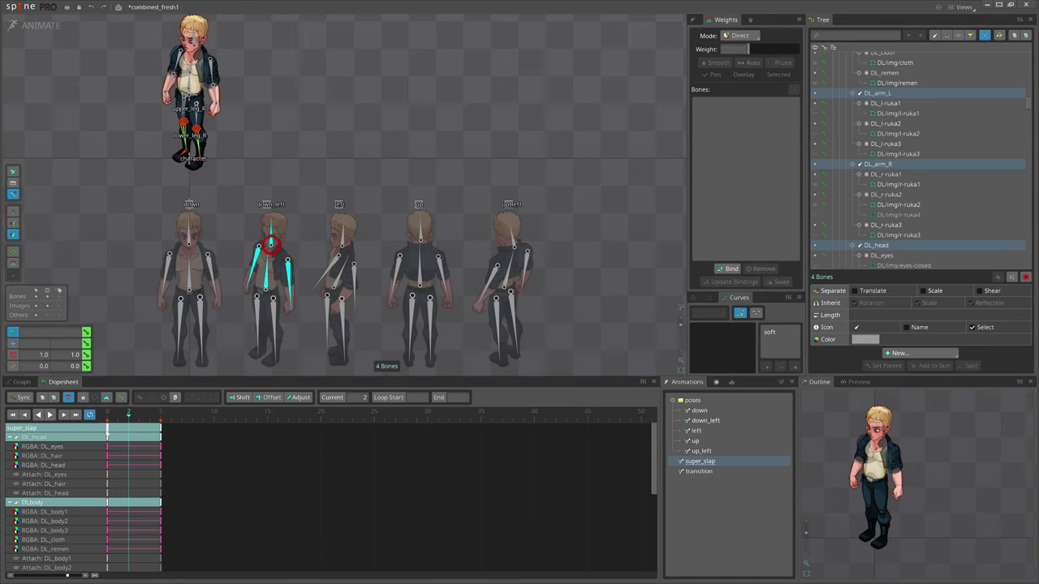
pyautogui.moveTo(108, 432)
pyautogui.mouseDown()
pyautogui.moveTo(130, 435)
pyautogui.moveTo(129, 416)
pyautogui.moveTo(161, 419)
pyautogui.moveTo(106, 422)
pyautogui.mouseUp()
pyautogui.press('d')
pyautogui.click(299, 417)
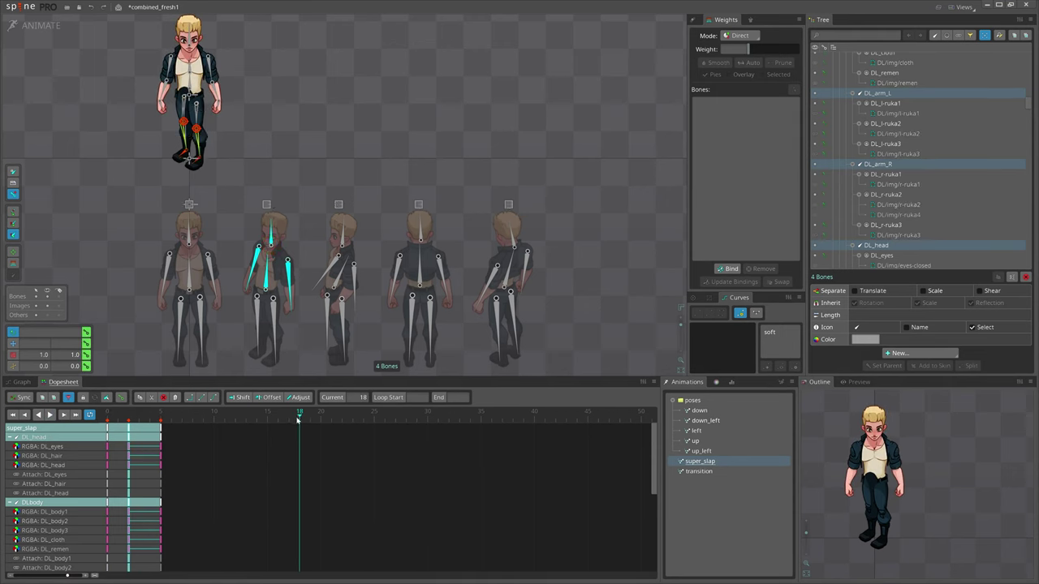
pyautogui.hotkey('ctrl', 'l')
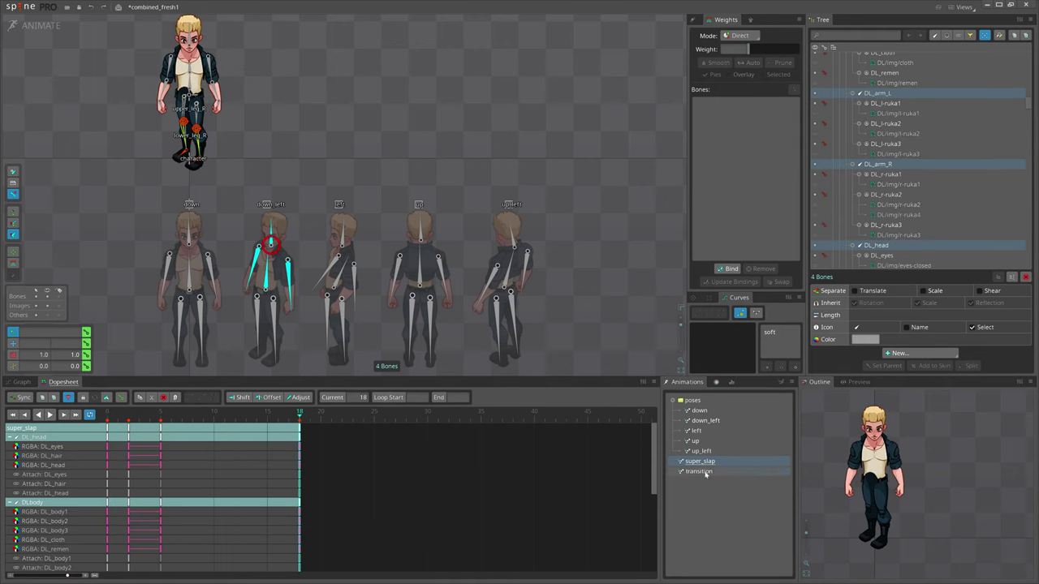
pyautogui.press('space')
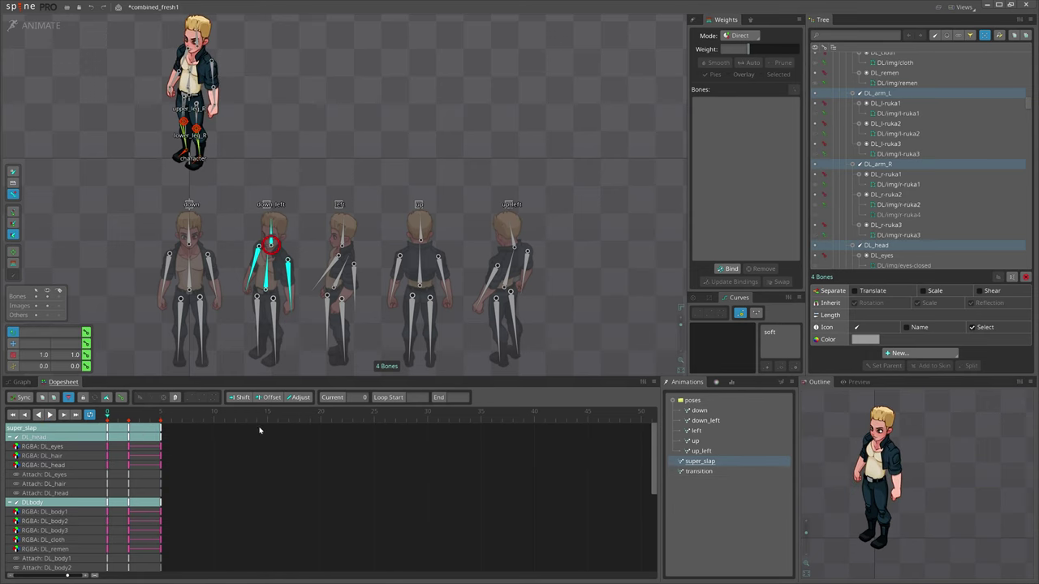
pyautogui.hotkey('ctrl', 's')
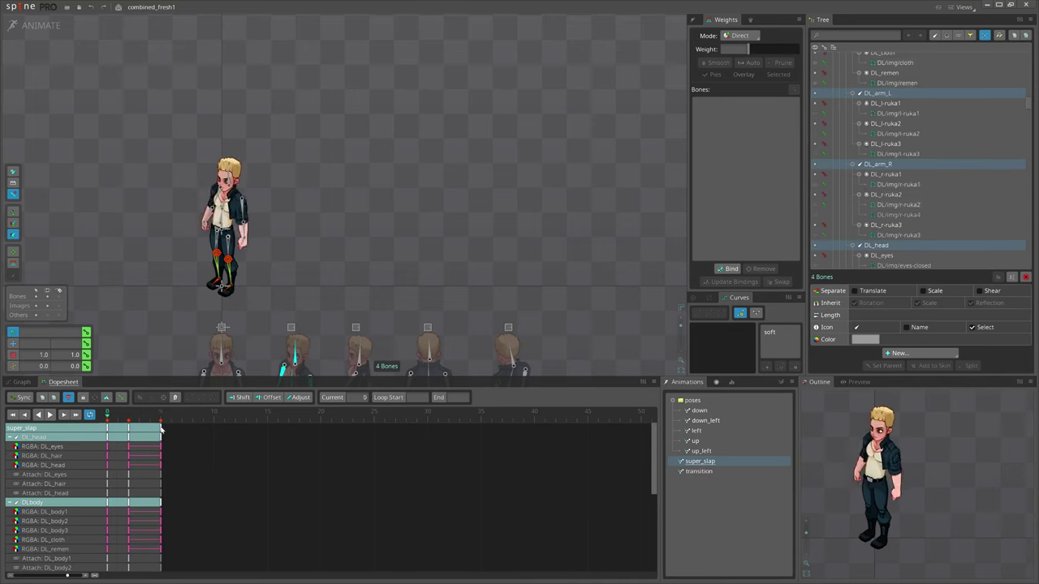
# - Try raising the left arm out to the side at frame 5 using the arm_upper_L and arm_lower_L bones
pyautogui.scroll(1, 243, 237)
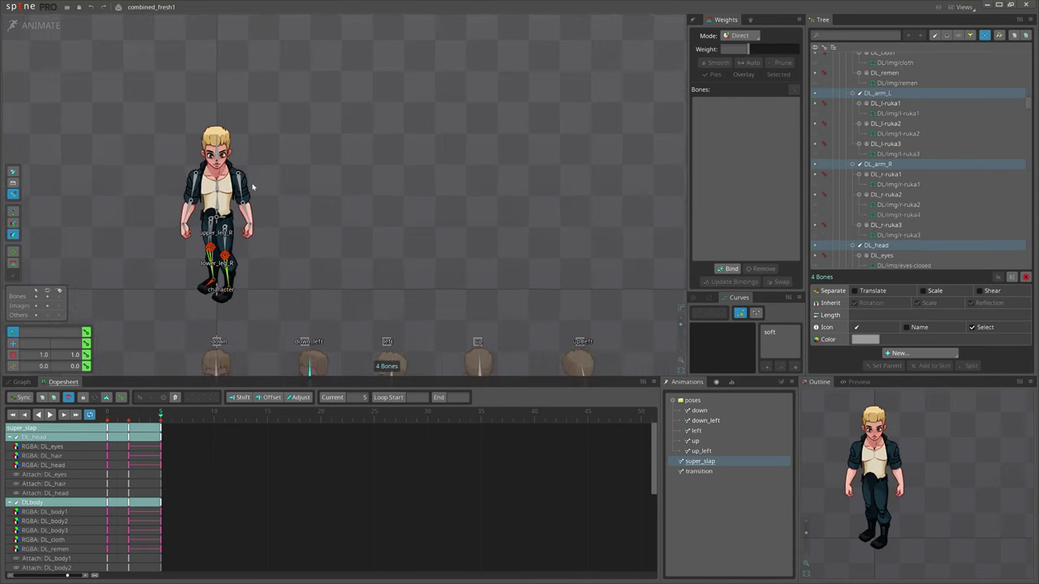
pyautogui.scroll(1, 240, 195)
pyautogui.click(239, 194)
pyautogui.keyDown('ctrl'); pyautogui.click(246, 224); pyautogui.keyUp('ctrl')
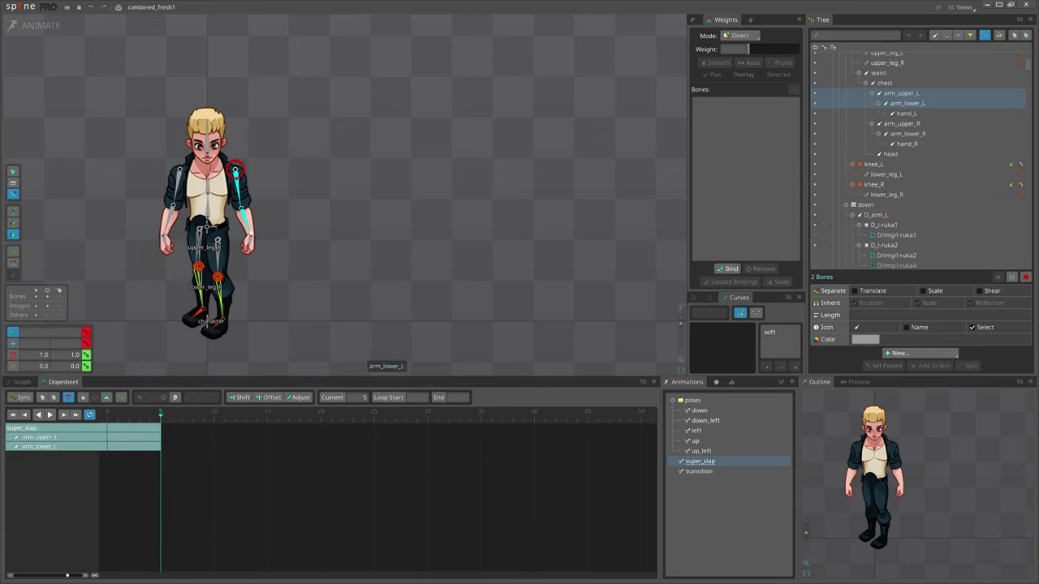
pyautogui.press('b')
pyautogui.moveTo(247, 225); pyautogui.dragTo(312, 156)
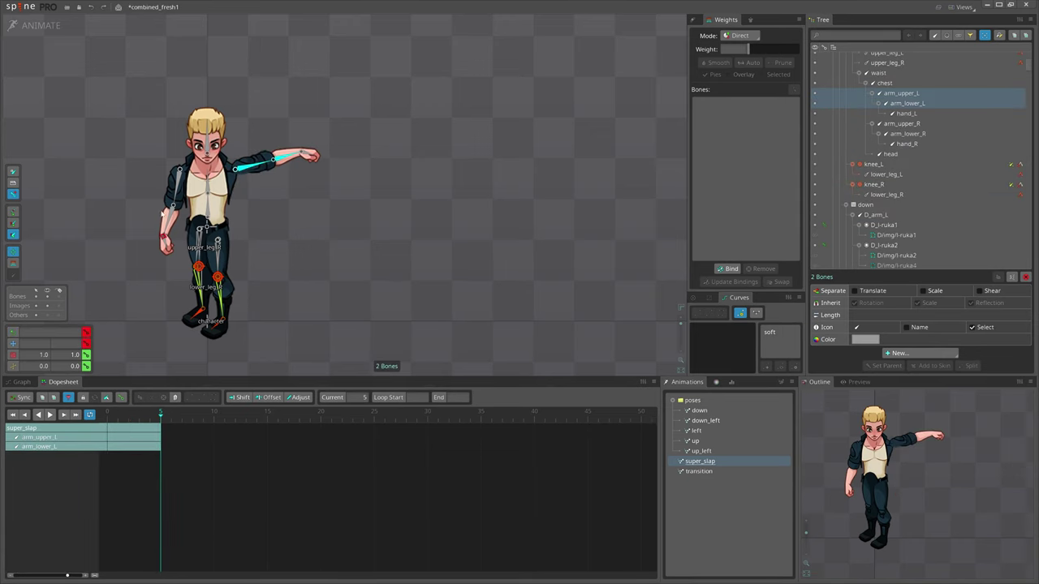
pyautogui.hotkey('ctrl', 'z')
# - Clear the bone selection, scrub super_slap from frame 2 to frame 5 and key all the dopesheet rows at frame 5
pyautogui.scroll(-3, 364, 333)
pyautogui.moveTo(364, 333); pyautogui.dragTo(255, 302)
pyautogui.scroll(-1, 293, 288)
pyautogui.scroll(-1, 266, 290)
pyautogui.press('space')
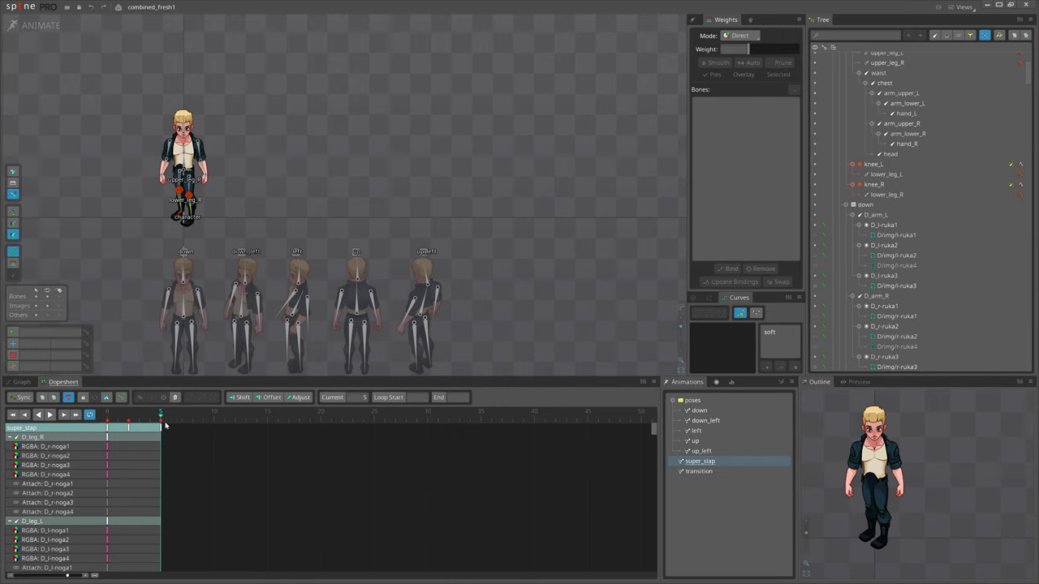
pyautogui.click(128, 415)
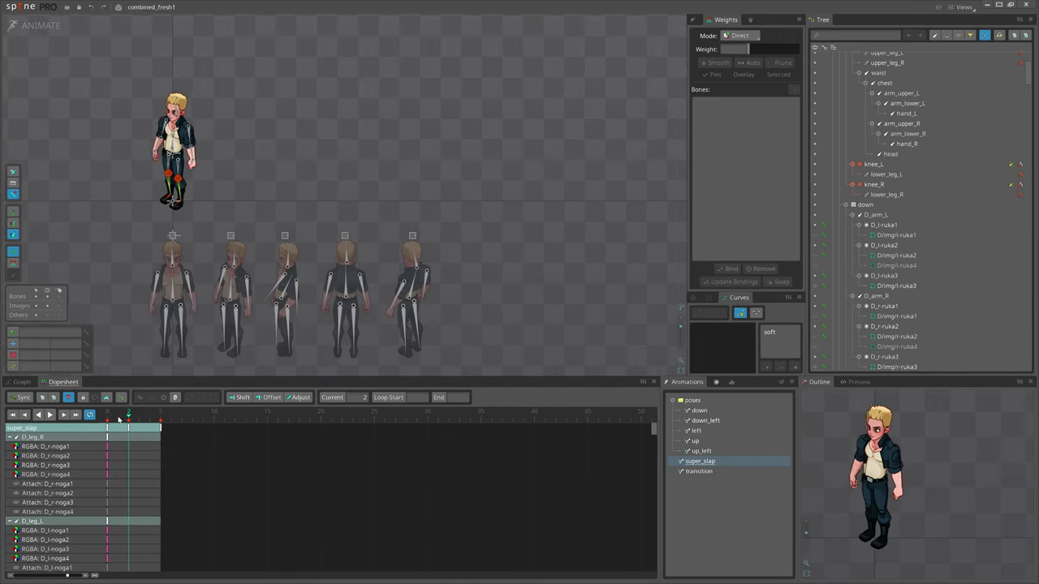
pyautogui.moveTo(118, 419); pyautogui.dragTo(159, 428)
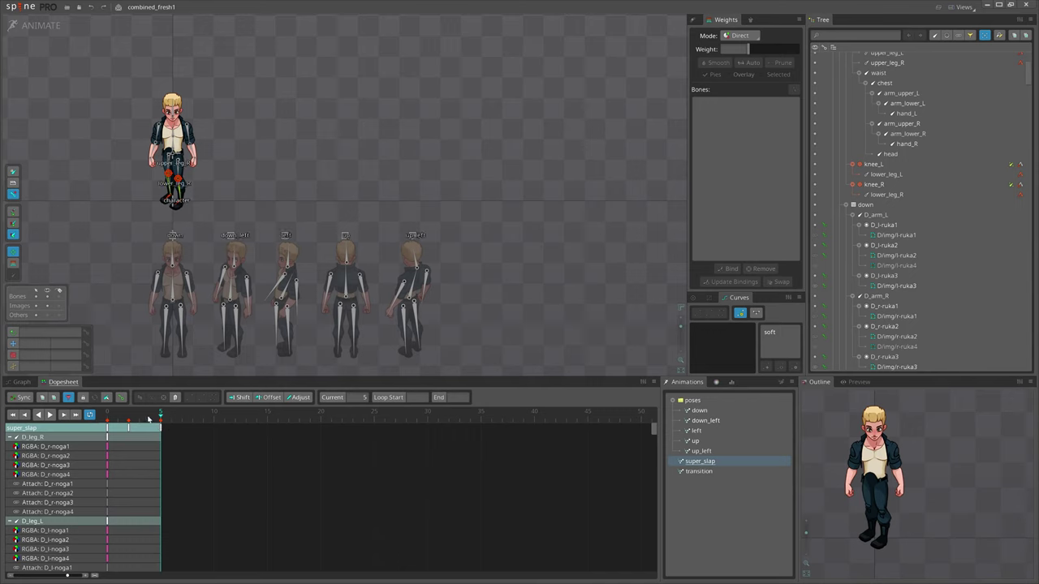
pyautogui.hotkey('ctrl', 'v')
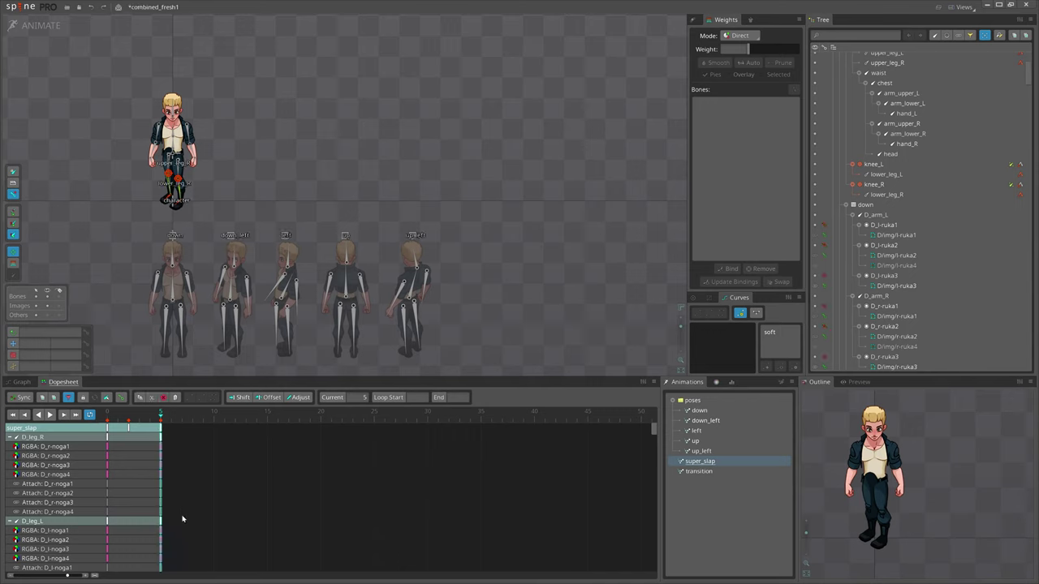
pyautogui.scroll(-6, 182, 519)
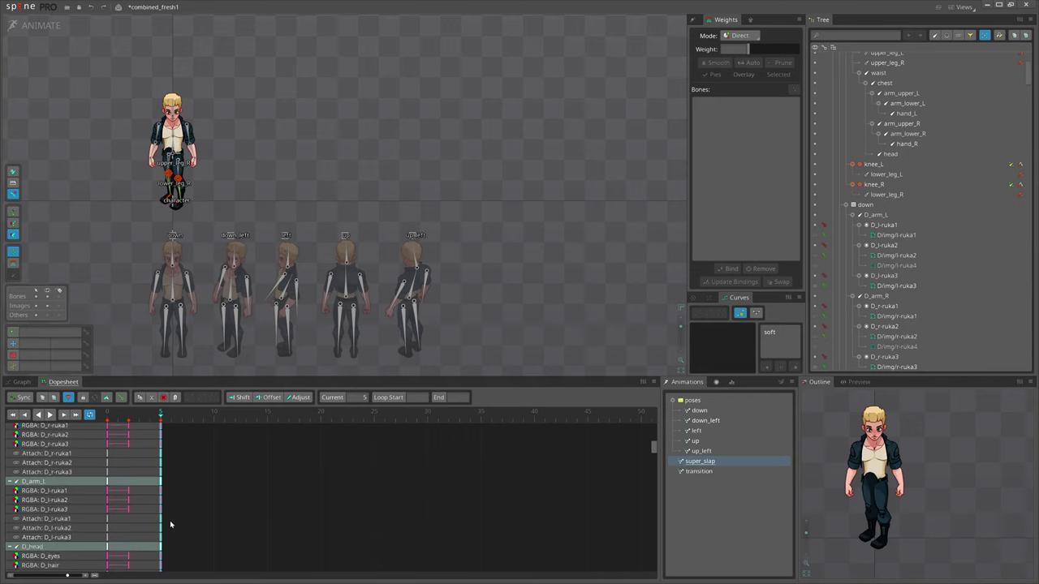
pyautogui.scroll(6, 169, 520)
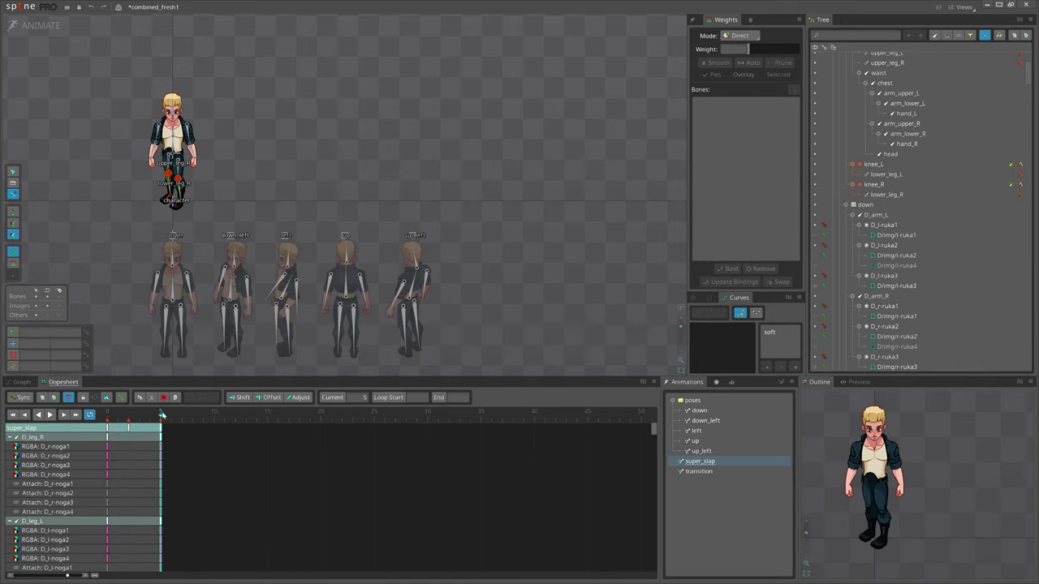
# - Move super_slap to frame 6, open the left pose and copy all of its frame 0 keys
pyautogui.moveTo(162, 415); pyautogui.dragTo(170, 416)
pyautogui.scroll(2, 137, 146)
pyautogui.moveTo(248, 171); pyautogui.dragTo(330, 178)
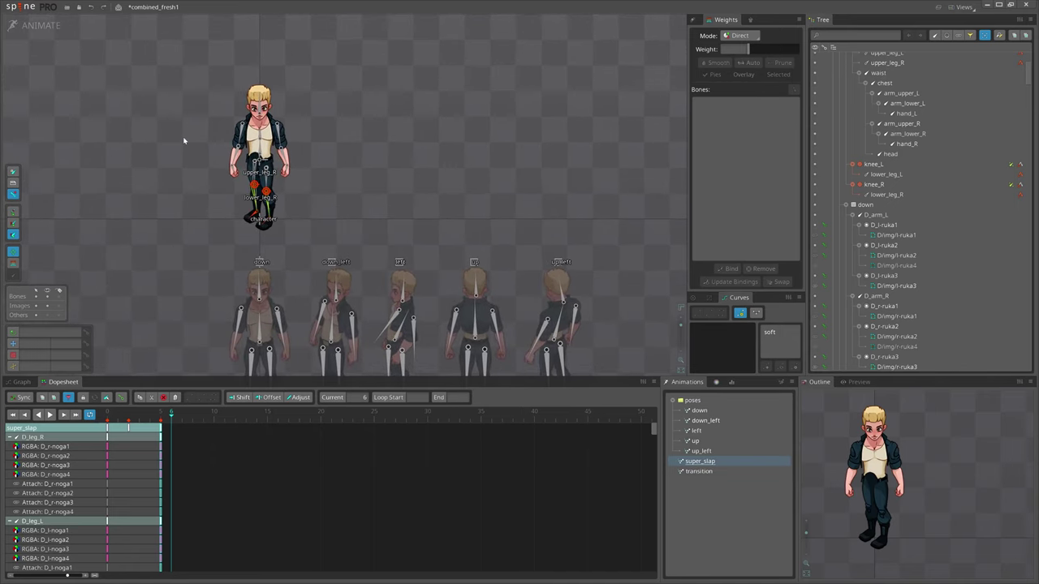
pyautogui.scroll(-2, 324, 203)
pyautogui.moveTo(410, 209); pyautogui.dragTo(312, 164)
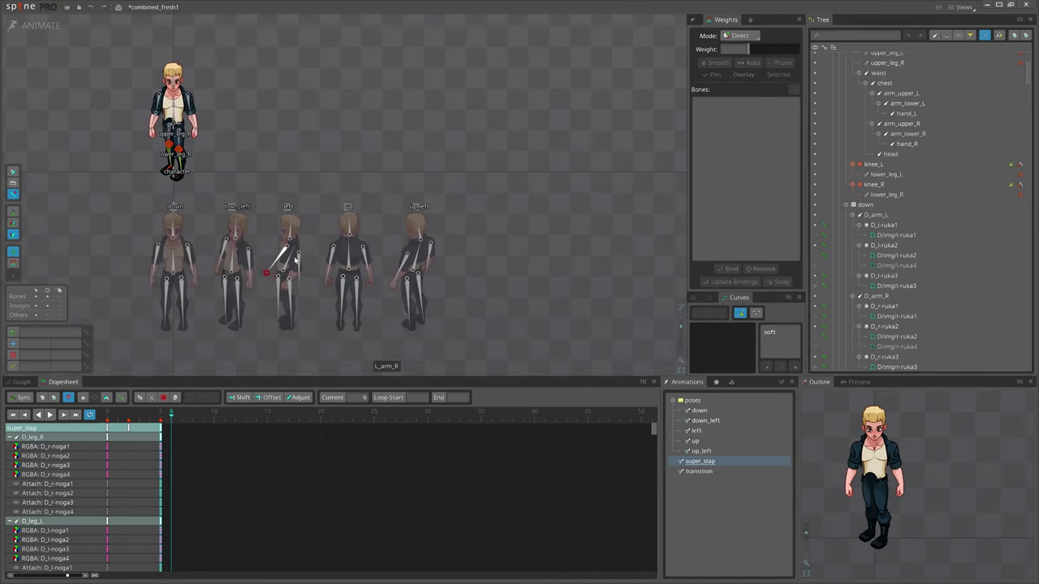
pyautogui.click(703, 431)
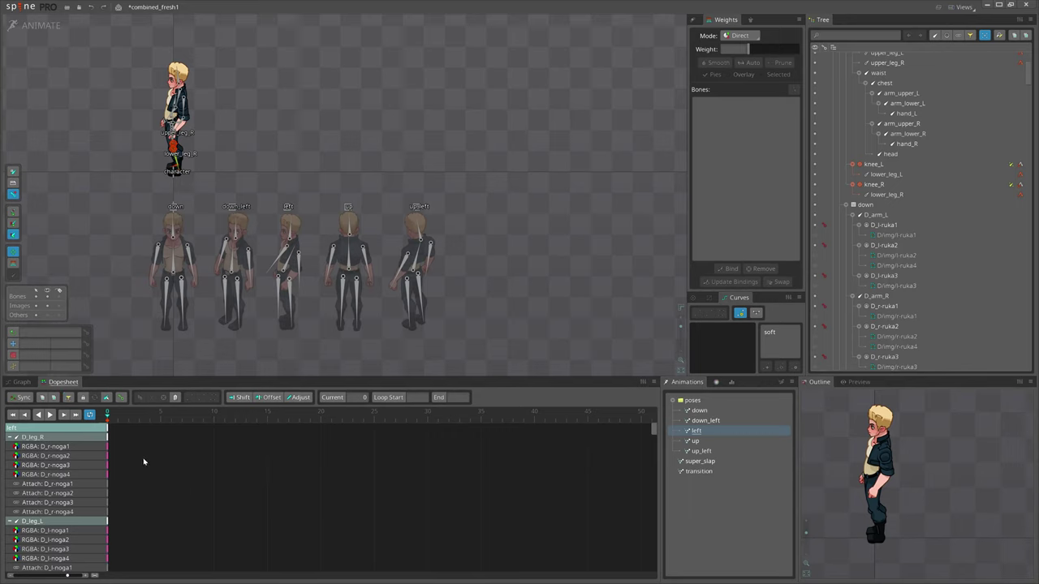
pyautogui.moveTo(149, 471); pyautogui.dragTo(75, 402)
pyautogui.hotkey('ctrl', 'c')
# - Paste the copied left pose keys into super_slap at frame 6
pyautogui.click(703, 463)
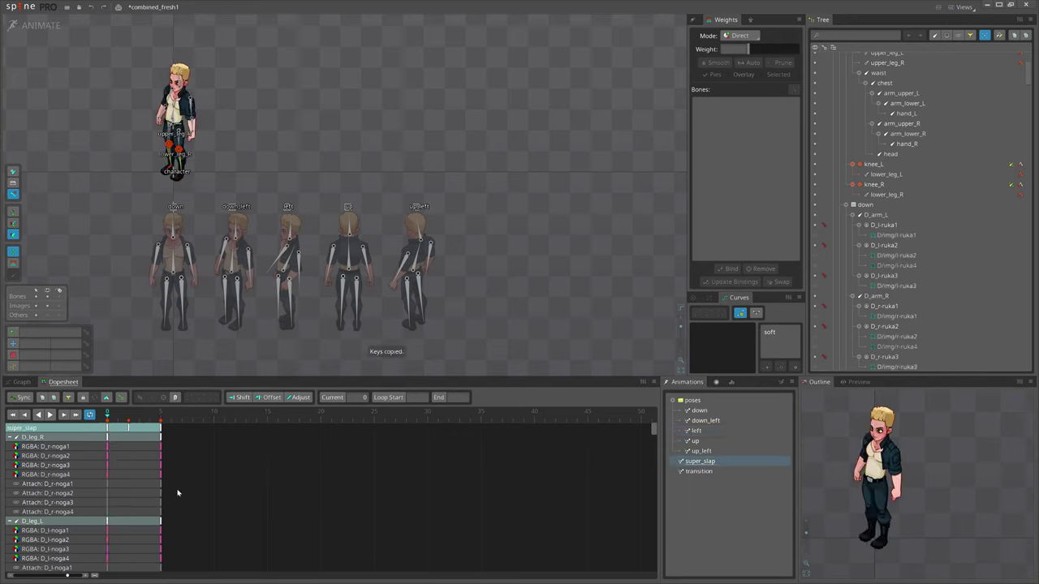
pyautogui.click(169, 418)
pyautogui.hotkey('ctrl', 'v')
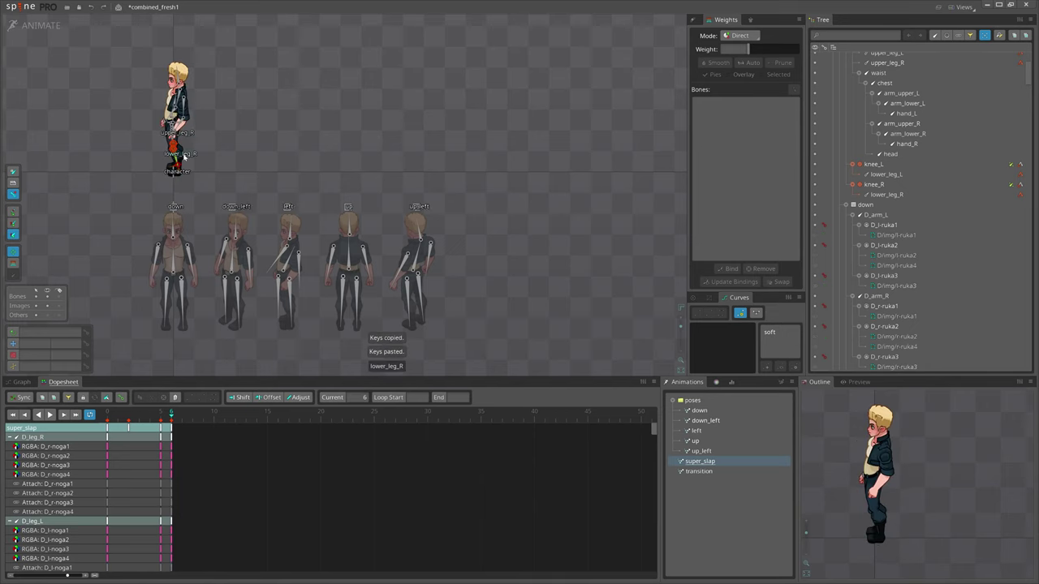
pyautogui.moveTo(184, 157); pyautogui.dragTo(314, 308)
pyautogui.scroll(5, 314, 276)
pyautogui.scroll(-3, 324, 237)
pyautogui.moveTo(431, 273); pyautogui.dragTo(384, 234)
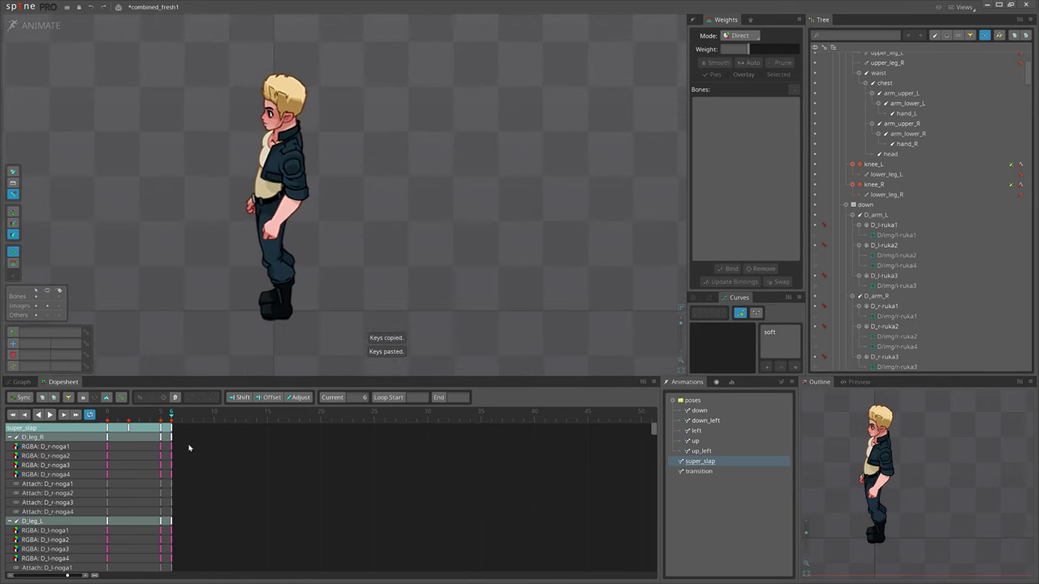
# - Move super_slap to frame 7 and select the up figure's head, body and arm bones
pyautogui.moveTo(164, 419); pyautogui.dragTo(168, 420)
pyautogui.press('f')
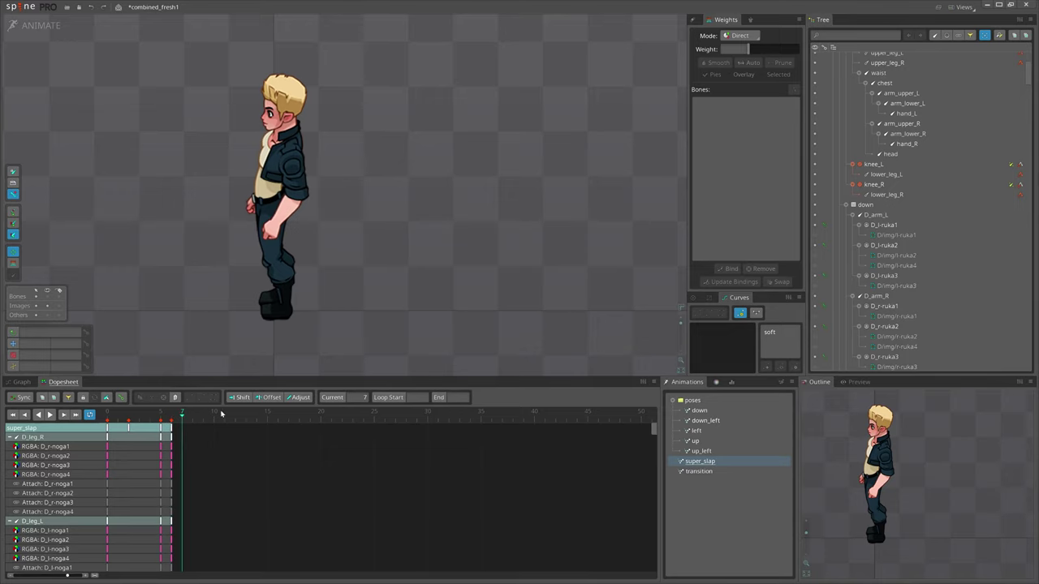
pyautogui.scroll(-4, 514, 289)
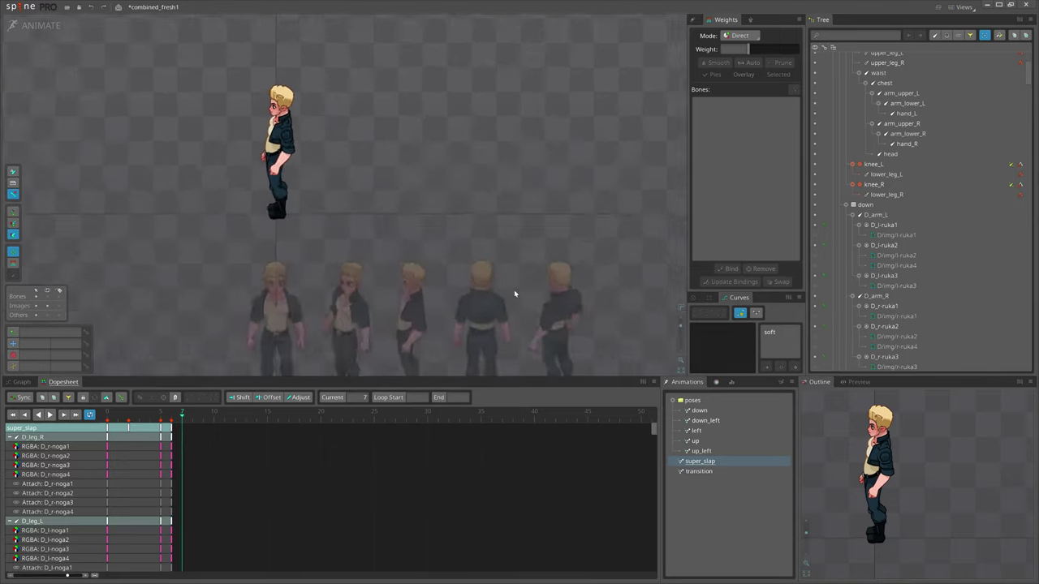
pyautogui.scroll(2, 492, 293)
pyautogui.click(491, 263)
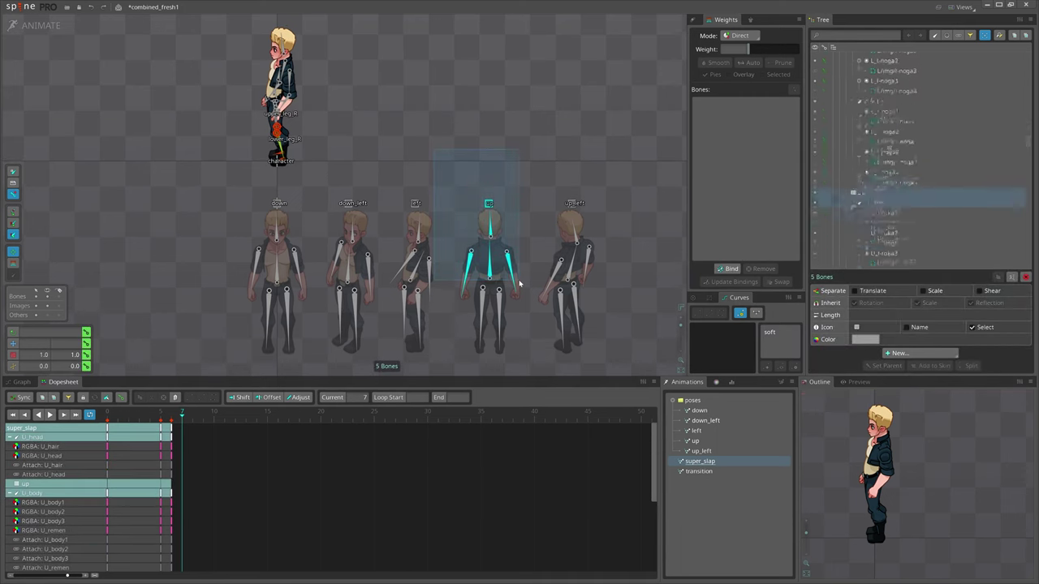
pyautogui.moveTo(517, 276); pyautogui.dragTo(468, 263)
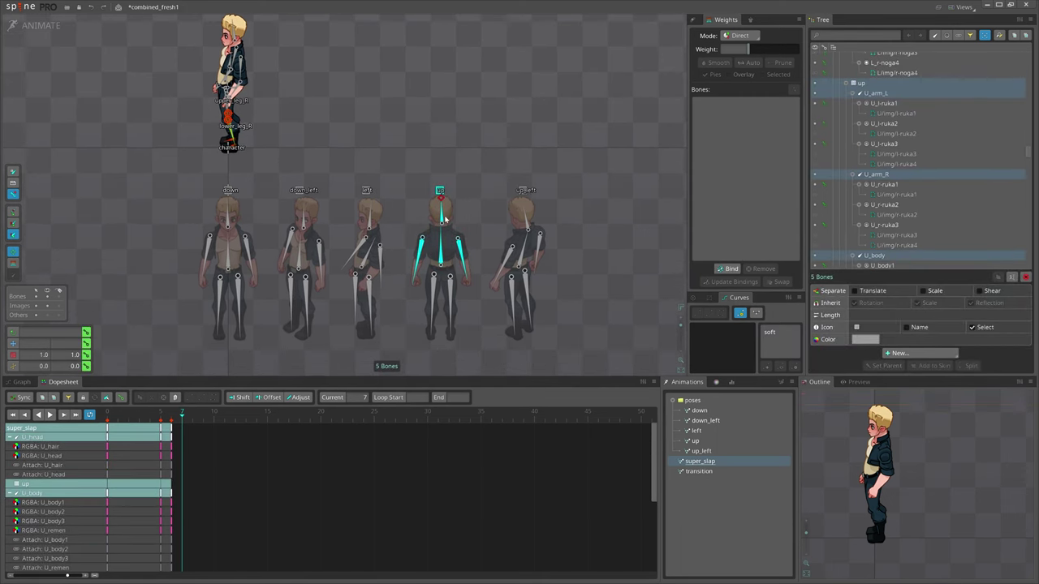
pyautogui.moveTo(445, 219); pyautogui.dragTo(442, 227)
# - Open the up pose, select the up figure's upper-body keys at frame 0 and return to super_slap
pyautogui.click(702, 443)
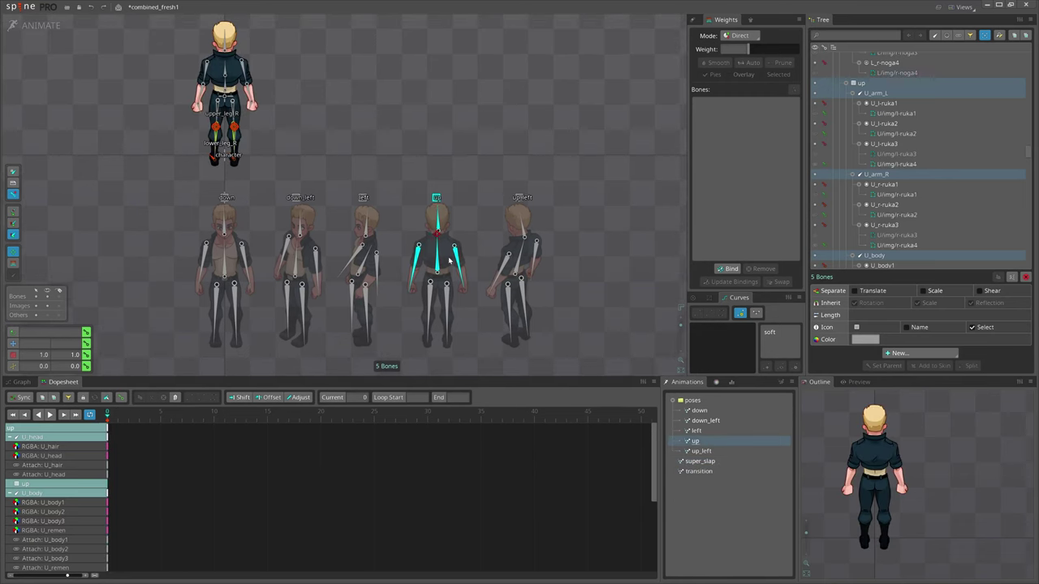
pyautogui.moveTo(405, 184); pyautogui.dragTo(464, 272)
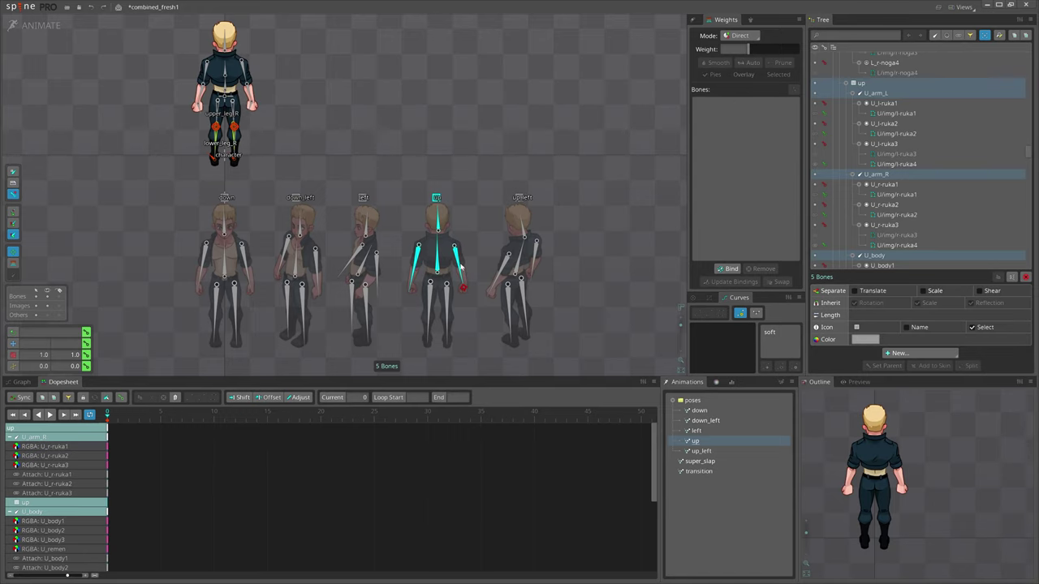
pyautogui.scroll(2, 443, 256)
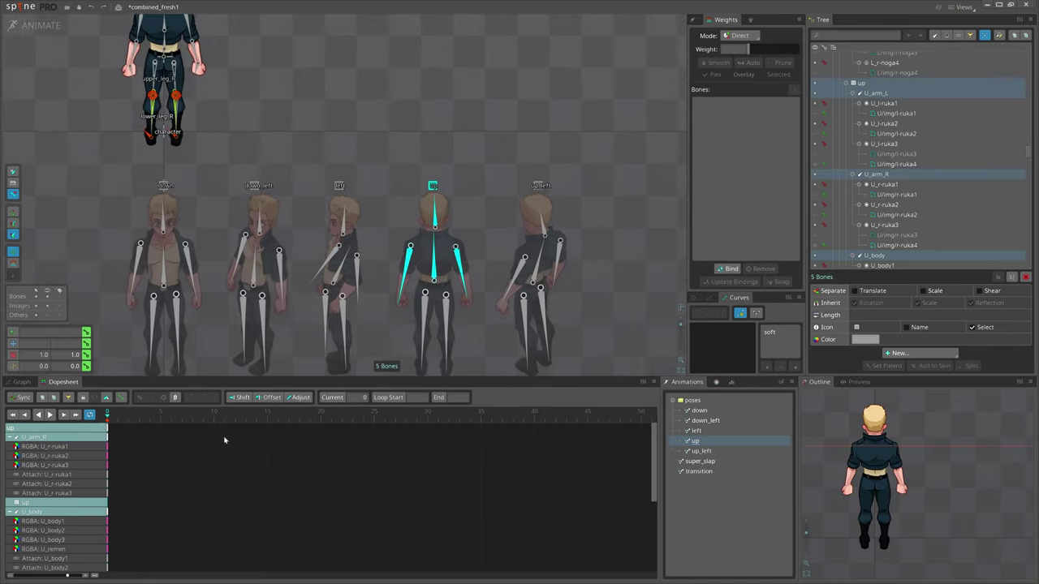
pyautogui.moveTo(162, 459); pyautogui.dragTo(56, 413)
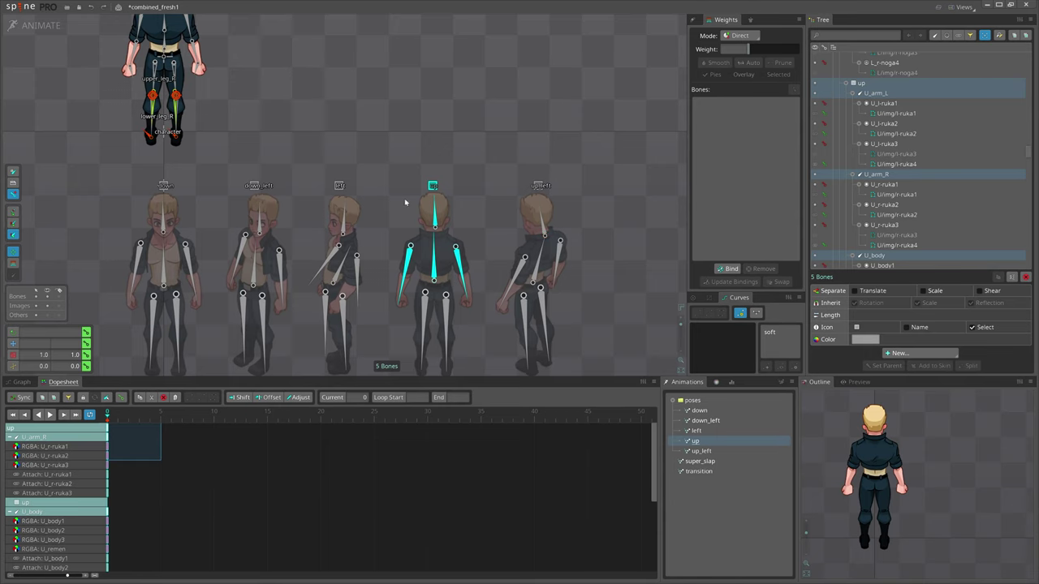
pyautogui.moveTo(415, 240); pyautogui.dragTo(486, 299)
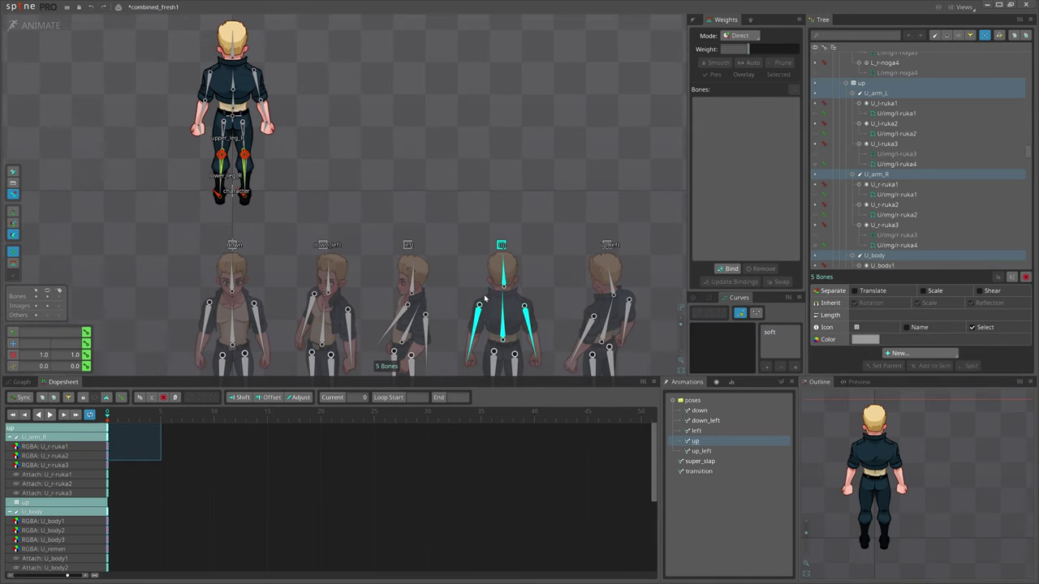
pyautogui.click(700, 461)
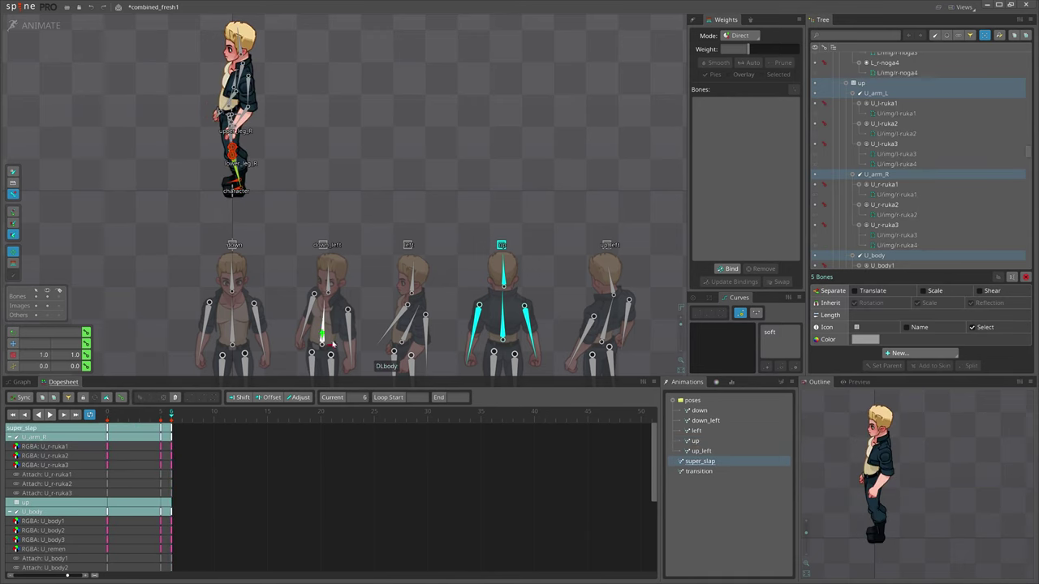
pyautogui.scroll(-1, 353, 326)
pyautogui.moveTo(352, 326); pyautogui.dragTo(352, 366)
pyautogui.scroll(5, 214, 220)
pyautogui.scroll(-3, 389, 294)
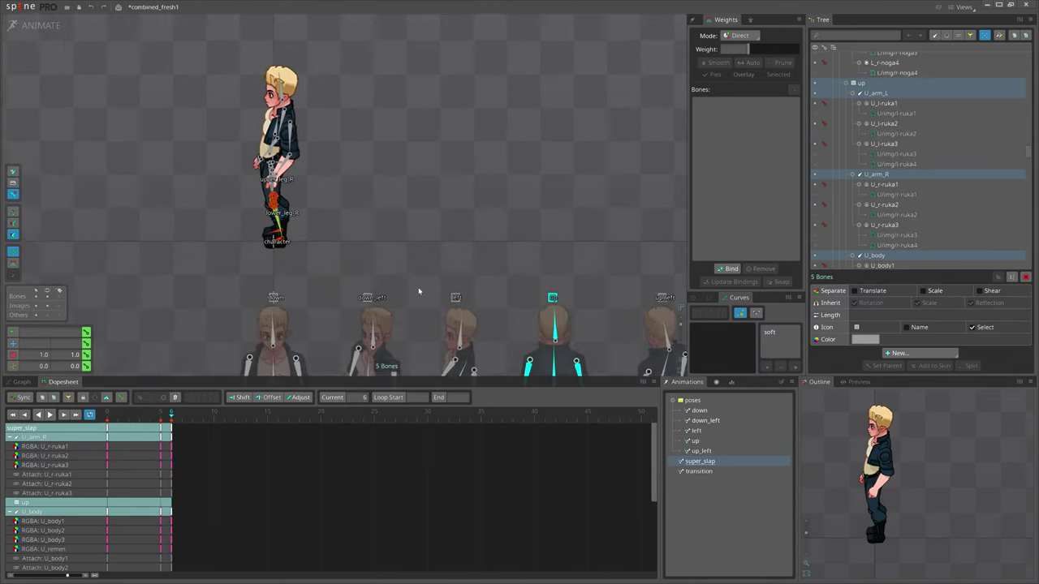
# - In the up pose, select the up and left figures' head, body and arm bones and copy their frame 0 keys
pyautogui.click(696, 441)
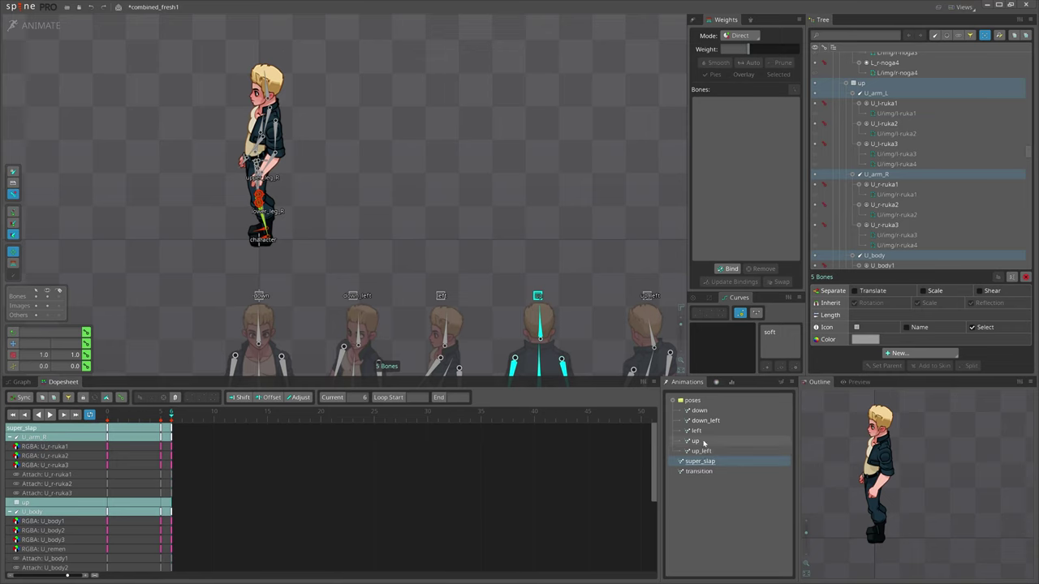
pyautogui.moveTo(569, 368); pyautogui.dragTo(412, 236)
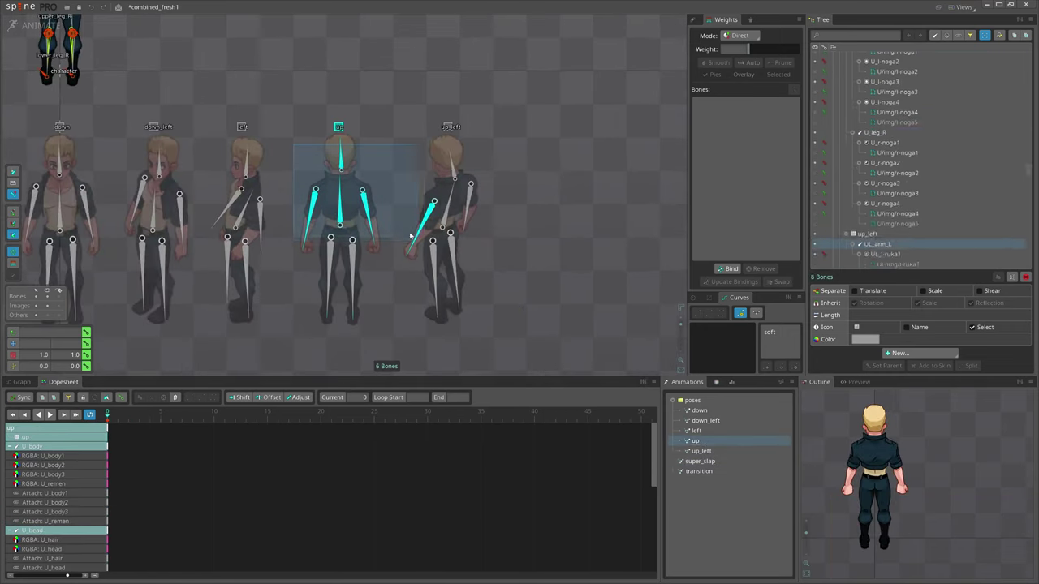
pyautogui.moveTo(296, 146); pyautogui.dragTo(387, 225)
pyautogui.moveTo(213, 163); pyautogui.dragTo(279, 224)
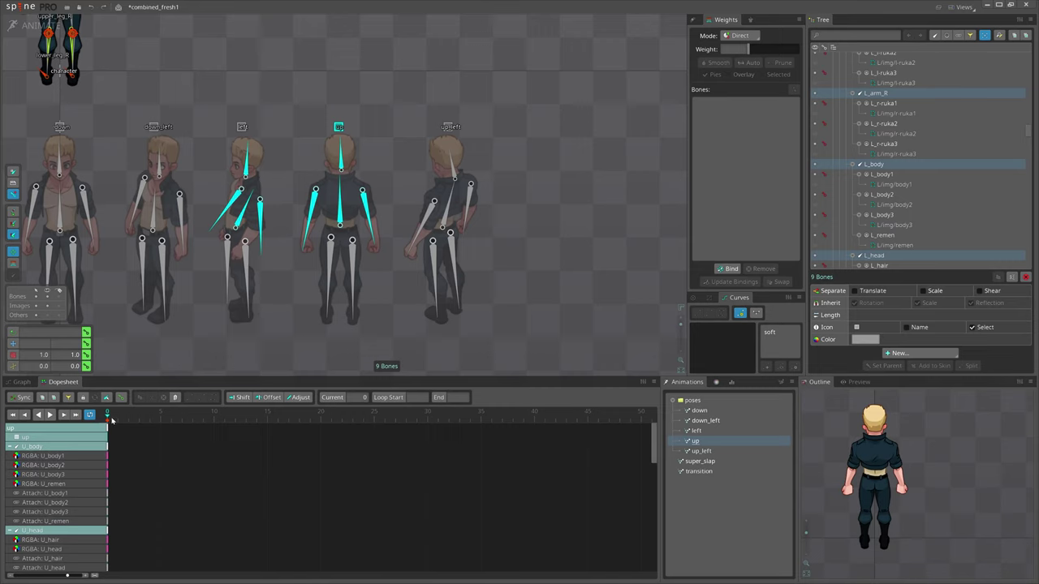
pyautogui.scroll(-10, 138, 495)
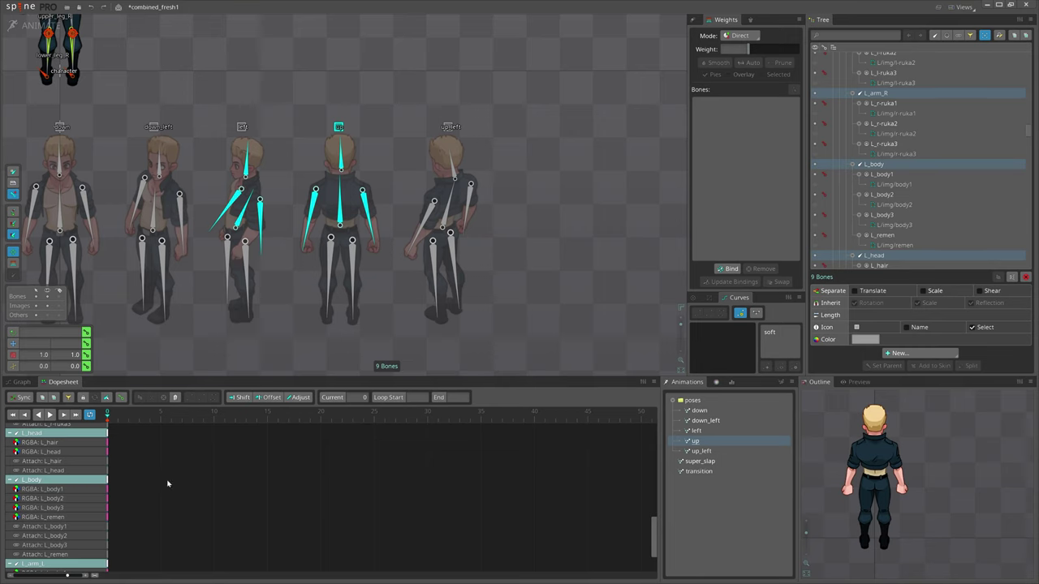
pyautogui.scroll(10, 162, 480)
pyautogui.moveTo(150, 469); pyautogui.dragTo(109, 423)
pyautogui.hotkey('ctrl', 'c')
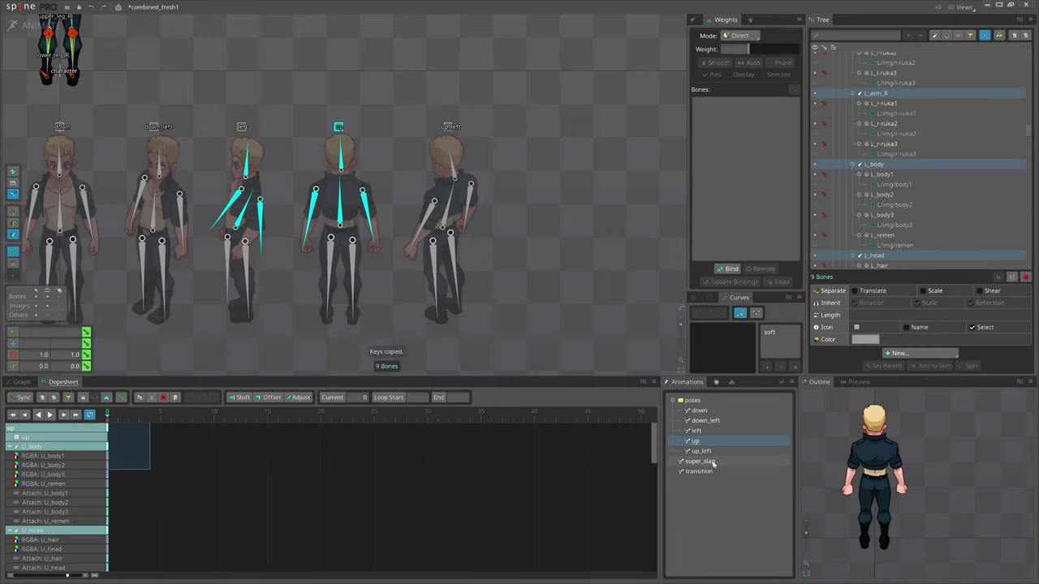
# - Paste the copied up and left figure upper-body keys into super_slap at frame 7
pyautogui.click(700, 461)
pyautogui.scroll(-2, 299, 271)
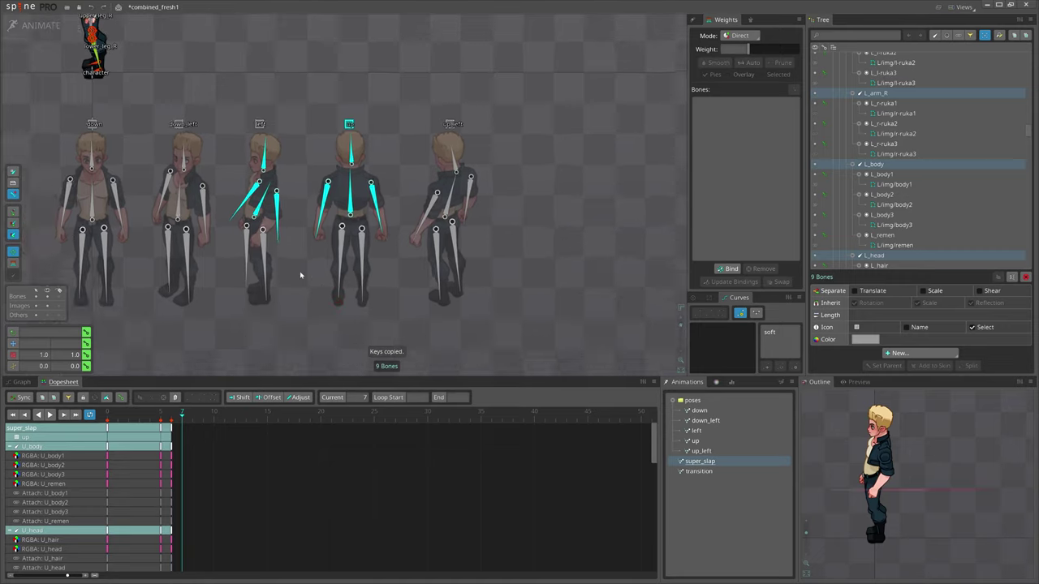
pyautogui.moveTo(185, 138); pyautogui.dragTo(322, 322)
pyautogui.scroll(4, 302, 257)
pyautogui.hotkey('ctrl', 'v')
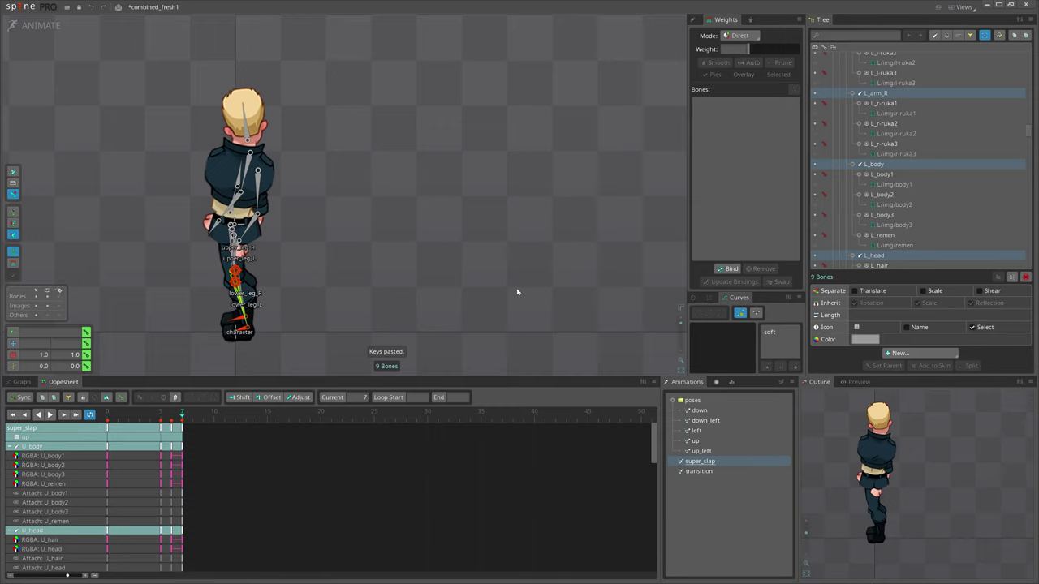
pyautogui.moveTo(524, 229)
pyautogui.mouseDown()
pyautogui.moveTo(498, 229)
pyautogui.moveTo(512, 232)
pyautogui.mouseUp()
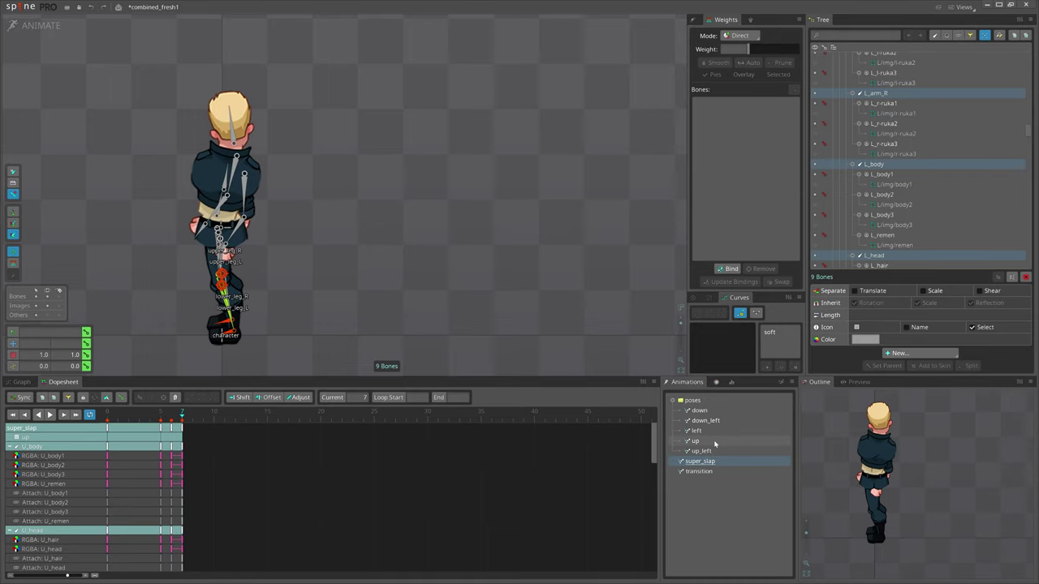
pyautogui.scroll(-1, 438, 294)
pyautogui.moveTo(438, 294); pyautogui.dragTo(412, 286)
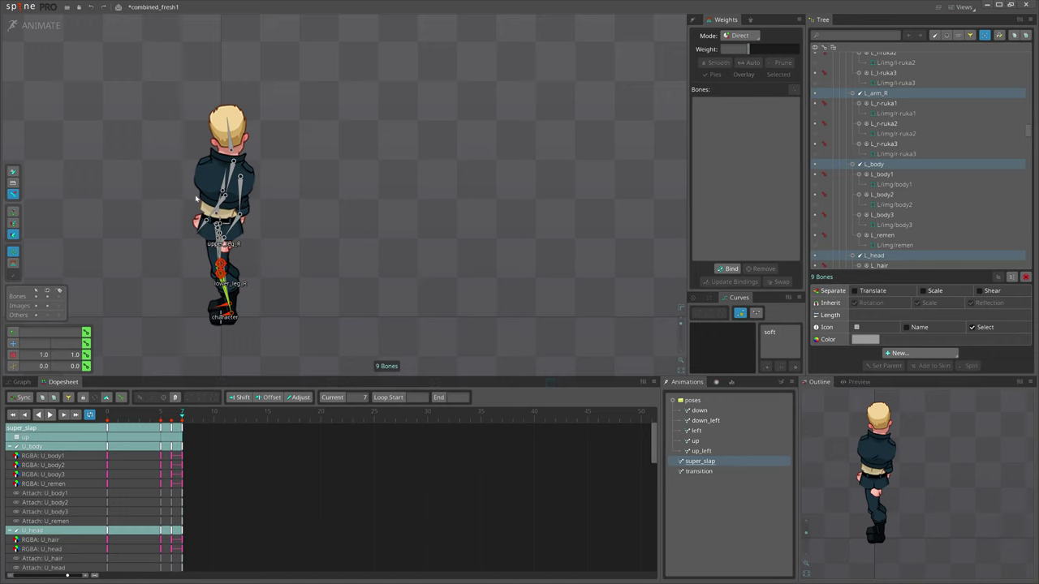
# - Copy the up pose's waist, chest, head, arm and hand bone keys and paste them into super_slap at frame 7
pyautogui.click(700, 440)
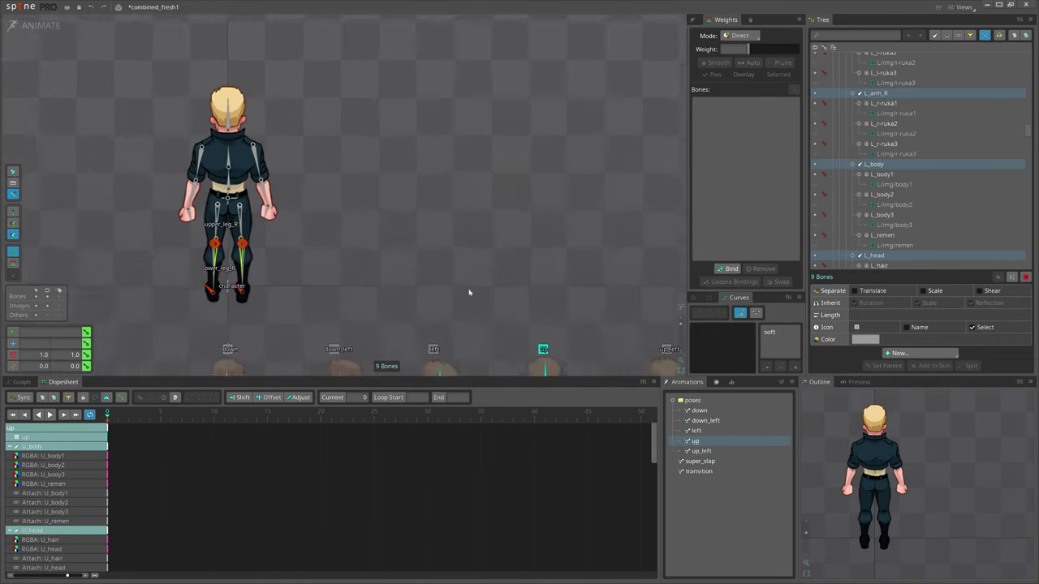
pyautogui.hotkey('ctrl', 'c')
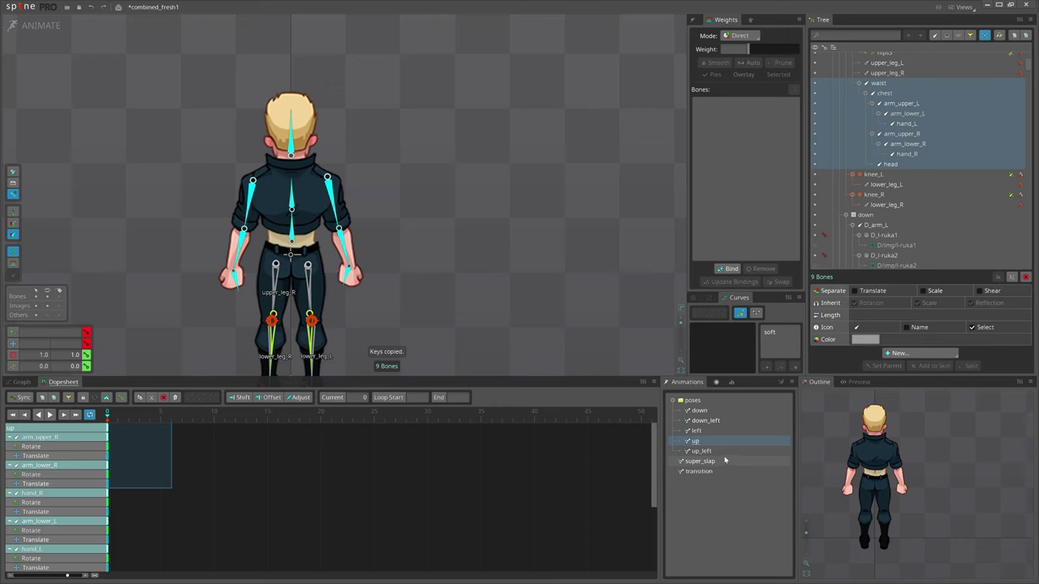
pyautogui.click(725, 461)
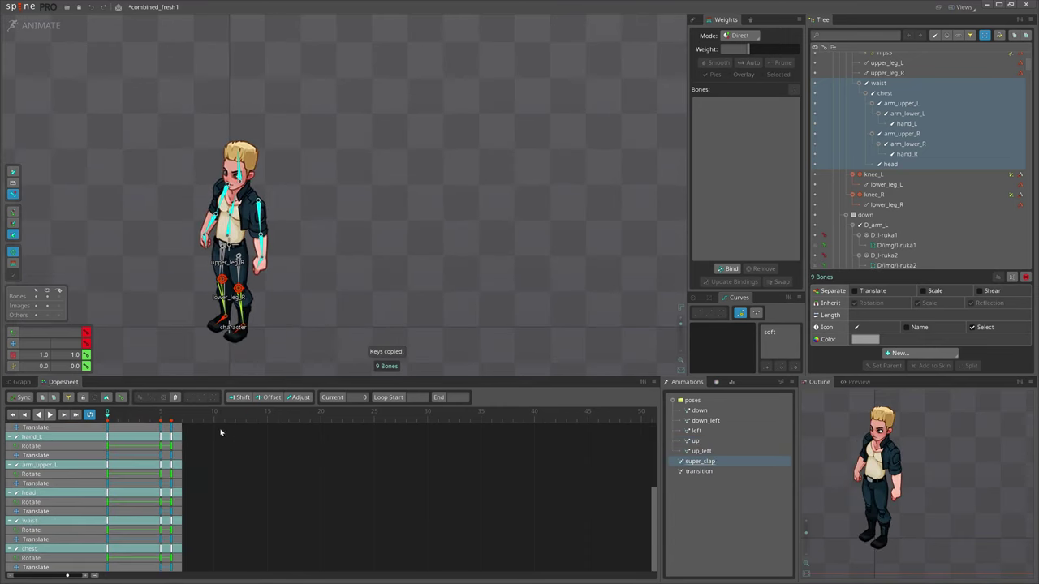
pyautogui.click(182, 420)
pyautogui.hotkey('ctrl', 'v')
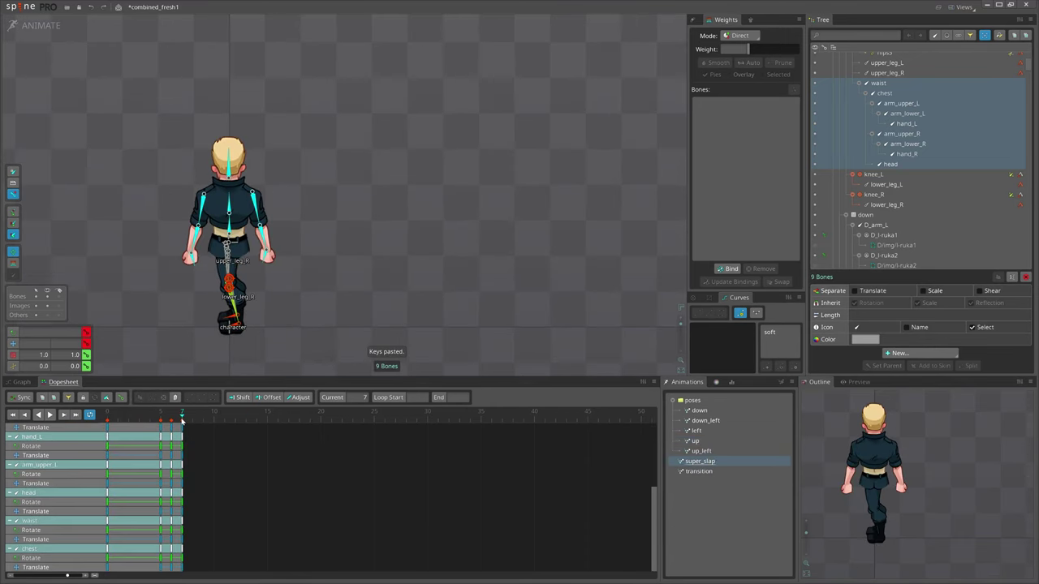
# - Scrub super_slap from frame 2 to frame 7 to review the upper body's turn
pyautogui.click(126, 420)
pyautogui.moveTo(126, 422); pyautogui.dragTo(168, 436)
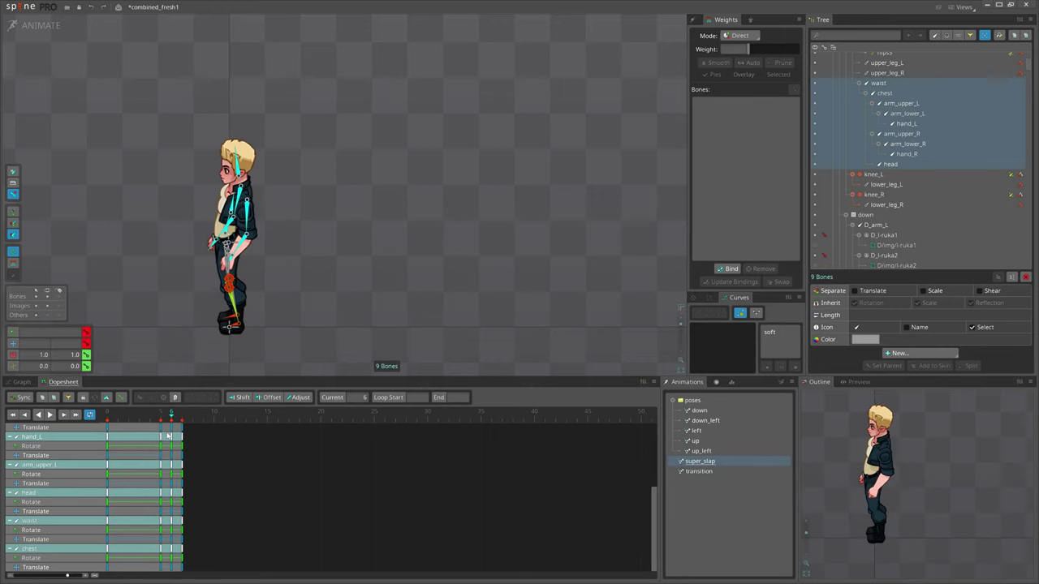
pyautogui.press('ctrl')
pyautogui.moveTo(173, 417); pyautogui.dragTo(181, 417)
pyautogui.scroll(5, 232, 176)
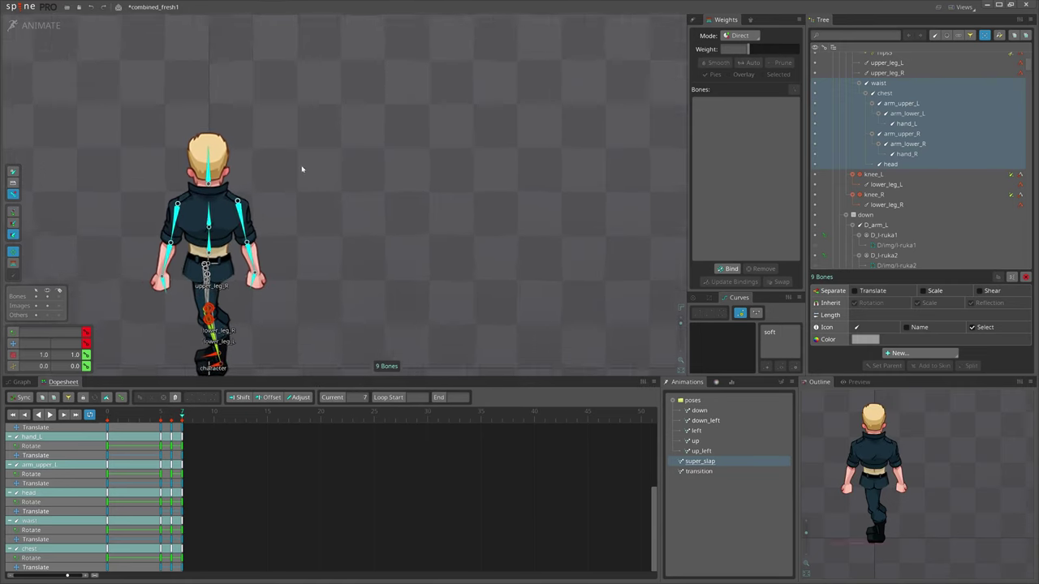
# - Select the character's head bone in super_slap and move to frame 8
pyautogui.click(201, 172)
pyautogui.scroll(-3, 371, 202)
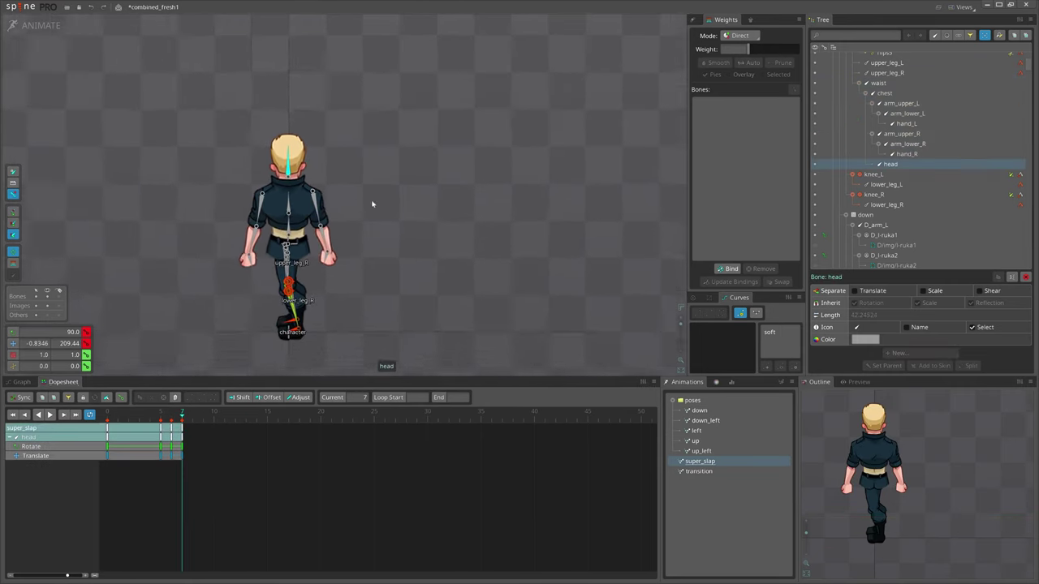
pyautogui.click(193, 416)
pyautogui.scroll(3, 223, 221)
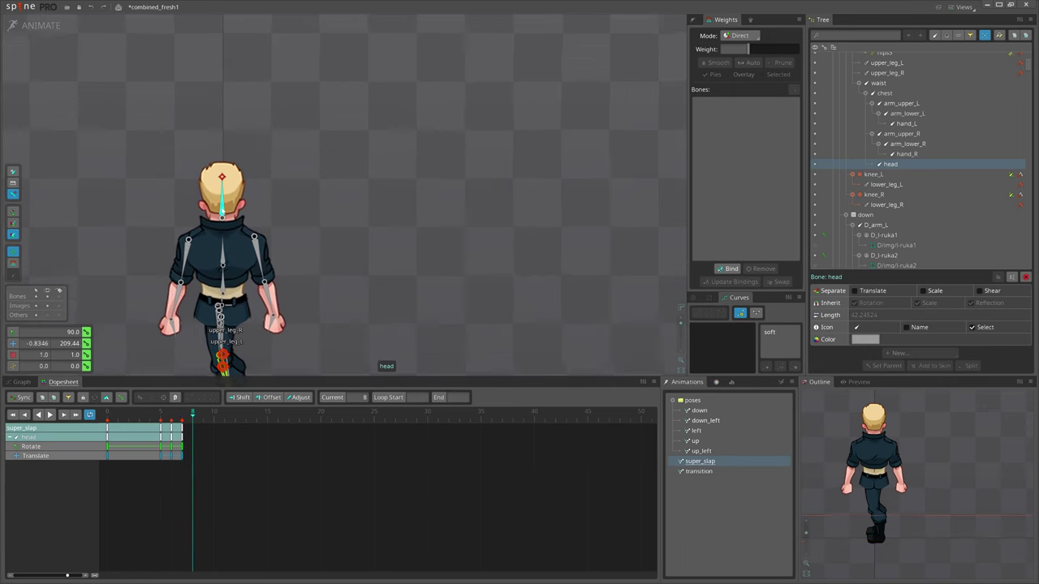
pyautogui.click(222, 185)
pyautogui.click(222, 185)
pyautogui.scroll(-4, 374, 280)
pyautogui.moveTo(431, 301); pyautogui.dragTo(401, 206)
pyautogui.scroll(1, 357, 276)
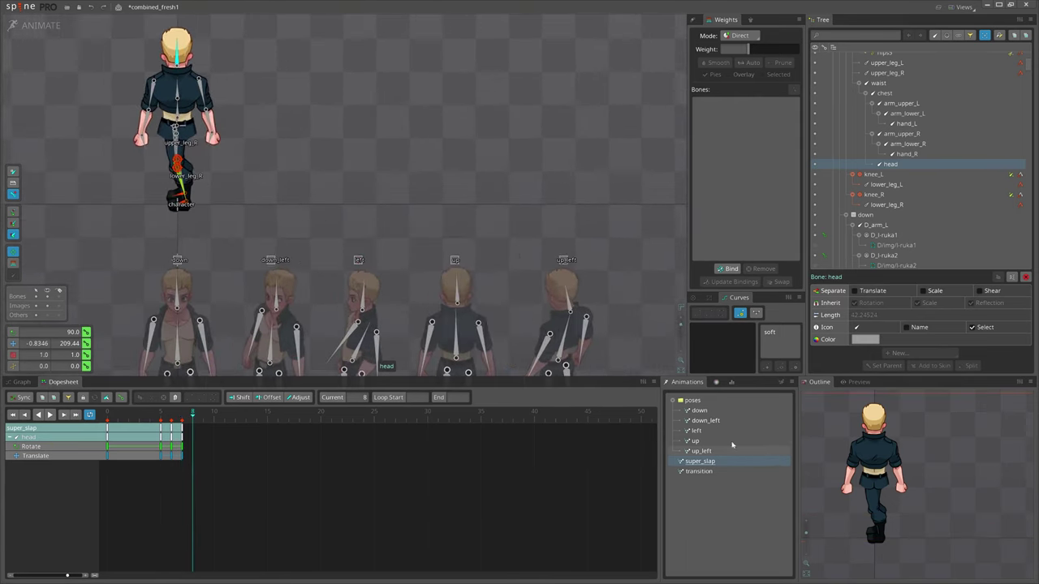
# - In the left pose, select the left and up figures' head bones and copy their frame 0 keys
pyautogui.click(695, 430)
pyautogui.moveTo(401, 279); pyautogui.dragTo(447, 321)
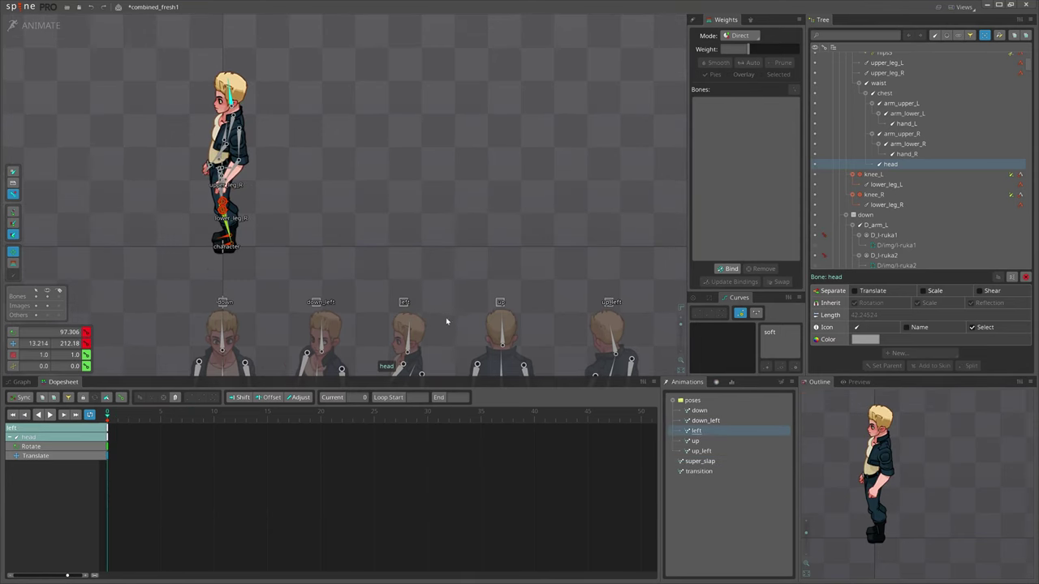
pyautogui.click(408, 335)
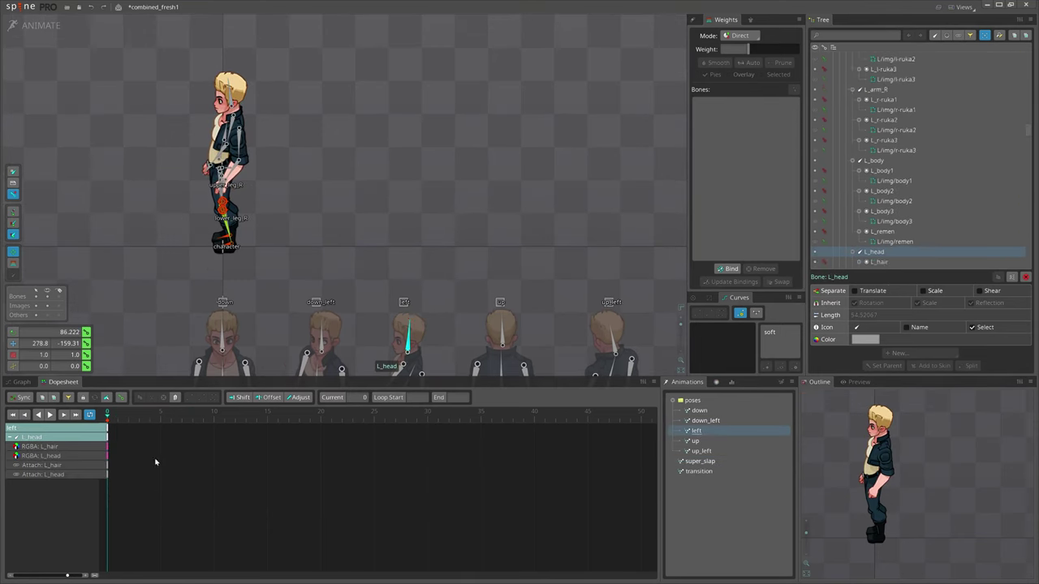
pyautogui.moveTo(530, 334); pyautogui.dragTo(493, 302)
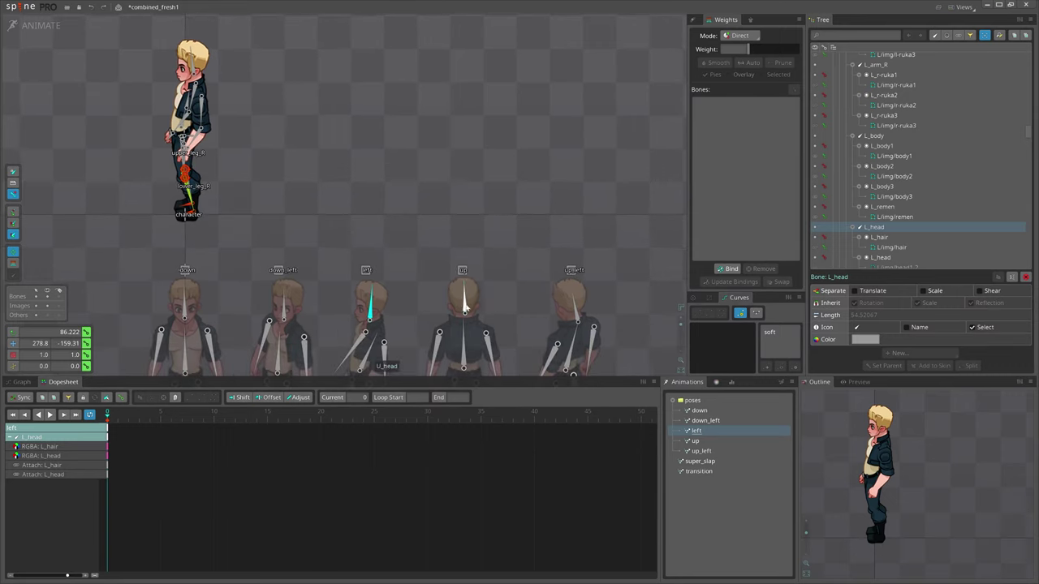
pyautogui.keyDown('ctrl'); pyautogui.click(466, 305); pyautogui.keyUp('ctrl')
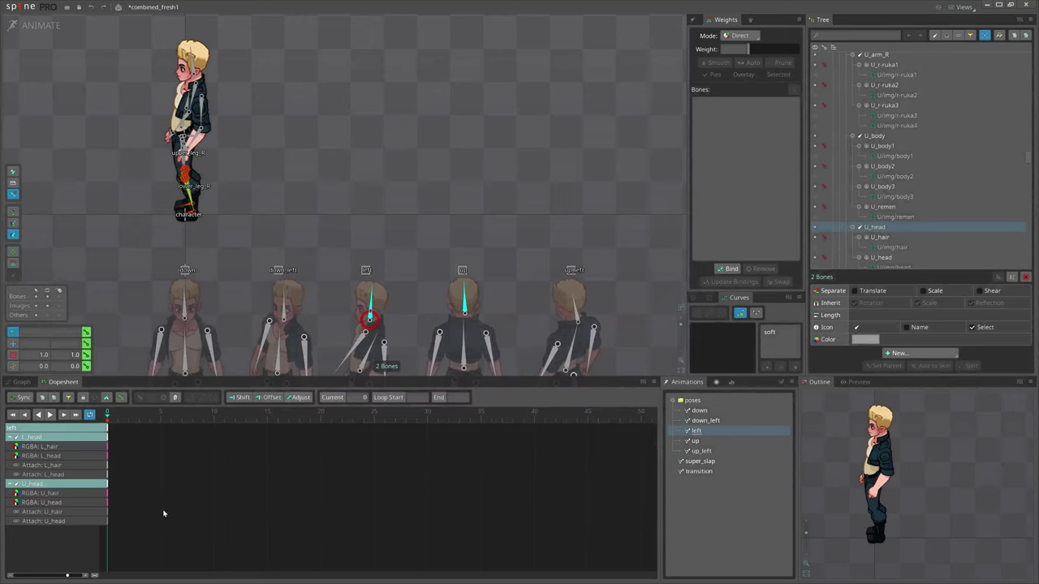
pyautogui.moveTo(163, 513); pyautogui.dragTo(108, 436)
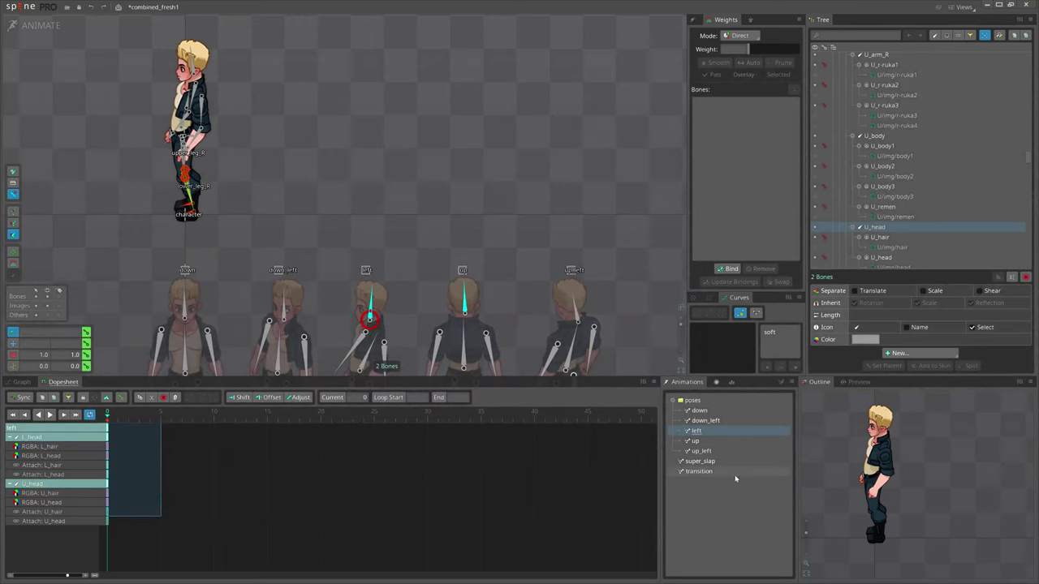
pyautogui.hotkey('ctrl', 'c')
pyautogui.scroll(3, 464, 306)
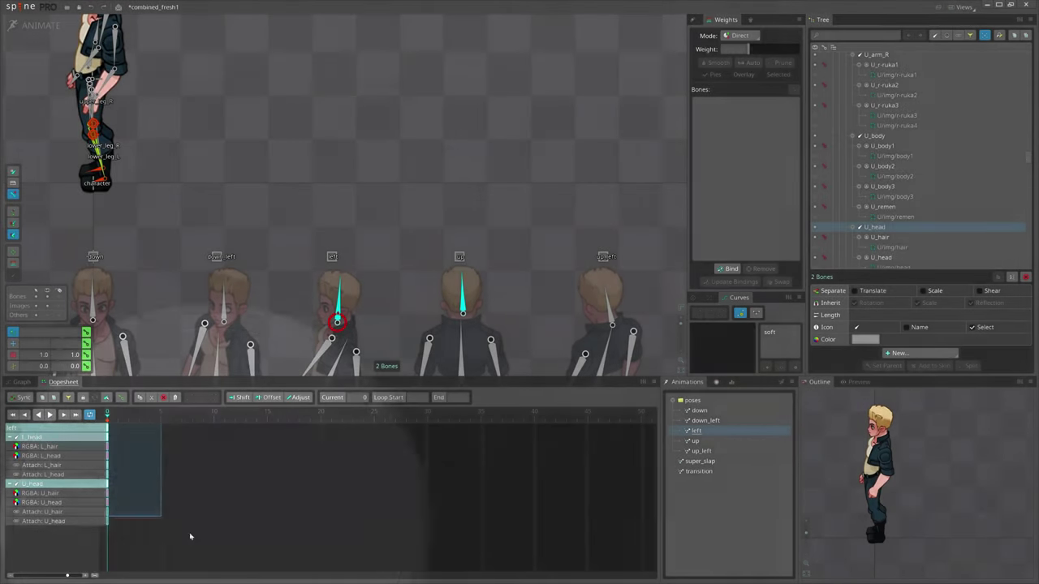
pyautogui.moveTo(192, 537); pyautogui.dragTo(97, 426)
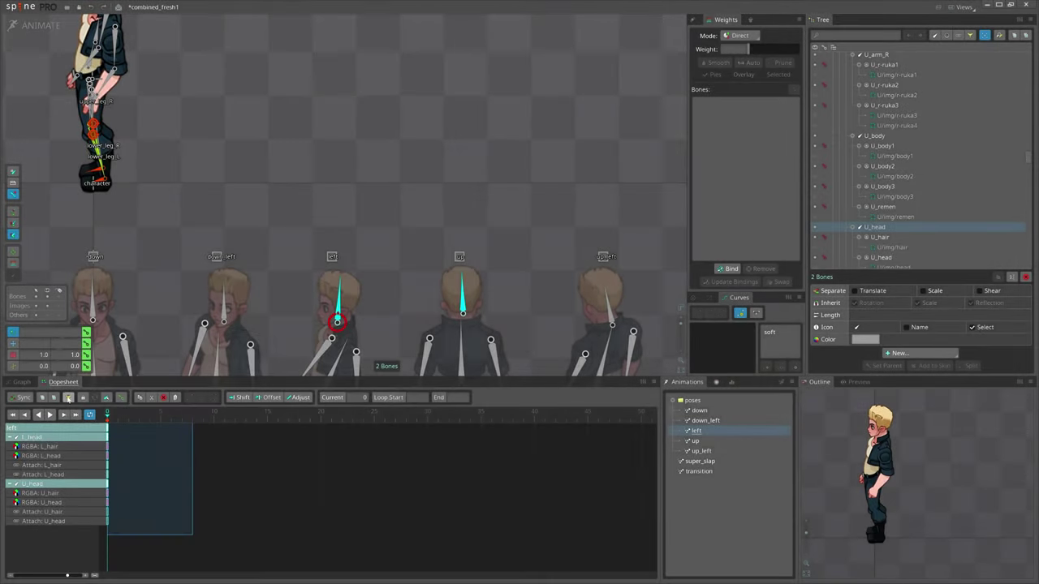
pyautogui.hotkey('ctrl', 'c')
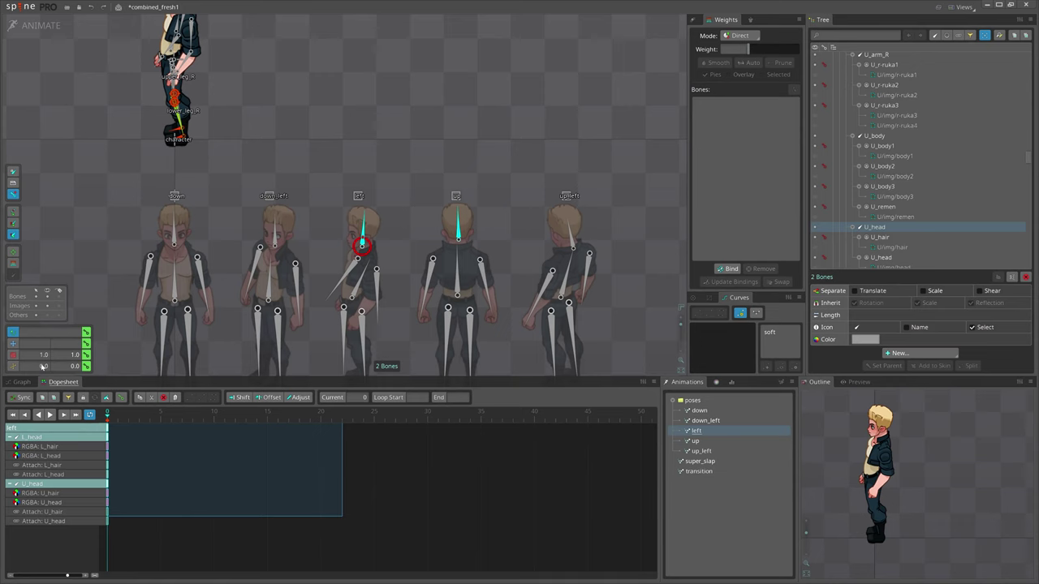
pyautogui.hotkey('ctrl', 'c')
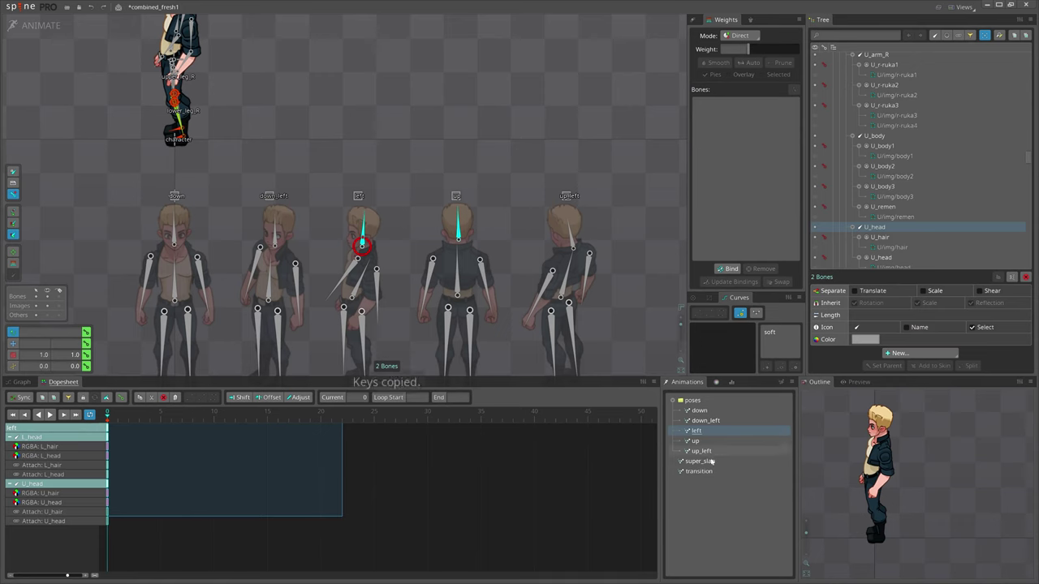
# - Paste the copied left and up figure head keys into super_slap at frame 8
pyautogui.click(754, 462)
pyautogui.click(192, 414)
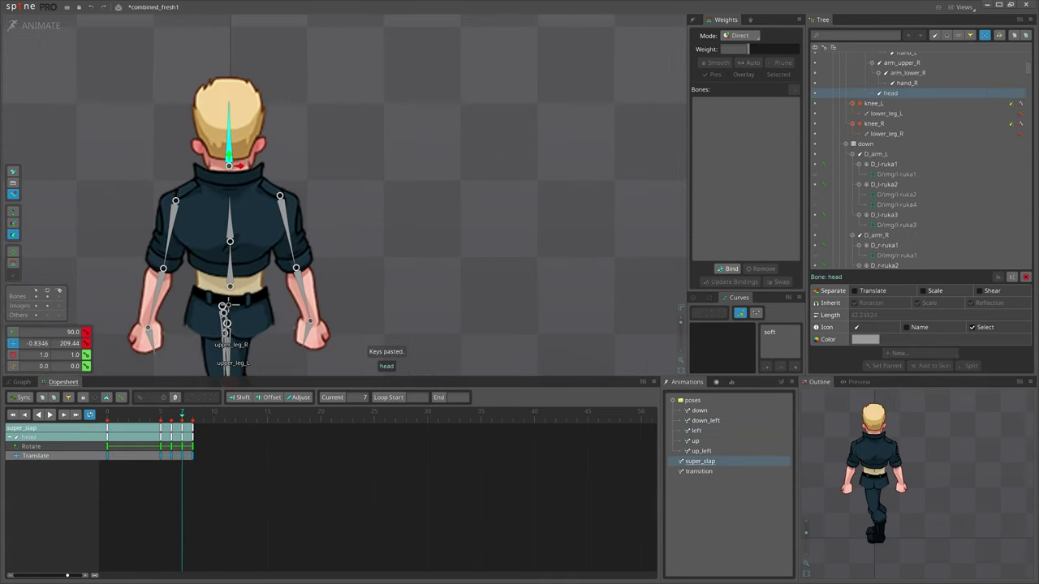
pyautogui.hotkey('ctrl', 'v')
# - Mirror the head bone at frame 8 by setting its Y scale to -1, and rotate it to about 91°
pyautogui.click(193, 417)
pyautogui.press('x')
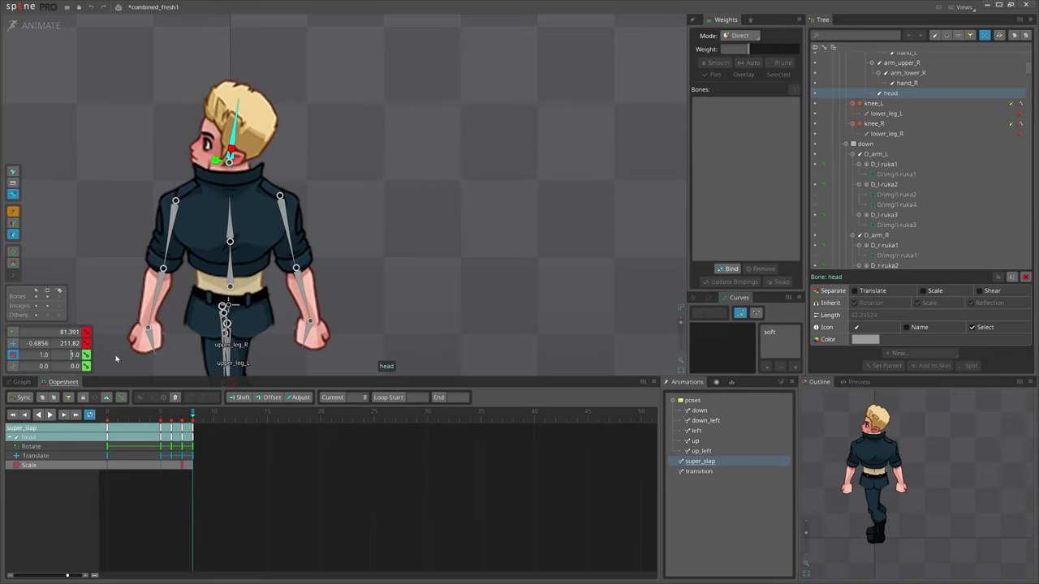
pyautogui.write('-')
pyautogui.press('Return')
pyautogui.moveTo(396, 175); pyautogui.dragTo(418, 195)
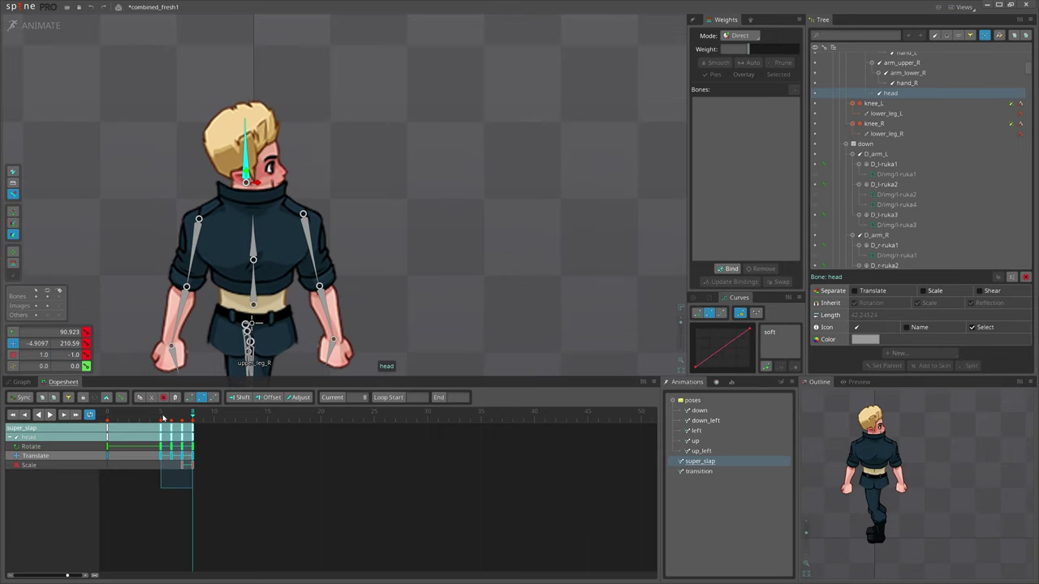
# - Make the head bone's keys at frames 7 and 8 stepped, and nudge the head slightly at frame 8
pyautogui.moveTo(163, 418); pyautogui.dragTo(178, 415)
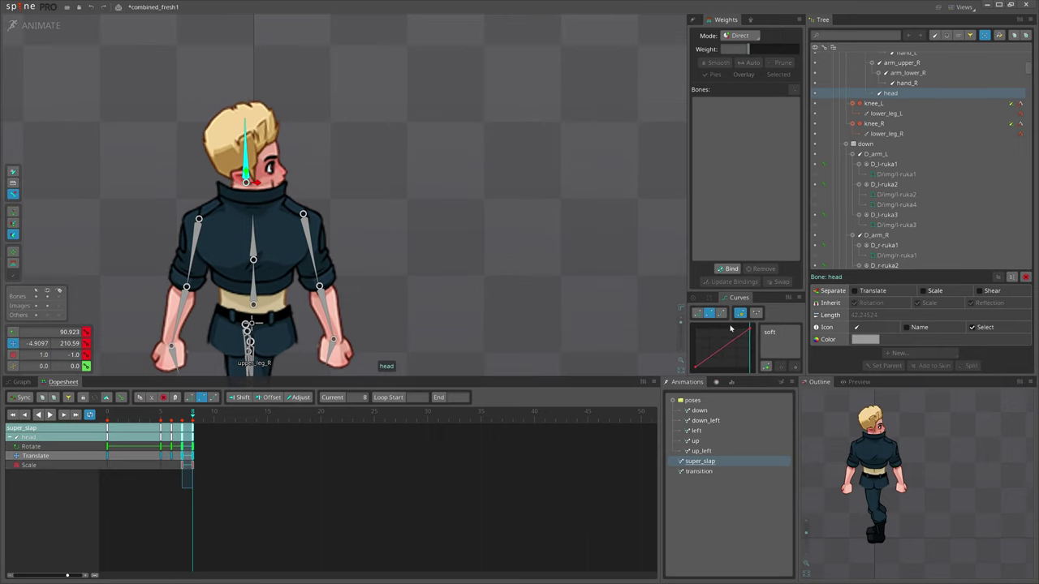
pyautogui.click(698, 315)
pyautogui.scroll(-3, 535, 289)
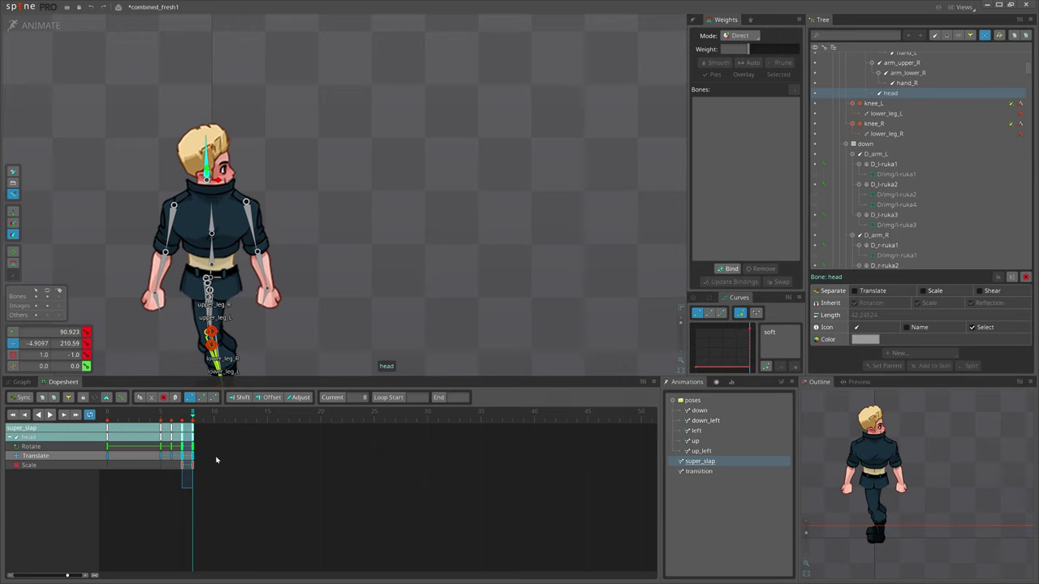
pyautogui.click(286, 487)
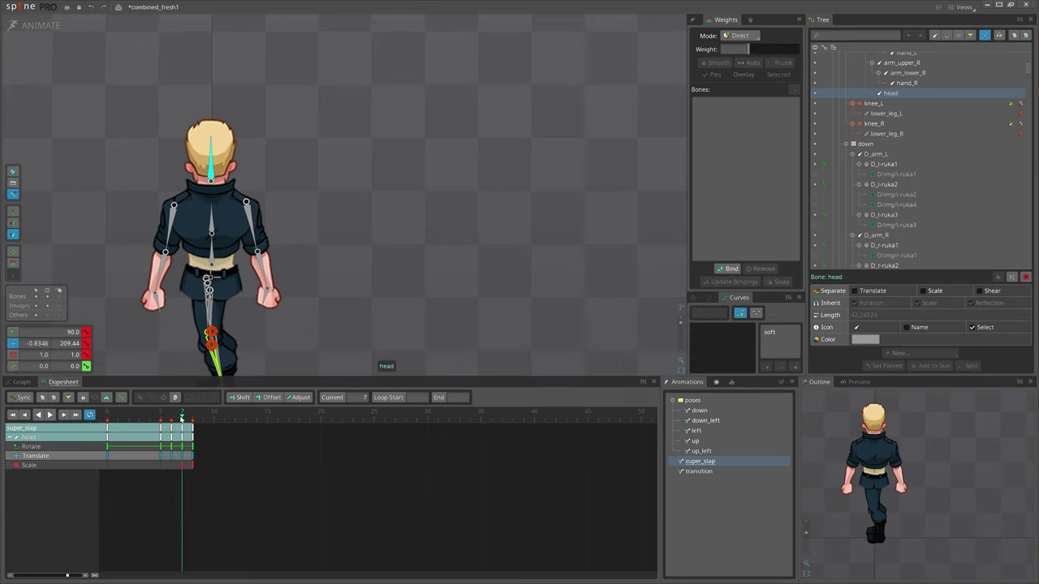
pyautogui.scroll(2, 191, 177)
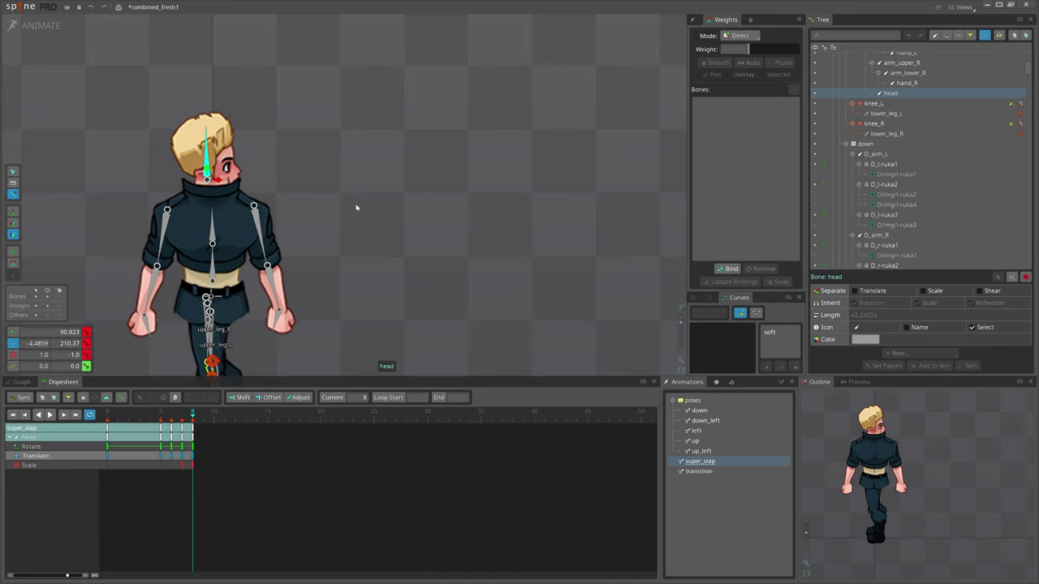
pyautogui.scroll(-2, 410, 247)
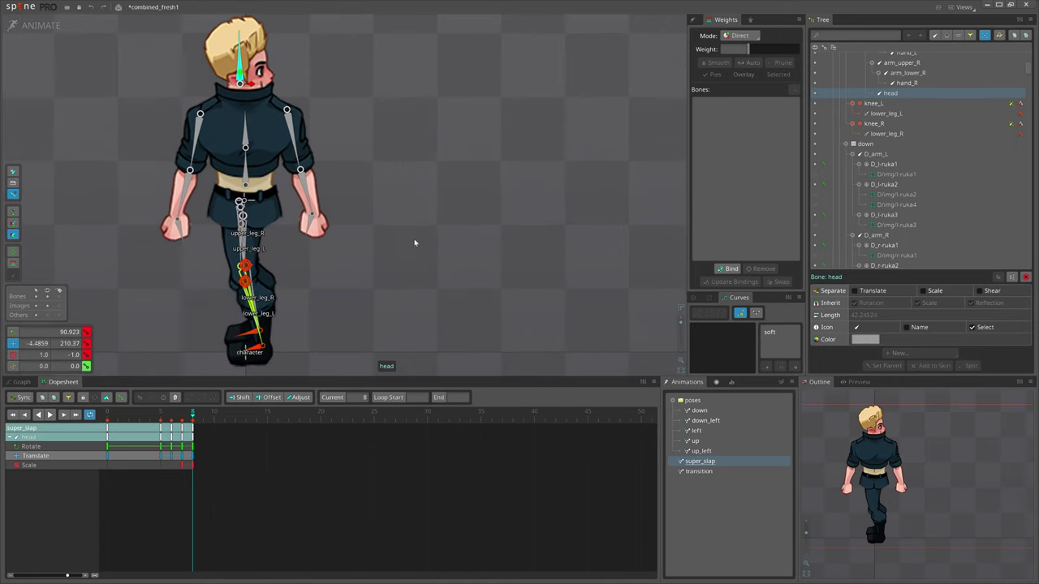
# - Paste the starting pose keys at frame 20 of super_slap and play and scrub the turn
pyautogui.moveTo(298, 423); pyautogui.dragTo(106, 417)
pyautogui.hotkey('ctrl', 'v')
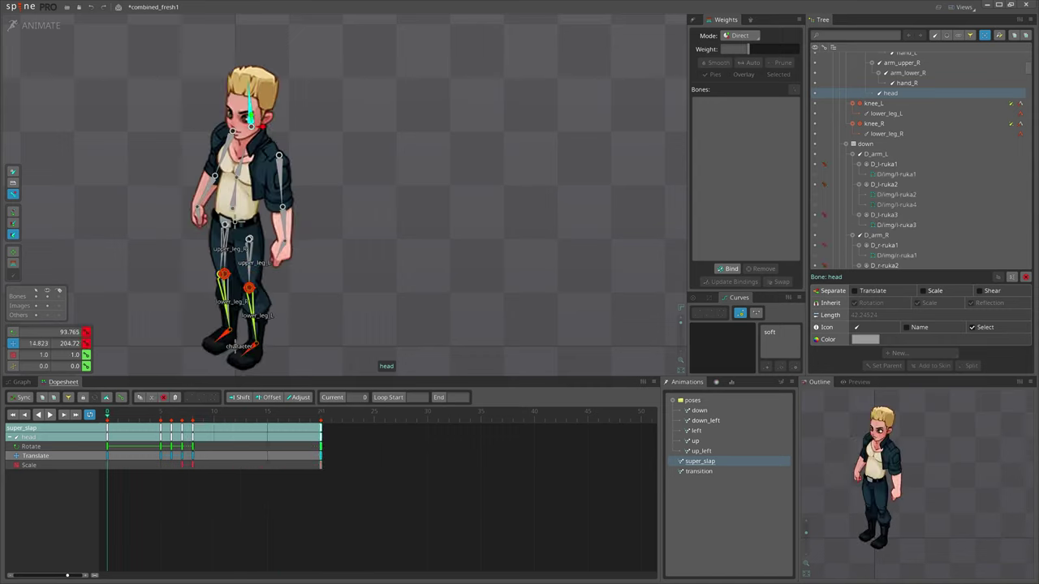
pyautogui.press('d')
pyautogui.press('space')
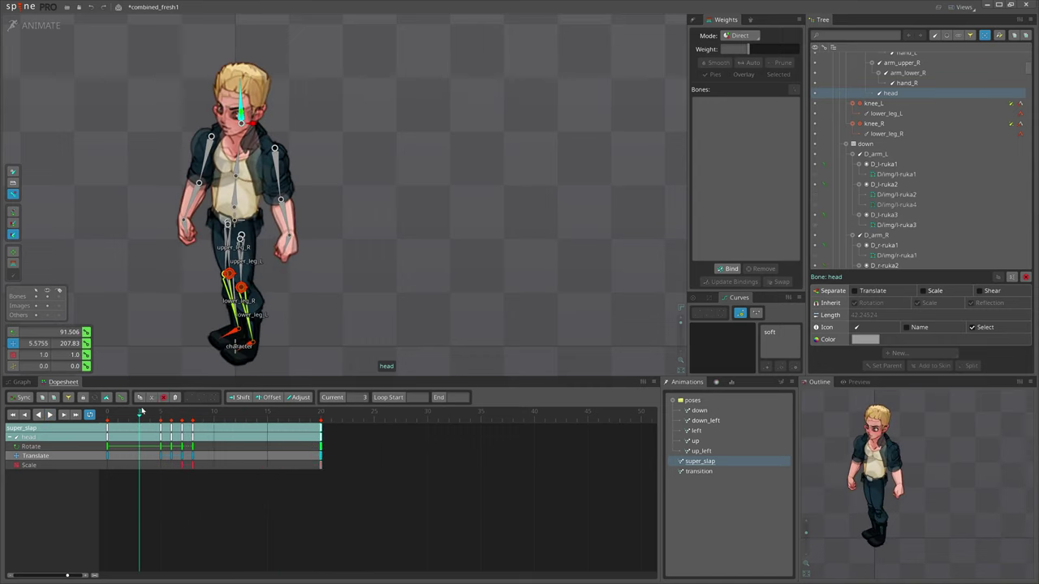
pyautogui.click(160, 416)
pyautogui.moveTo(161, 417); pyautogui.dragTo(171, 420)
pyautogui.press('space')
# - With only attachment keys shown for the left figure's six bones, move their keys from frame 6 to frame 5
pyautogui.scroll(-4, 443, 251)
pyautogui.click(420, 251)
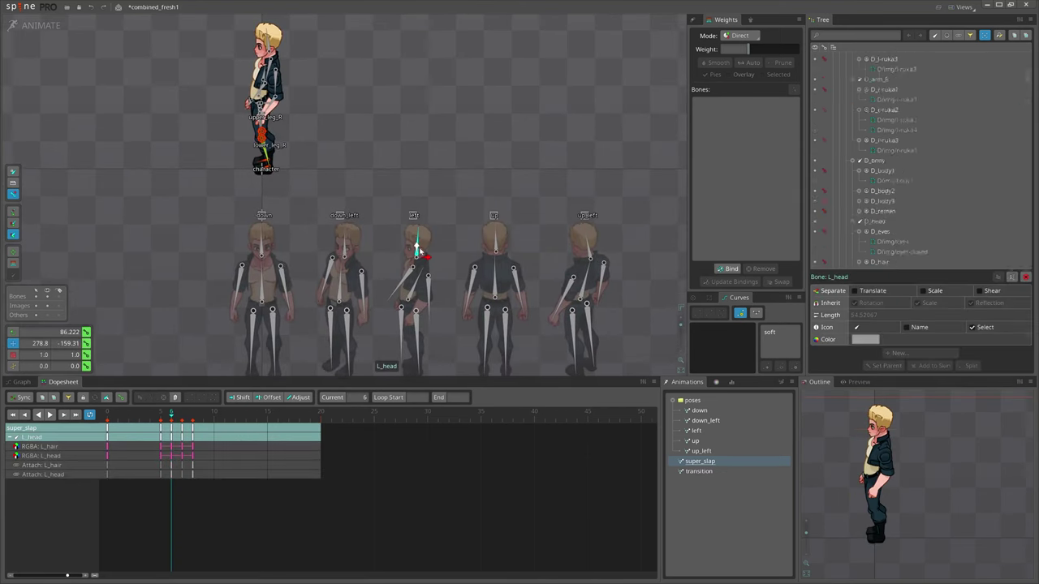
pyautogui.moveTo(391, 259); pyautogui.dragTo(440, 341)
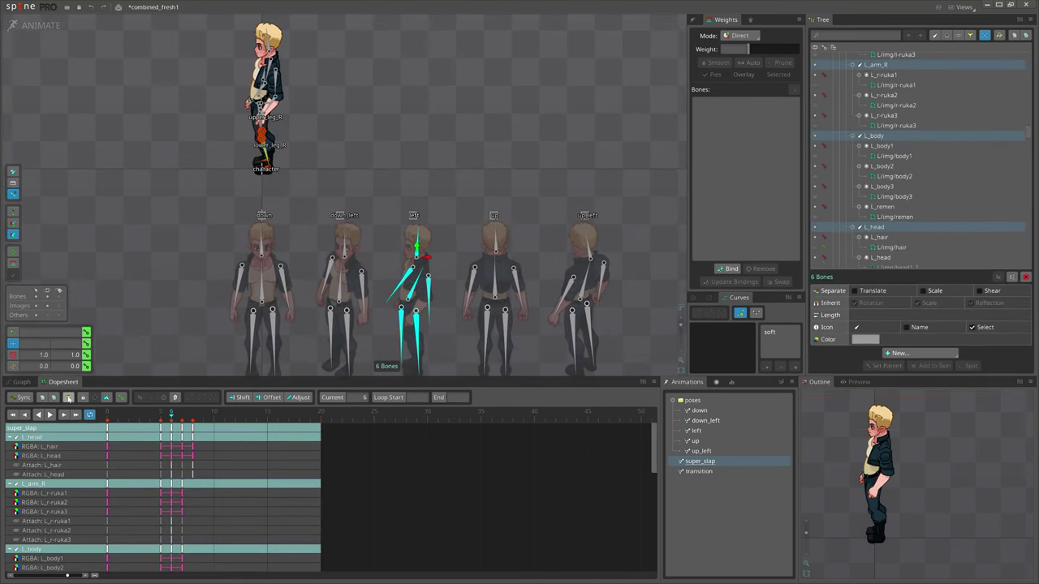
pyautogui.click(69, 398)
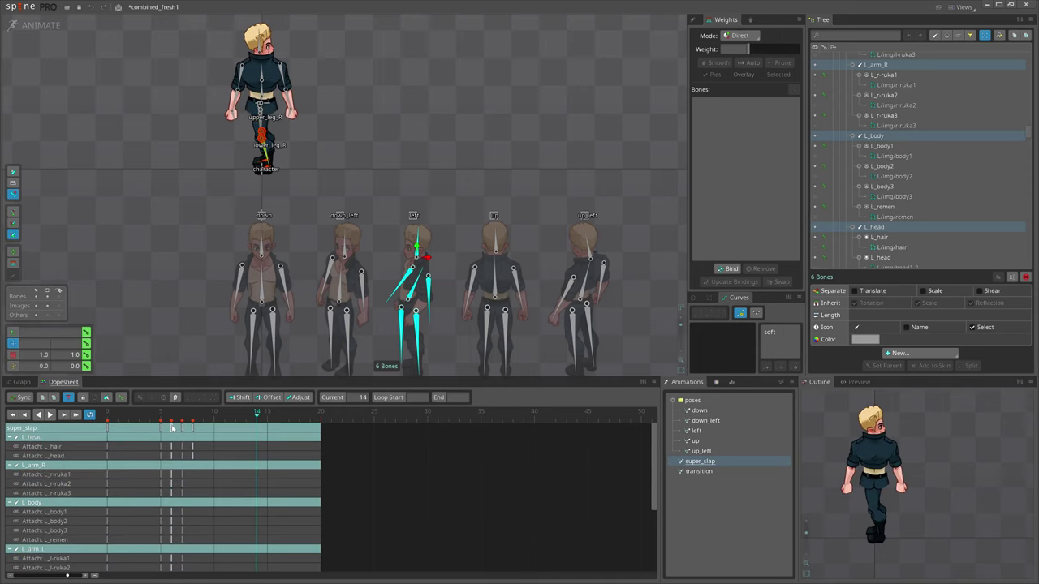
pyautogui.click(172, 428)
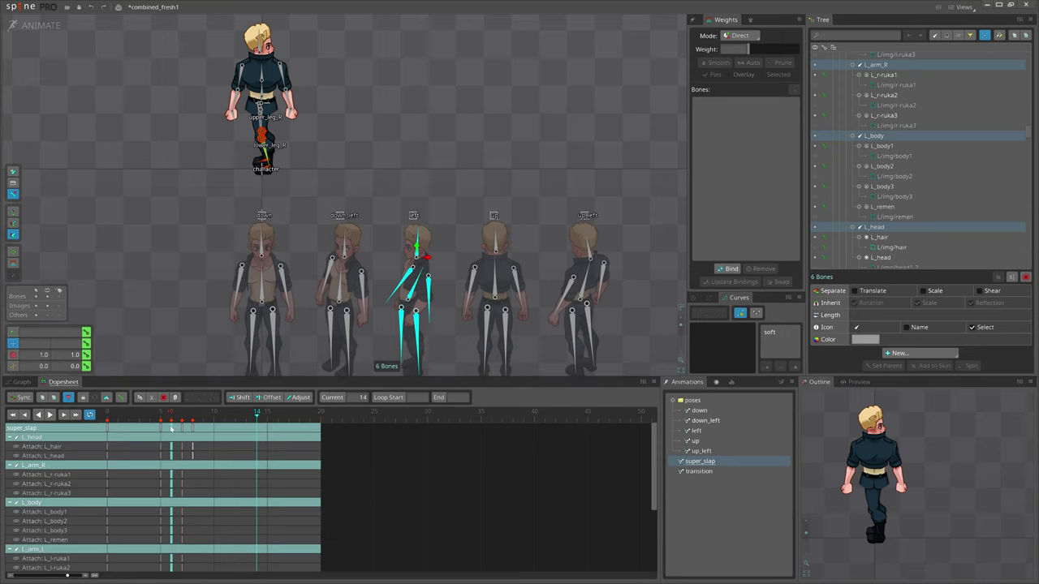
pyautogui.moveTo(171, 428)
pyautogui.mouseDown()
pyautogui.moveTo(161, 420)
pyautogui.moveTo(173, 426)
pyautogui.mouseUp()
pyautogui.click(160, 418)
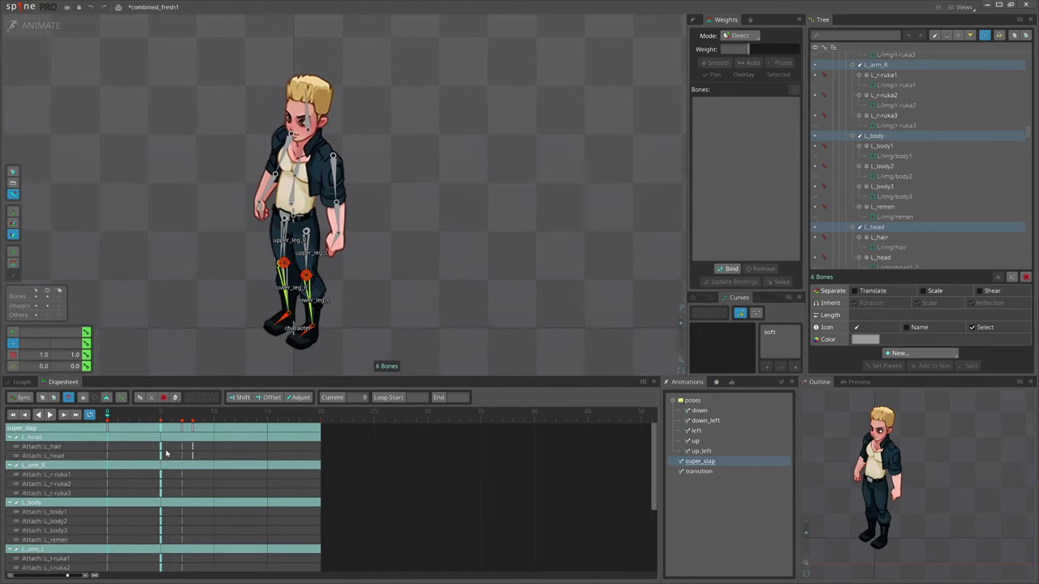
# - Save the project and show all key types in the dopesheet again, at frame 5
pyautogui.hotkey('ctrl', 's')
pyautogui.click(69, 397)
pyautogui.click(161, 417)
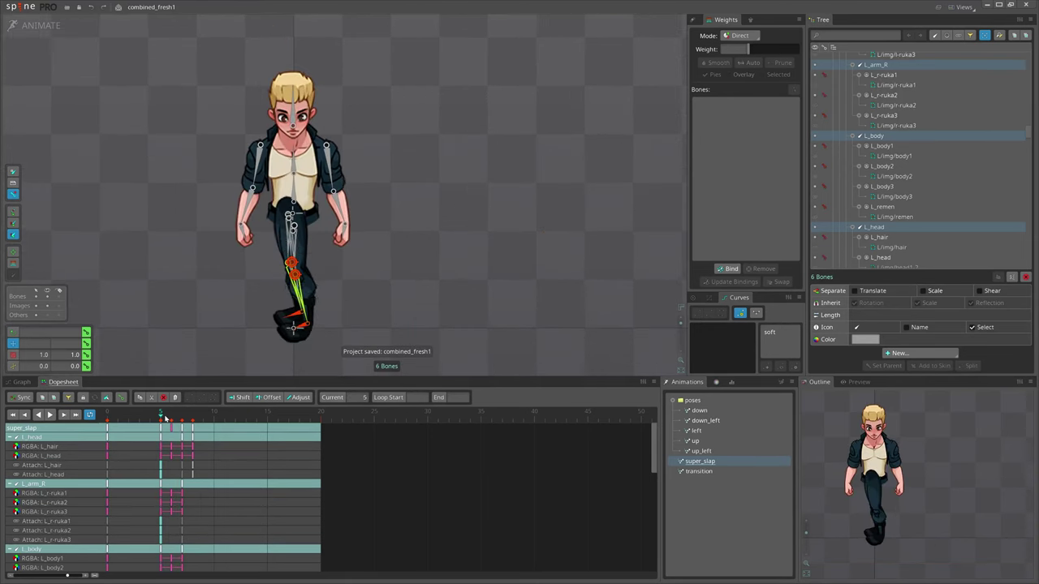
# - At frame 19 of super_slap, rotate arm_upper_L and arm_lower_L so the left arm reaches straight forward at chest height
pyautogui.click(302, 330)
pyautogui.scroll(3, 302, 330)
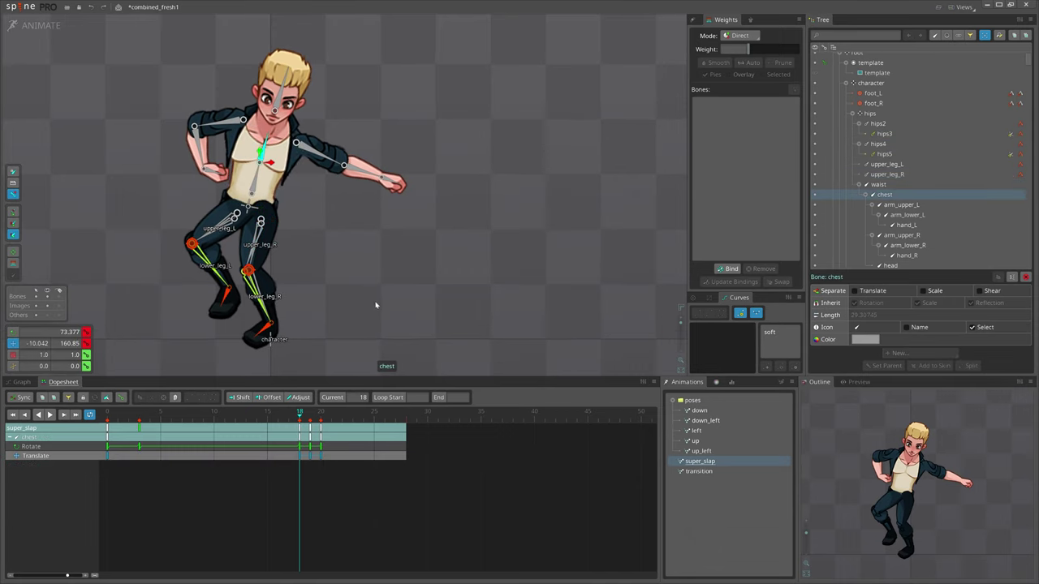
pyautogui.press('Right')
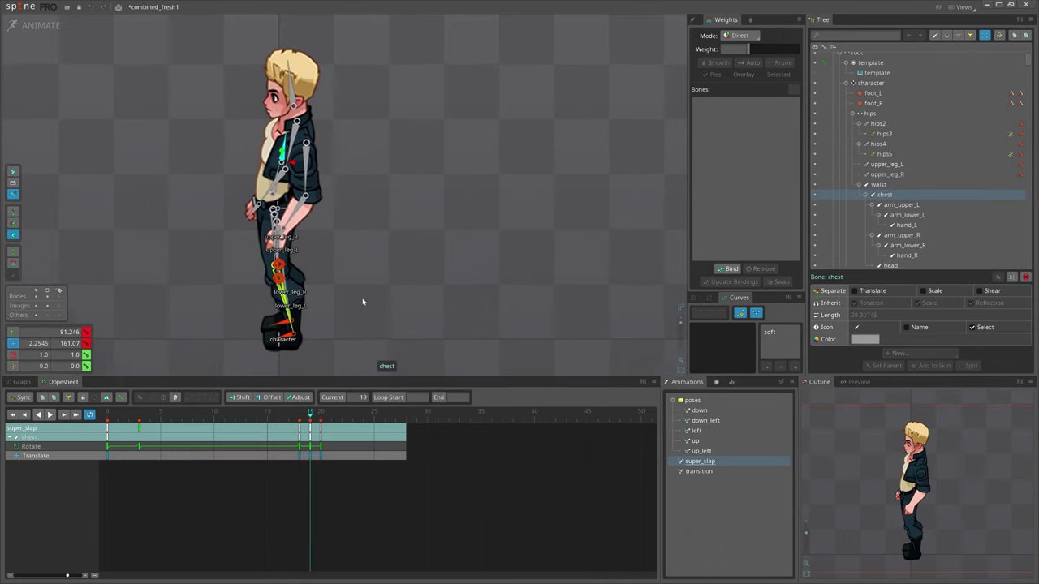
pyautogui.moveTo(366, 259); pyautogui.dragTo(313, 258)
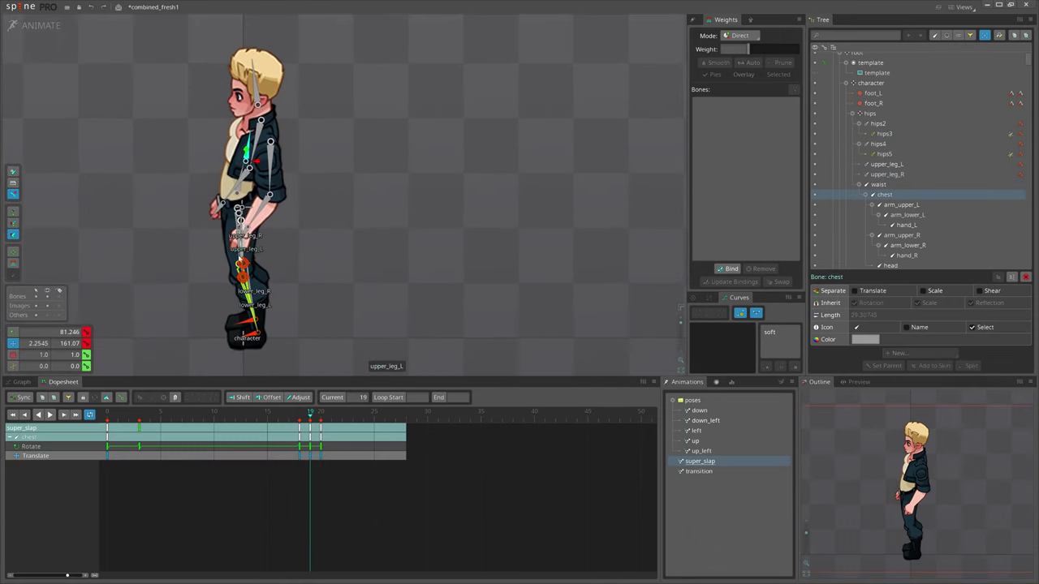
pyautogui.press('1')
pyautogui.moveTo(240, 227); pyautogui.dragTo(171, 149)
pyautogui.moveTo(263, 145); pyautogui.dragTo(256, 147)
pyautogui.moveTo(146, 150); pyautogui.dragTo(133, 154)
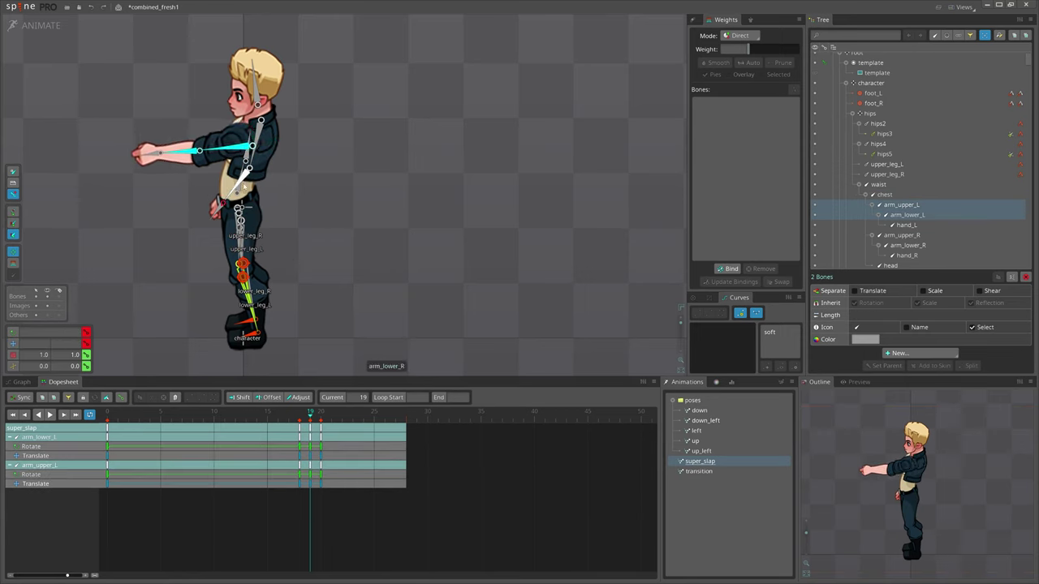
# - At frame 19, pose arm_upper_R and arm_lower_R bent behind the body and compare with frame 18
pyautogui.click(242, 181)
pyautogui.keyDown('ctrl'); pyautogui.click(258, 138); pyautogui.keyUp('ctrl')
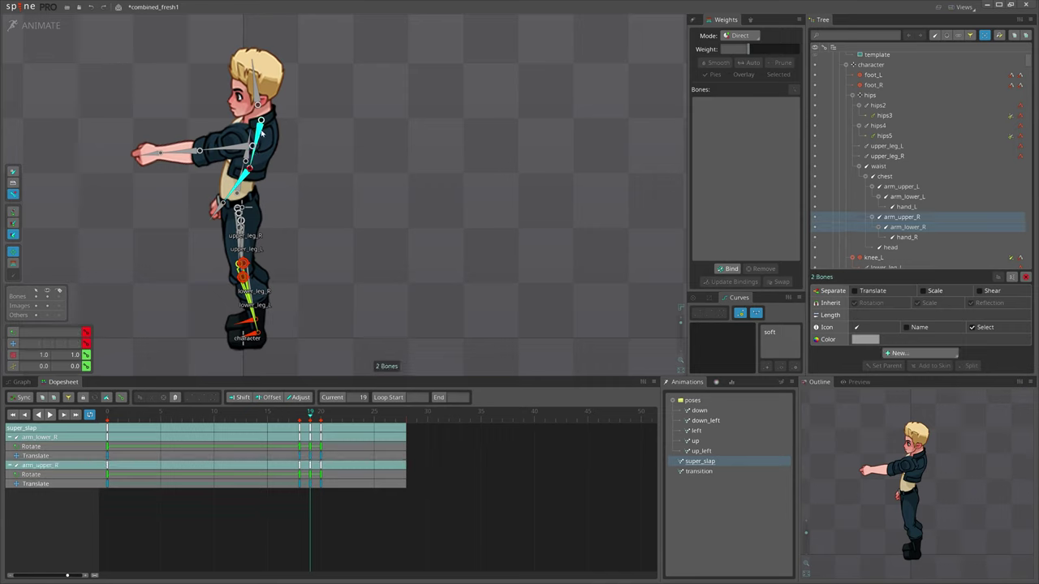
pyautogui.moveTo(261, 123); pyautogui.dragTo(288, 188)
pyautogui.scroll(2, 282, 197)
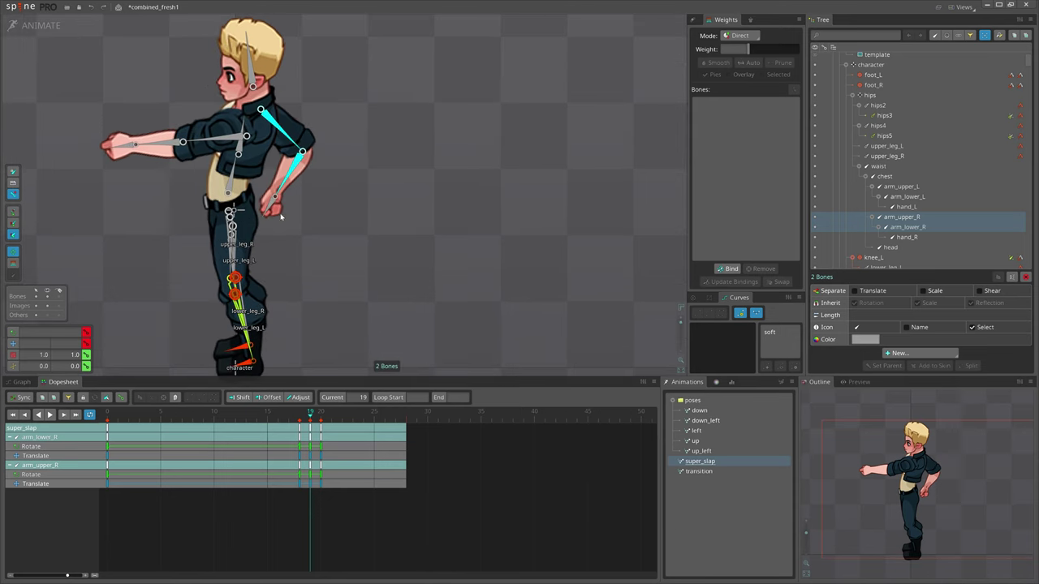
pyautogui.moveTo(296, 312); pyautogui.dragTo(327, 285)
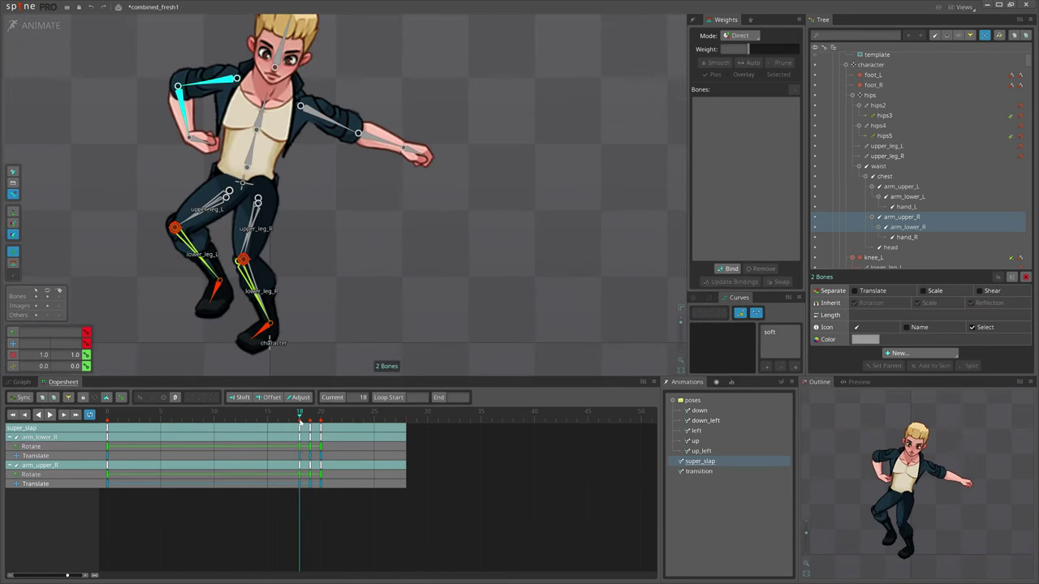
# - At frame 19, move foot_L forward and tilt it so the left leg steps out, and compare with frame 18
pyautogui.click(311, 421)
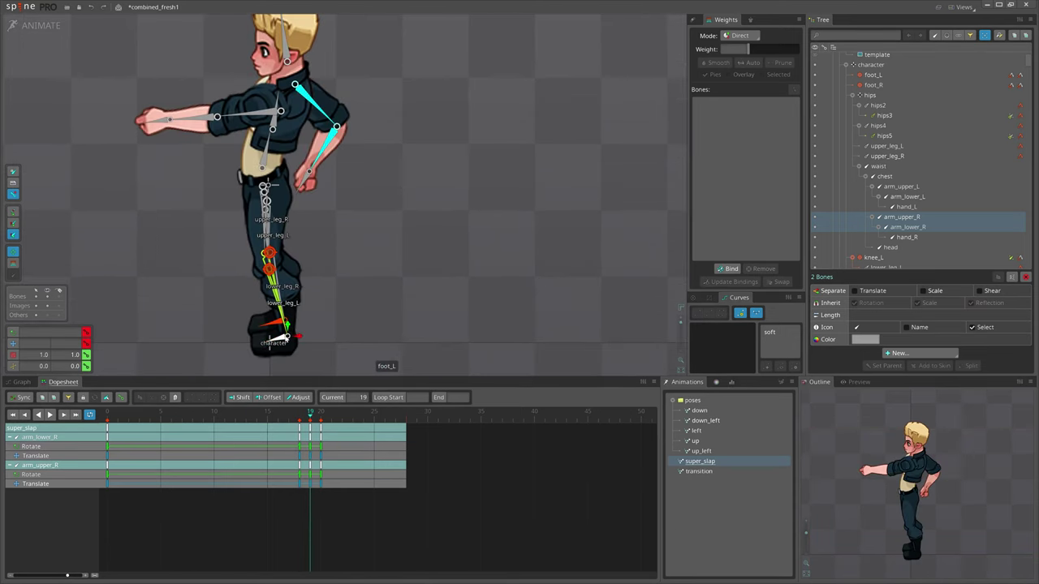
pyautogui.click(286, 339)
pyautogui.moveTo(385, 344); pyautogui.dragTo(304, 325)
pyautogui.press('c')
pyautogui.moveTo(329, 289); pyautogui.dragTo(362, 319)
pyautogui.press('v')
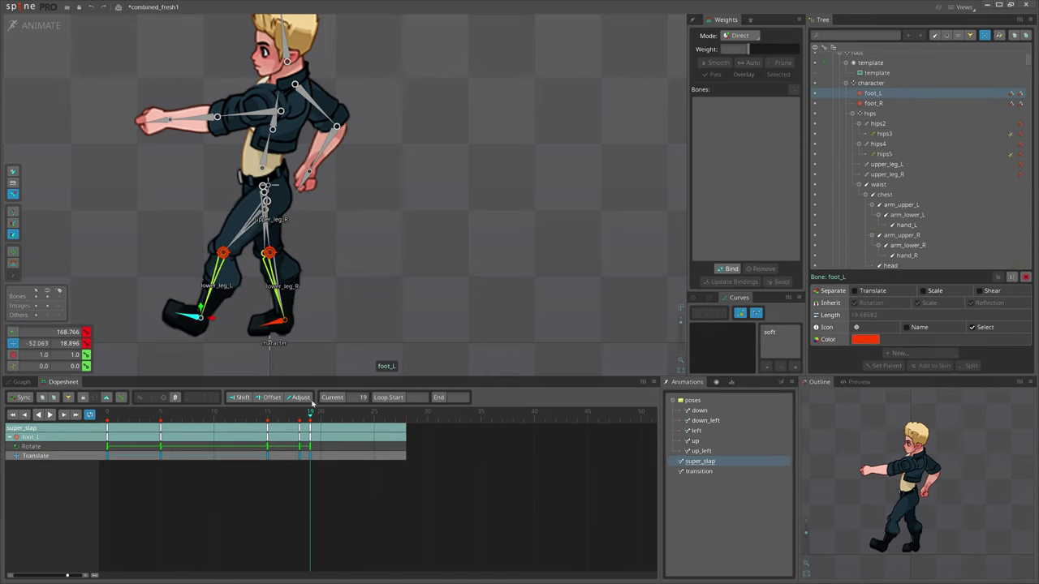
pyautogui.click(299, 413)
pyautogui.moveTo(299, 414); pyautogui.dragTo(308, 414)
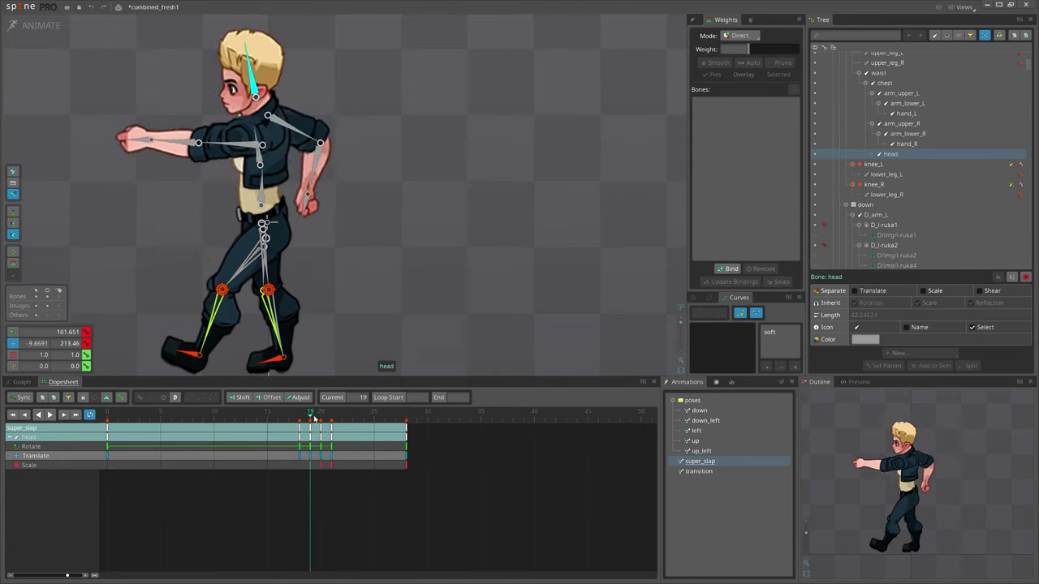
# - At frame 20, shift the upper leg bones with hips2 and hips4, and place foot_R outward to widen the stance
pyautogui.moveTo(314, 414); pyautogui.dragTo(320, 415)
pyautogui.moveTo(390, 307); pyautogui.dragTo(403, 183)
pyautogui.scroll(2, 341, 178)
pyautogui.press('space')
pyautogui.click(269, 168)
pyautogui.keyDown('ctrl'); pyautogui.click(262, 163); pyautogui.keyUp('ctrl')
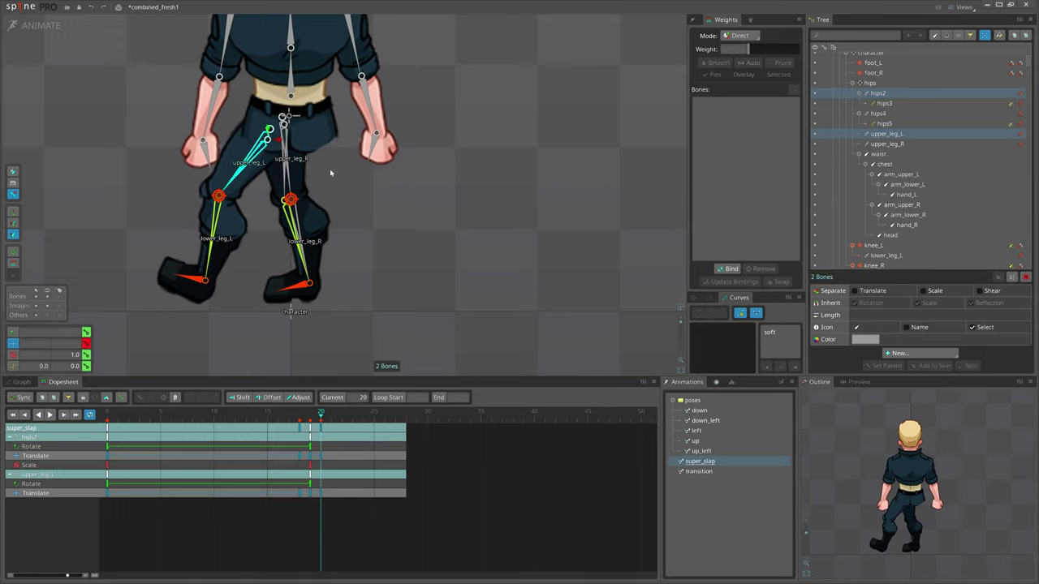
pyautogui.click(285, 144)
pyautogui.keyDown('ctrl'); pyautogui.click(284, 140); pyautogui.keyUp('ctrl')
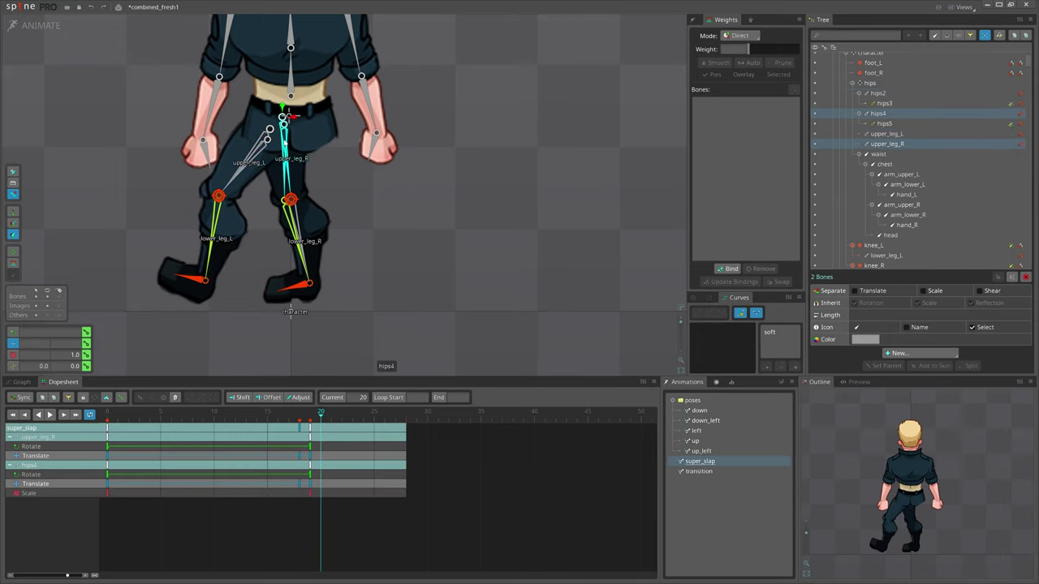
pyautogui.moveTo(315, 143); pyautogui.dragTo(309, 151)
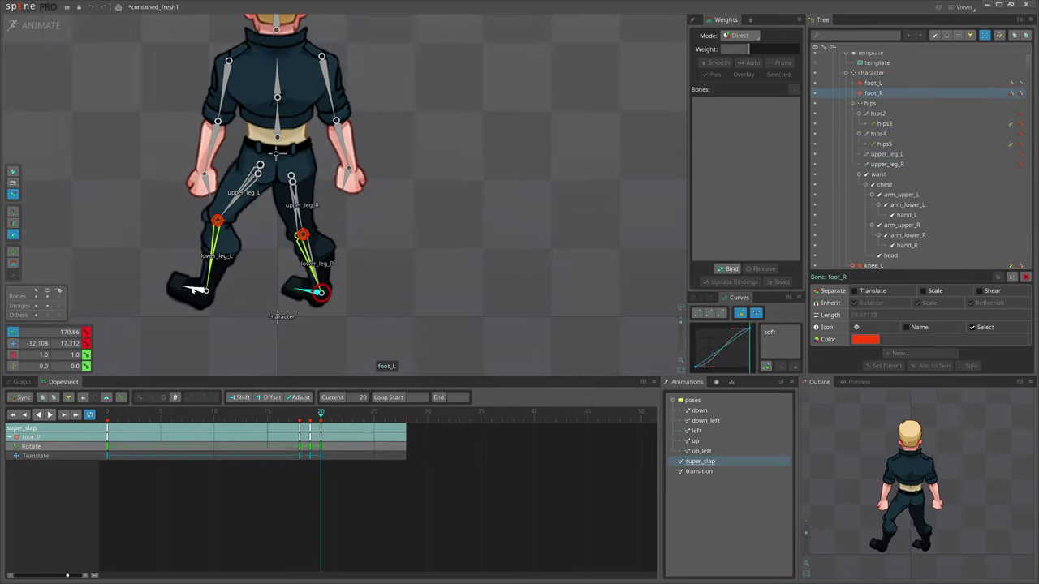
pyautogui.moveTo(301, 415); pyautogui.dragTo(312, 417)
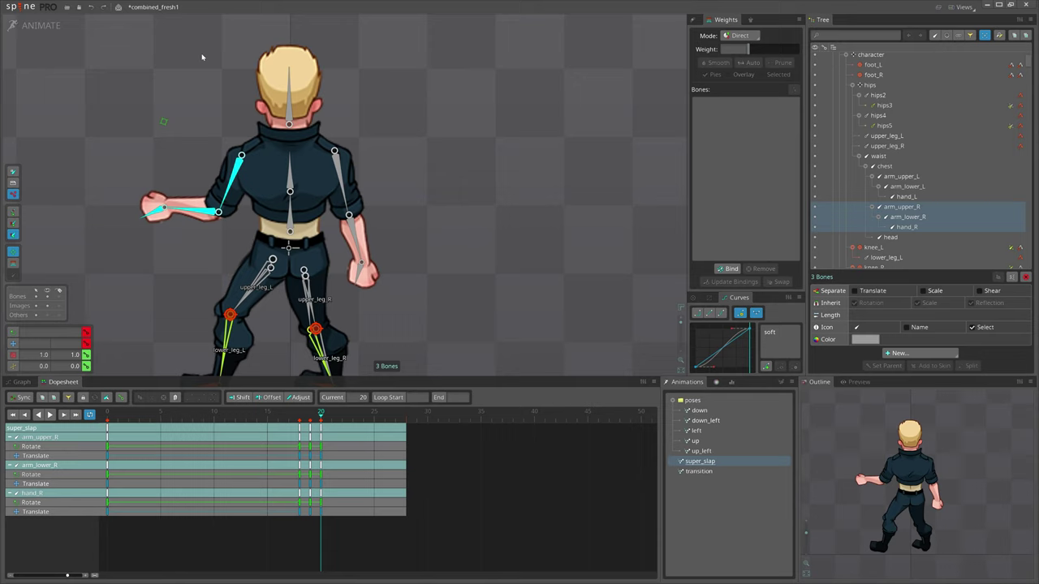
# - At frame 20, rotate arm_upper_R, arm_lower_R and hand_R to swing the right arm across the body with the fist at head height
pyautogui.moveTo(202, 57); pyautogui.dragTo(355, 88)
pyautogui.moveTo(274, 54); pyautogui.dragTo(221, 217)
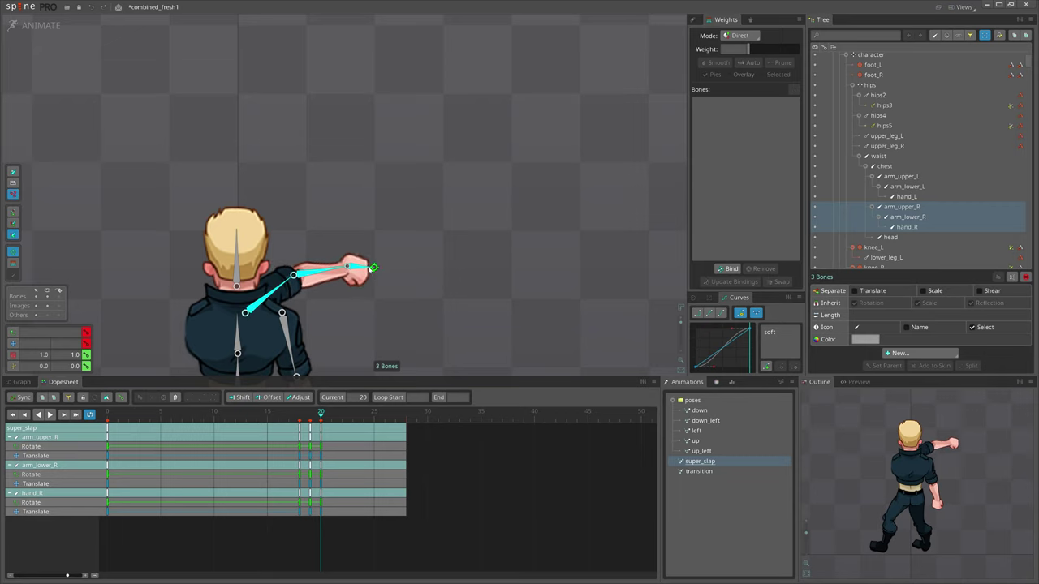
pyautogui.scroll(-2, 364, 258)
pyautogui.moveTo(365, 258); pyautogui.dragTo(377, 180)
# - At frame 20, pose arm_upper_L and arm_lower_L with the elbow bent and the fist raised in front, and save the project
pyautogui.click(324, 243)
pyautogui.keyDown('ctrl'); pyautogui.click(336, 281); pyautogui.keyUp('ctrl')
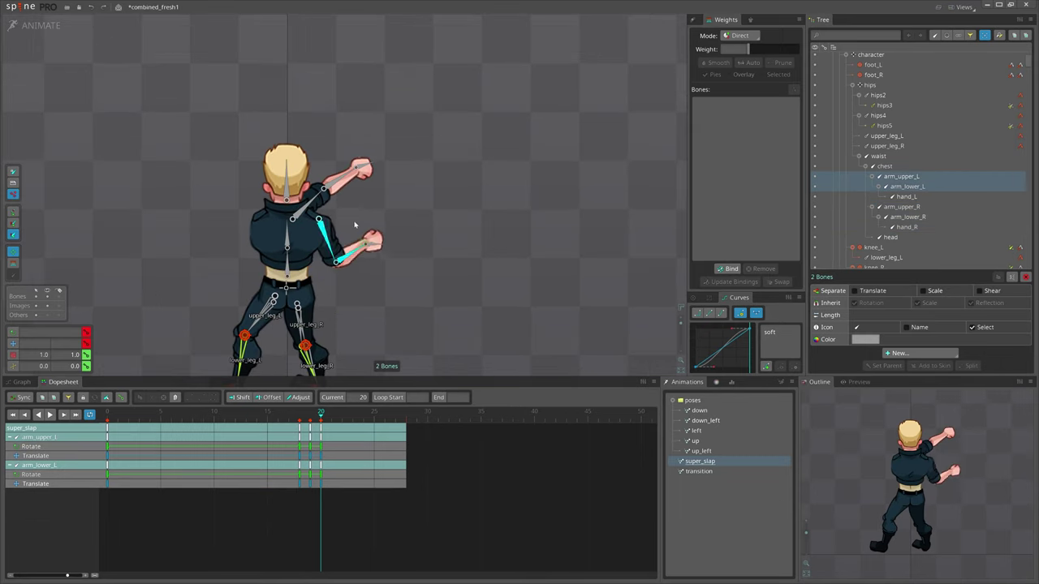
pyautogui.click(372, 236)
pyautogui.moveTo(371, 236); pyautogui.dragTo(360, 221)
pyautogui.keyDown('ctrl'); pyautogui.click(336, 255); pyautogui.keyUp('ctrl')
pyautogui.keyDown('ctrl'); pyautogui.click(324, 242); pyautogui.keyUp('ctrl')
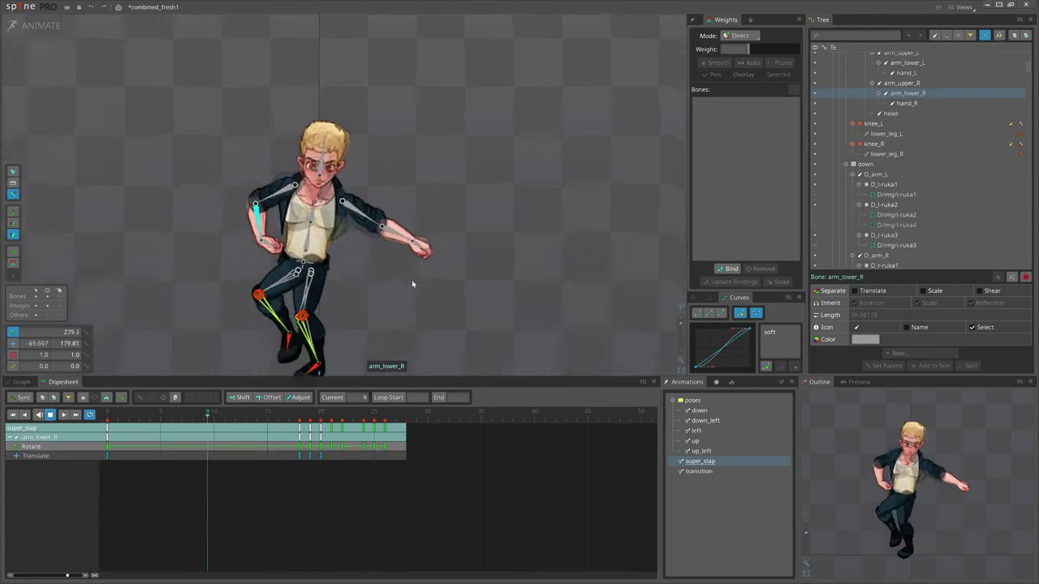
pyautogui.hotkey('ctrl', 's')
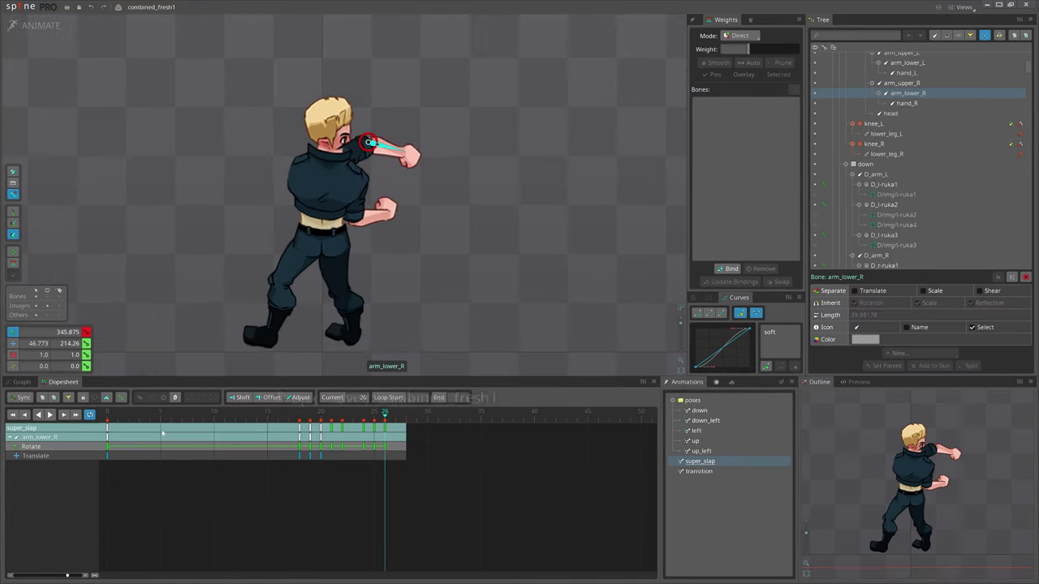
# - At frame 14, move the slots DL_l-noga1, DL_r-noga1, DL_l-noga2 and DL_r-noga2 down among the D leg slots in the draw order
pyautogui.moveTo(136, 433); pyautogui.dragTo(262, 440)
pyautogui.scroll(3, 353, 204)
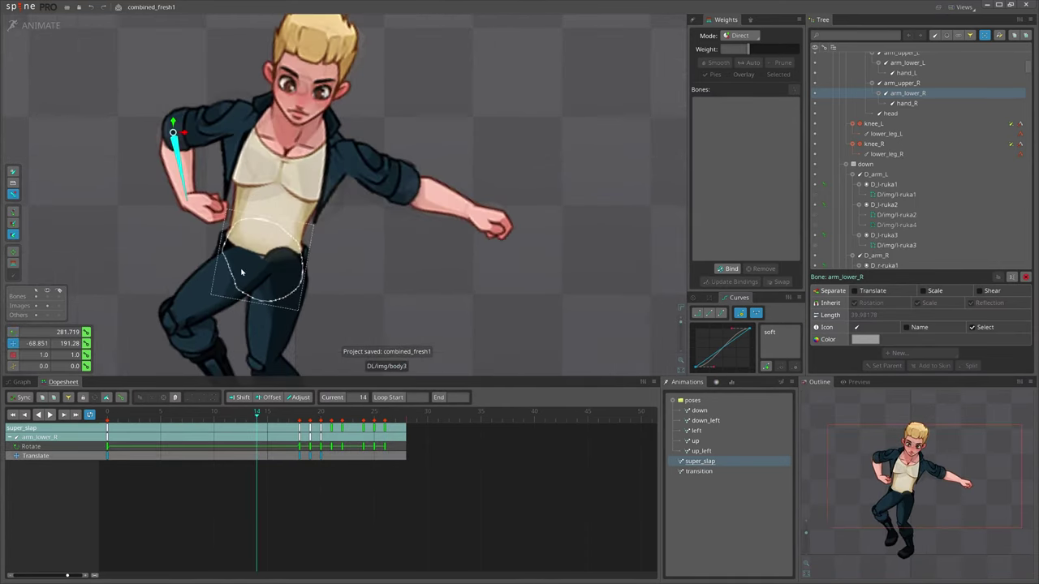
pyautogui.press('space')
pyautogui.moveTo(243, 272); pyautogui.dragTo(369, 255)
pyautogui.click(391, 281)
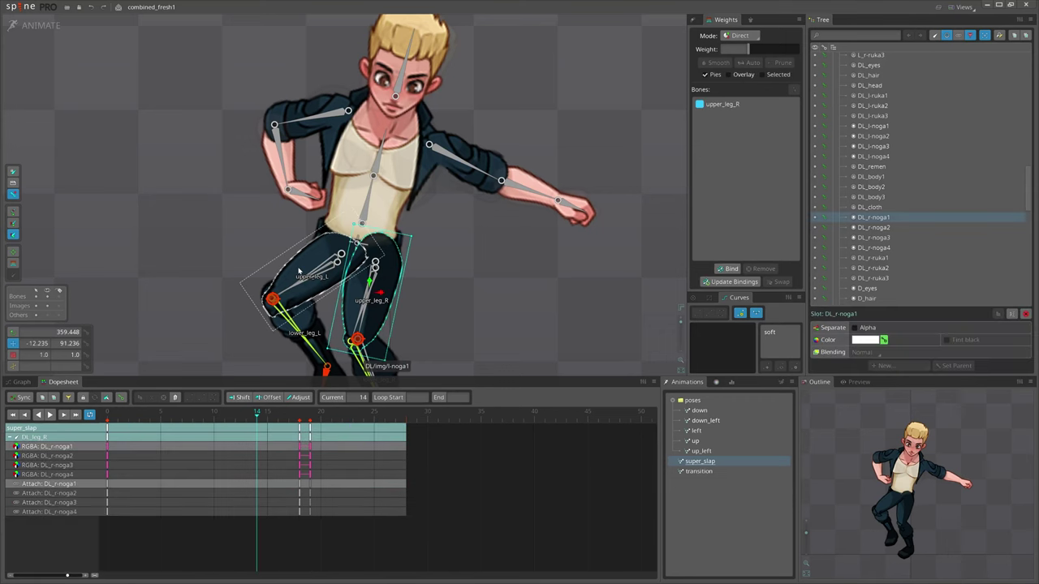
pyautogui.keyDown('ctrl'); pyautogui.click(299, 271); pyautogui.keyUp('ctrl')
pyautogui.moveTo(496, 291); pyautogui.dragTo(599, 312)
pyautogui.hotkey('ctrl', 'z')
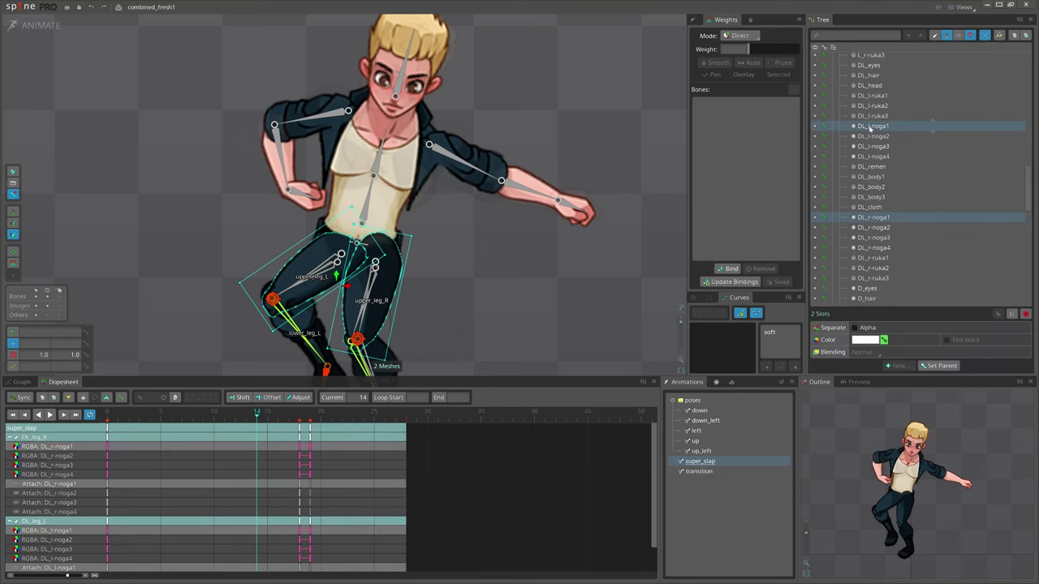
pyautogui.moveTo(871, 126); pyautogui.dragTo(884, 246)
pyautogui.scroll(-5, 881, 228)
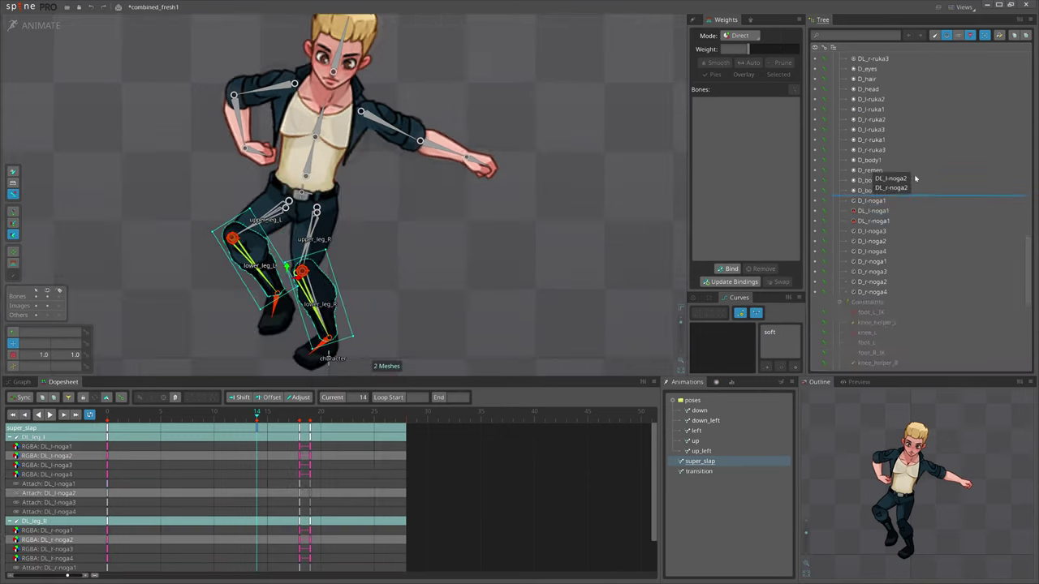
pyautogui.moveTo(915, 179); pyautogui.dragTo(923, 206)
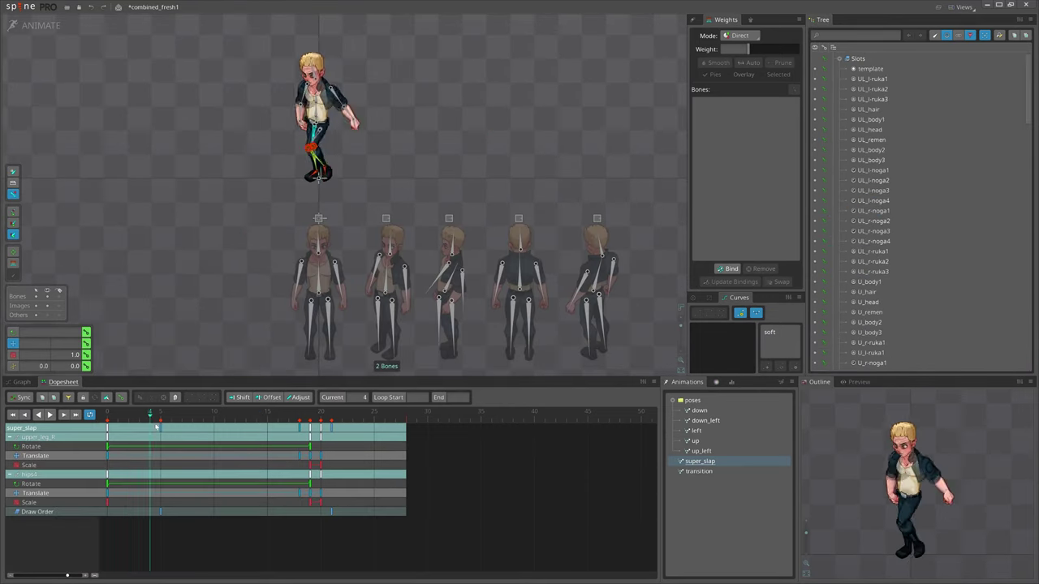
# - Move the RGBA and attachment keys of the down_left figure's head, arm and body bones from frame 18 to frame 7
pyautogui.moveTo(168, 427); pyautogui.dragTo(190, 427)
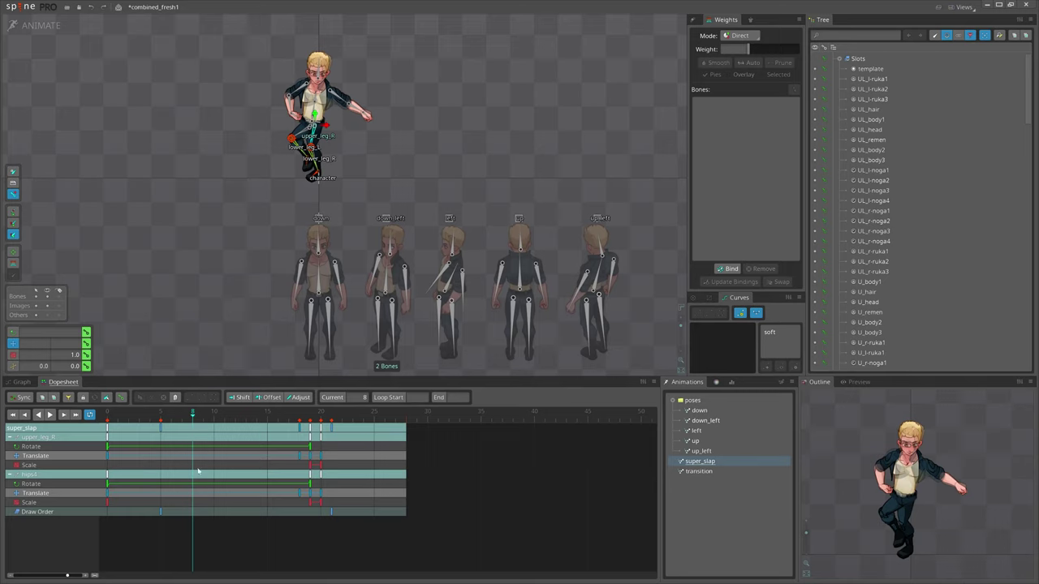
pyautogui.moveTo(152, 419); pyautogui.dragTo(199, 431)
pyautogui.moveTo(366, 224); pyautogui.dragTo(354, 255)
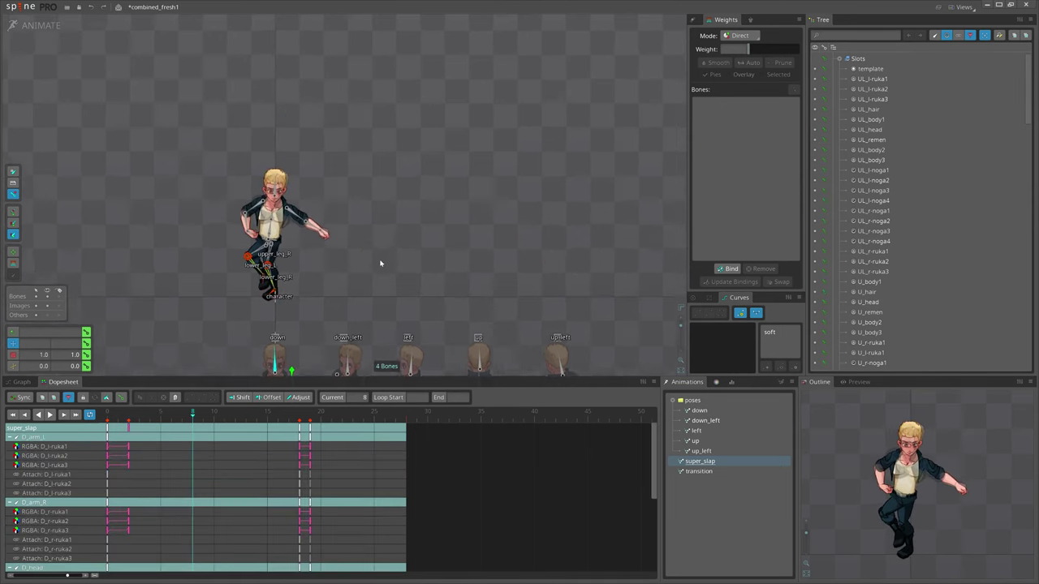
pyautogui.moveTo(373, 325); pyautogui.dragTo(362, 274)
pyautogui.scroll(2, 362, 273)
pyautogui.moveTo(149, 414); pyautogui.dragTo(95, 428)
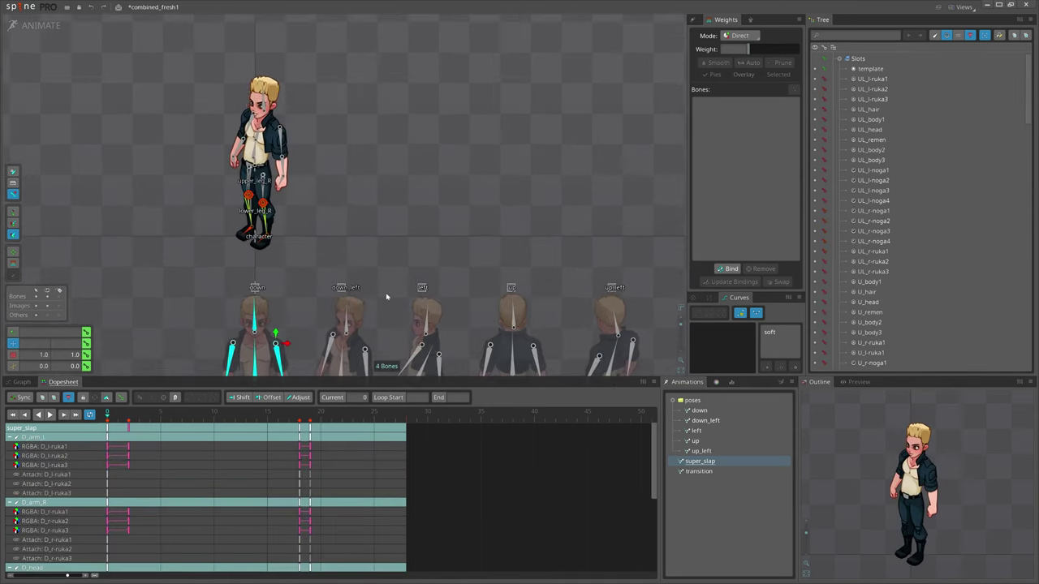
pyautogui.moveTo(345, 320); pyautogui.dragTo(376, 326)
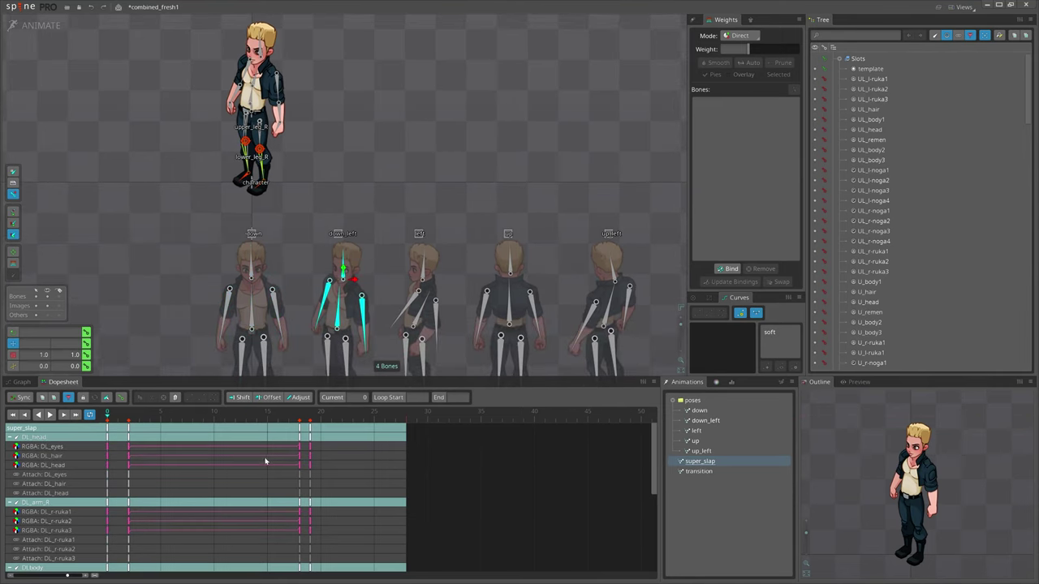
pyautogui.moveTo(136, 421); pyautogui.dragTo(124, 419)
pyautogui.click(214, 495)
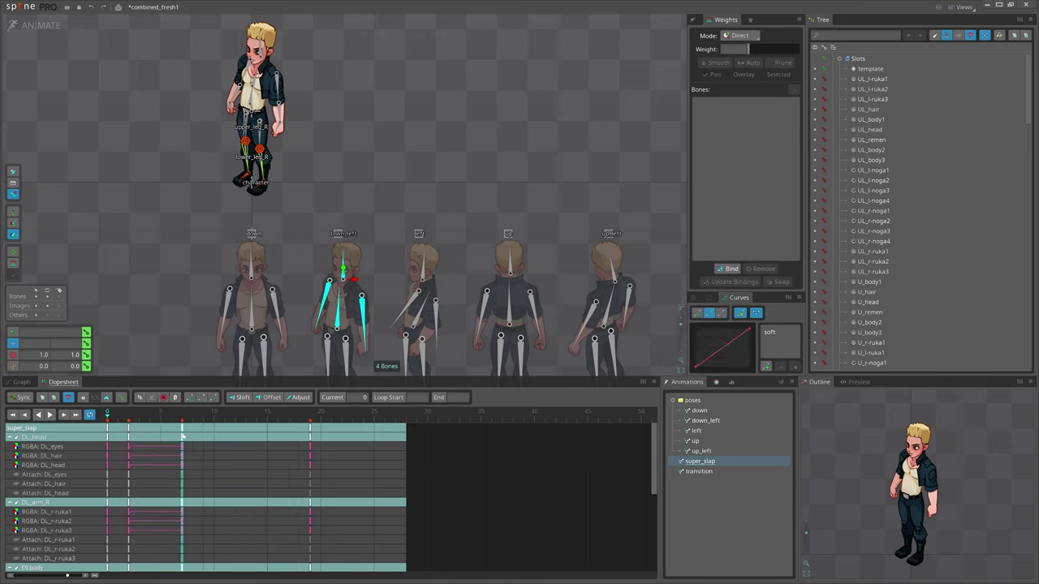
# - Show only draw order keys in the dopesheet, move the first one to frame 3 and check the leg layering up to frame 14
pyautogui.moveTo(115, 419)
pyautogui.mouseDown()
pyautogui.moveTo(128, 431)
pyautogui.moveTo(204, 433)
pyautogui.moveTo(113, 437)
pyautogui.mouseUp()
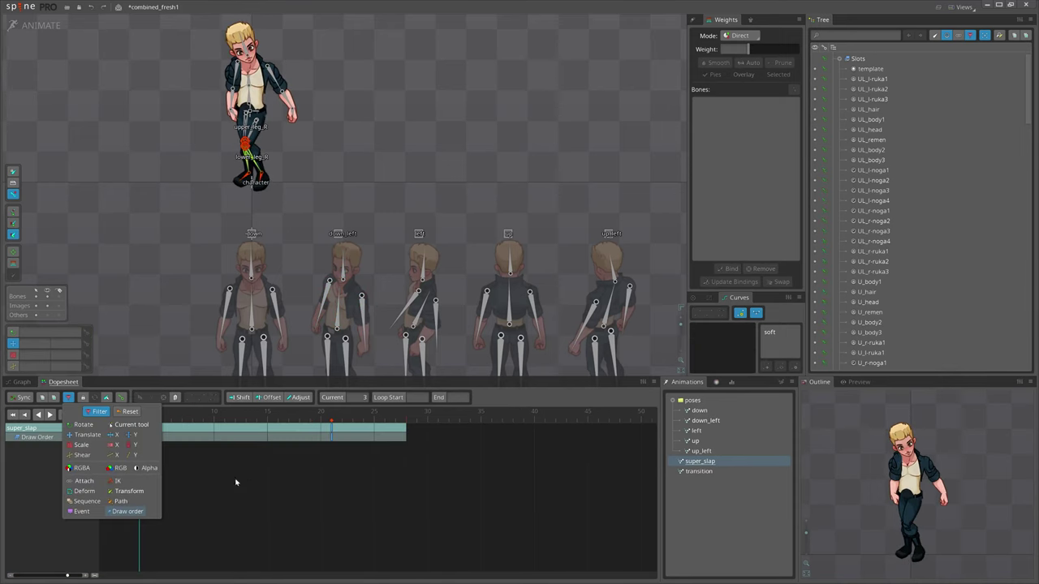
pyautogui.moveTo(223, 417); pyautogui.dragTo(139, 419)
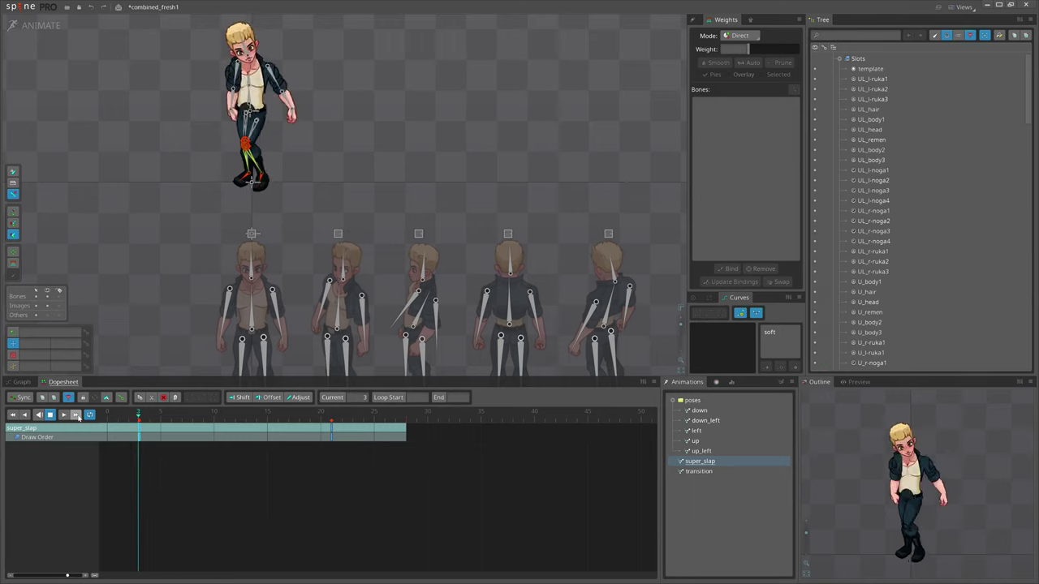
pyautogui.click(50, 415)
pyautogui.scroll(10, 264, 146)
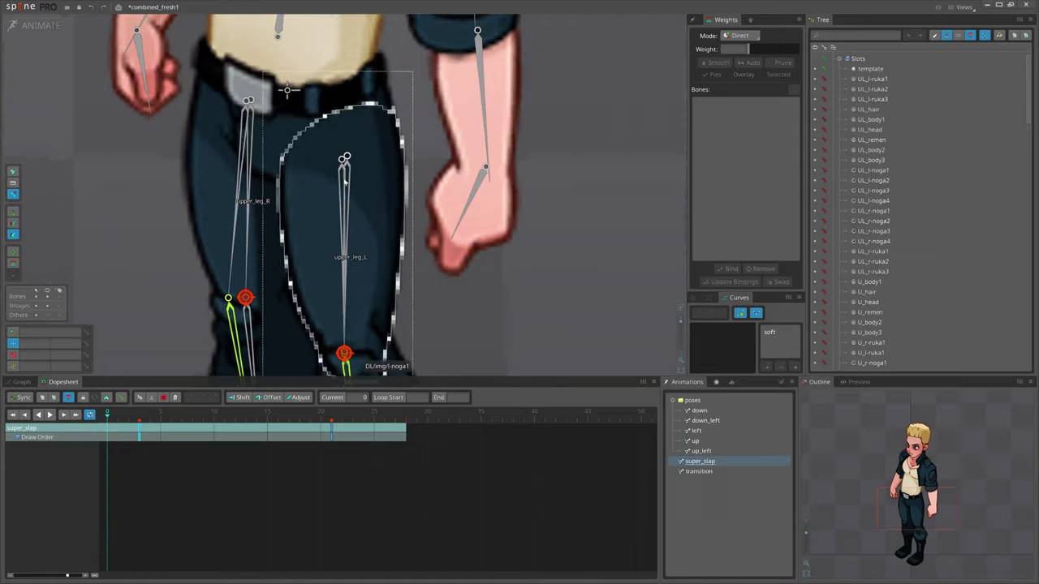
pyautogui.scroll(-5, 344, 182)
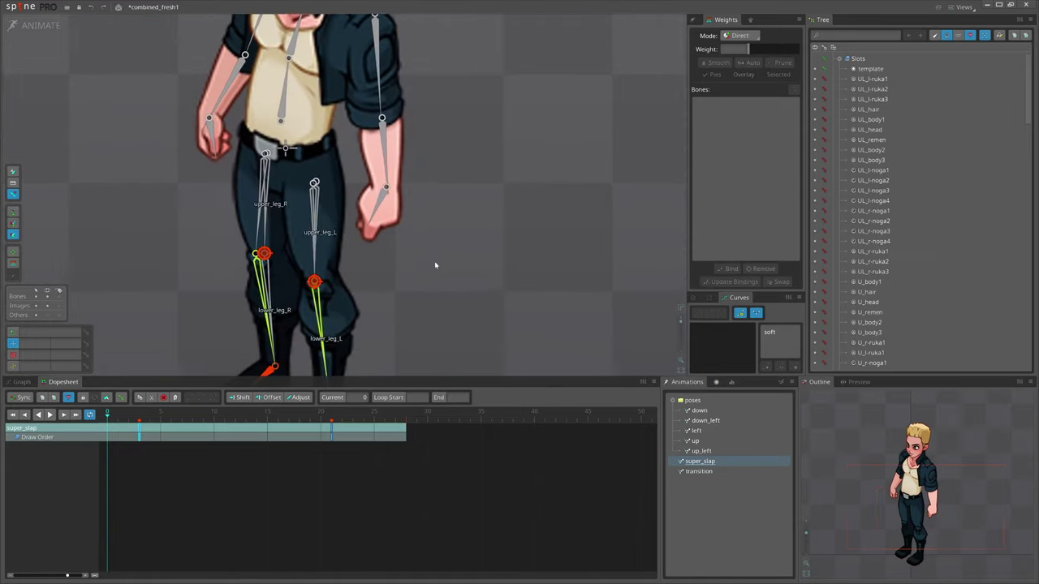
pyautogui.moveTo(117, 428); pyautogui.dragTo(259, 438)
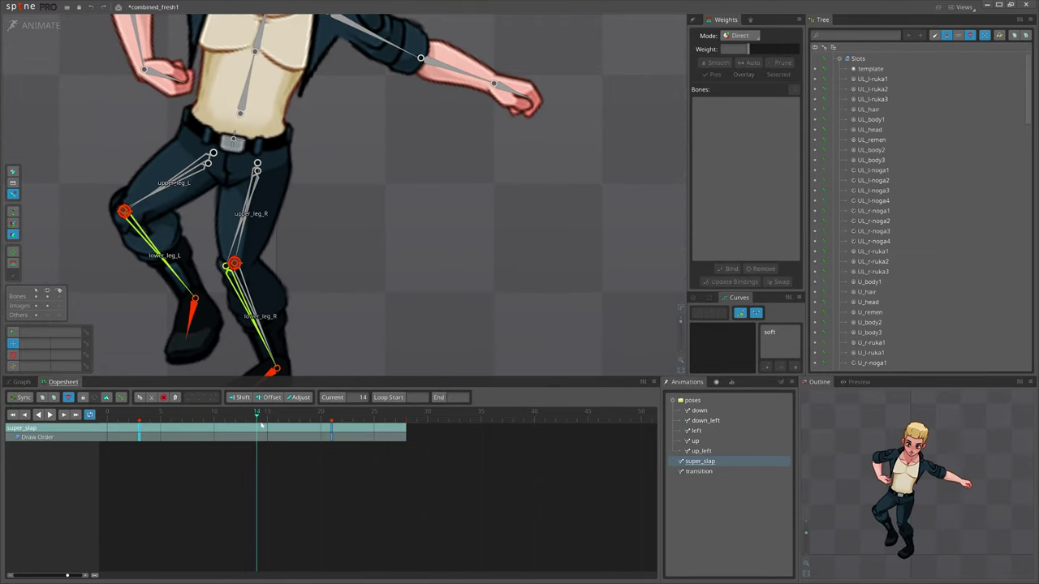
# - Examine how the D_body3 and D_remen slots layer over the hips at frames 9 and 14 and during playback
pyautogui.click(238, 160)
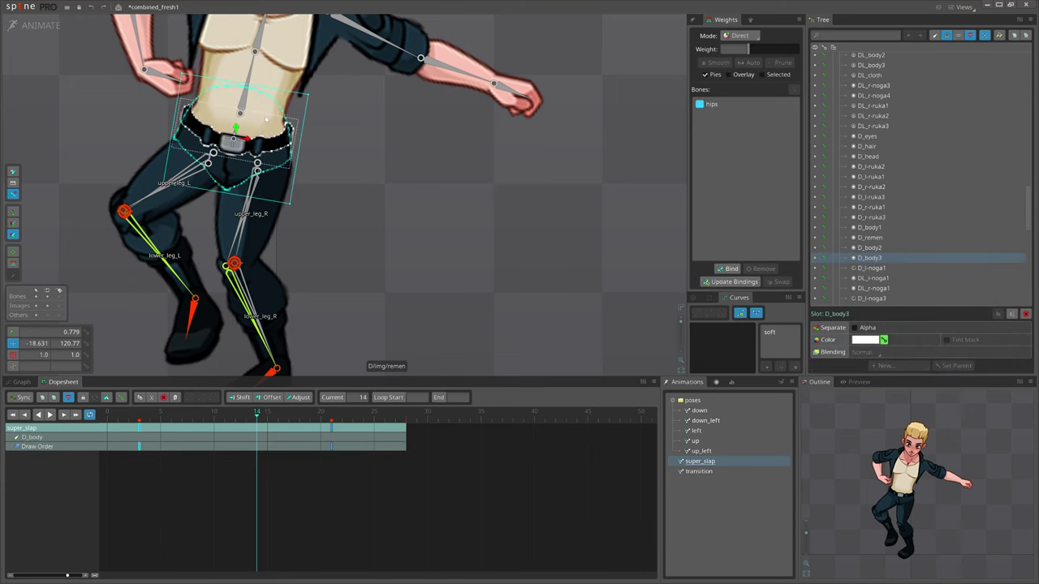
pyautogui.moveTo(400, 188); pyautogui.dragTo(400, 247)
pyautogui.moveTo(174, 429); pyautogui.dragTo(203, 436)
pyautogui.moveTo(422, 251); pyautogui.dragTo(401, 284)
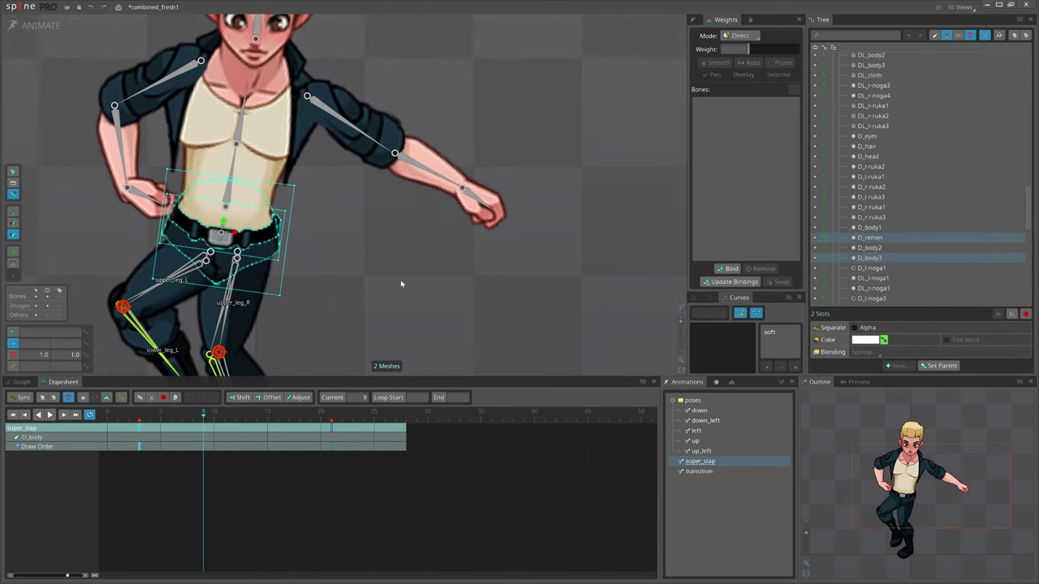
pyautogui.scroll(-3, 294, 300)
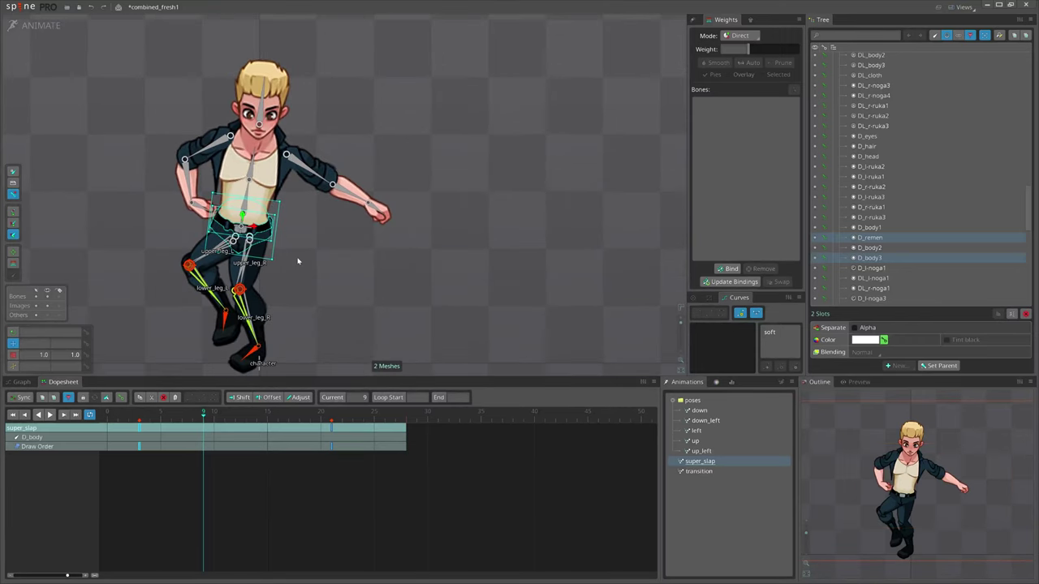
pyautogui.scroll(2, 209, 234)
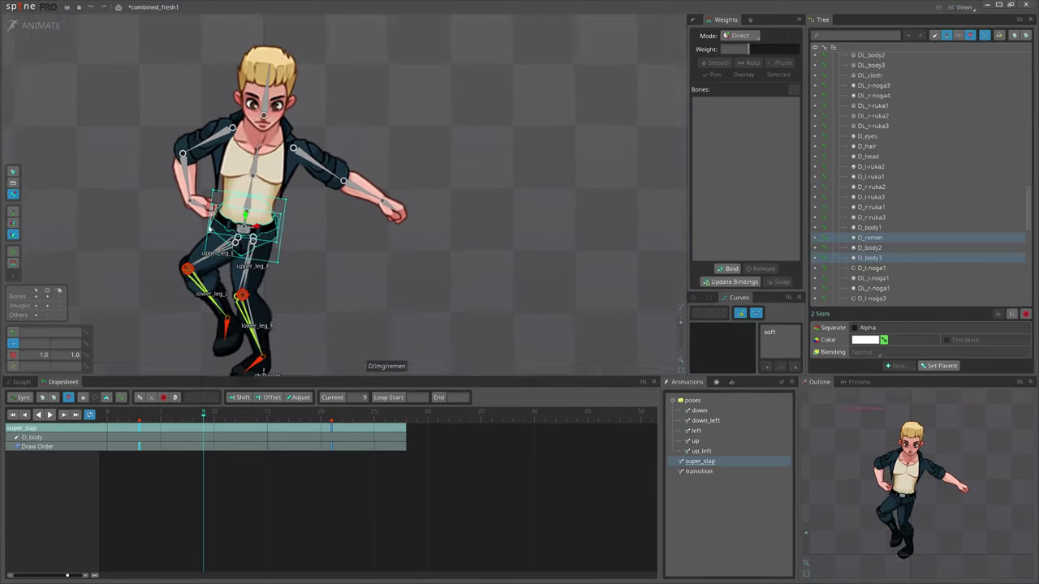
pyautogui.press('space')
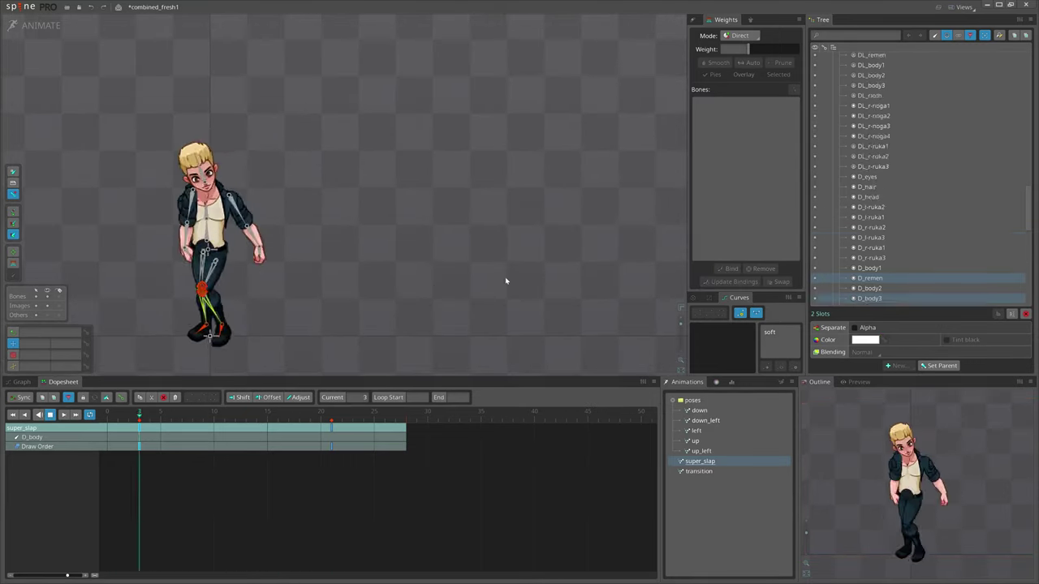
pyautogui.click(358, 224)
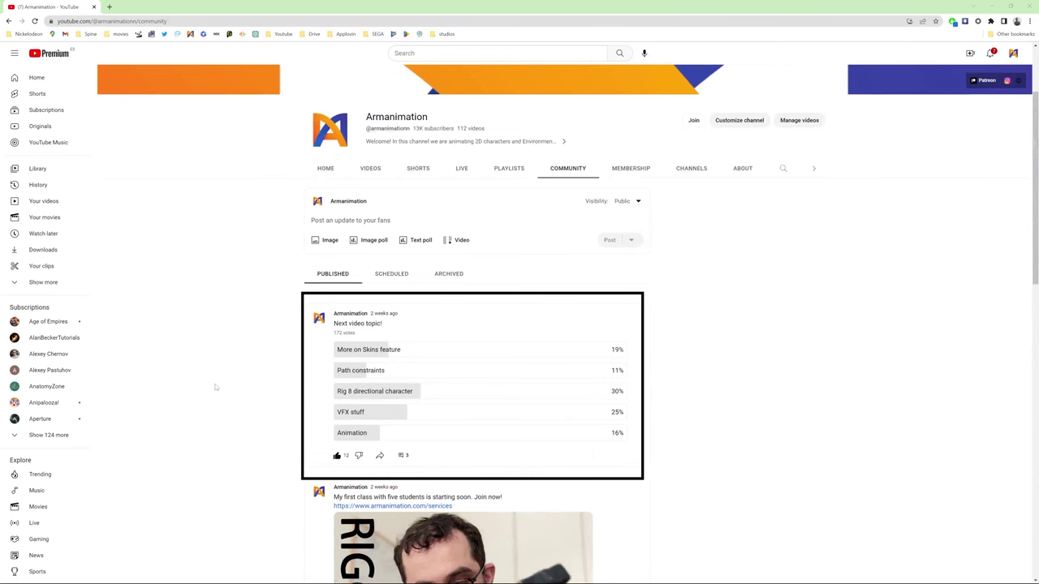
# - Switch to the Armanimation YouTube channel, review its next video topic poll, and open the membership offer to examine its levels and perks
pyautogui.scroll(2, 215, 387)
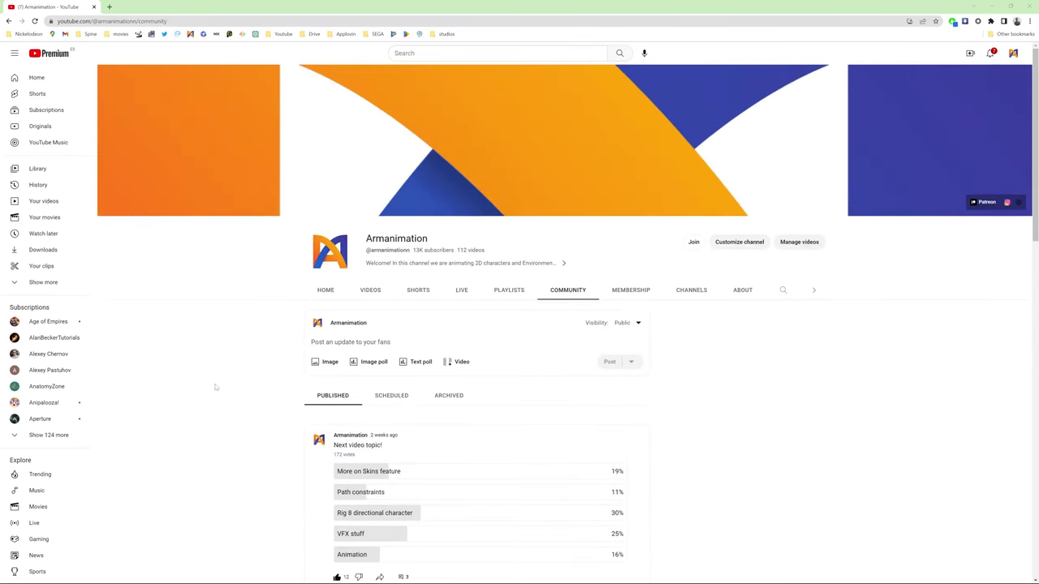
pyautogui.scroll(-2, 160, 359)
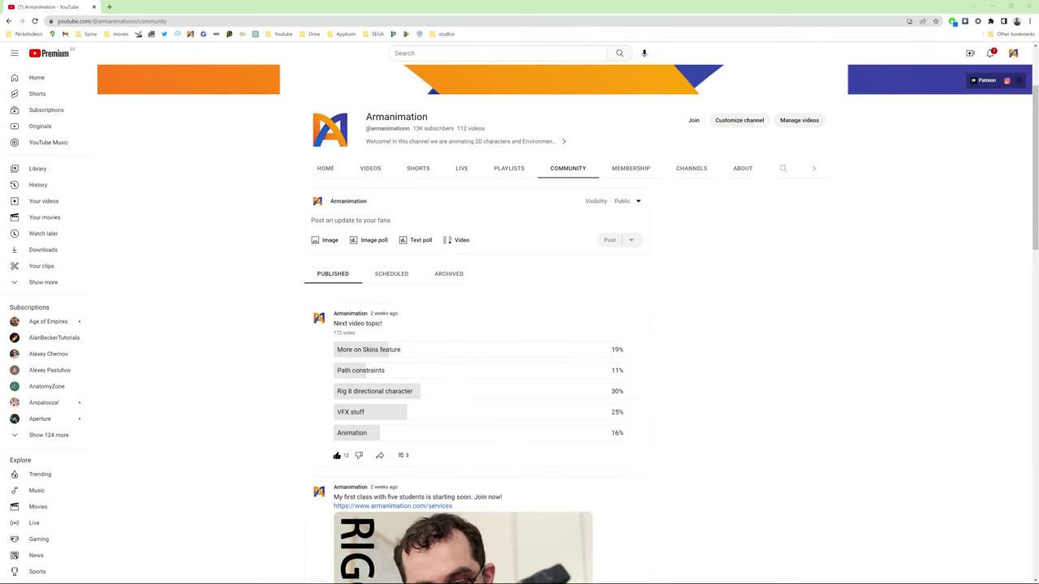
pyautogui.click(694, 120)
pyautogui.scroll(-2, 572, 388)
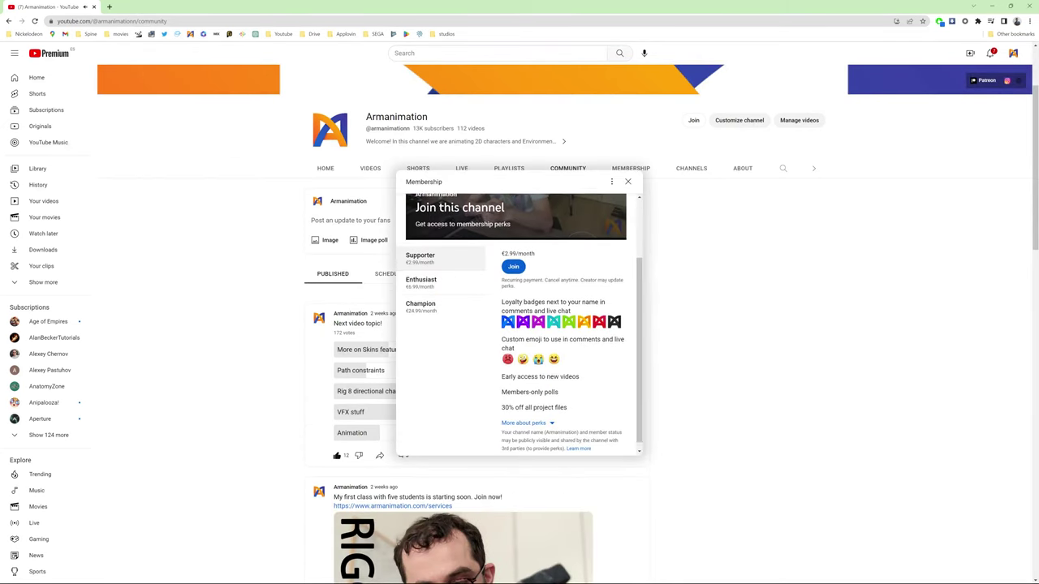
pyautogui.scroll(1, 572, 388)
pyautogui.scroll(2, 572, 392)
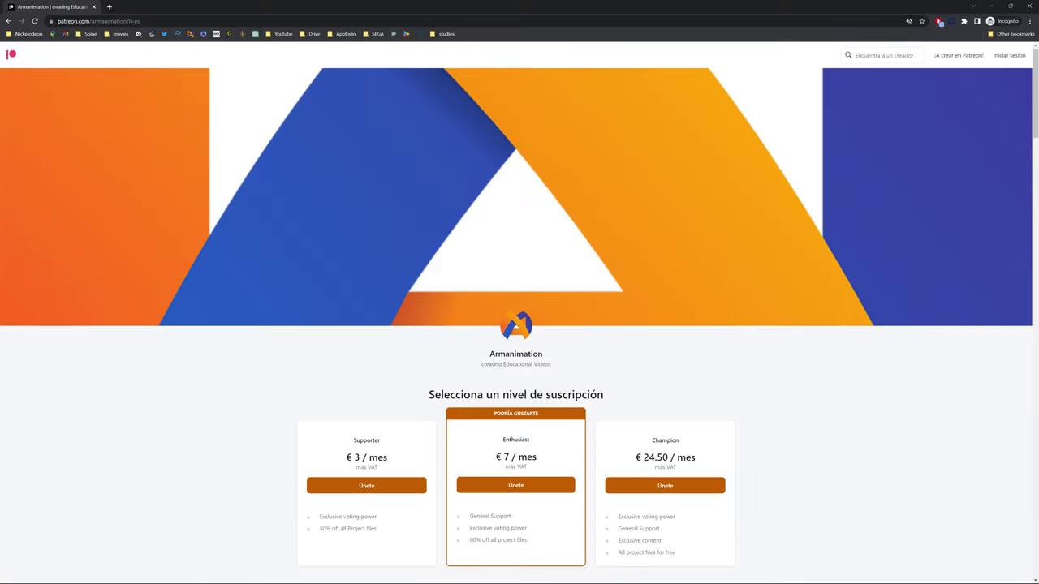
# - Look through the subscription tiers, coupons and tutorial posts on the Armanimation Patreon page
pyautogui.scroll(-2, 517, 325)
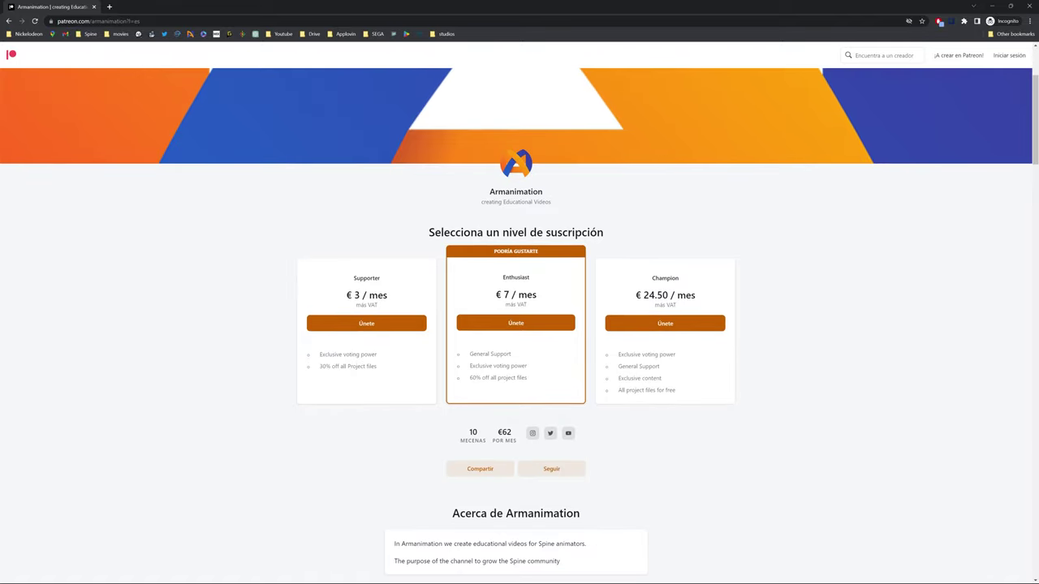
pyautogui.scroll(-9, 485, 366)
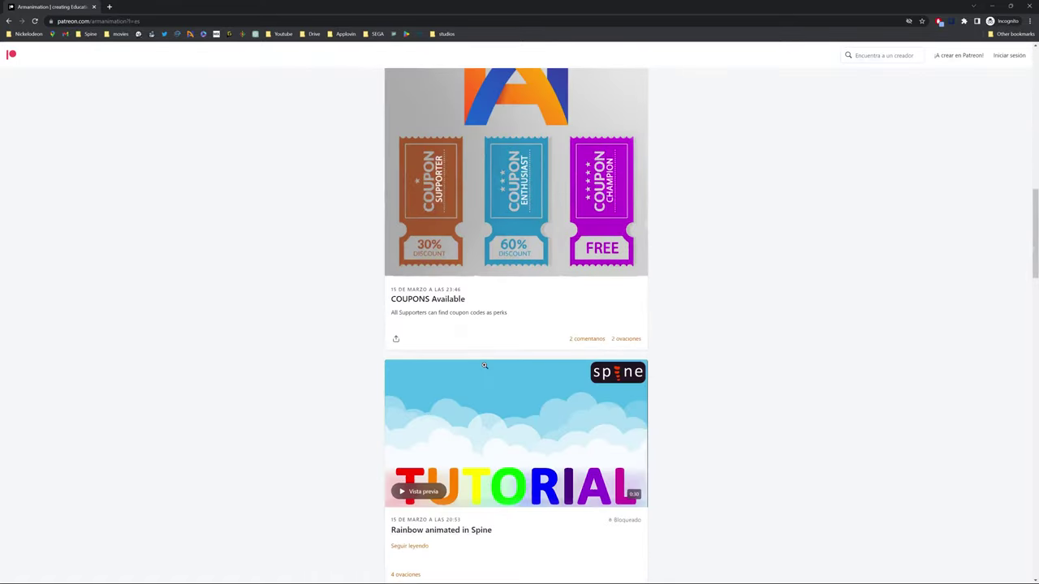
pyautogui.scroll(-3, 485, 367)
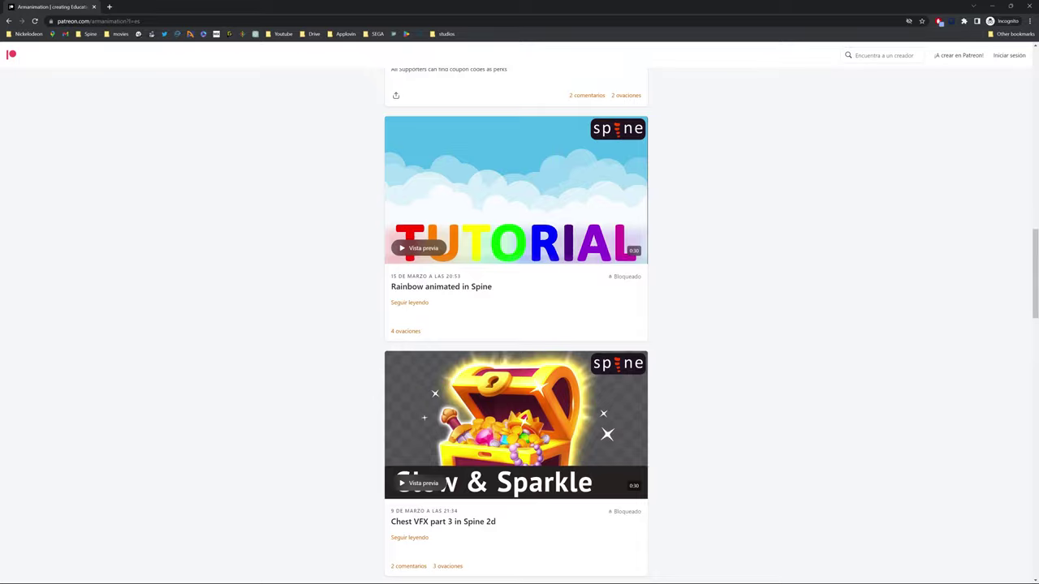